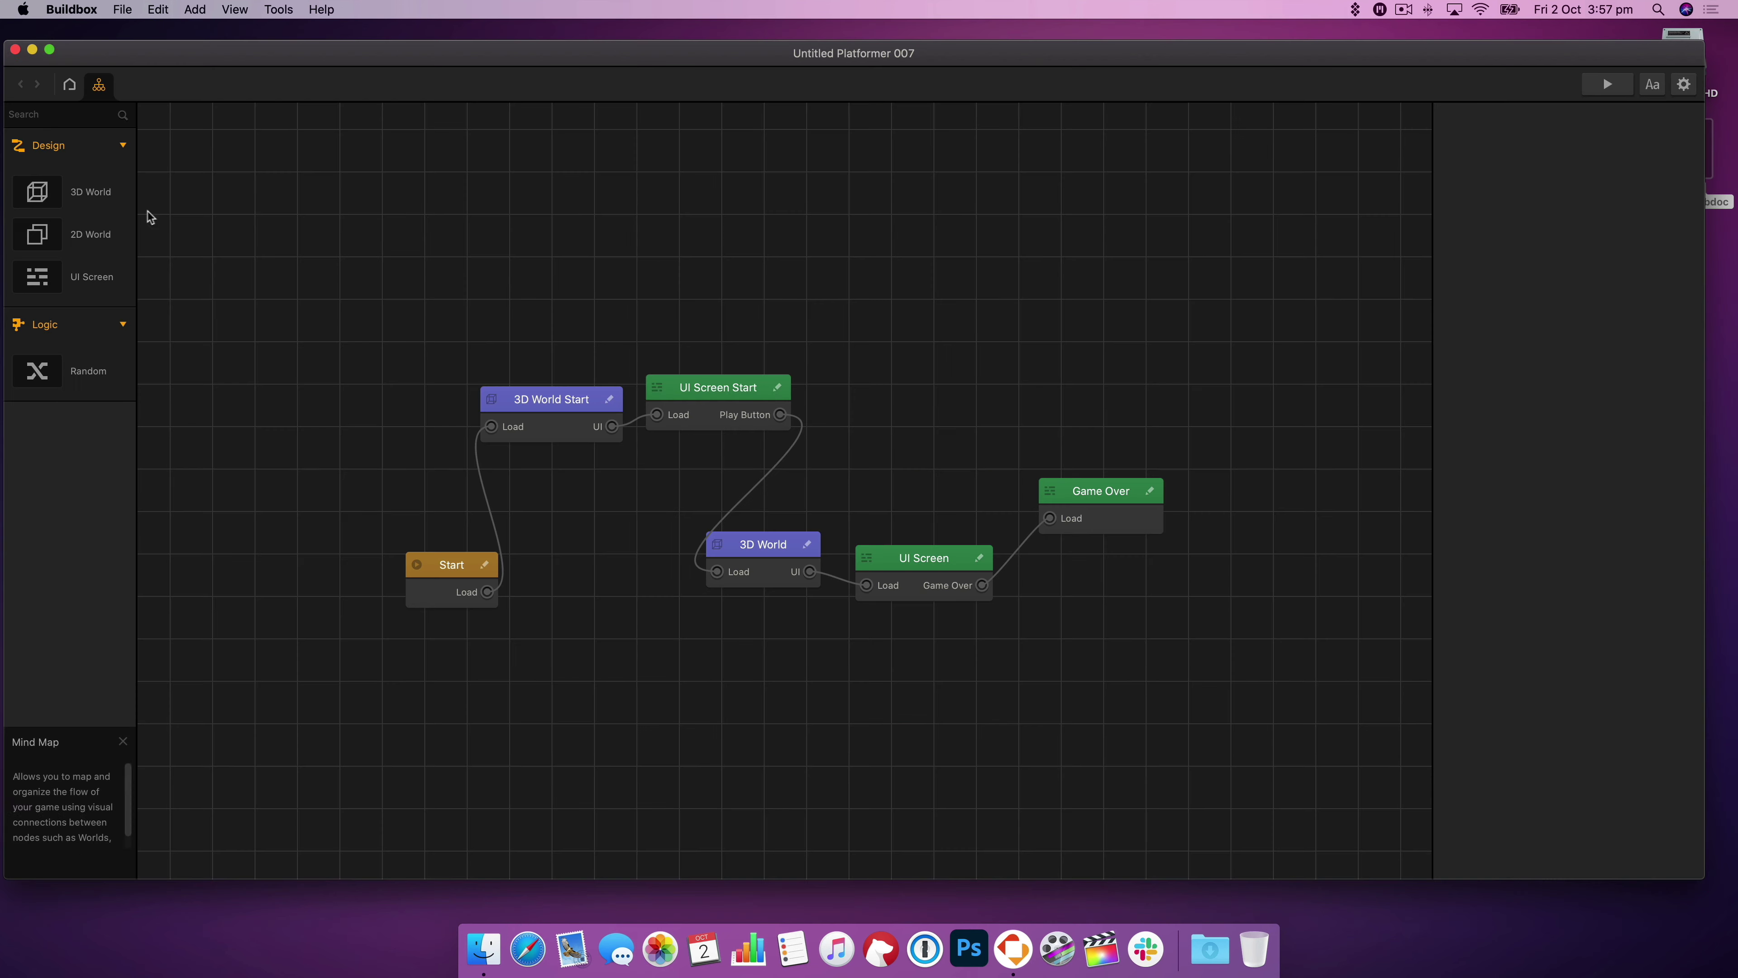
- Open the 3D World scene and, in level section 1, set the camera's projection to Orthogonal
double_click(778, 545)
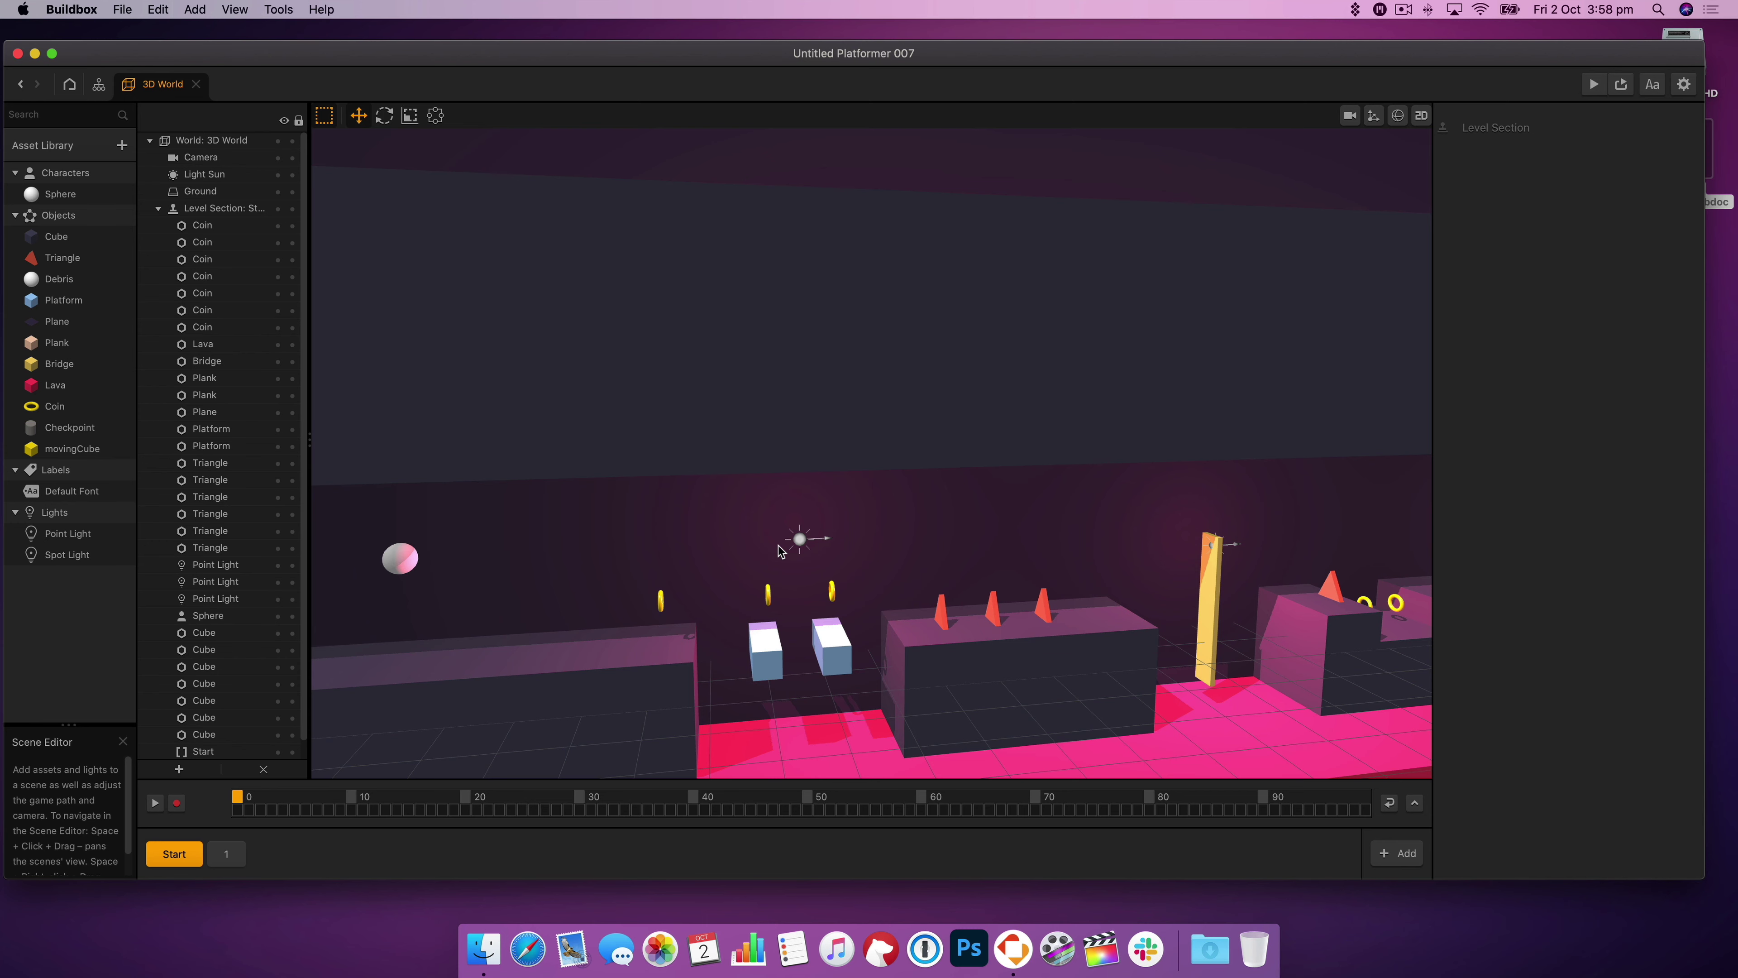
right_click_drag(778, 546, 1013, 553)
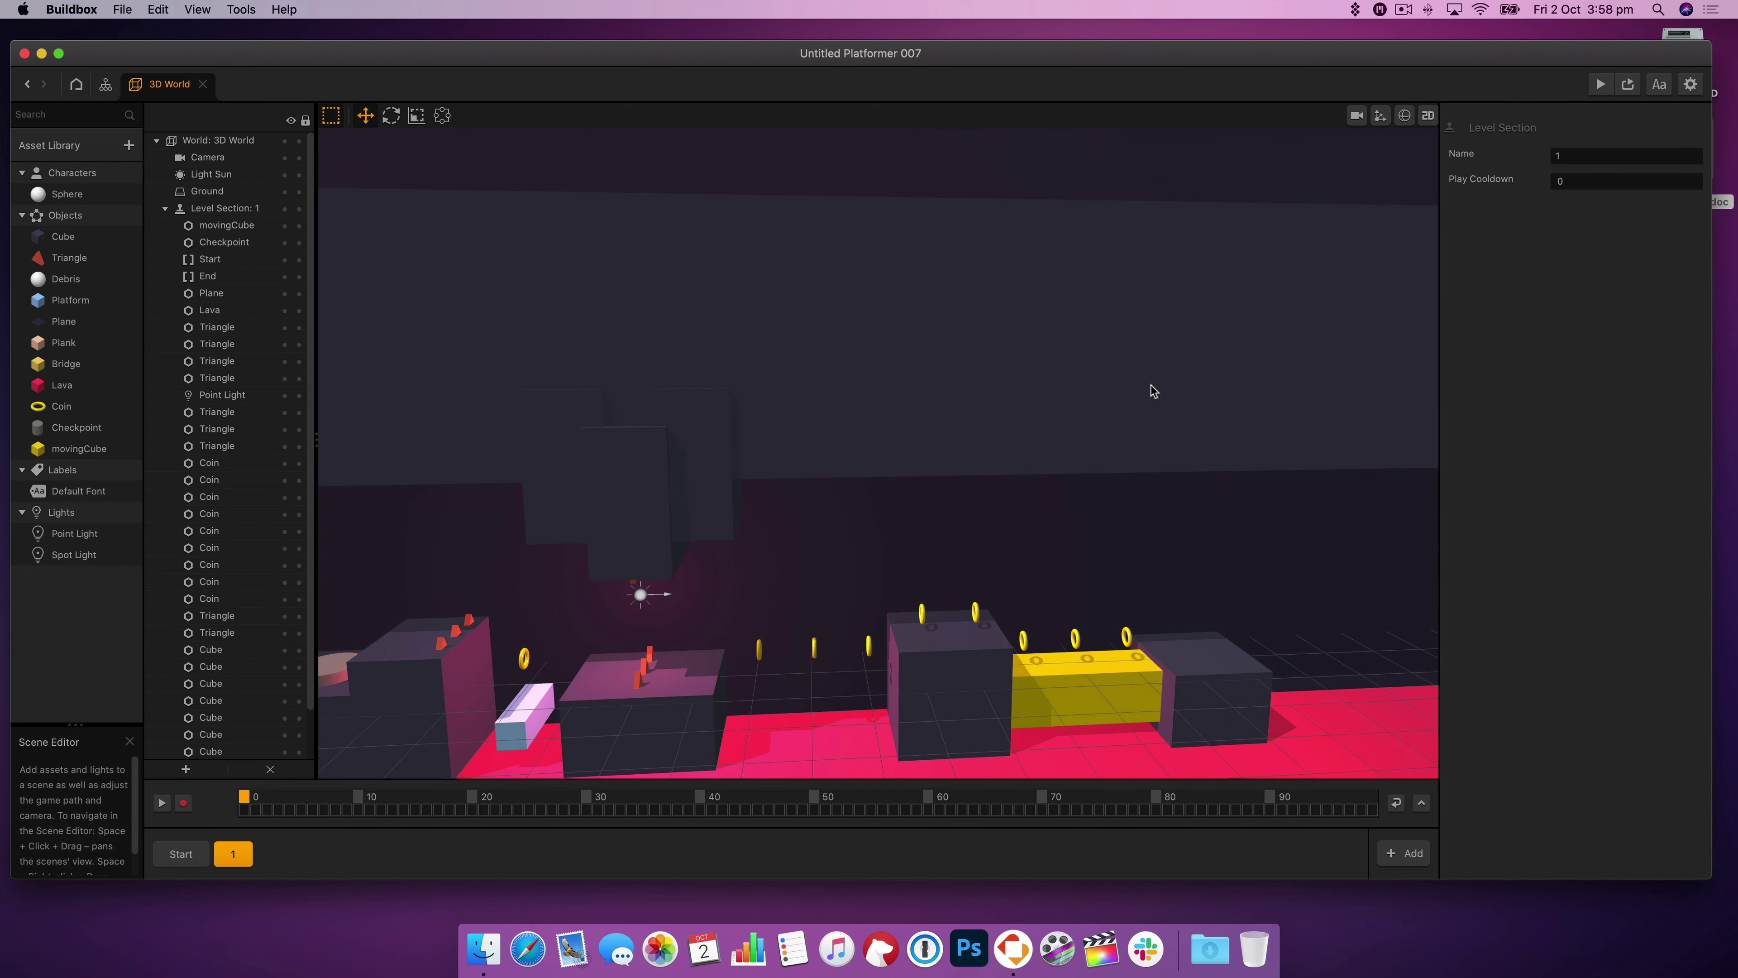
left_click_drag(1152, 389, 1515, 124)
left_click(207, 157)
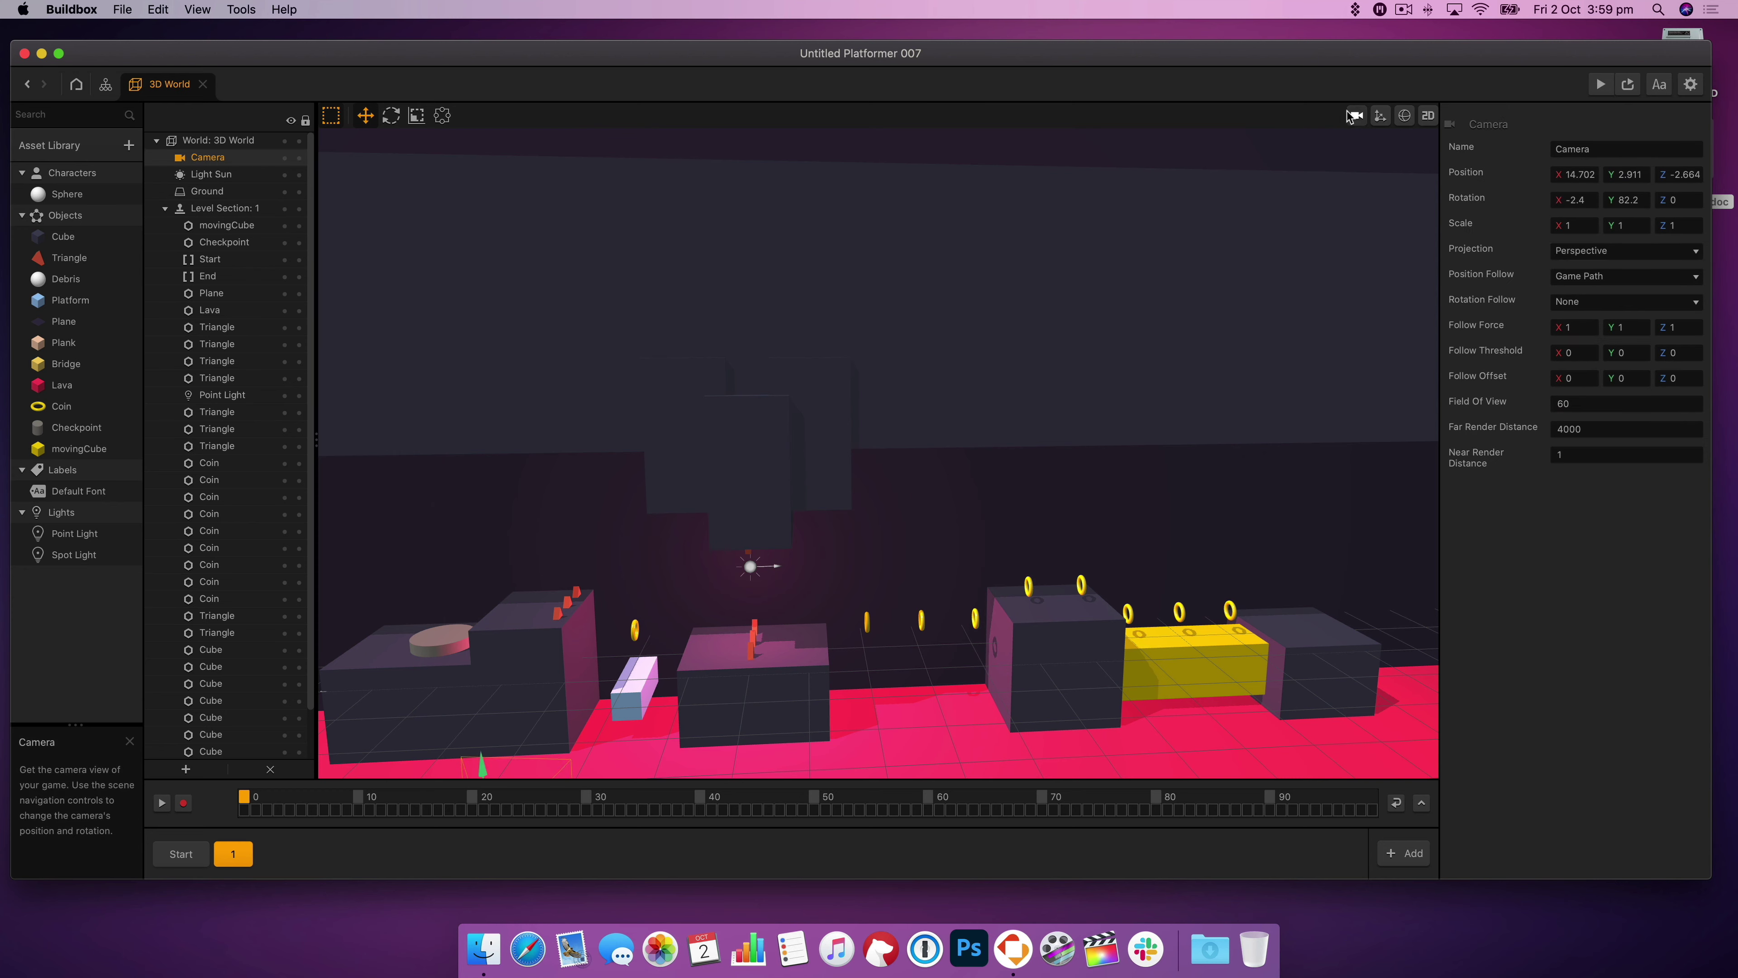
left_click(1626, 251)
left_click(1595, 286)
- Set the camera's rotation to X -15 and Y 90
left_click(1555, 196)
type("0")
key("Tab")
type("90")
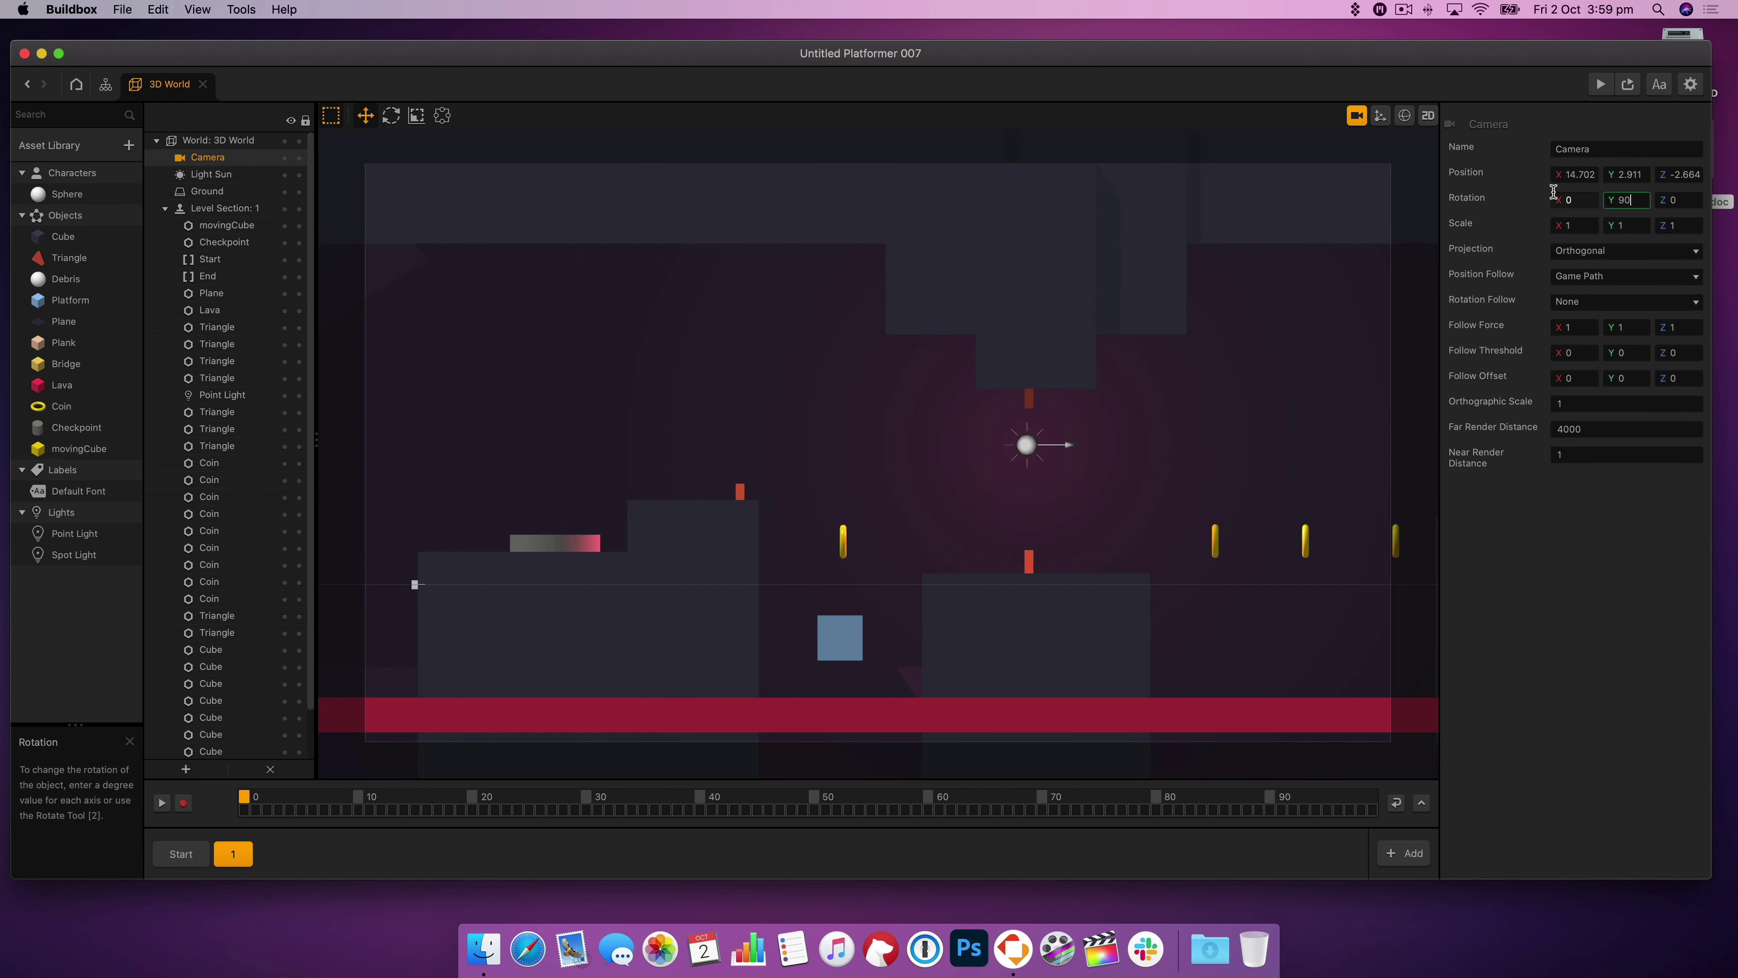
type("-20")
type("5")
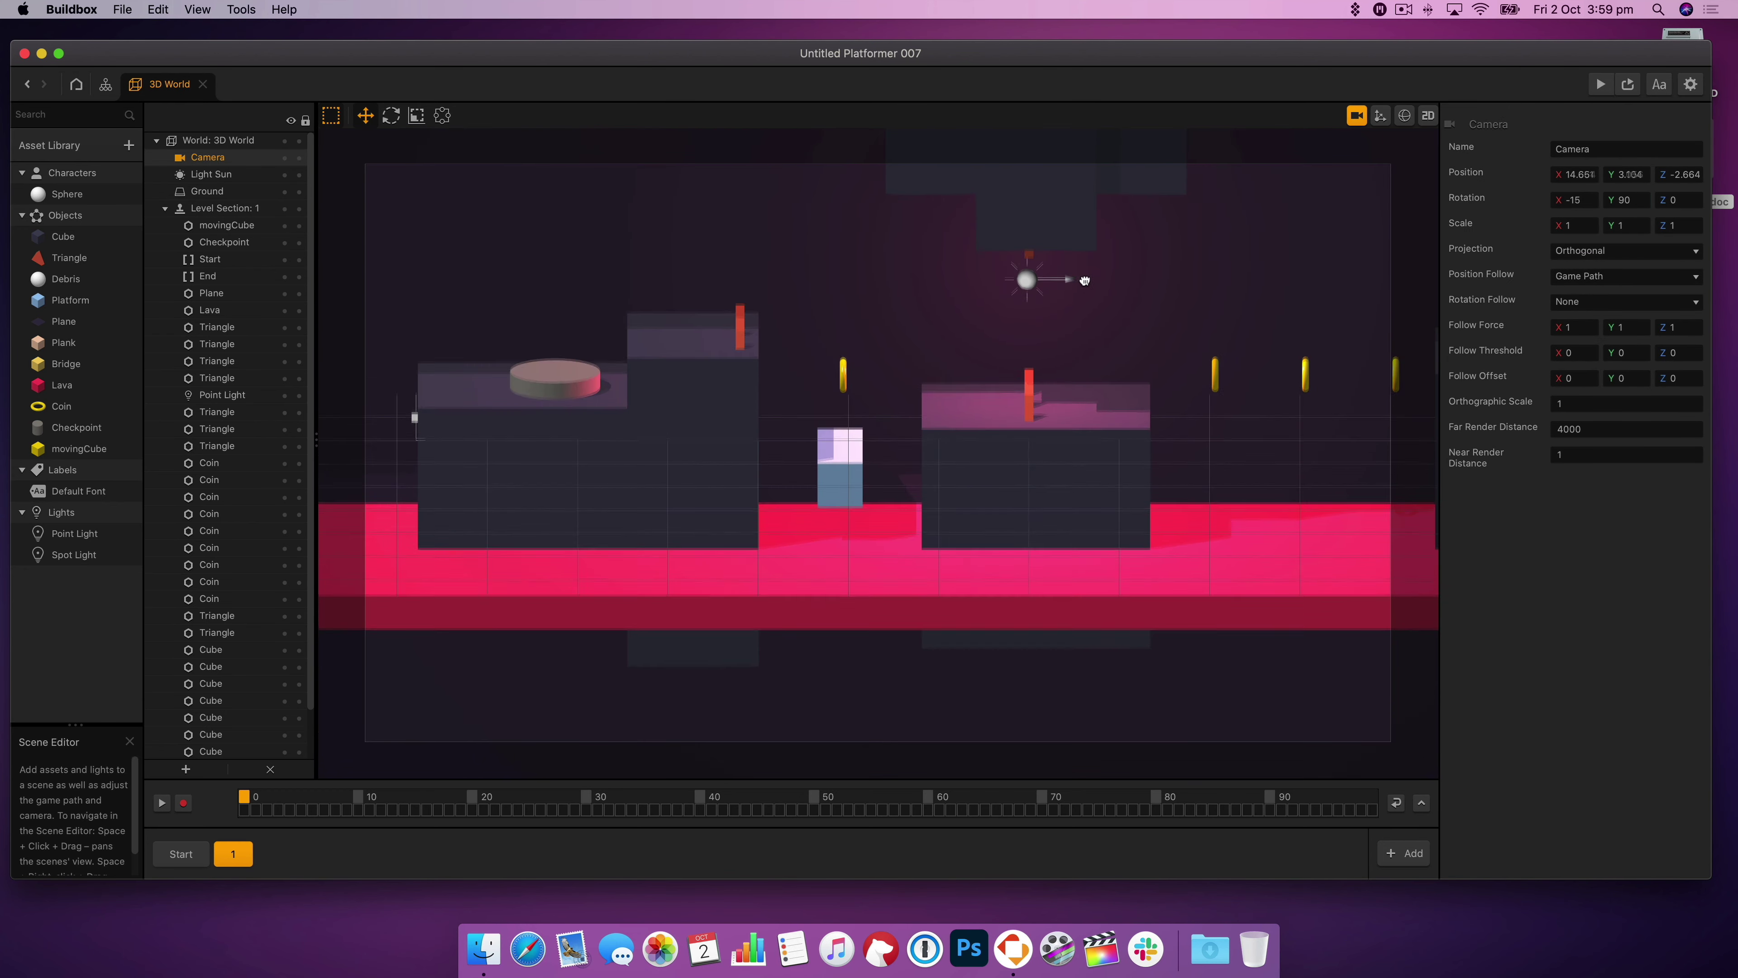
- Play the game in a preview to check the orthogonal camera framing, and close the preview
left_click(1600, 84)
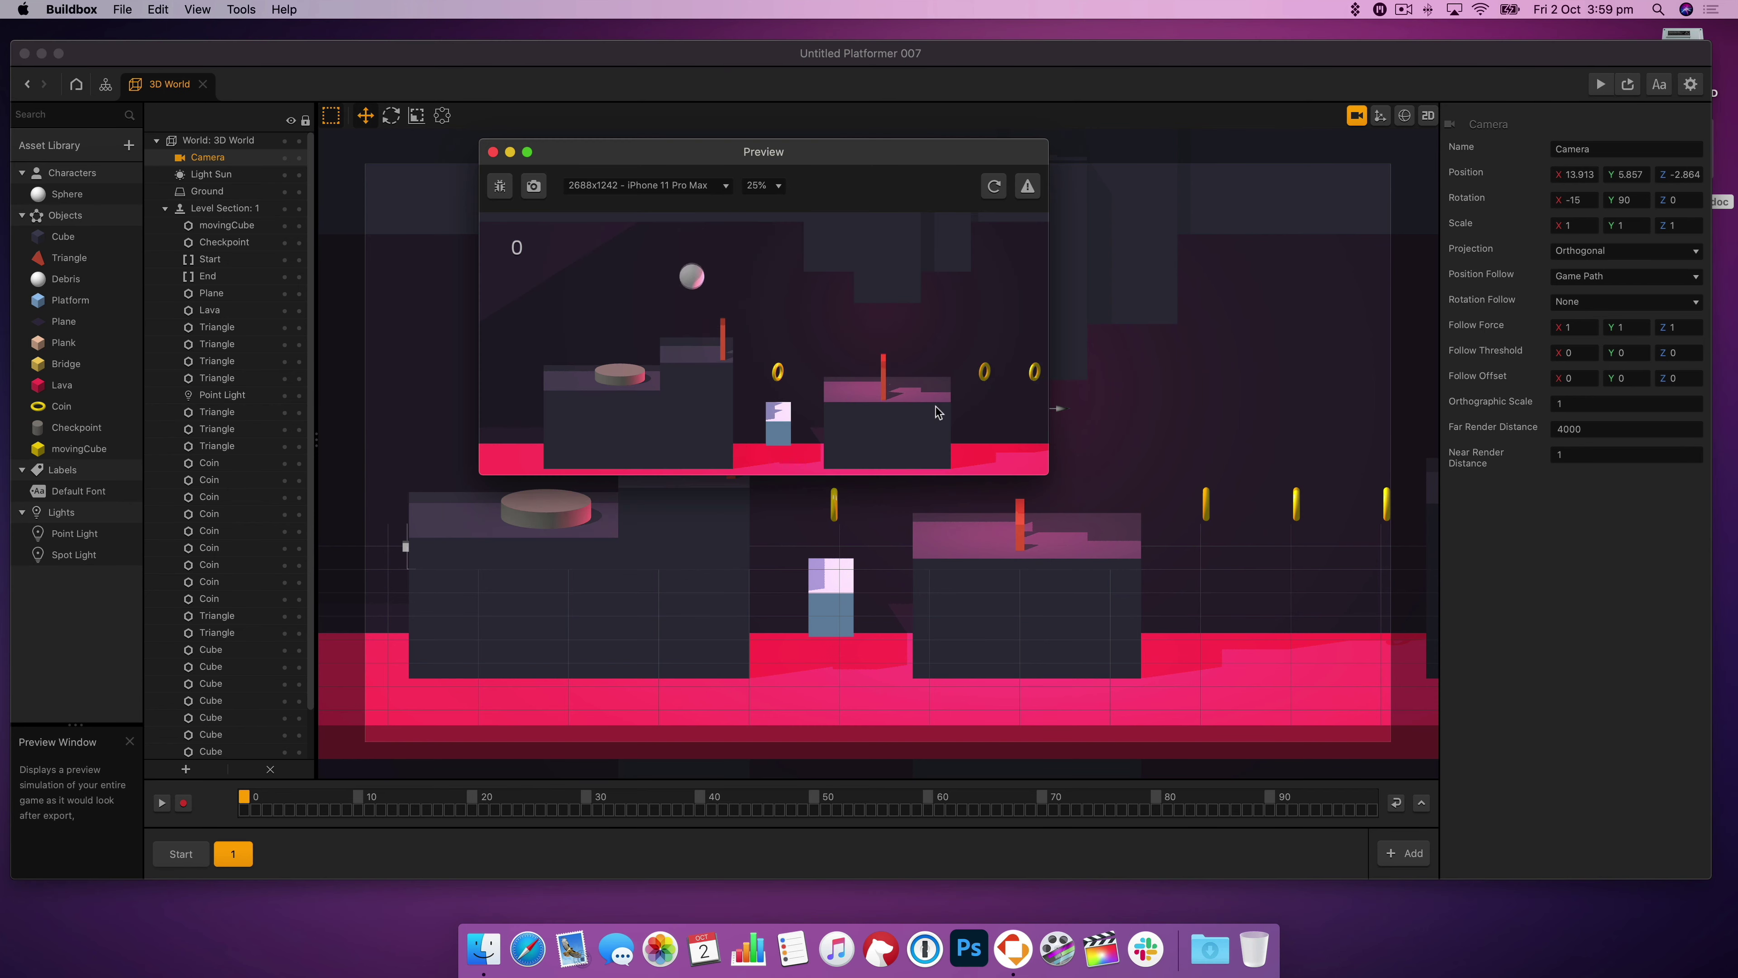
left_click(935, 410)
left_click(935, 412)
left_click(493, 153)
- Widen the camera's framing and scale the checkpoint to 0.8 on all three axes
scroll(714, 582, "down", 3)
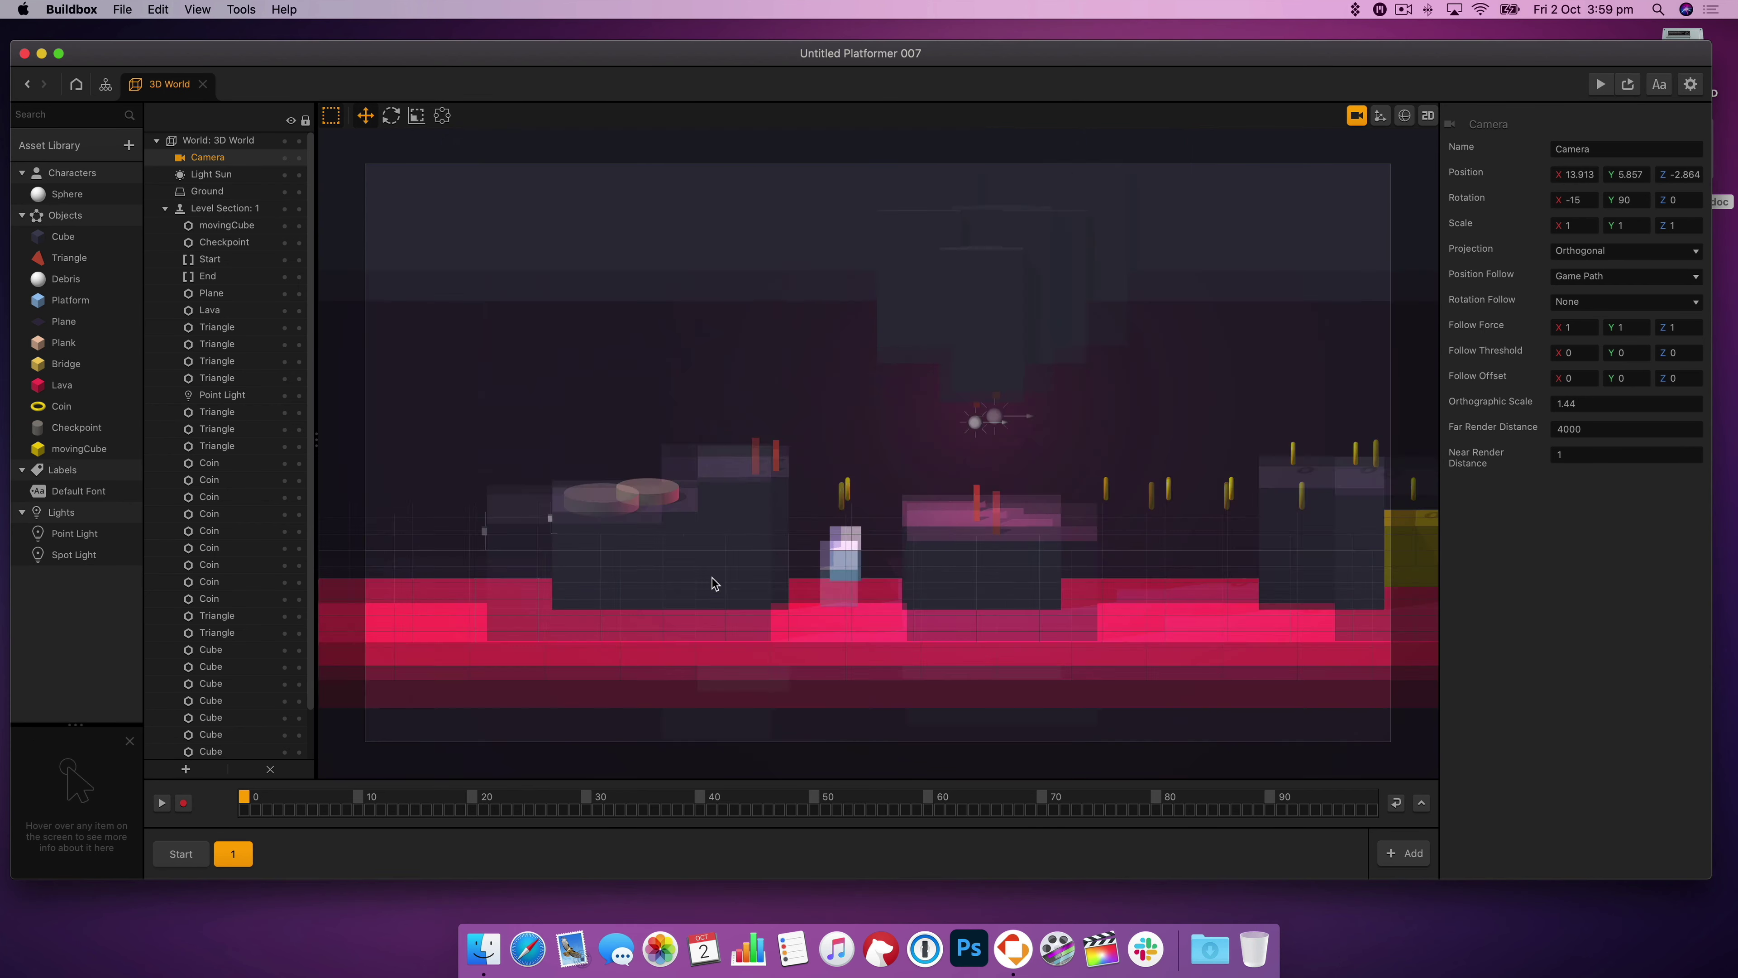
left_click(716, 481)
left_click_drag(650, 497, 640, 497)
left_click_drag(1580, 207, 1537, 212)
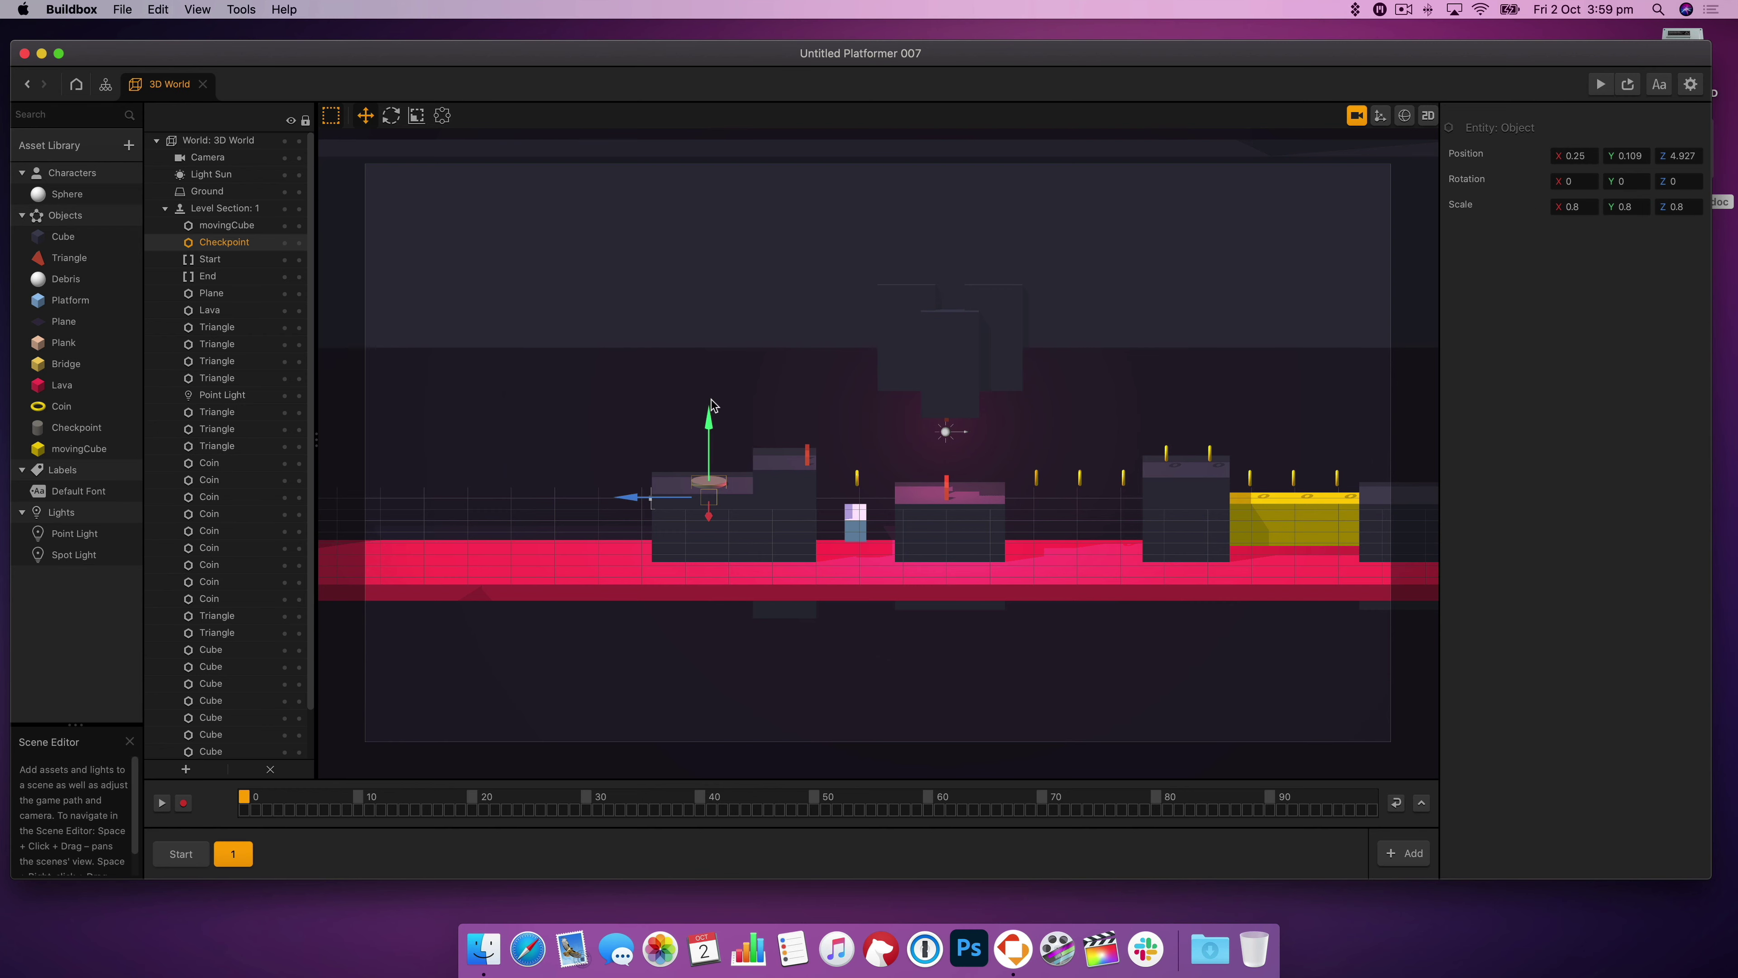
- Open the movingCube asset and recolour its 3D model light blue
left_click_drag(1094, 449, 559, 466)
left_click(737, 534)
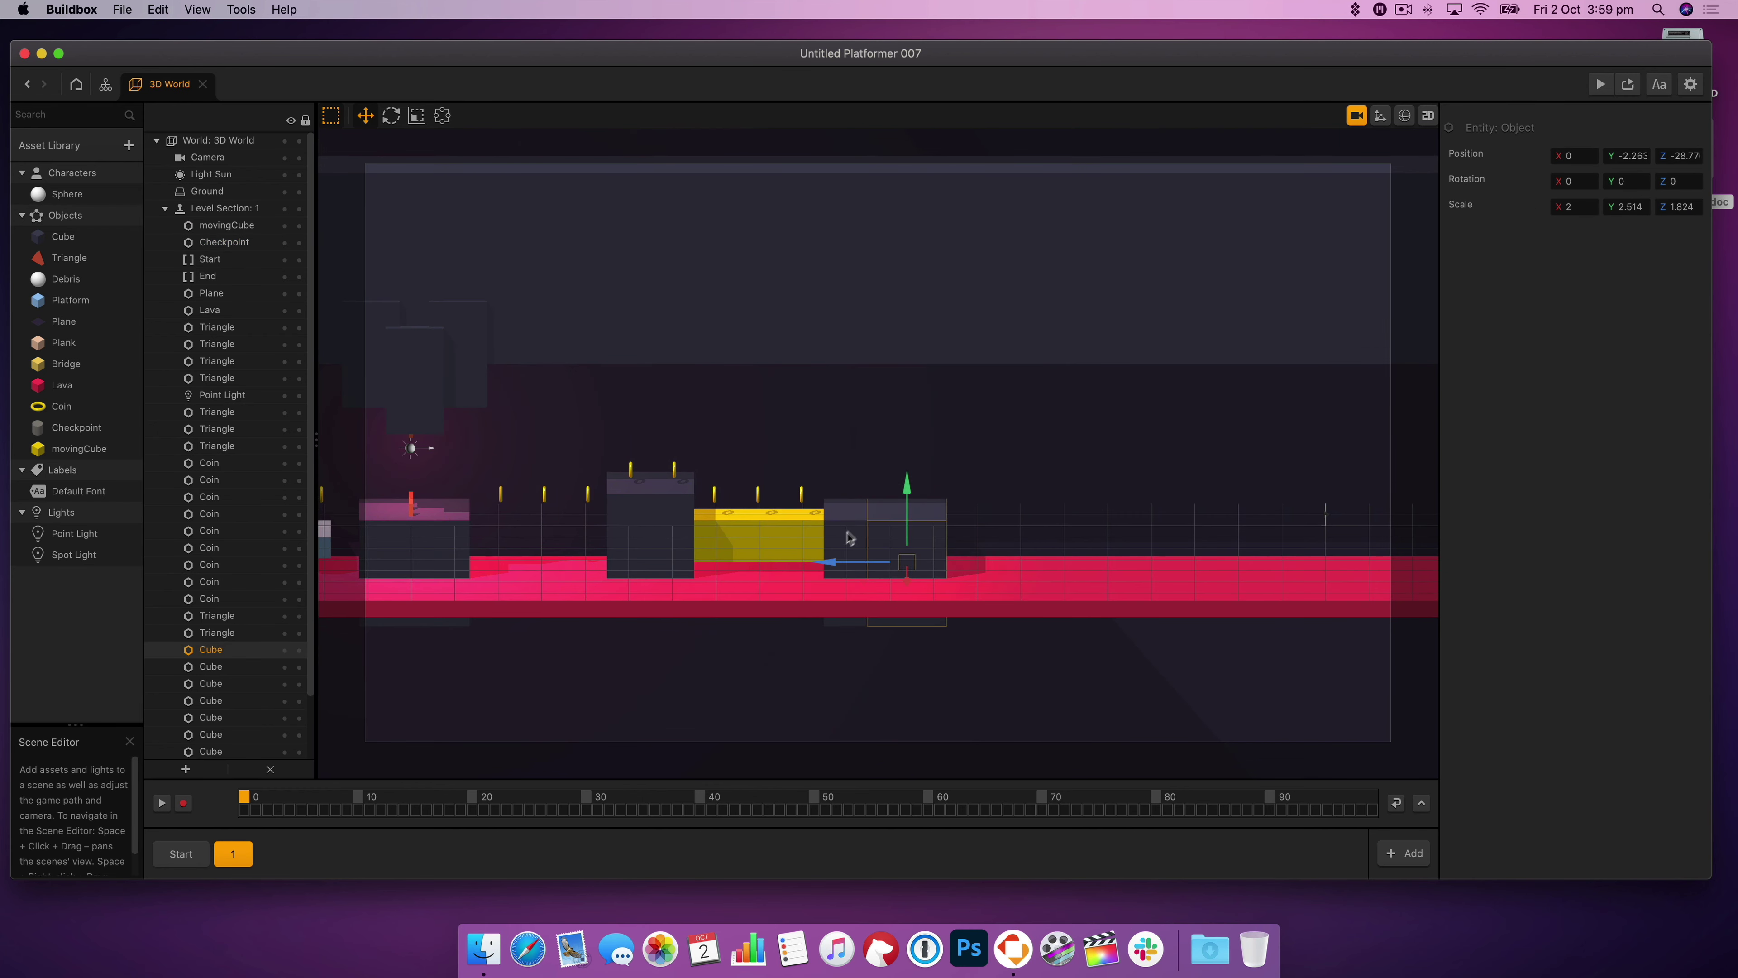
double_click(737, 534)
left_click(890, 550)
left_click(1623, 325)
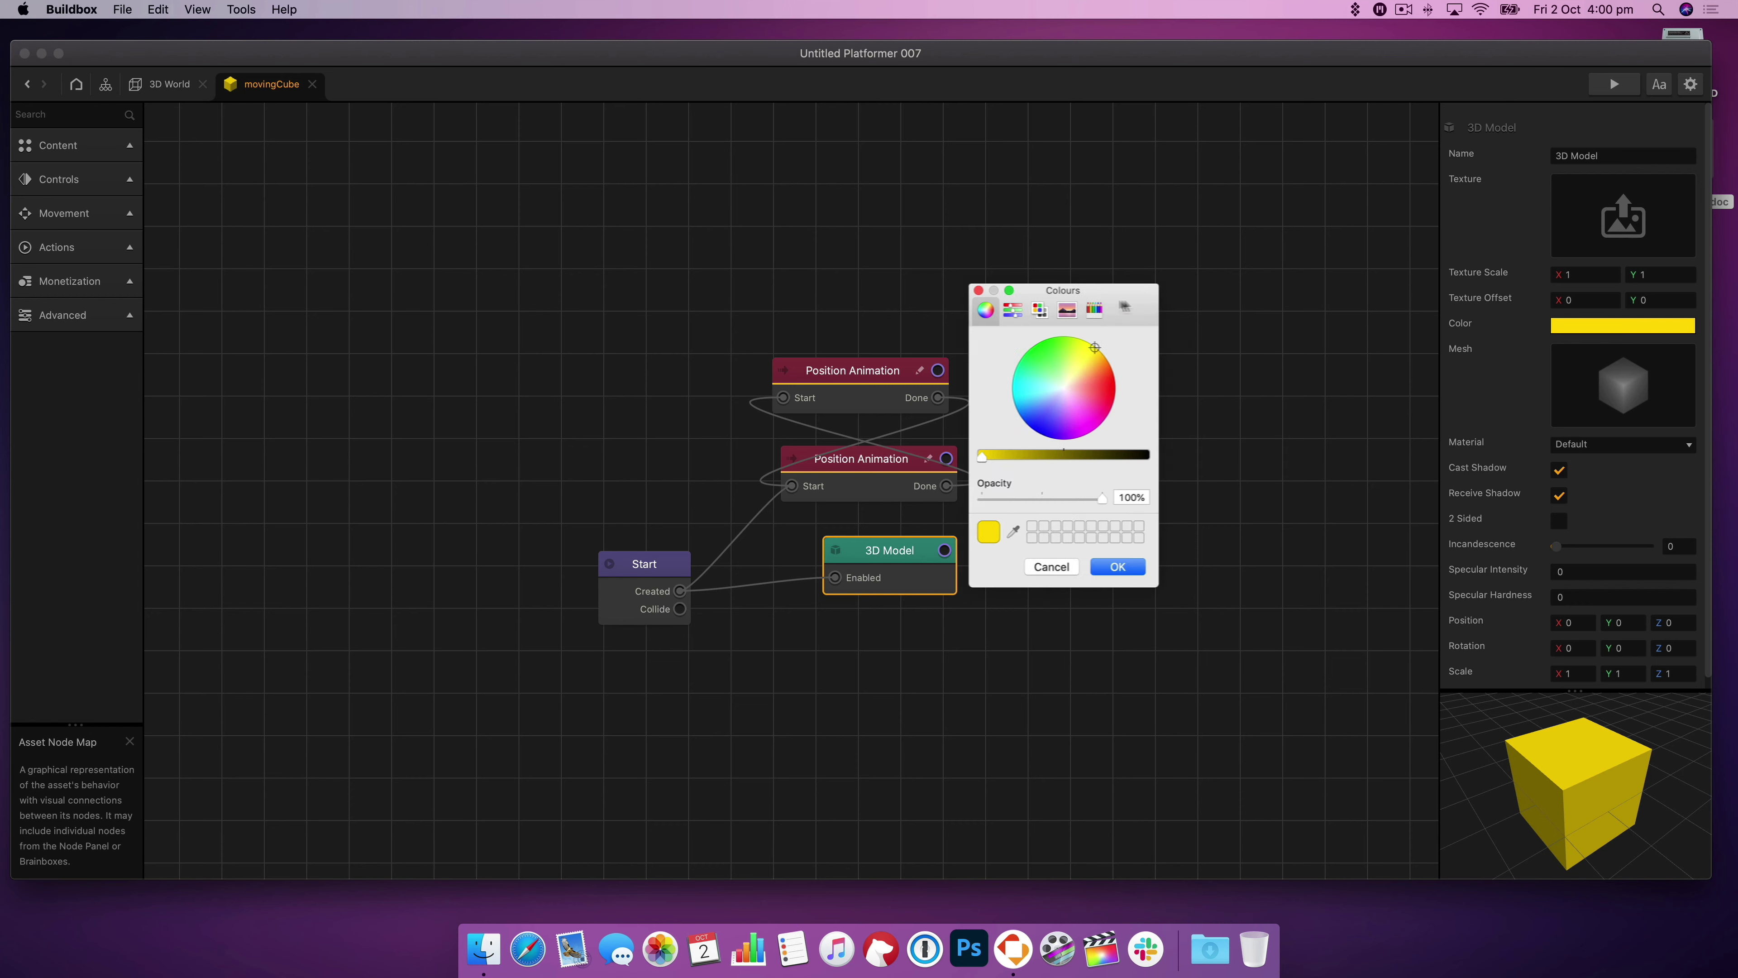
left_click(1118, 392)
mouse_move(1116, 394)
left_mouse_down()
mouse_move(1112, 376)
mouse_move(1099, 404)
left_mouse_up()
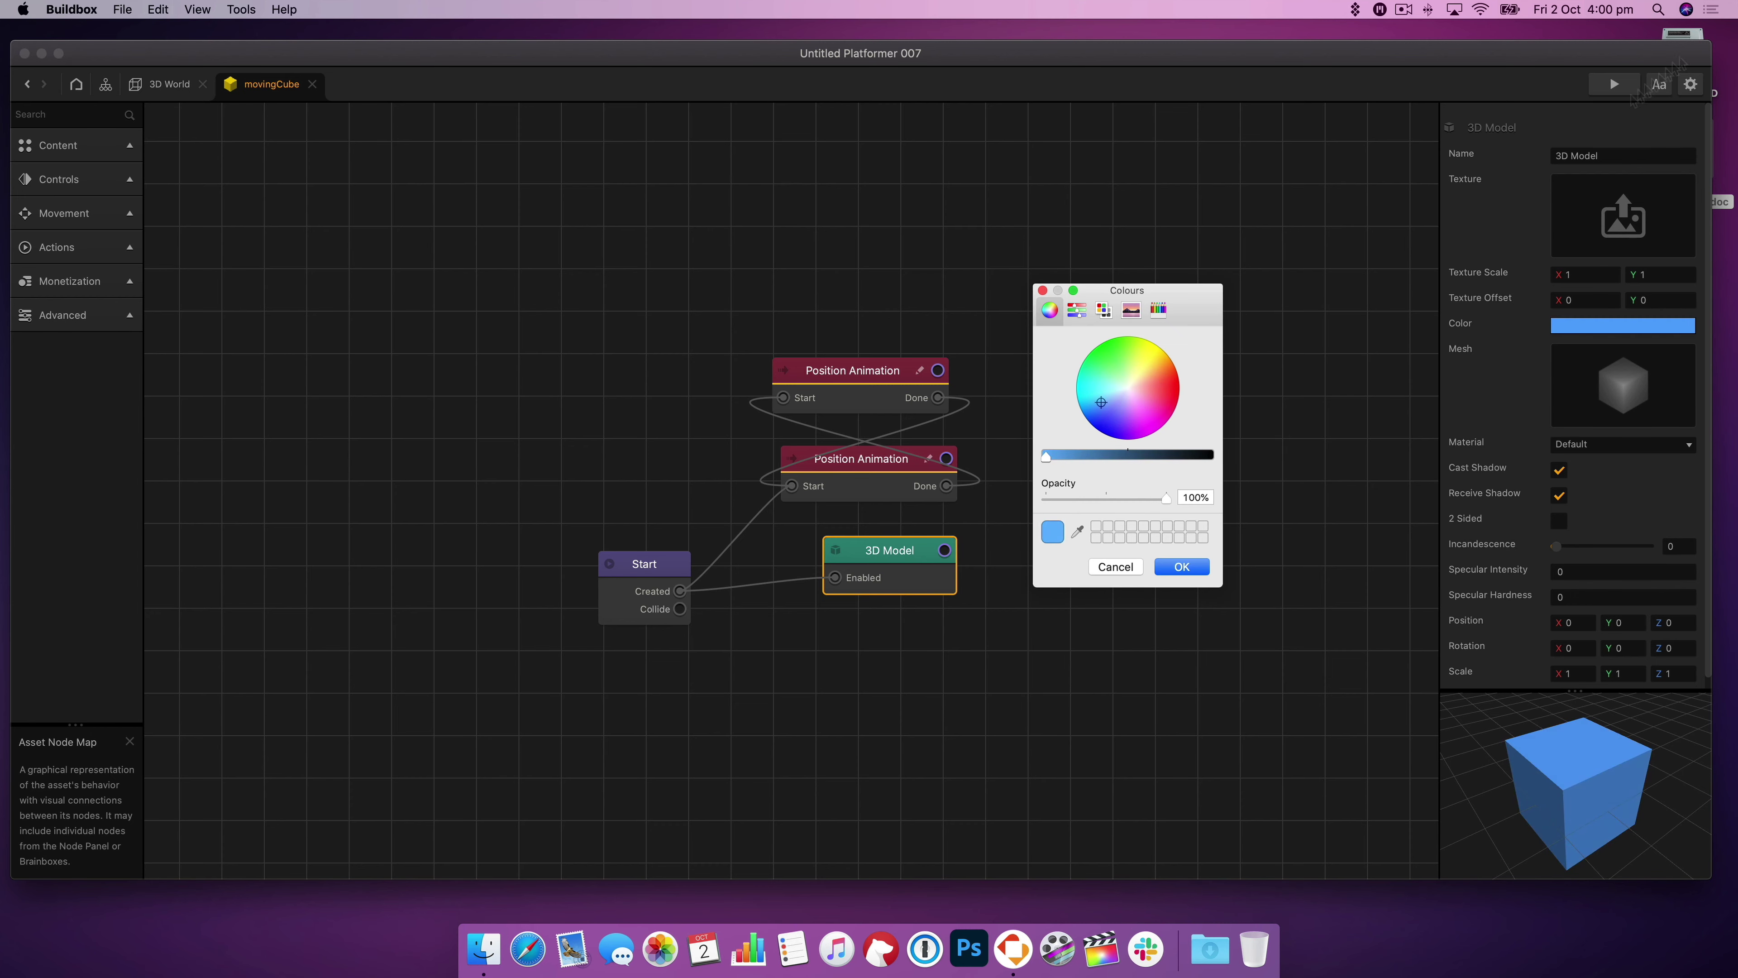
left_click(1181, 567)
- Return to the 3D World scene, reframe the camera closer on the opening blocks, and play-test the game
left_click(1642, 86)
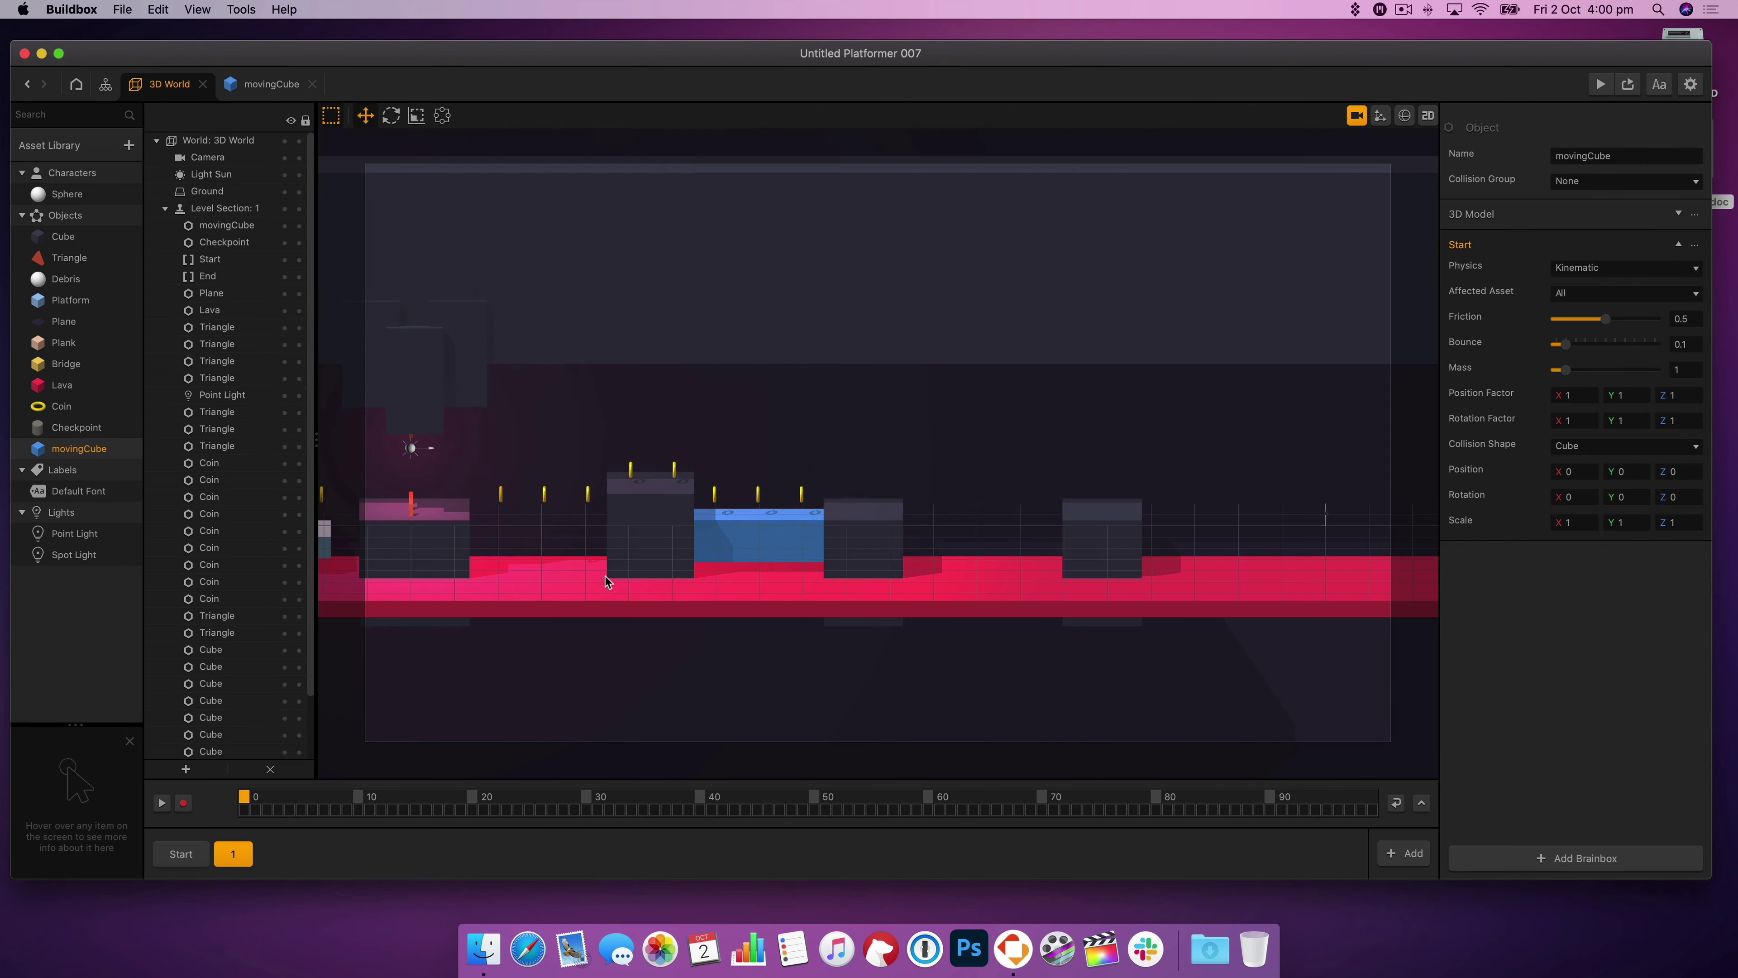
scroll(606, 576, "up", 4)
left_click_drag(606, 576, 910, 565)
left_click(1626, 85)
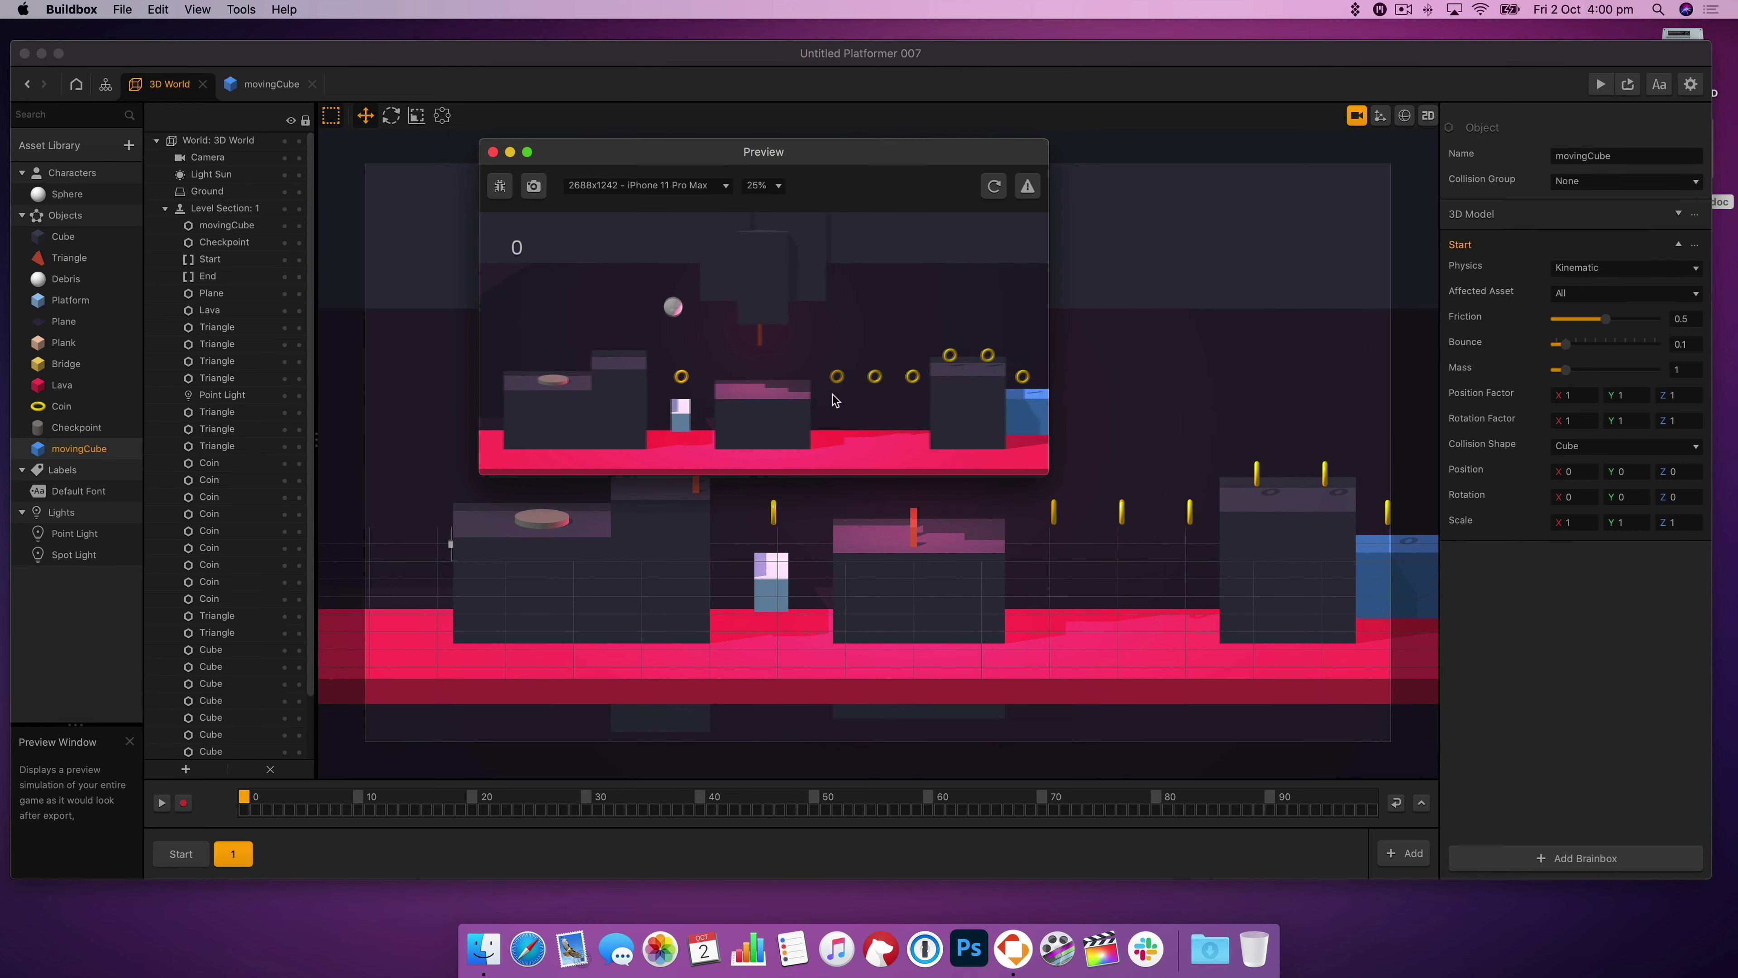
scroll(892, 588, "up", 2)
left_click(1121, 426)
left_click_drag(1121, 427, 1121, 421)
left_click(766, 326)
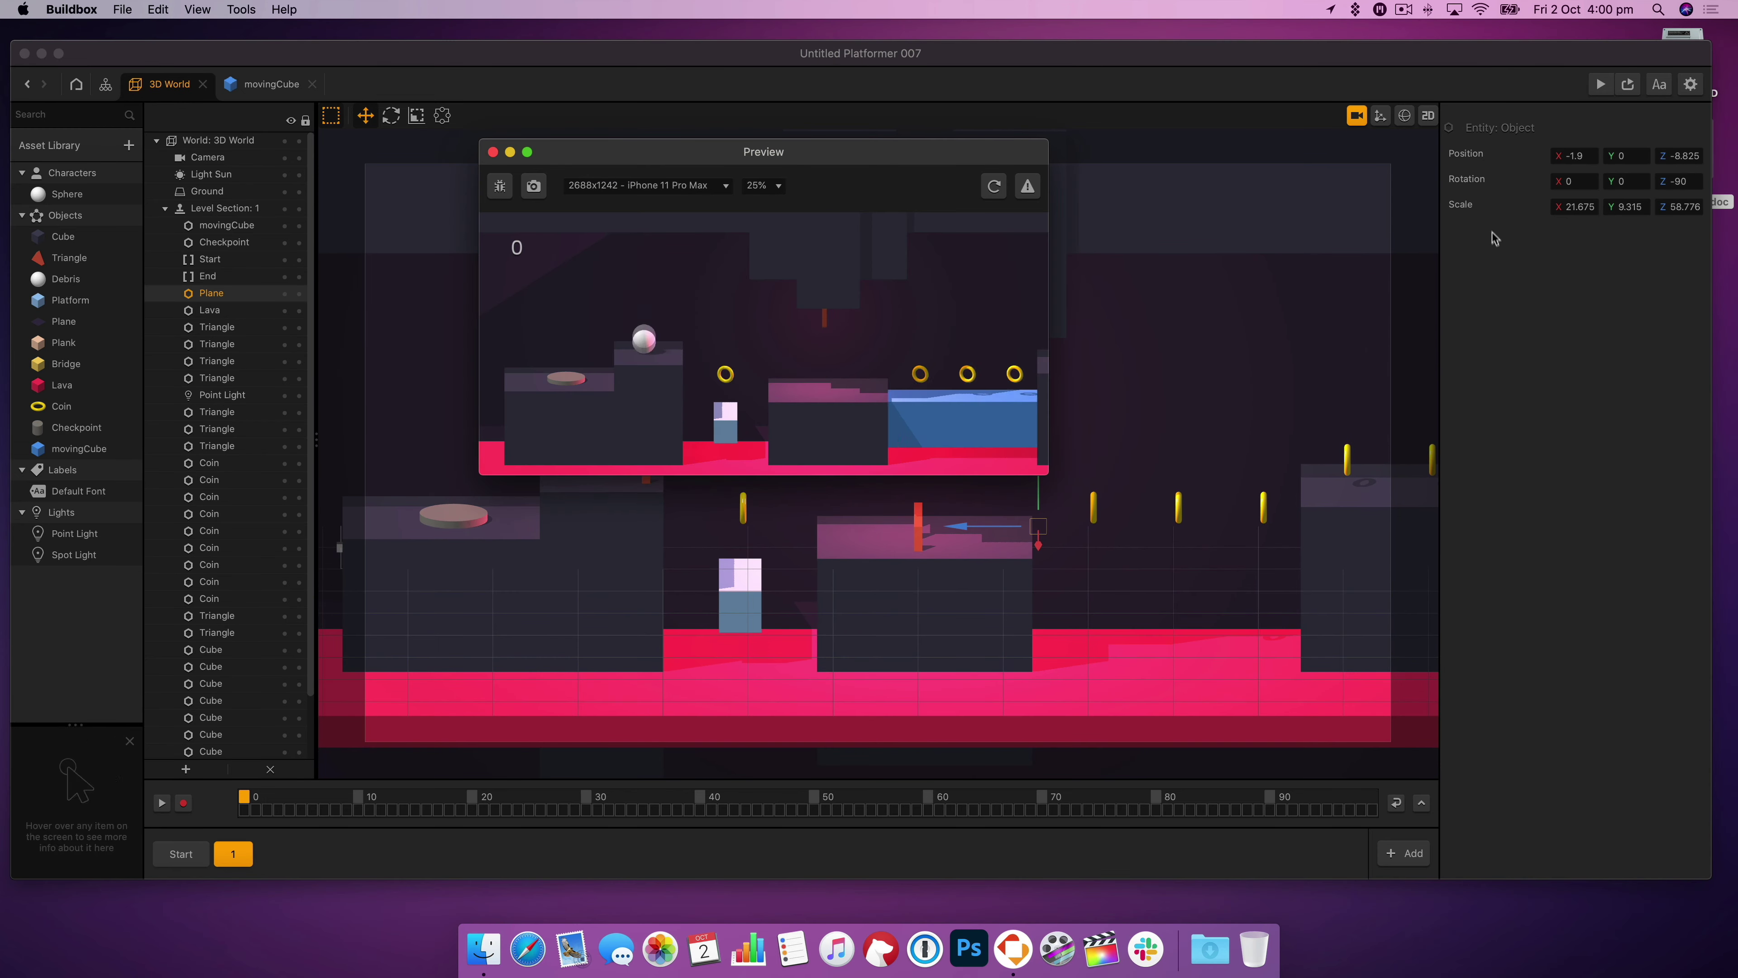
left_click(493, 152)
- Set the camera's projection to Perspective and its field of view to 40
left_click(226, 156)
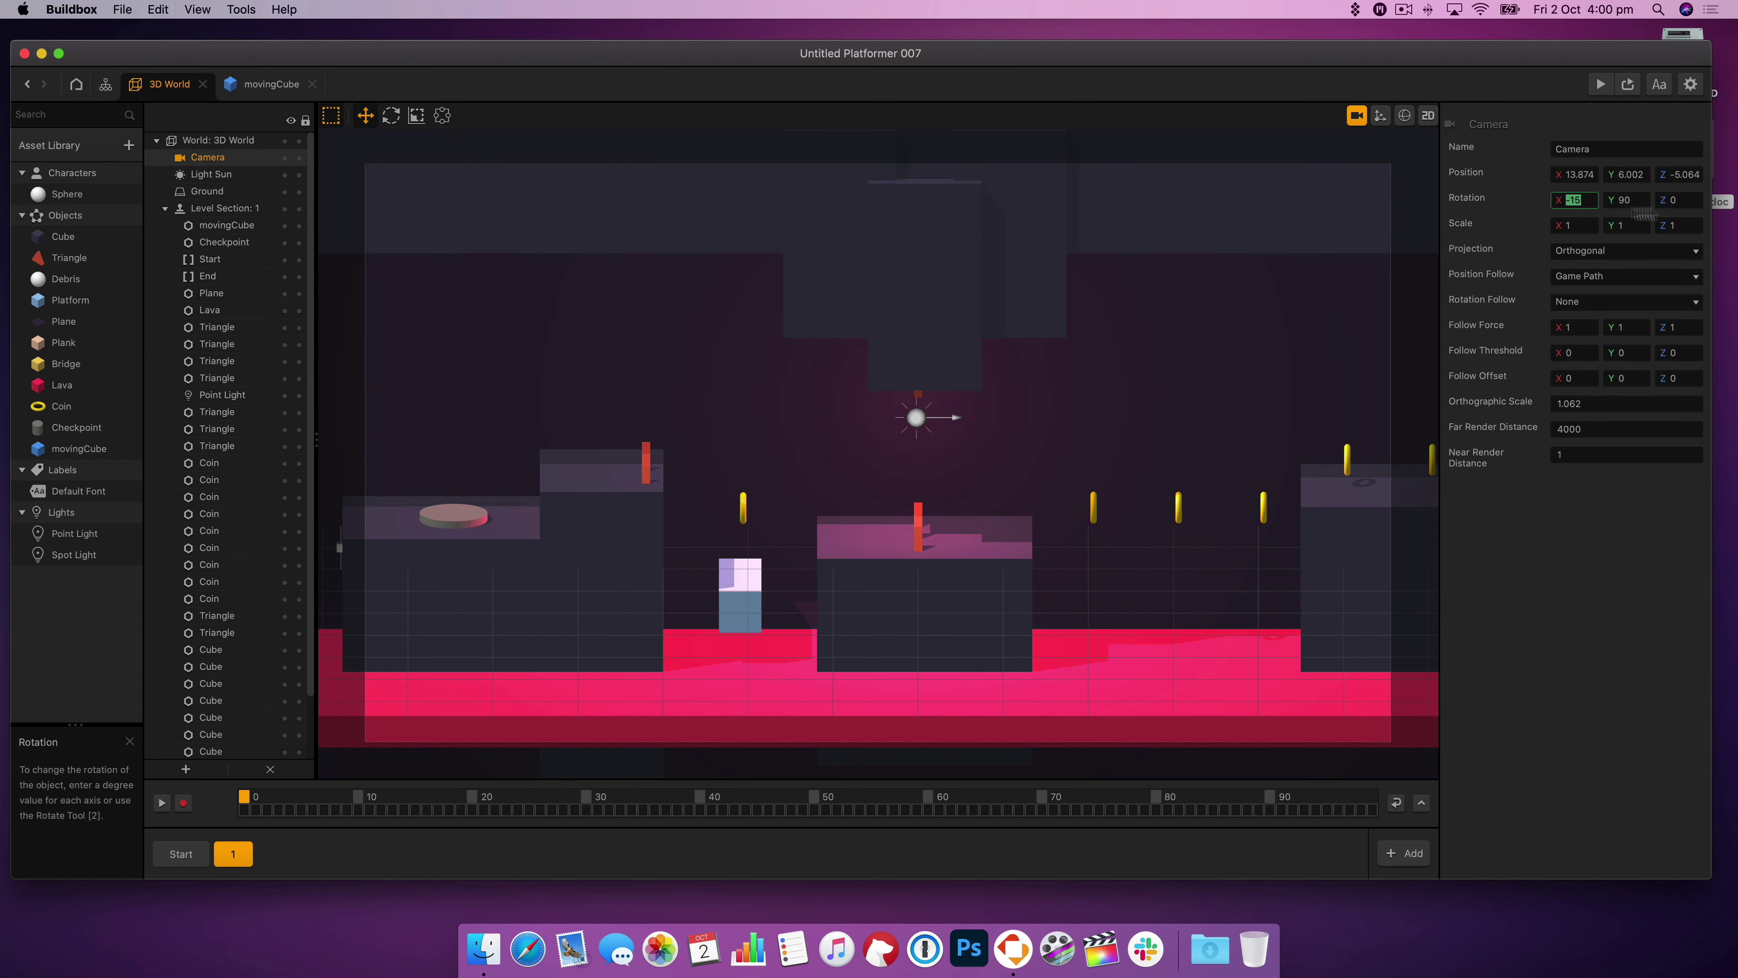
left_click(1627, 251)
left_click(1627, 269)
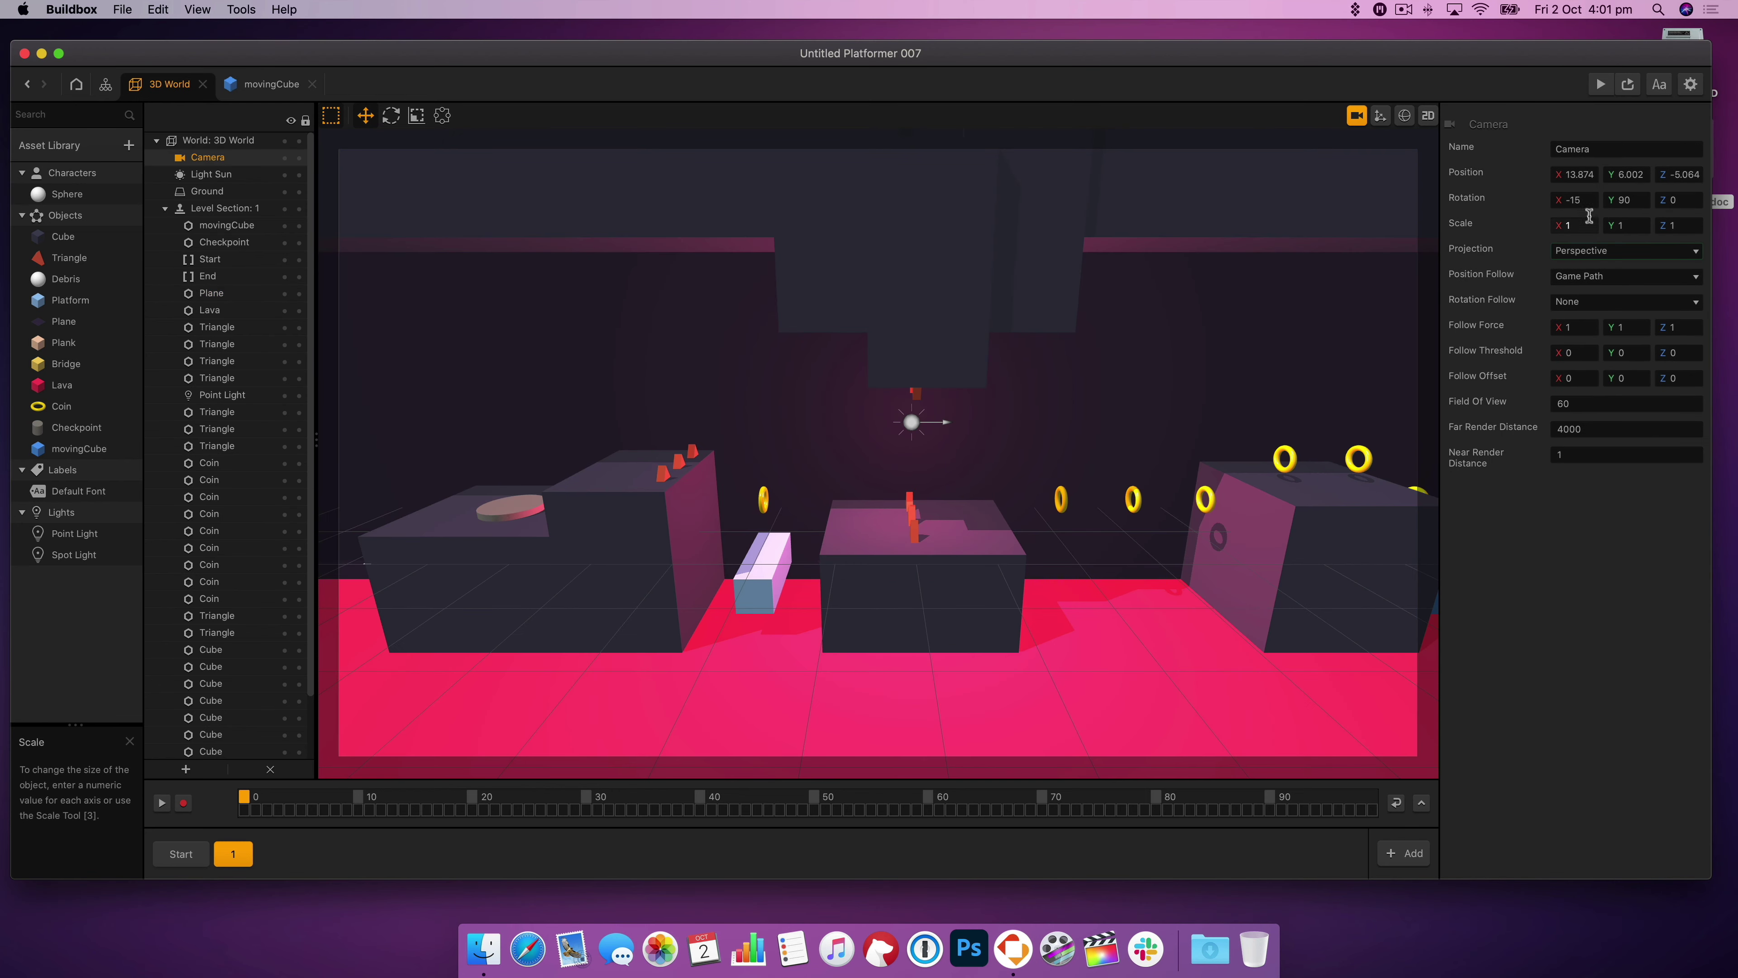
left_click(1627, 404)
type("40")
key("Return")
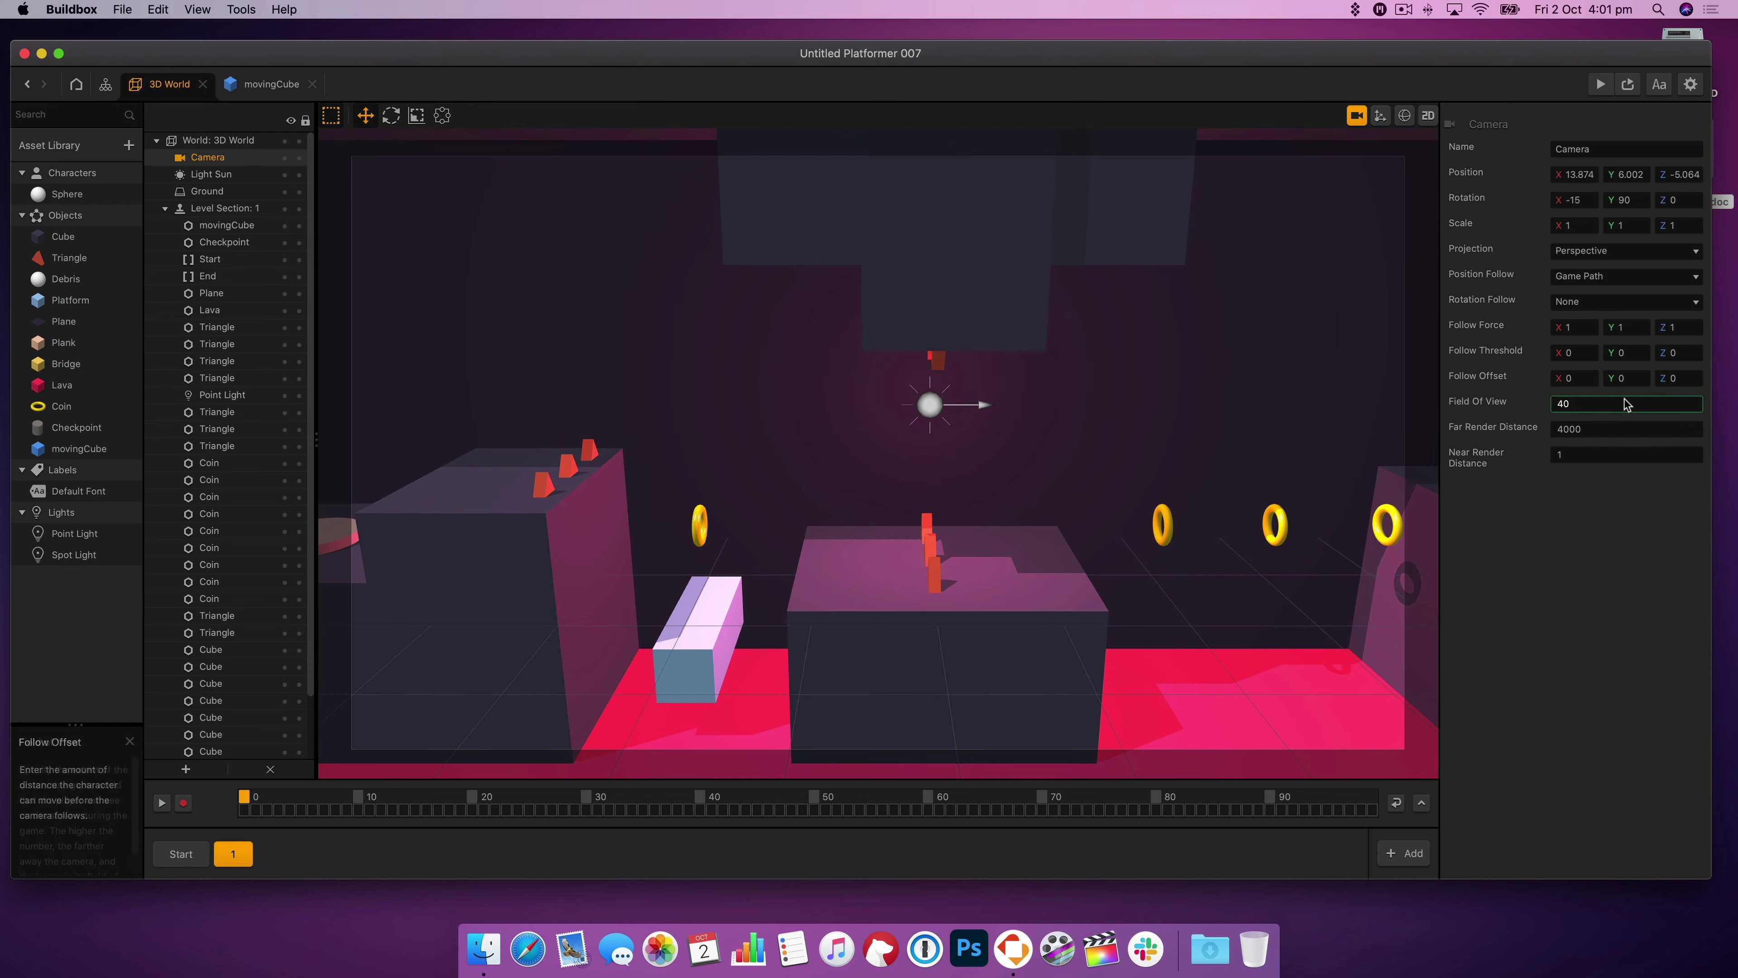
- Set the camera's field of view to 45 and its X rotation to -10
left_click_drag(1628, 405, 1536, 408)
type("45")
left_click_drag(1572, 201, 1673, 220)
type("10")
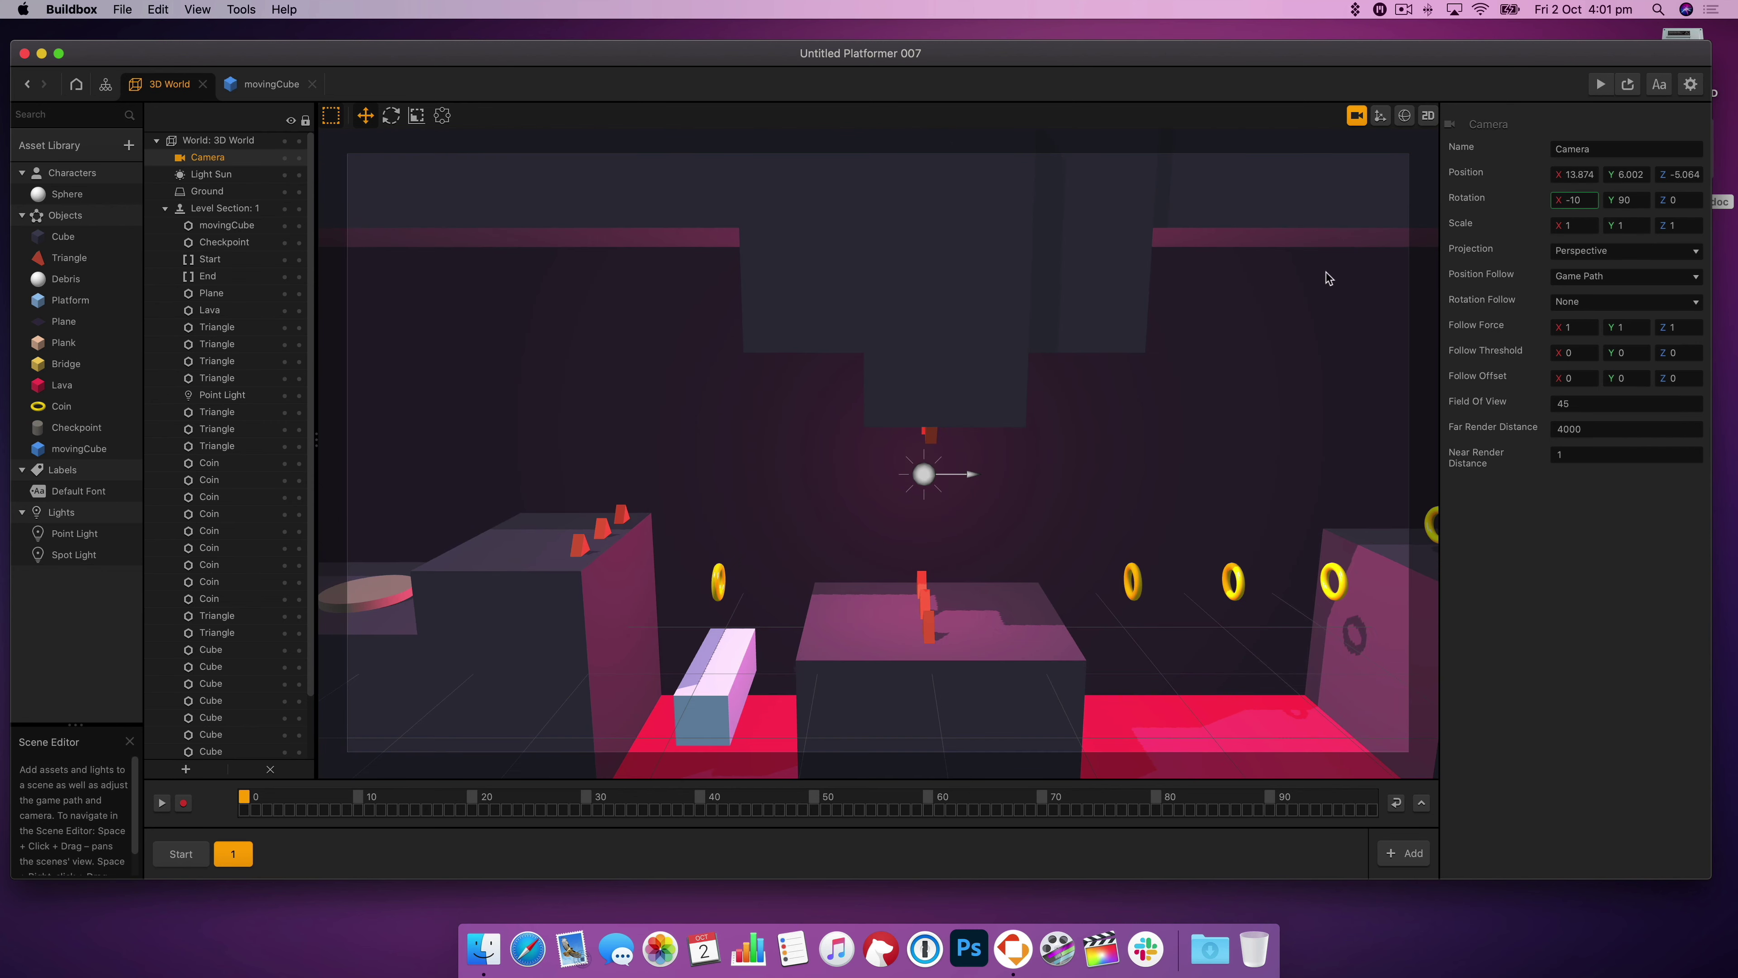
- Preview the game and move the camera farther back so more of the level fits its frame
left_click_drag(986, 493, 977, 425)
left_click(1600, 84)
left_click(1029, 613)
left_click_drag(1029, 623, 959, 587)
scroll(1027, 601, "down", 3)
scroll(991, 590, "down", 2)
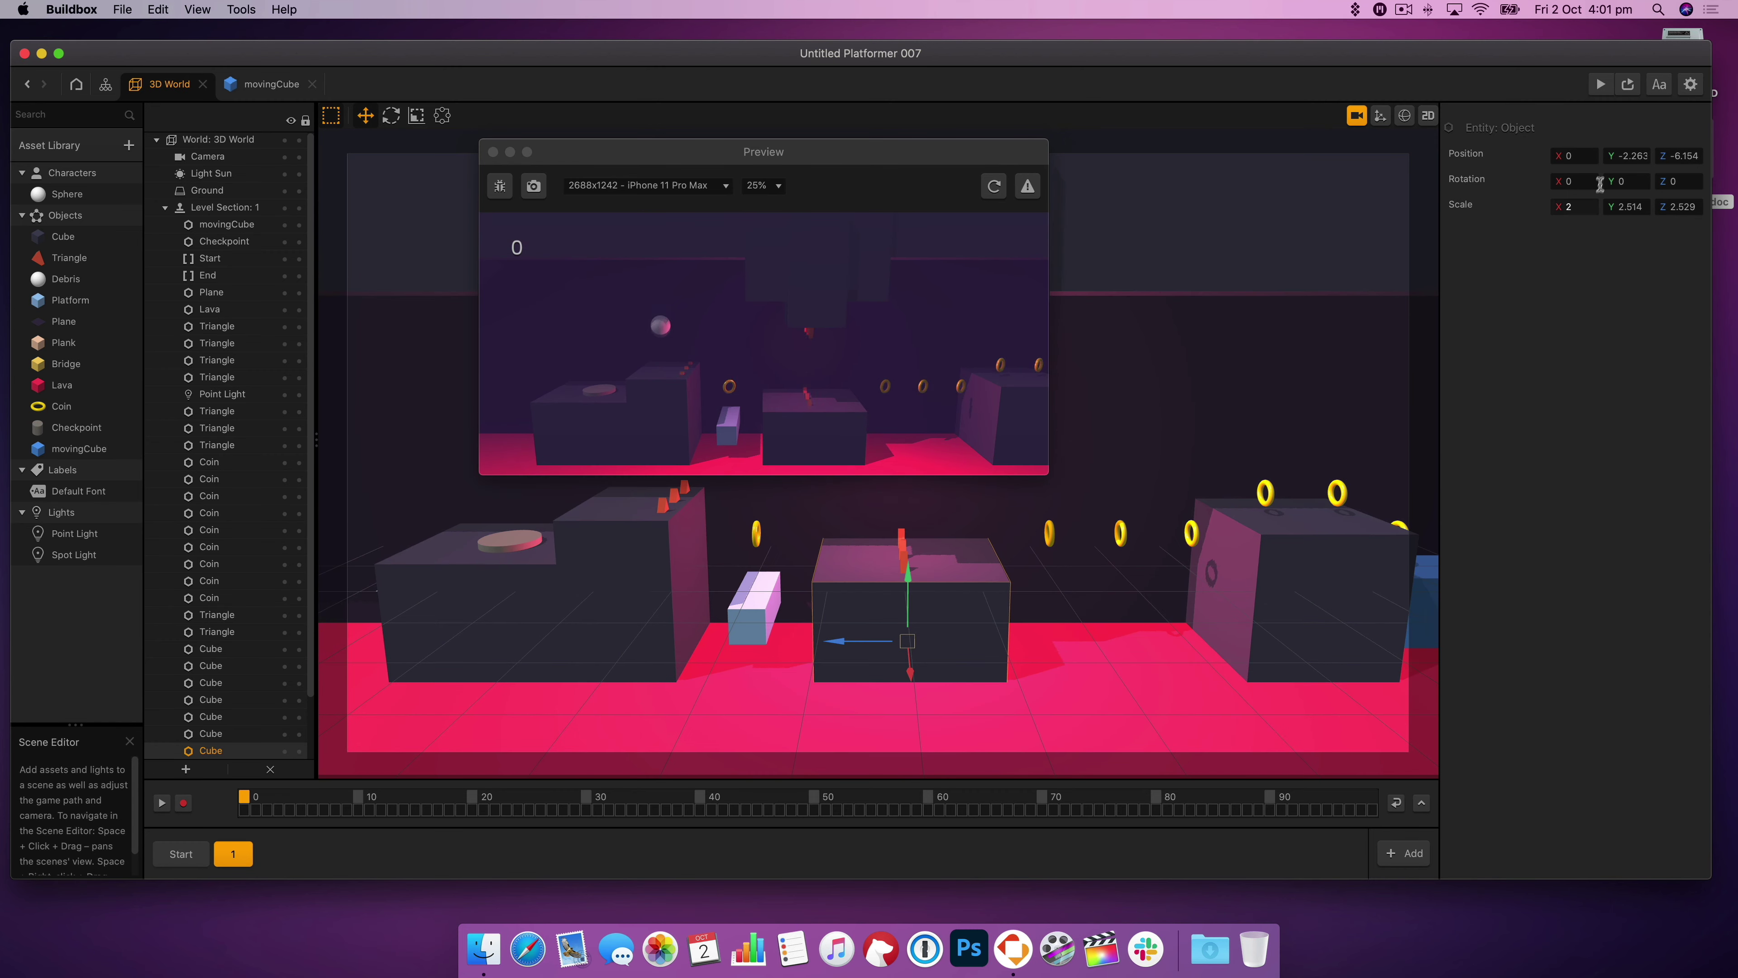
- Set the camera's X rotation to -5 and recentre the level in its frame
left_click(207, 156)
double_click(1575, 200)
type("5")
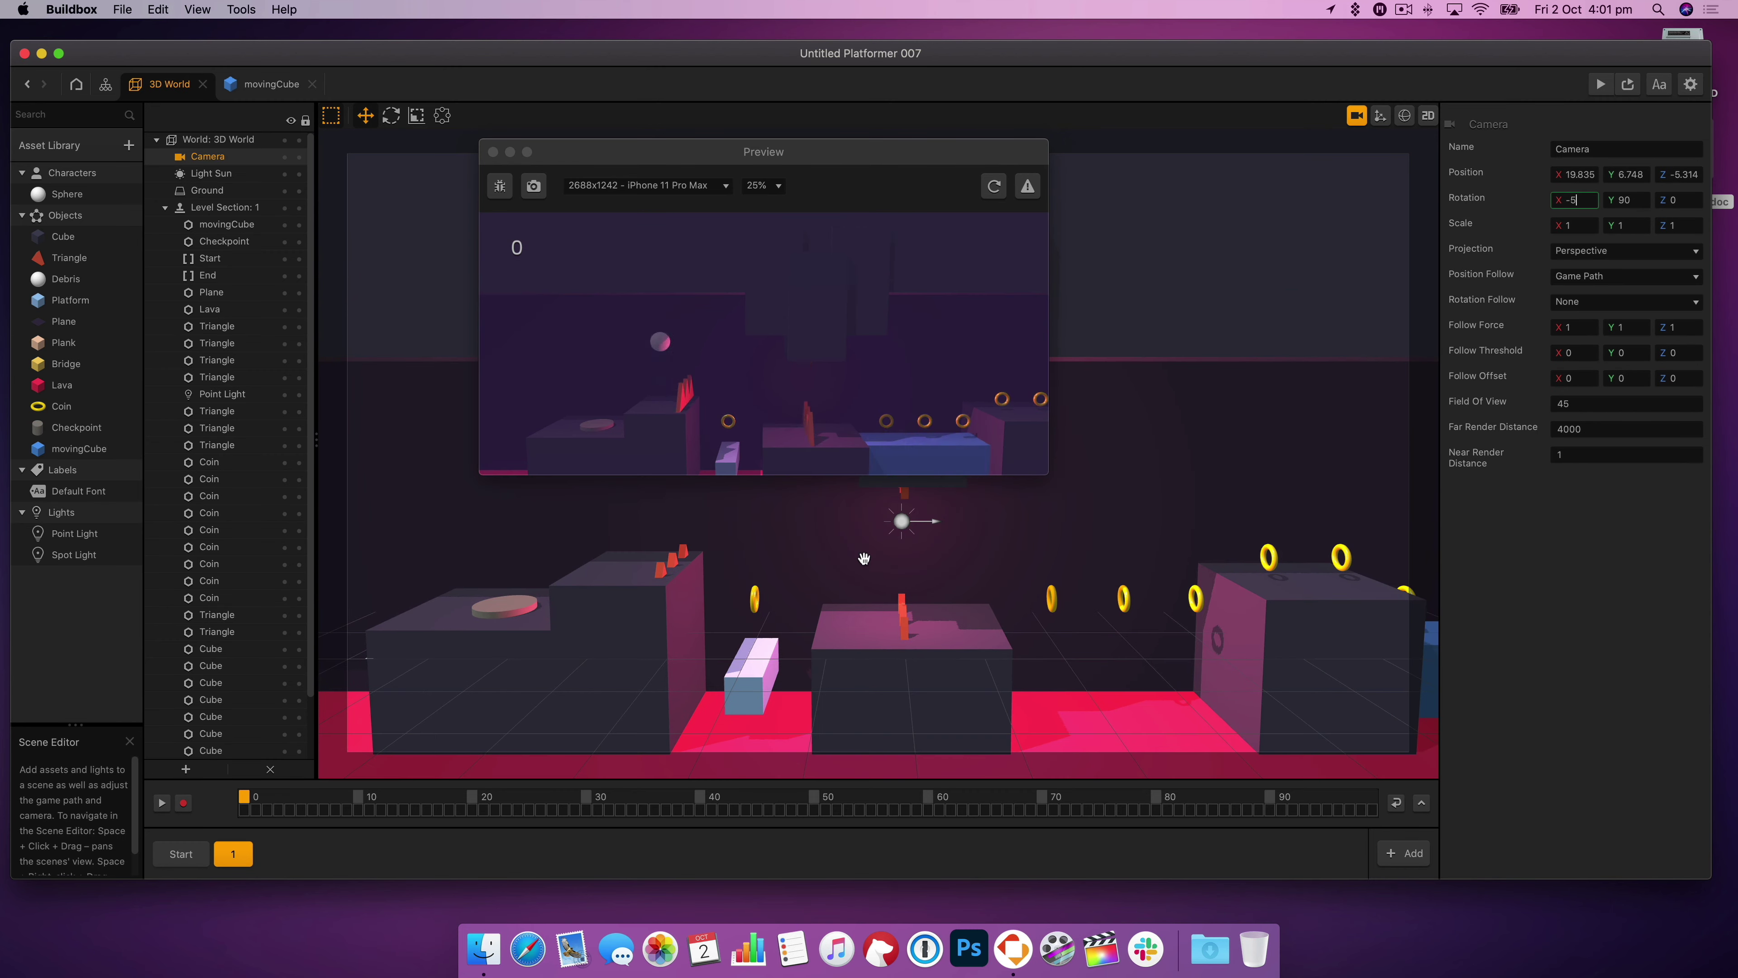
left_click_drag(864, 558, 857, 517)
scroll(858, 525, "up", 1)
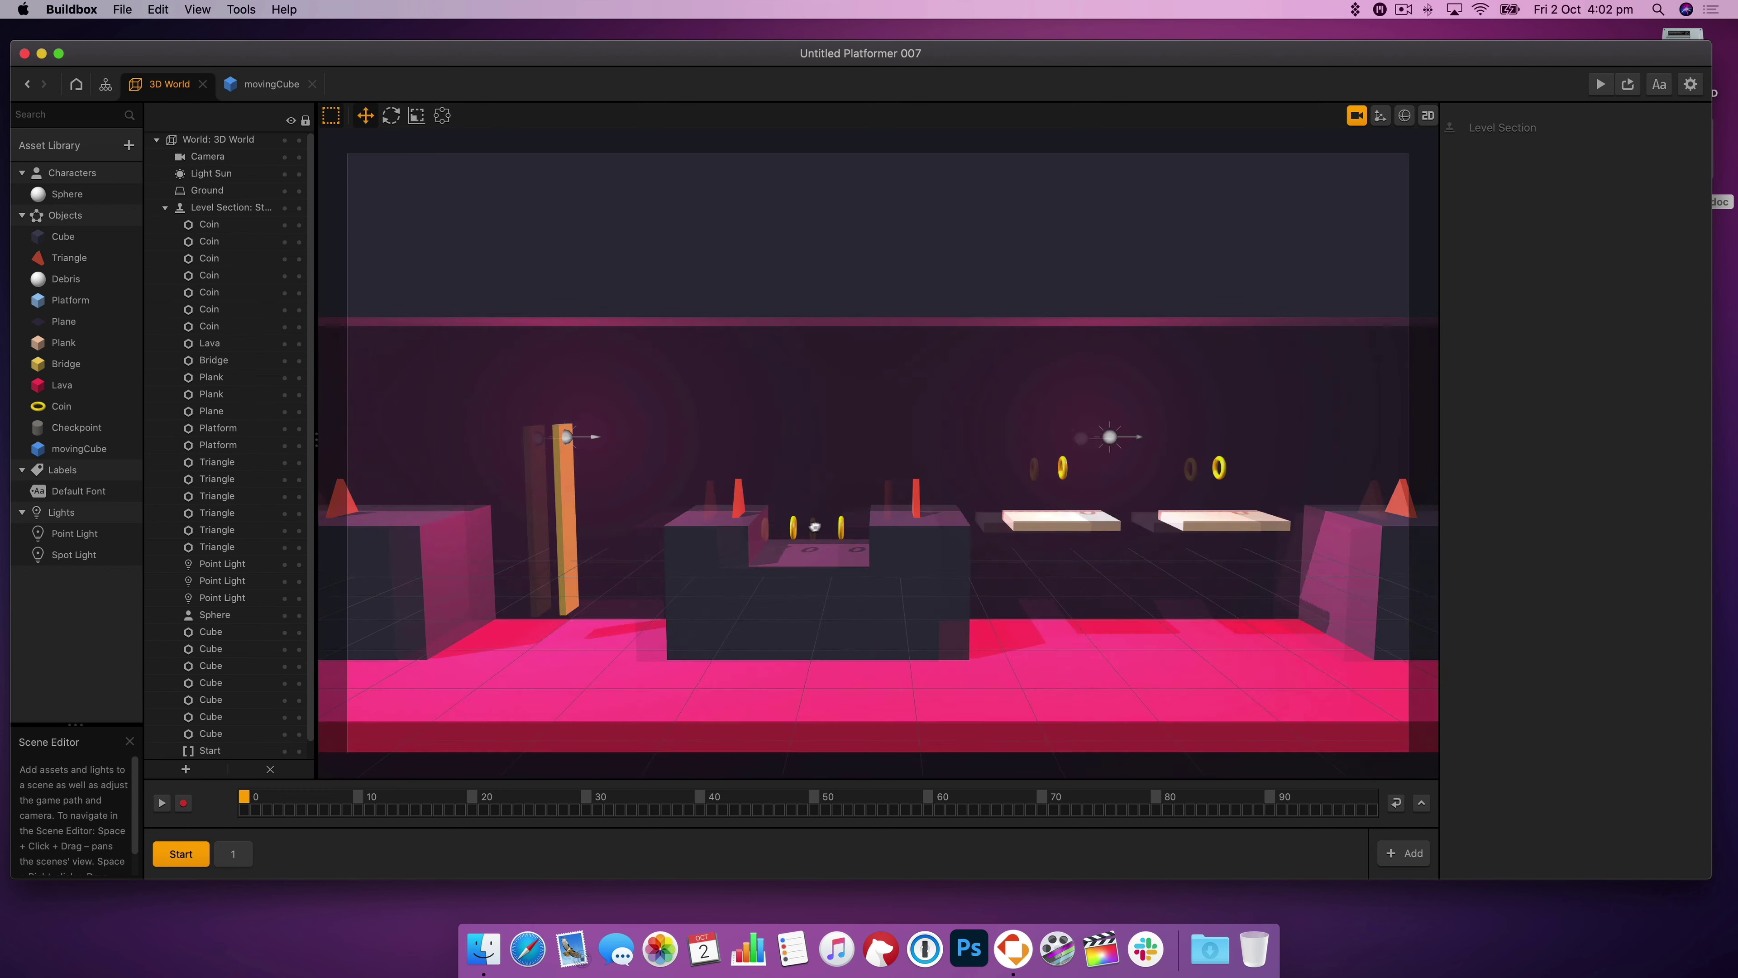
- In the Start section, delete the three coins near the first two floating platforms
scroll(815, 527, "right", 2)
scroll(819, 552, "left", 10)
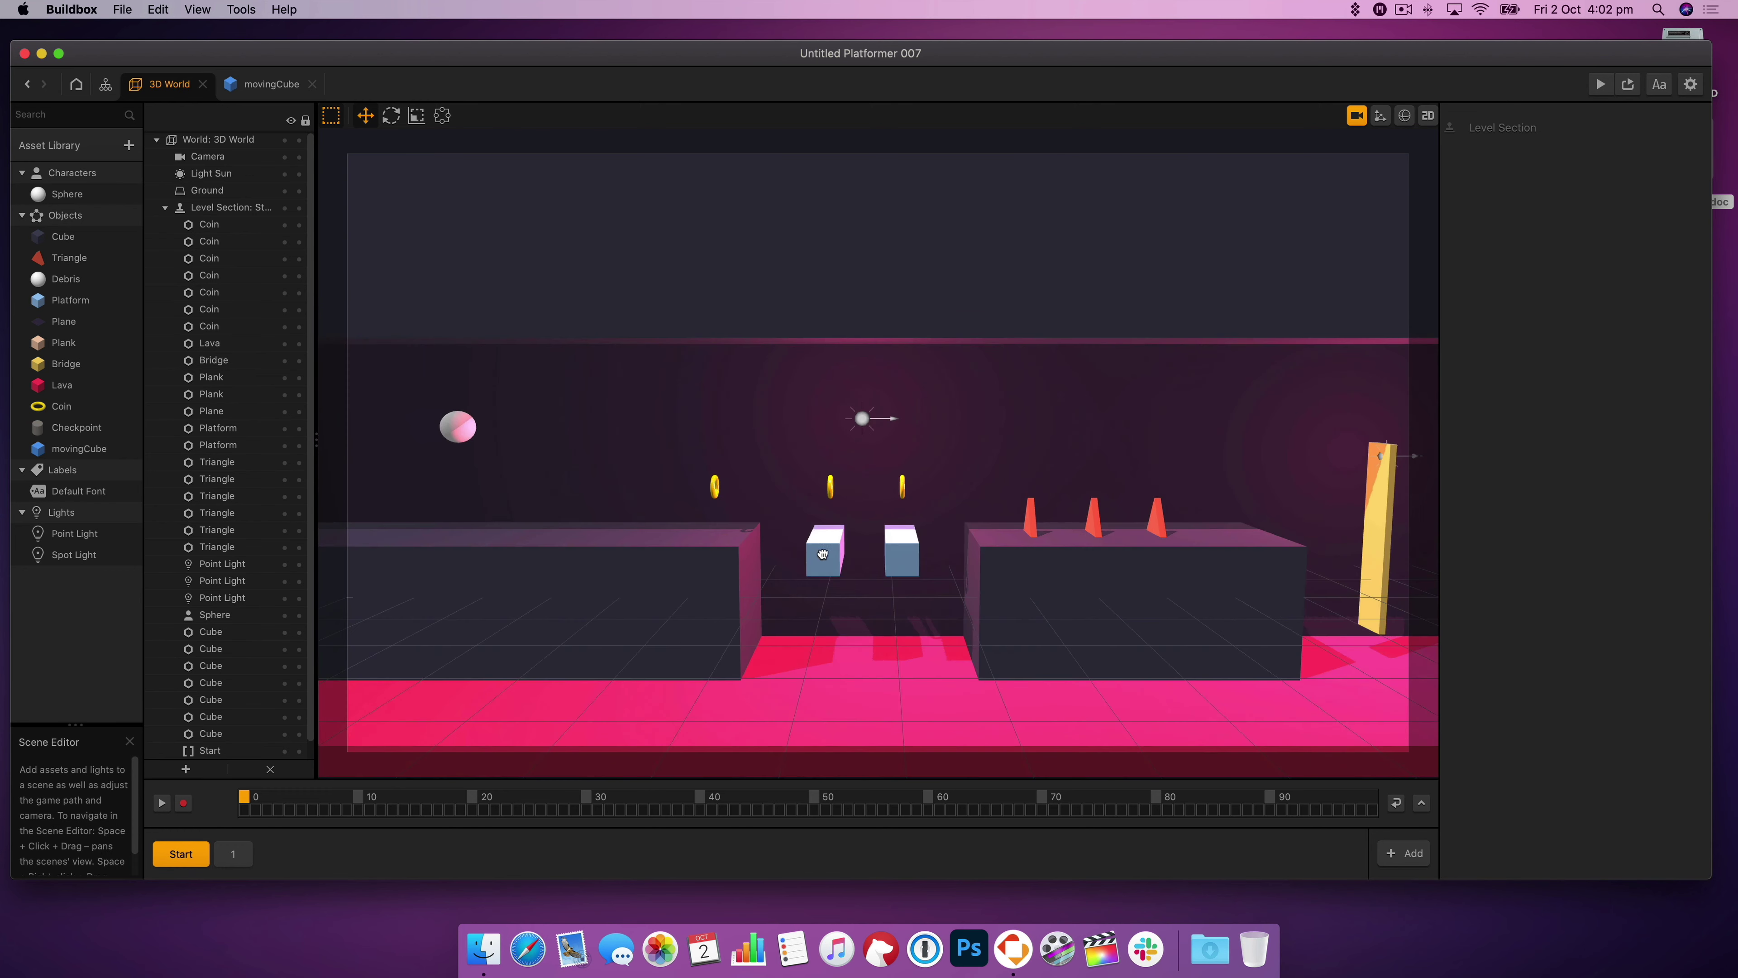
left_click(712, 488)
key("Delete")
left_click(831, 486)
key("Delete")
left_click(896, 486)
left_click(904, 488)
key("BackSpace")
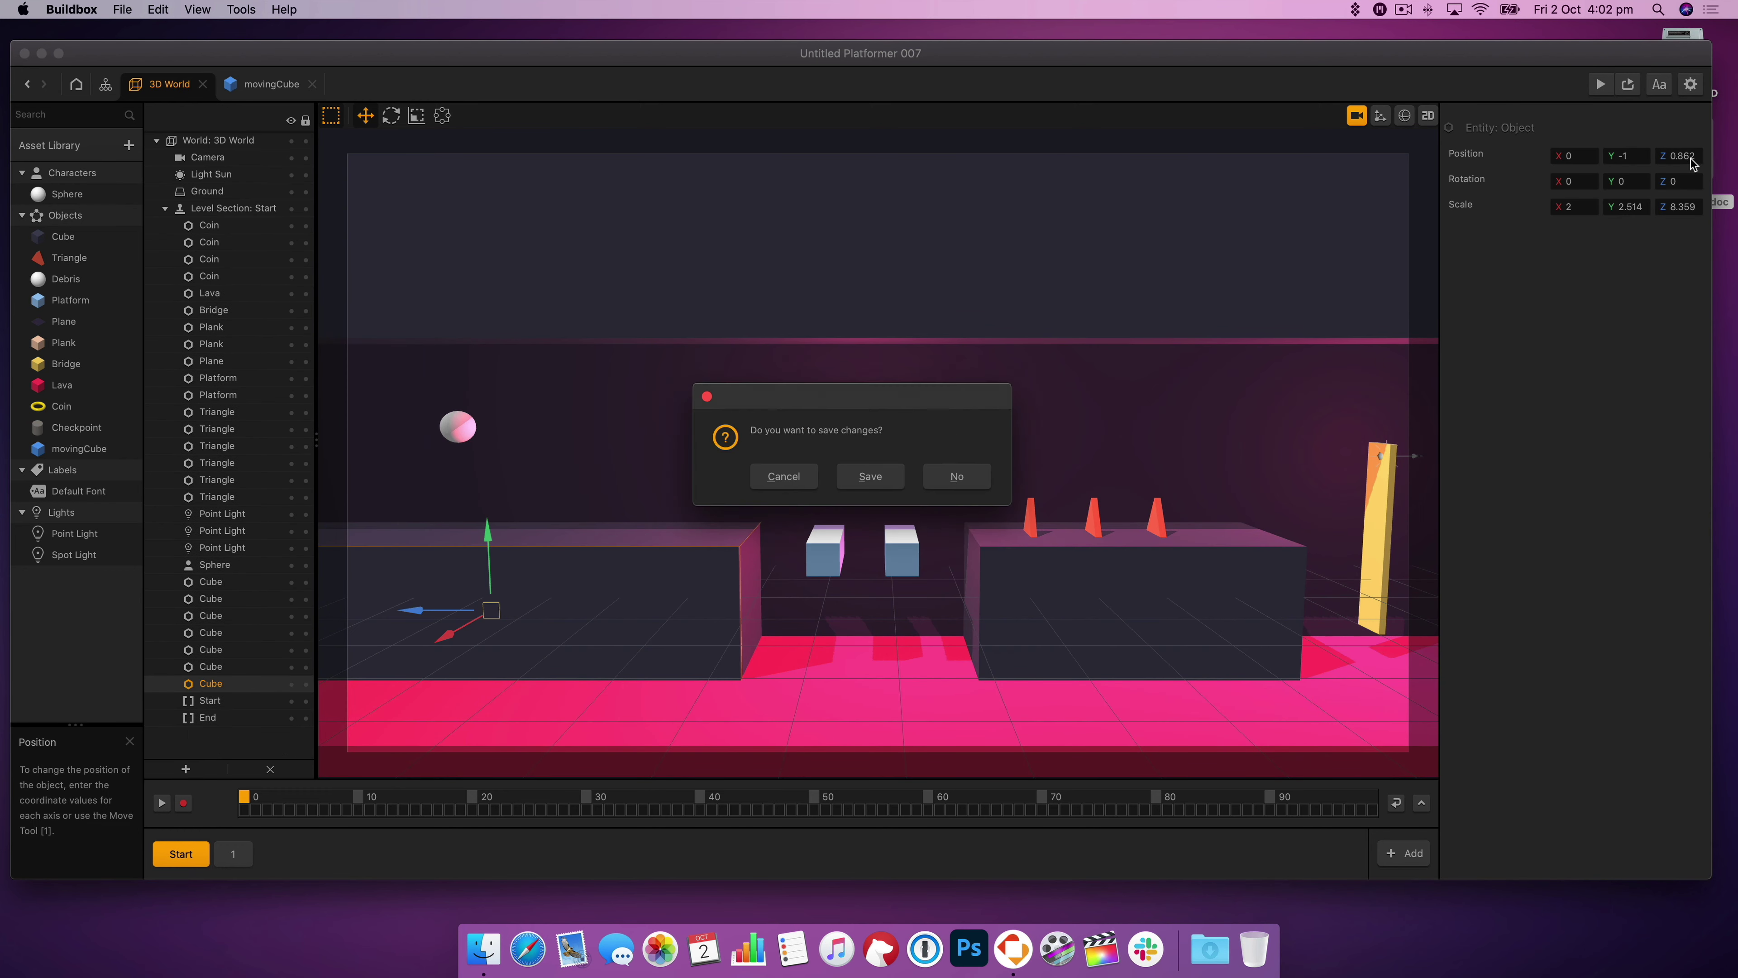
- Decline saving the project, and set the first cube's Z position to 1, Y scale to 2.5 and Z scale to 8
left_click(958, 475)
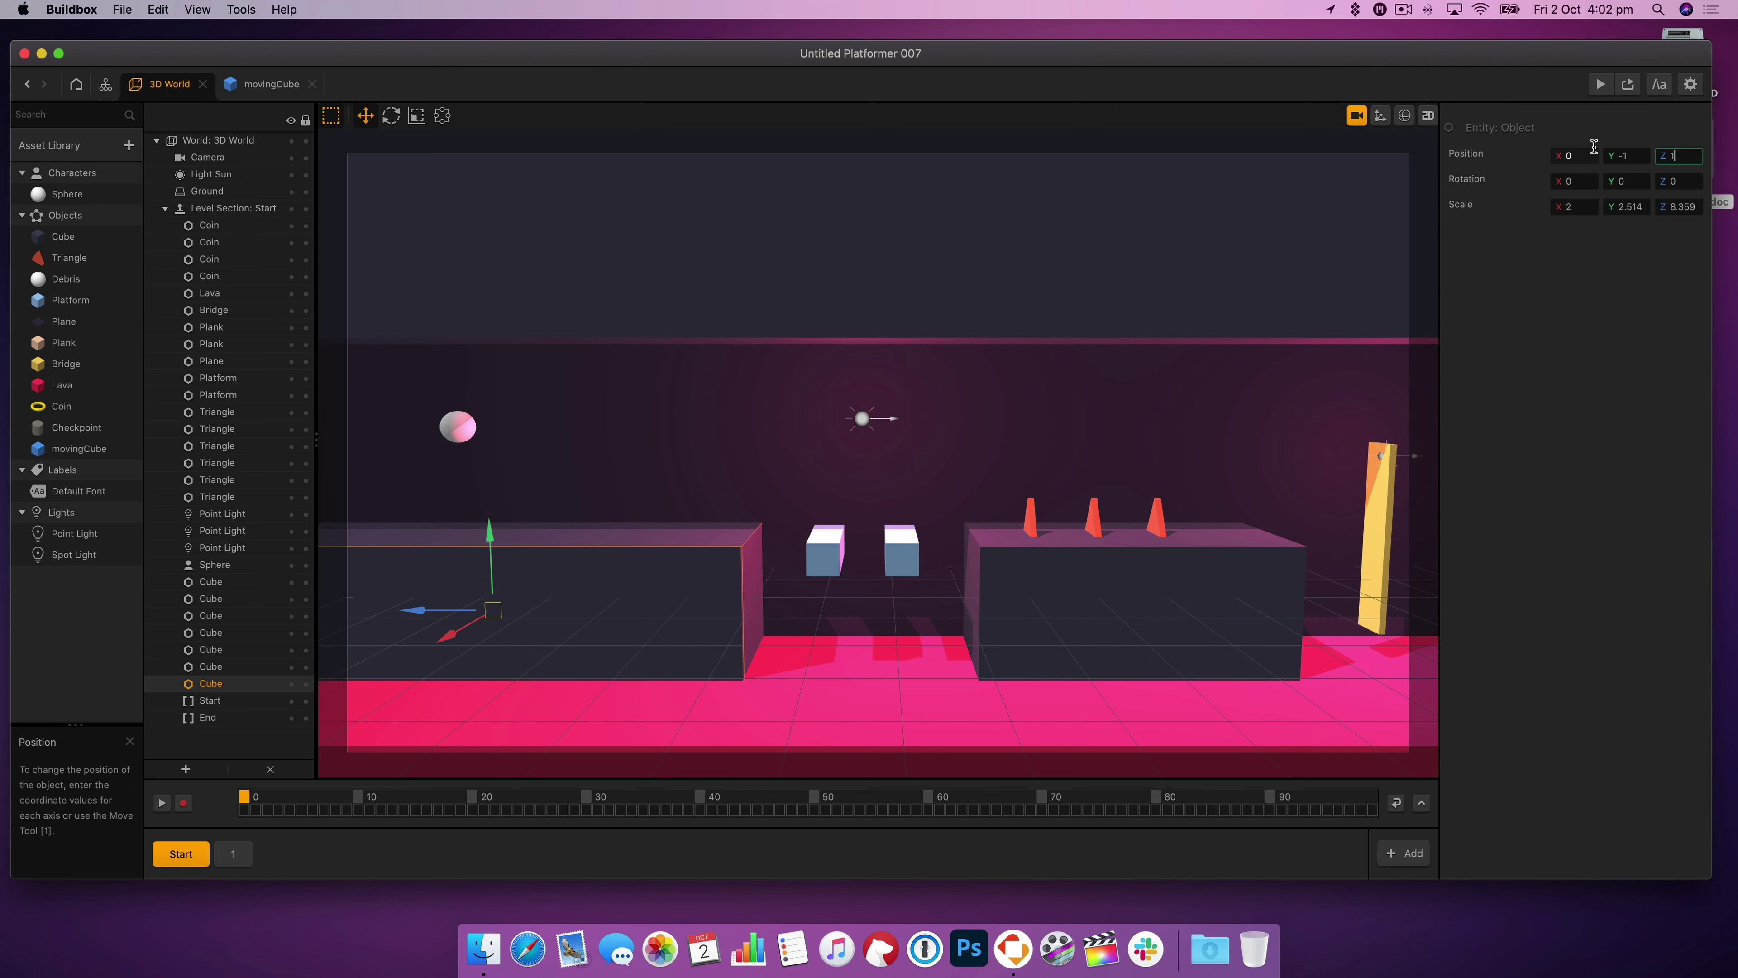
left_click(1623, 206)
type("2.5")
left_click(1682, 211)
type("8")
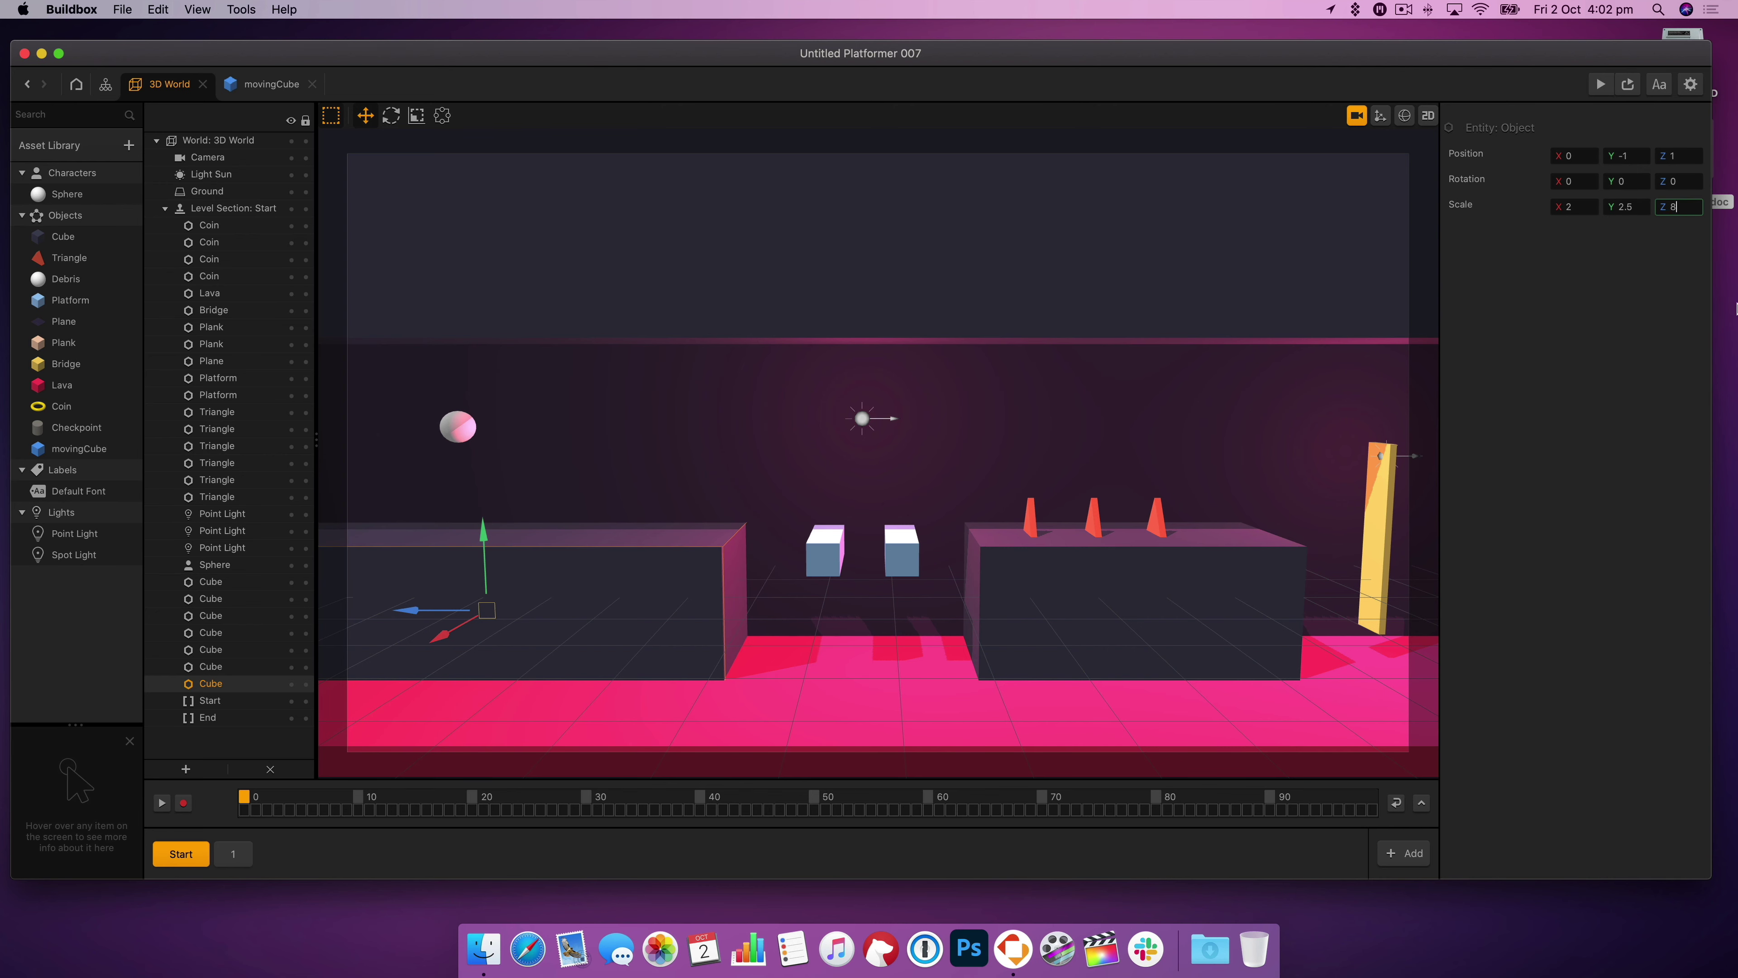
- Set the first floating platform's Z position to -10 and shift the second platform closer to it along Z
left_click(821, 563)
left_click(1683, 155)
left_click(902, 556)
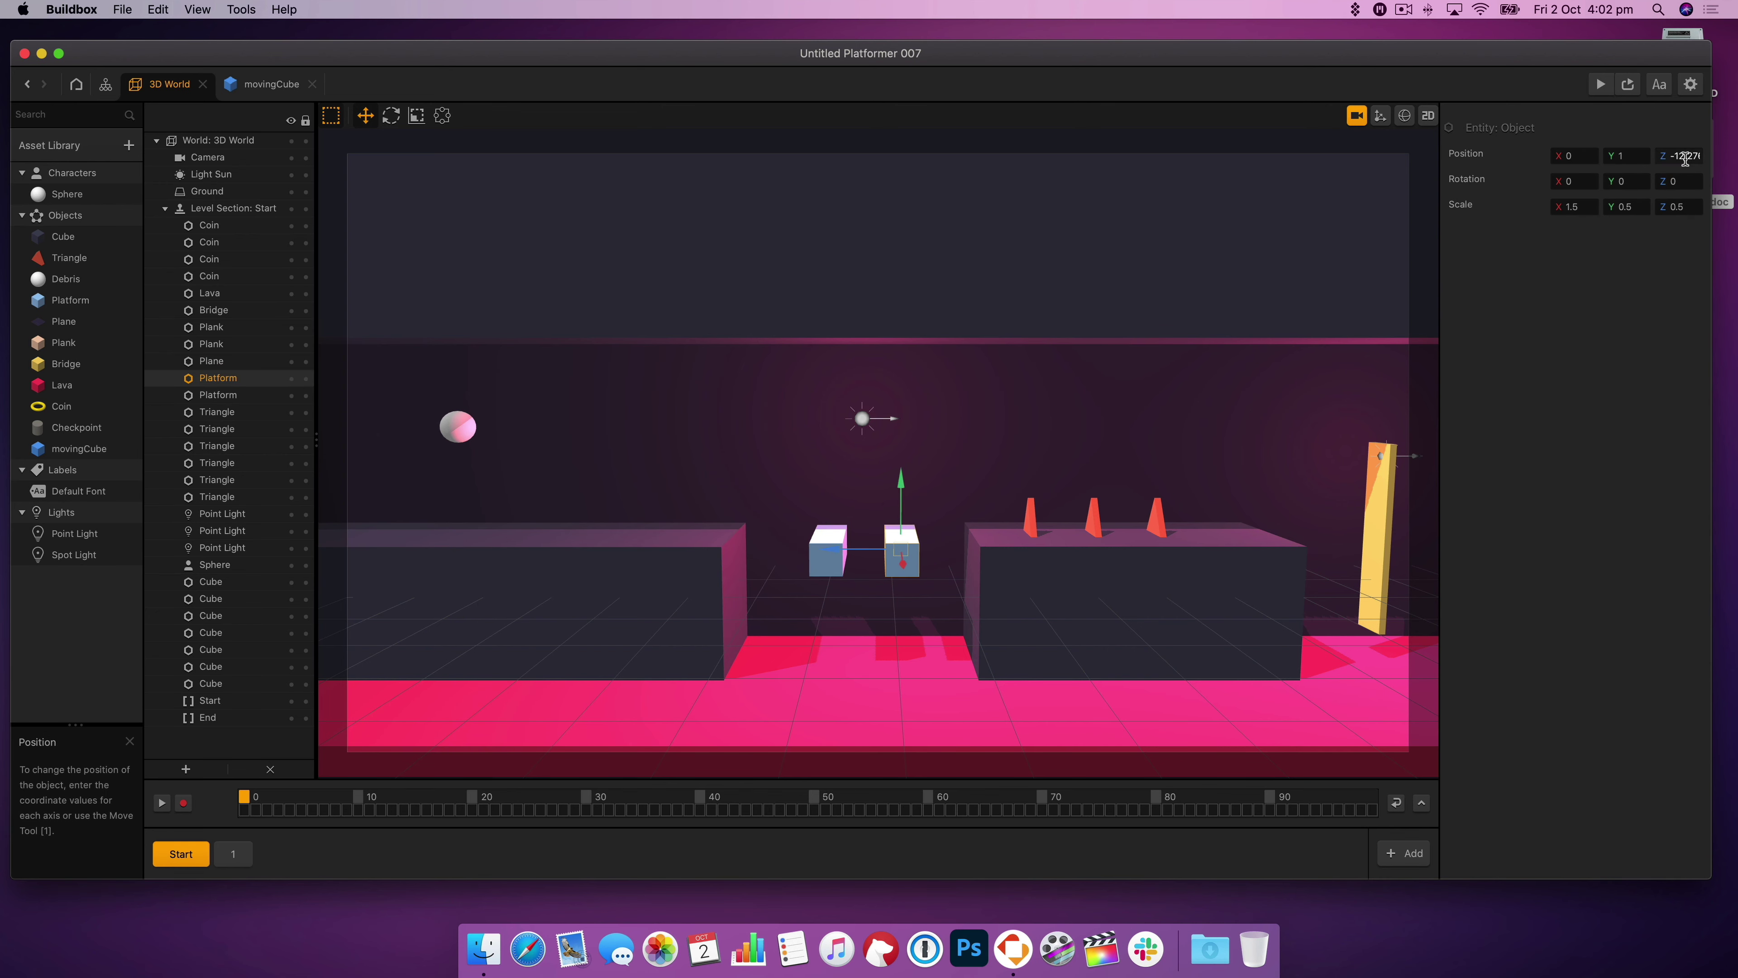
left_click(1683, 158)
type("-142")
key("Return")
- Leave the camera view and set the first floating platform's Z position to -9
left_click(826, 556)
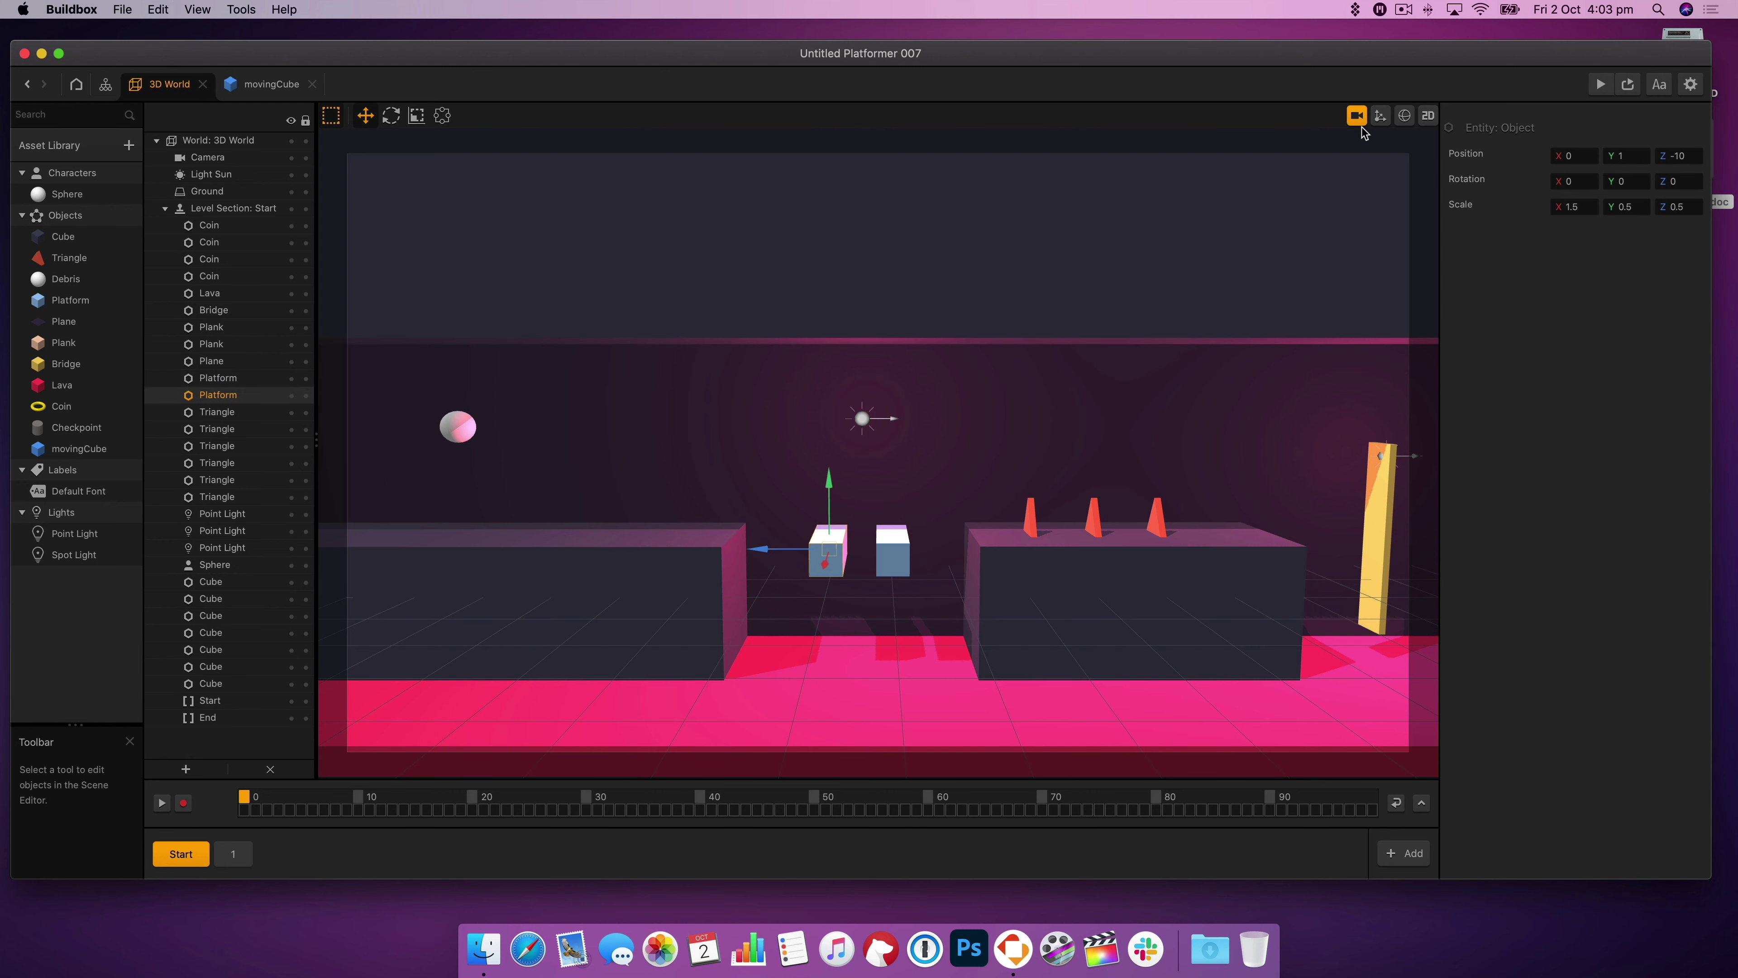
left_click(1357, 116)
right_click_drag(873, 646, 848, 602)
left_click_drag(825, 583, 773, 583, "alt")
key("super+z")
left_click(836, 588)
type("-9")
key("BackSpace")
type("8")
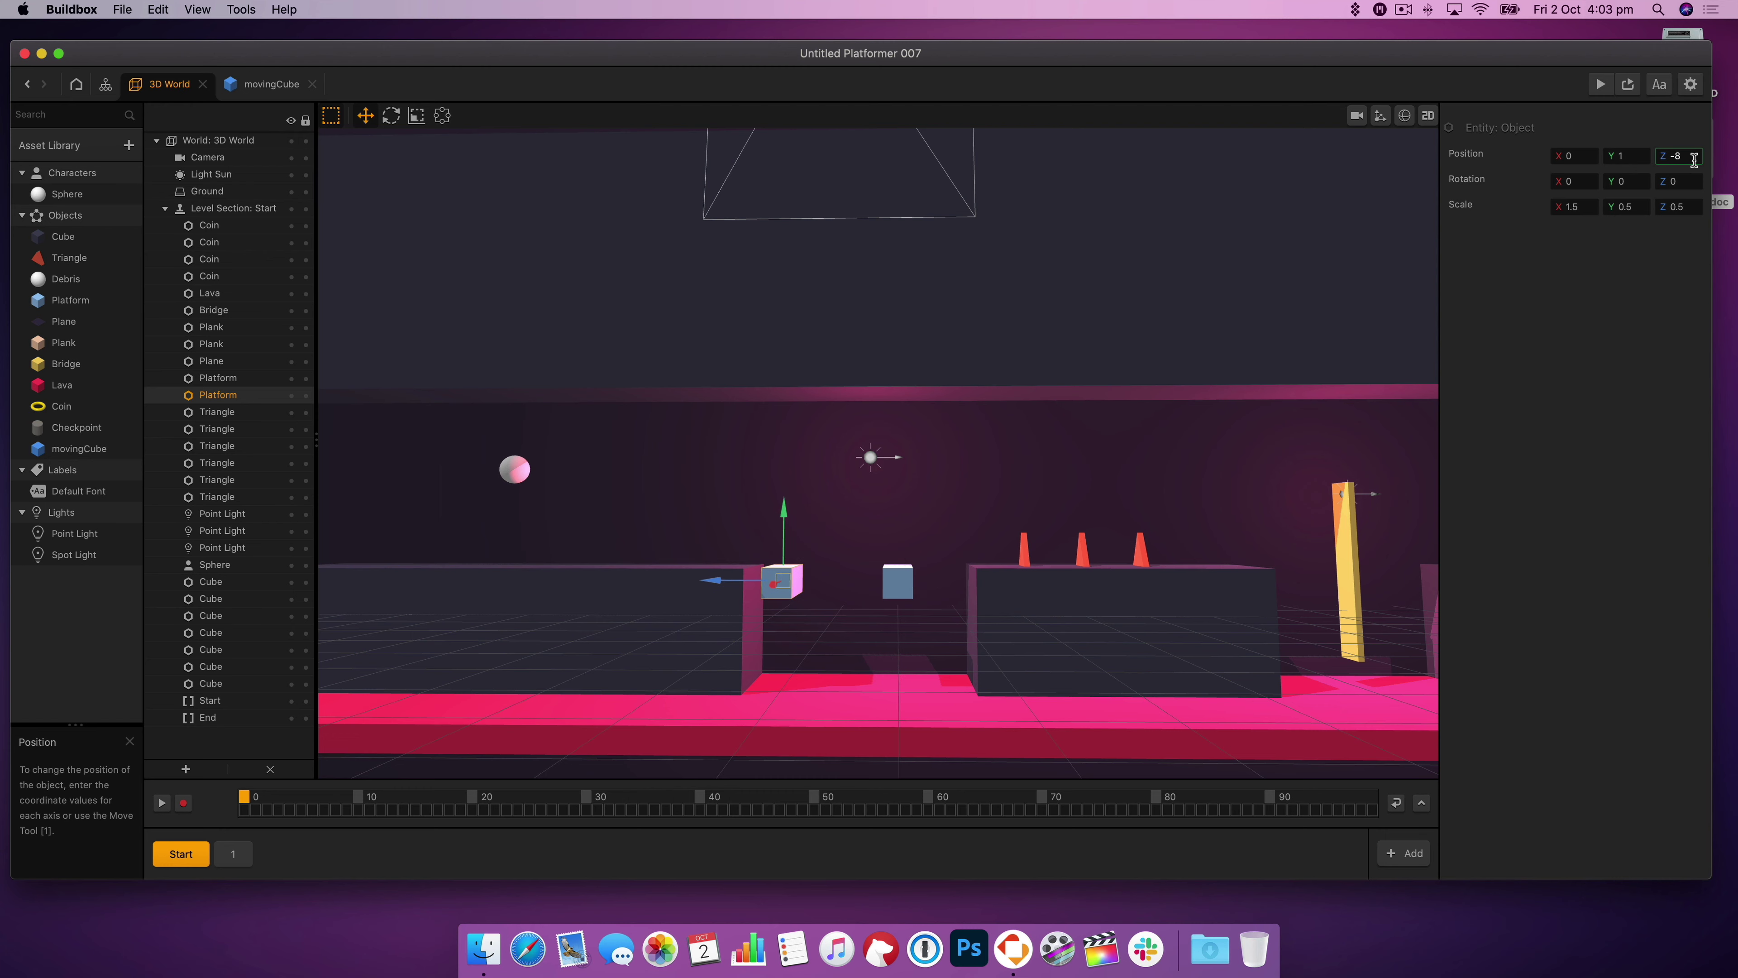
key("BackSpace")
type("9")
- Delete the second floating platform and duplicate the first twice along the path to make an evenly spaced row of three
left_click(895, 583)
key("BackSpace")
left_click(802, 581)
left_click_drag(802, 581, 861, 581, "alt")
left_click_drag(861, 580, 920, 581, "alt")
- Set the spiked cube's Z position to -20 and delete the triangle nearest the floating platforms
left_click(1067, 620)
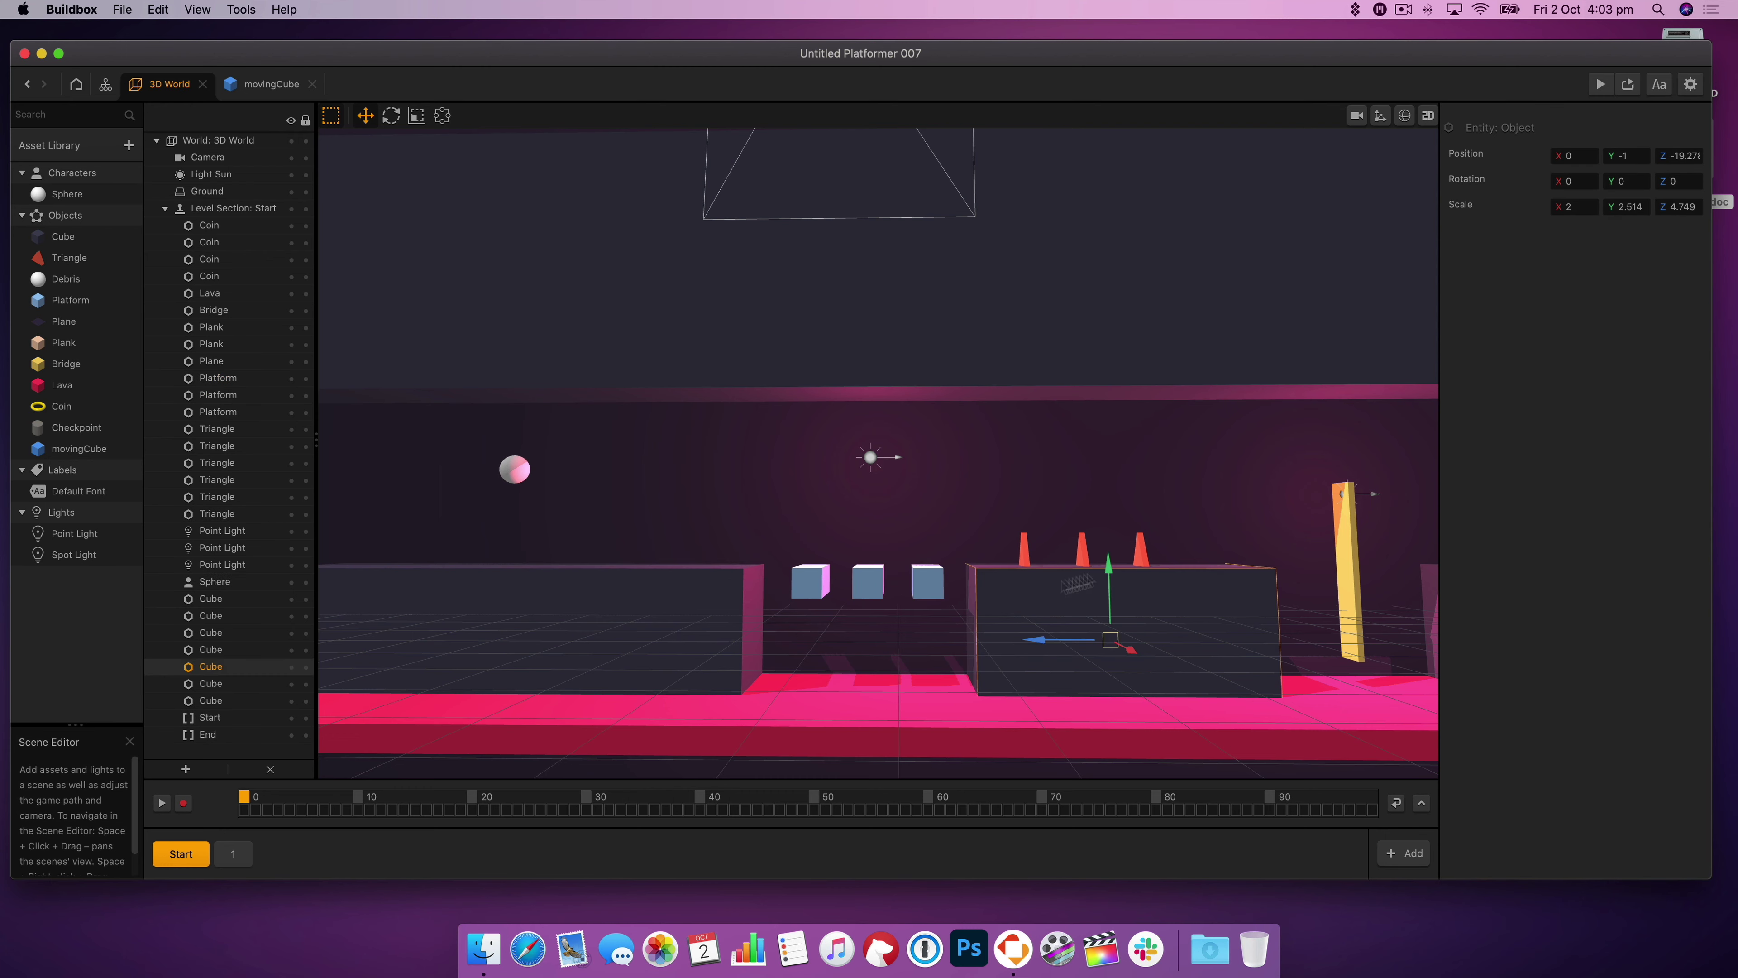
left_click(1688, 155)
type("-2020")
mouse_move(957, 321)
right_mouse_down()
mouse_move(966, 357)
mouse_move(958, 329)
right_mouse_up()
left_click(1014, 576)
key("BackSpace")
right_click_drag(1017, 576, 1055, 596)
- In the mind map, connect the Start node's Load output directly to the 3D World node and preview the game
left_click(106, 84)
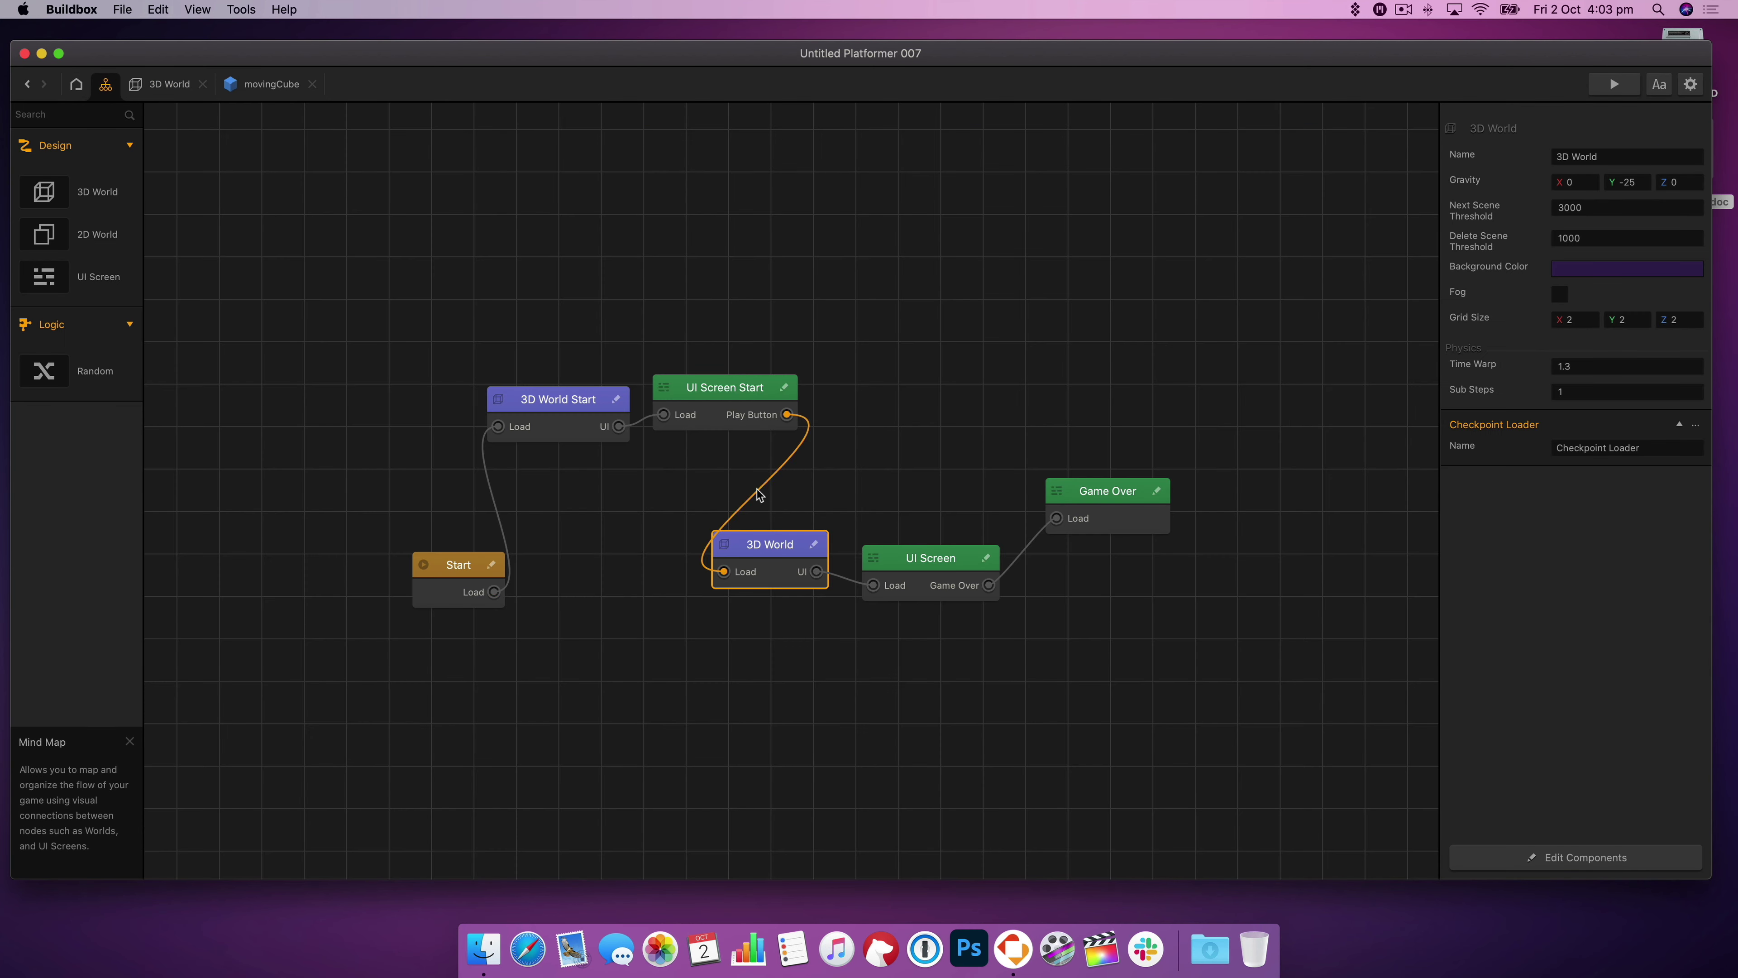
left_click_drag(494, 597, 724, 571)
left_click(1613, 84)
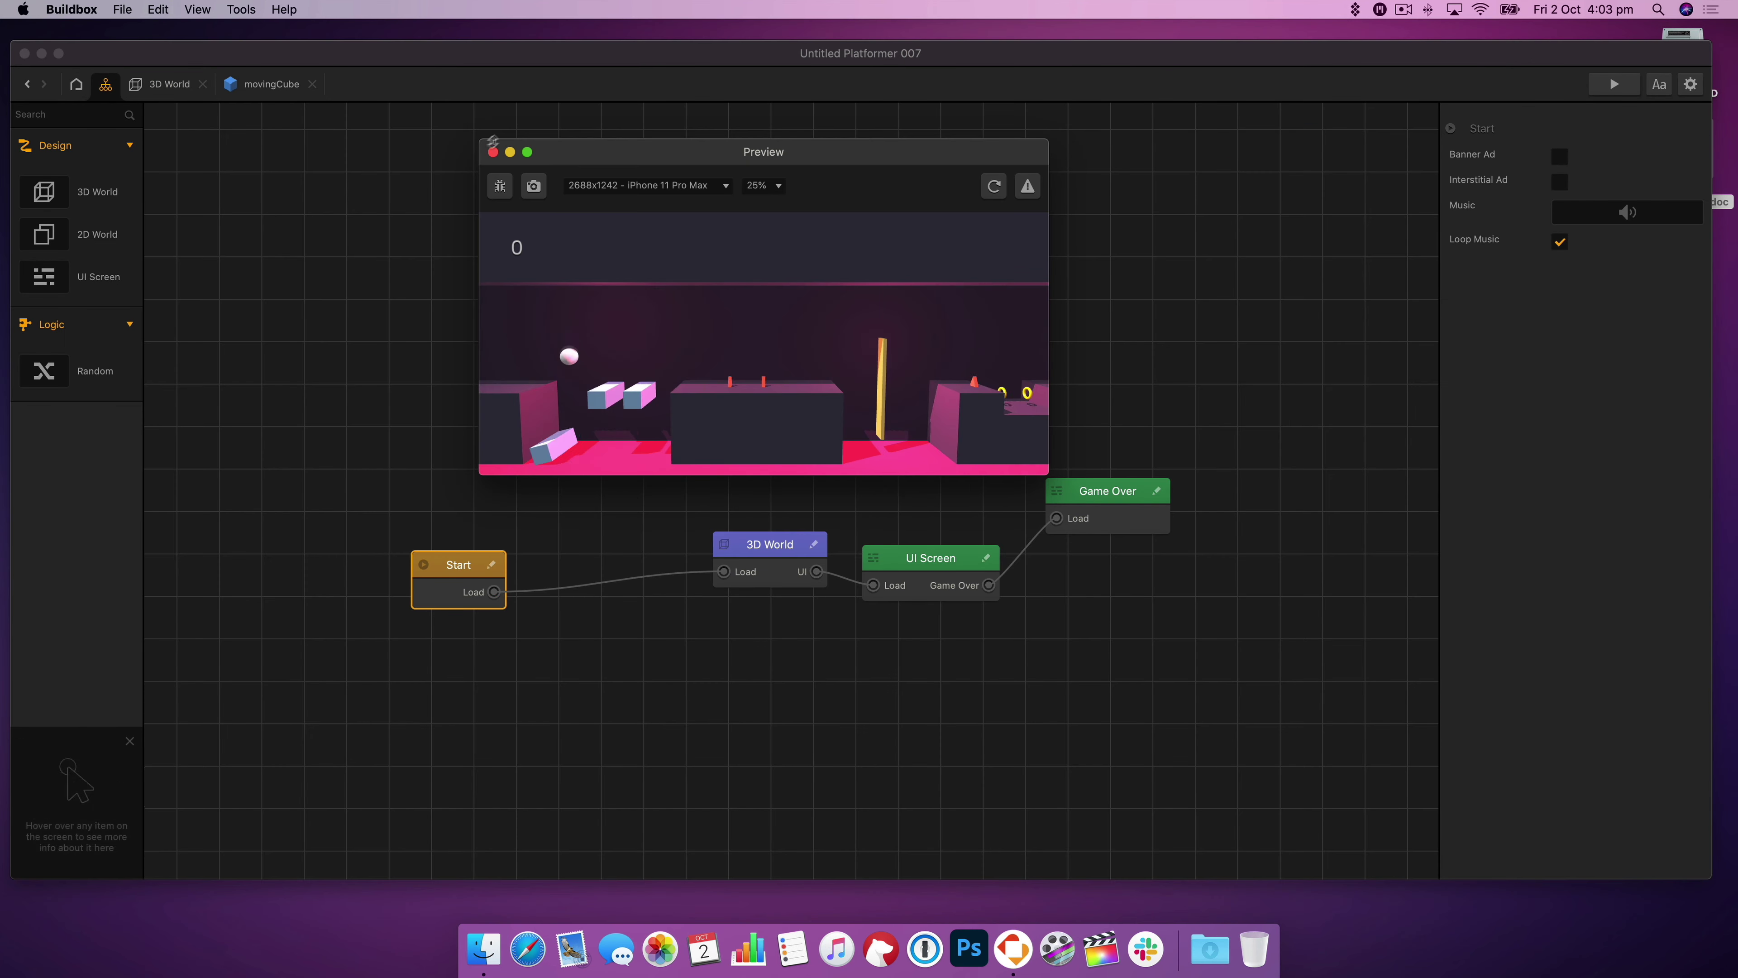
left_click(493, 151)
- Return to the 3D World scene, and hide and lock the camera
left_click(169, 84)
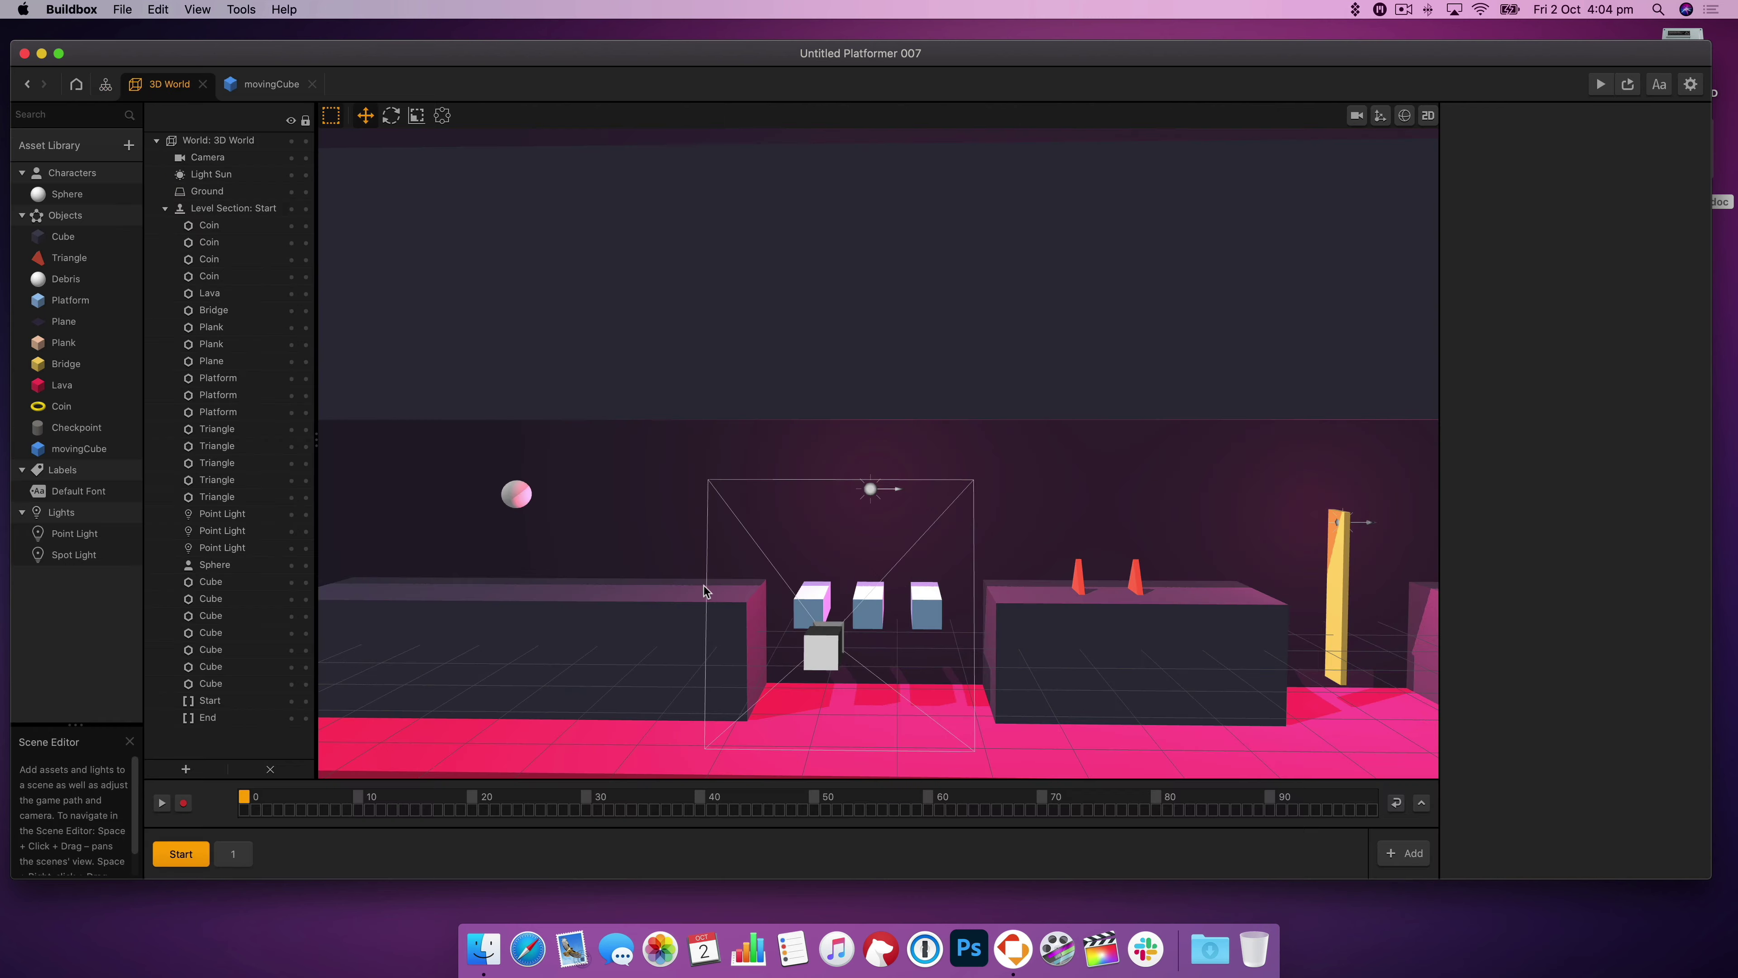
left_click(706, 591)
left_click(291, 157)
left_click(305, 158)
- Shift the cube under the two triangles and the row of three floating platforms farther along the path
left_click(1079, 672)
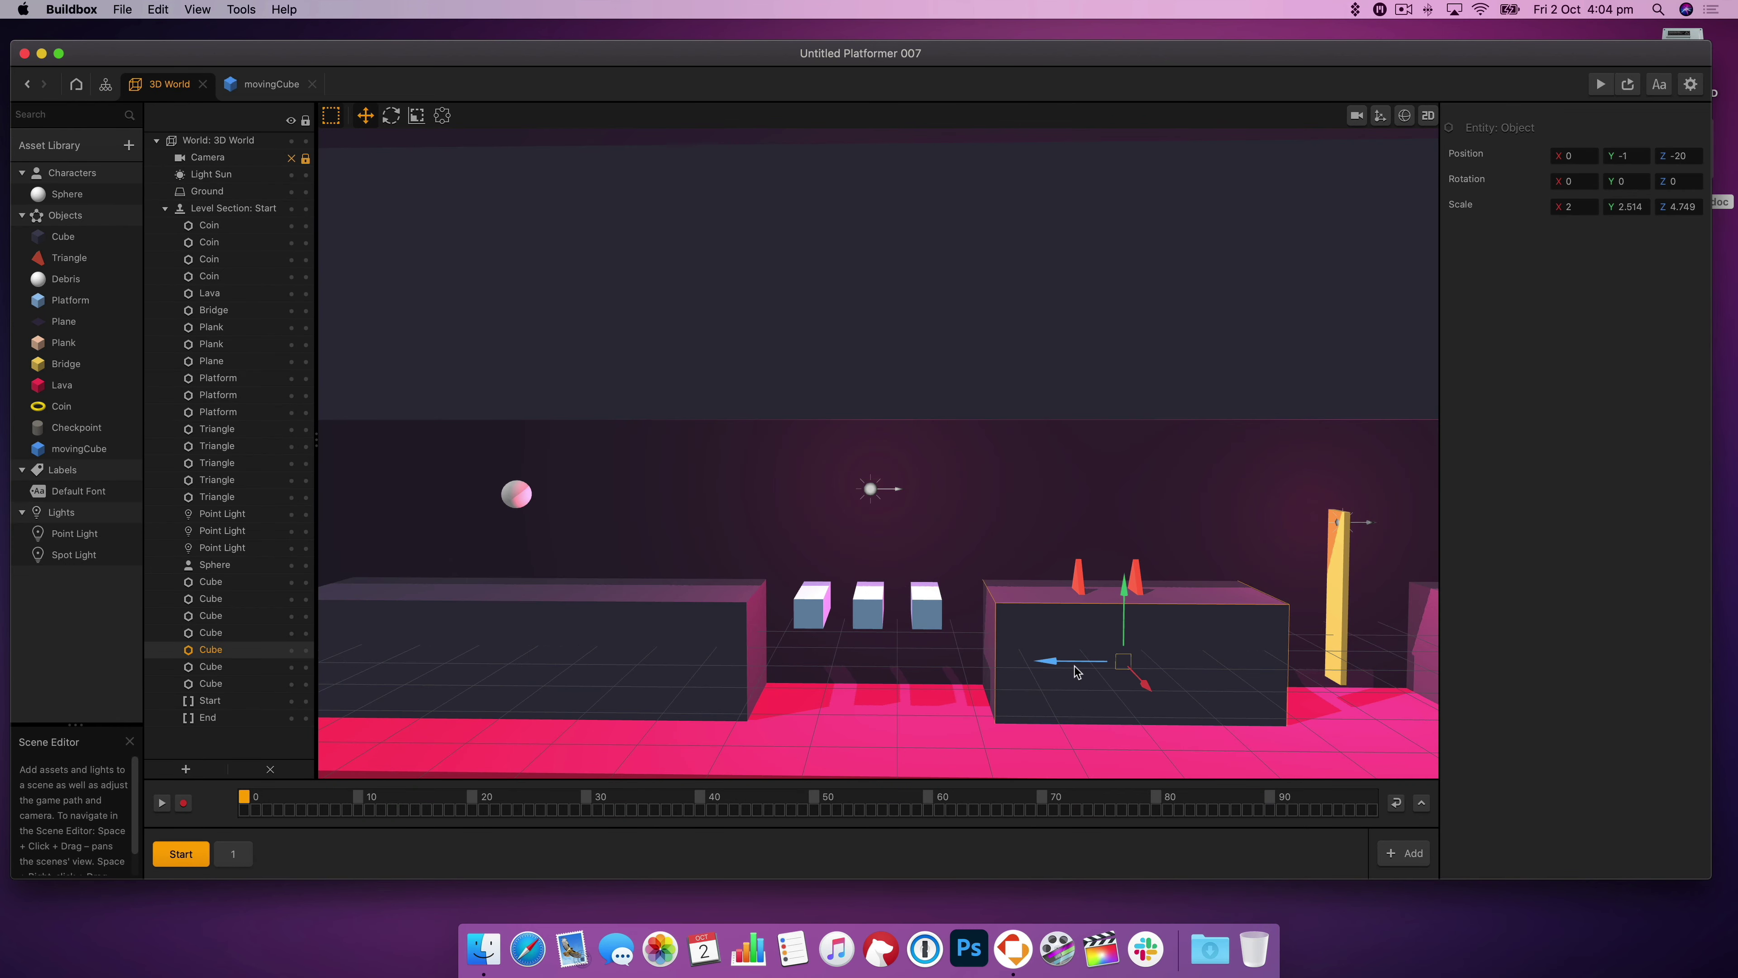
left_click_drag(1071, 663, 1150, 663)
left_click(820, 613)
left_click(868, 613, "shift")
left_click(926, 613, "shift")
left_click_drag(813, 605, 917, 606)
- Duplicate the first cube ahead along the path and resize the copy to a scale of about Y 3.1 and Z 3.6
left_click(691, 625)
left_click_drag(507, 659, 653, 659, "alt")
left_click(416, 115)
left_click_drag(670, 589, 676, 544)
left_click(720, 600)
left_click(771, 635)
- Set the copied cube's Z position to -4, and slide it farther along the path towards the floating platforms
left_click(366, 115)
left_click(1680, 156)
type("-4")
key("Return")
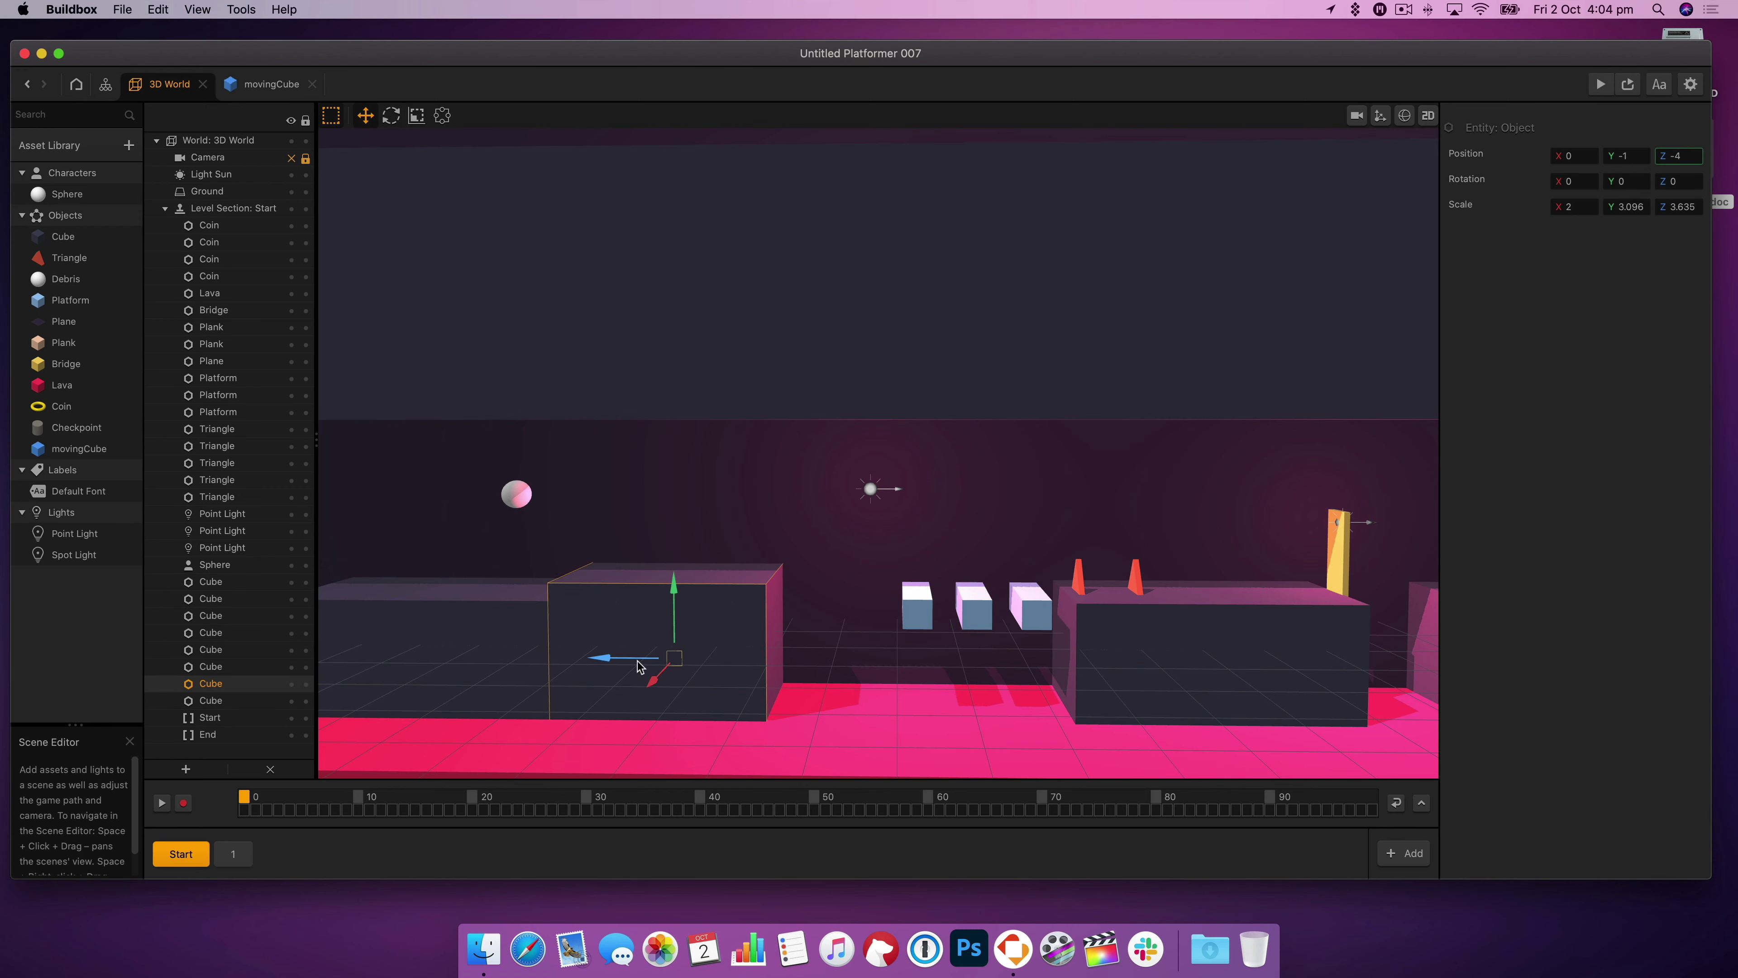
left_click_drag(638, 659, 749, 659)
left_click_drag(1396, 602, 1185, 623)
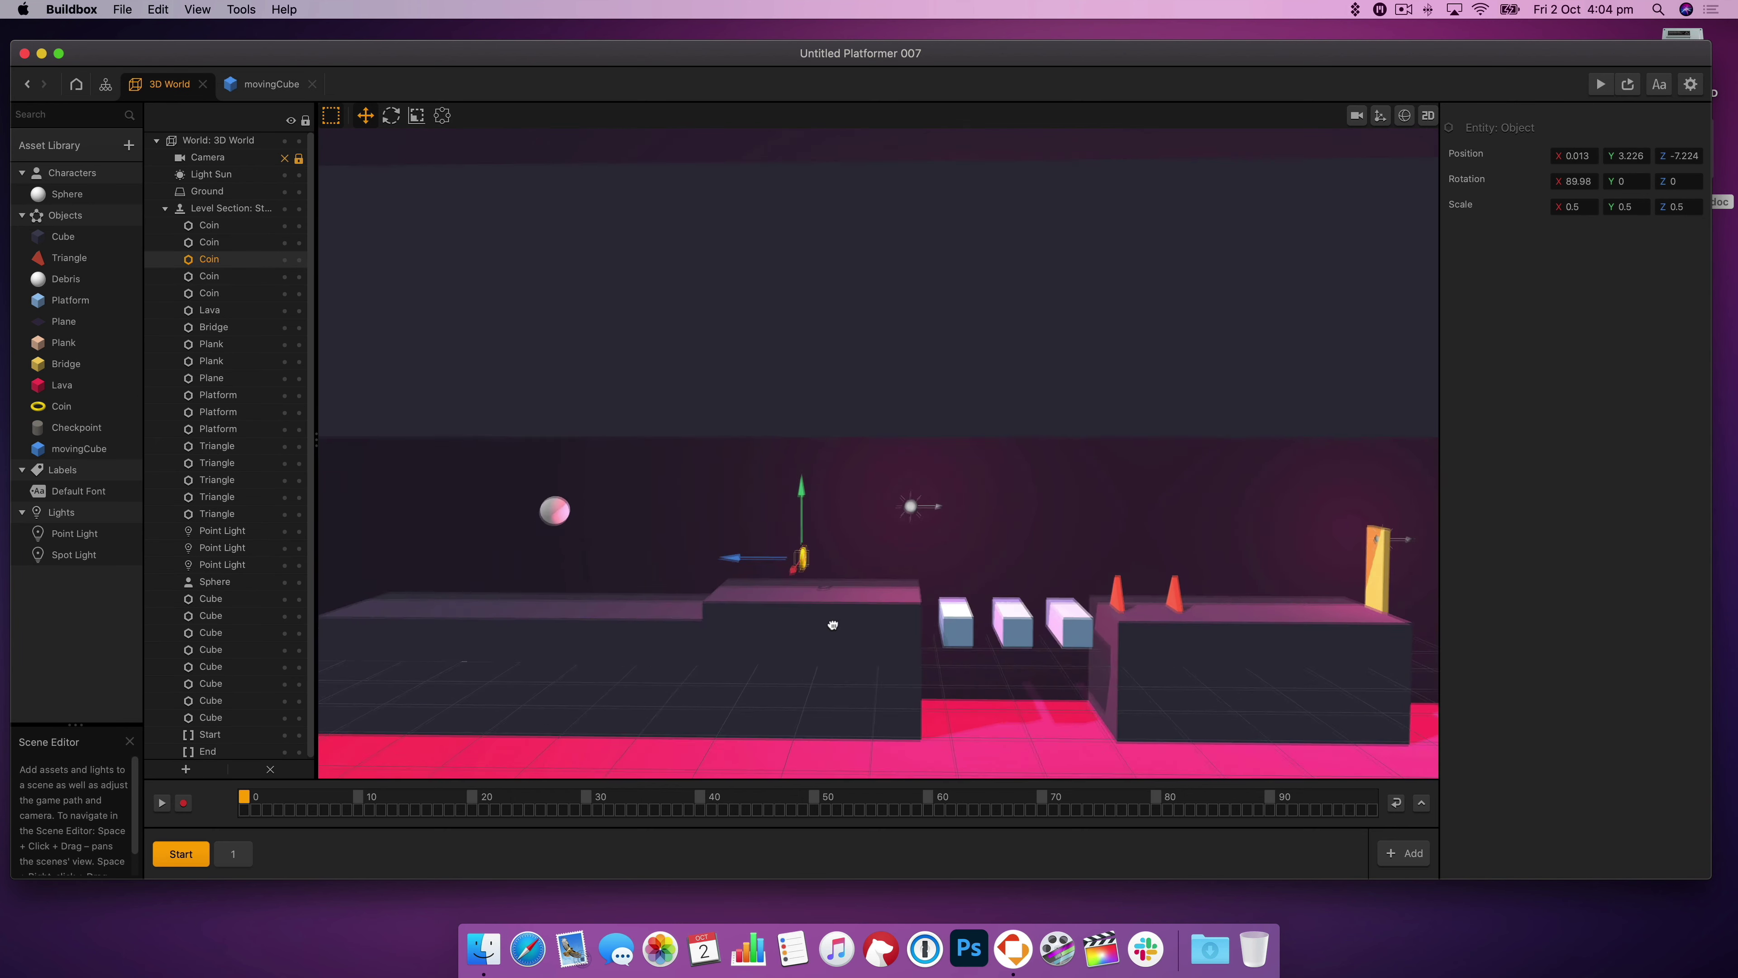
- Set the coin above the raised cube to a scale of 0.8 on all axes and return to the 3D World scene
left_click(1626, 206)
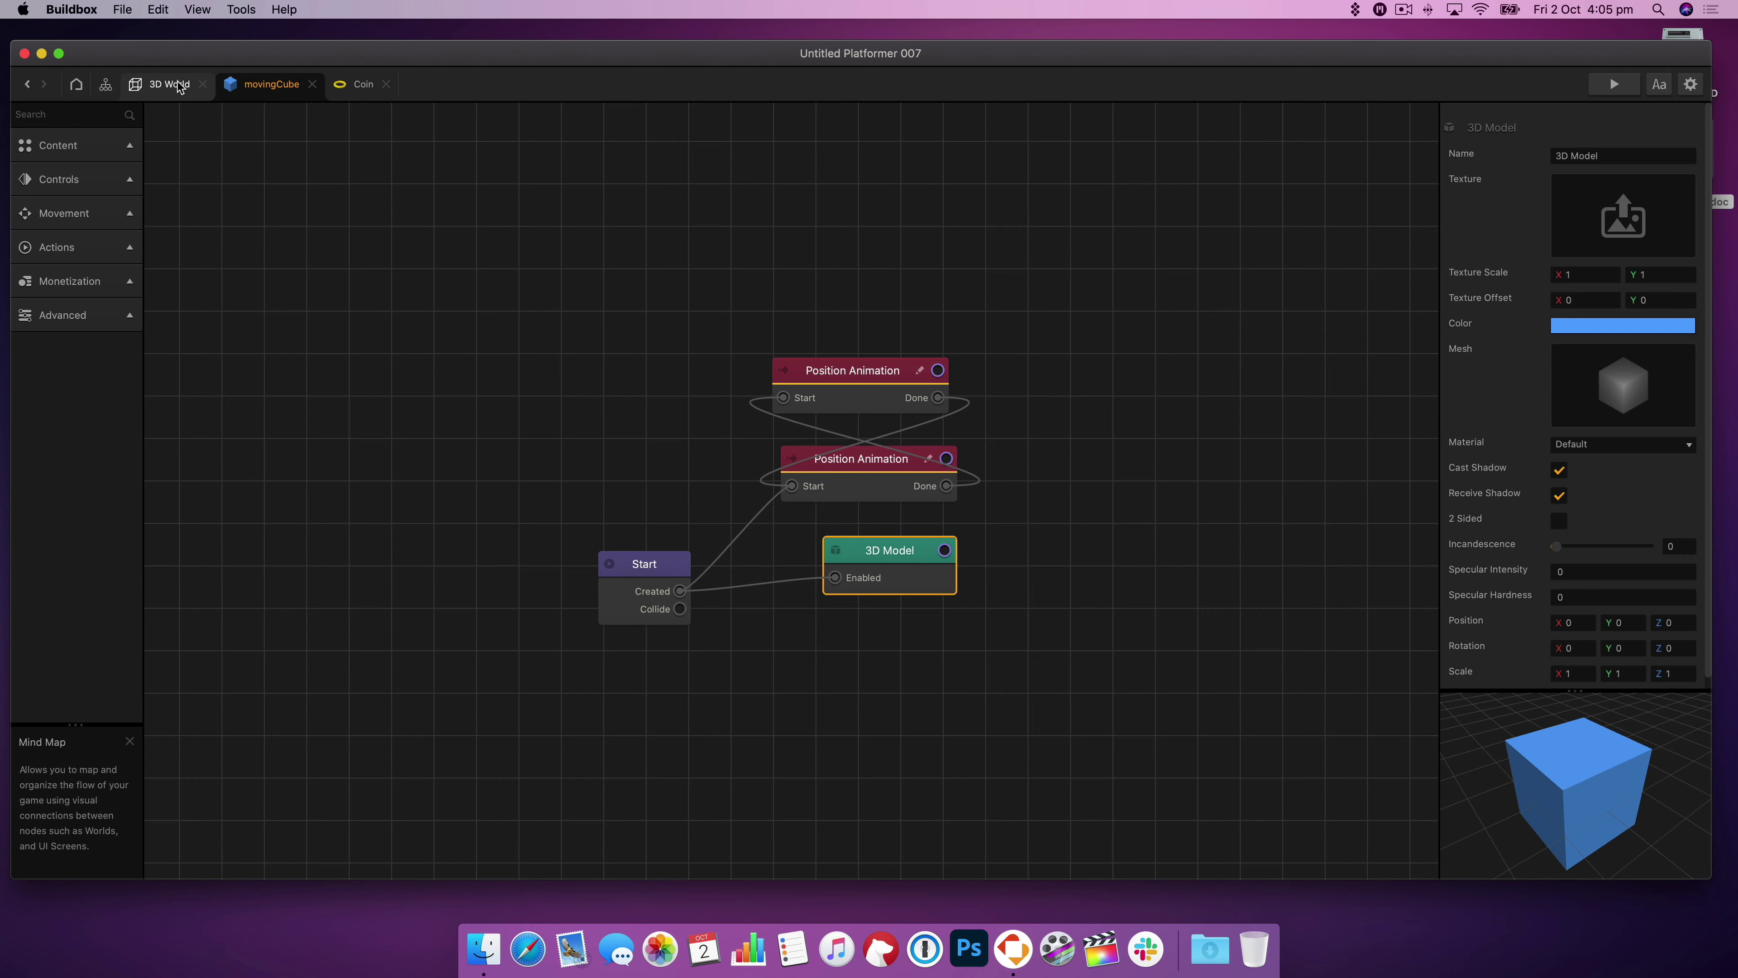
left_click(177, 85)
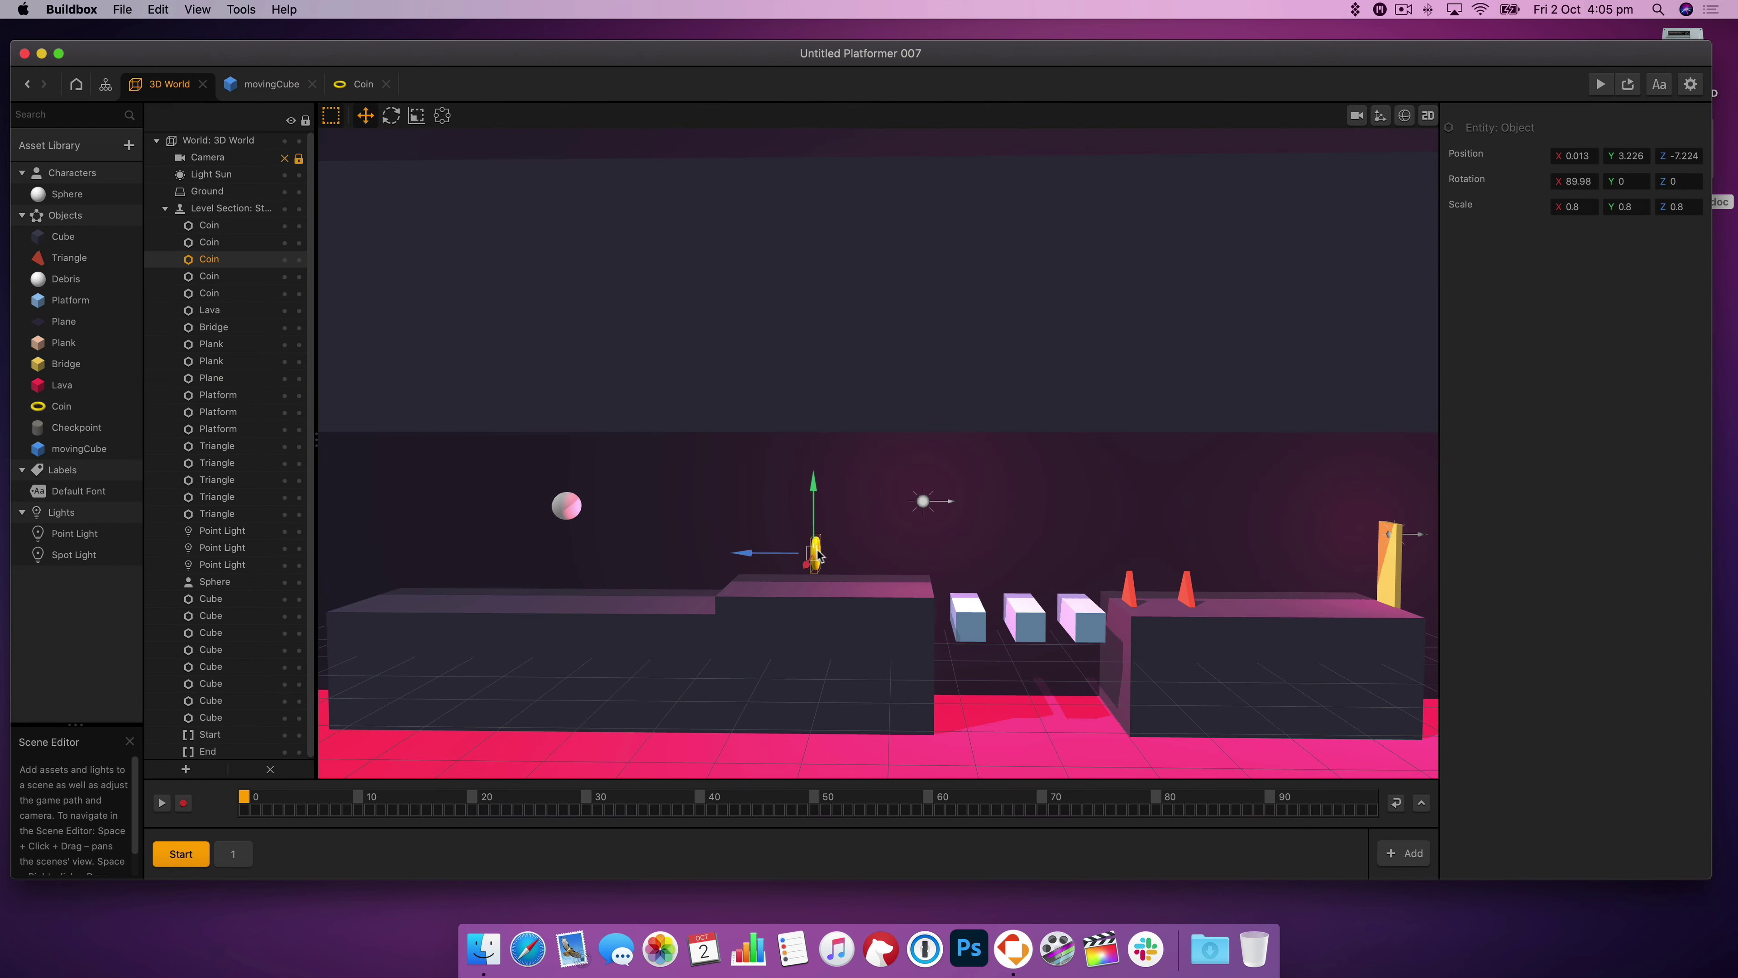
- Raise the coin over the first floating platform and shift the nearby point light farther along the path
left_click_drag(962, 494, 962, 460)
left_click(932, 508)
left_click(923, 501)
left_click_drag(855, 503, 949, 503)
- Delete the first of the two triangles standing on the long cube after the floating platforms
left_click_drag(1129, 599, 874, 595)
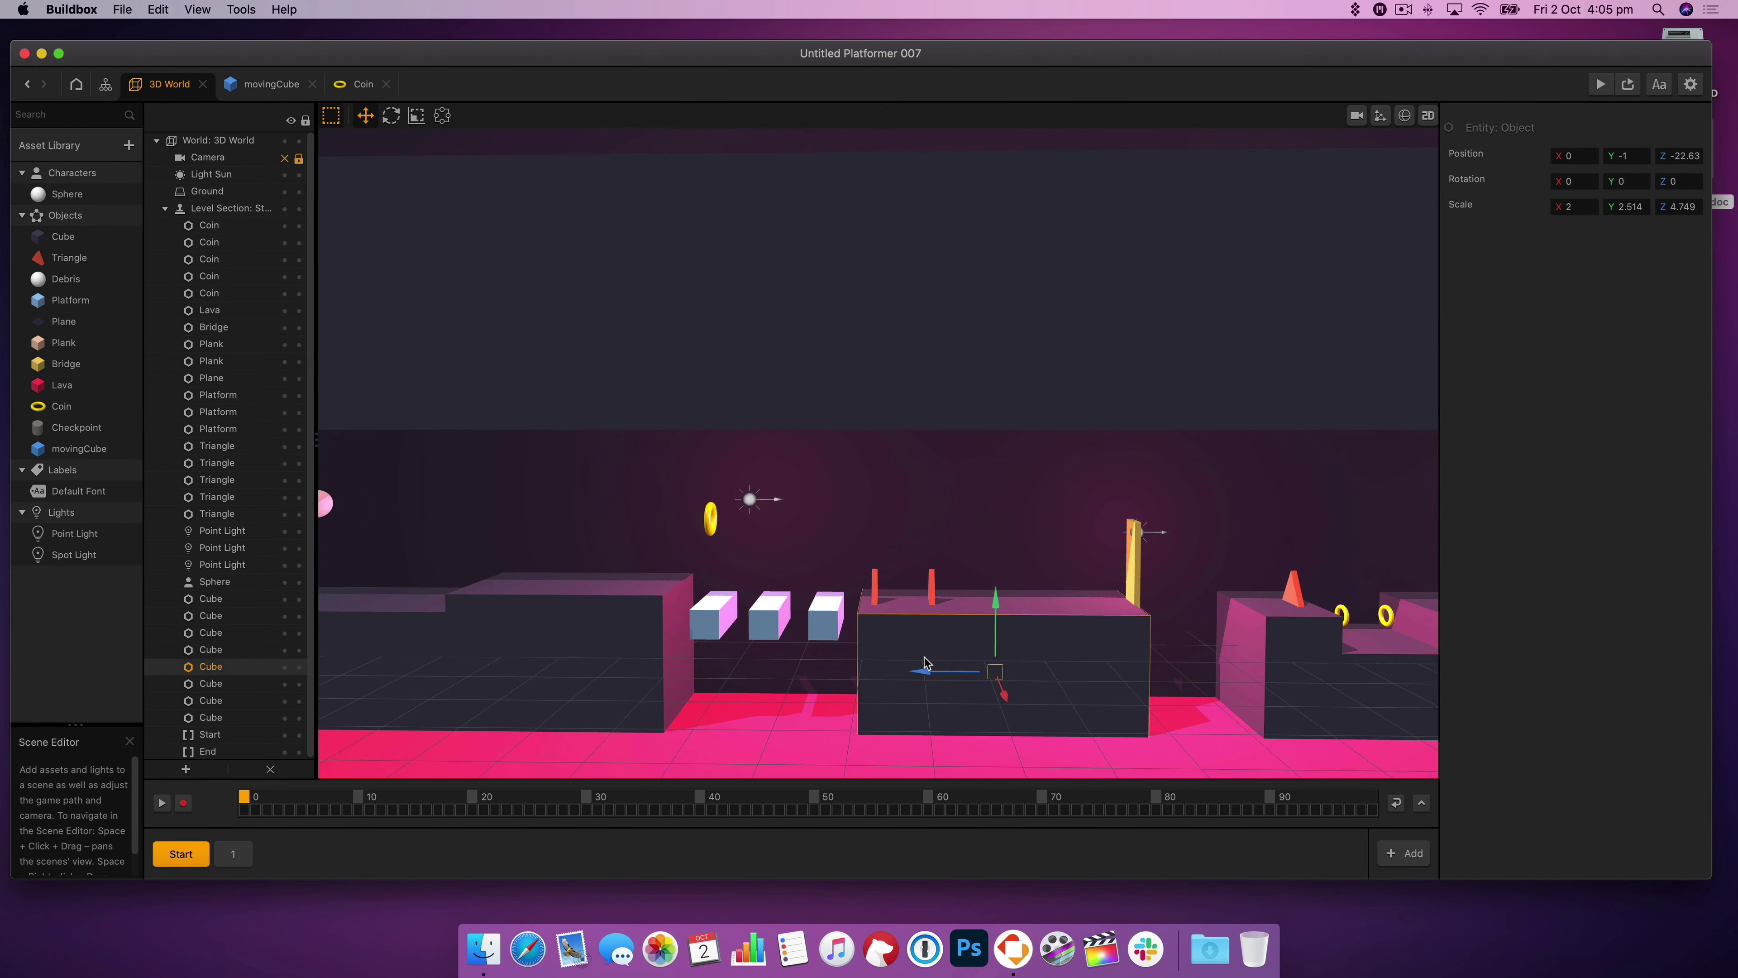
left_click(874, 593)
key("BackSpace")
- Delete the triangle and cube just past the standing bridge, and slide the long cube farther along the path towards the bridge
left_click_drag(1131, 596, 879, 634)
left_click(1007, 615)
key("BackSpace")
left_click(1000, 647)
key("BackSpace")
left_click(747, 664)
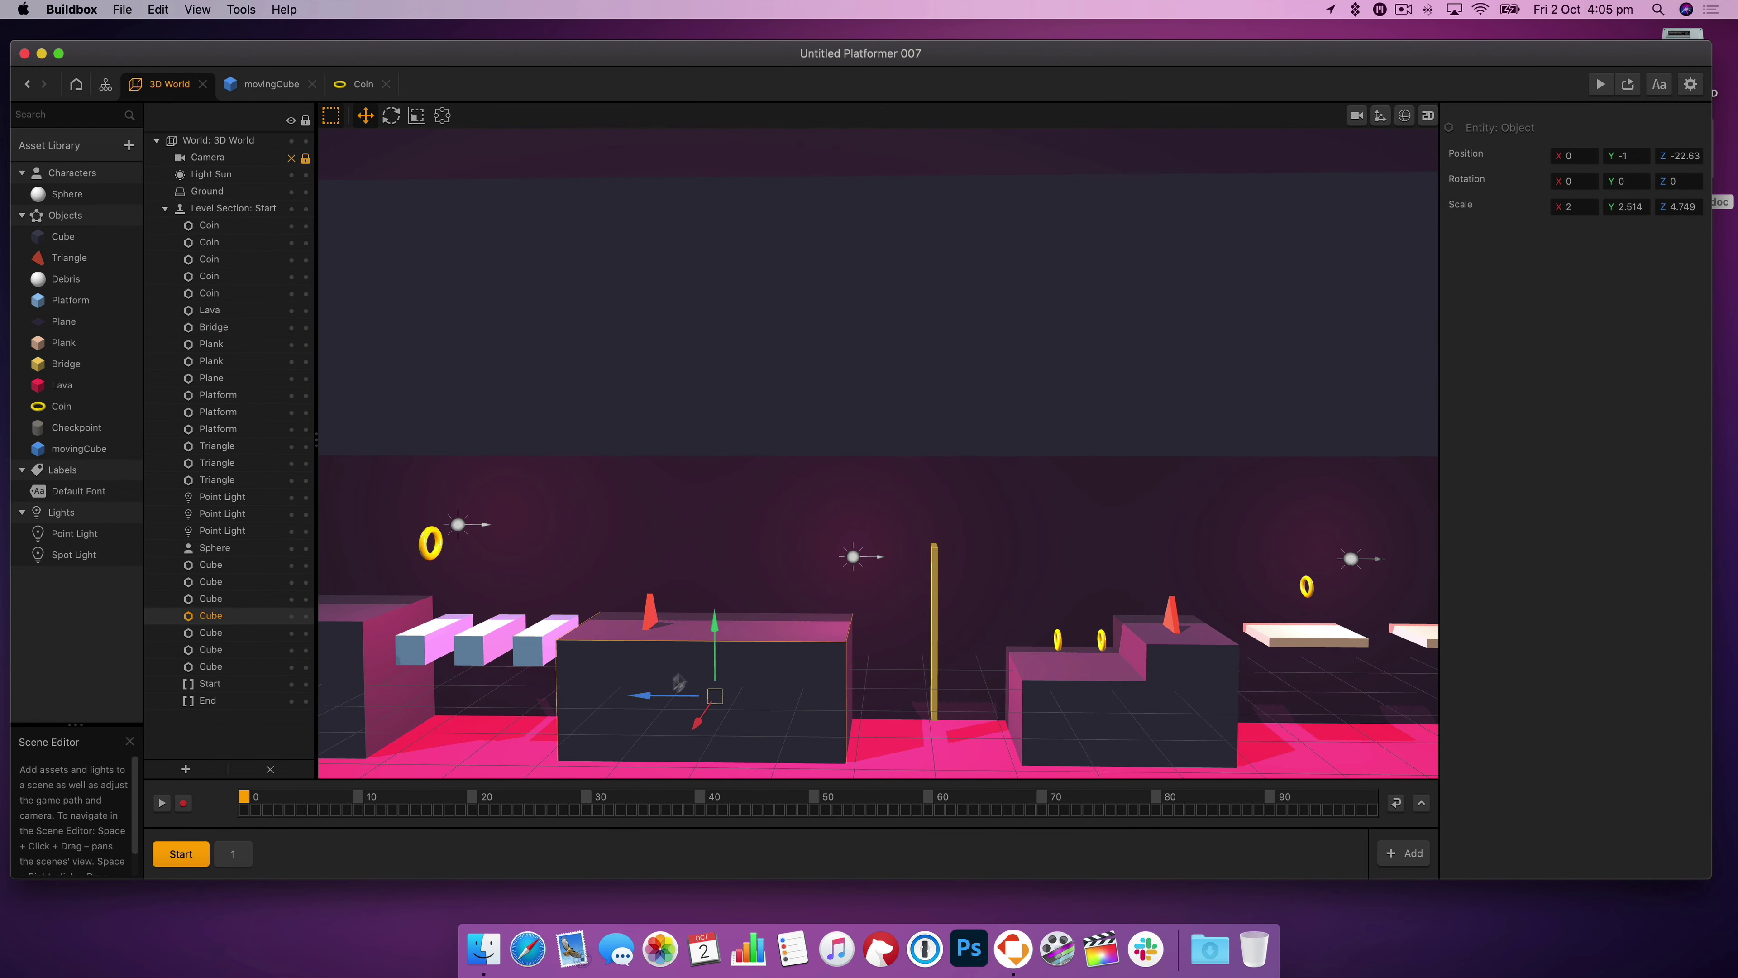
left_click_drag(667, 695, 727, 694)
- Move the coin back over the raised cube and set its Y position to 3
left_click_drag(401, 647, 821, 564)
right_click_drag(821, 564, 842, 563)
left_click(825, 450)
left_click_drag(825, 450, 594, 490)
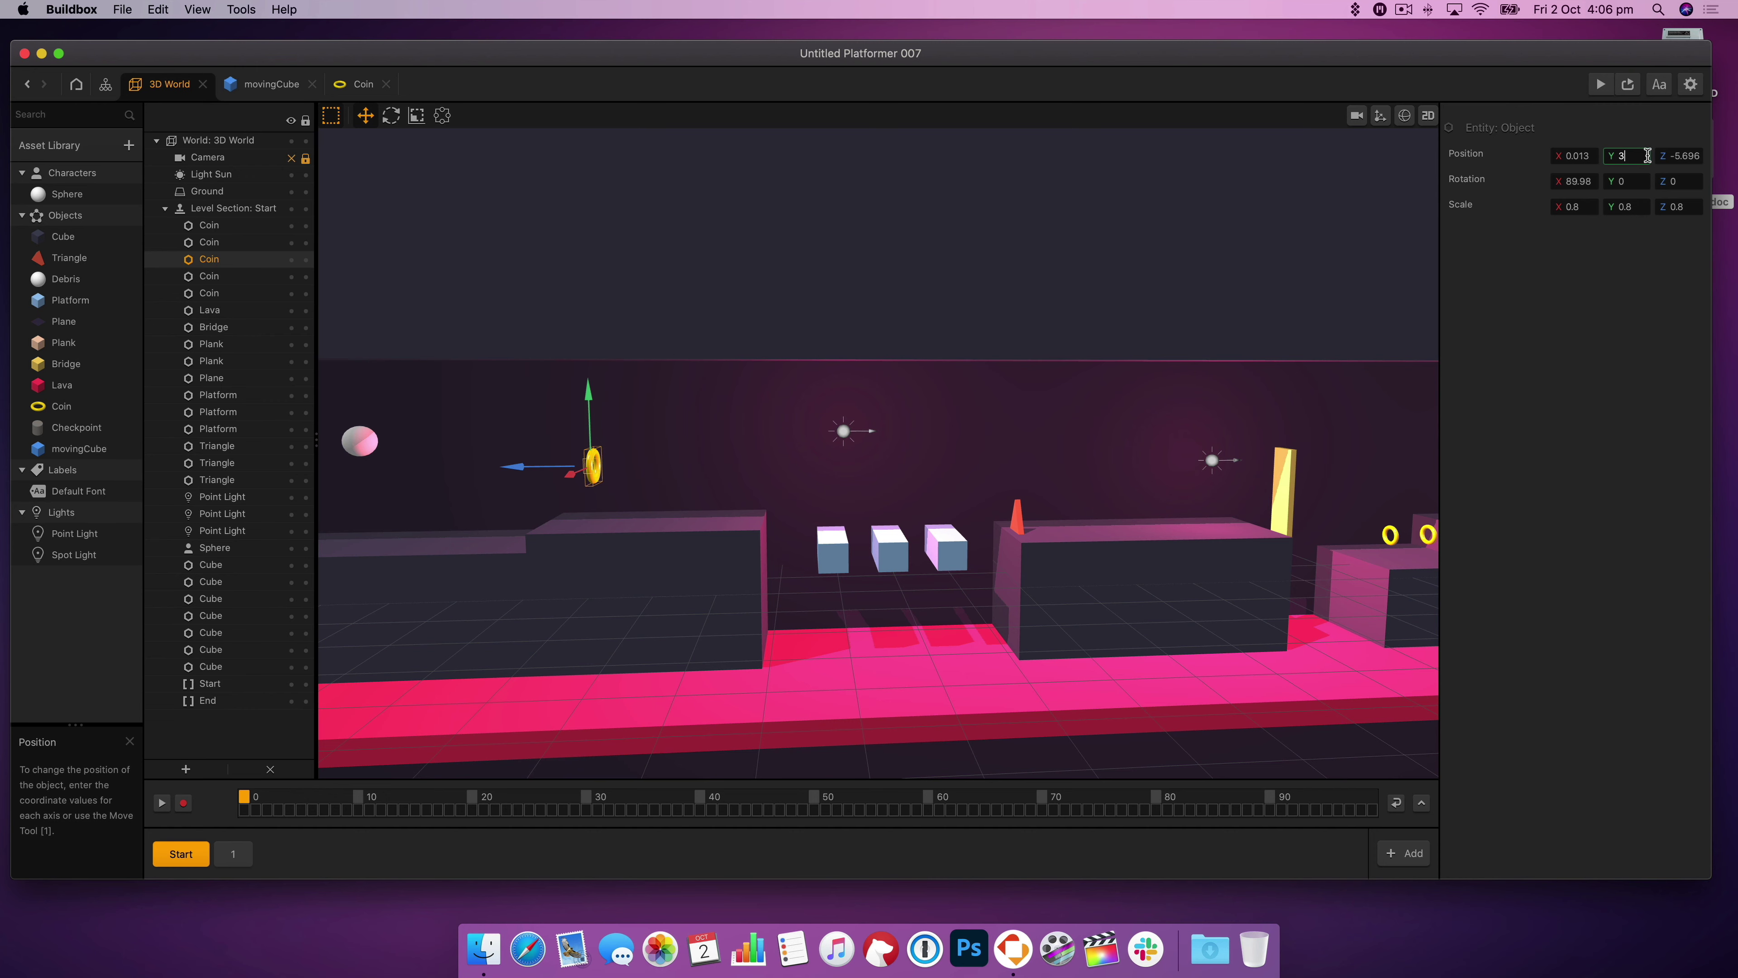
left_click_drag(1639, 156, 1550, 158)
type("3")
key("Return")
- Duplicate the coin twice along the raised cube to make an evenly spaced row of three
left_click(605, 494)
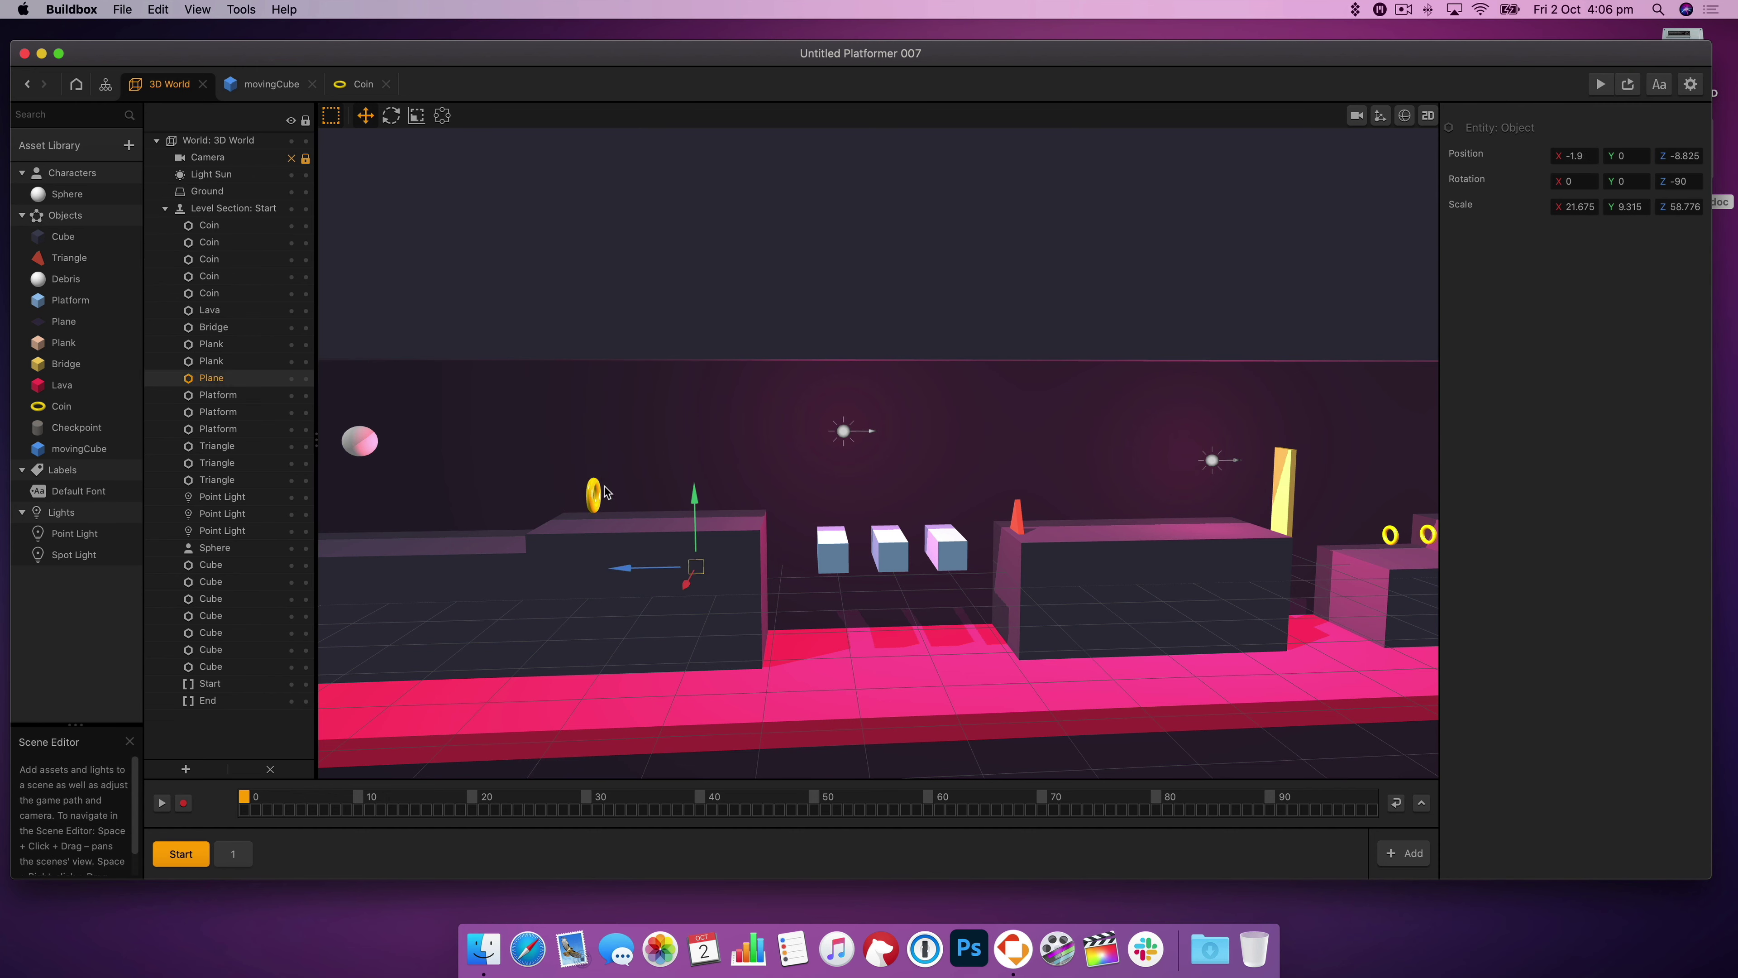
left_click(594, 495)
left_click_drag(556, 496, 678, 496, "alt")
right_click_drag(678, 496, 705, 495)
- Test the new coin row in the preview and close it
key("super+p")
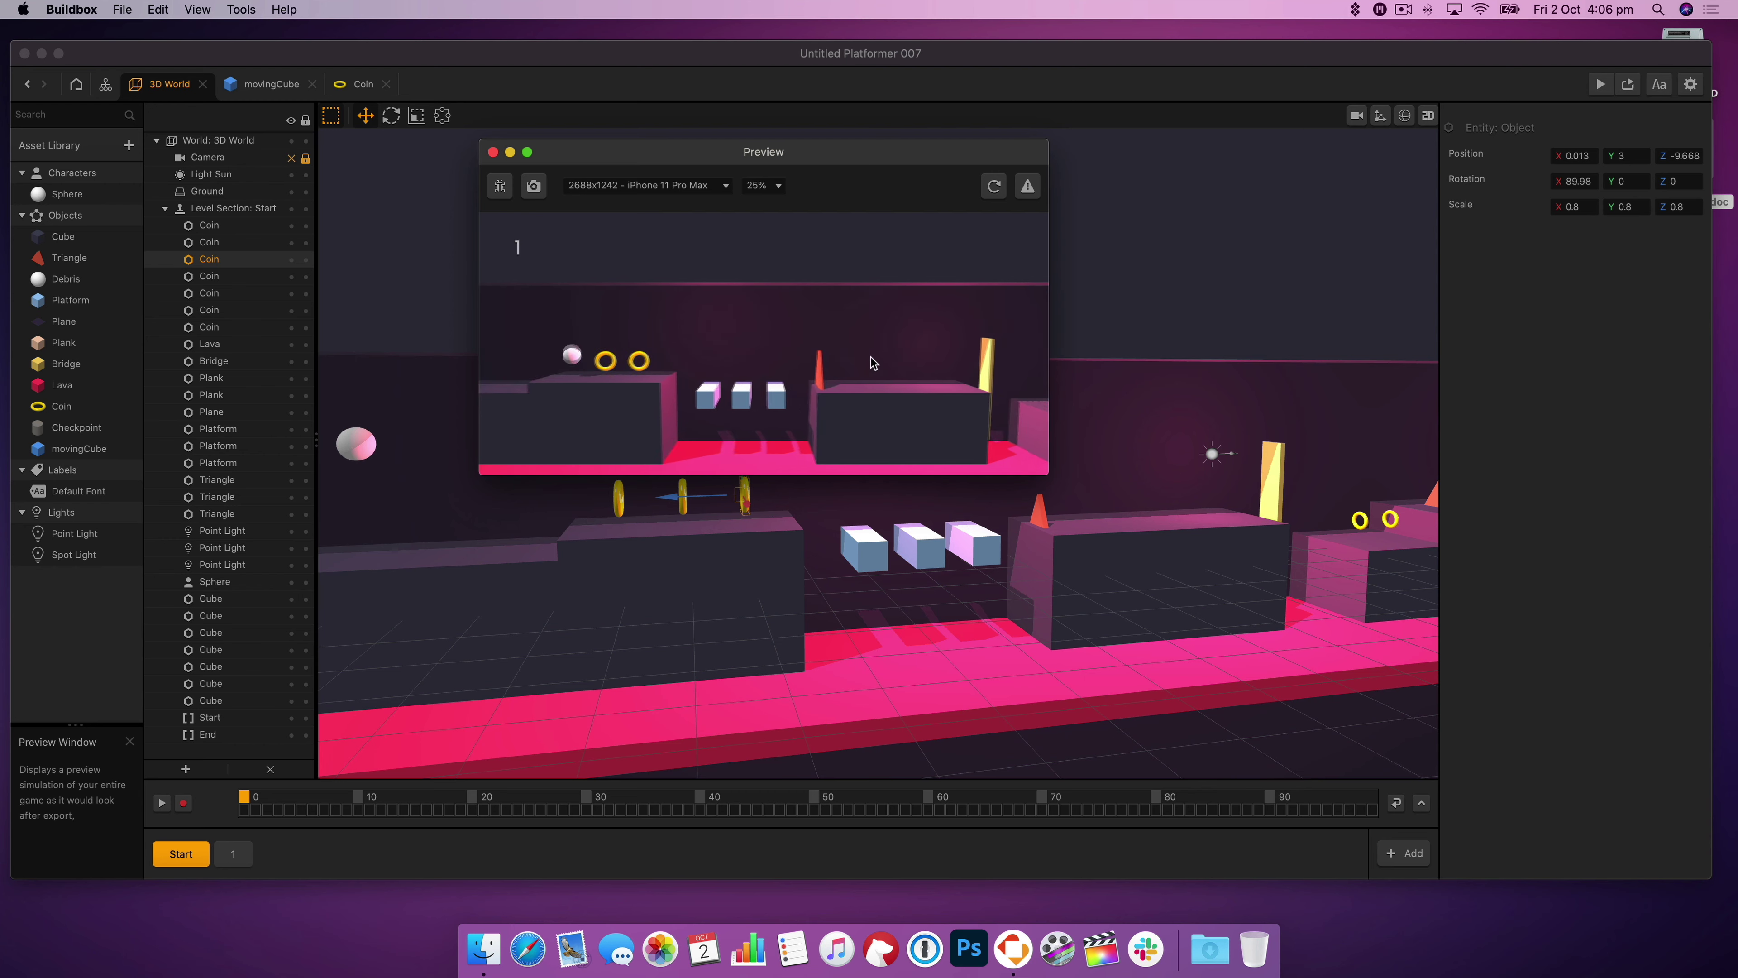
left_click(870, 363)
key("super+w")
- Delete the last two of the three floating platforms, and slide the triangle farther along the long cube
left_click(962, 544)
left_click(919, 546, "shift")
key("BackSpace")
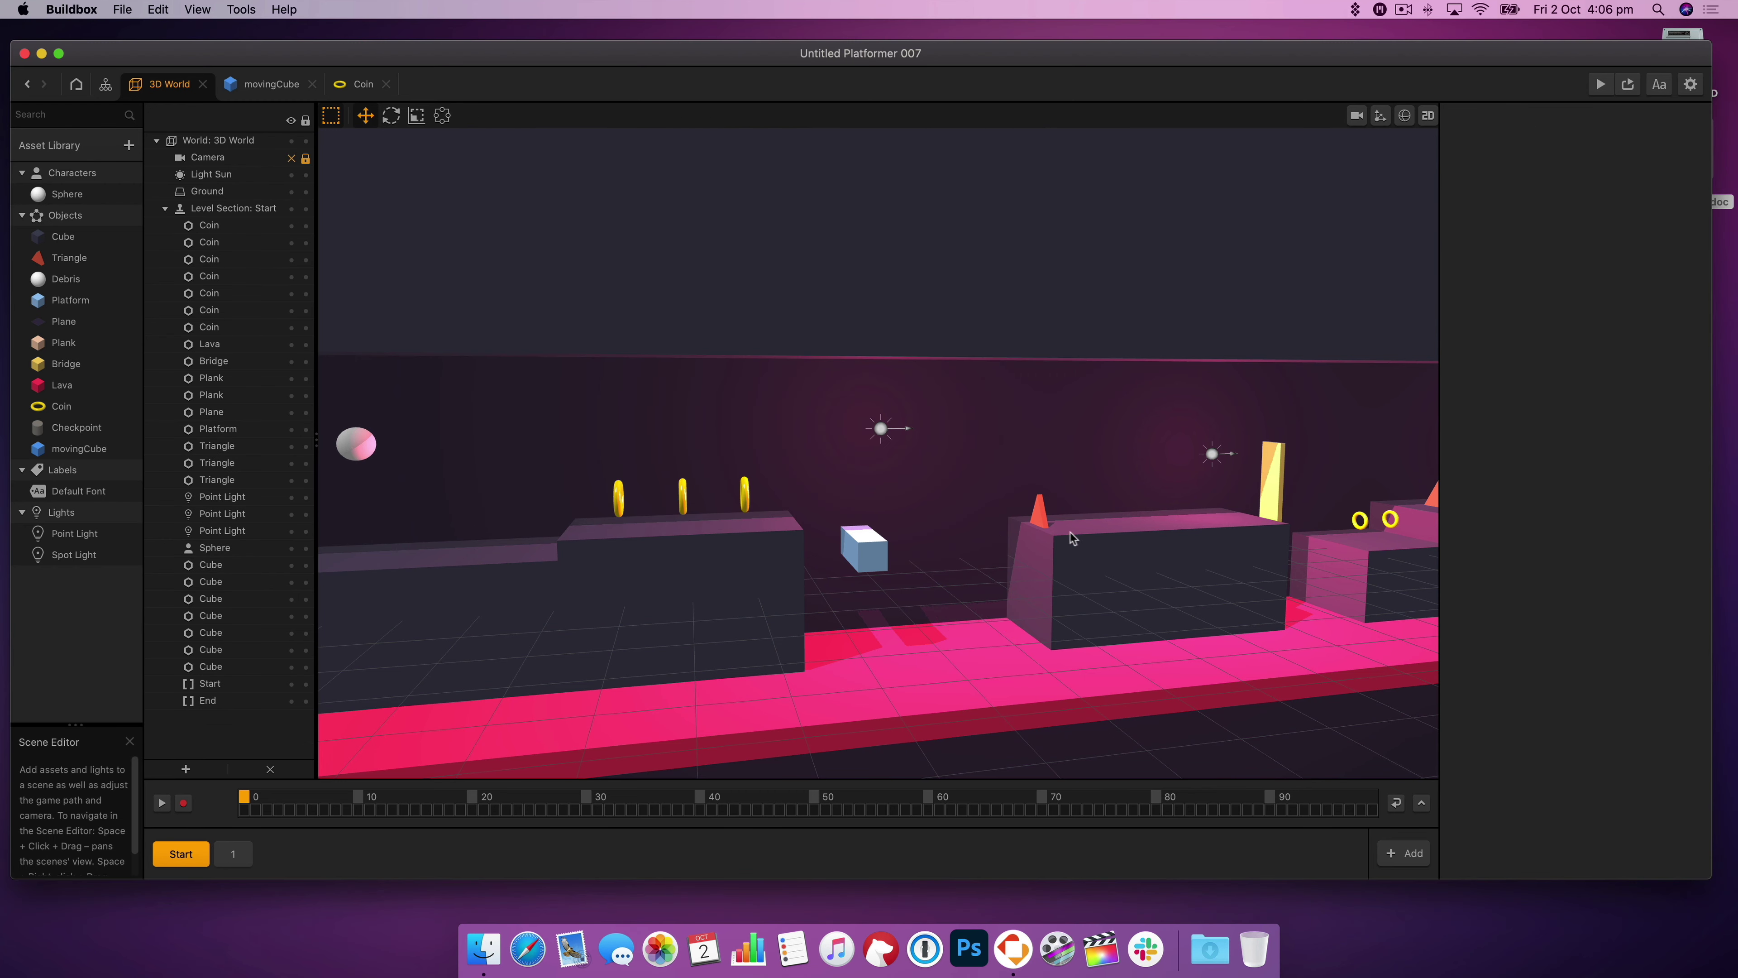
left_click_drag(1039, 513, 1189, 506)
left_click(1117, 592)
left_click_drag(1098, 589, 1050, 592, "alt")
key("super+z")
- Duplicate the raised cube under the coins and place the copy at about Z -19.5, at the near end of the long cube
left_click(714, 623)
left_click_drag(651, 623, 980, 607, "alt")
left_click(838, 609)
left_click_drag(978, 606, 953, 605)
right_click_drag(953, 605, 910, 603)
- Set the remaining floating platform's Y position to 2, and lower the point light into the gap at about Y -0.2
left_click(792, 548)
left_click_drag(792, 495, 795, 586)
left_click(1623, 152)
left_click(1008, 547)
right_click_drag(794, 587, 907, 553)
left_click_drag(775, 612, 765, 614)
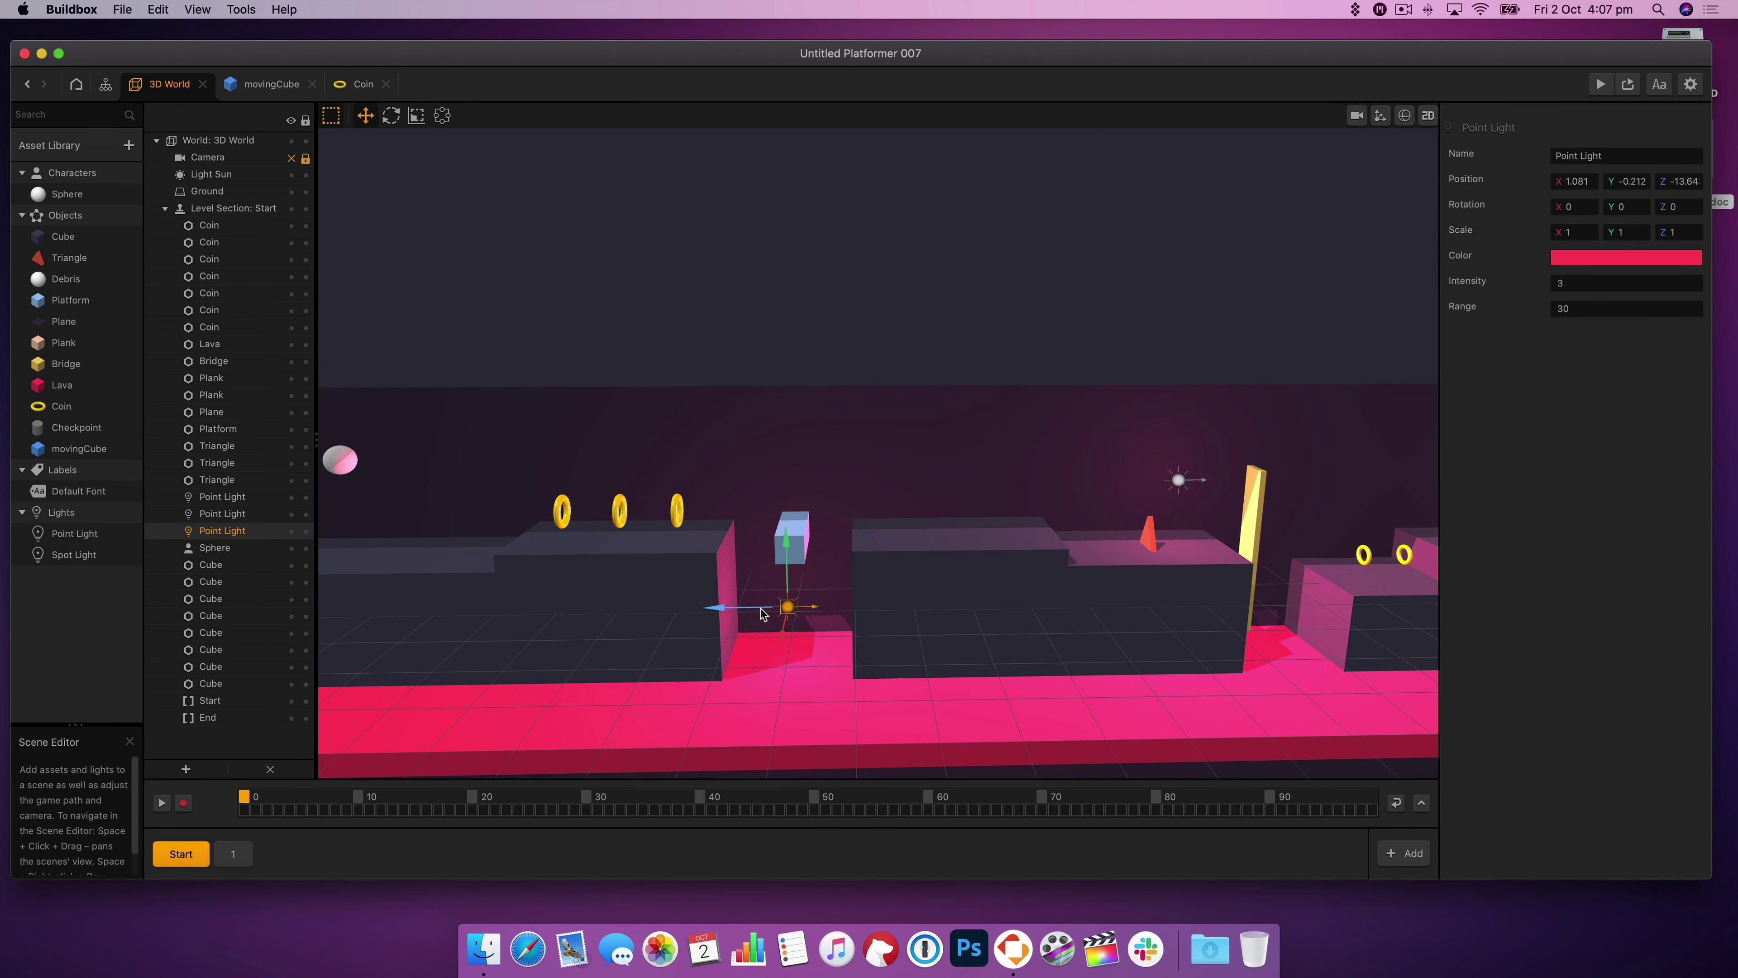
- Test the jump across the single platform in the preview
key("super+p")
left_click(858, 510)
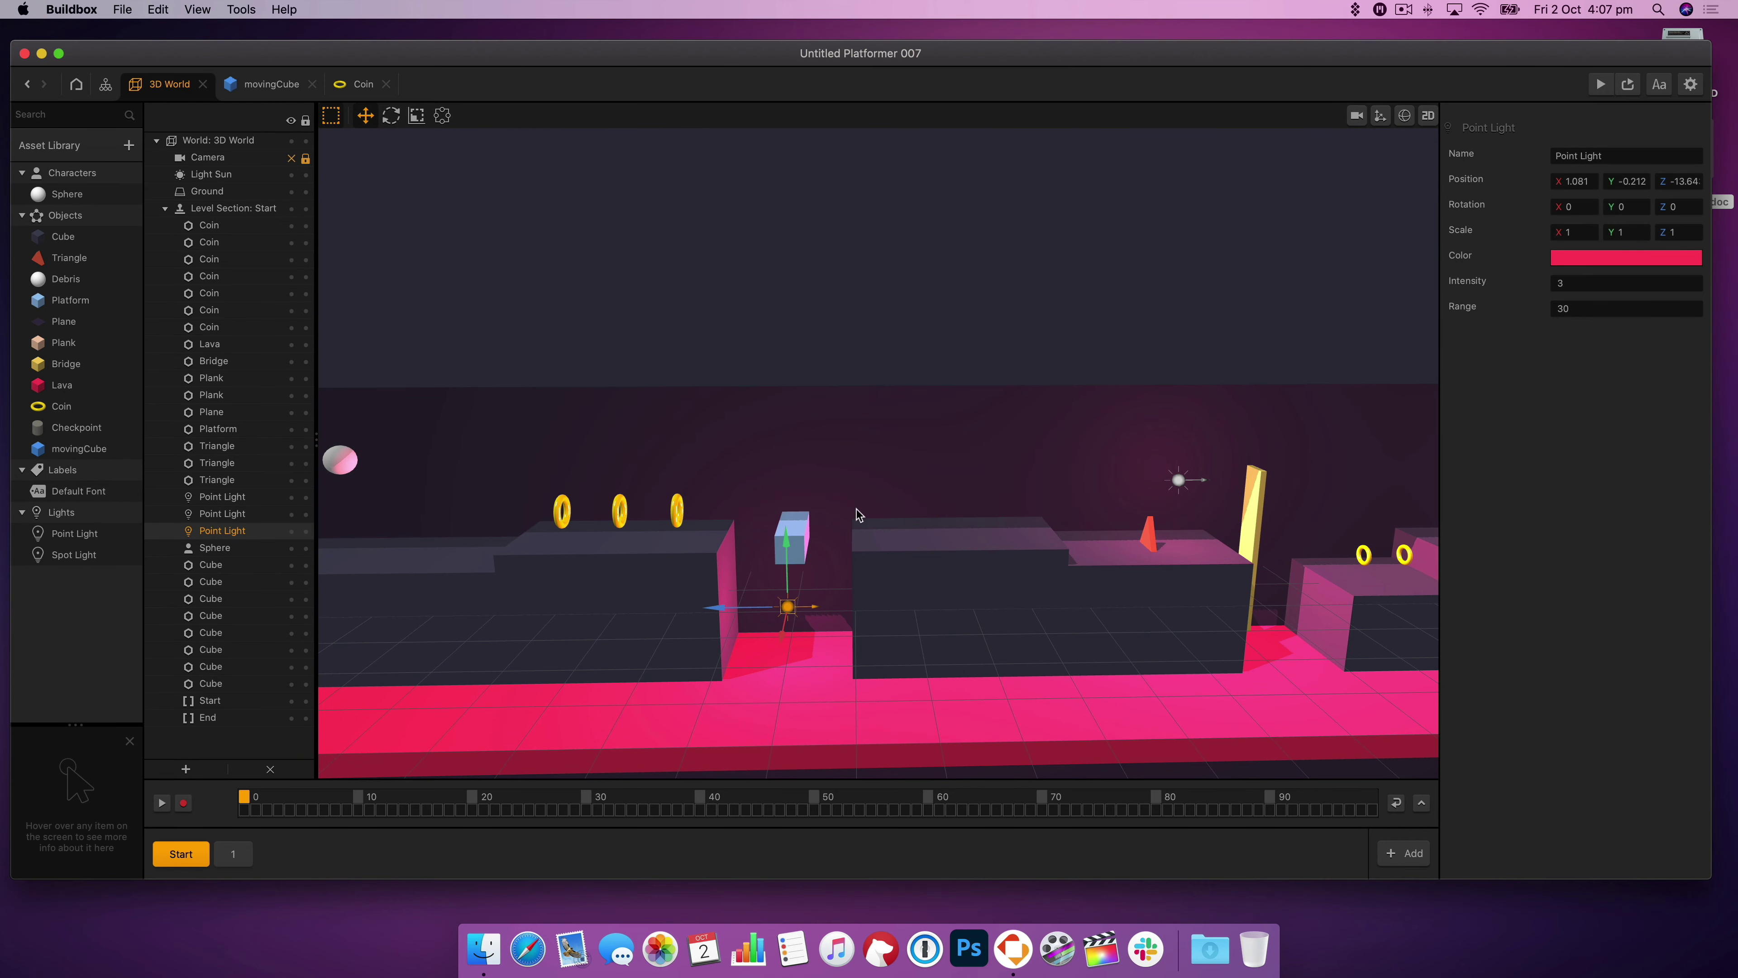
- Set the floating platform's X scale to 2 and nudge it slightly downward between the two raised cubes
right_click_drag(748, 520, 780, 575)
left_click(782, 576)
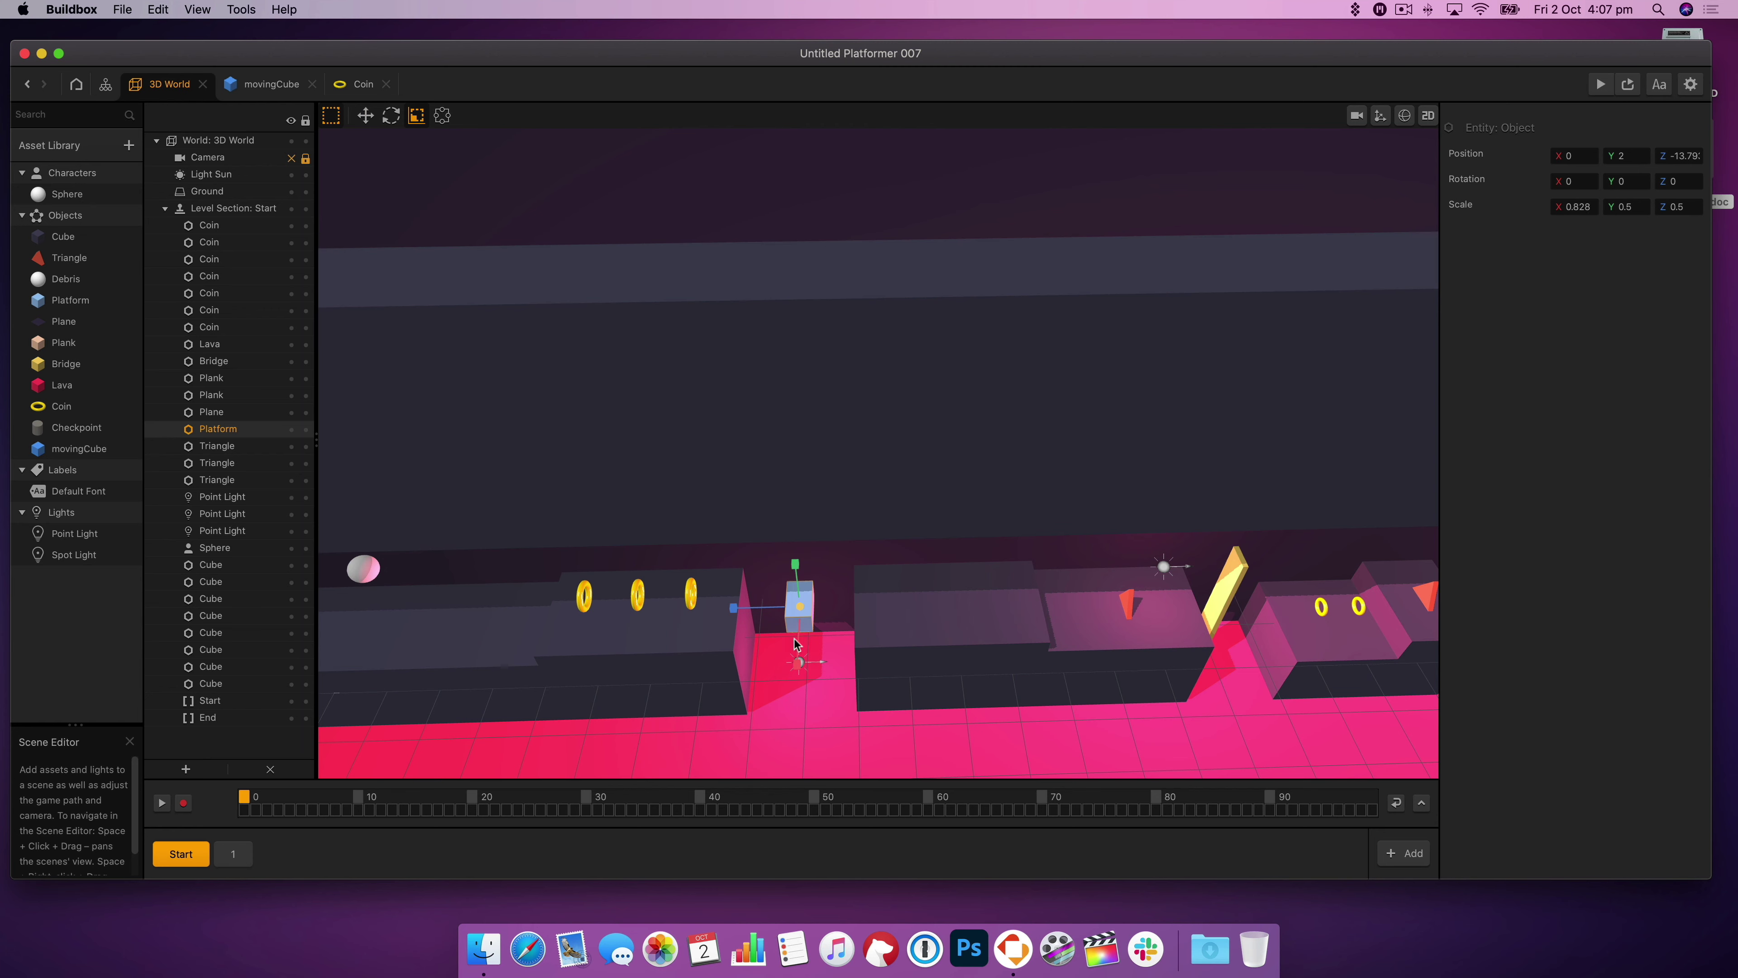
left_click(1571, 206)
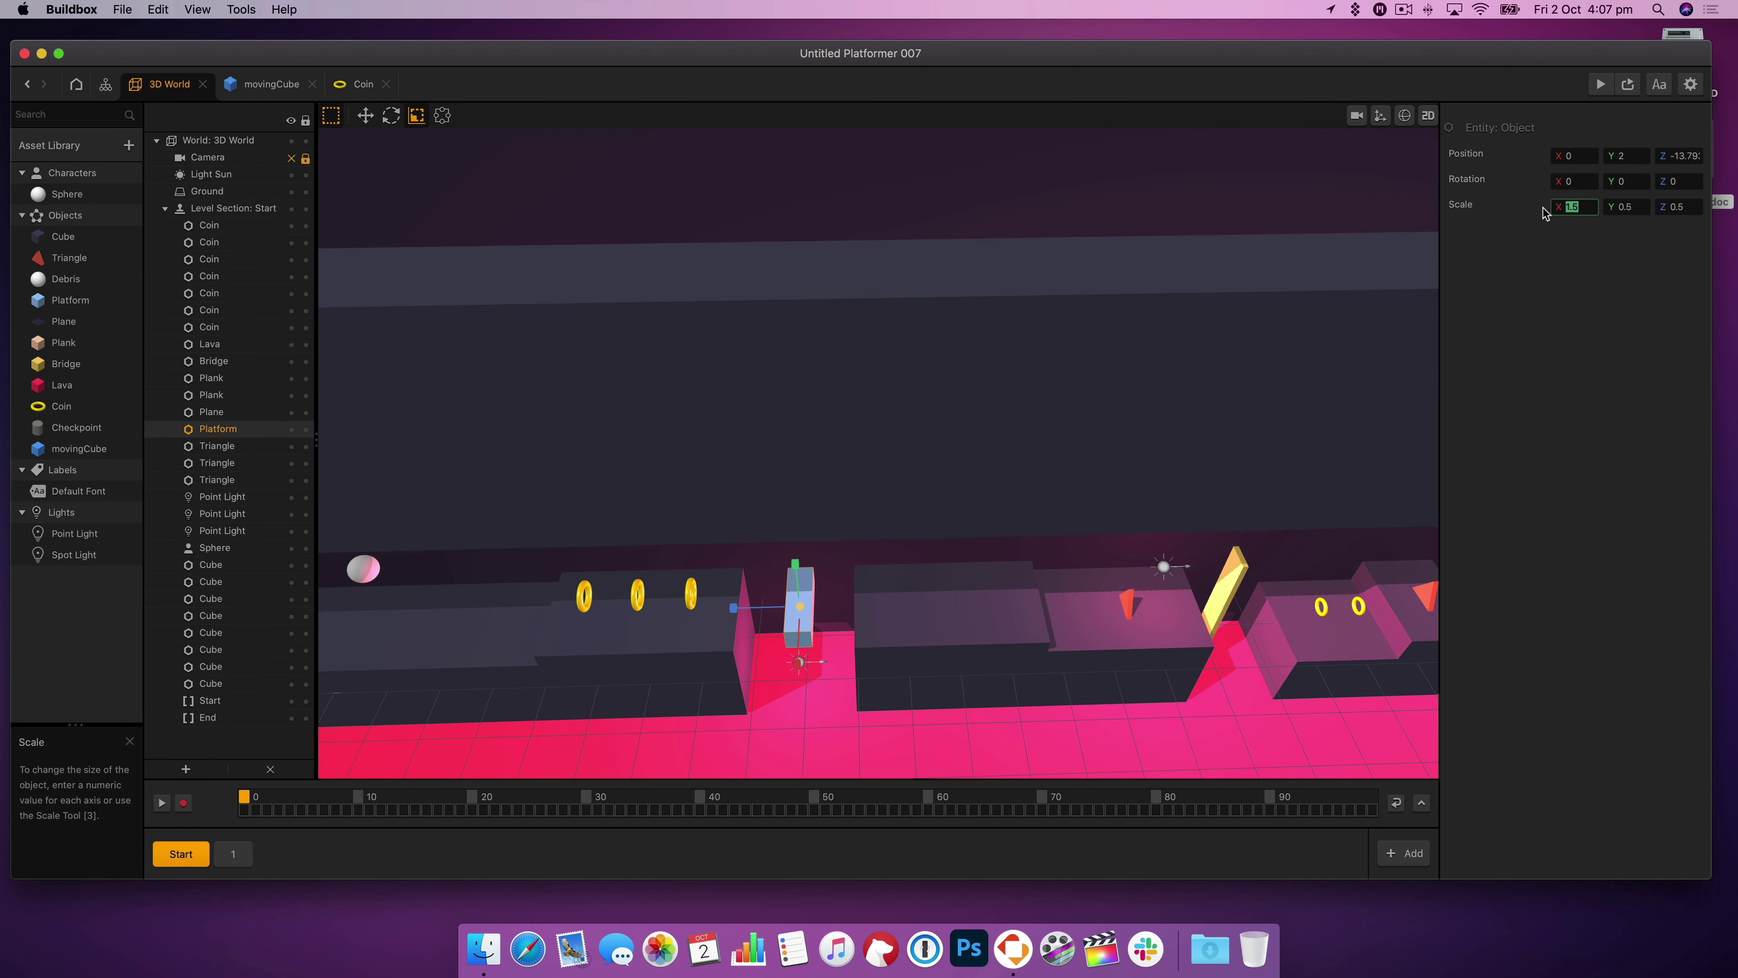
type("2")
key("Return")
left_click(714, 658)
left_click(802, 609)
key("1")
left_click(663, 695)
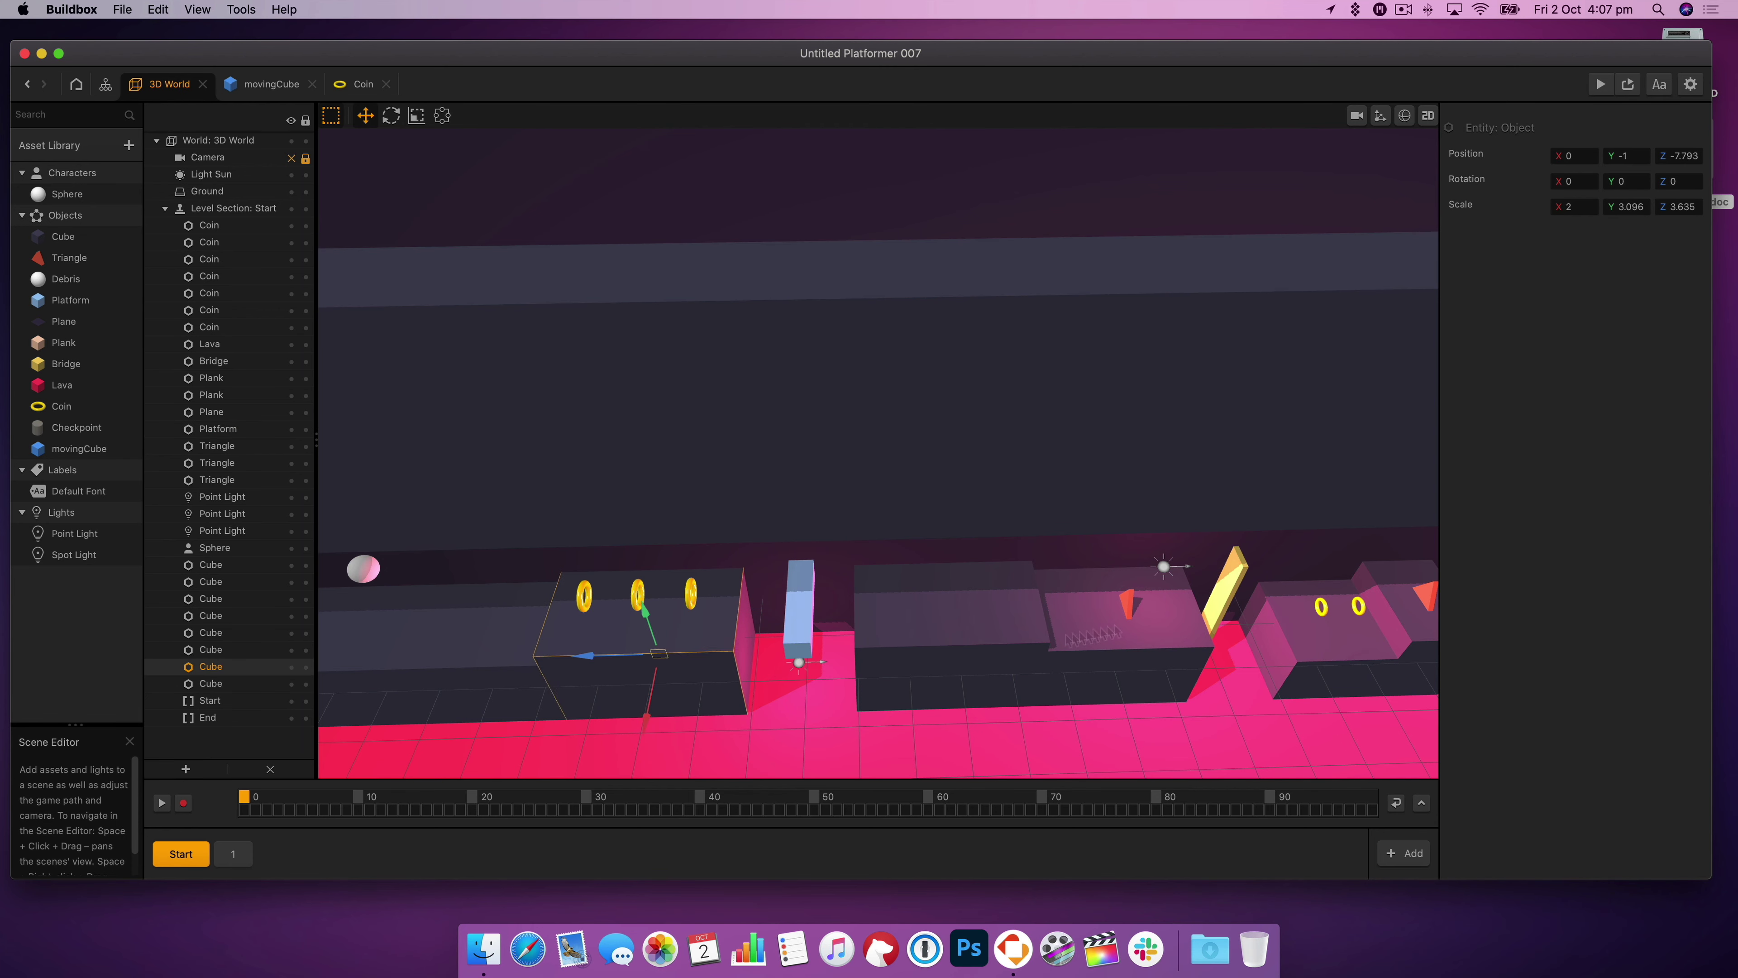
left_click(800, 609)
right_click_drag(799, 609, 803, 444)
left_click_drag(803, 443, 803, 452)
- Shorten the copied raised cube to a Z scale of about 1.8 and move it towards the platform to about Z -17.8
double_click(983, 602)
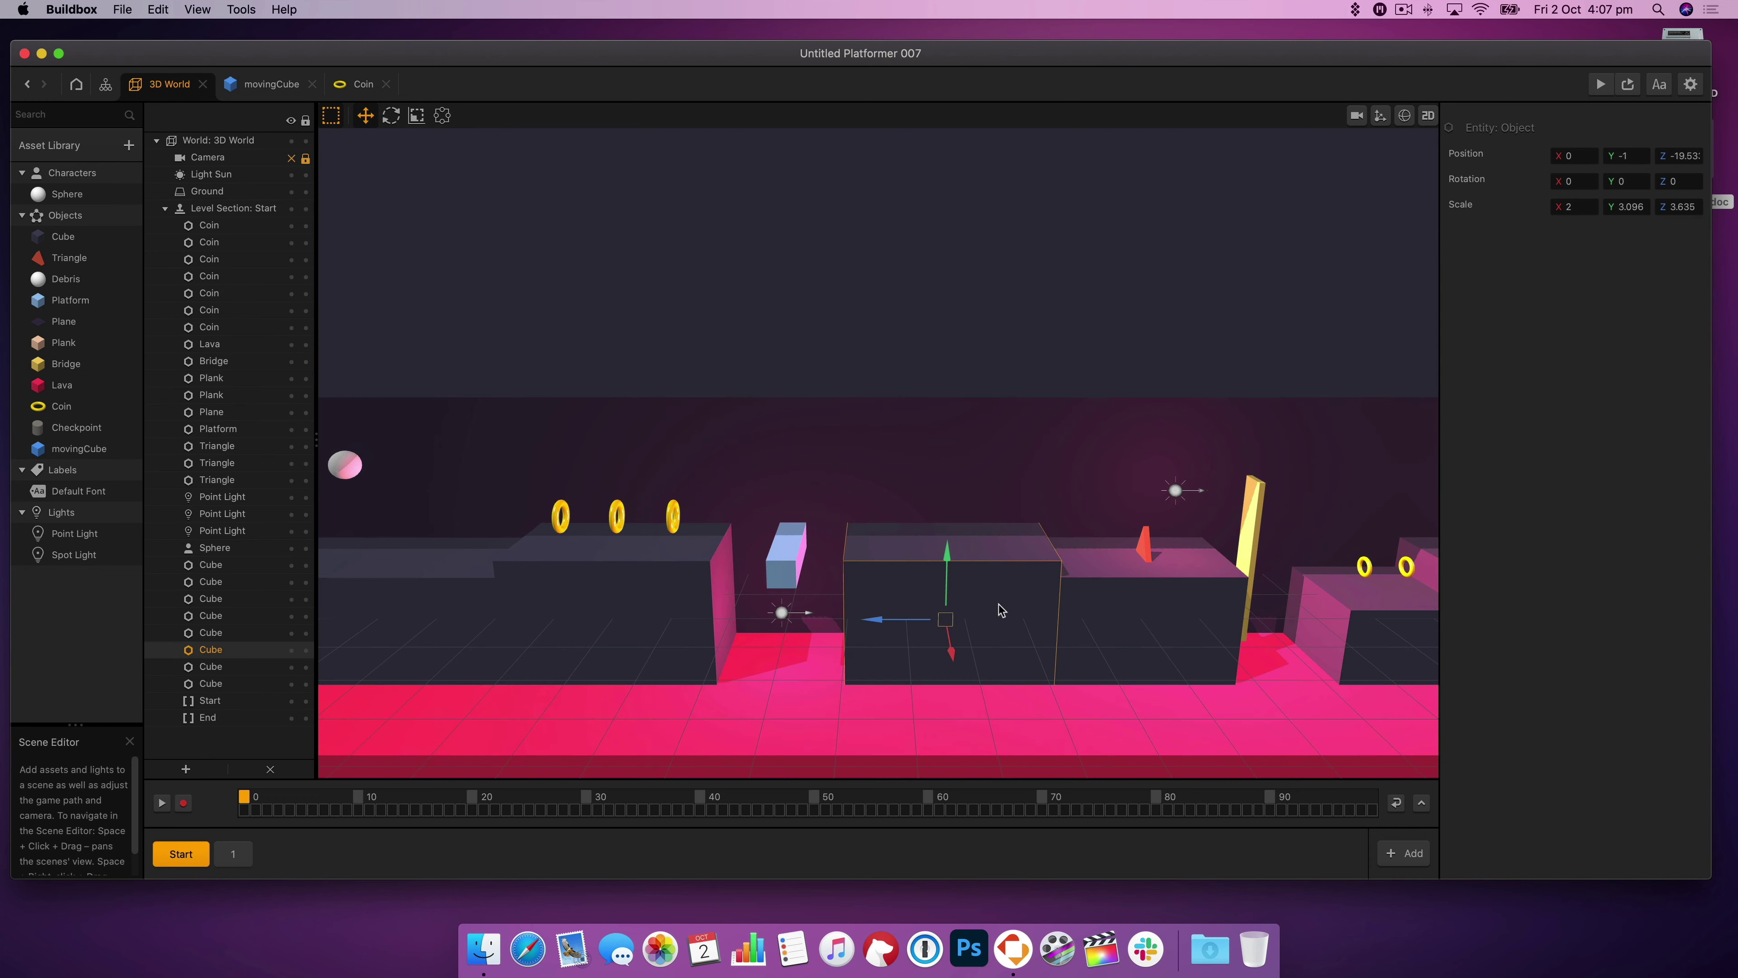
left_click(366, 116)
left_click_drag(843, 611, 796, 609)
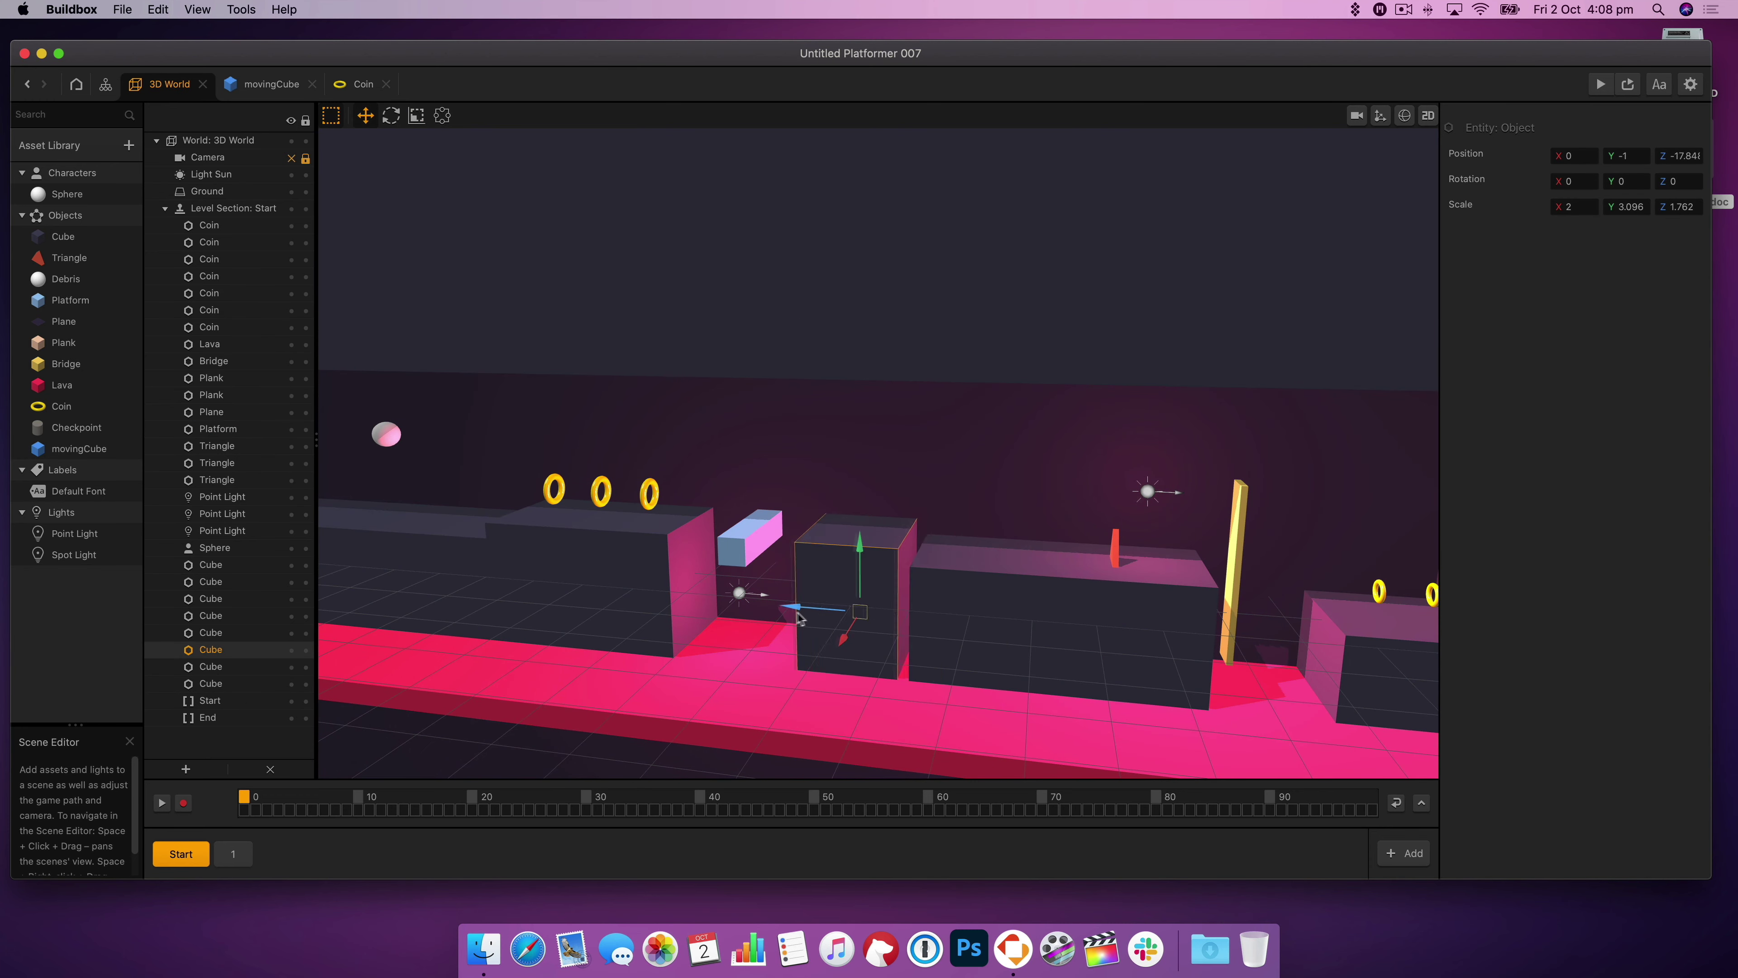
- Add a copy of the shortened cube behind it as a lower step, and lower the long cube to about Y -2.4, Z -25.4
right_click_drag(795, 610, 1047, 587)
left_click_drag(862, 587, 967, 577)
left_click(1095, 561)
left_click_drag(1107, 521, 1107, 579)
right_click_drag(1107, 579, 1006, 603)
left_click_drag(1005, 635, 1020, 638)
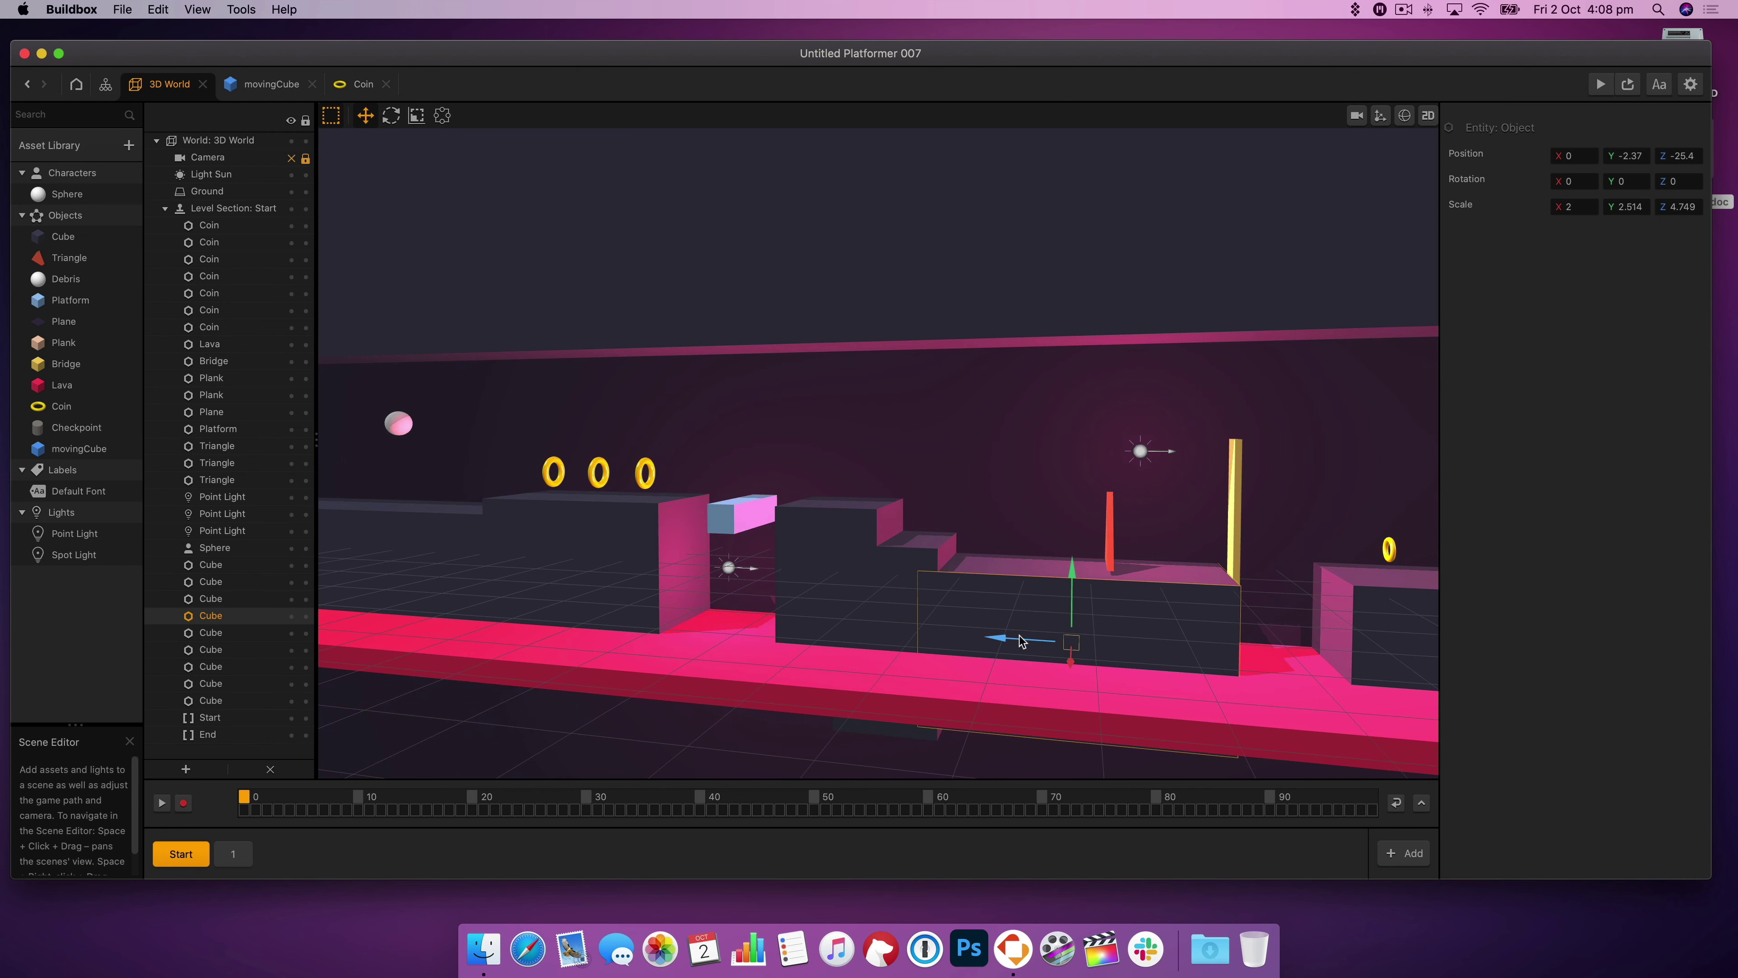
- Move the triangle and the standing bridge off the lowered long cube, over to the next cube along the path
left_click(1085, 537)
left_click(1104, 543)
left_click_drag(1085, 539, 1407, 546)
left_click(1234, 520)
left_click_drag(1183, 522, 1335, 529)
left_click(1188, 569)
mouse_move(1013, 639)
left_mouse_down()
mouse_move(965, 633)
mouse_move(994, 636)
left_mouse_up()
left_click(882, 603)
key("super+z")
key("super+z")
key("super+z")
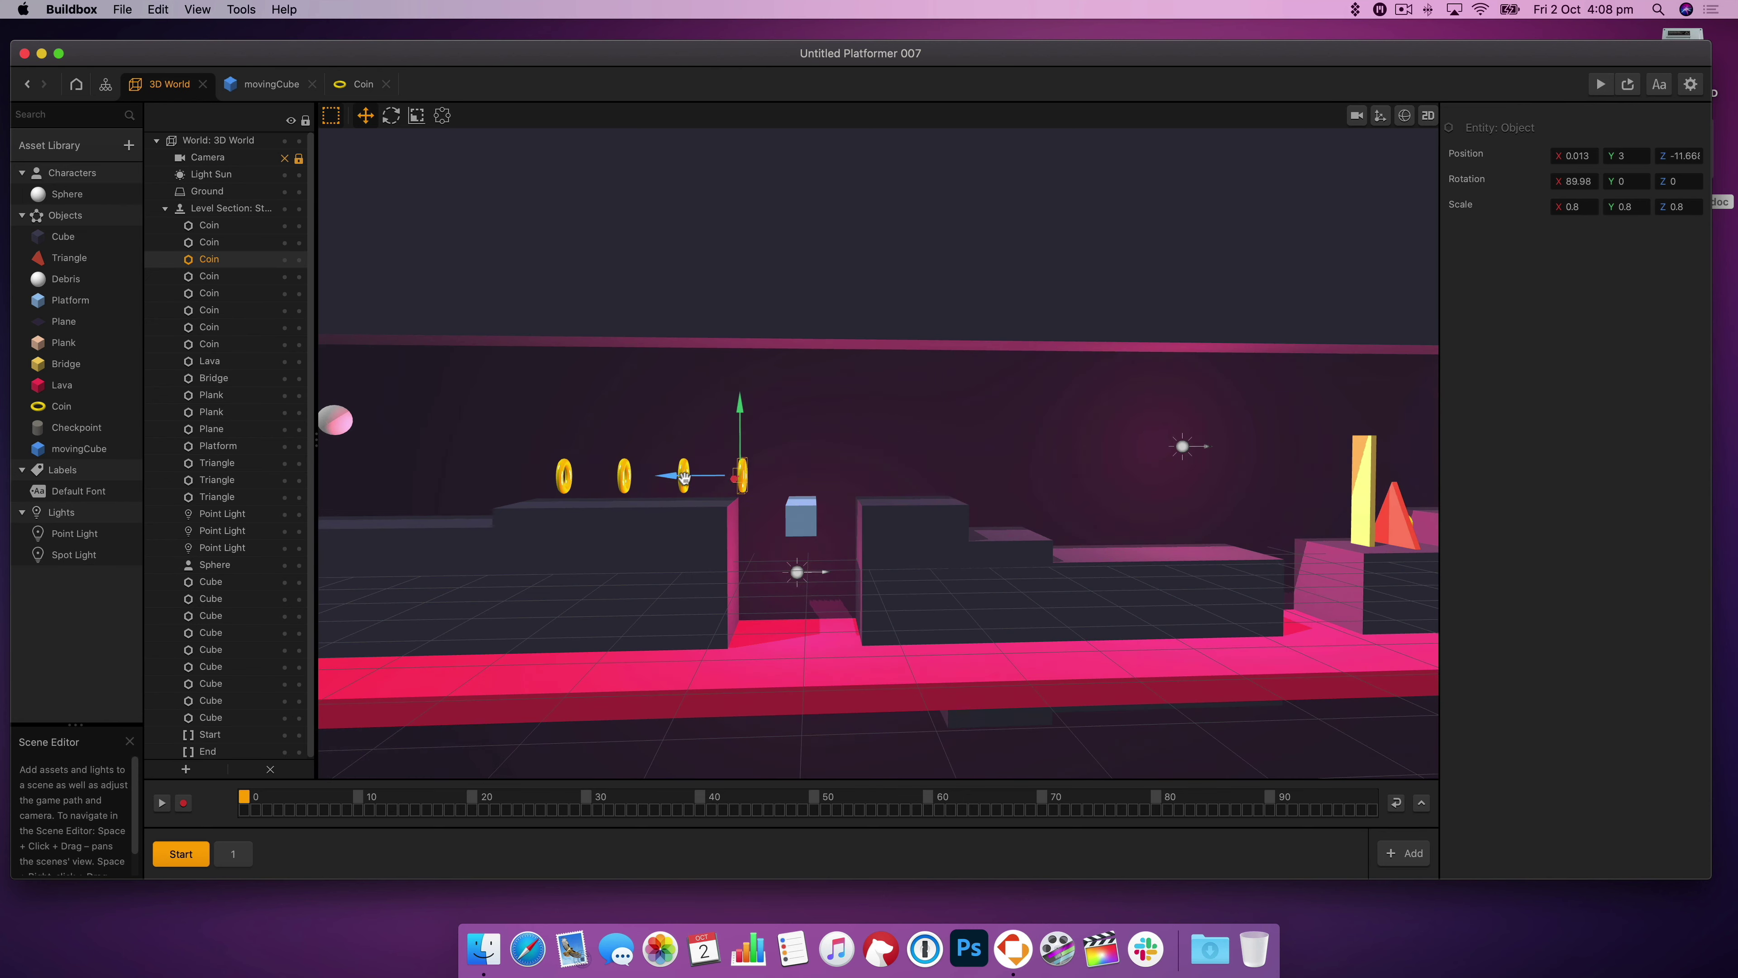
- Place a coin copy above the middle step at X 0, Y 2 and about Z -20.6, and test the level in the preview
right_click_drag(1150, 541, 1096, 545)
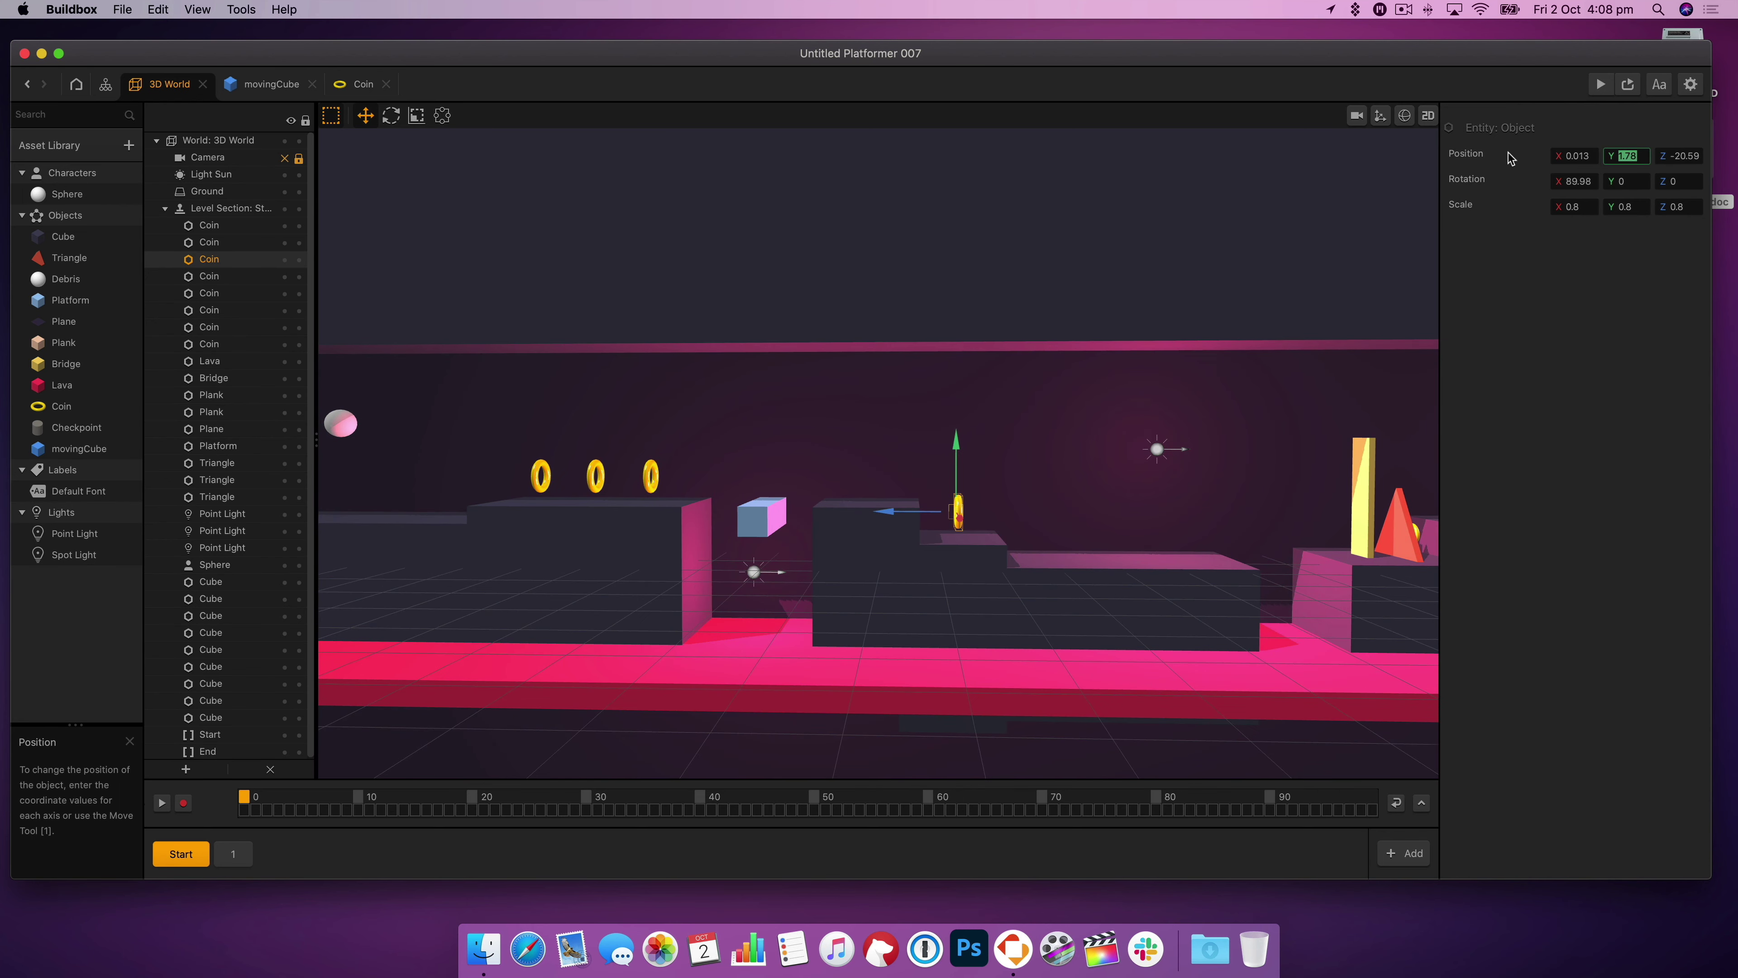
left_click(650, 475)
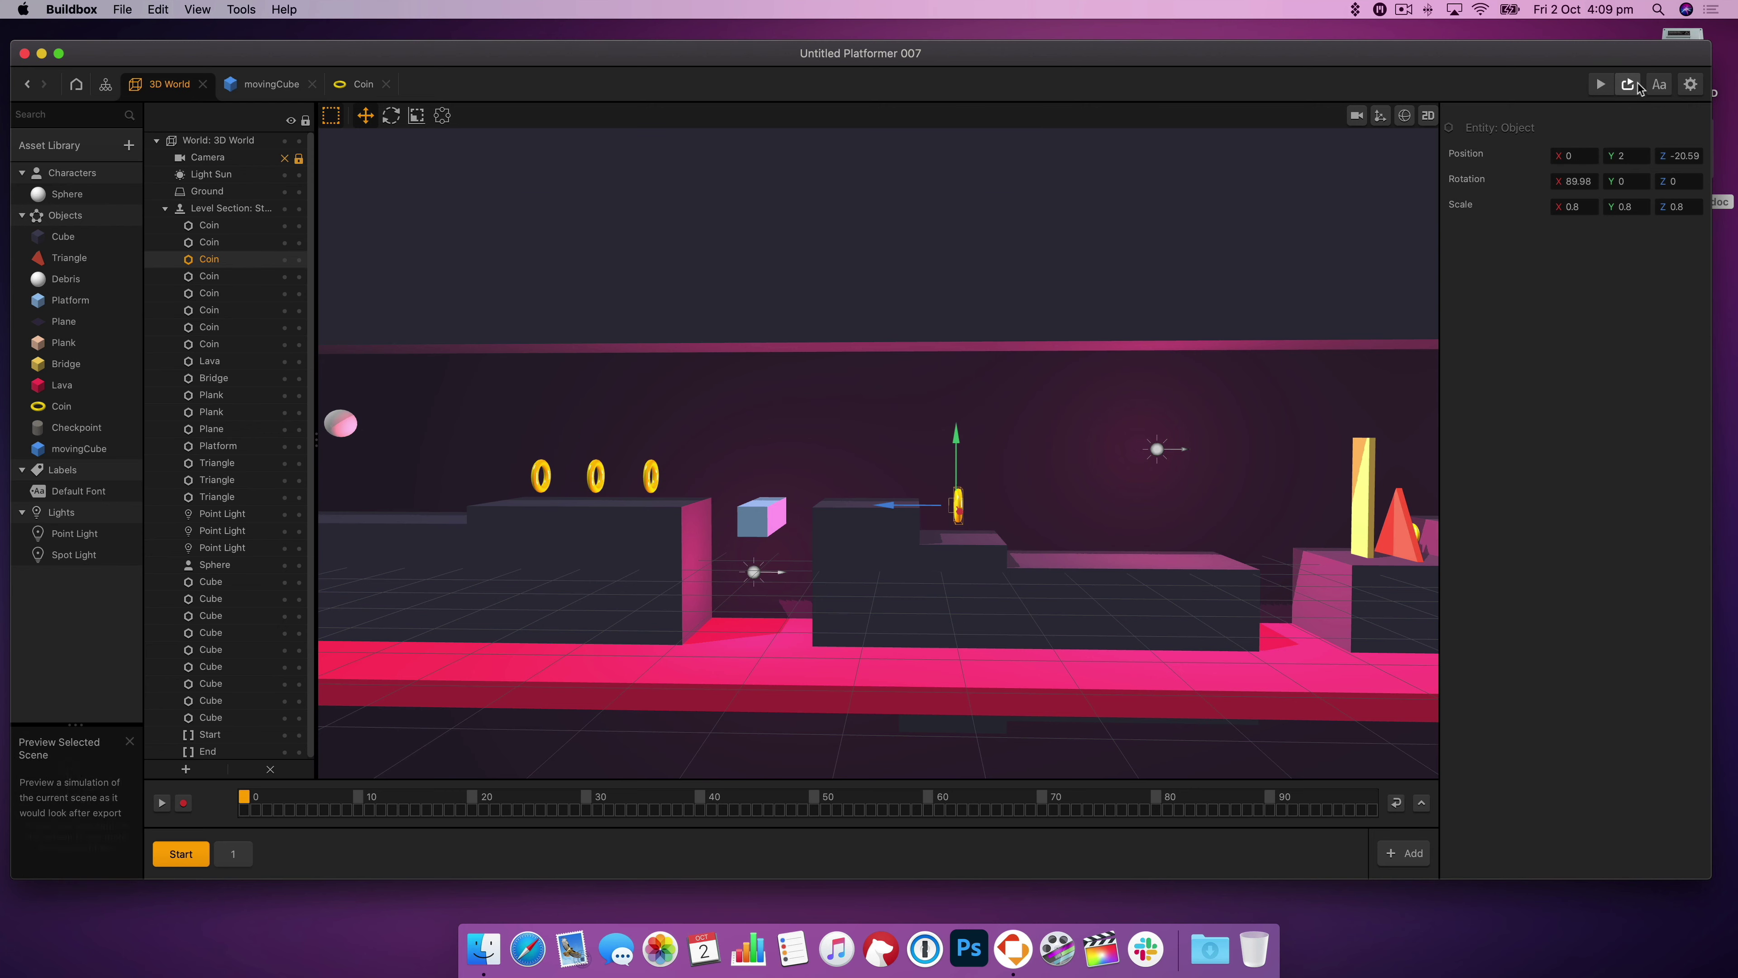
left_click(1600, 84)
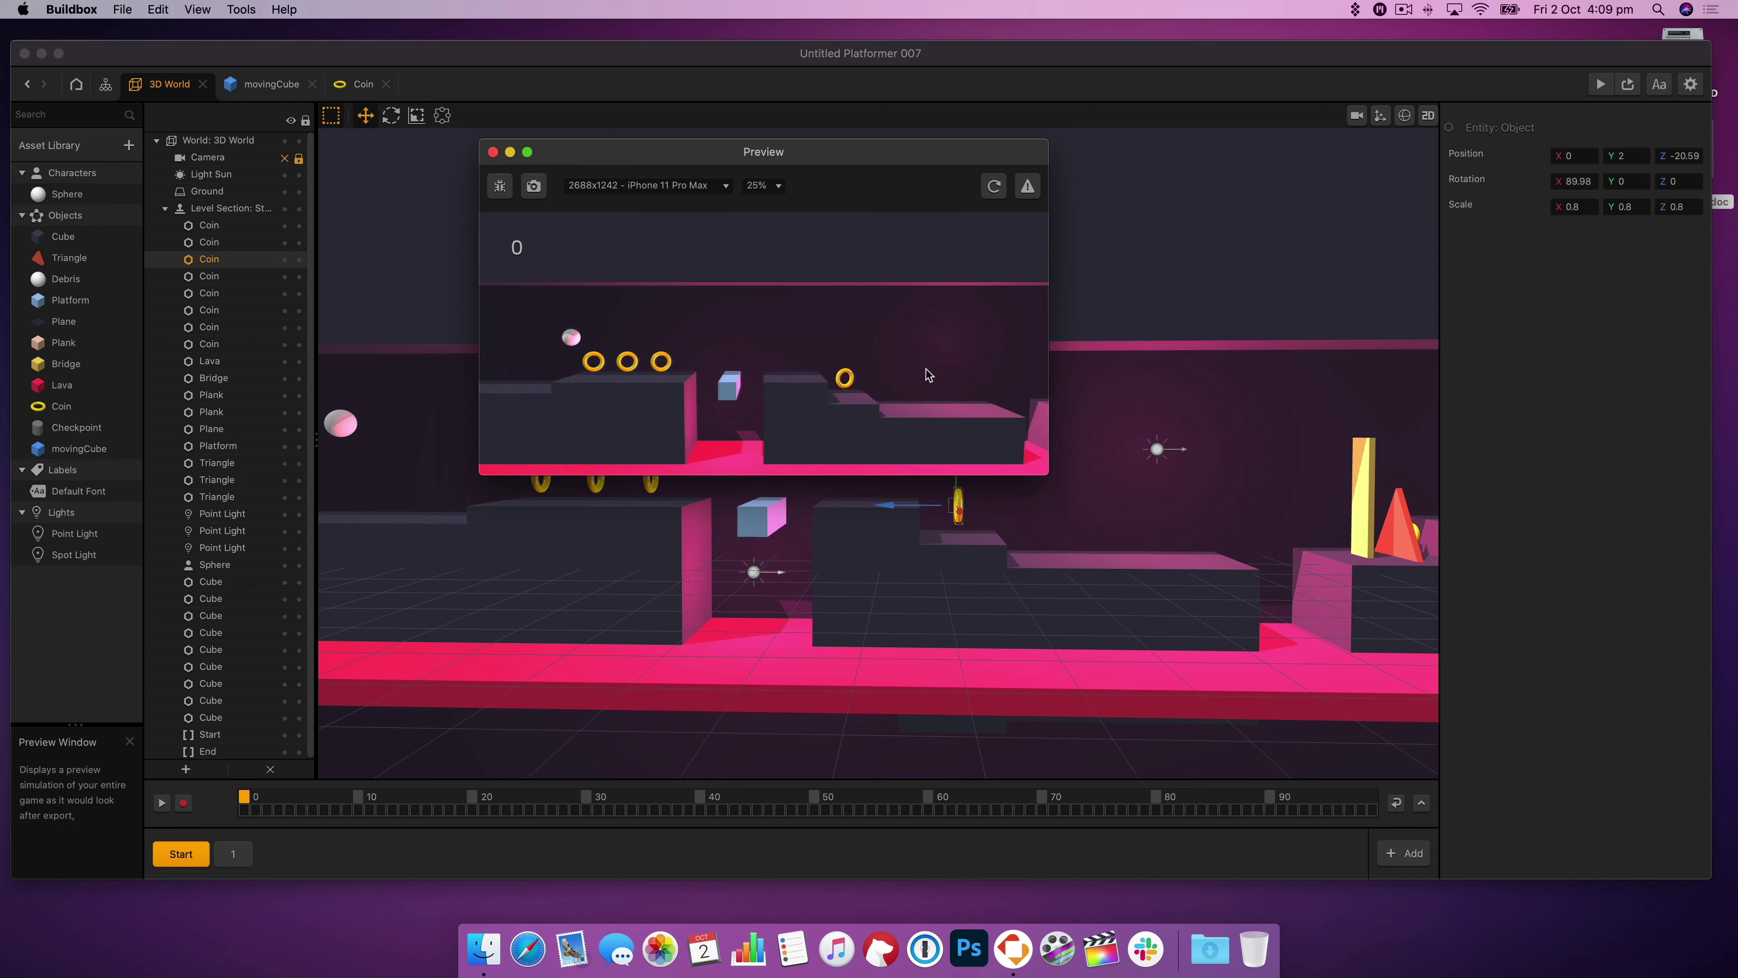
left_click(492, 152)
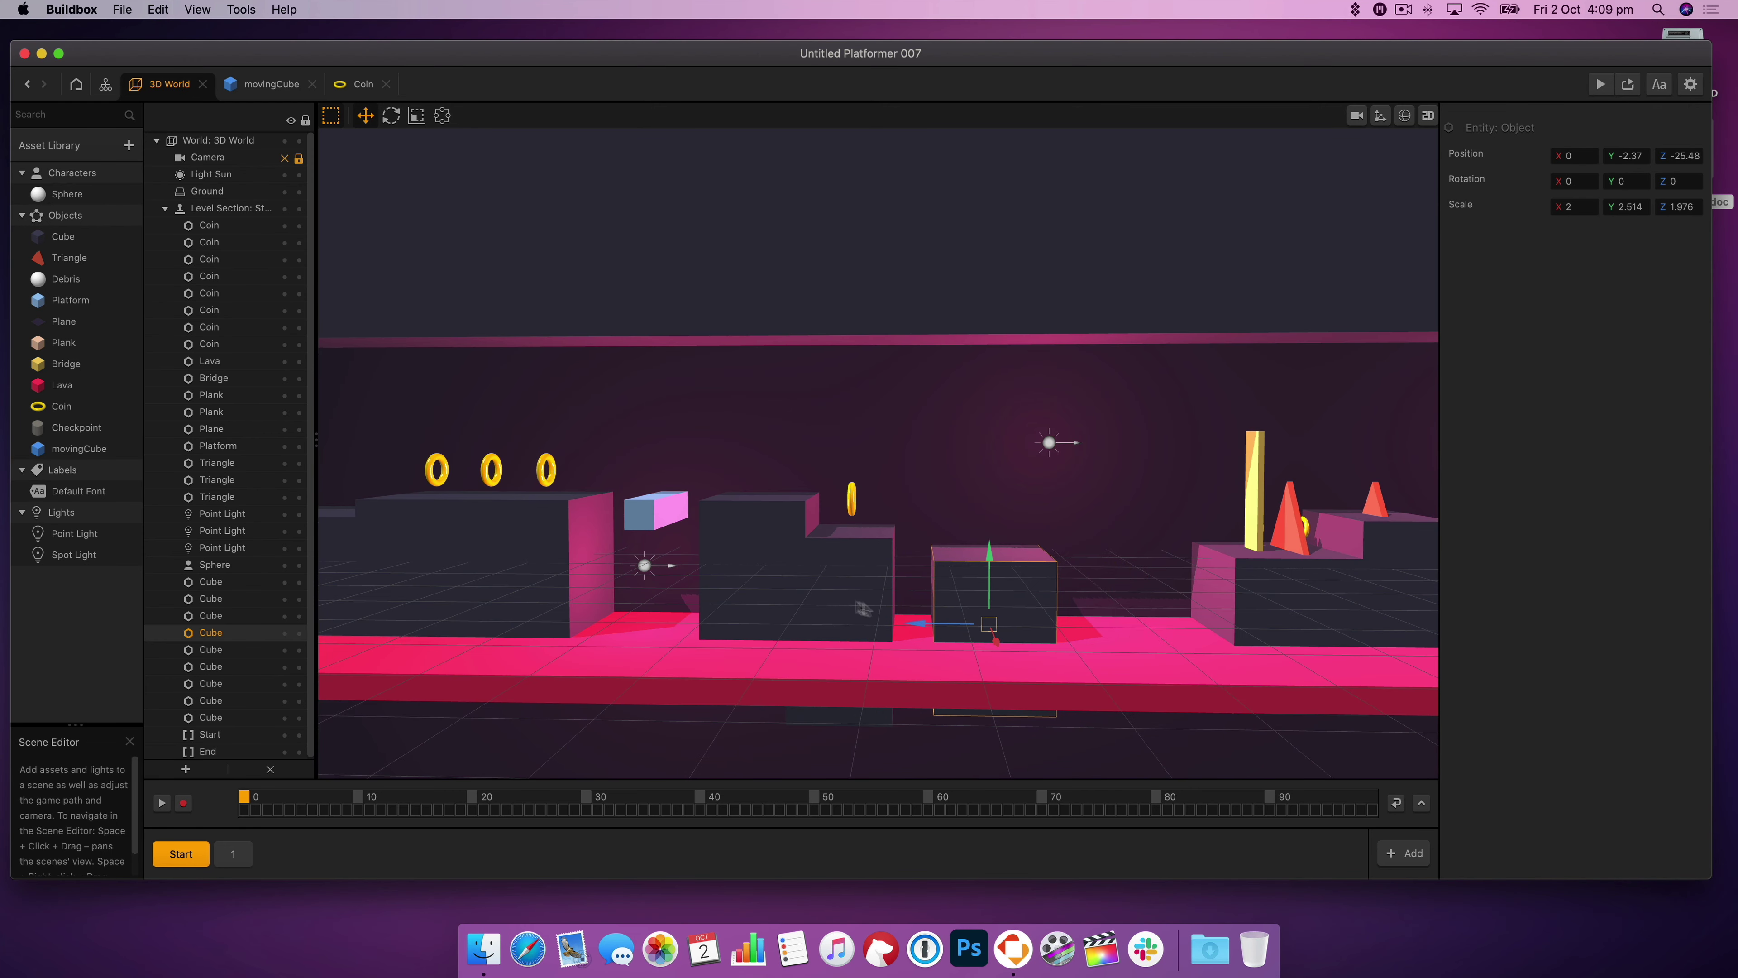
- Slide the shortened lowest cube against the stairs at about Z -23.8, and move the standing bridge into the gap at about Z -29.3
left_click_drag(931, 623, 893, 620)
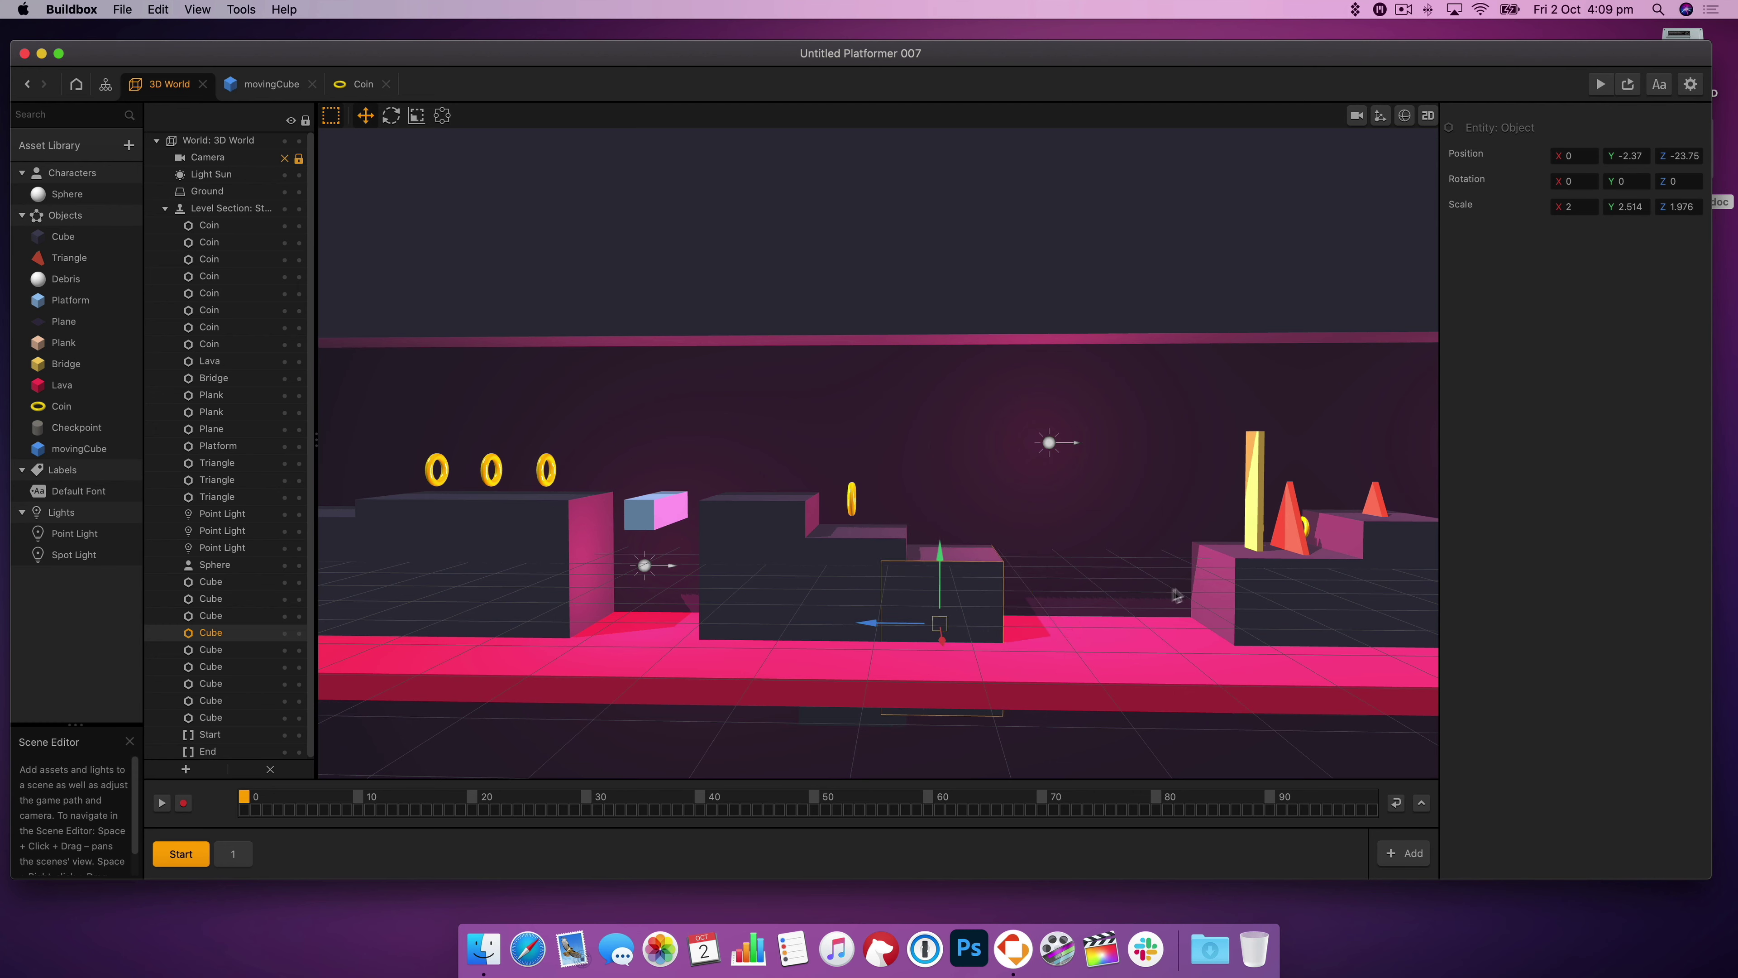
left_click_drag(1176, 596, 1137, 594)
left_click(1216, 493)
left_click_drag(1150, 517, 995, 517)
- Test the level twice in the preview, playing down the stairs and on towards the standing bridge
left_click(1600, 84)
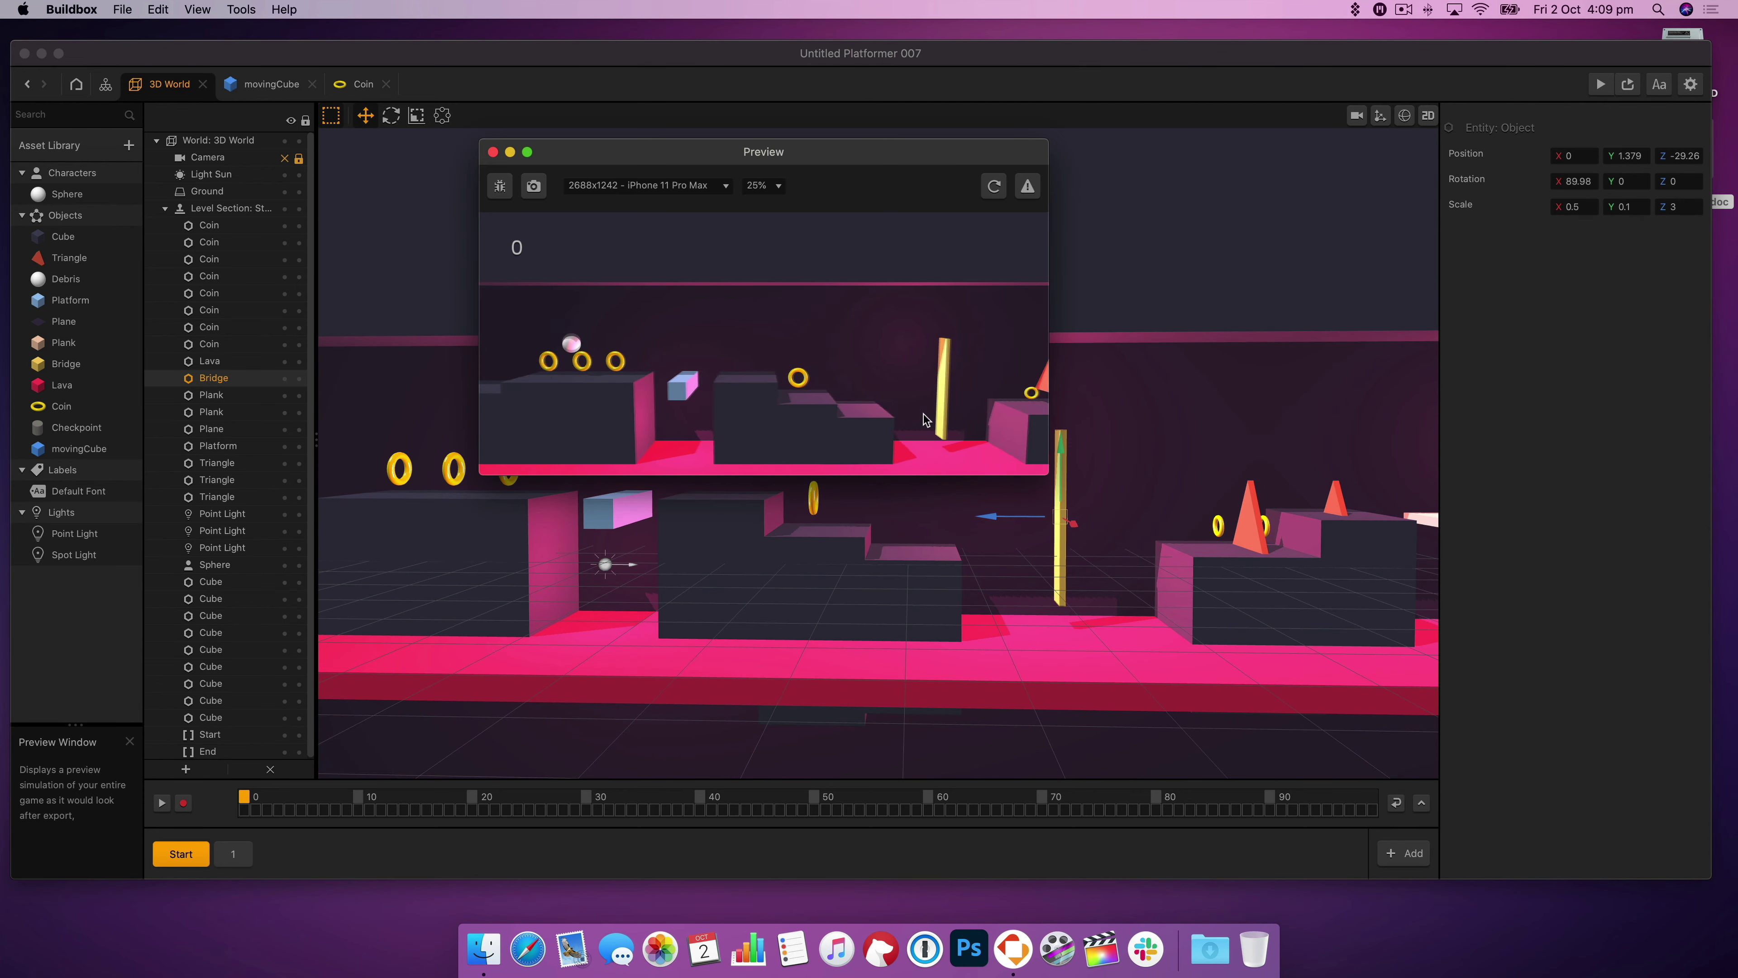
left_click(493, 152)
left_click_drag(1059, 411, 805, 425)
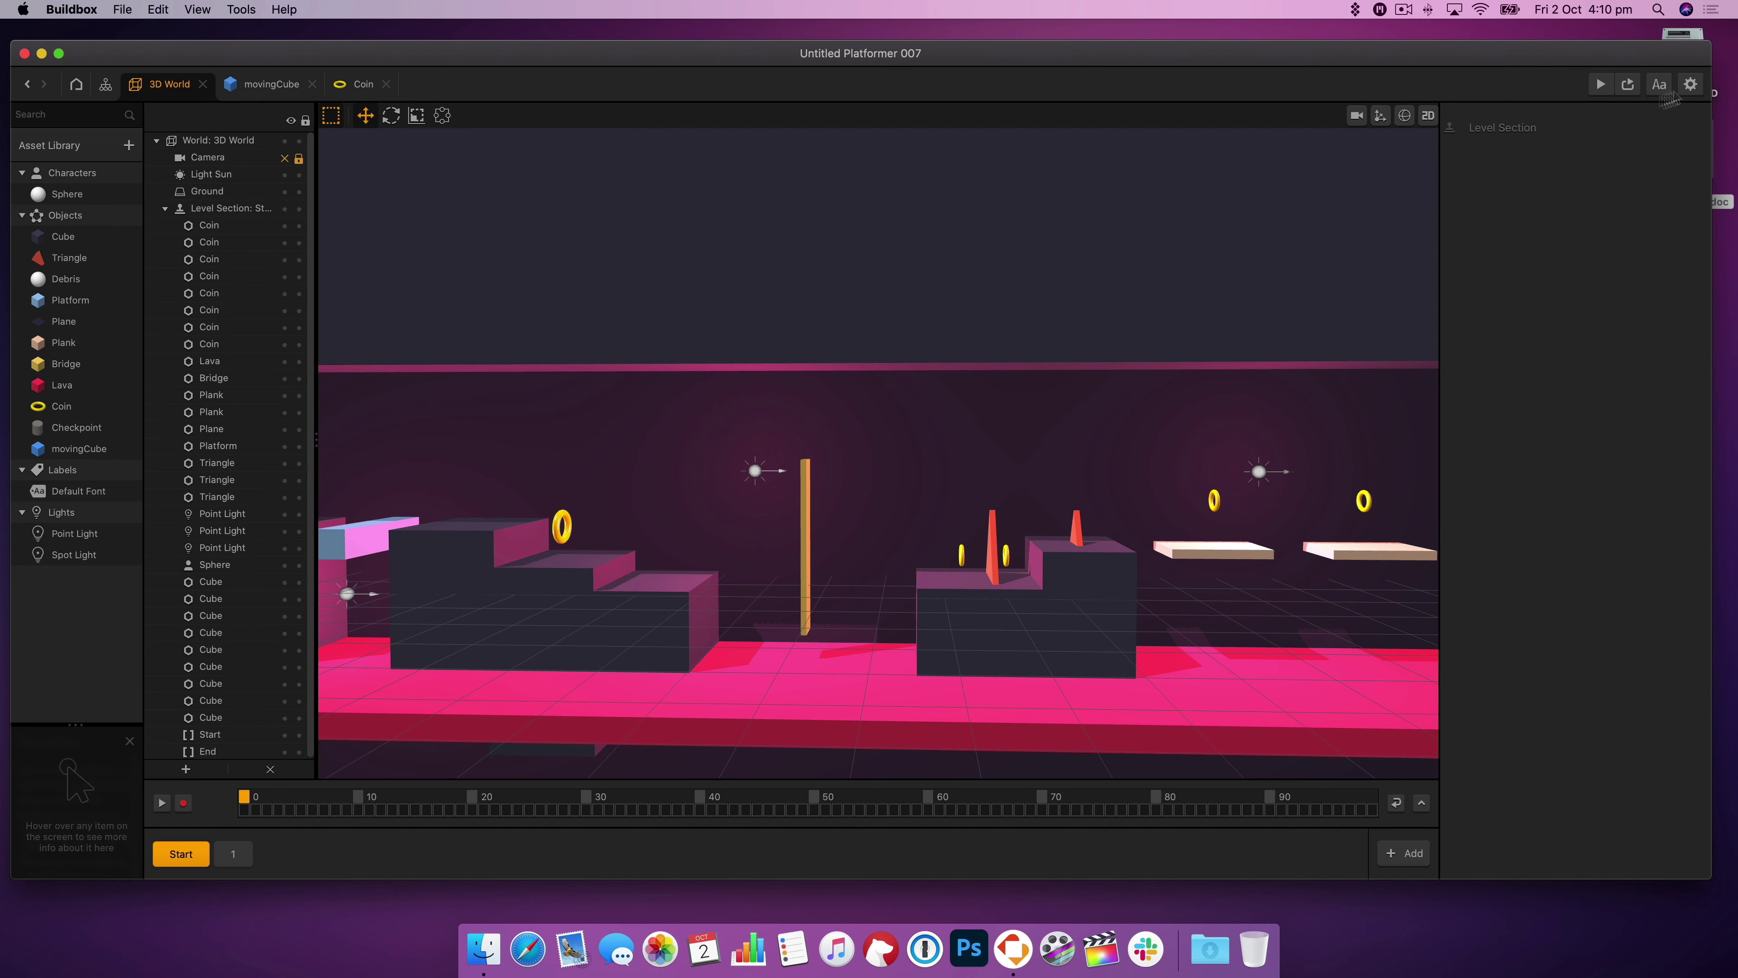
right_click_drag(674, 514, 710, 514)
left_click_drag(711, 513, 1079, 537)
right_click_drag(1079, 537, 1006, 537)
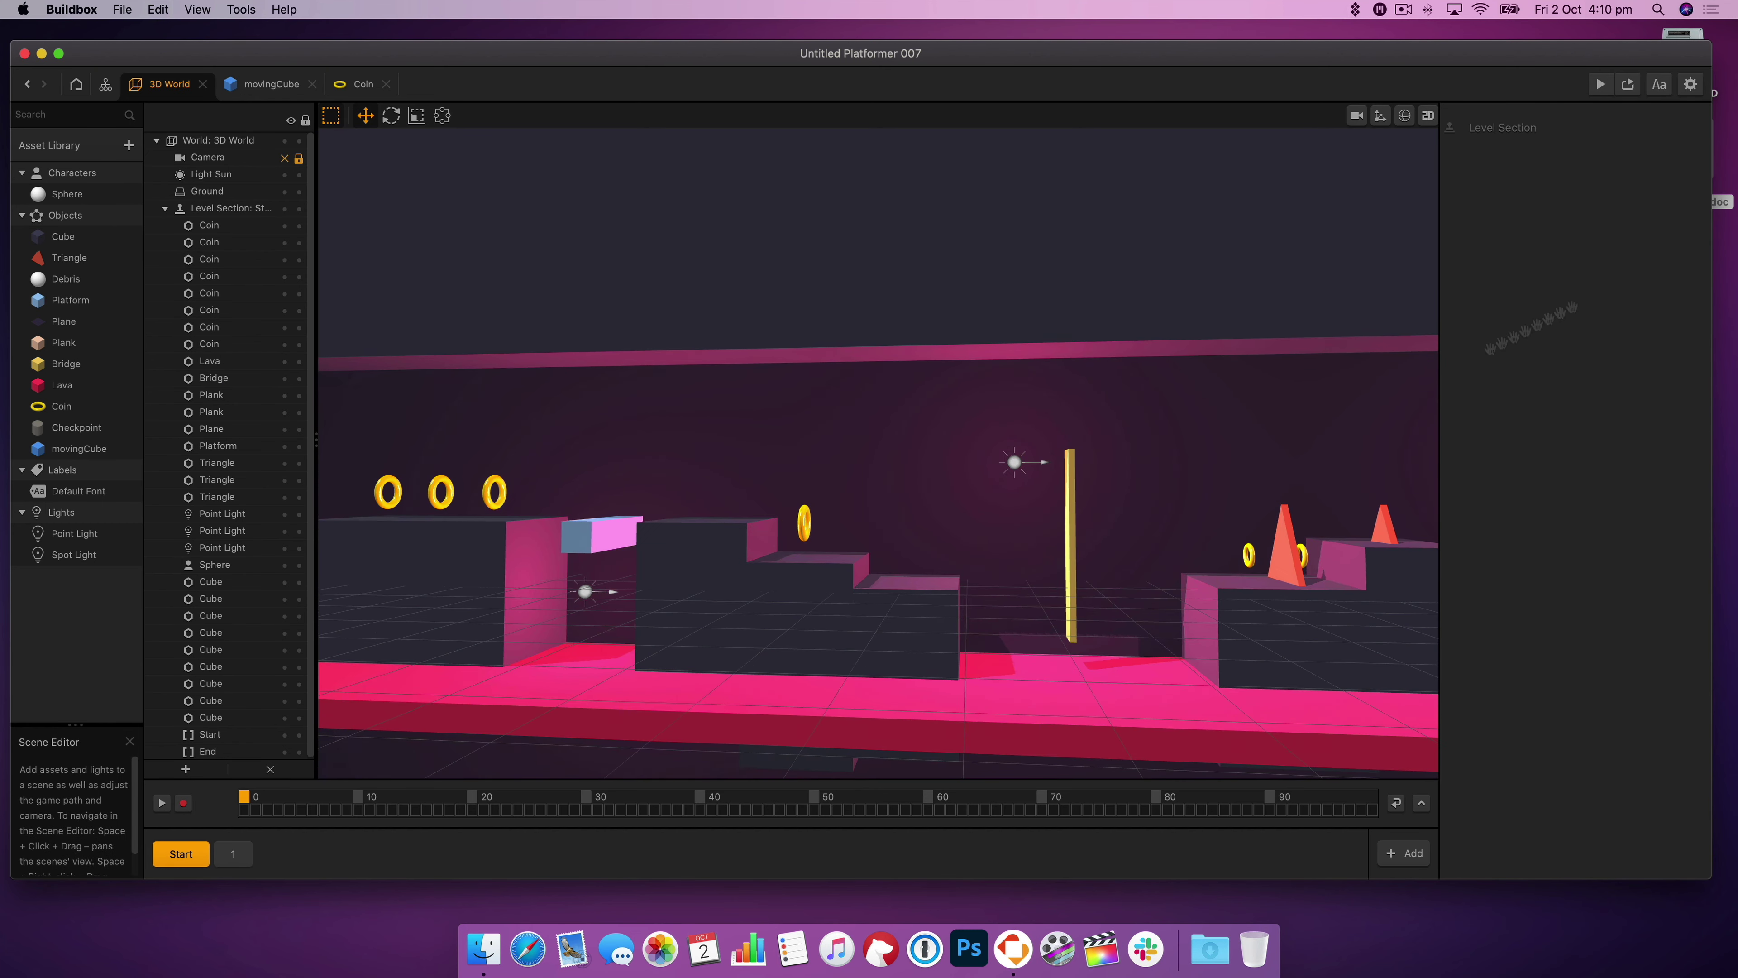
left_click(1599, 84)
left_click(910, 394)
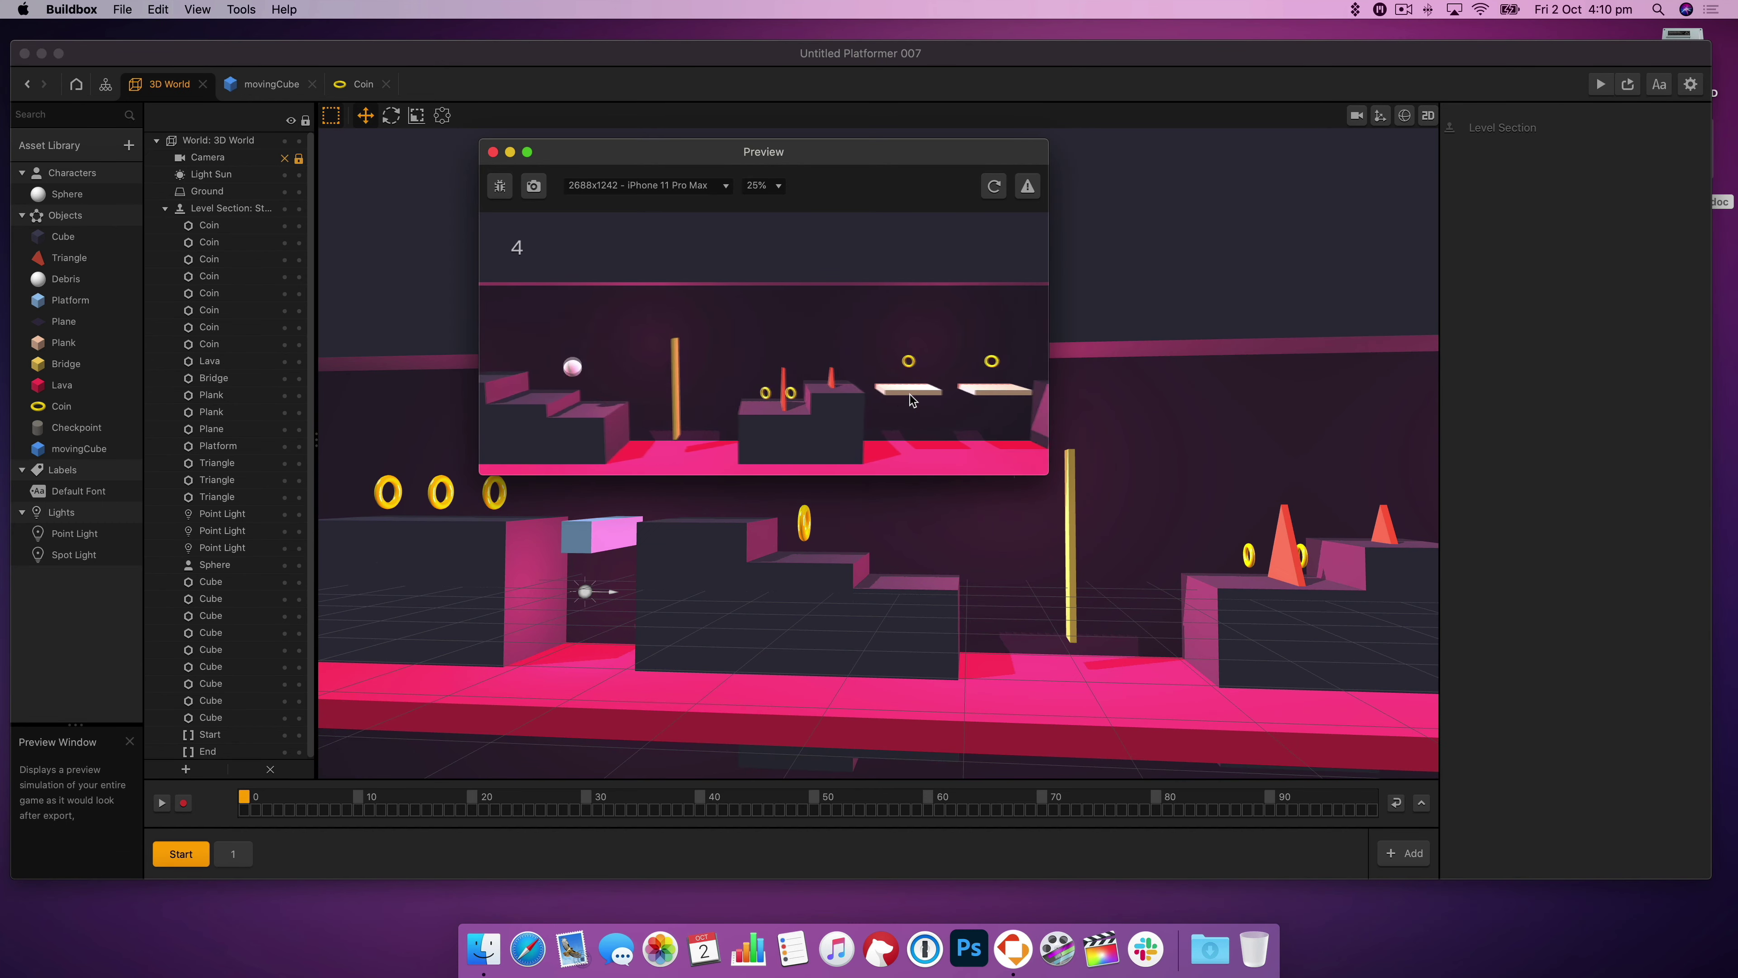
left_click(911, 393)
left_click(493, 153)
- Duplicate the highest stair cube and place the copy in front of the lower steps at about X 0.8, Y -2.8, Z -22.1
right_click_drag(711, 527, 776, 683)
left_click(741, 578)
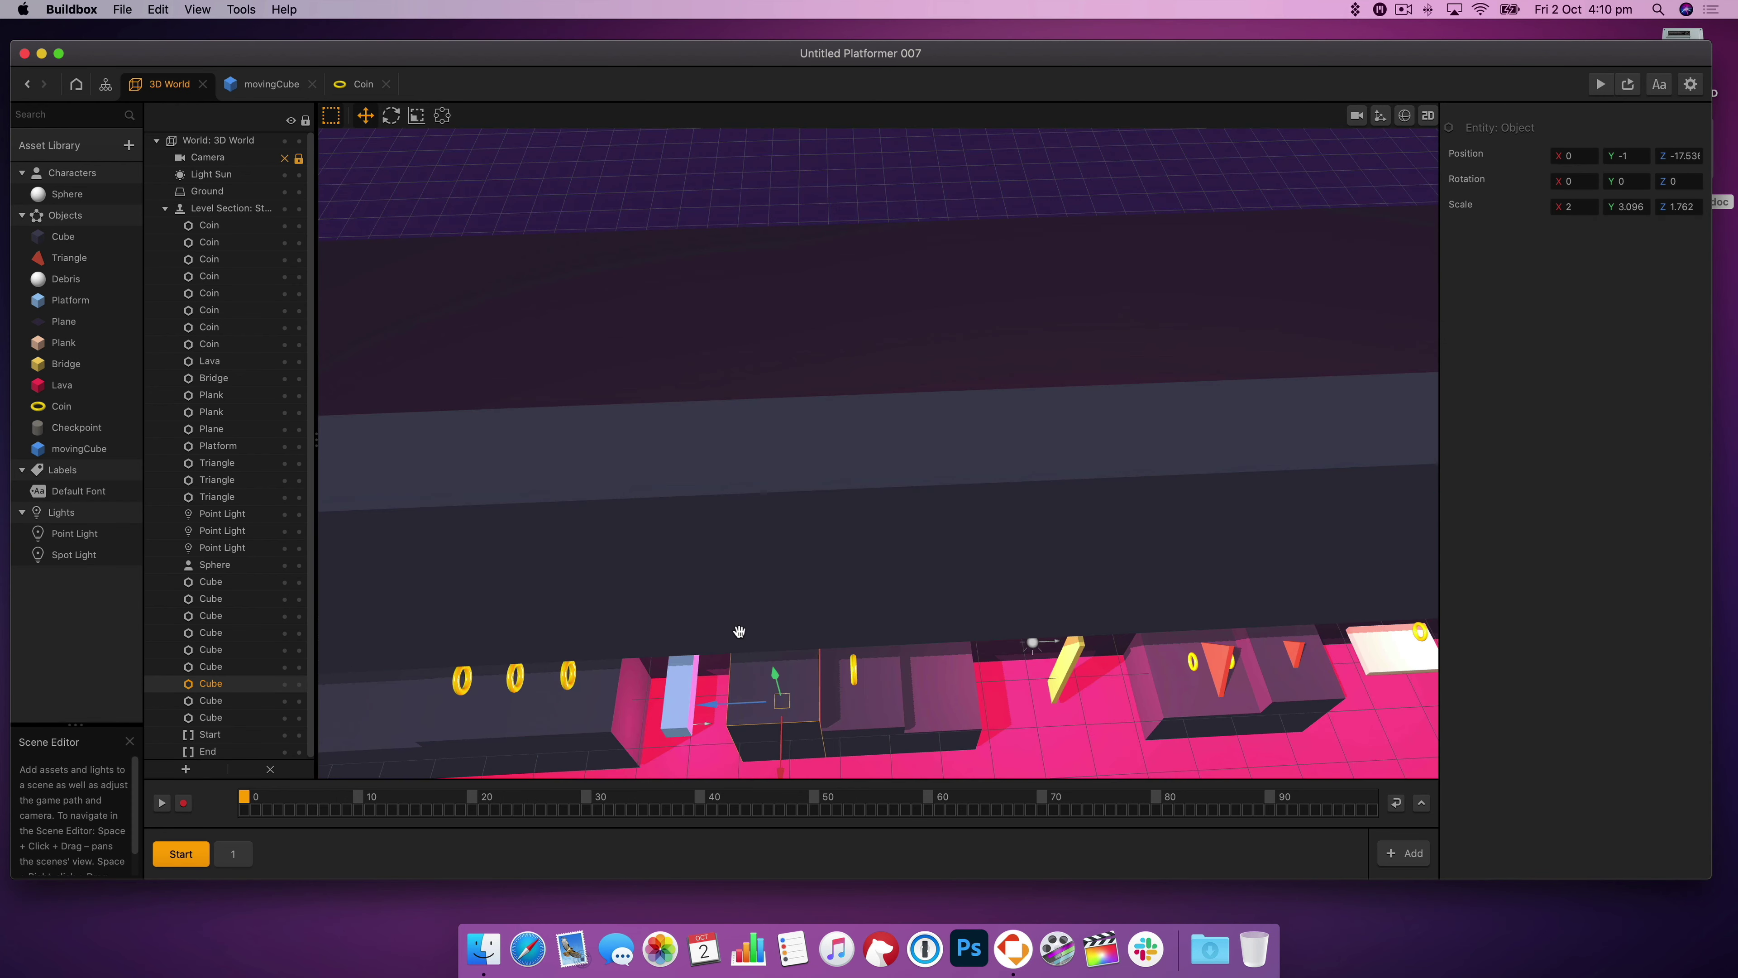
left_click_drag(776, 688, 780, 712, "alt")
right_click_drag(776, 698, 744, 566)
left_click_drag(732, 706, 816, 731)
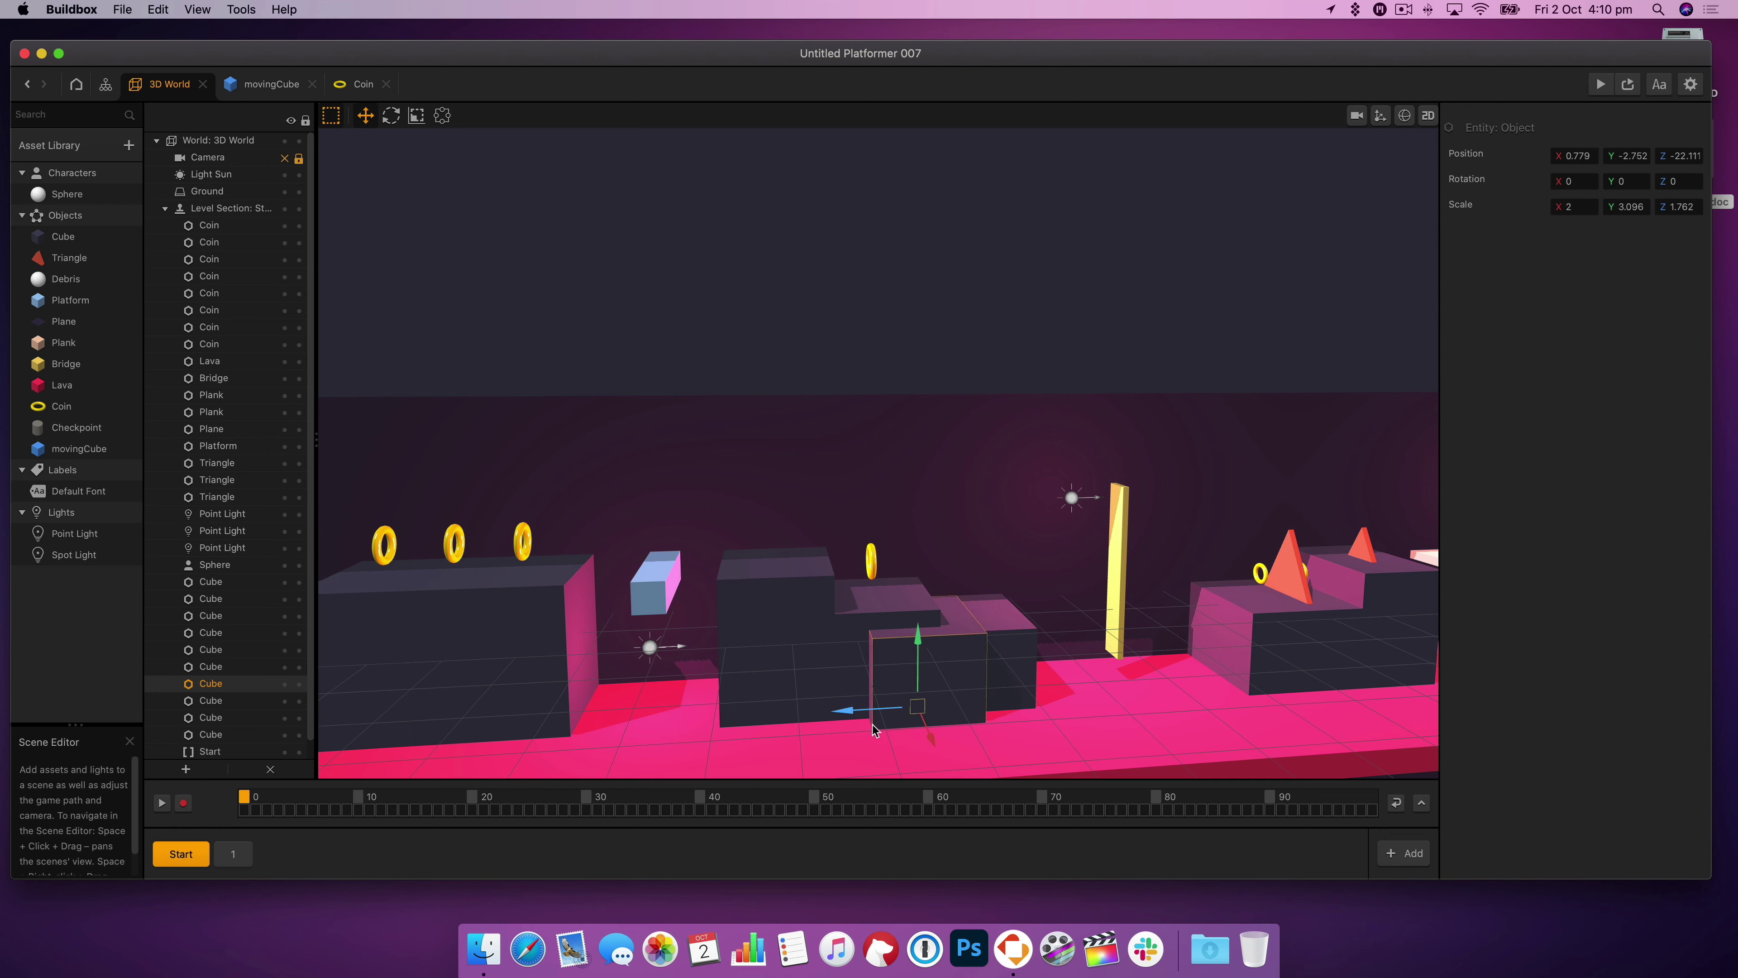
- Copy the front cube to about X 0.6, Y -1.9, Z -19.6, shift the first copy to X 1.17, Y -2.59, and preview the level
right_click_drag(873, 724, 884, 670)
left_click_drag(857, 638, 748, 677, "alt")
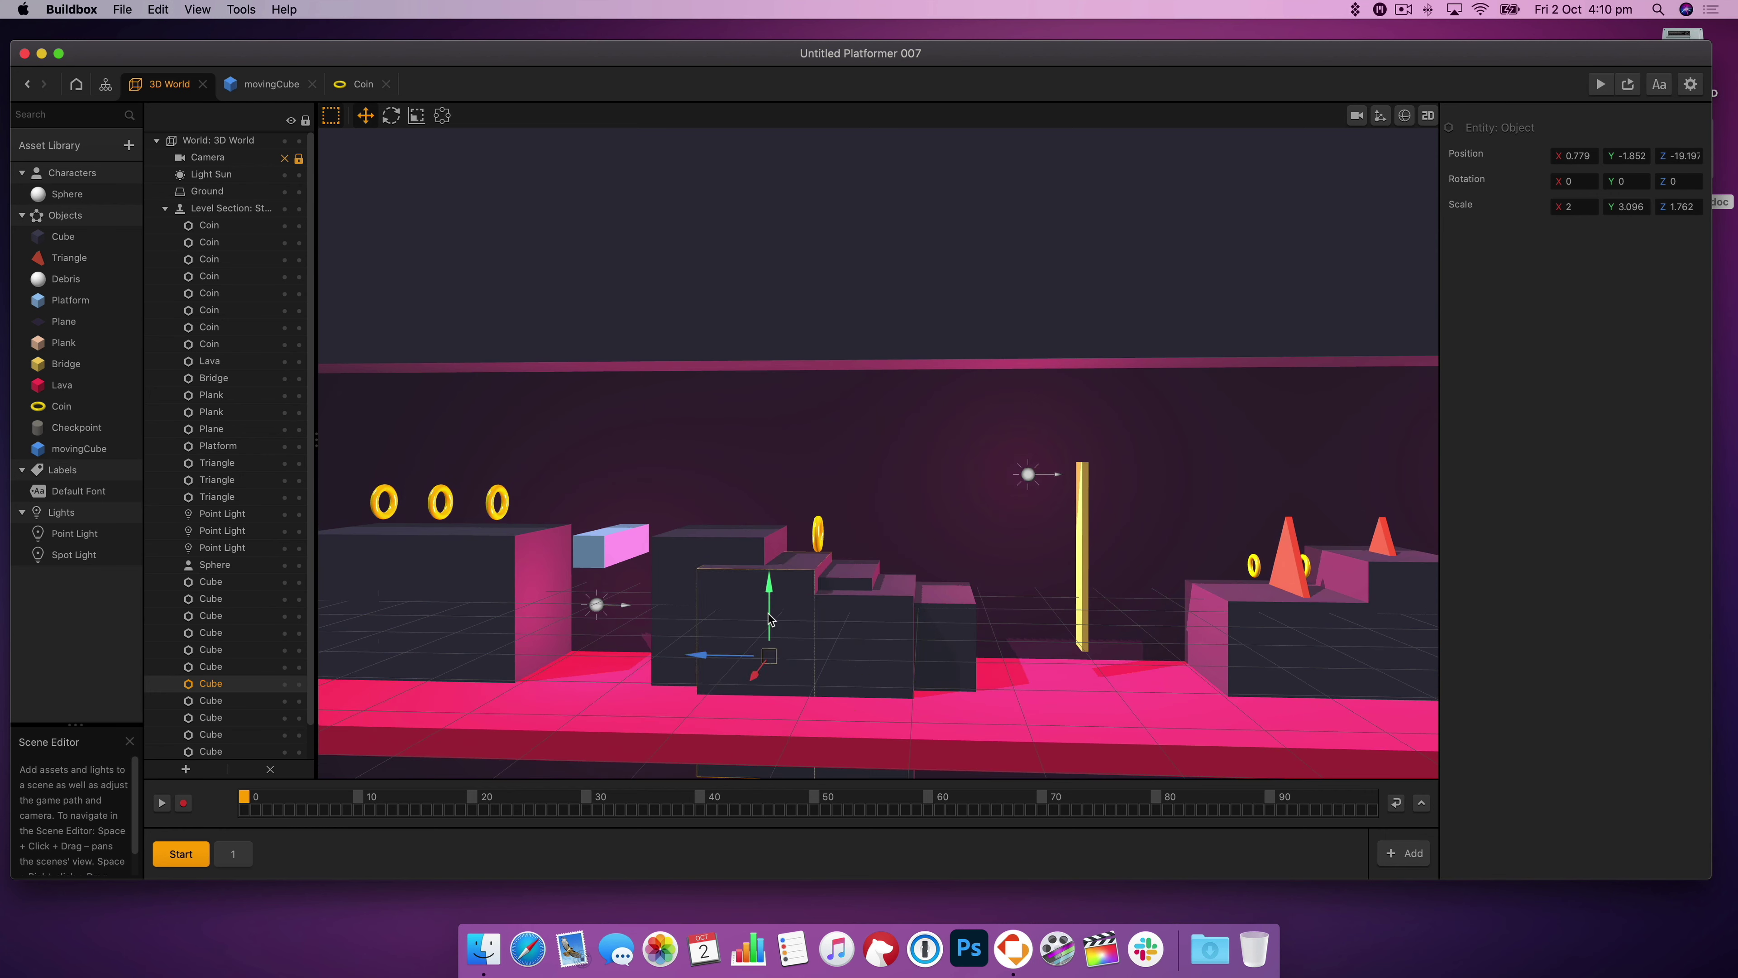
left_click(882, 677)
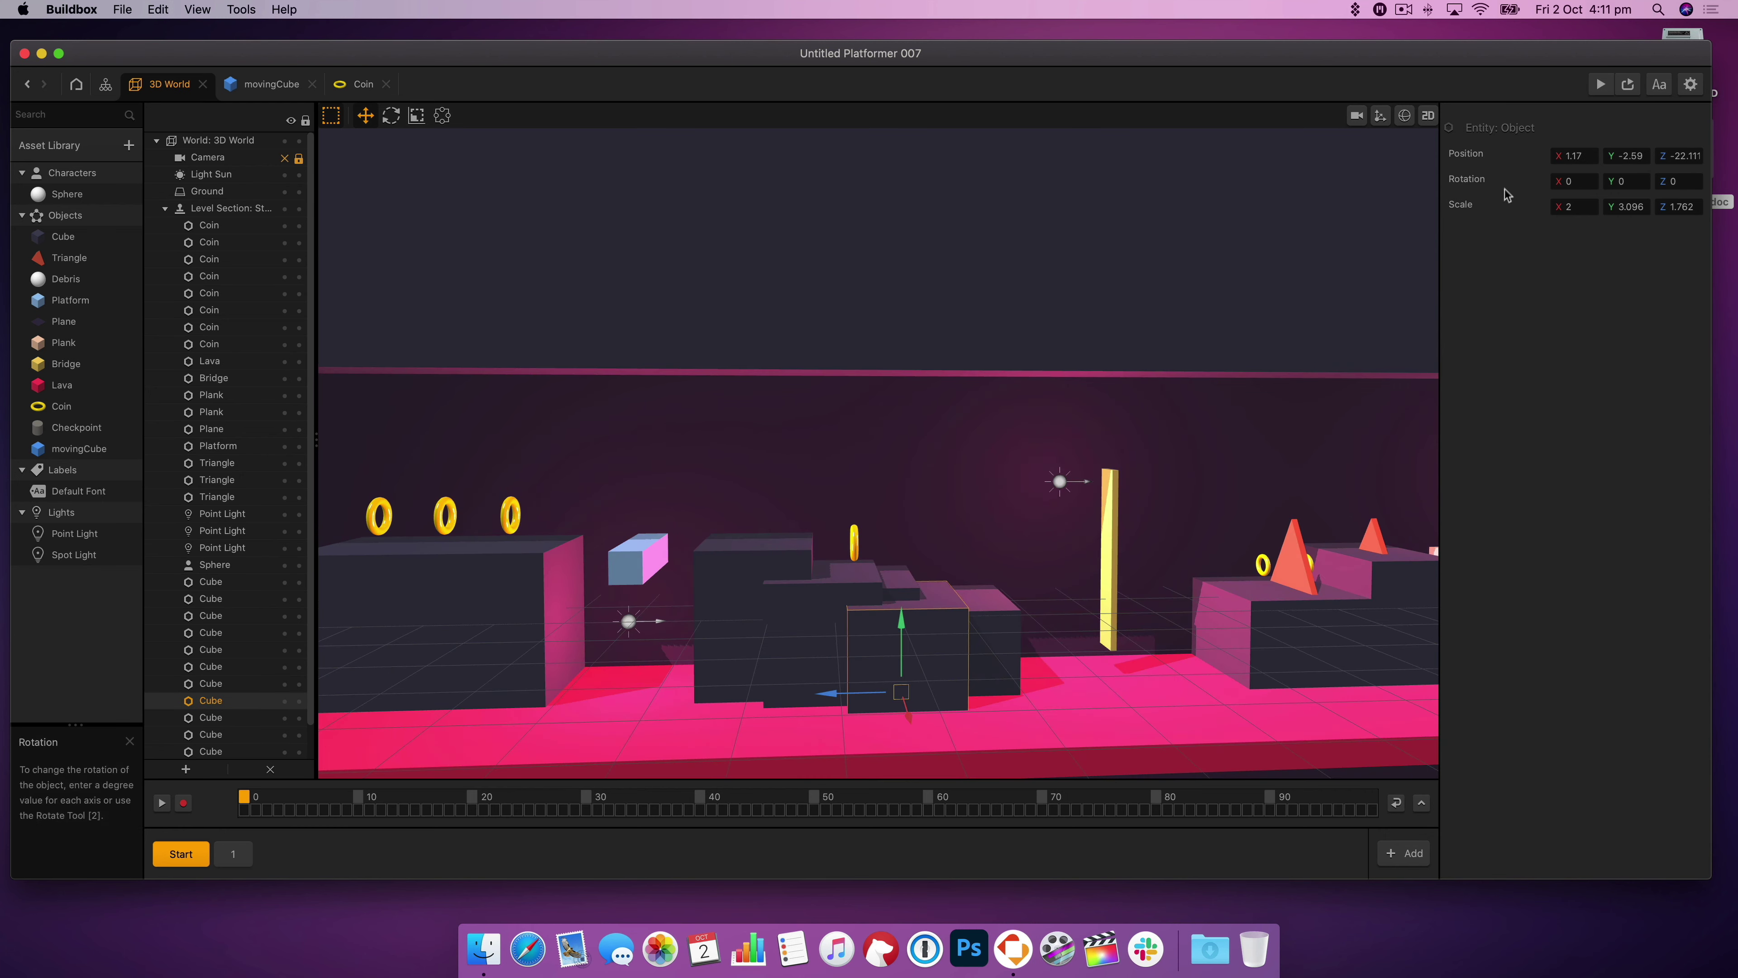
left_click(1600, 84)
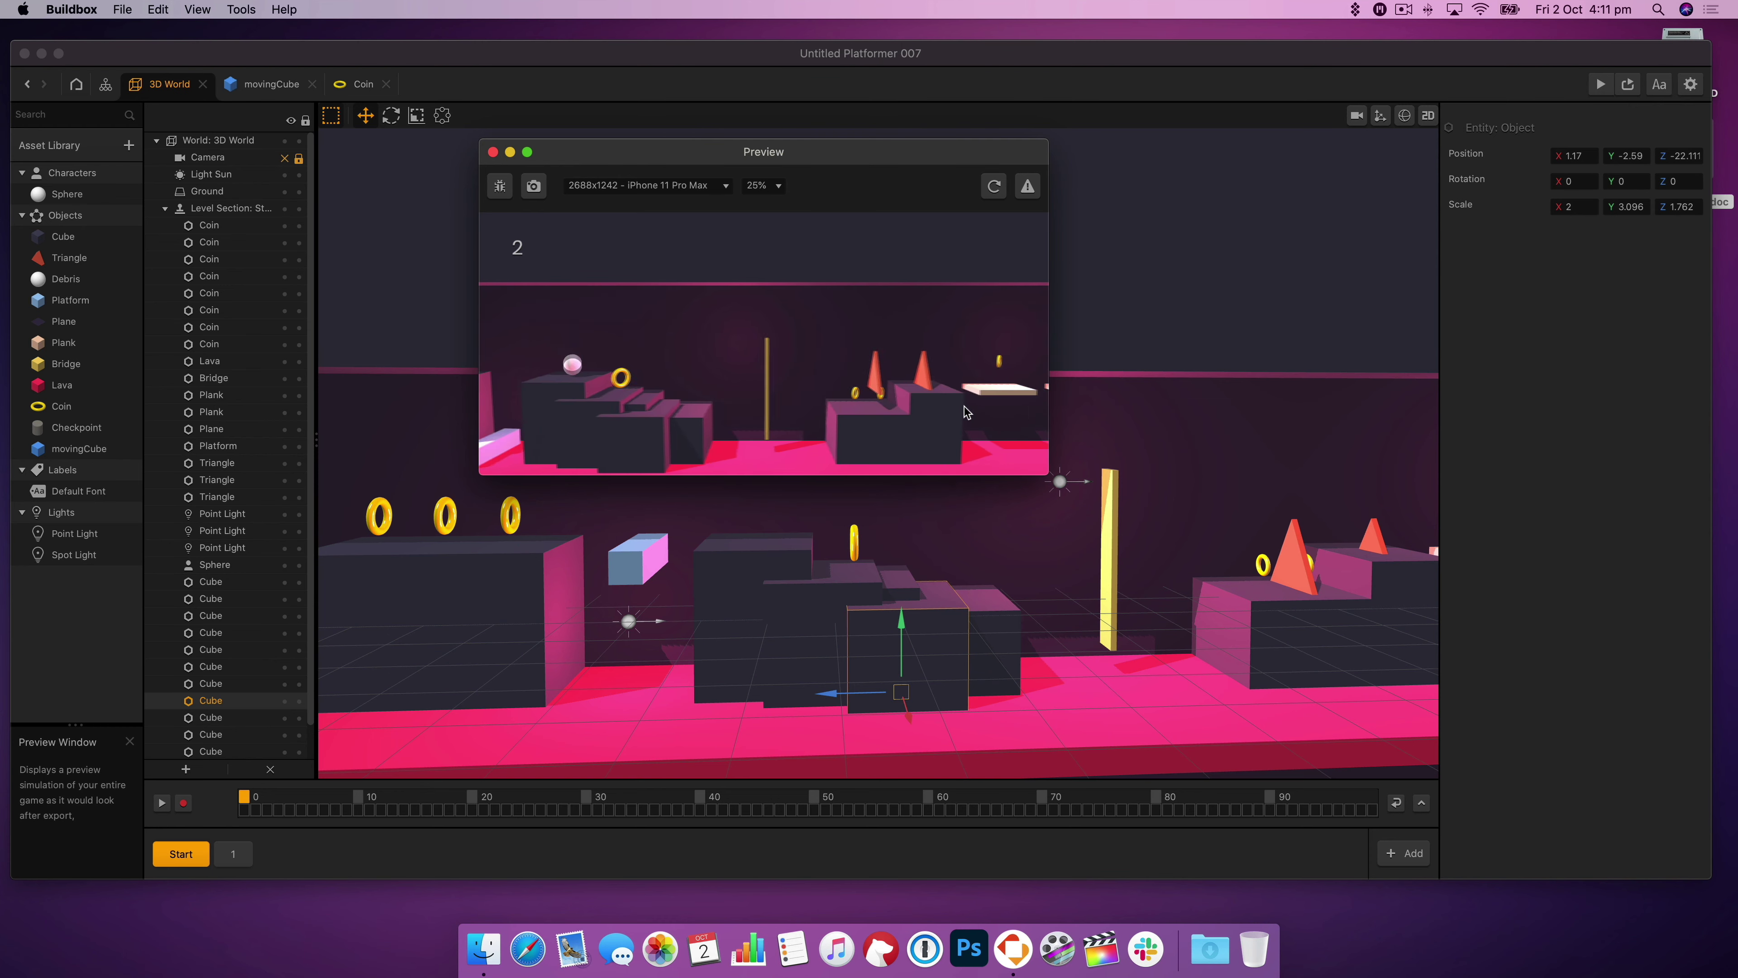
- Replace the two cubes jutting out in front with intermediate steps inside the stairs, the lower one at X 0, Y -2.721, Z -22.83
left_click(909, 654)
left_click(818, 609)
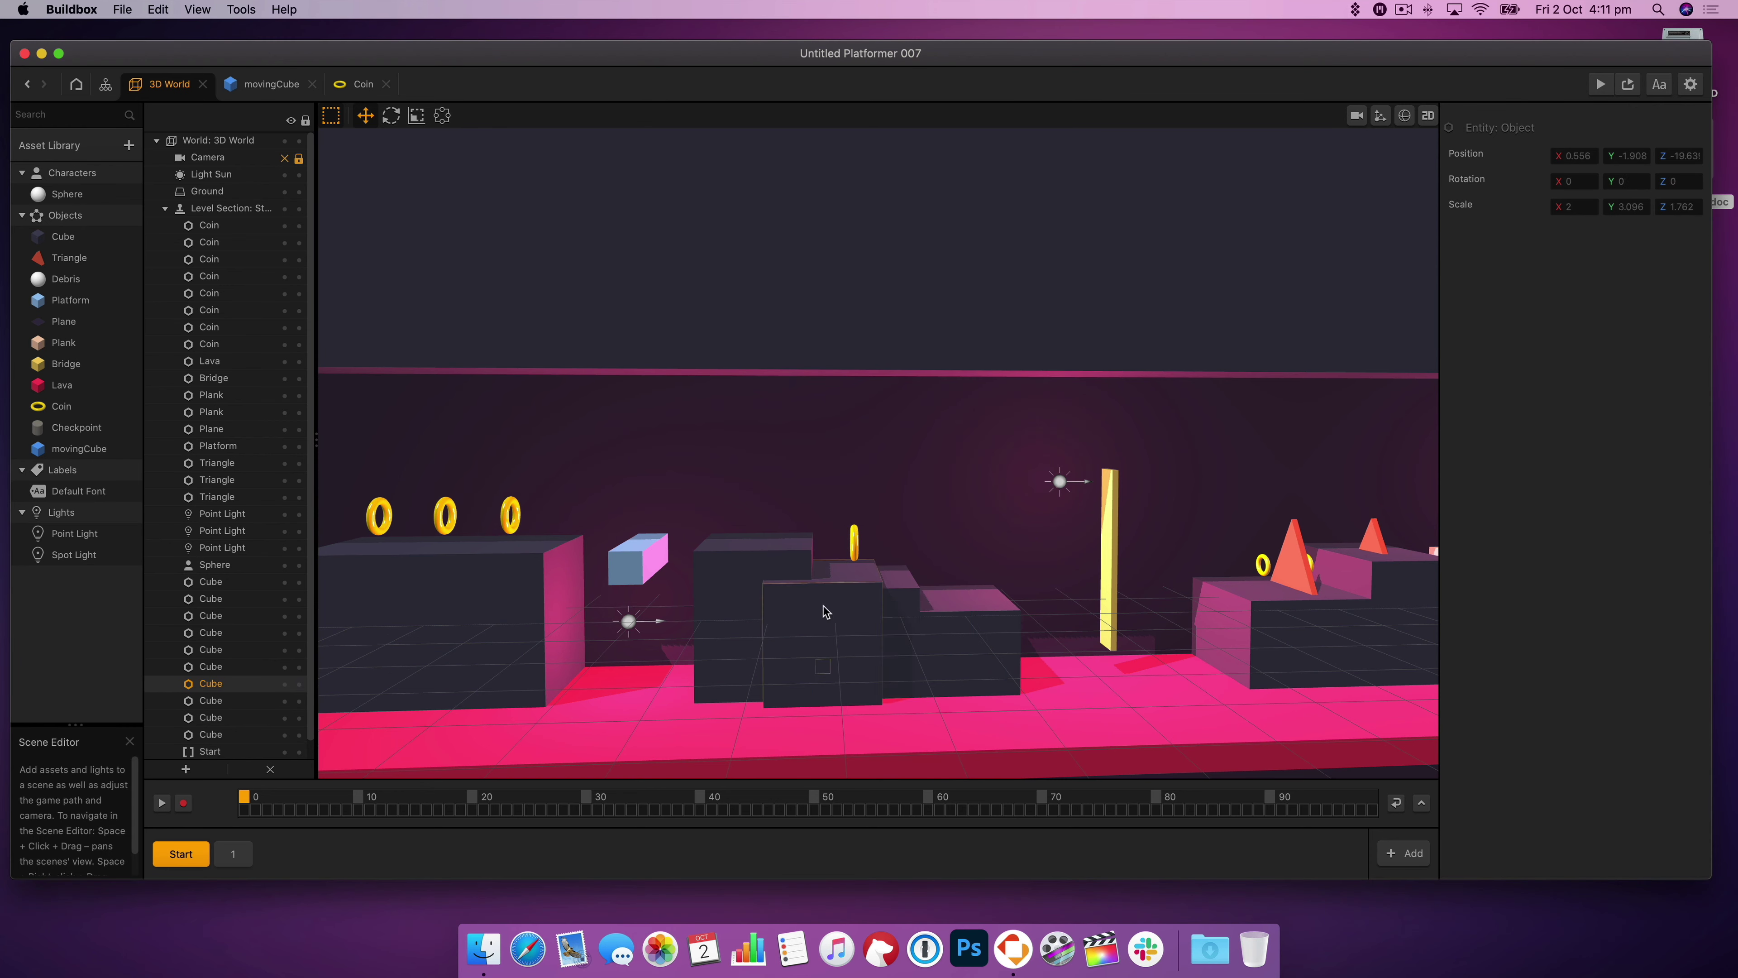
left_click(921, 647)
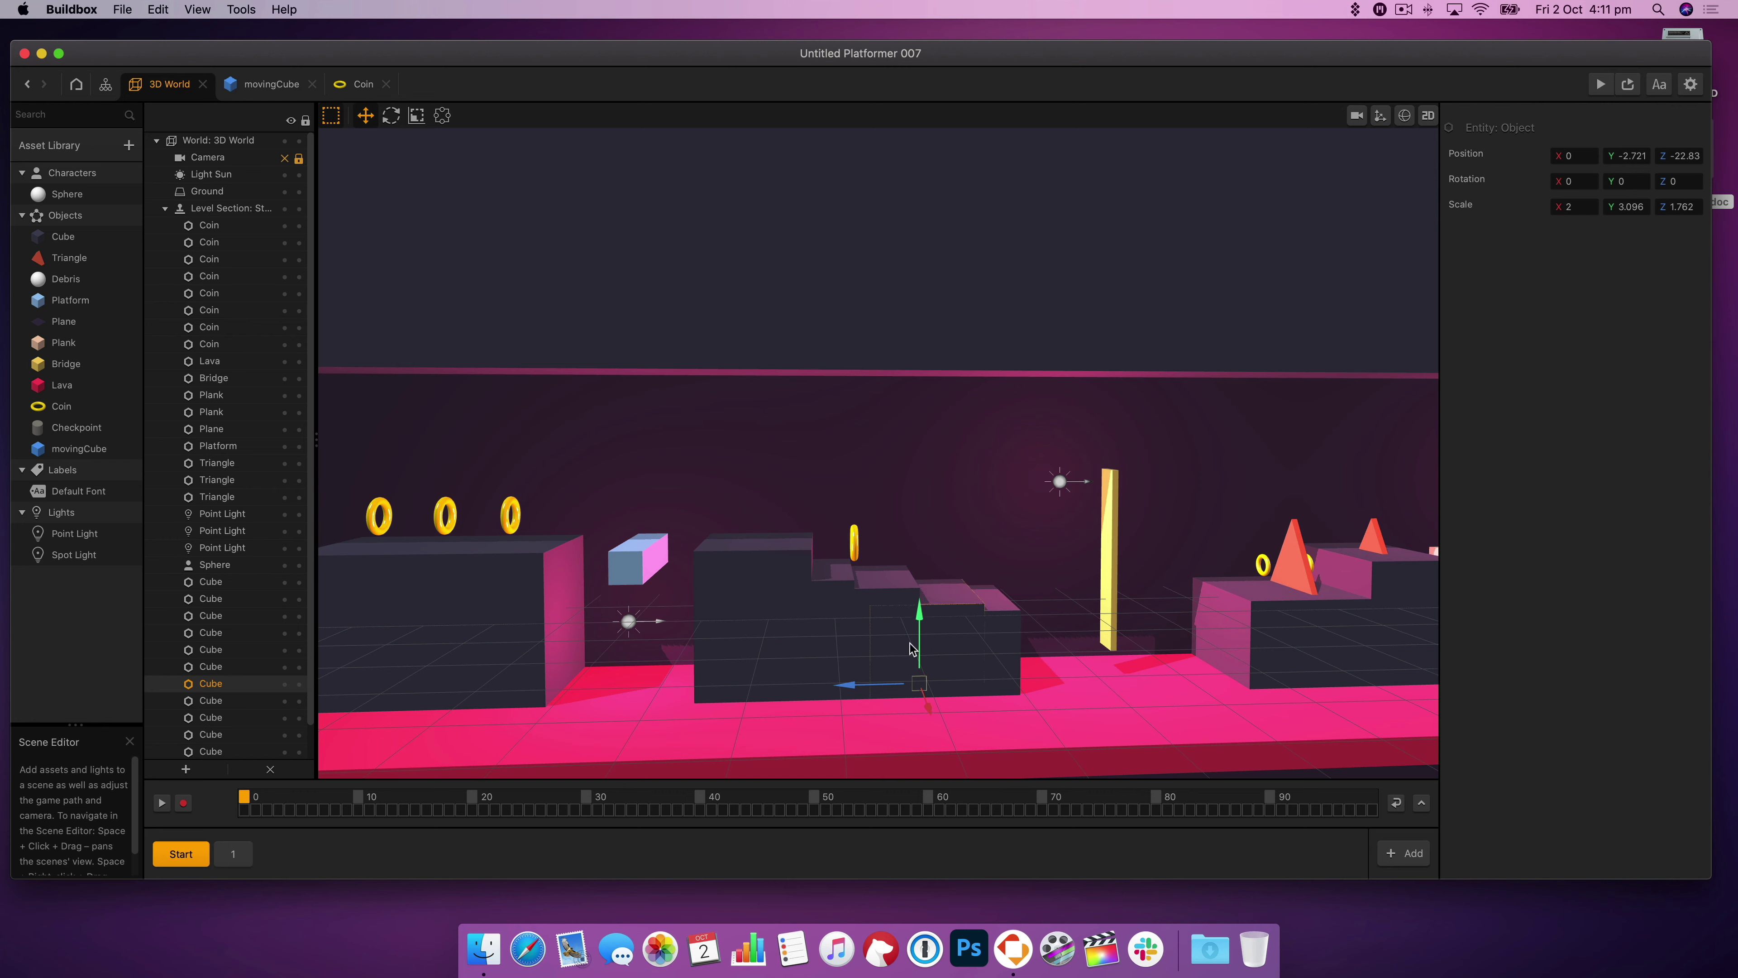
- Raise the lower intermediate step into a ceiling block at about Y 9.9 with a Z scale of about 6.1, and test it in the preview
left_click(885, 699)
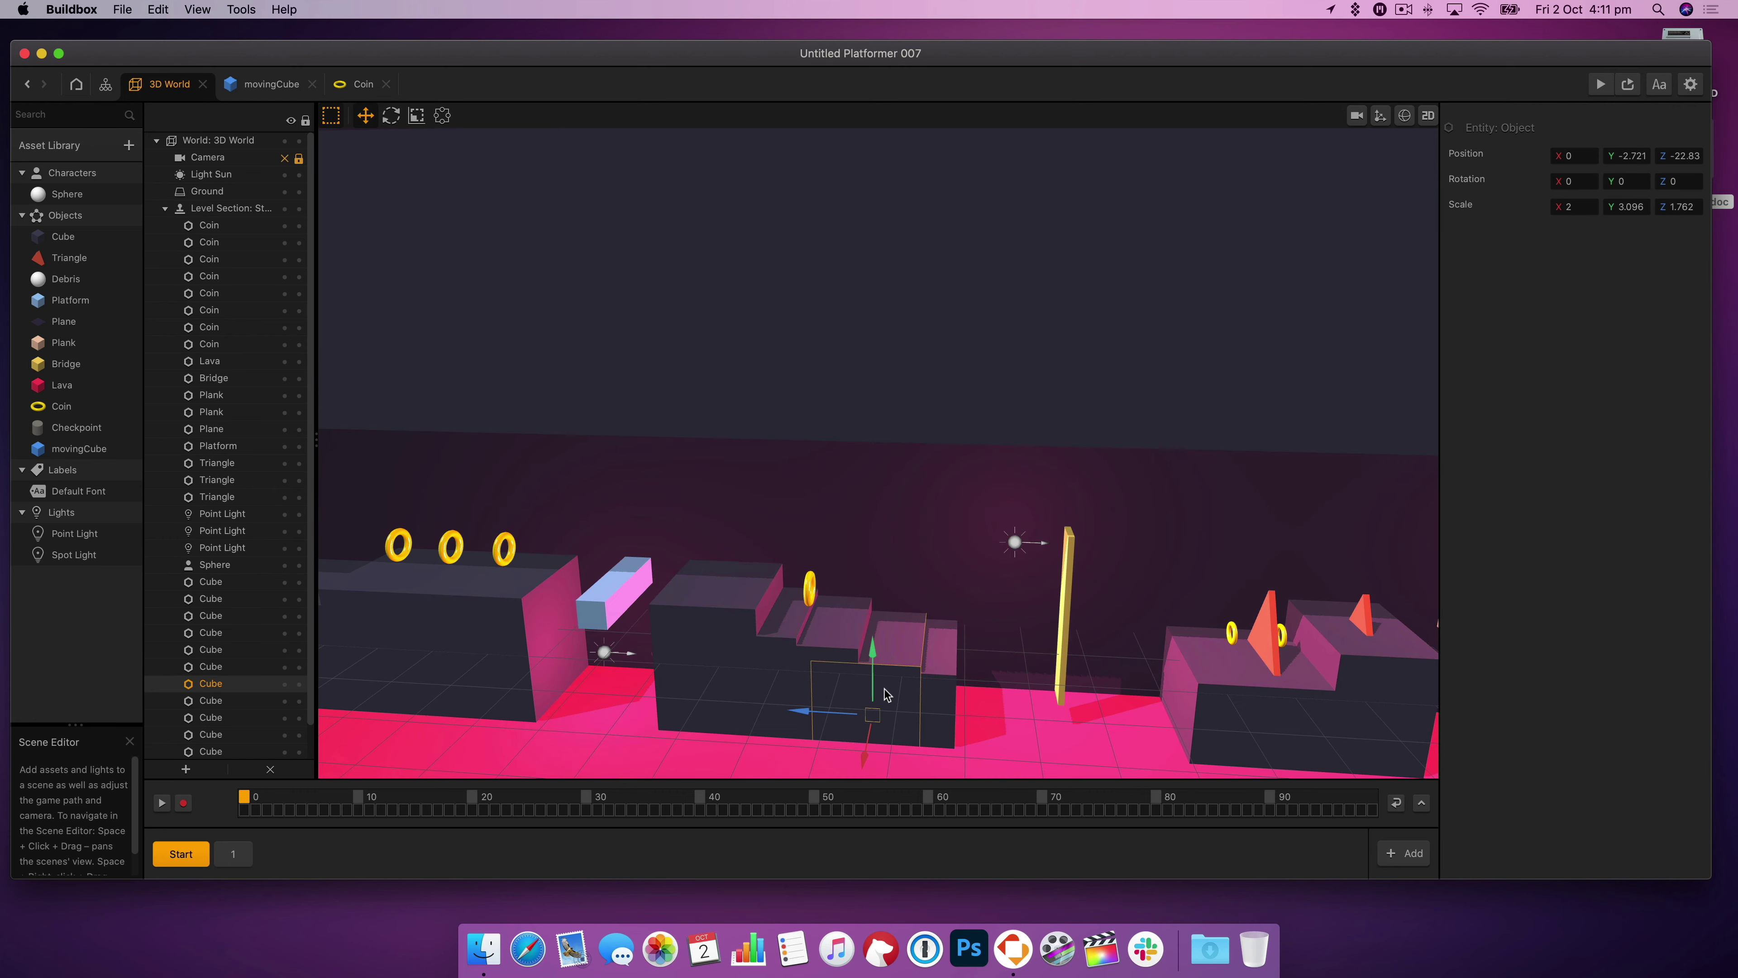
left_click_drag(885, 699, 687, 286)
key("r")
key("w")
left_click_drag(902, 276, 903, 277)
left_click(1601, 84)
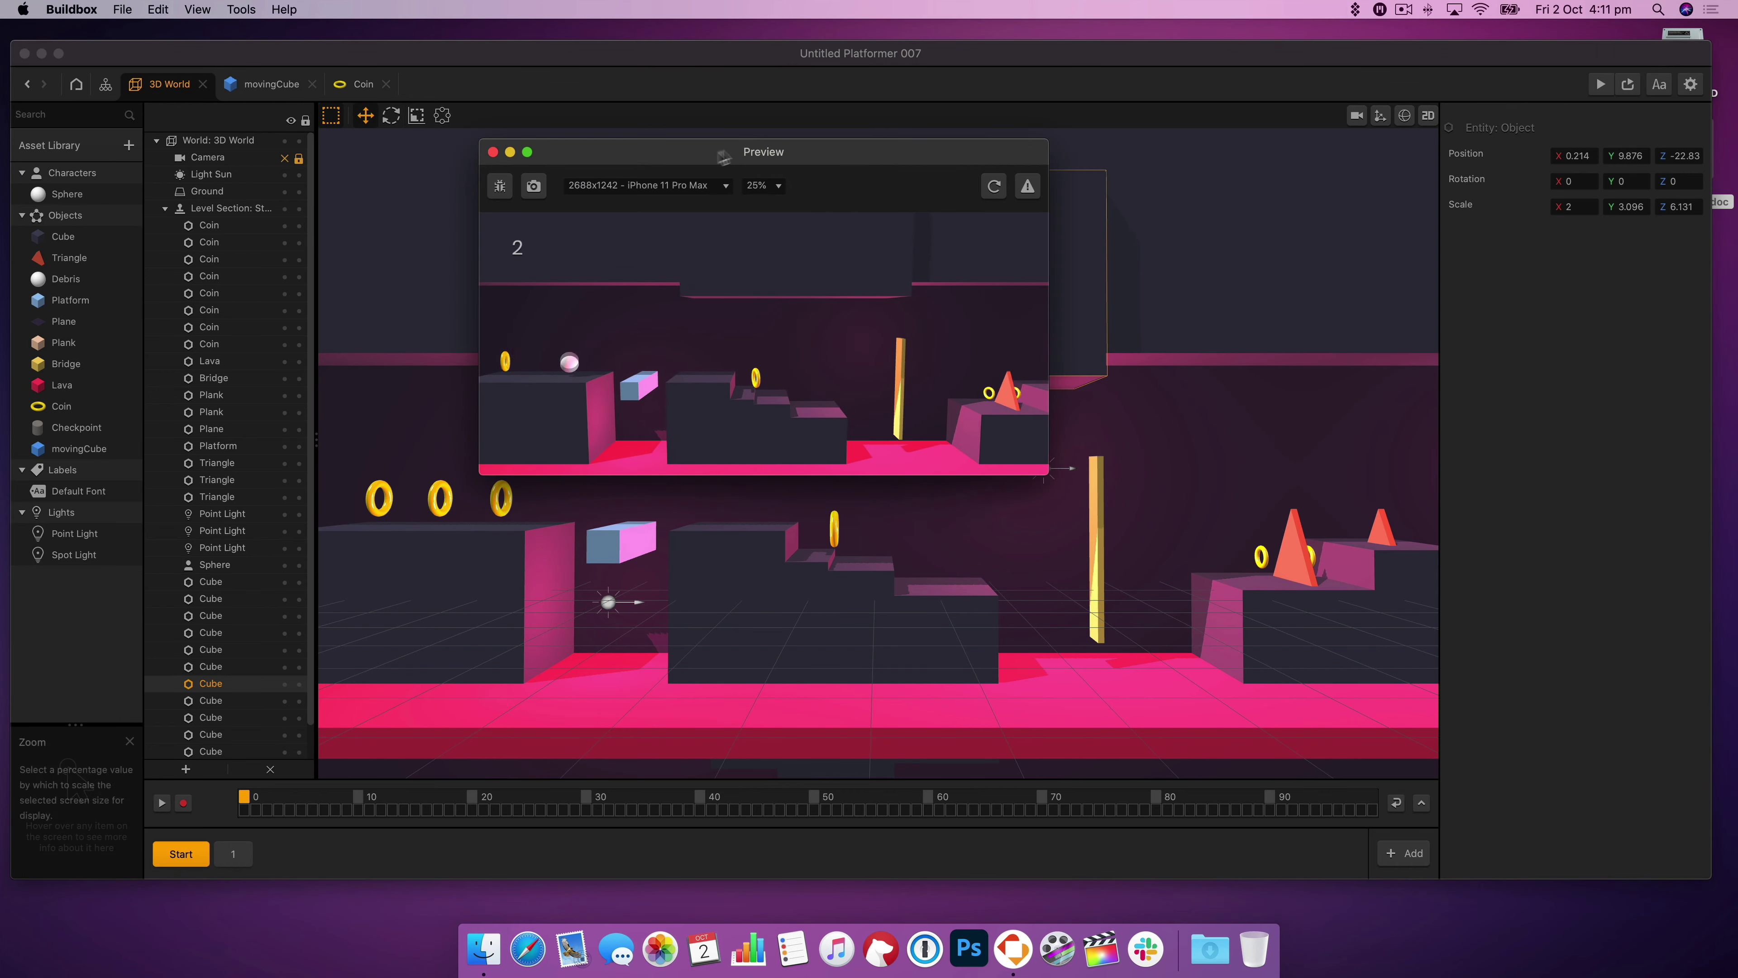
- Delete the ceiling block and the spare low cube inside the stairs at Y -2.887, Z -18.83
left_click_drag(722, 158, 1320, 448)
left_click_drag(903, 276, 1281, 373)
left_click(398, 119)
key("super+z")
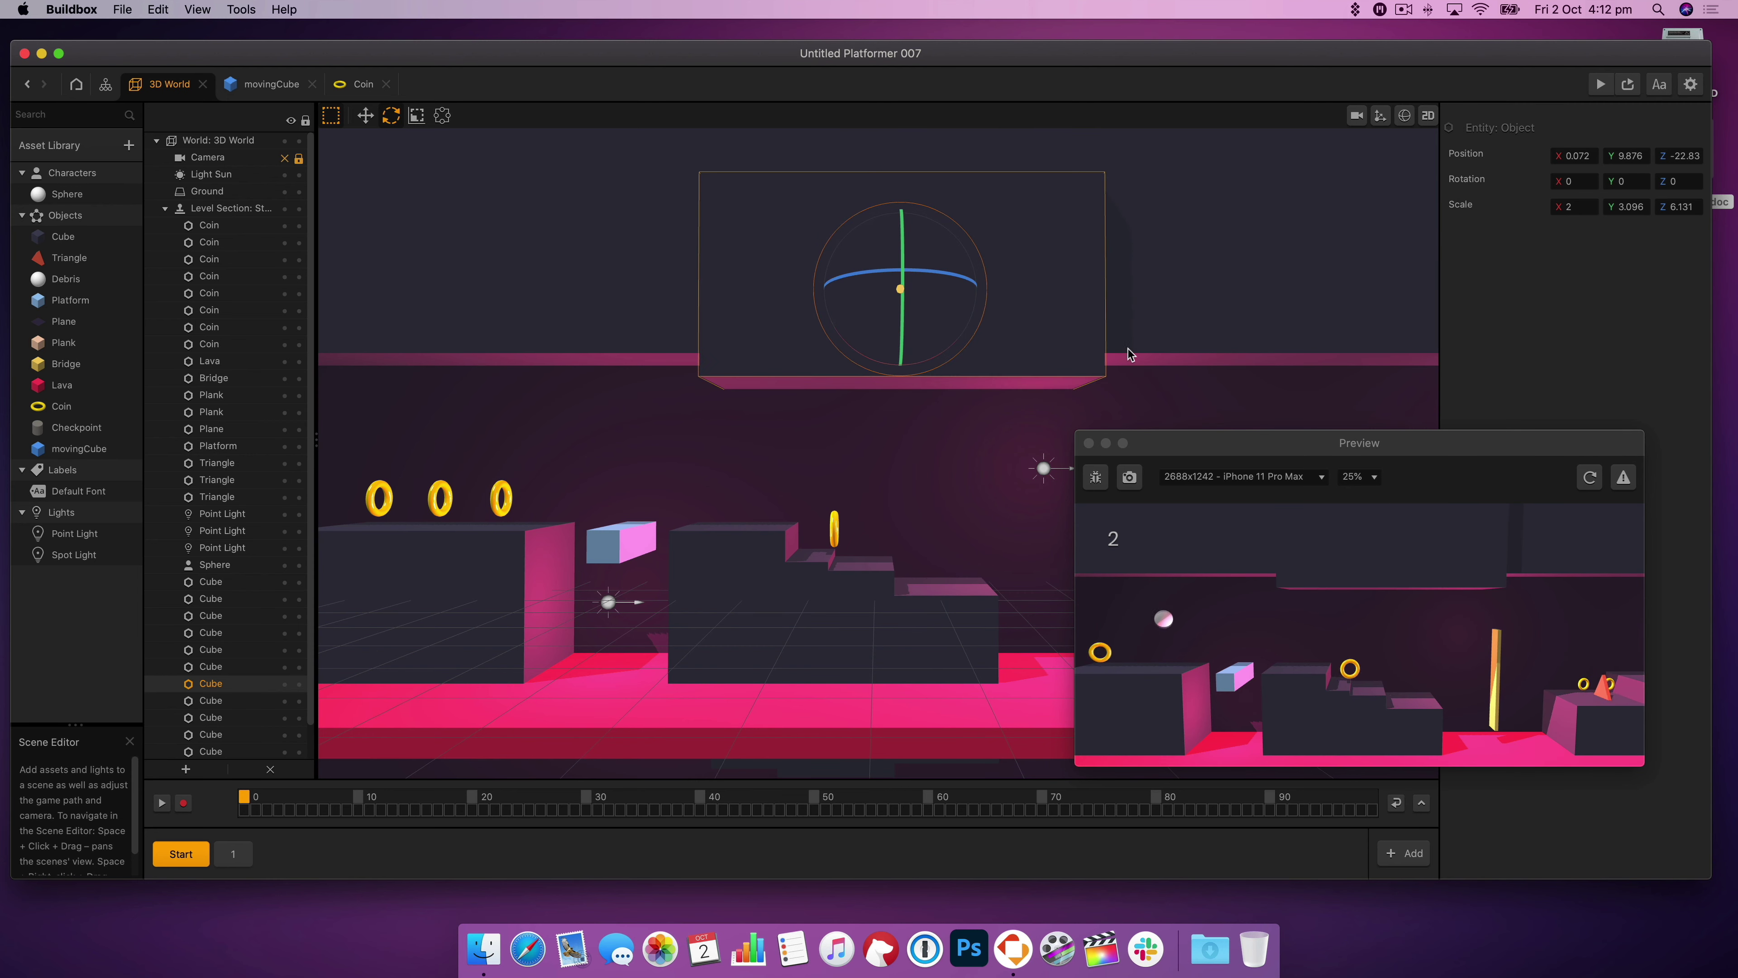
key("Delete")
left_click(819, 574)
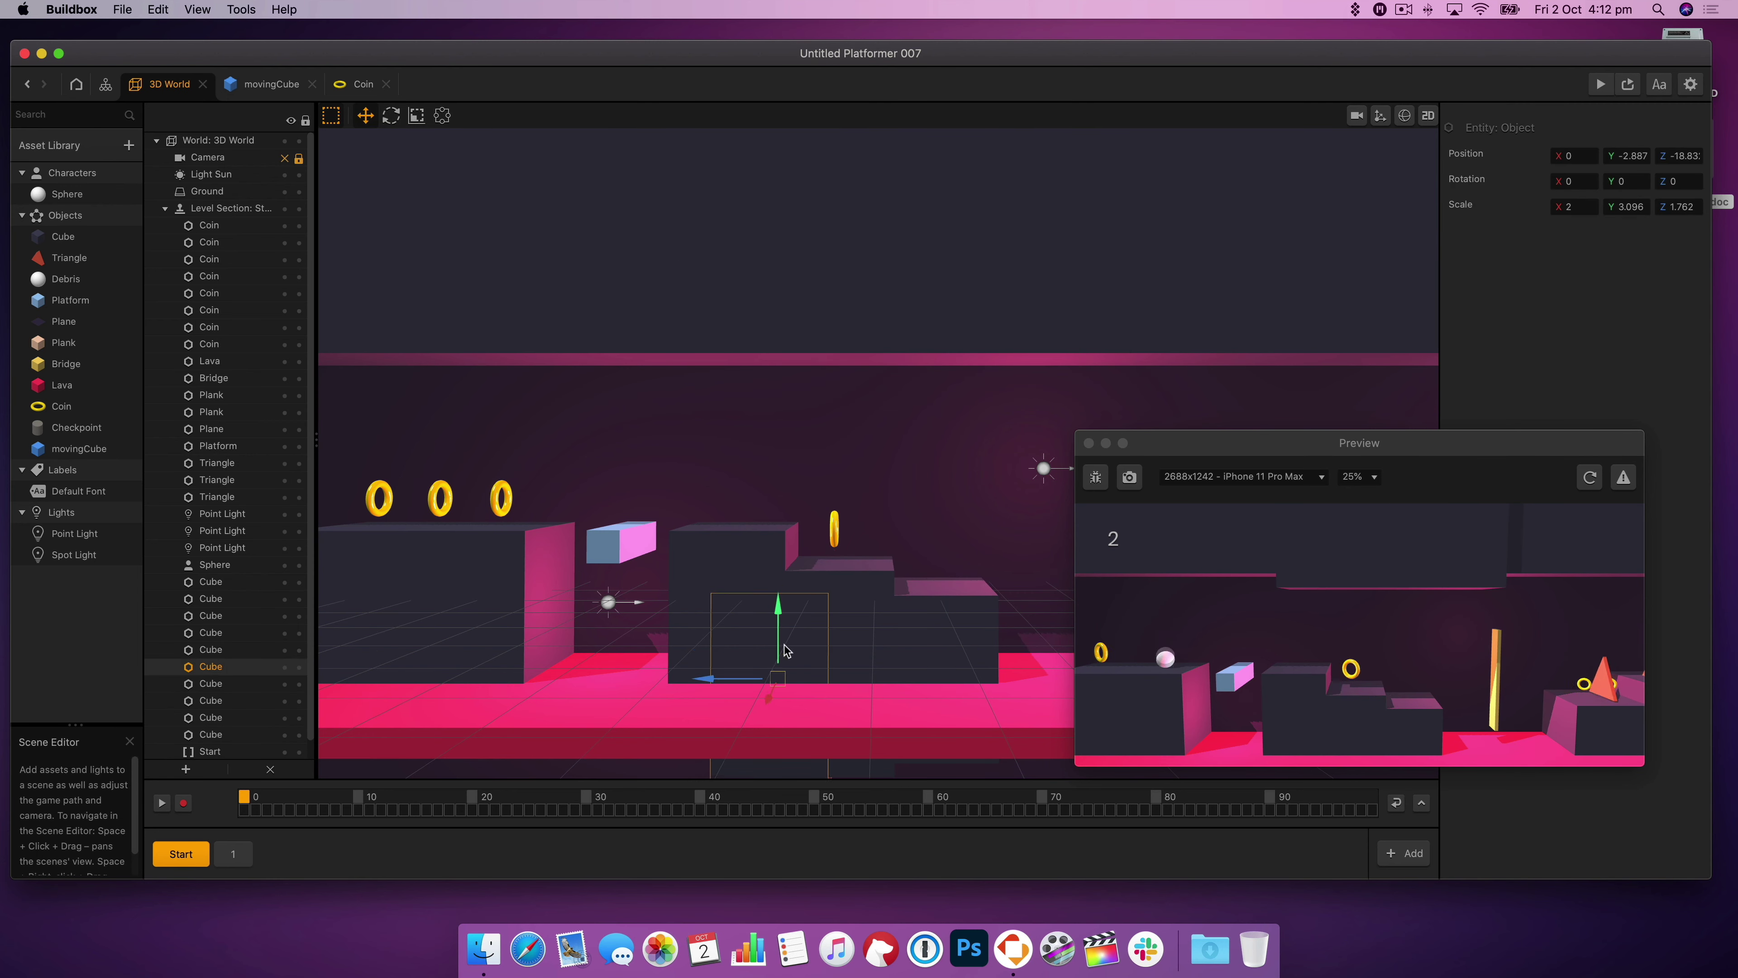
key("Delete")
- Open the Game Over screen from the project's scene map and save the project, accepting the 3.3.4 format
scroll(765, 705, "left", 3)
left_click(608, 627)
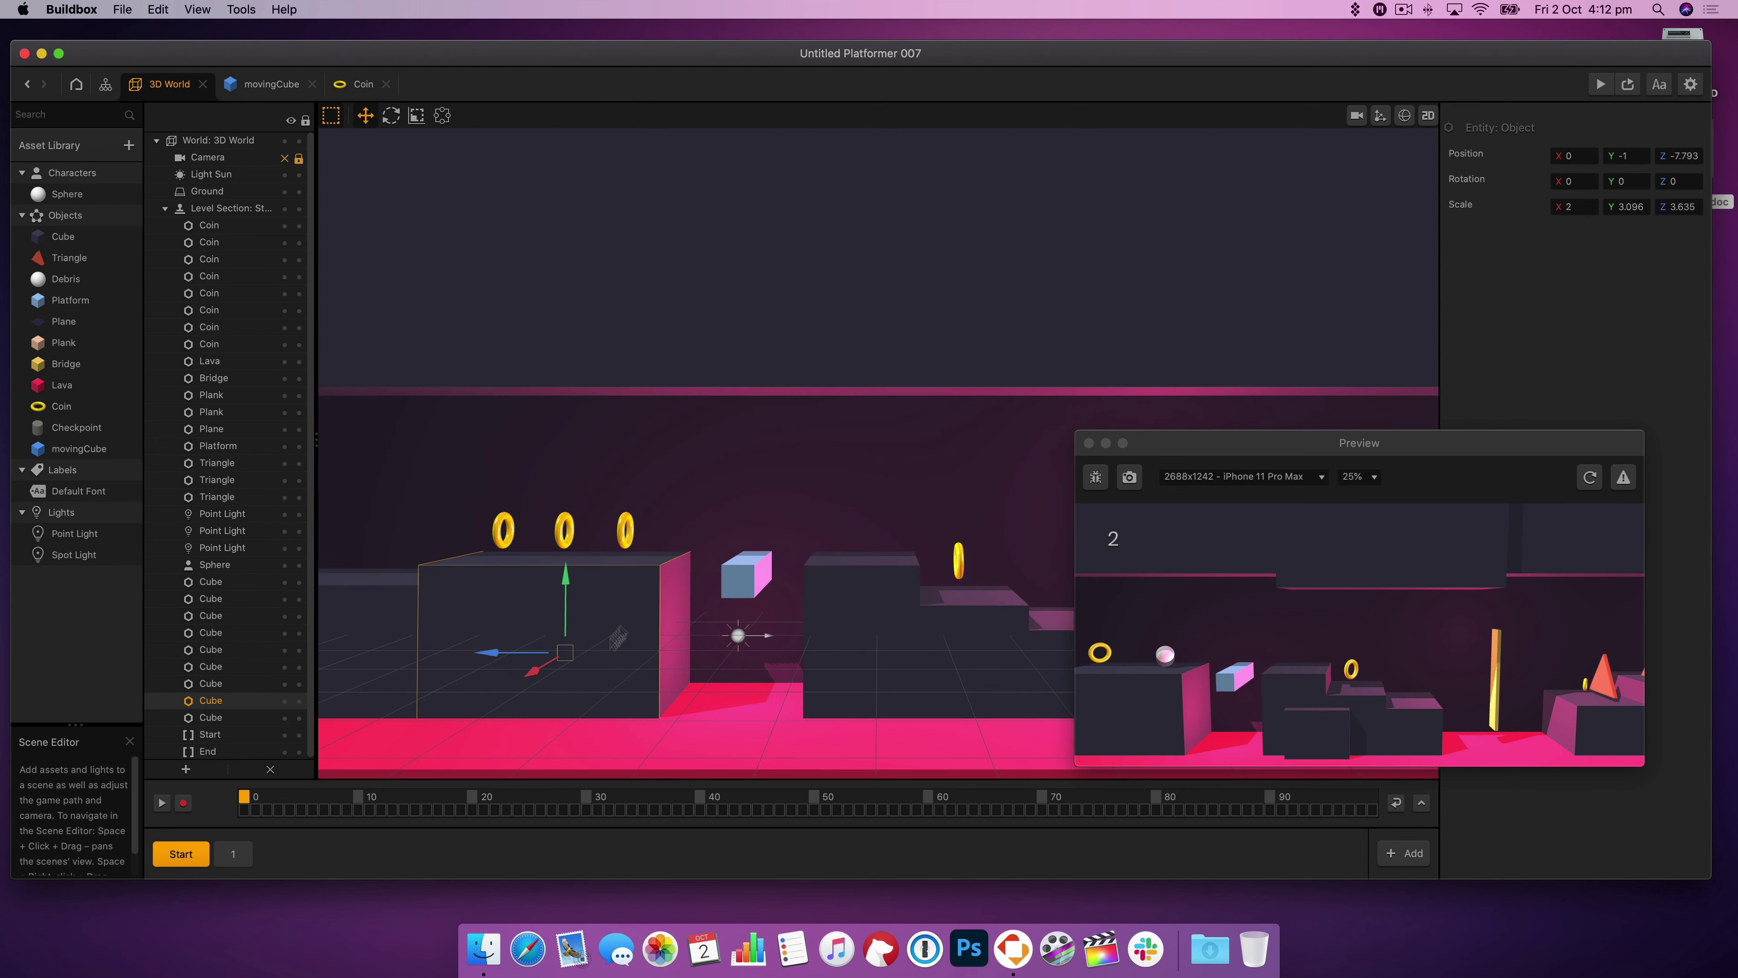
left_click(886, 598)
scroll(885, 598, "right", 5)
left_click(1096, 481)
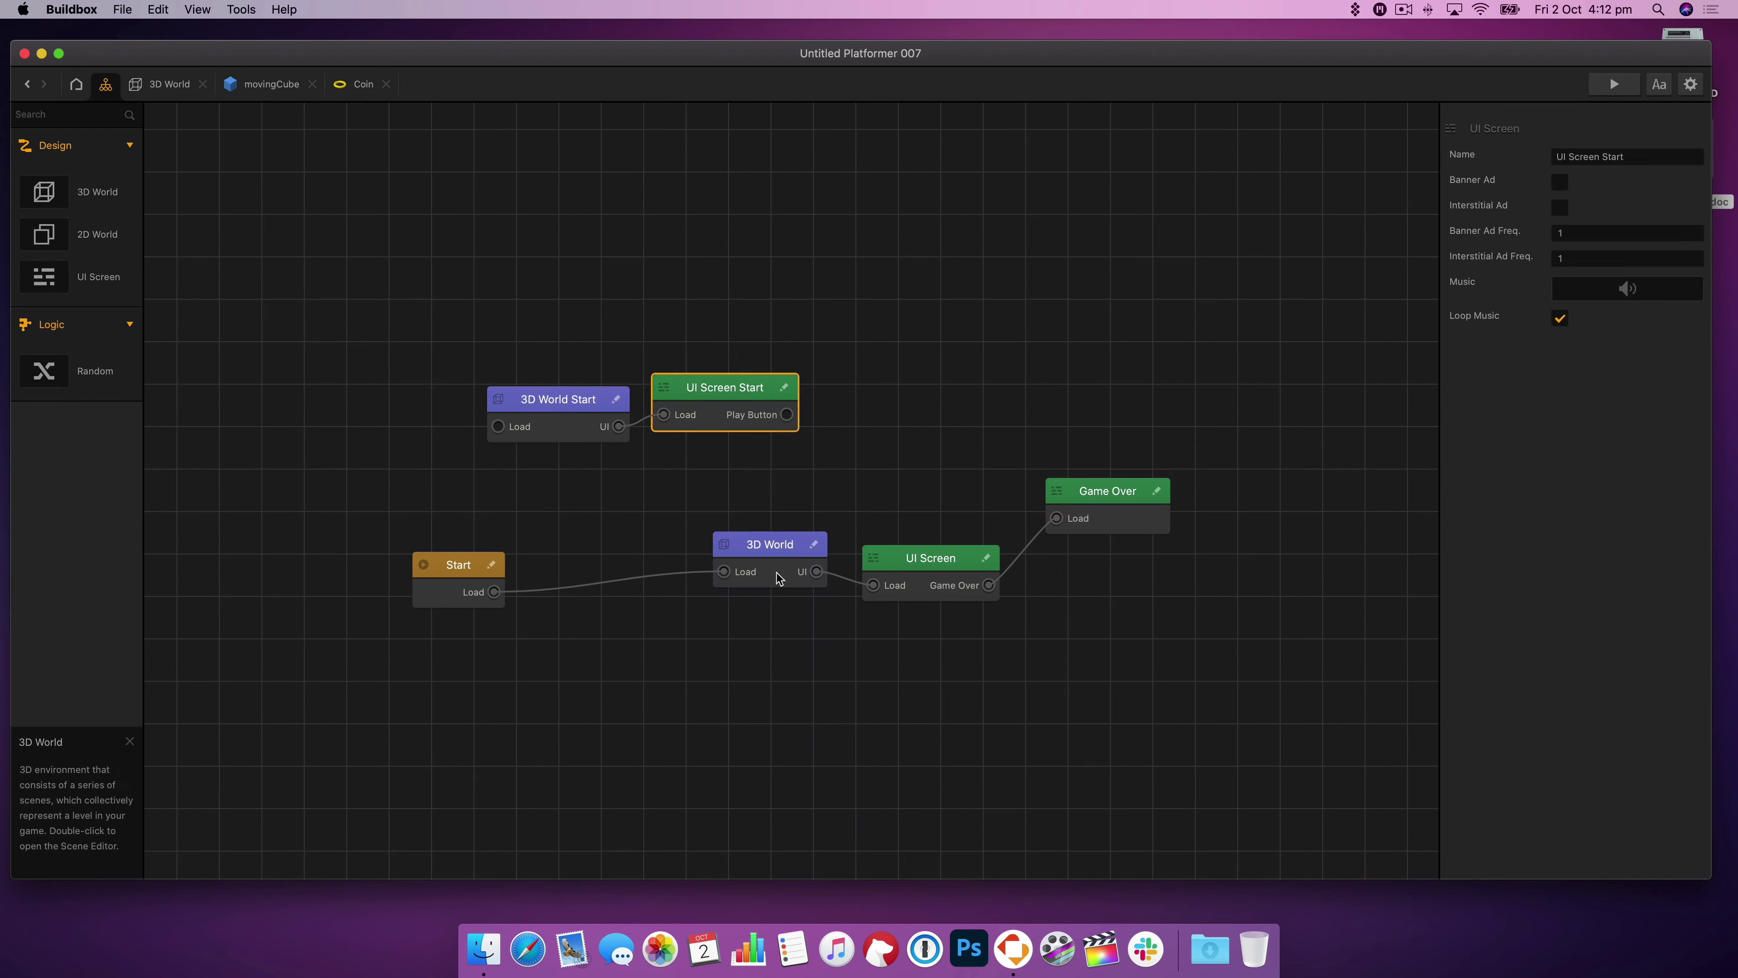
left_click(776, 571)
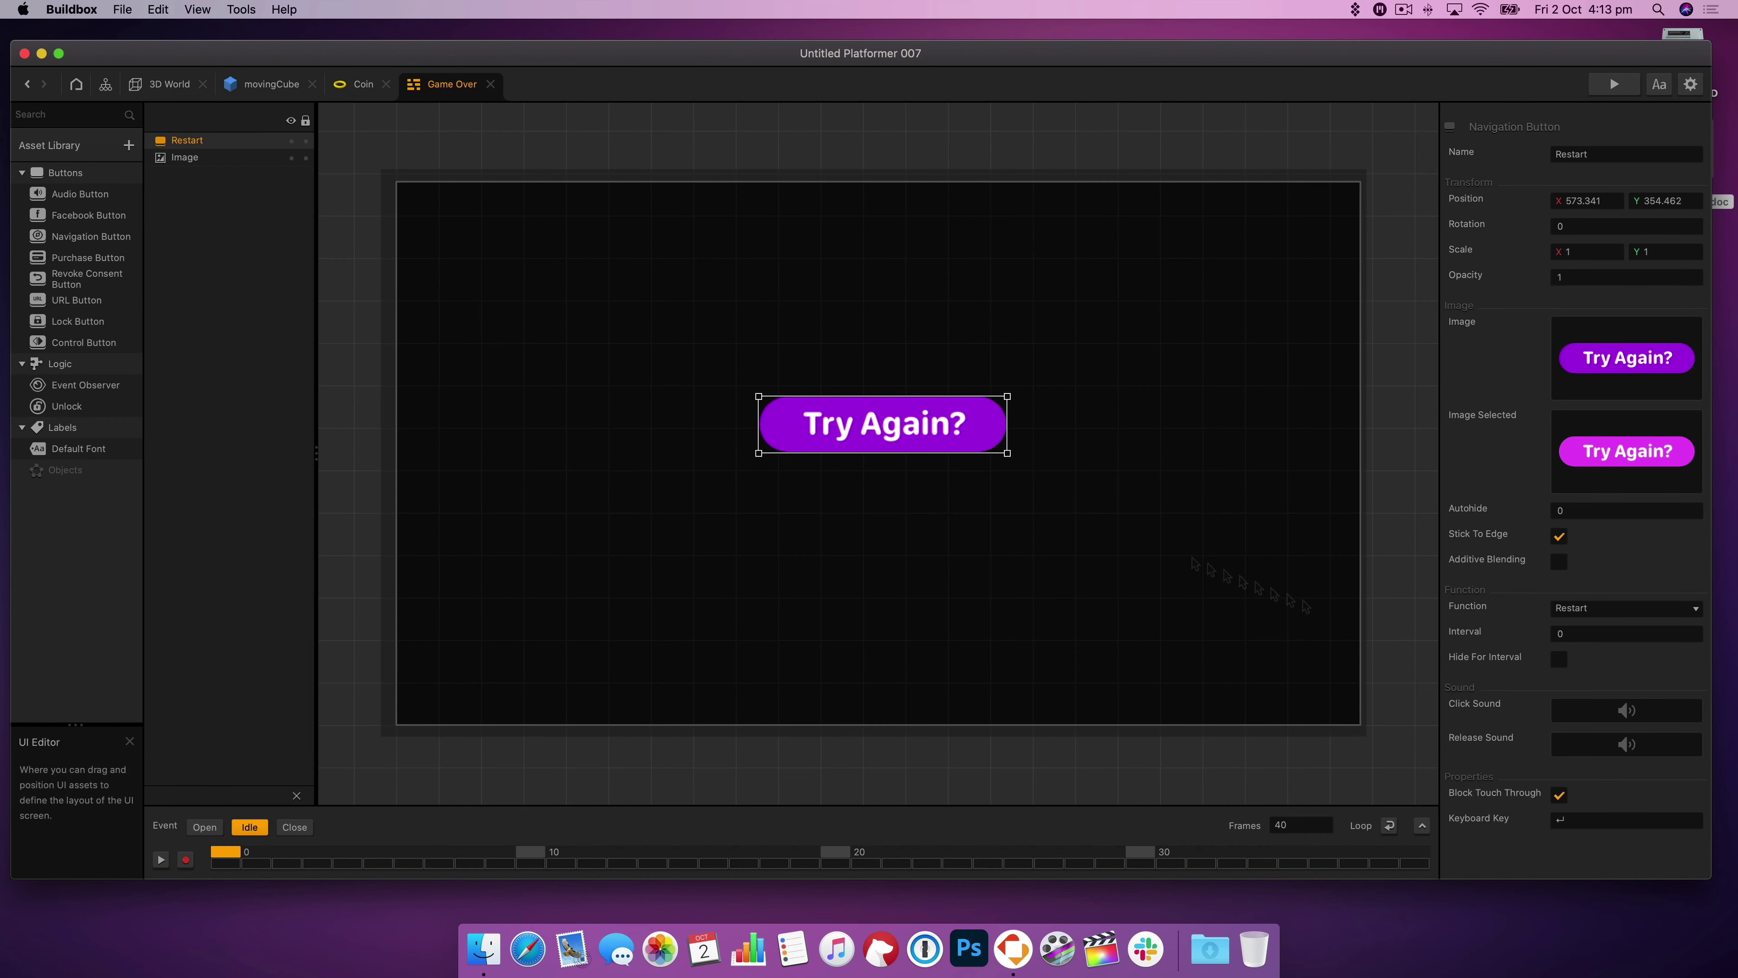
key("super+s")
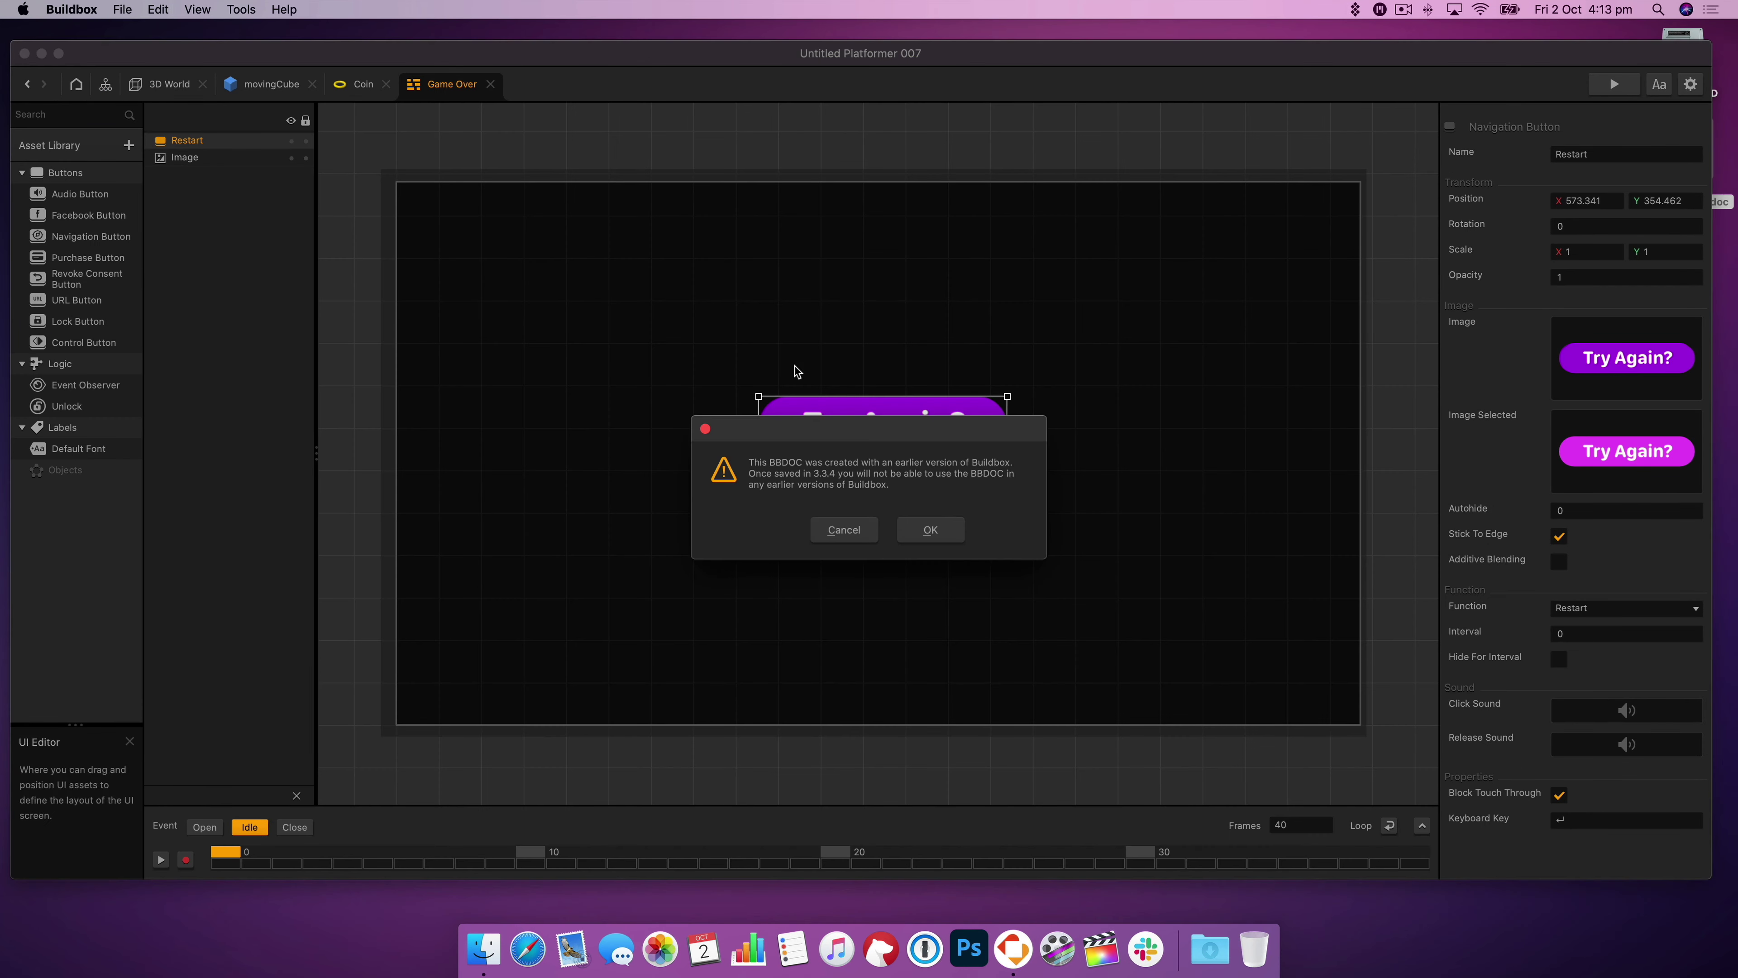
left_click(935, 532)
- Try an X rotation of 0 on the upright bridge in the 3D World and test the level in the preview
left_click(162, 88)
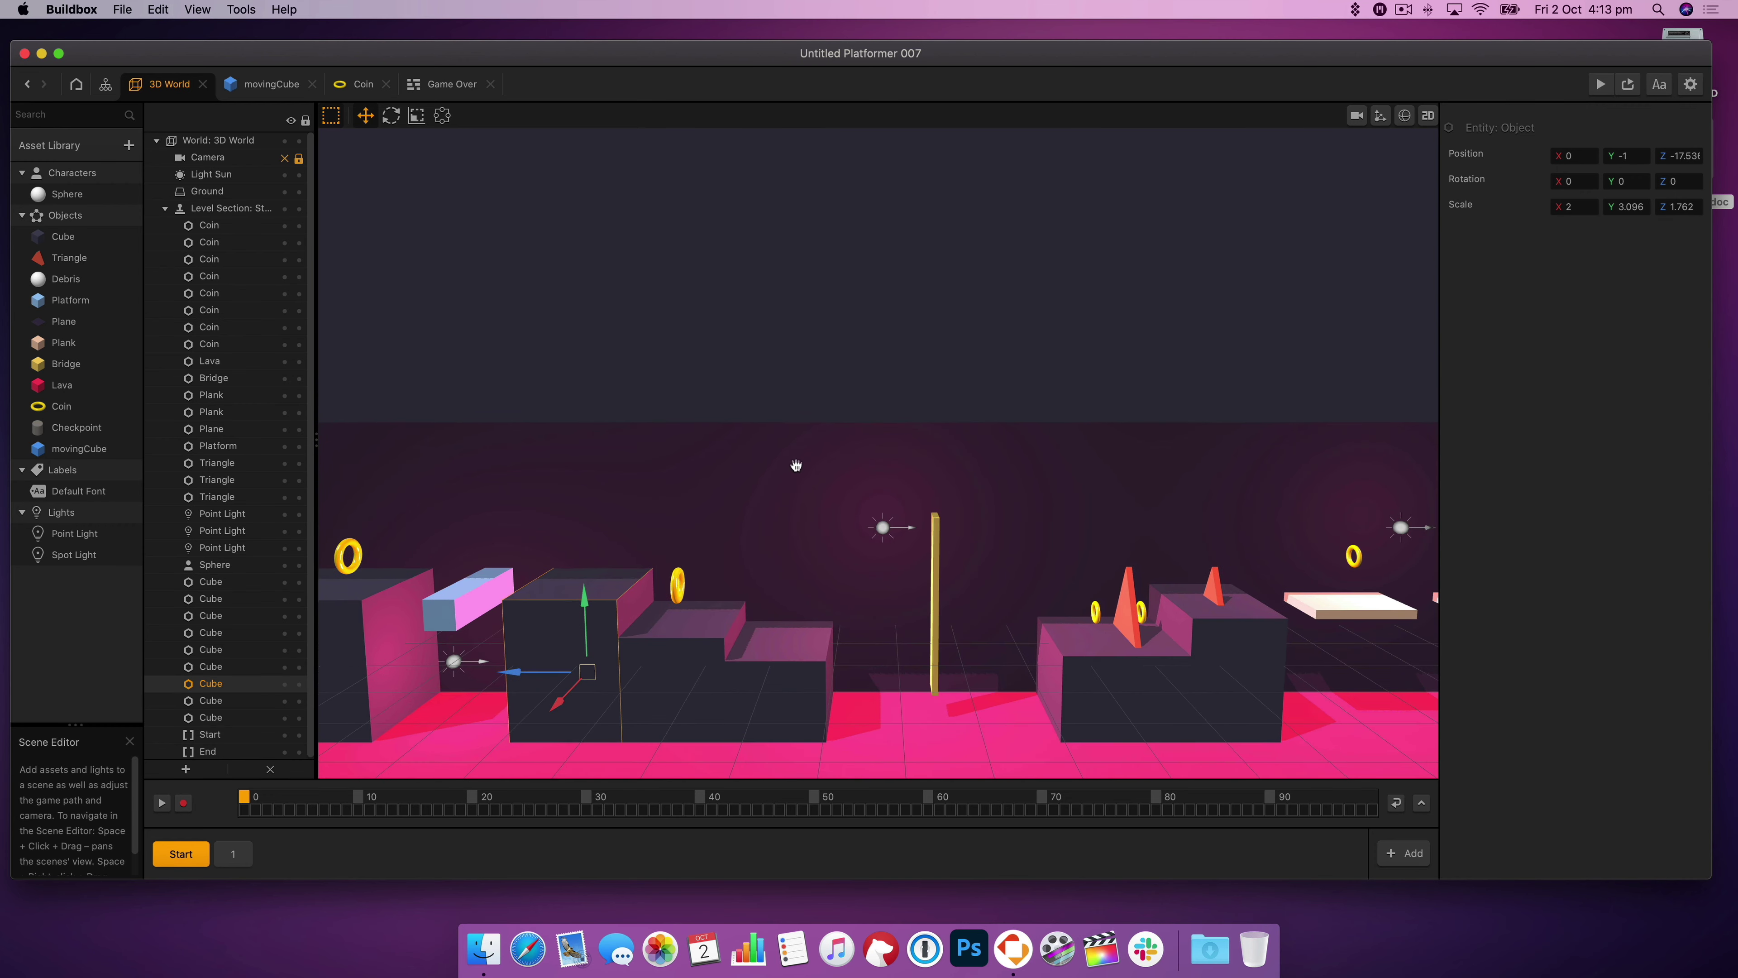
left_click(936, 587)
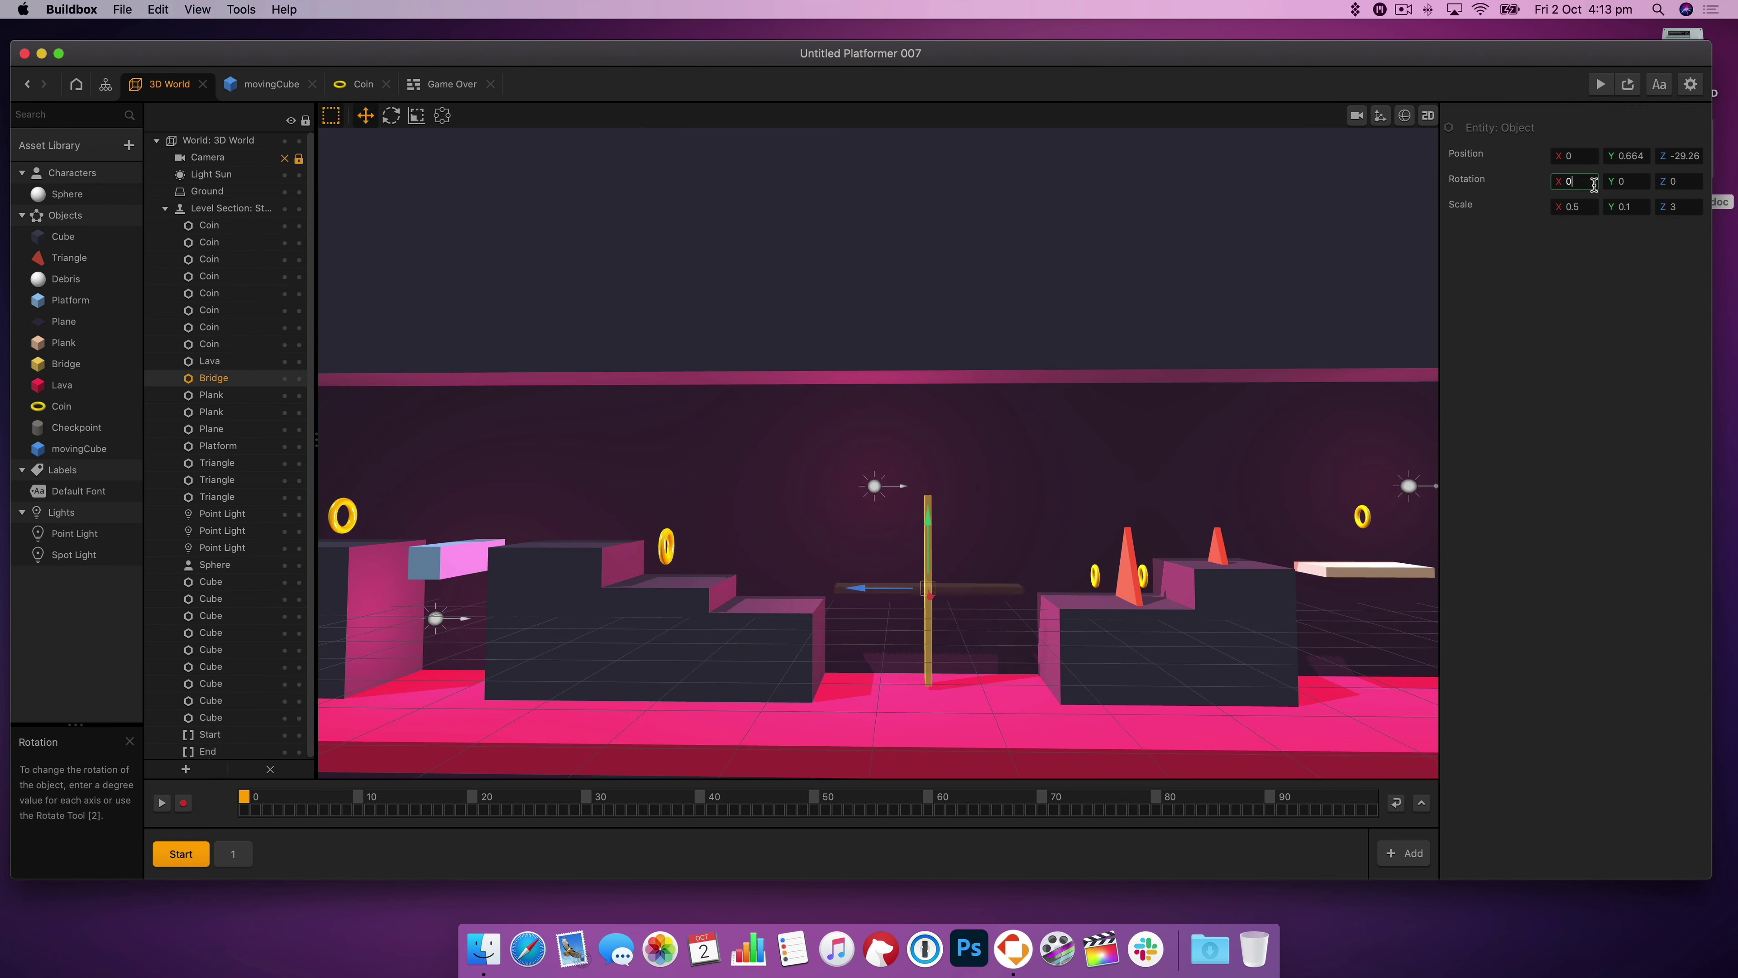
left_click_drag(929, 523, 928, 528)
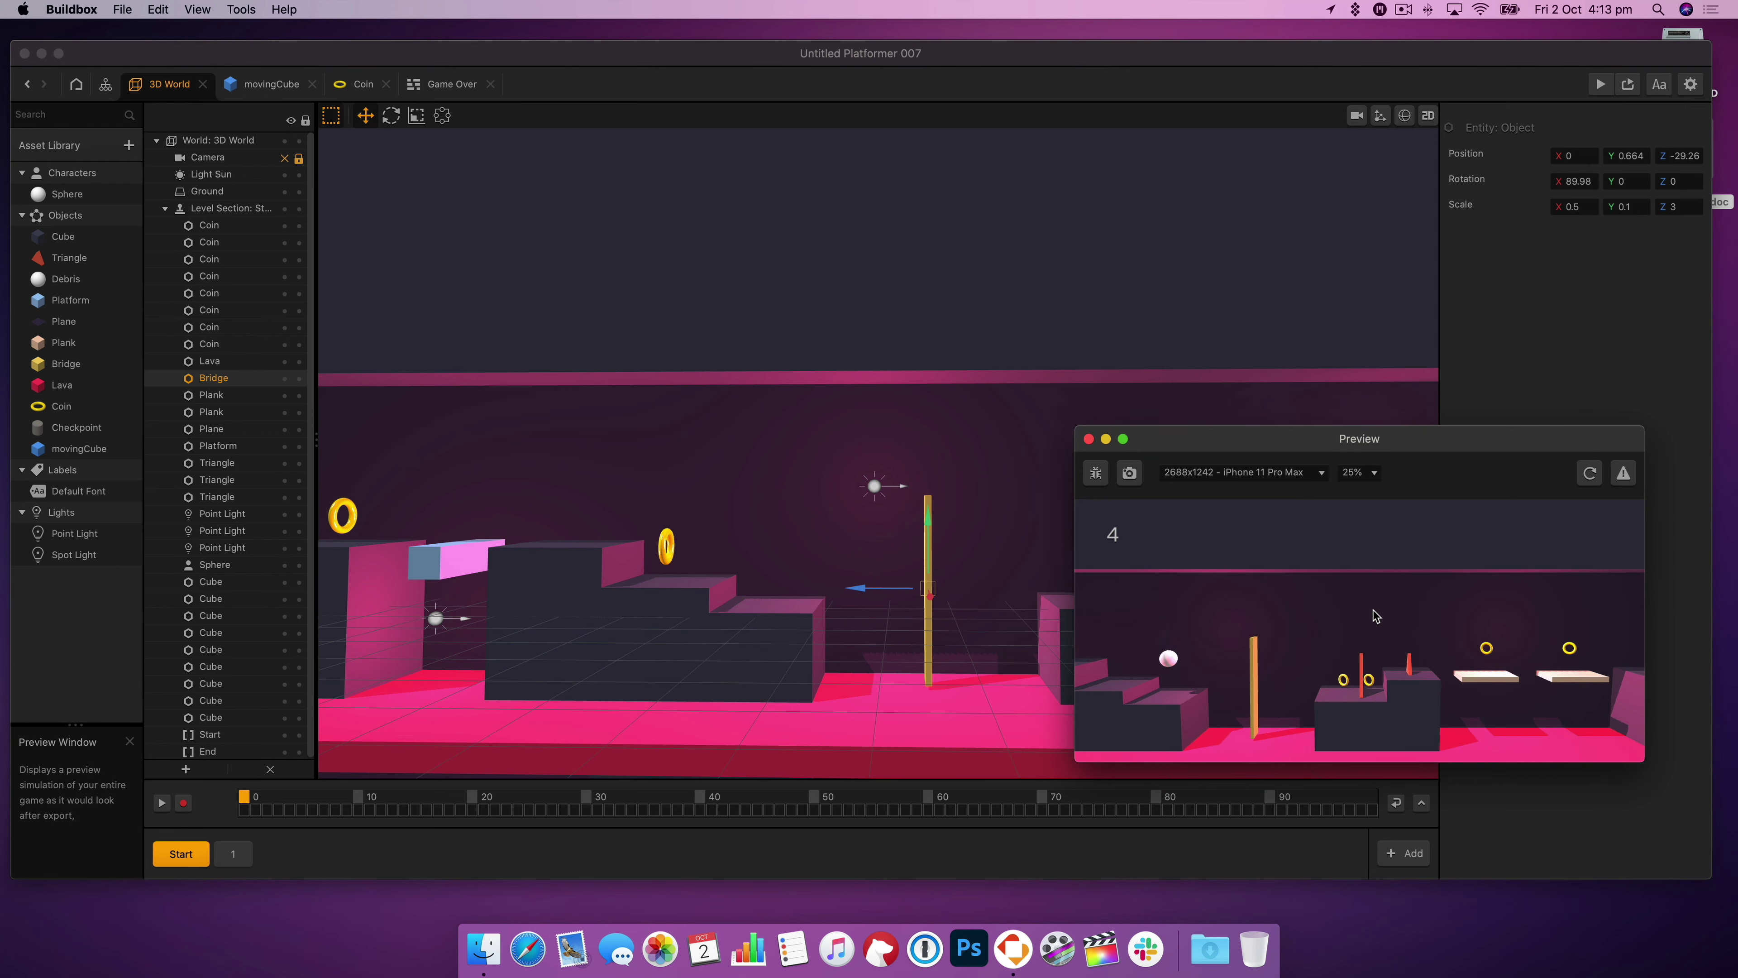
- Open the bridge's node map, add a second Rotation Animation node and connect the Delay node's output to its Start
left_click(588, 575)
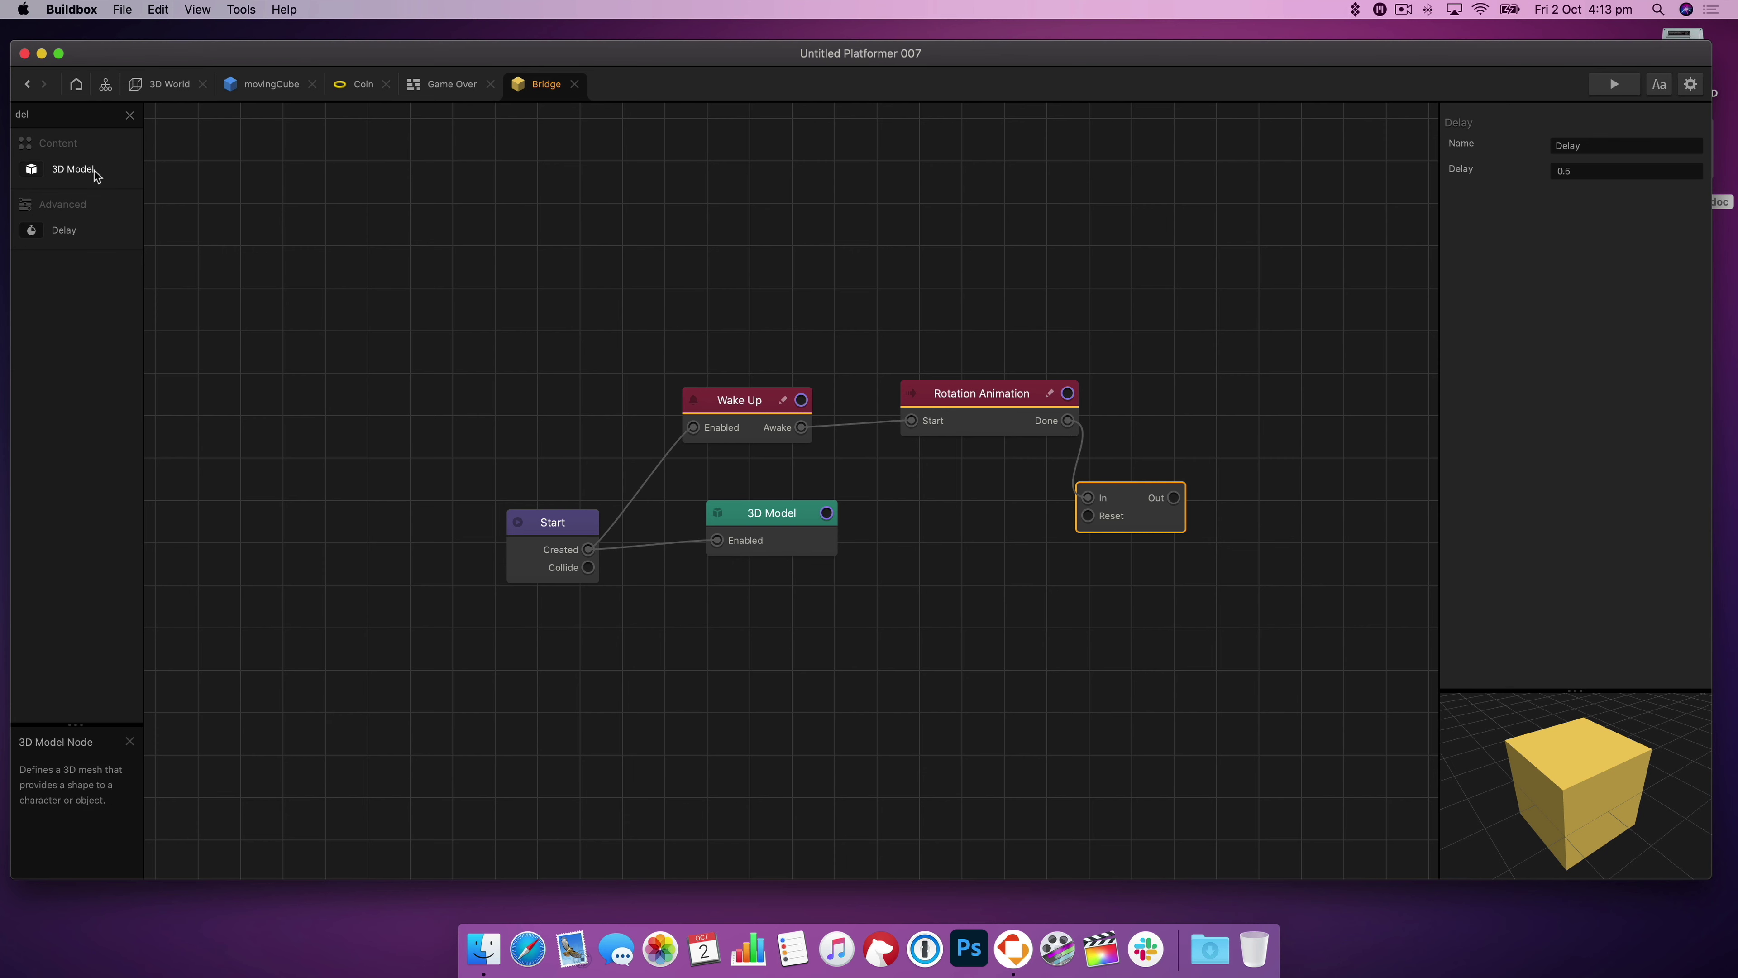
left_click(78, 115)
type("roat")
left_click_drag(96, 313, 1177, 363)
left_click_drag(1174, 498, 1259, 403)
left_click_drag(727, 402, 718, 393)
left_click_drag(975, 395, 939, 371)
left_click_drag(1123, 494, 1097, 470)
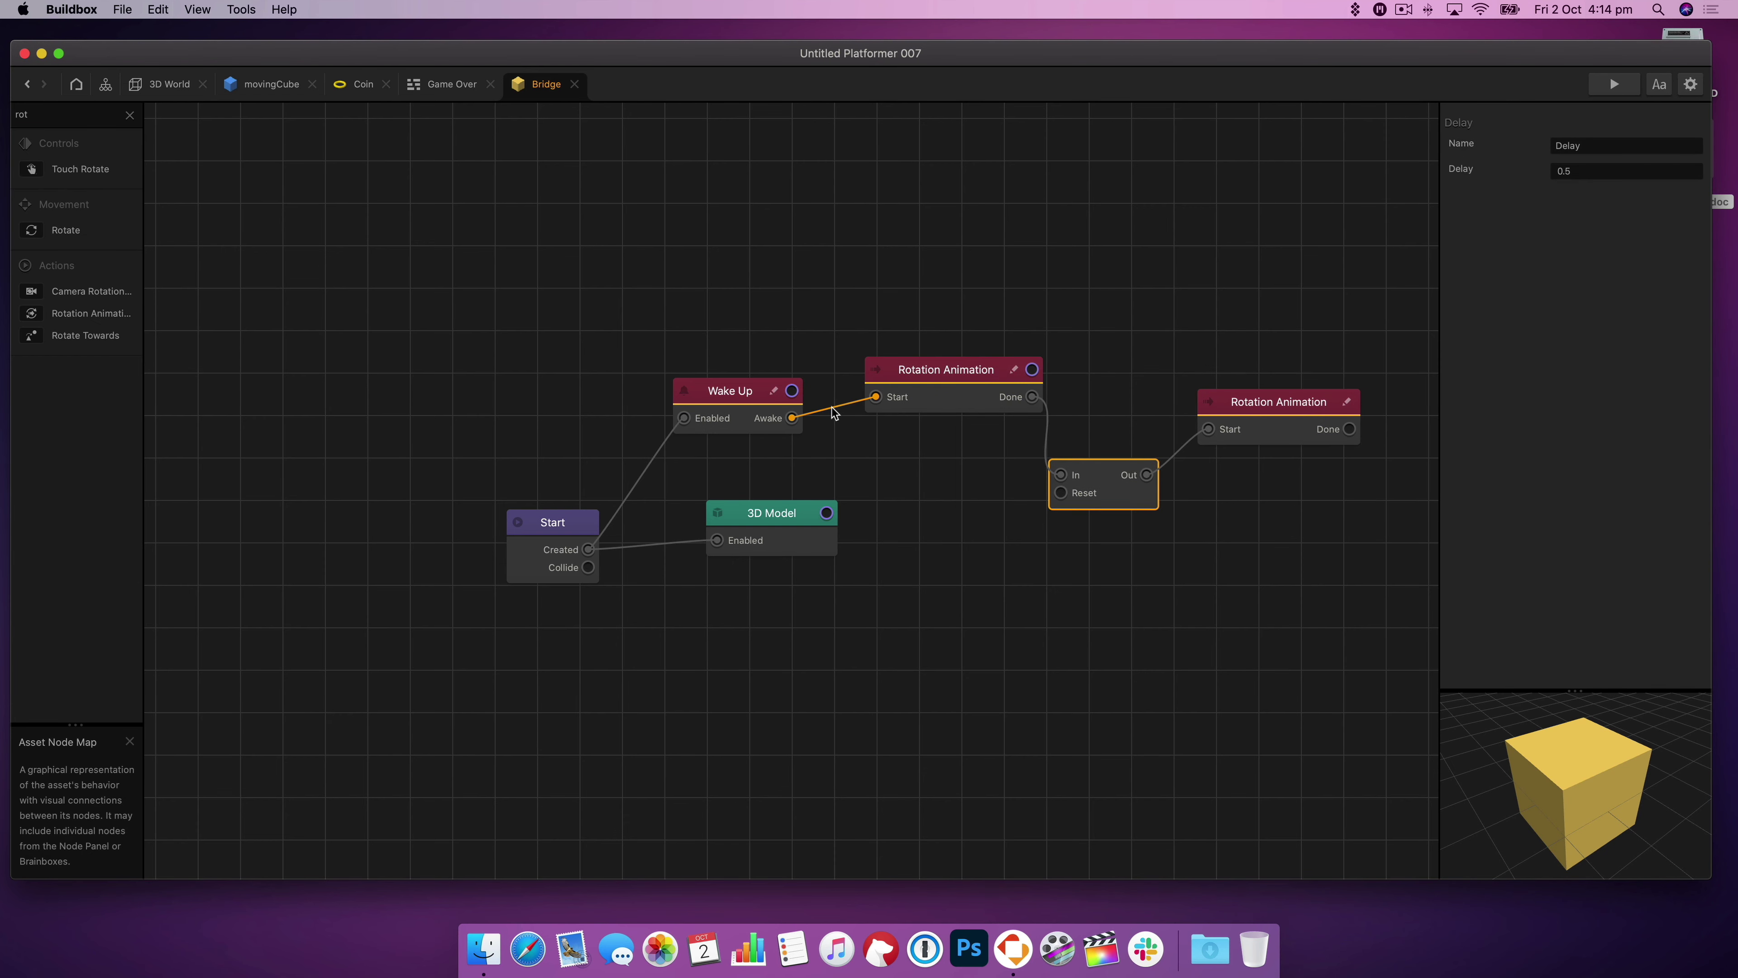
- Disconnect the links between Start, Wake Up, the first Rotation Animation and the Delay node, and move the Delay closer
left_click_drag(743, 393, 829, 171)
left_click_drag(1060, 474, 1020, 464)
left_click(877, 468)
left_click_drag(1095, 479, 1026, 480)
left_click_drag(821, 186, 727, 387)
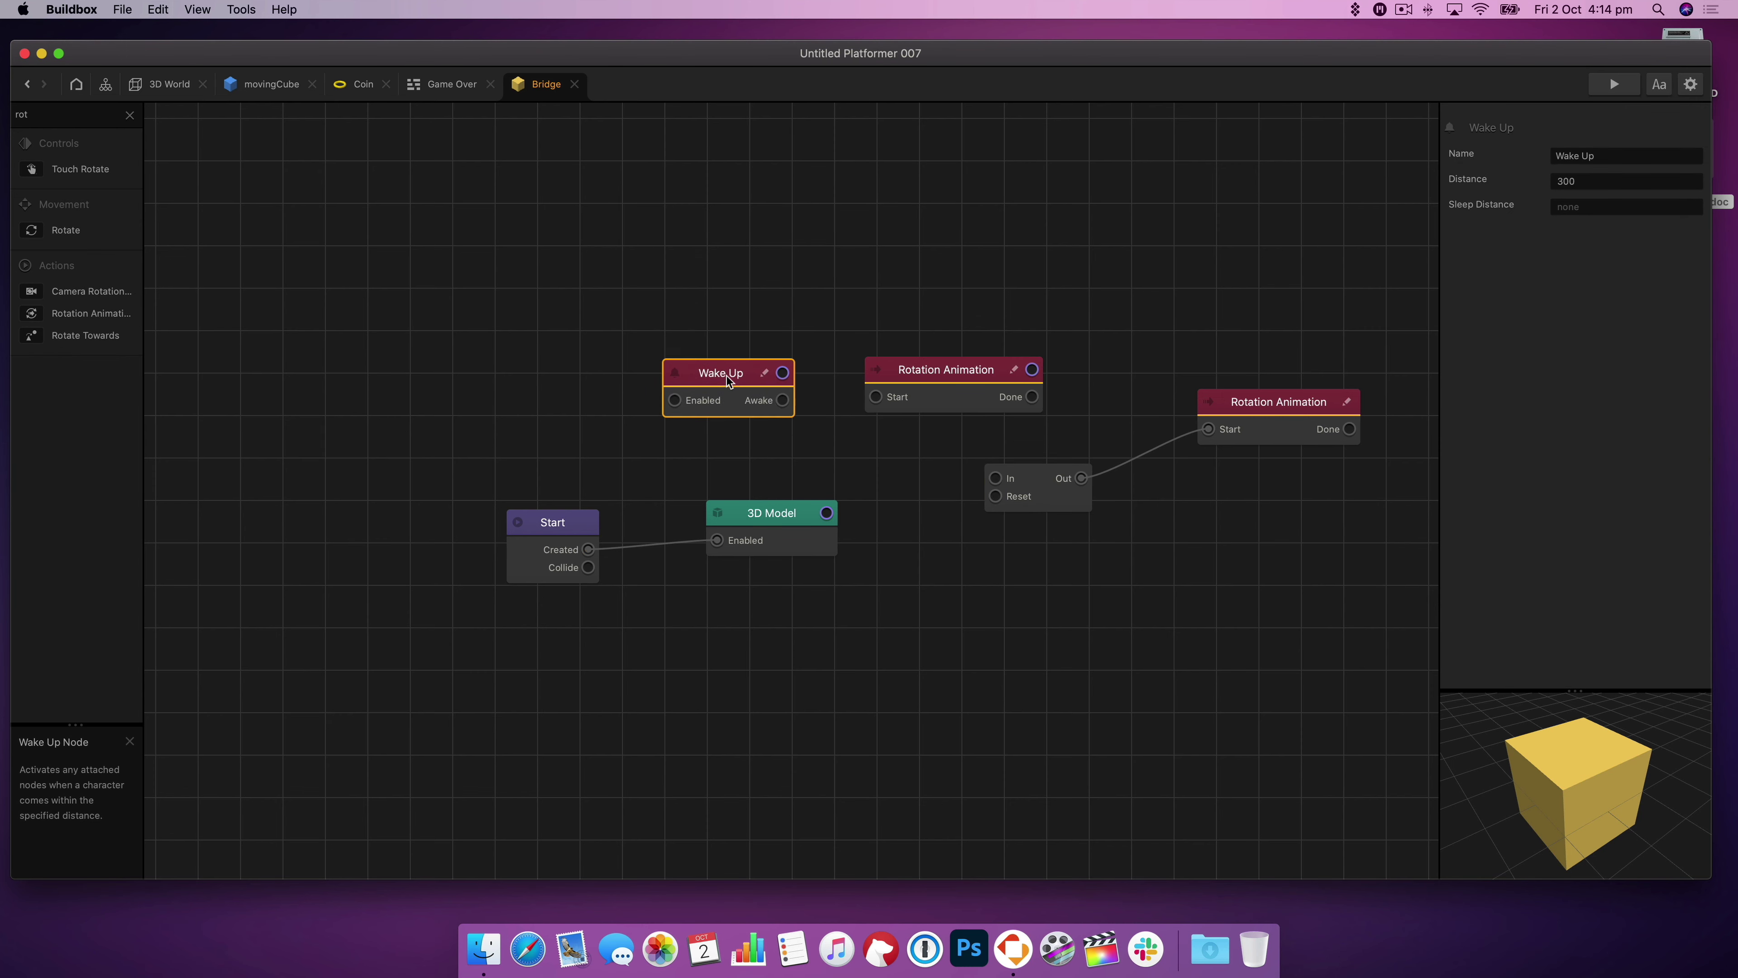
- Link Start's Created output to Wake Up, and Wake Up's Awake output to the first Rotation Animation
left_click(130, 115)
left_click_drag(588, 549, 674, 400)
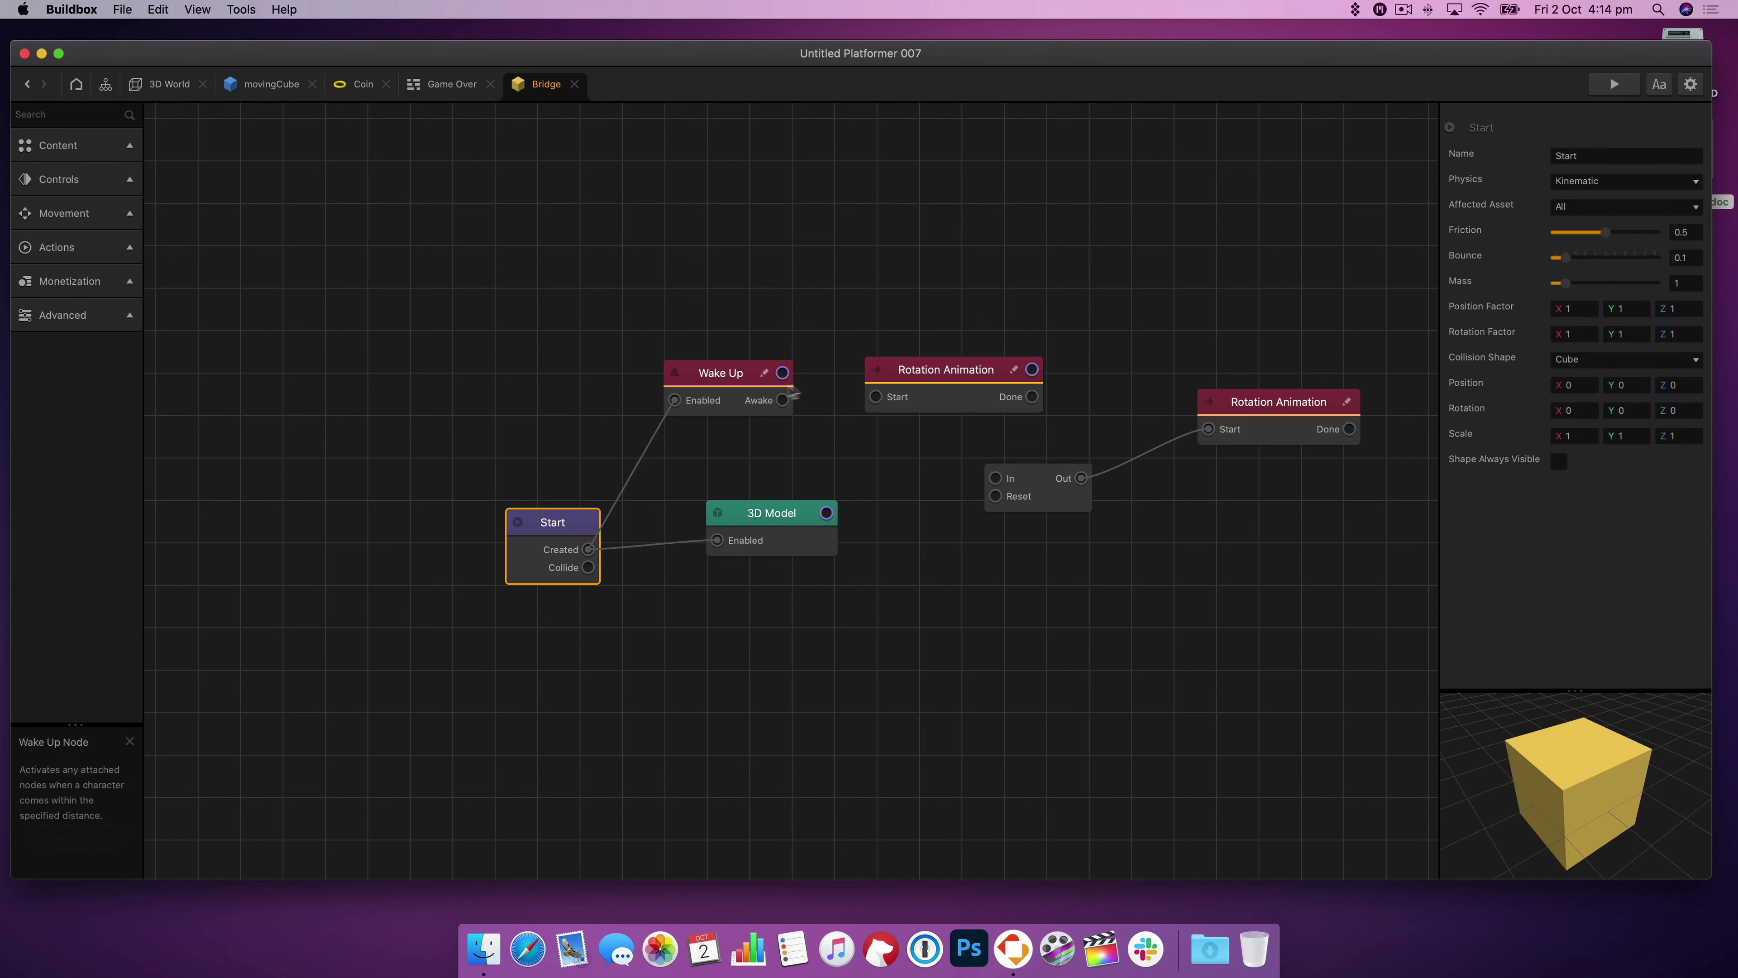
left_click_drag(783, 400, 876, 397)
- Disconnect the Delay from the second Rotation Animation and add a Haptic Feedback node to the bridge's node map
left_click_drag(1020, 487, 1021, 507)
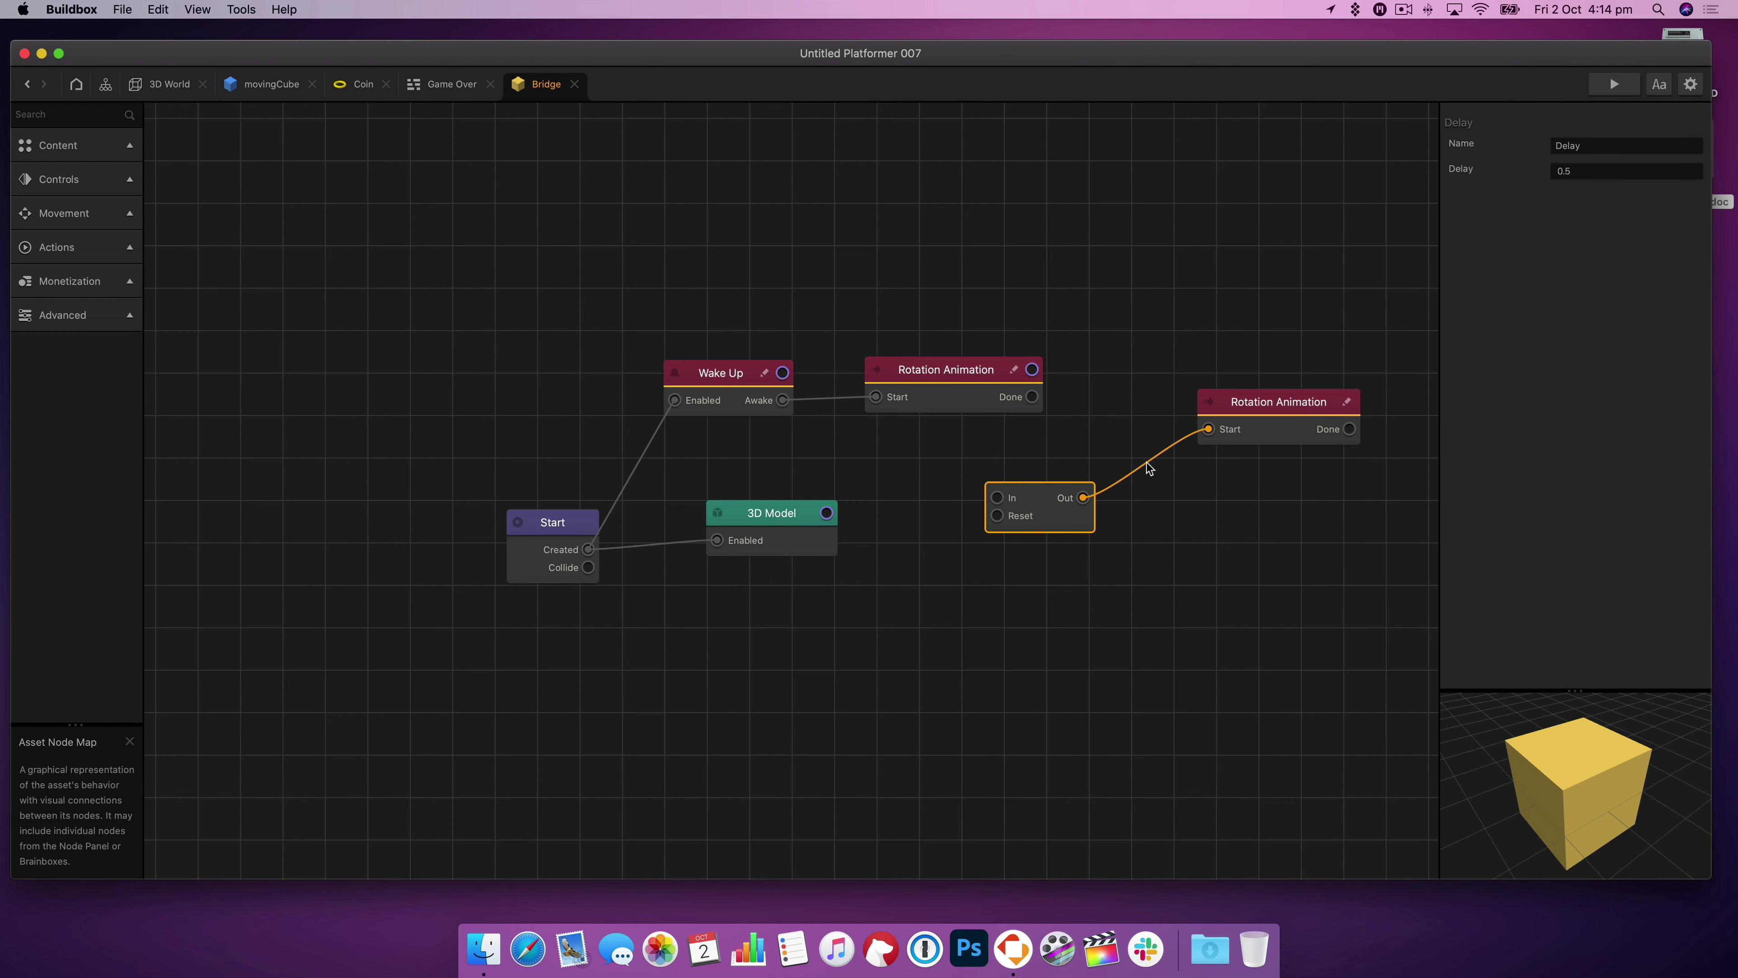
left_click(65, 213)
scroll(41, 411, "down", 2)
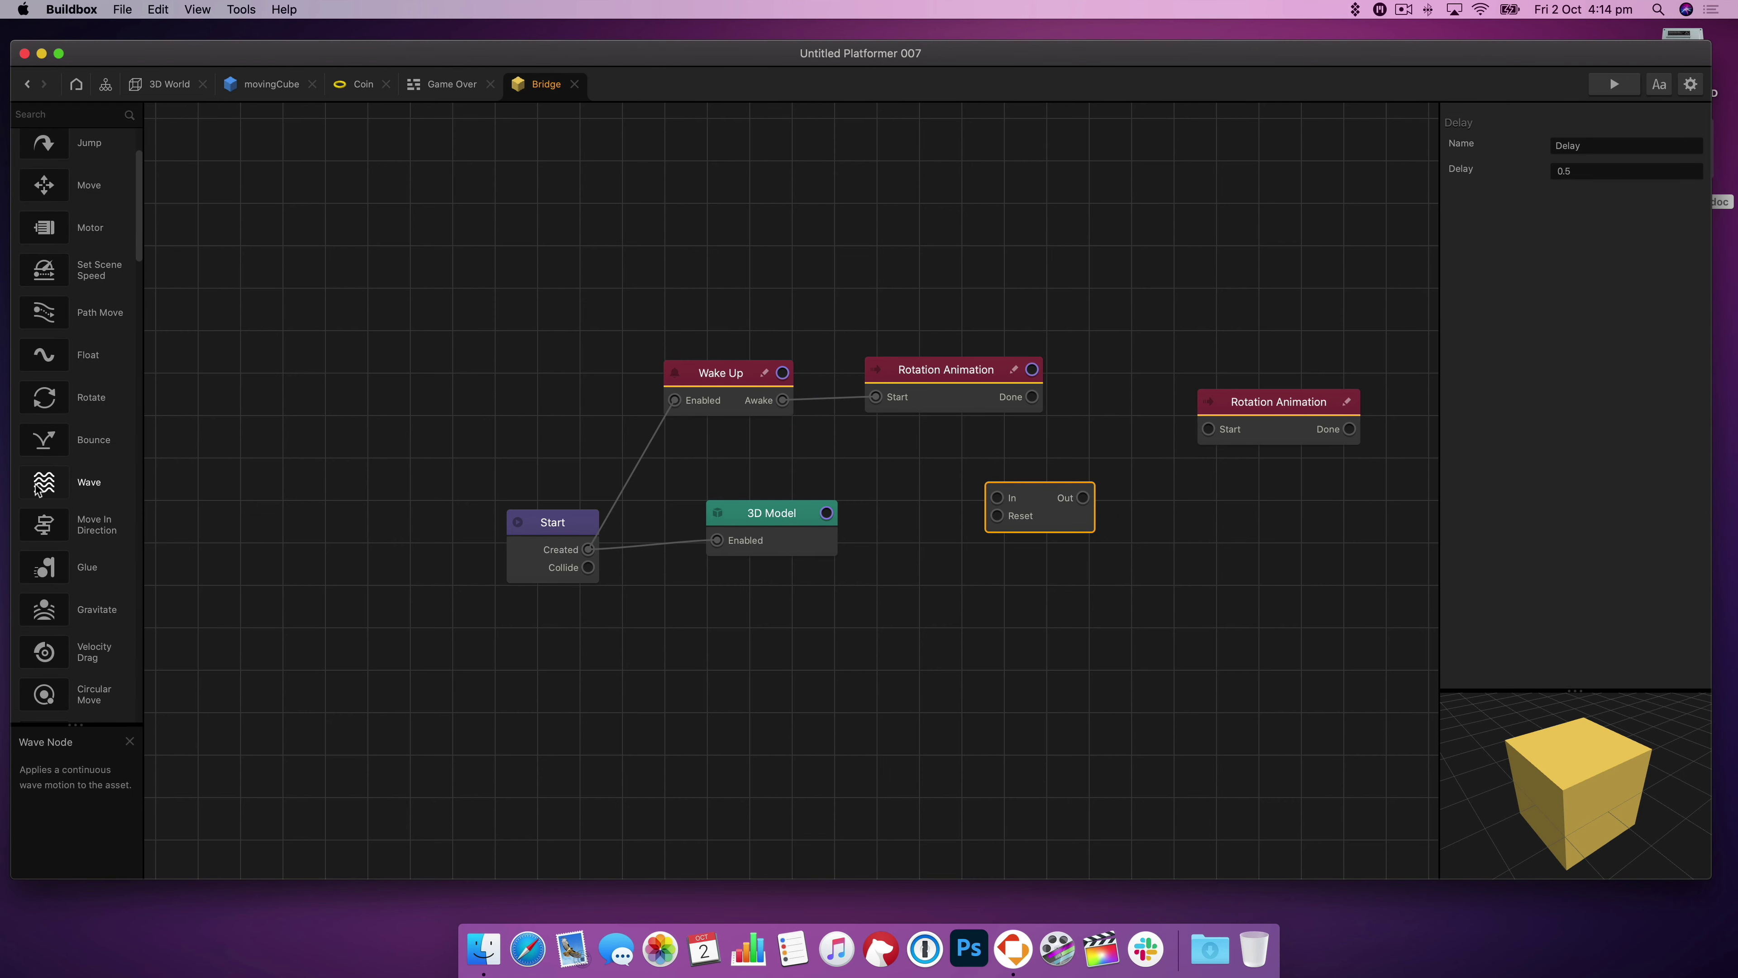
scroll(43, 484, "down", 15)
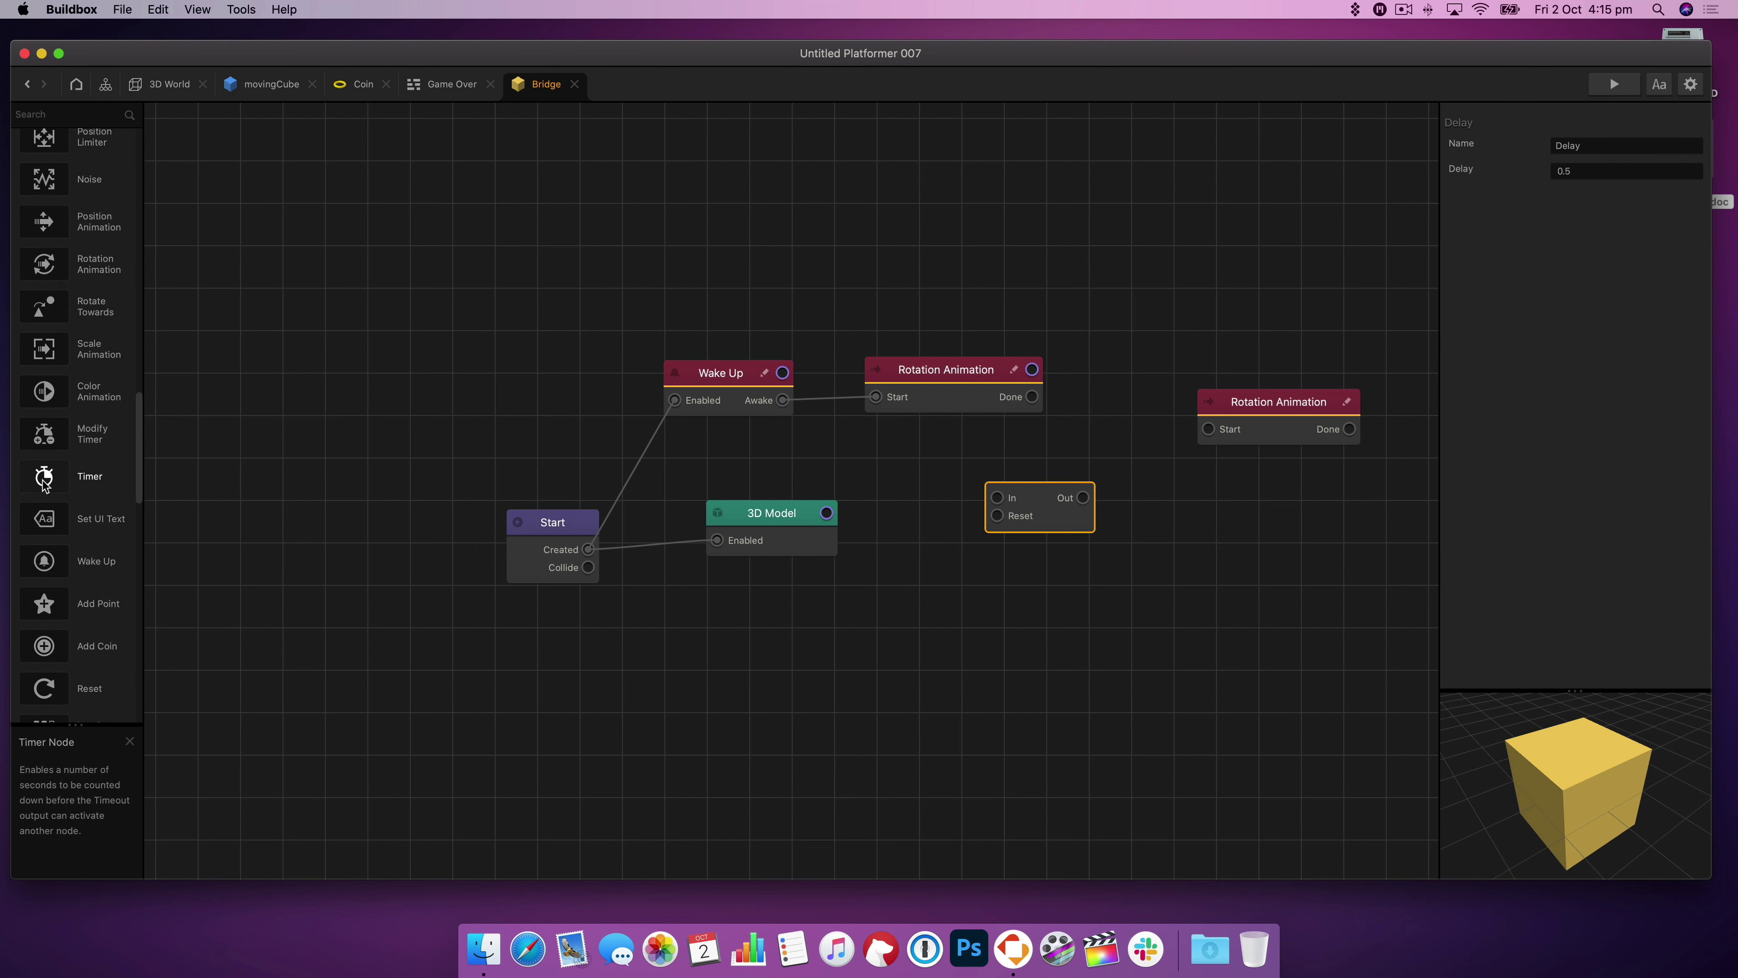
left_click_drag(66, 624, 1023, 462)
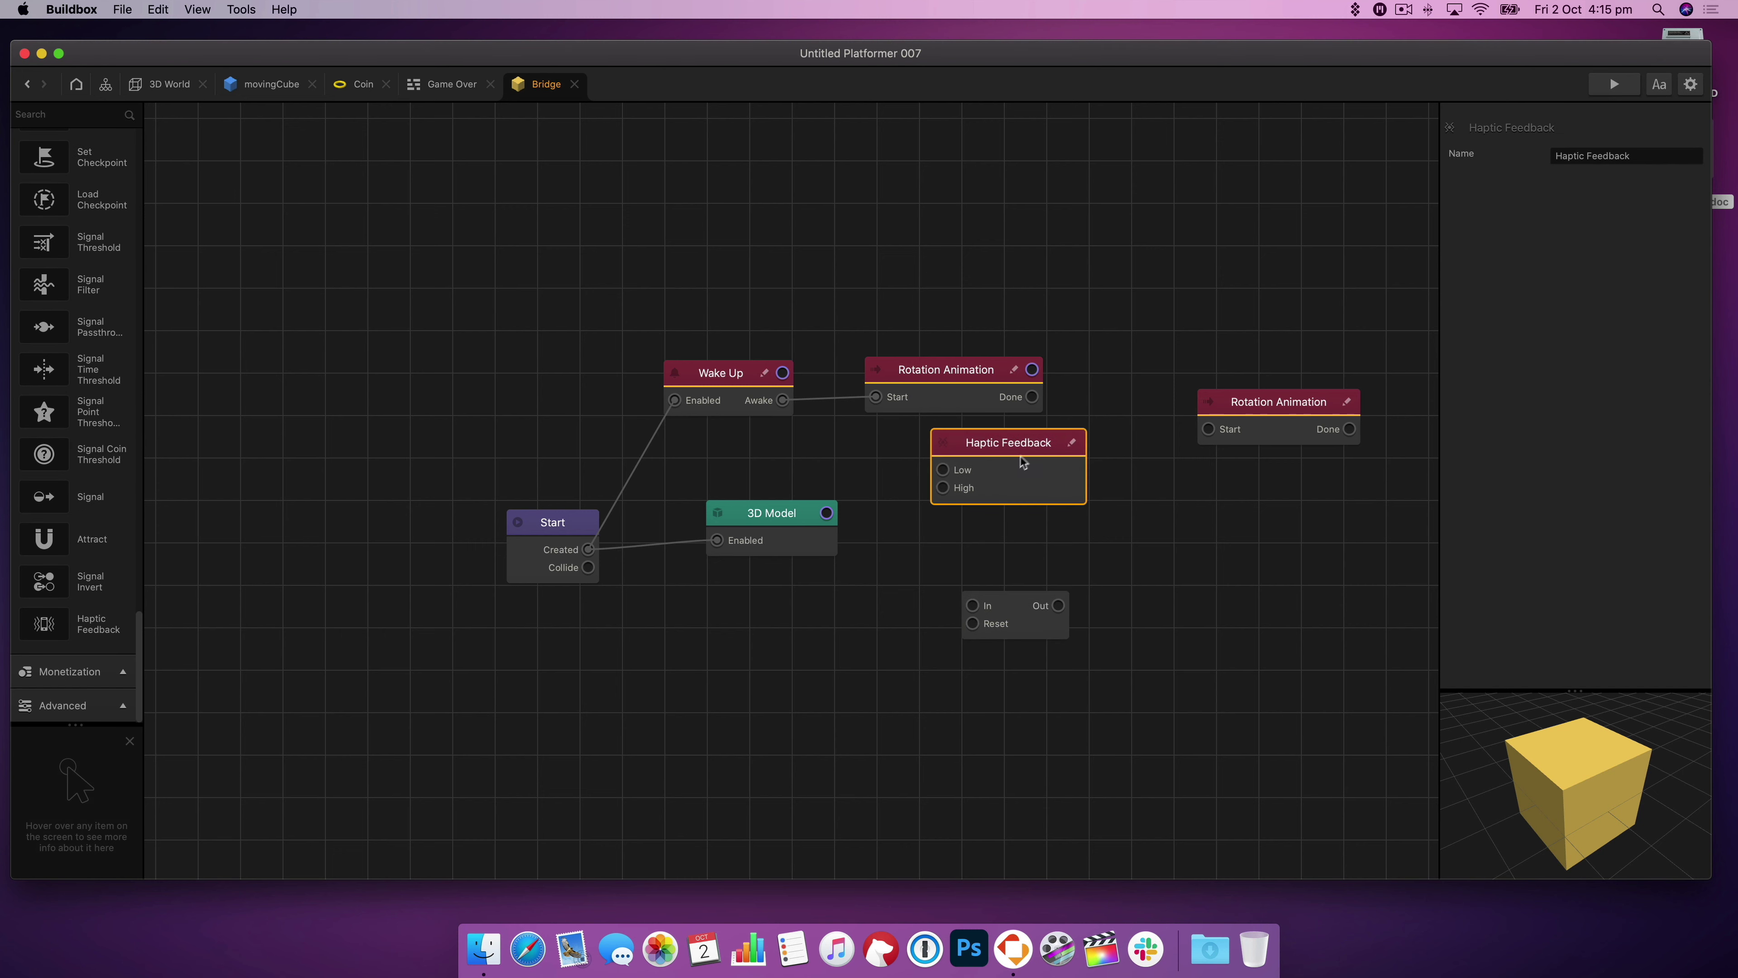
- Connect the first Rotation Animation's Done through the Delay node, set to 2, to the Haptic Feedback's Low input
left_click_drag(978, 371, 951, 370)
left_click_drag(1012, 442, 1066, 456)
left_click_drag(1026, 626, 950, 513)
left_click_drag(1063, 474, 1098, 572)
left_click_drag(955, 496, 990, 466)
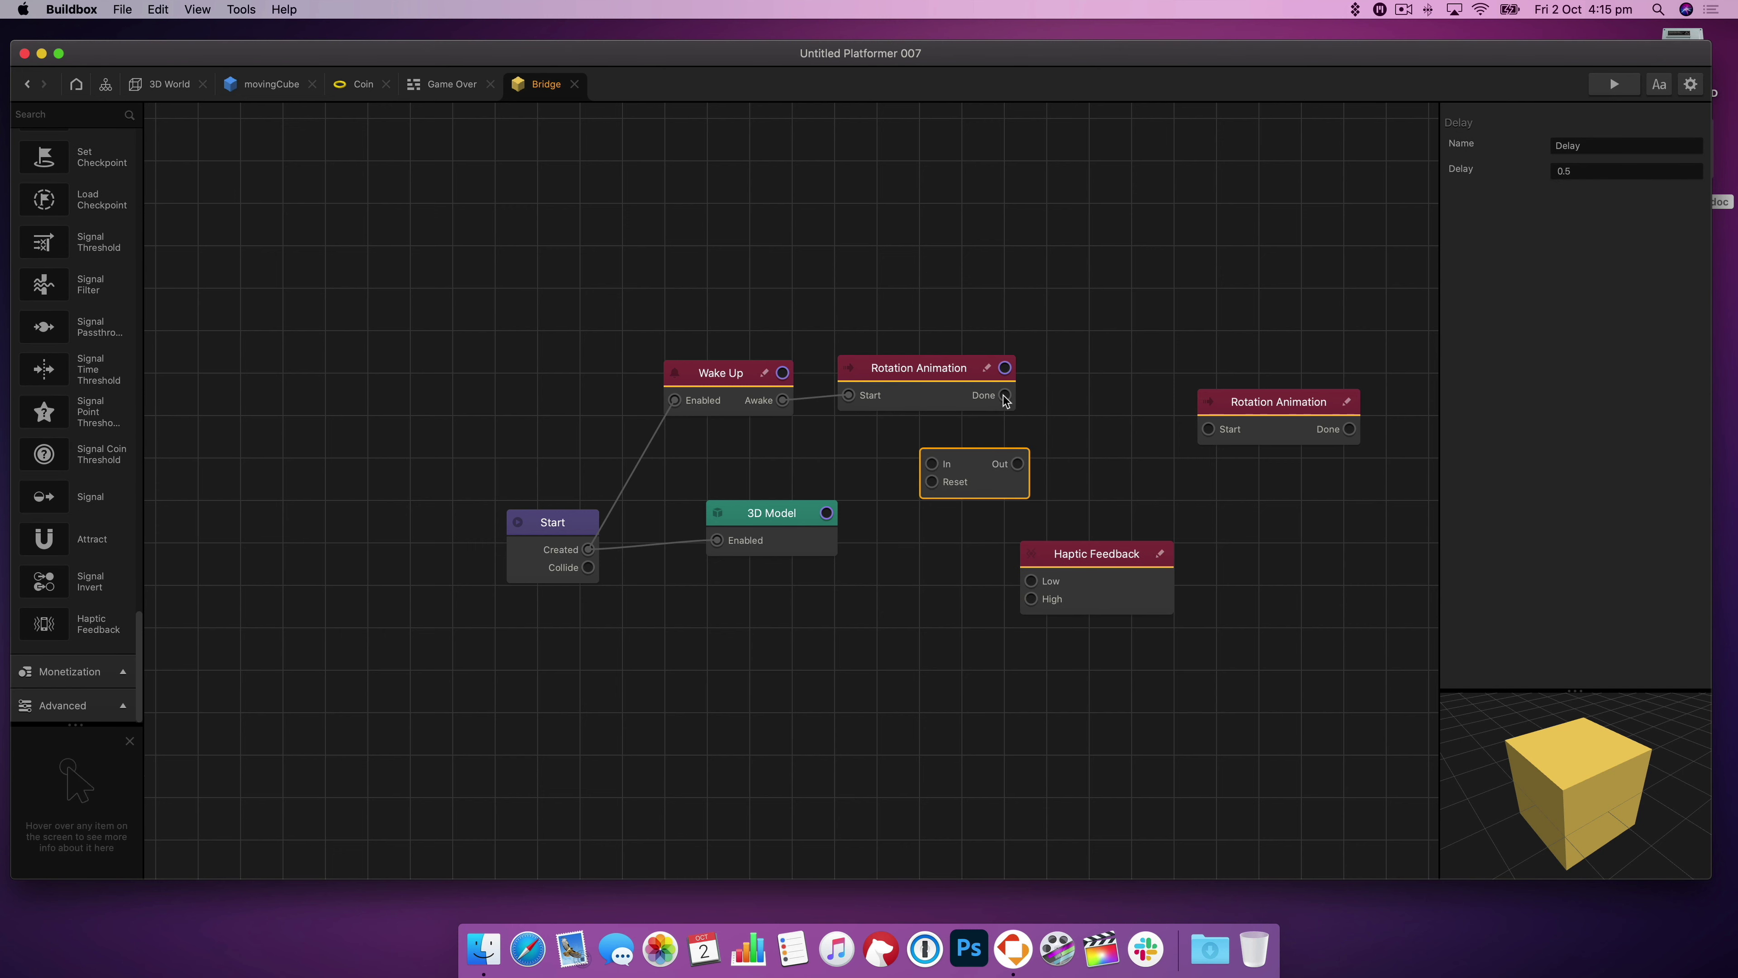
left_click_drag(1004, 395, 941, 464)
left_click(1574, 171)
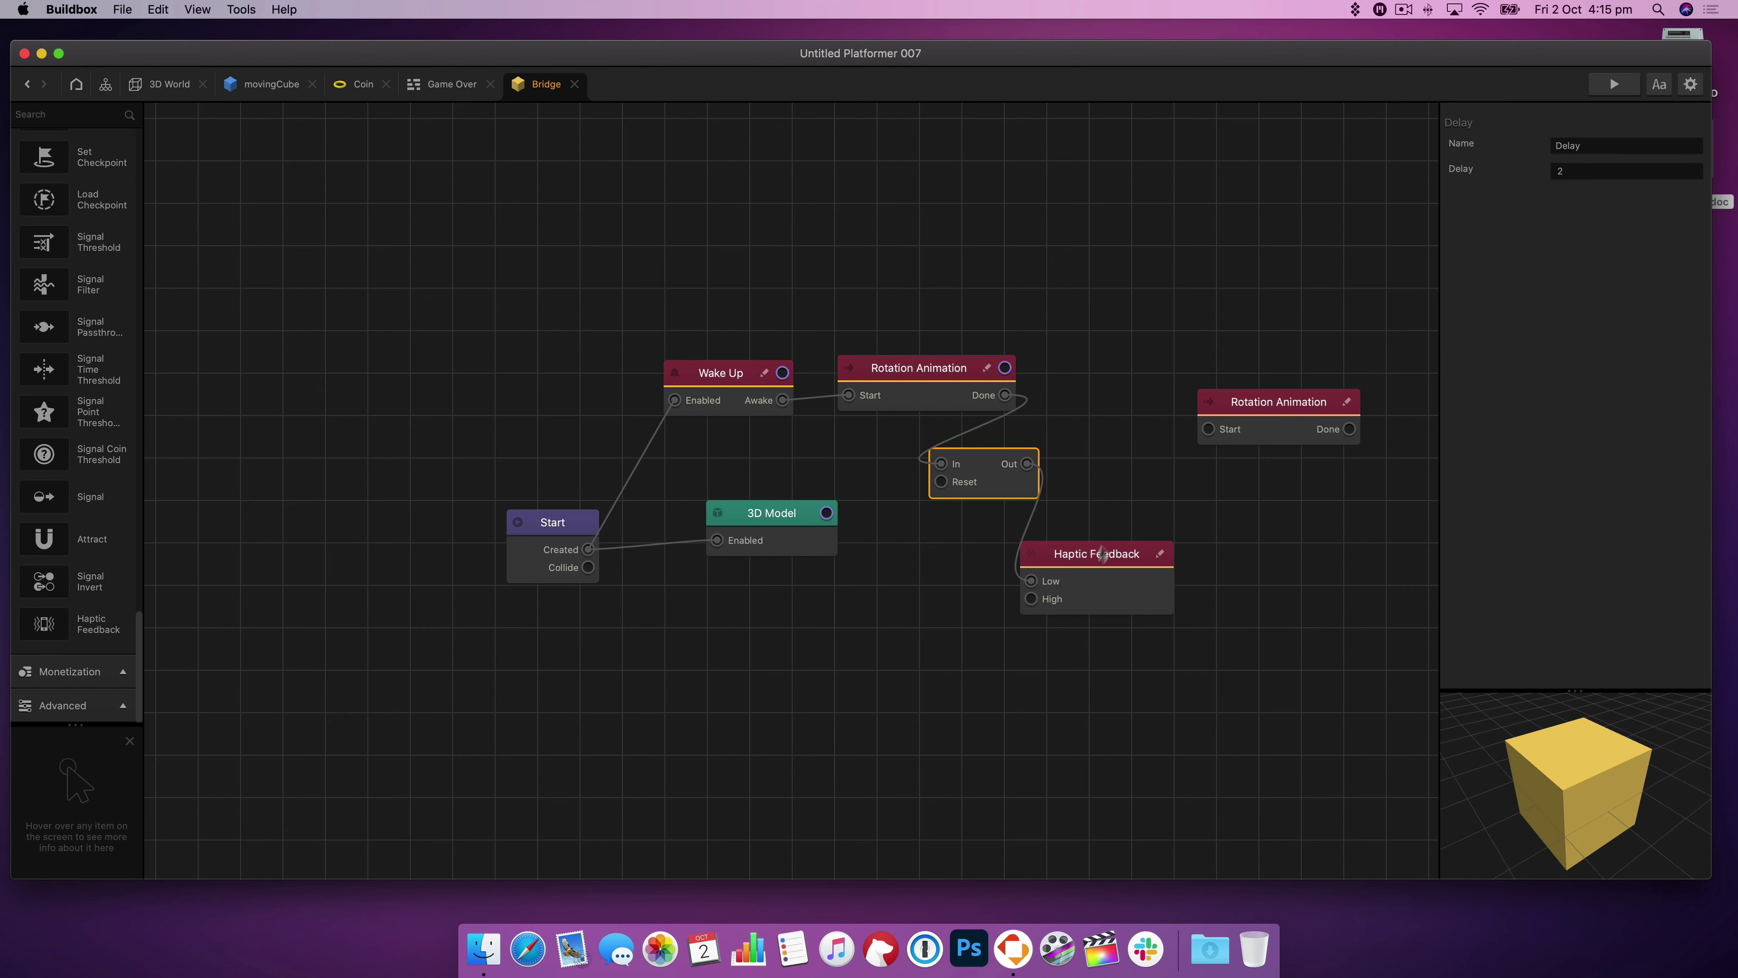
- Arrange Delay and Haptic Feedback beyond the first Rotation Animation, and connect the Delay's output to the second Rotation Animation
left_click_drag(1102, 553, 1220, 265)
left_click_drag(1277, 409, 1189, 469)
left_click_drag(1013, 473, 1115, 367)
left_click_drag(1226, 296, 1239, 316)
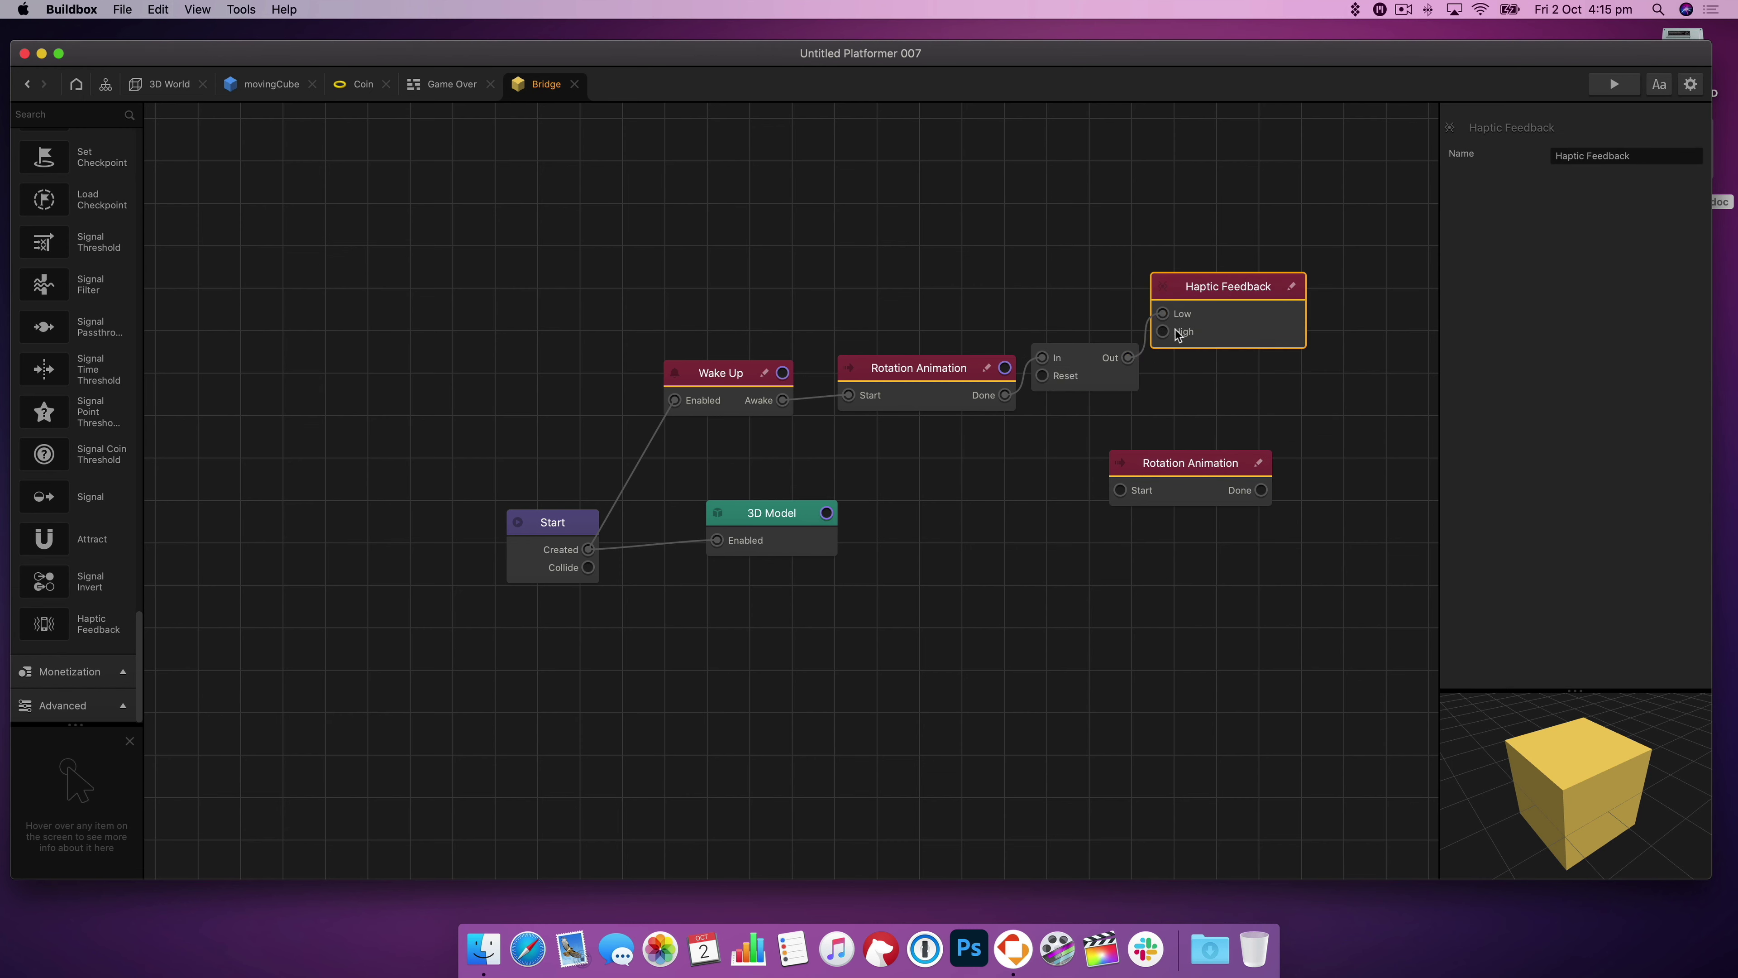
left_click_drag(1128, 358, 1248, 409)
- Compare the settings of the two Rotation Animation nodes and test the bridge's behaviour in the preview
left_click(943, 367)
left_click(1288, 404)
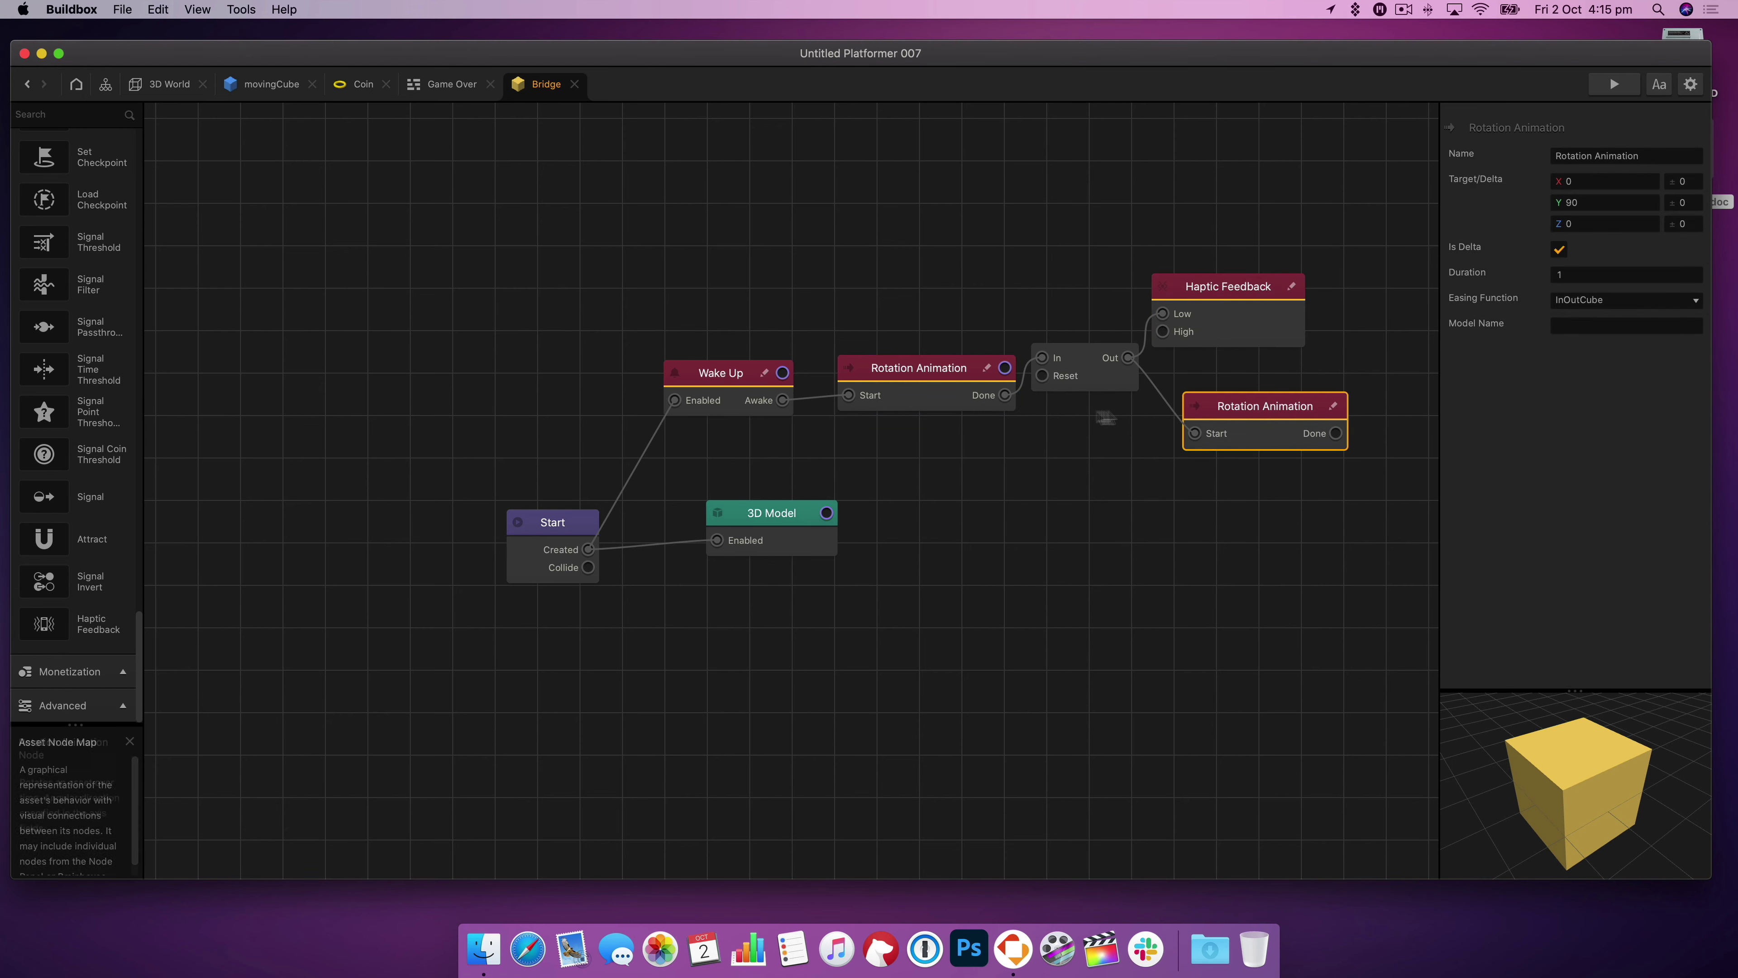
left_click(943, 370)
left_click(1303, 429)
left_click(1613, 84)
left_click(1514, 650)
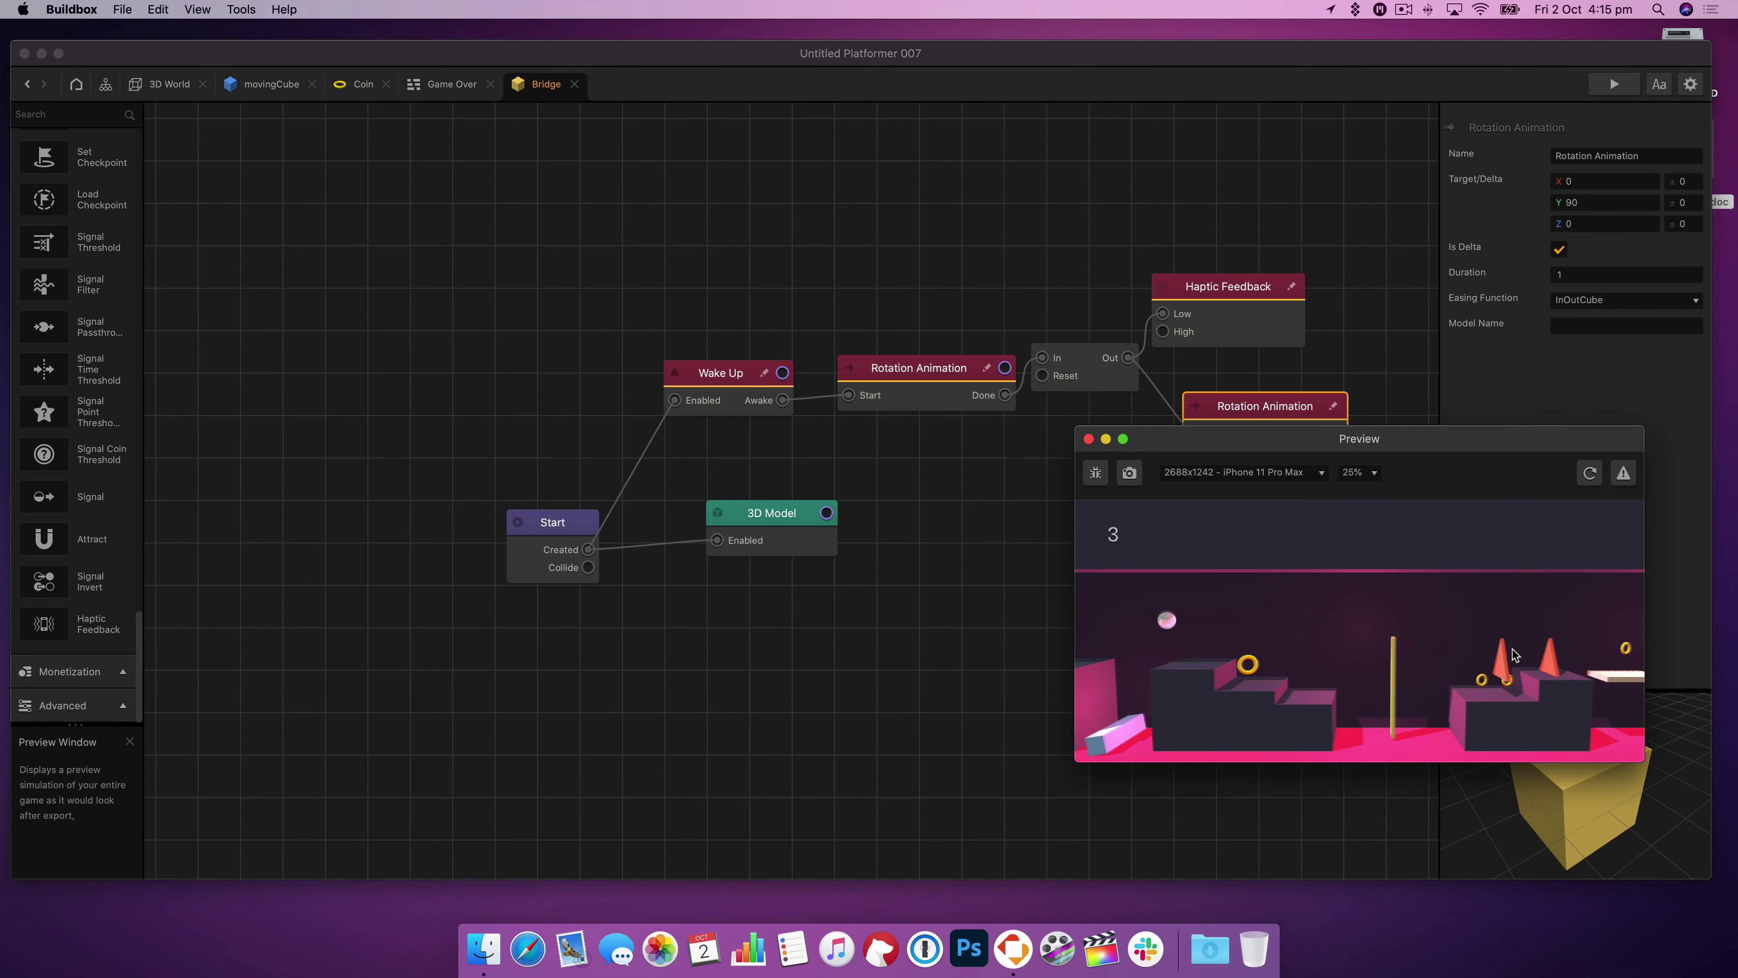
left_click(1088, 441)
- Set the second Rotation Animation's delta to X 90 and Y 0, and test it in the preview
left_click(1533, 181)
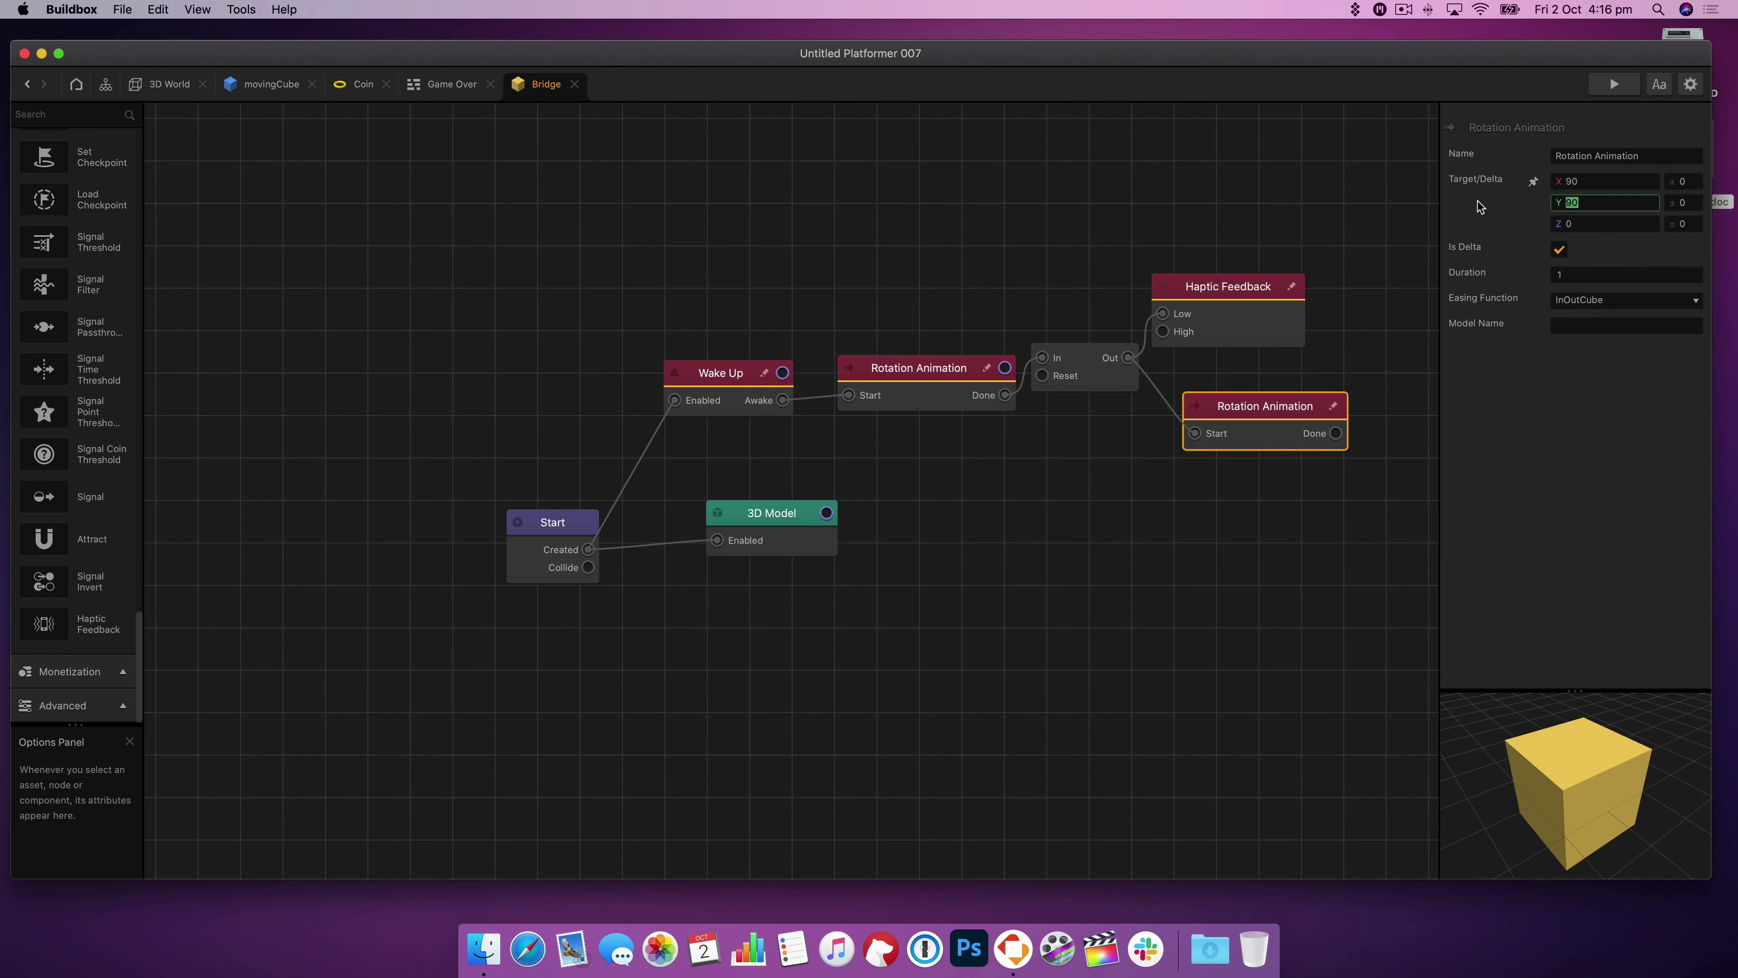
type("0")
left_click(1614, 84)
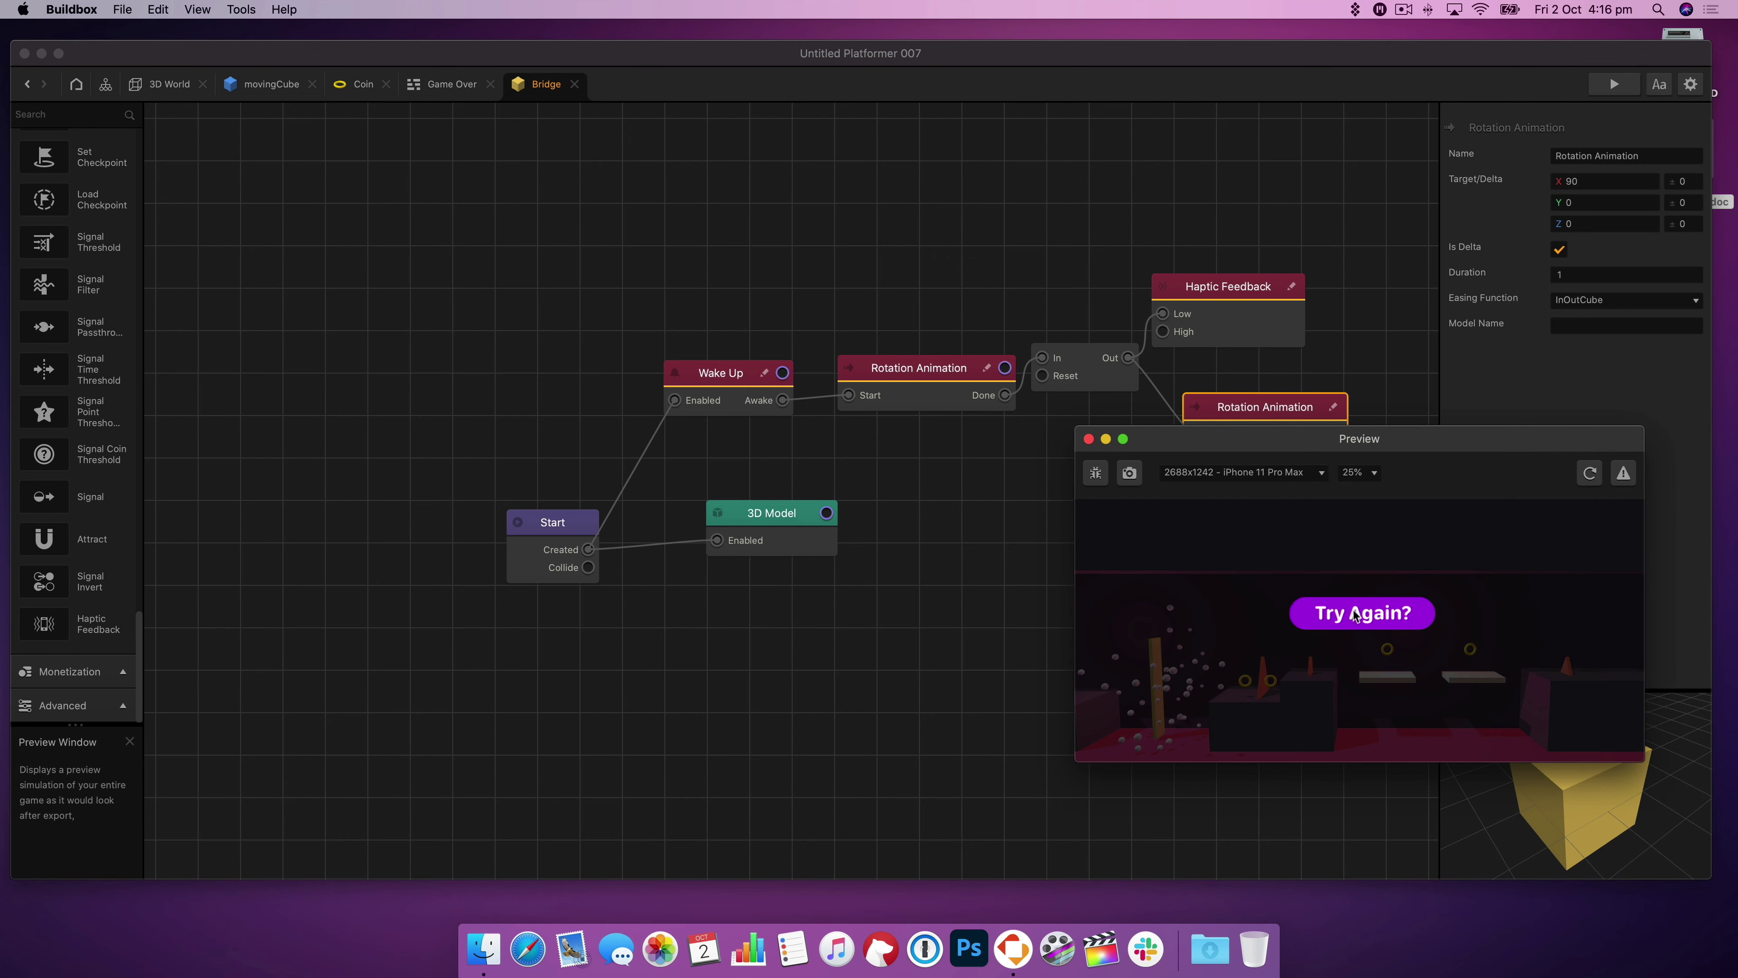
left_click(1089, 440)
- Try looping the second Rotation Animation's Done output back to Wake Up's Enabled input and preview the level
left_click_drag(1265, 407, 914, 437)
left_click(1617, 85)
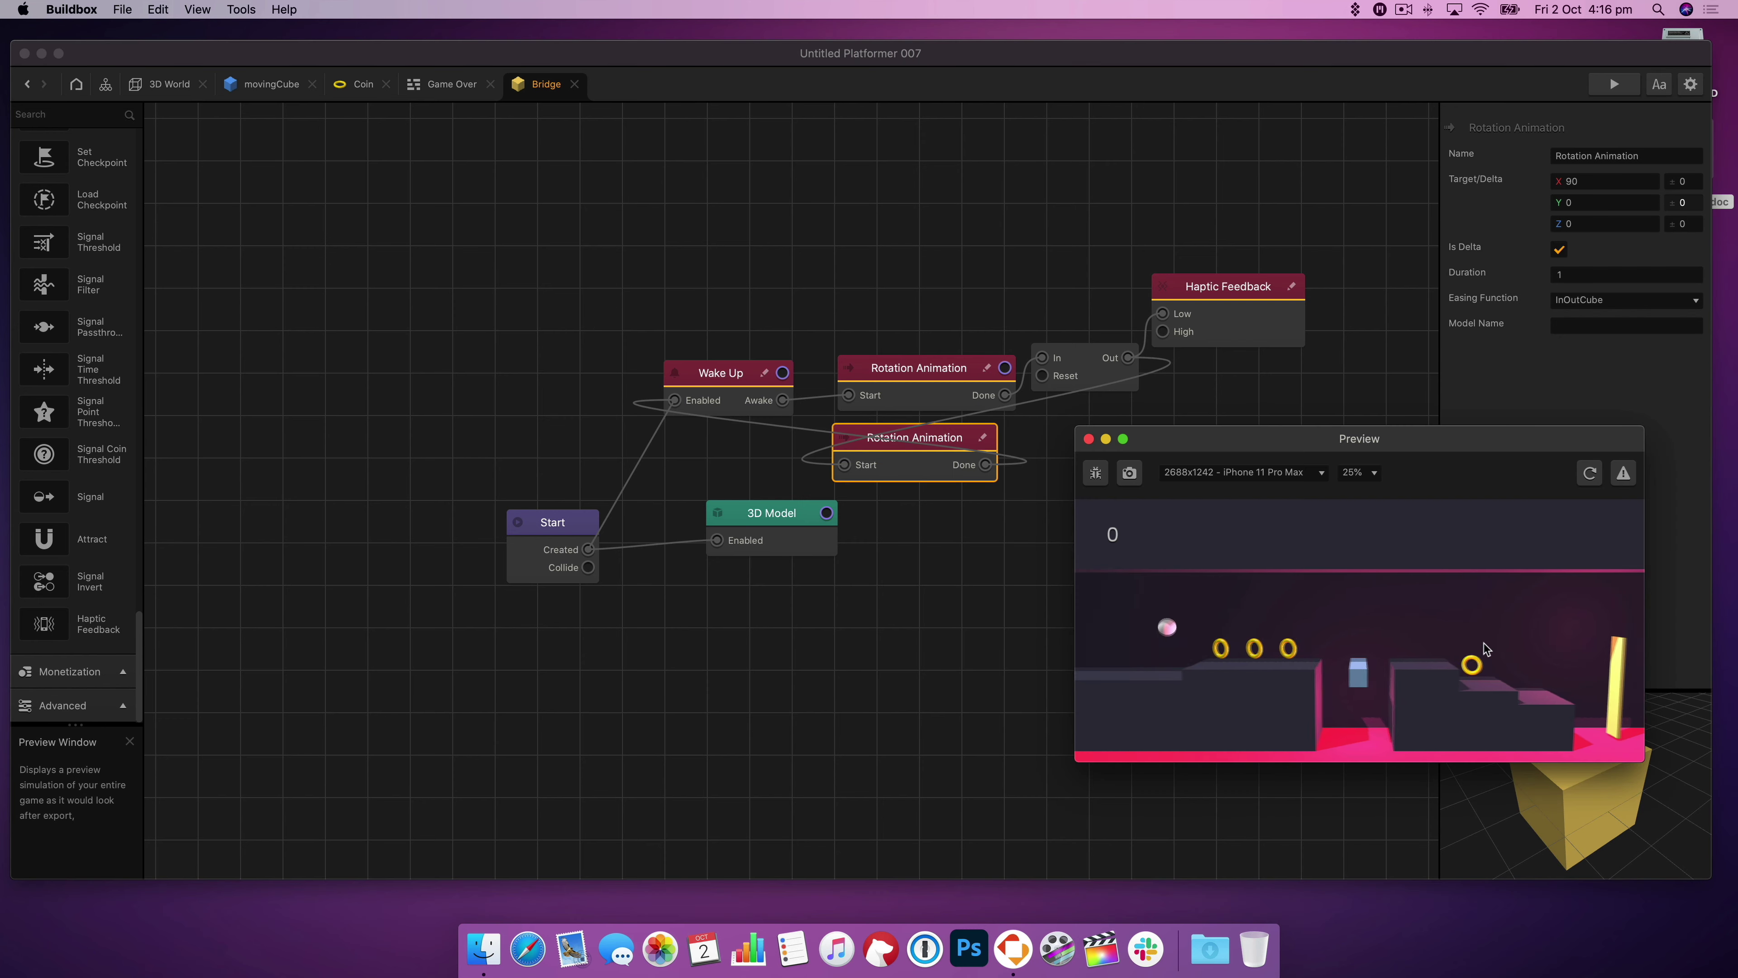
left_click(1479, 647)
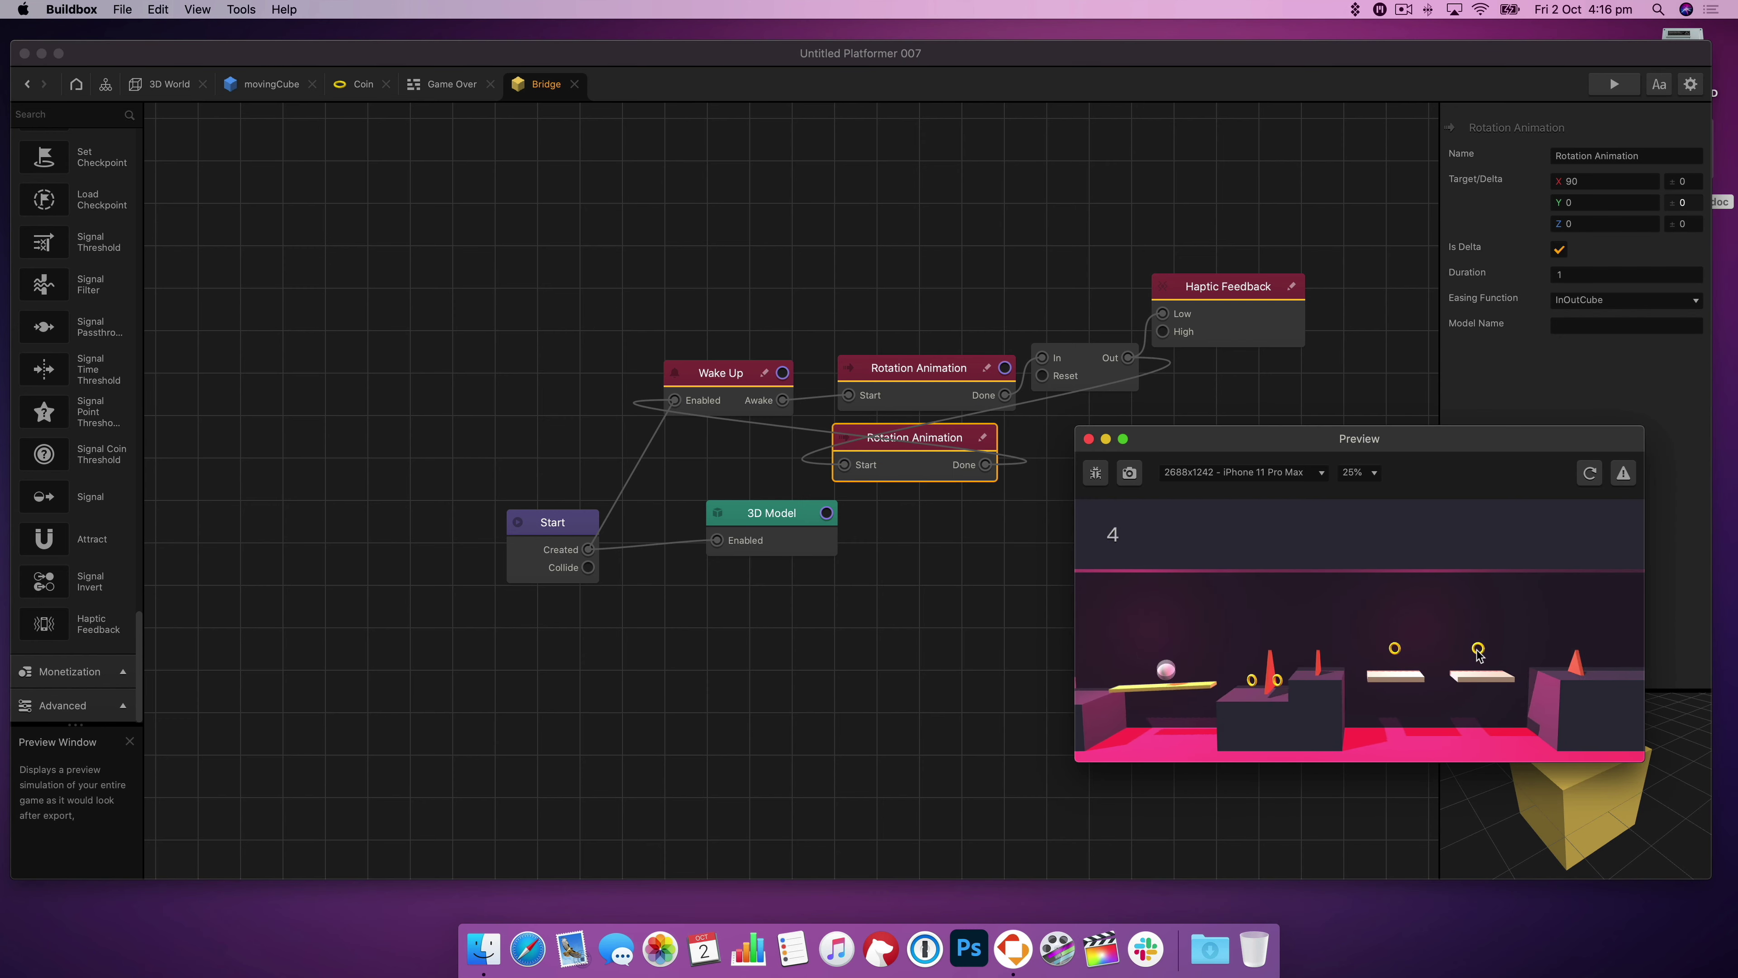
left_click(1106, 439)
- Link the second Rotation Animation's Done output to the first Rotation Animation's Start and test the loop in the preview
left_click_drag(914, 438, 1253, 428)
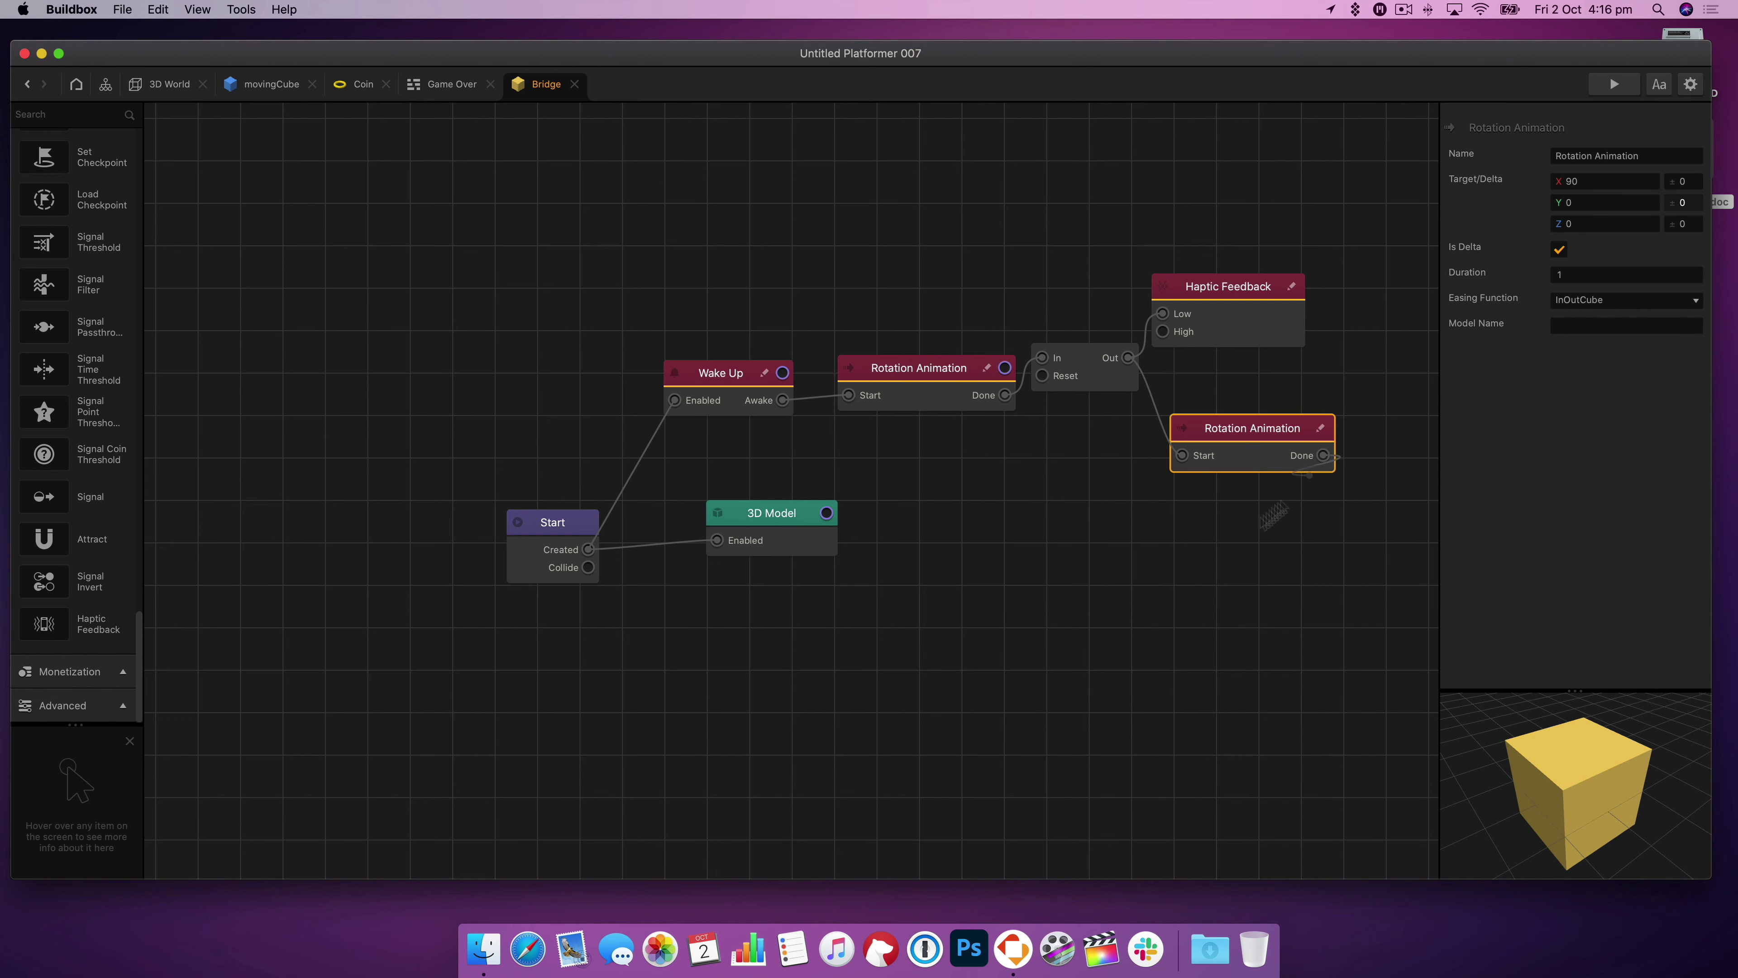
left_click(1614, 84)
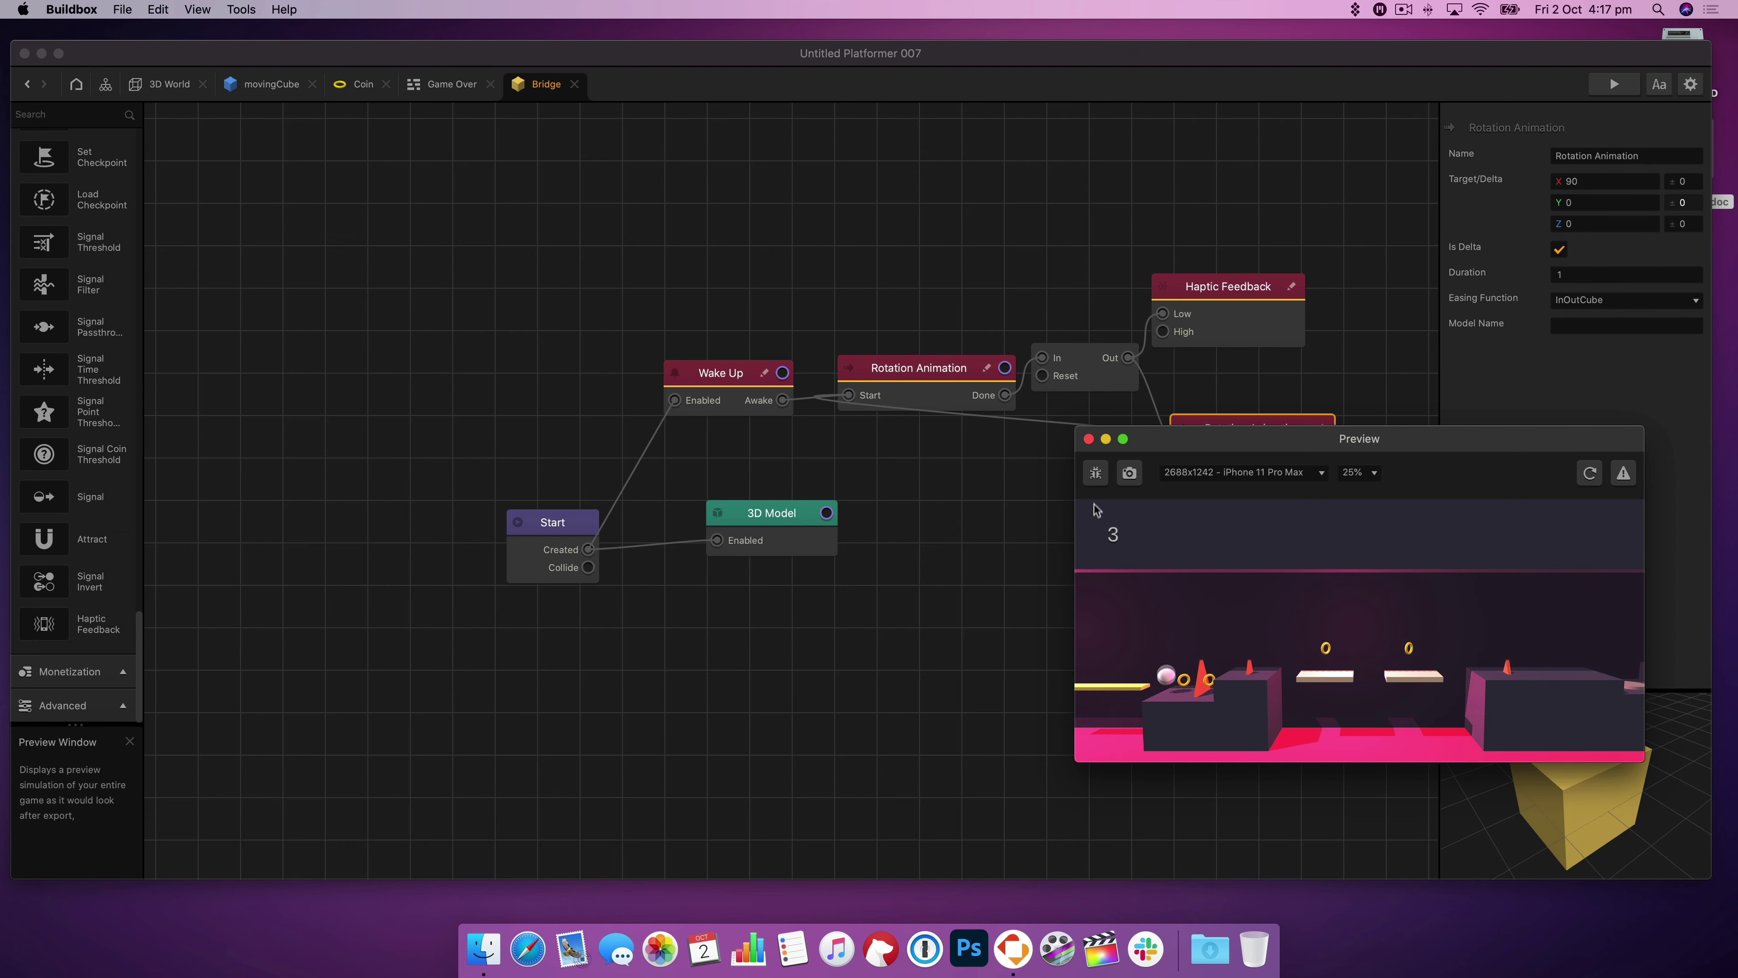
left_click(1088, 438)
- Set the bridge's X rotation to 0 in the 3D World and slide the lowest stair cube back into the stairs
left_click(169, 84)
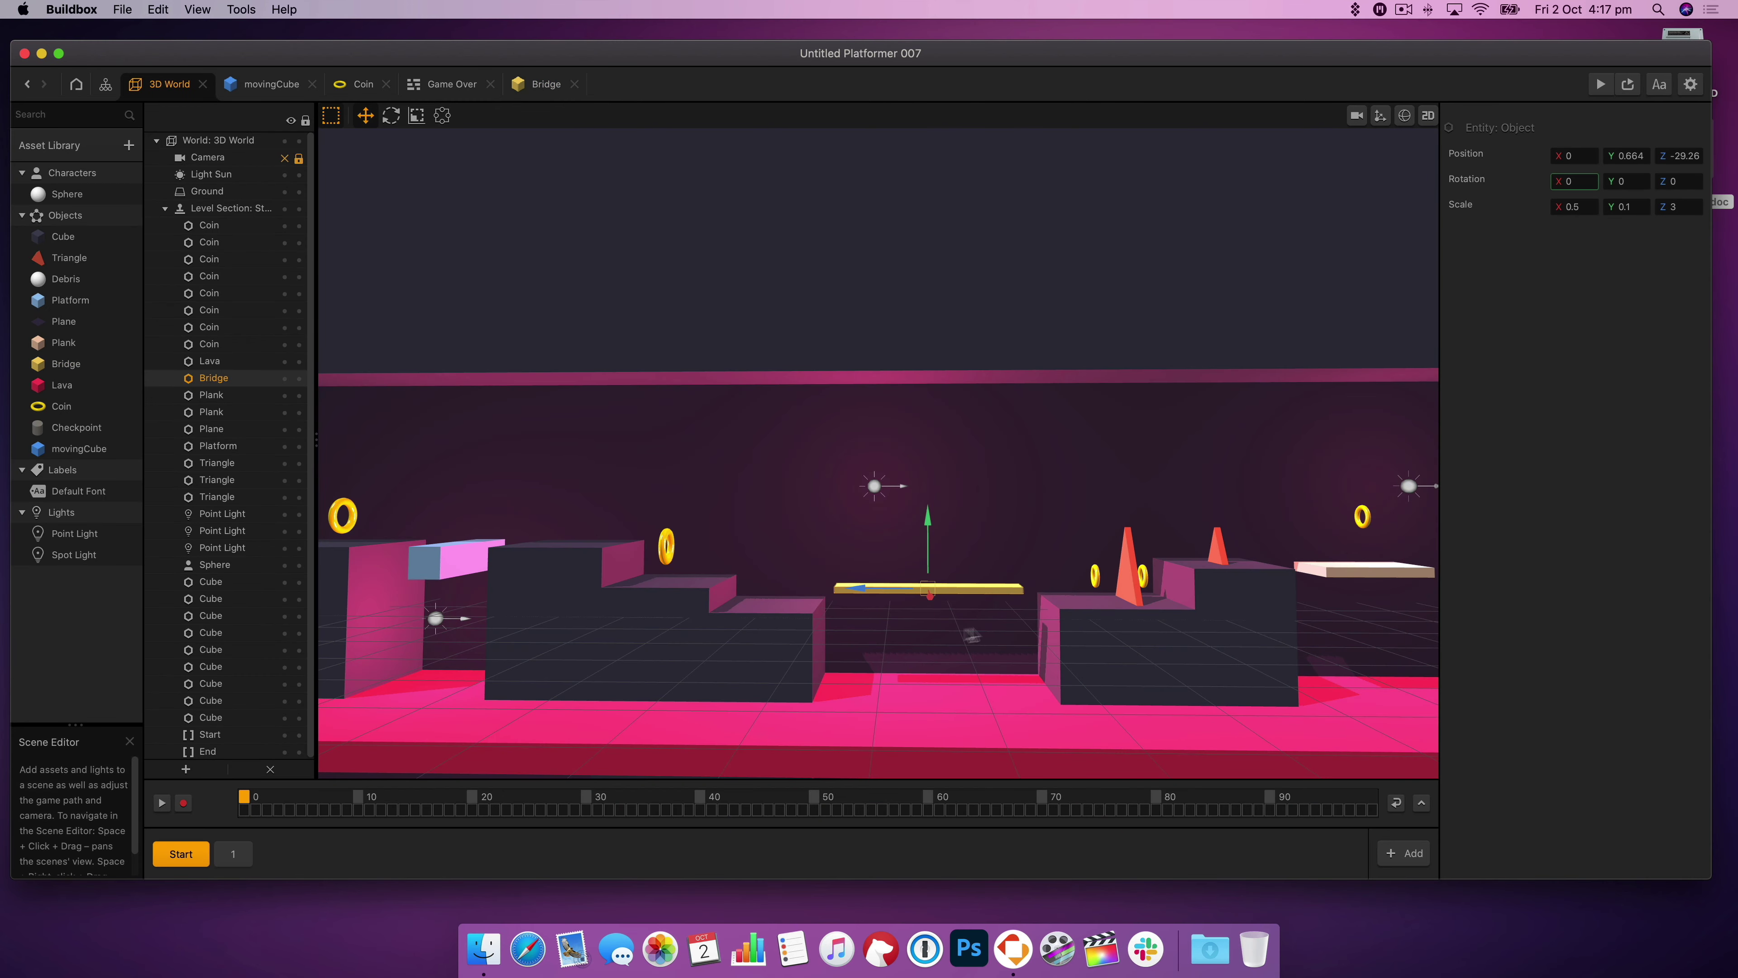
left_click(764, 620)
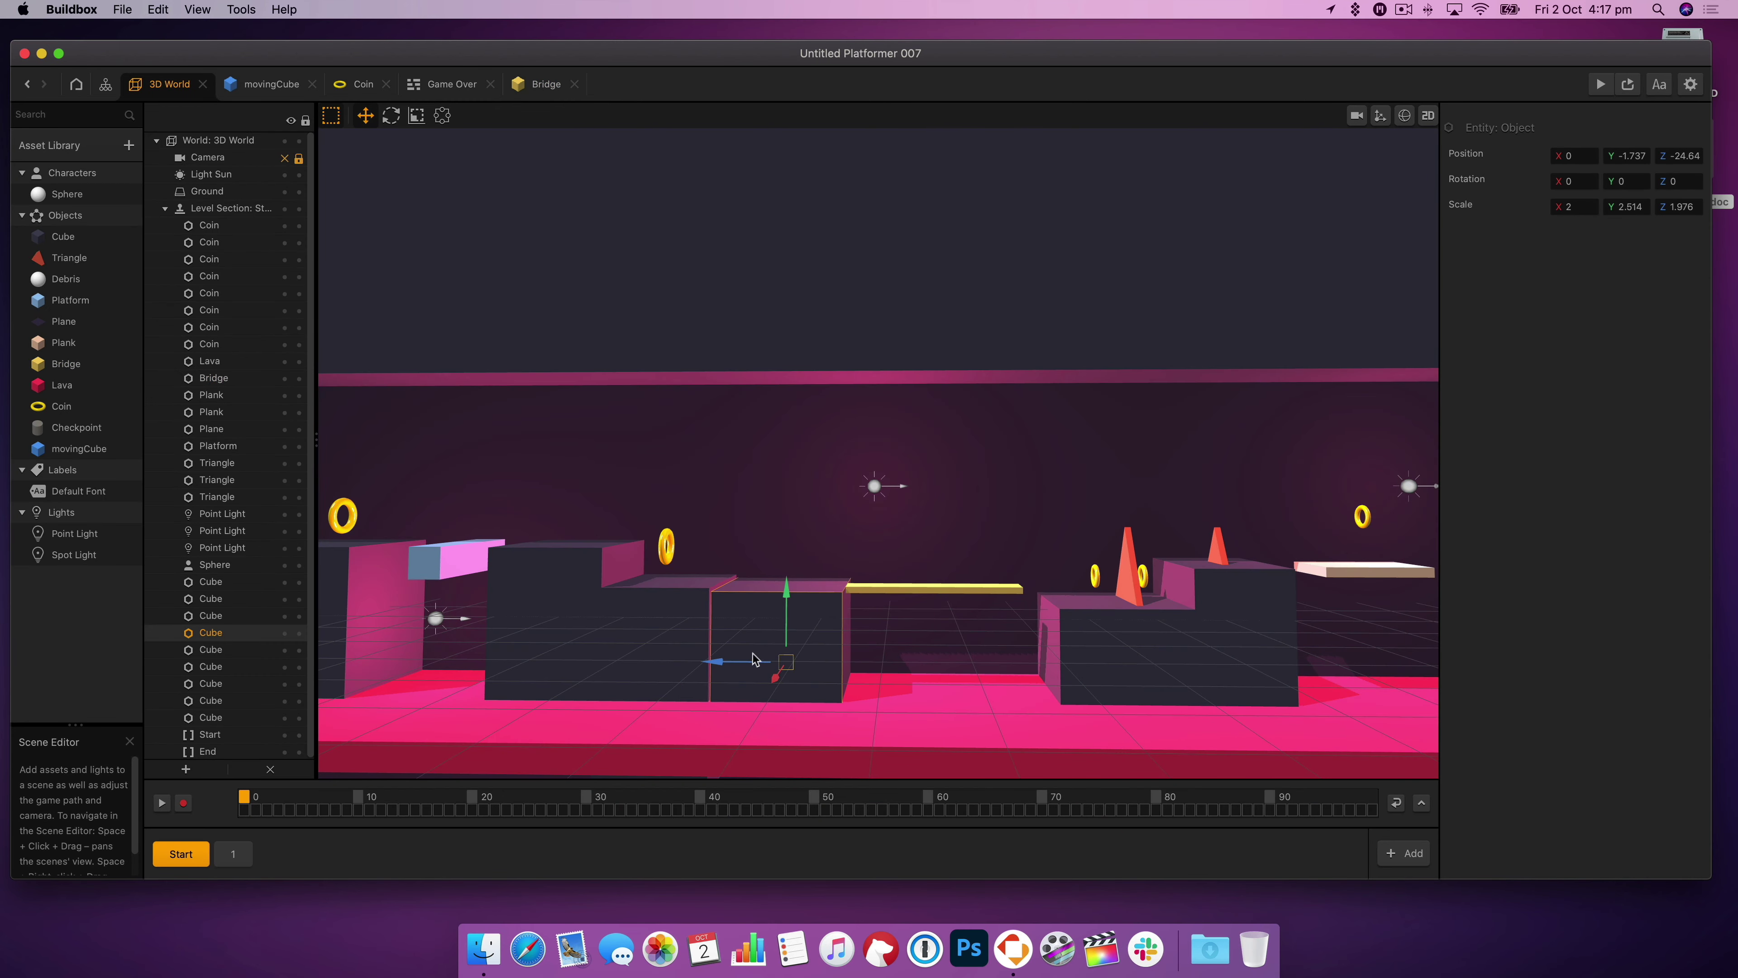
left_click_drag(753, 659, 671, 456)
- Raise the middle stair cube above its neighbours together with the coin over it
left_click(648, 622)
left_click(721, 485)
left_click(669, 502)
left_click(615, 540)
left_click(573, 586)
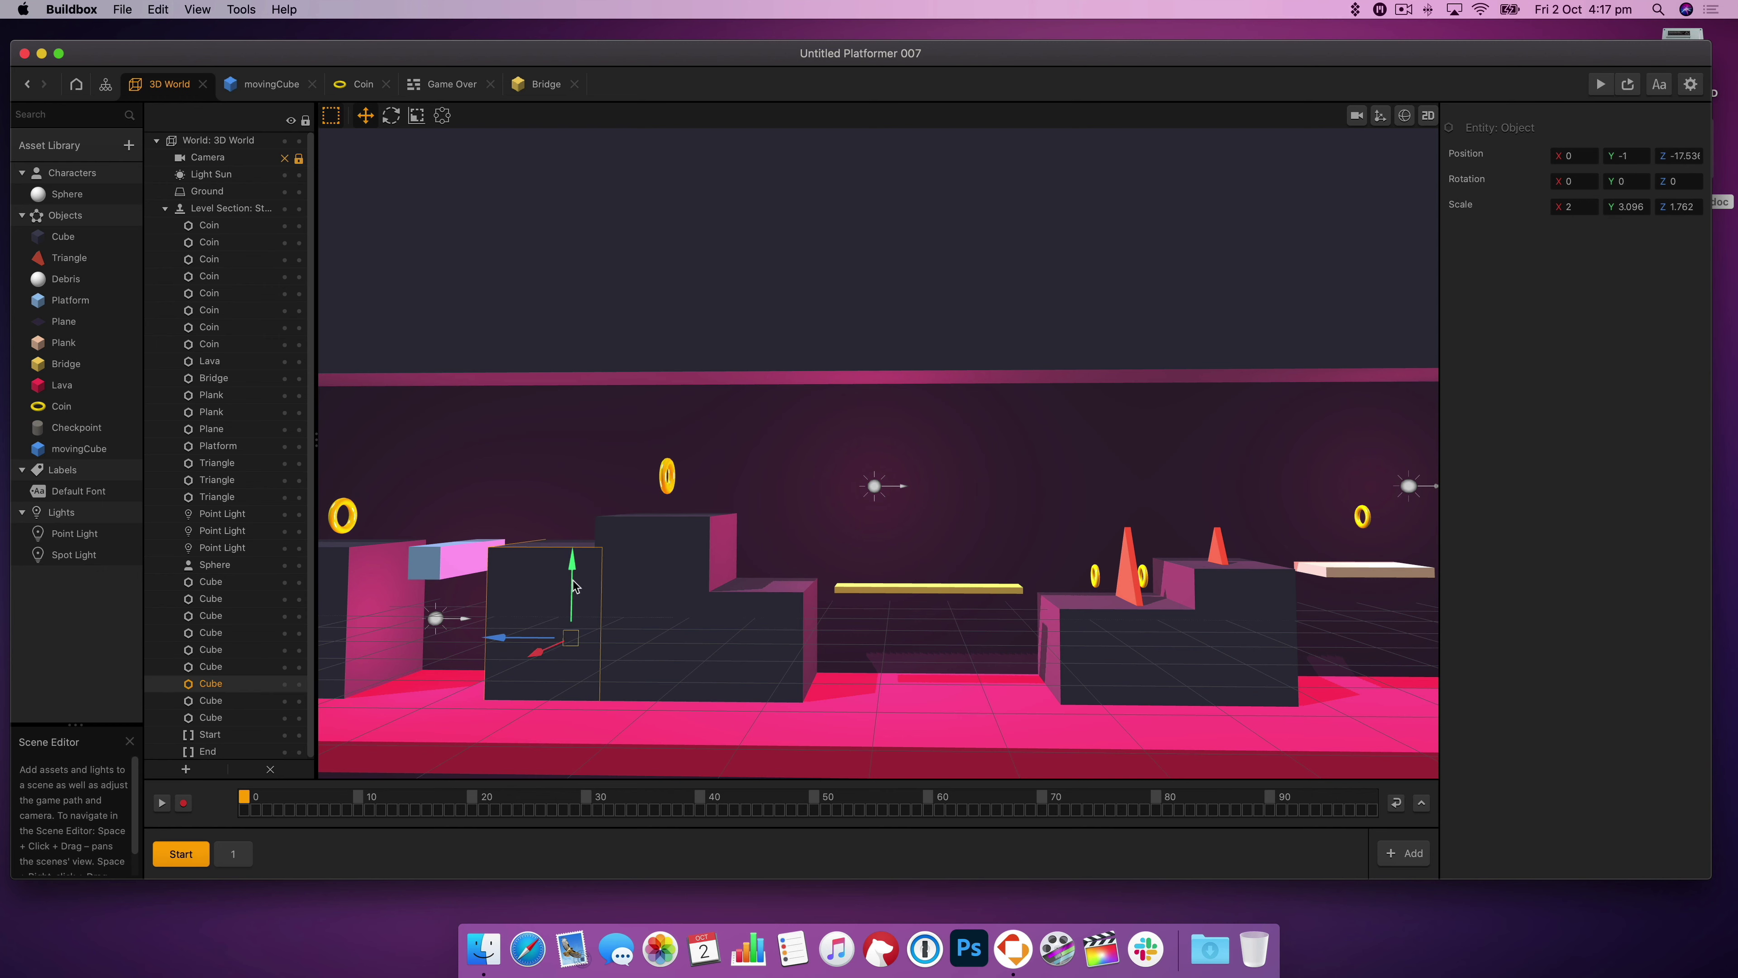
- Move the first cube beyond the bridge to about Y -1.7, Z -34.91, level with the lowest stair cube
left_click(784, 617)
left_click(1118, 665)
left_click_drag(1118, 665, 1050, 666)
left_click(780, 648)
left_click(1081, 644)
left_click(1631, 155)
type("0")
key("Return")
key("super+z")
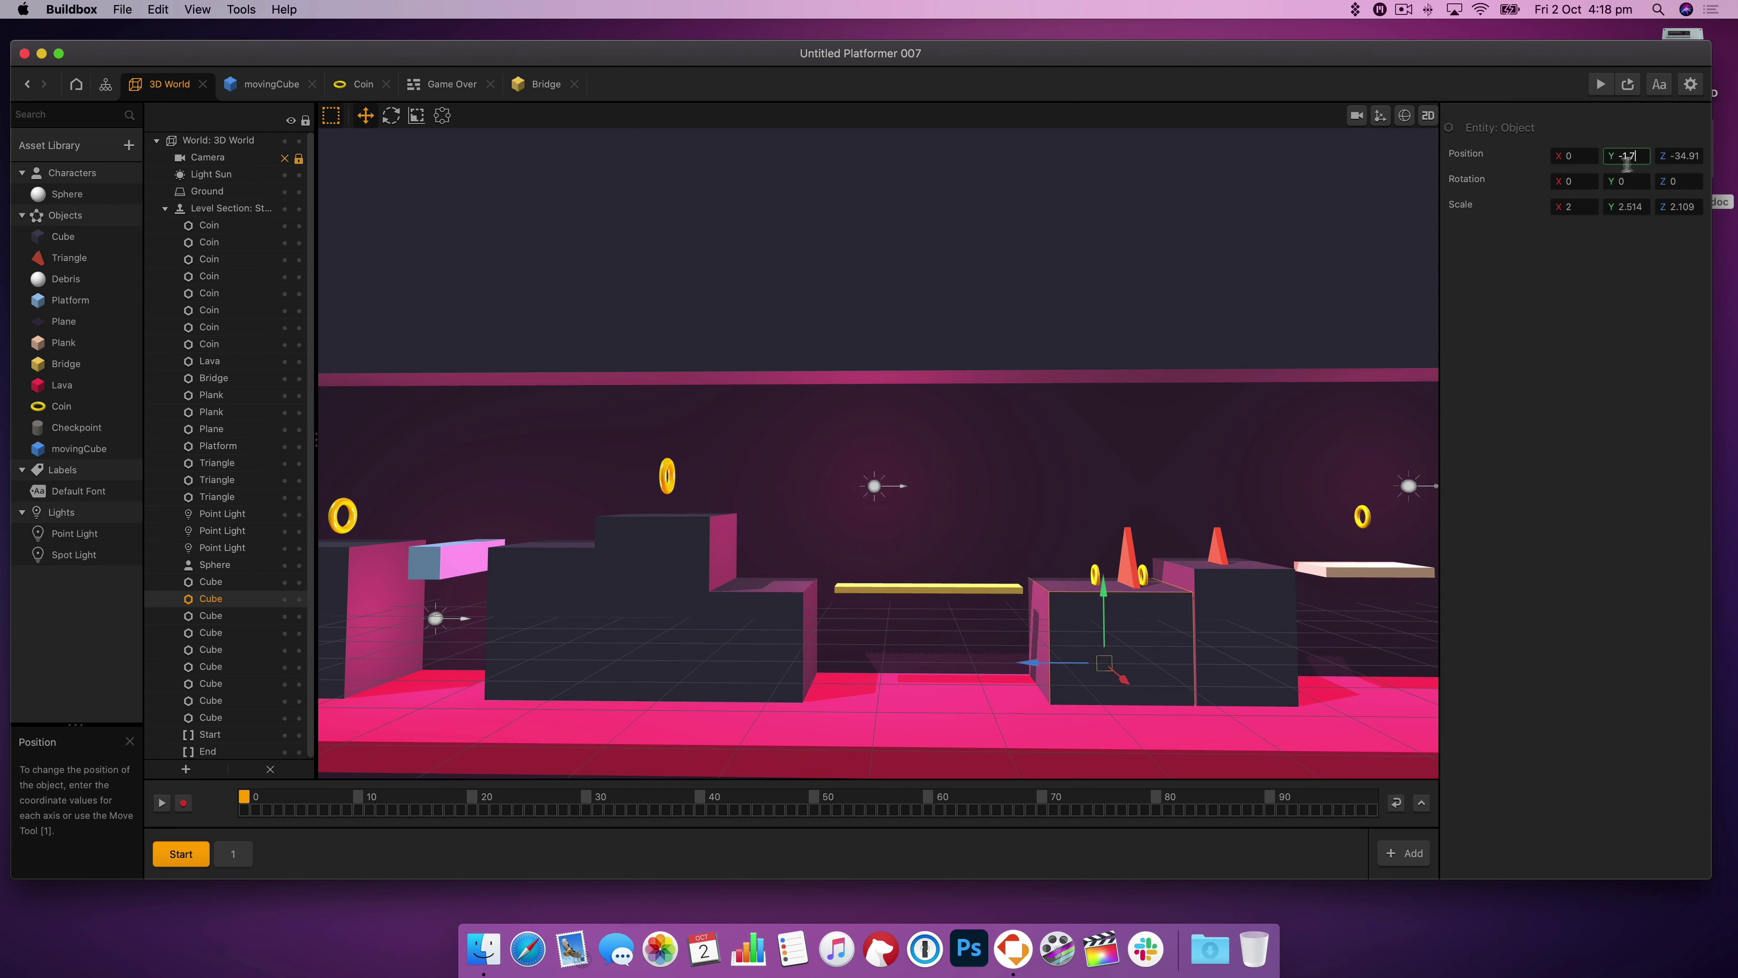
key("super+z")
left_click(1648, 157)
- Delete the triangle and the two coins standing on the first cube beyond the bridge
left_click(1128, 561)
key("BackSpace")
left_click(1095, 574)
key("BackSpace")
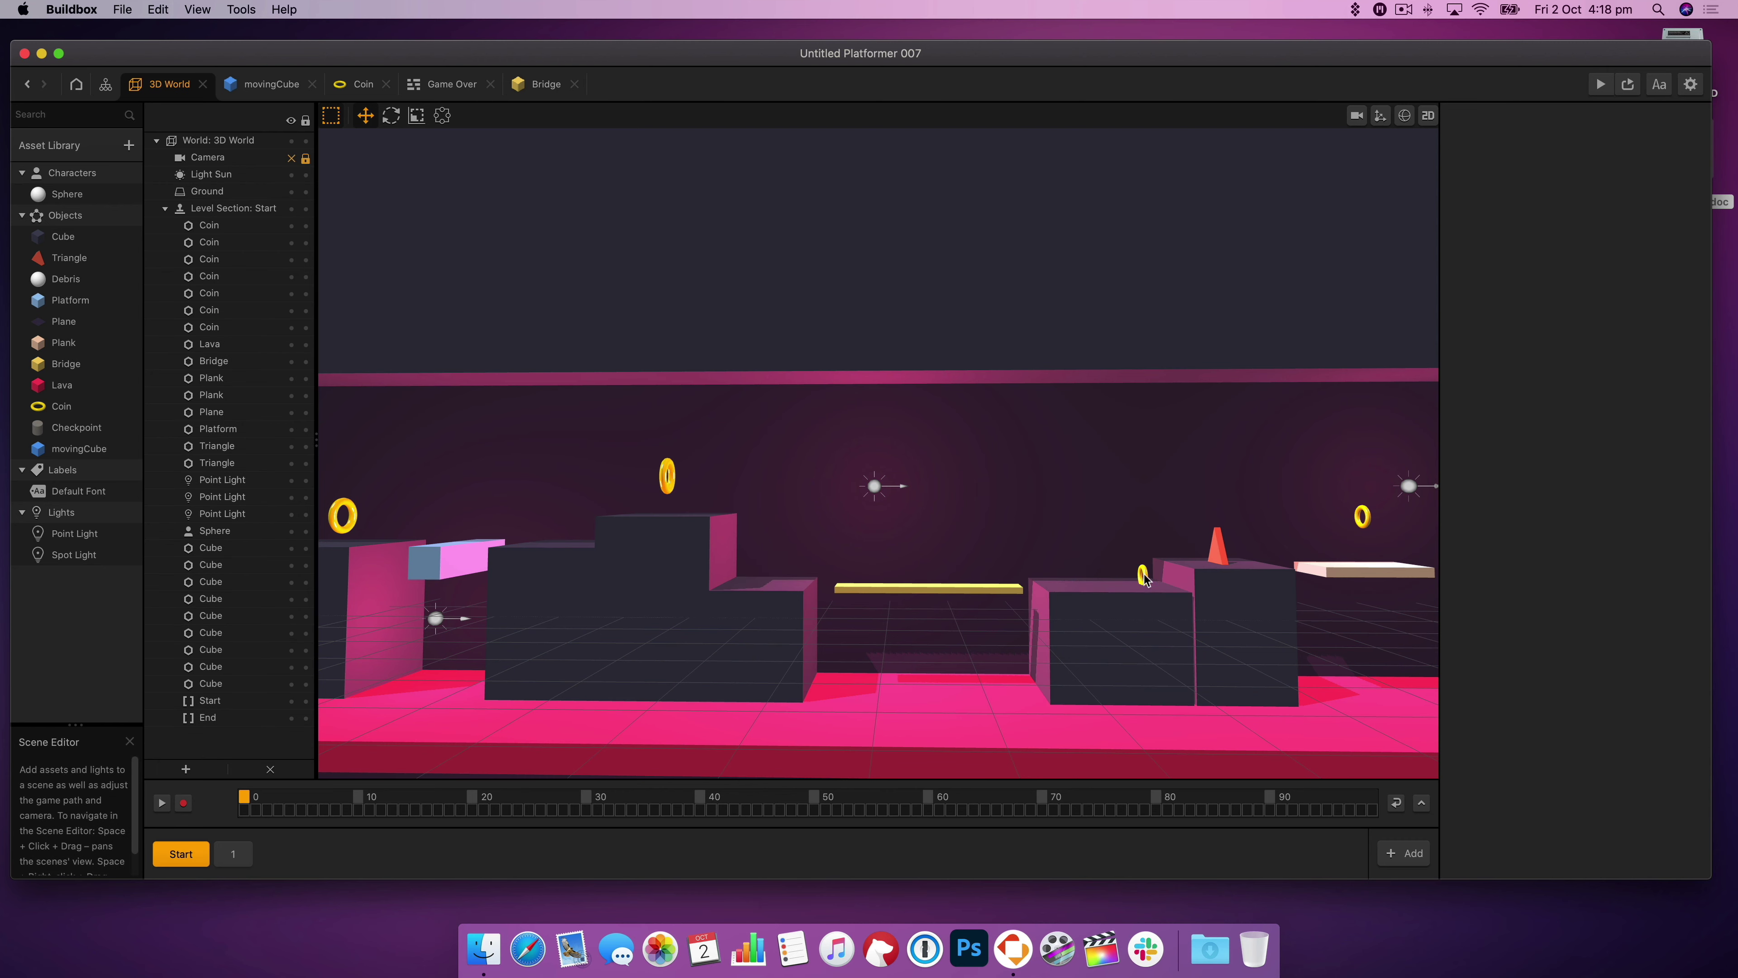
left_click(1141, 576)
key("BackSpace")
- Replace the narrow cube under the remaining triangle with a copy of the neighbouring cube at Y -0.88, Z -38.29
left_click(1225, 616)
left_click(1163, 620)
left_click(1262, 593)
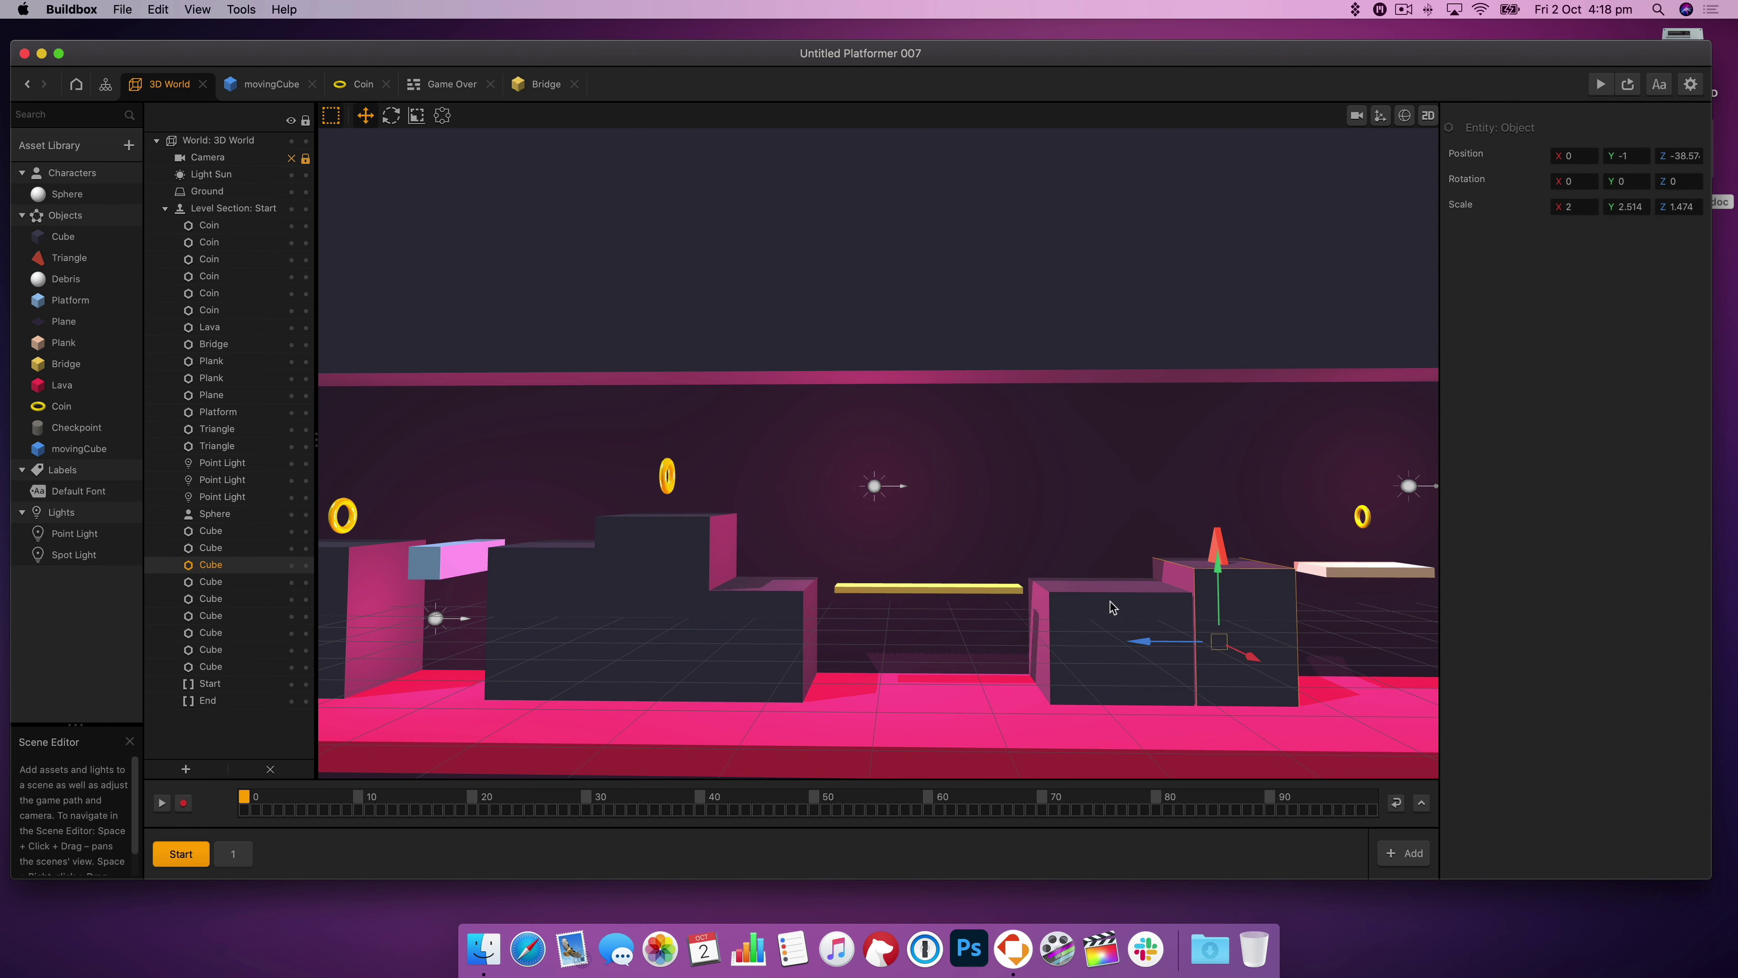
left_click(1177, 598)
left_click_drag(1214, 586, 1214, 589)
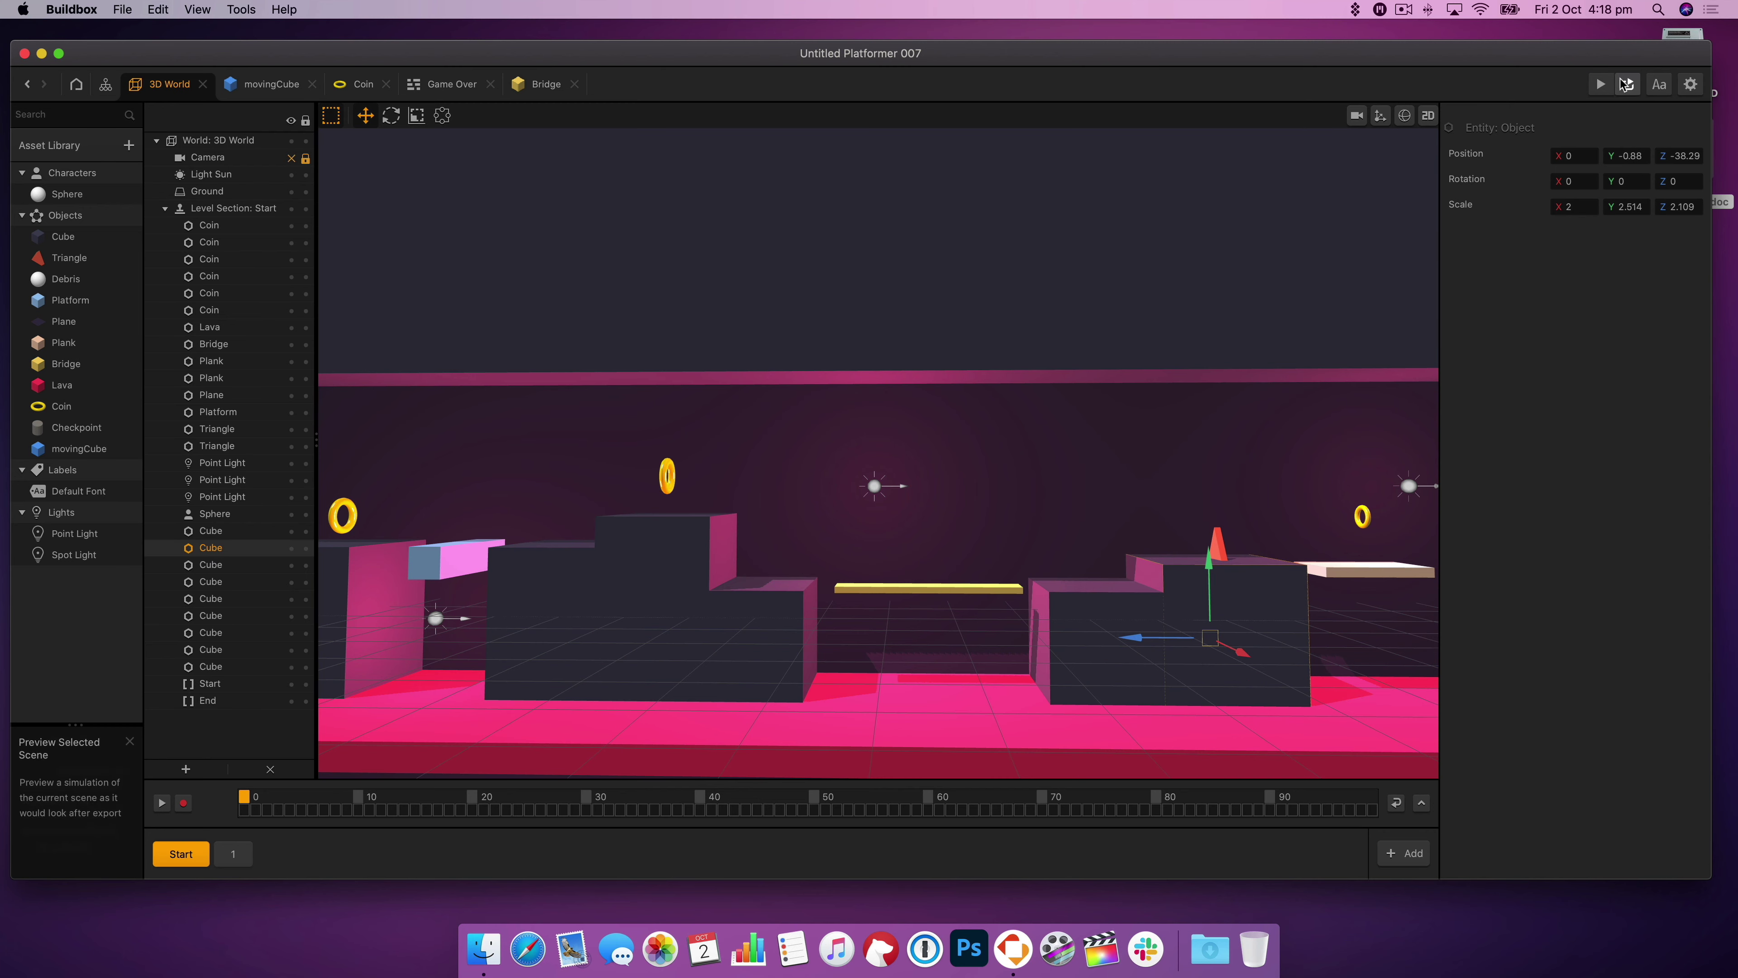
- Play the level in the preview across the bridge and the cubes beyond it
left_click(1600, 84)
left_click(1452, 676)
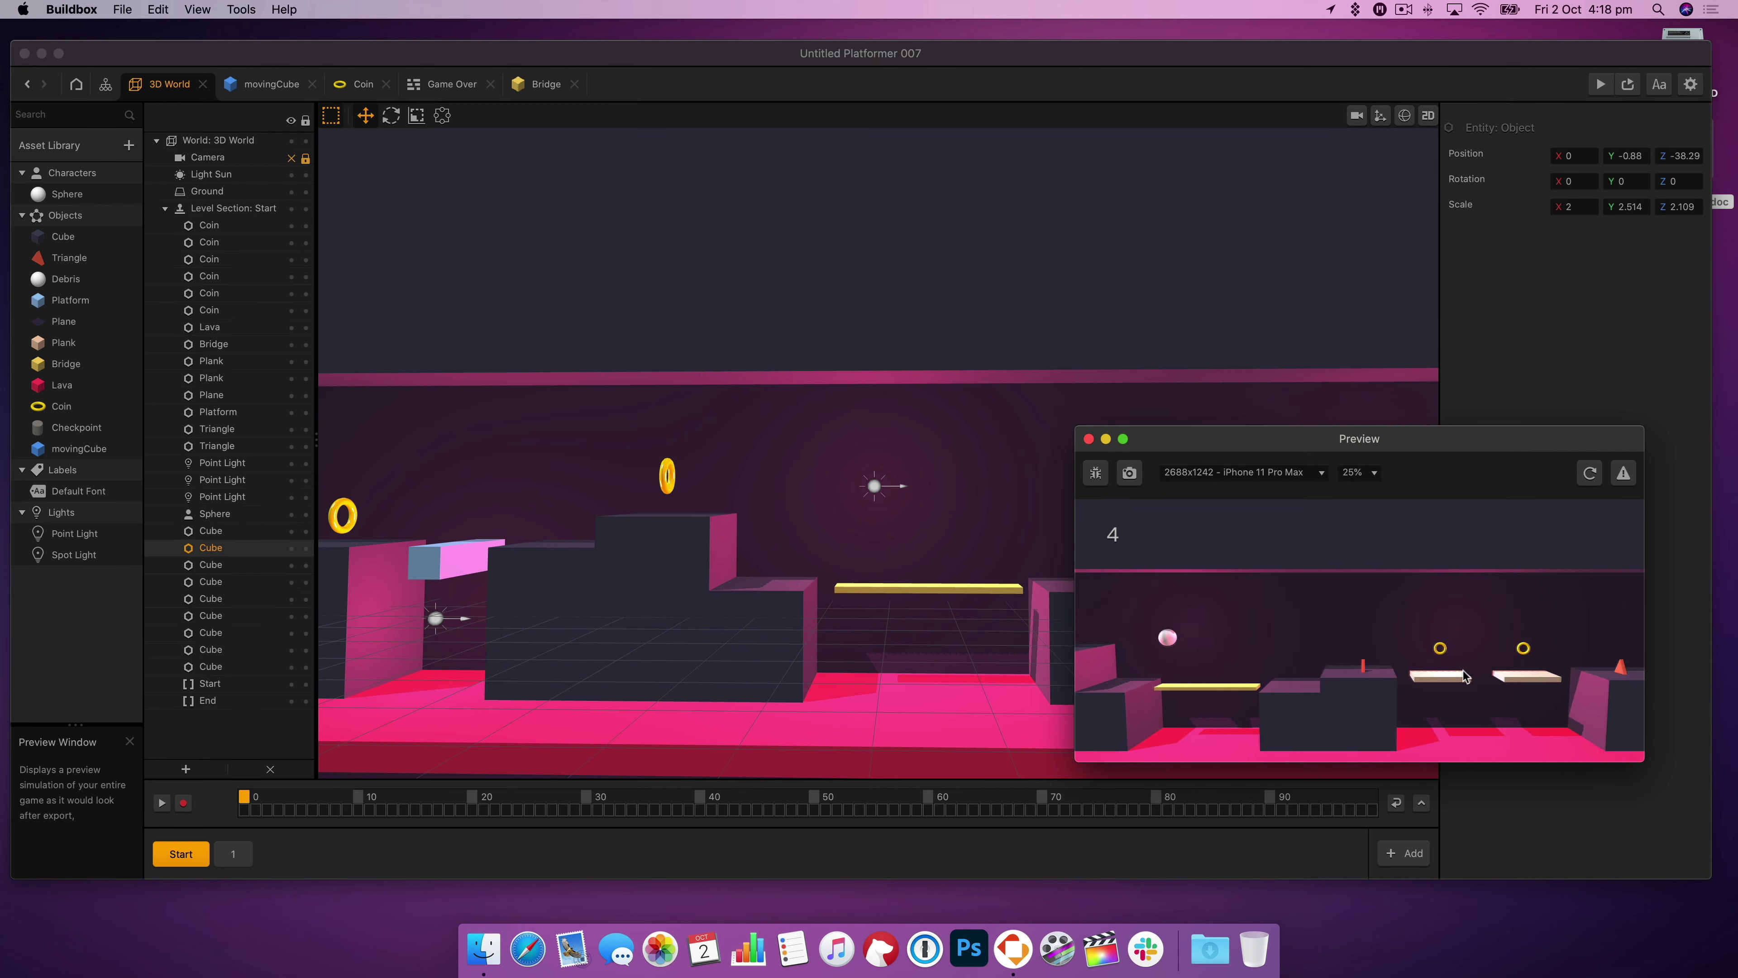
left_click(1088, 438)
- Set the bridge's X rotation to 90 so that it stands upright
left_click(958, 588)
left_click(1570, 180)
key("BackSpace")
type("90")
key("Return")
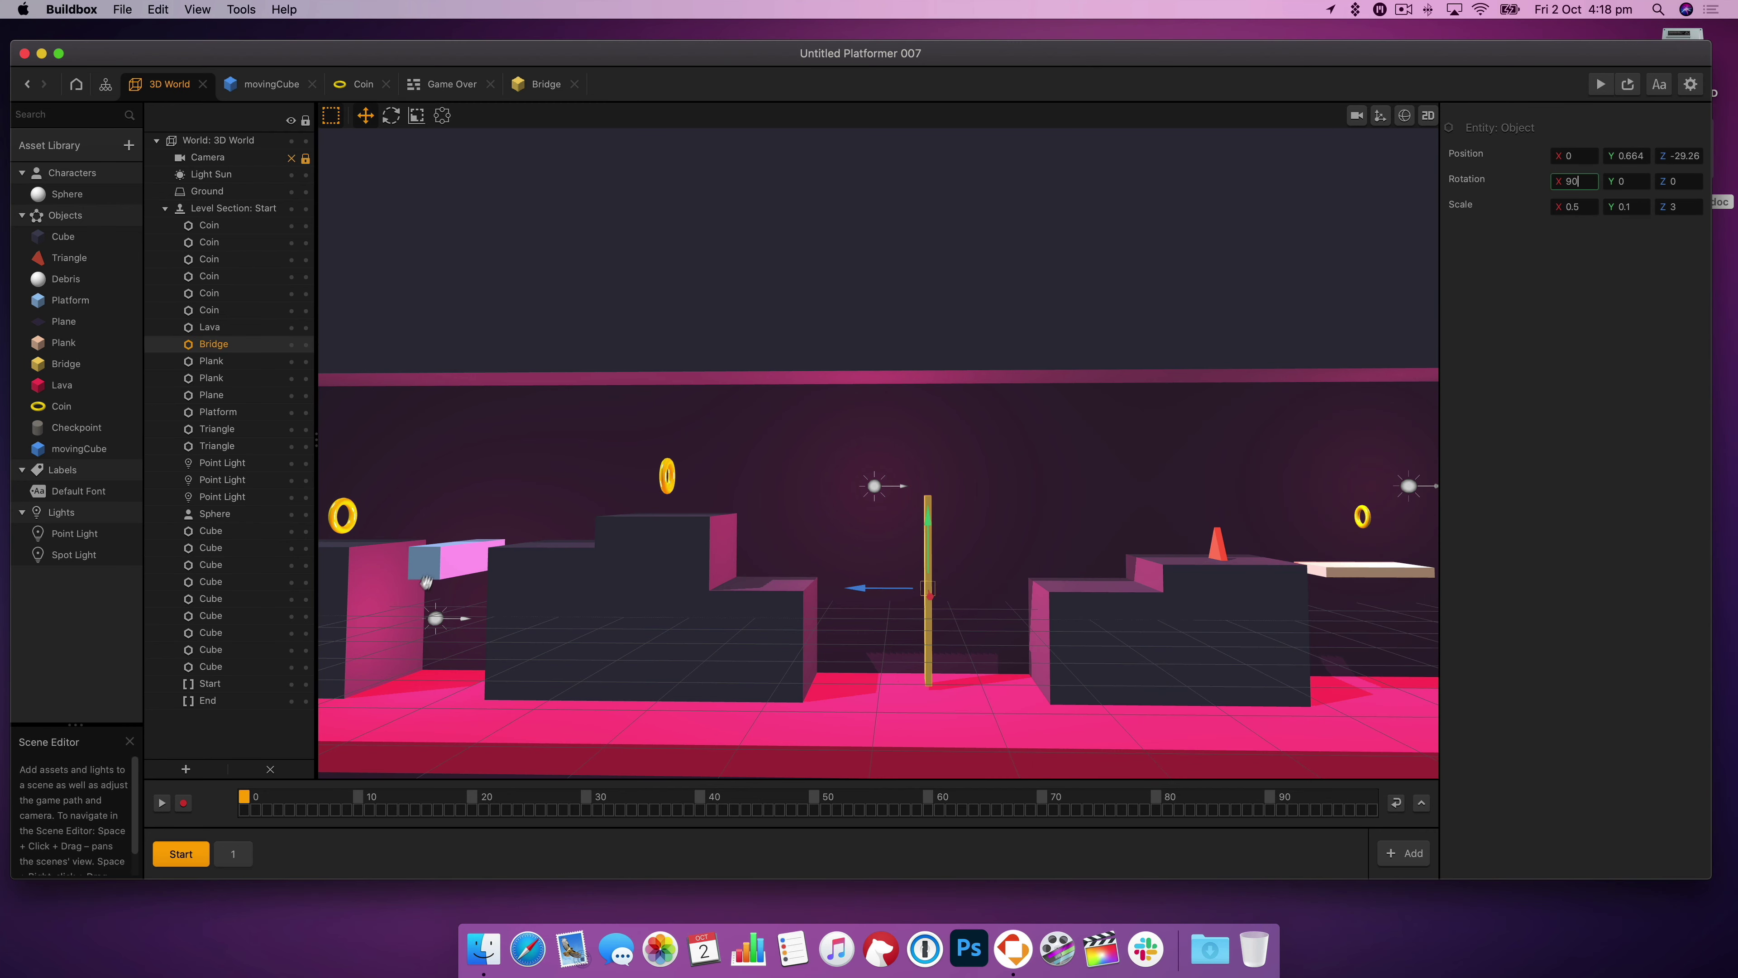
- Delete one surplus coin near the first cubes of the level
left_click_drag(684, 548, 928, 573)
left_click(528, 541)
key("BackSpace")
left_click(466, 541)
right_click_drag(490, 543, 445, 619)
key("super+z")
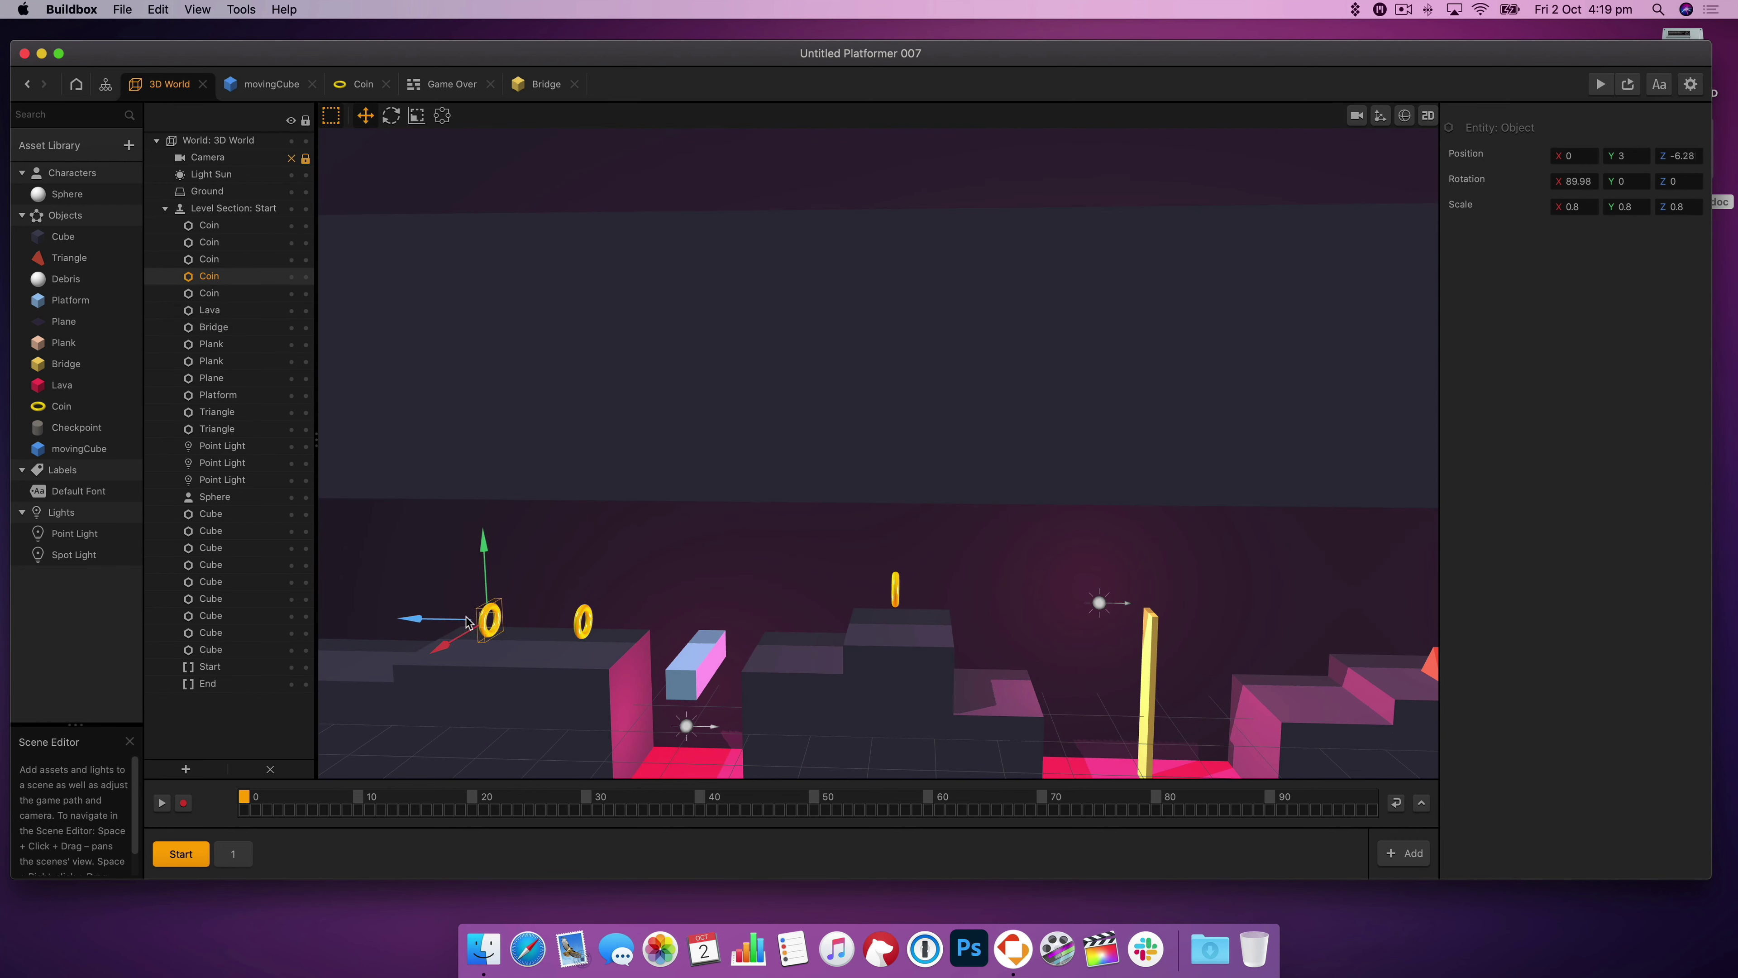
- Move one coin to Z -17.36 and the middle stair coin to Y 1.8, Z -23.89, checking both in the preview
left_click_drag(466, 622, 439, 611)
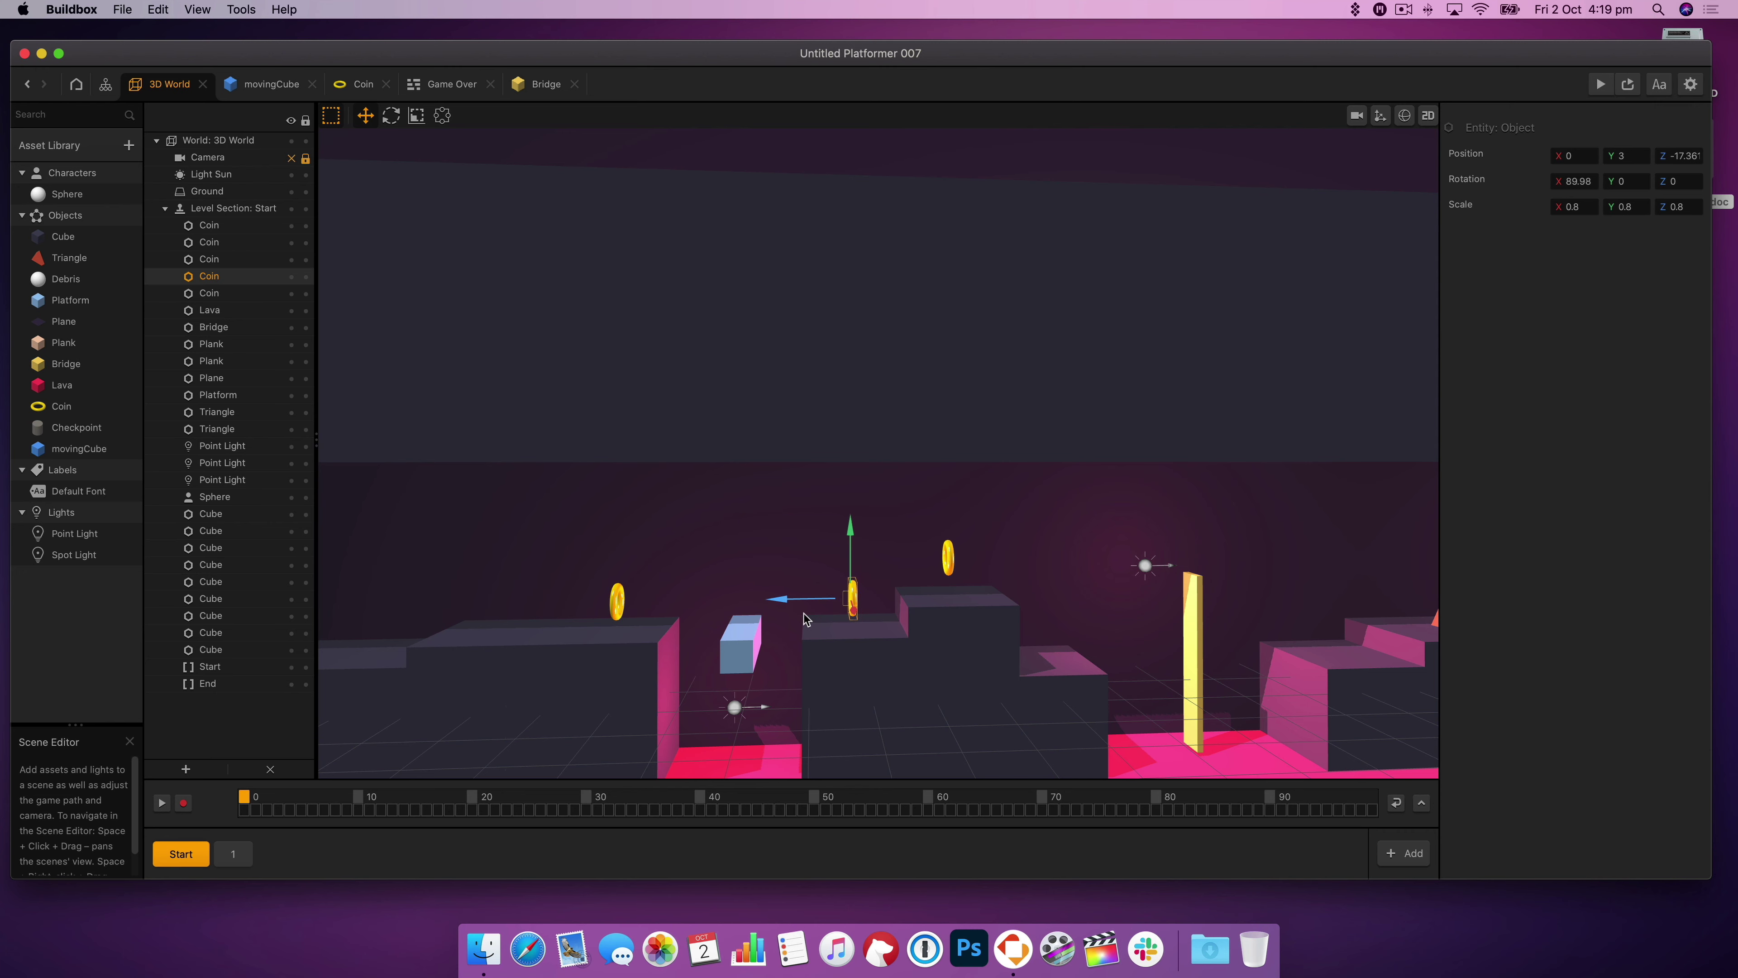
left_click(949, 563)
left_click_drag(1052, 538, 998, 584)
left_click(1642, 155)
left_click(1600, 84)
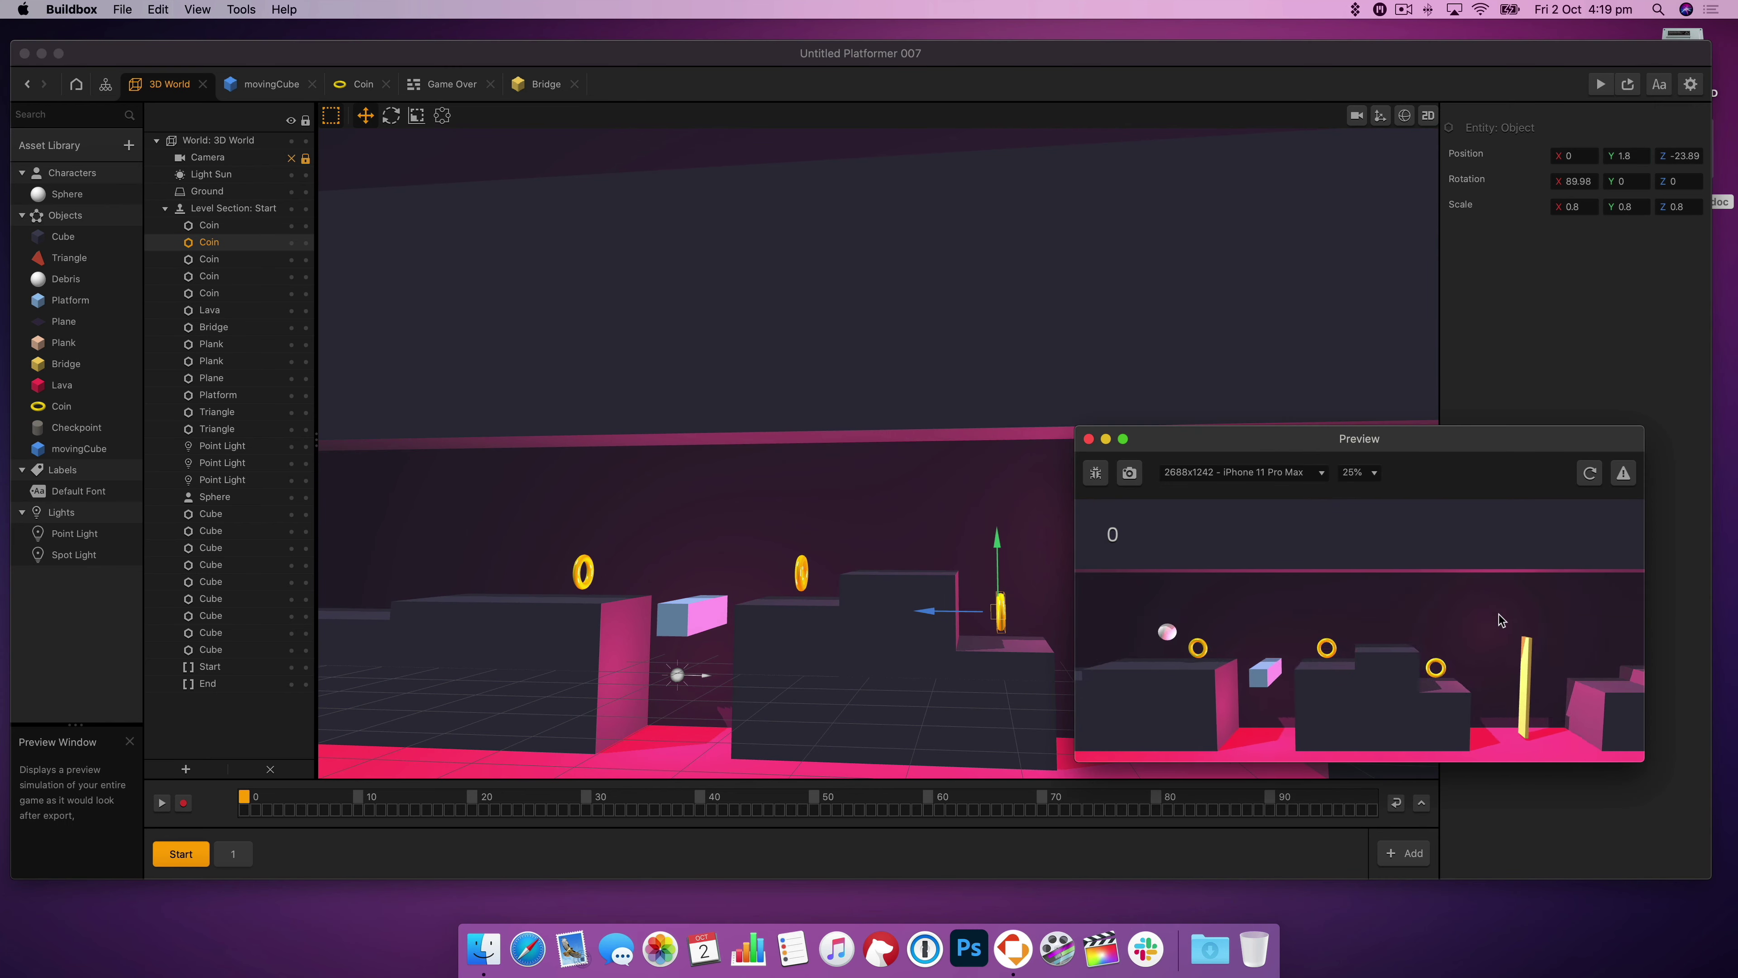
left_click(1088, 439)
- Reposition the 2-second Delay node in the Bridge's node map and test the bridge in the preview
left_click(545, 83)
left_click_drag(1142, 590, 1034, 344)
left_click_drag(1093, 548, 1093, 408)
left_click(1614, 84)
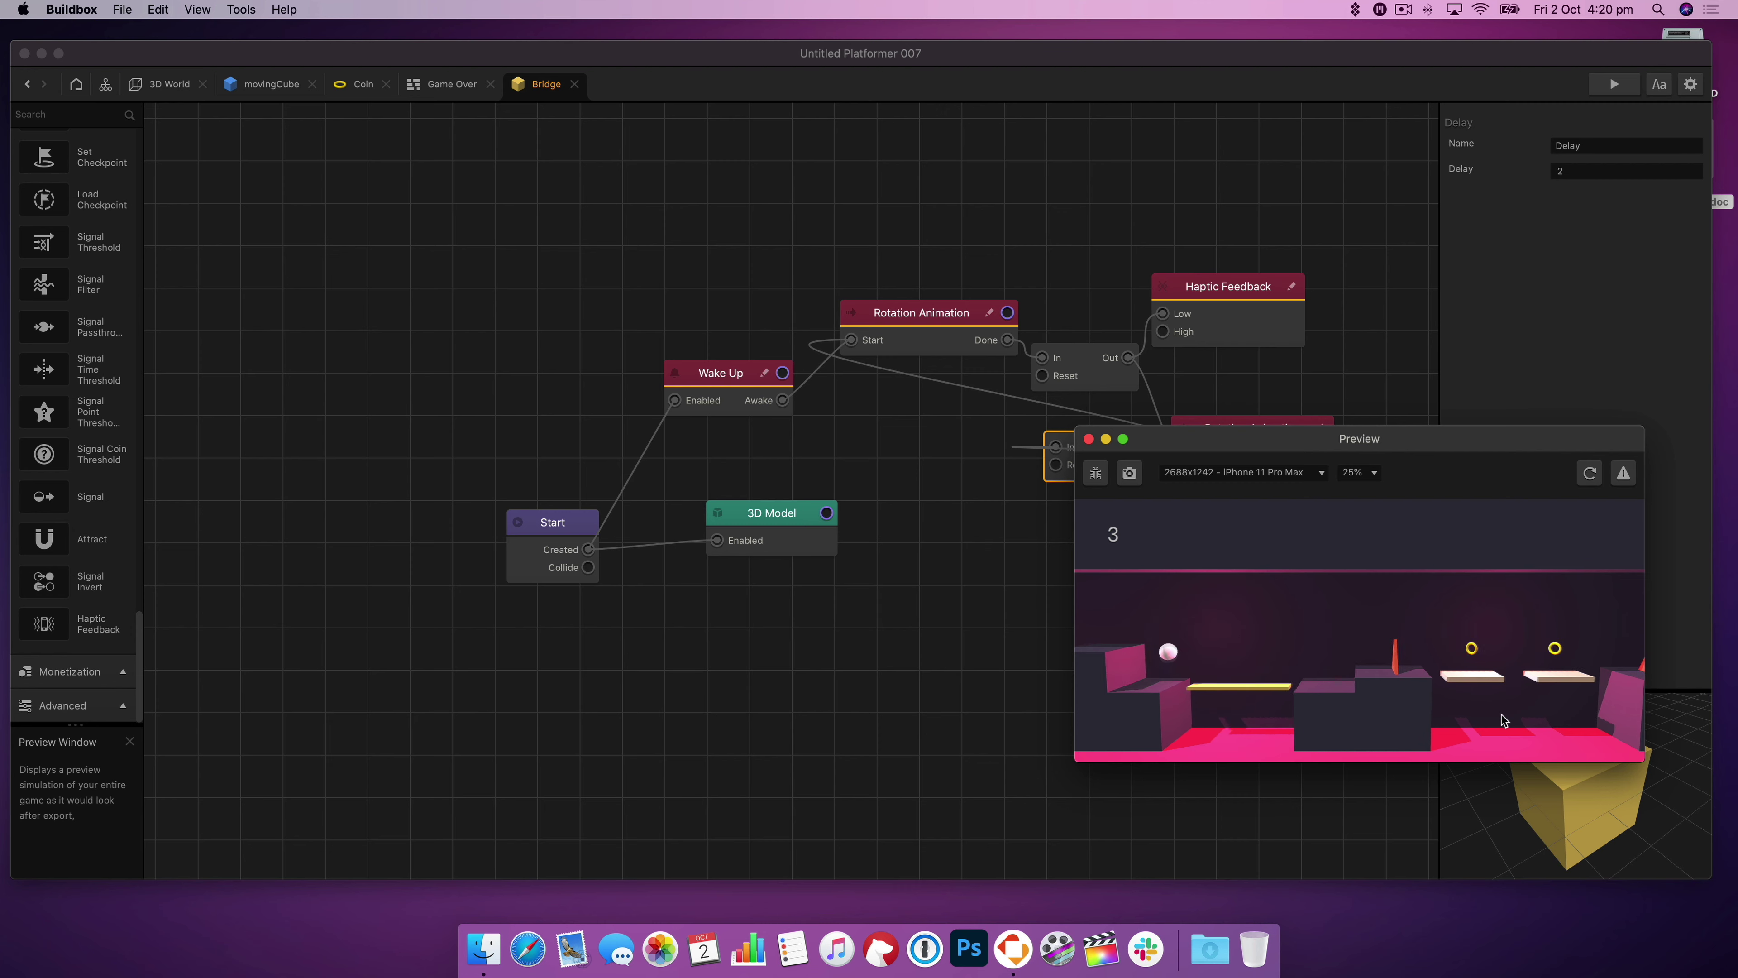
- Return to the 3D World scene and save the project
left_click(169, 84)
key("super+s")
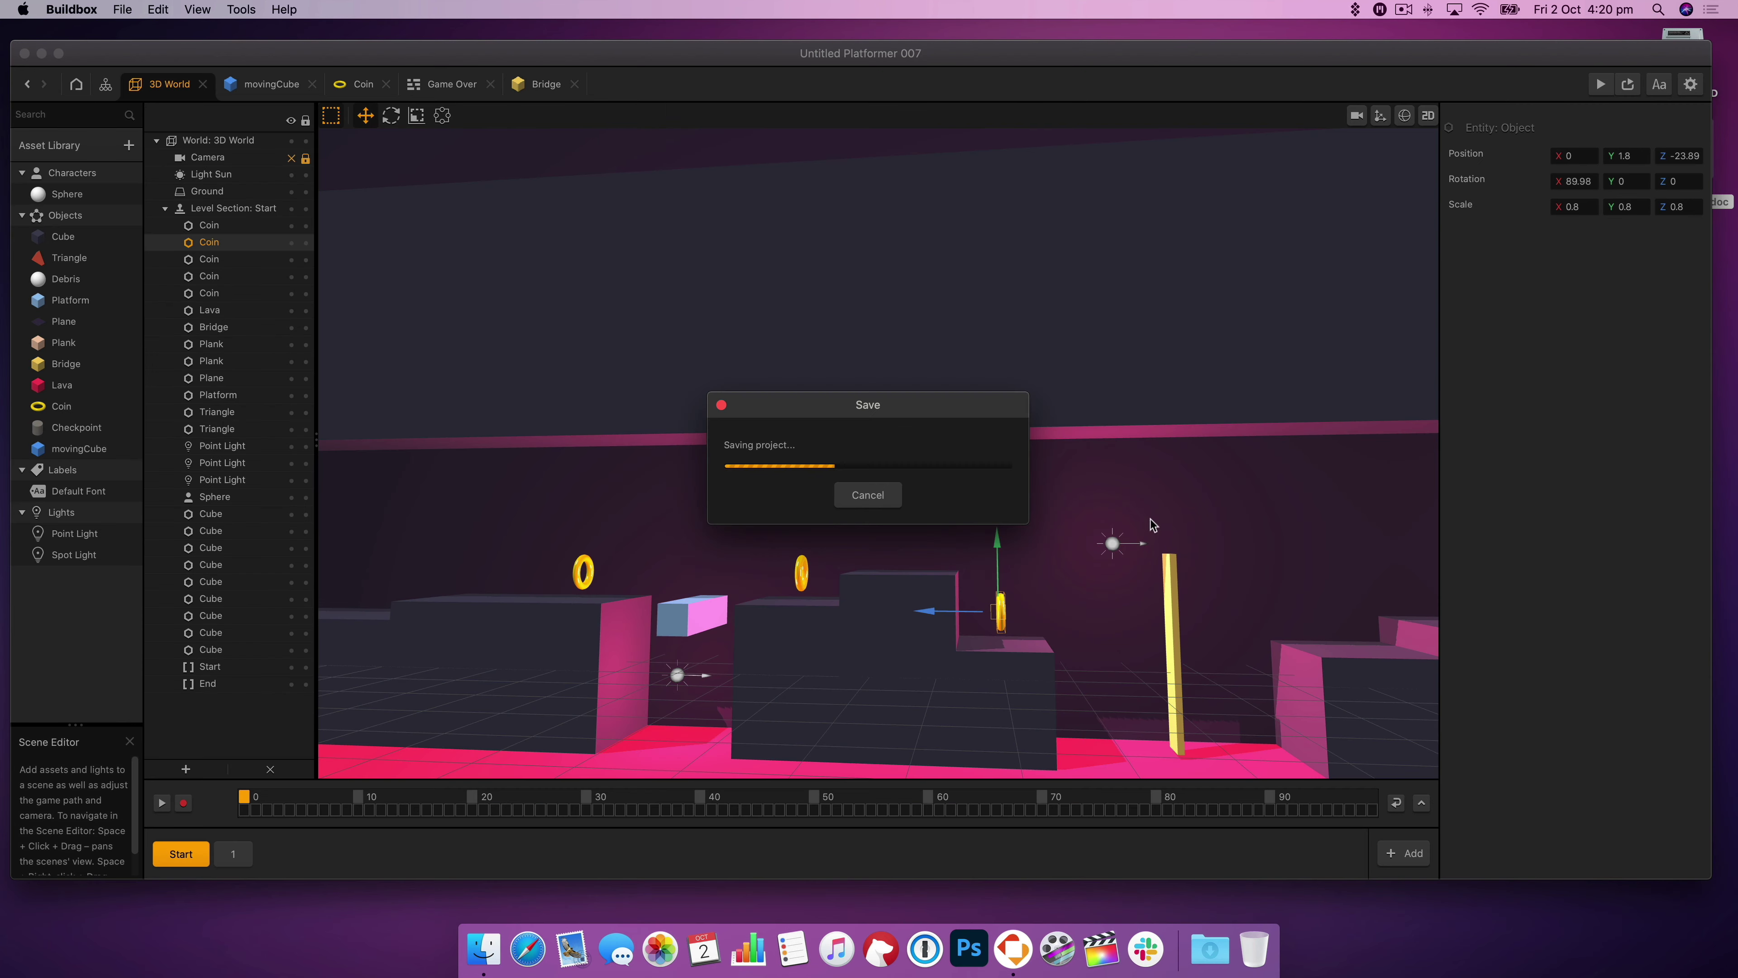
key("super+minus")
right_click_drag(1008, 570, 912, 605)
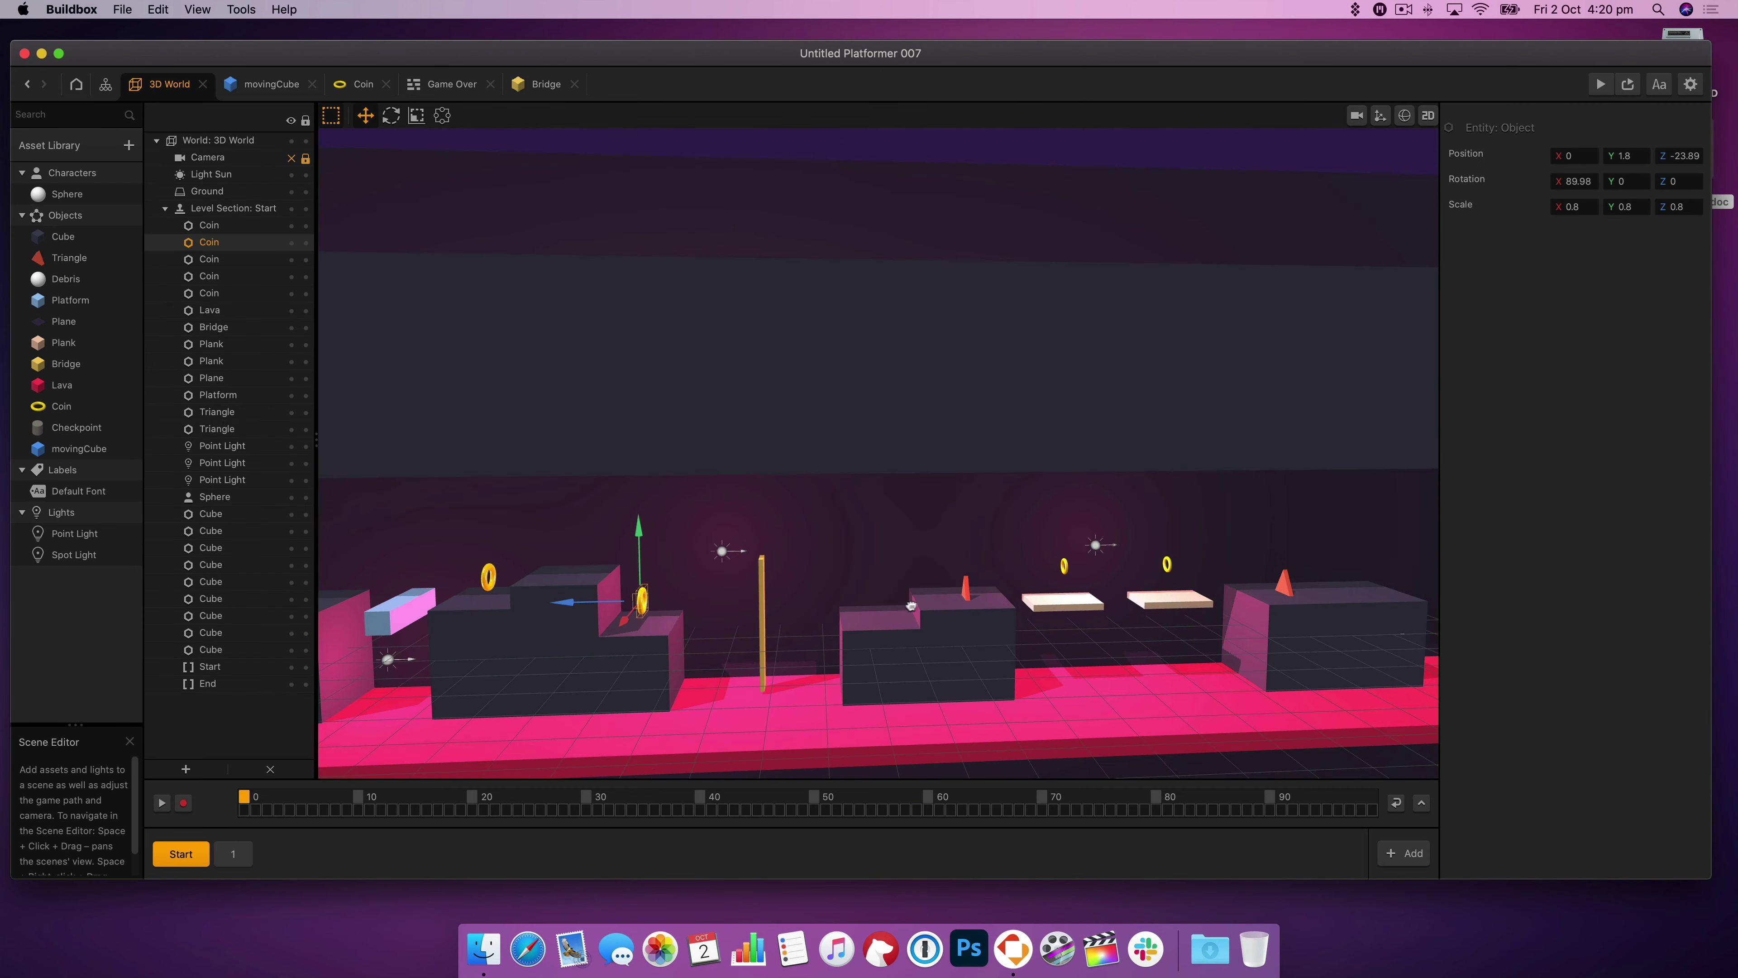
left_click(964, 595)
key("super+equal")
key("super+equal")
key("super+equal")
left_click_drag(958, 609, 945, 466)
left_click_drag(888, 542, 1026, 539)
left_click(957, 558)
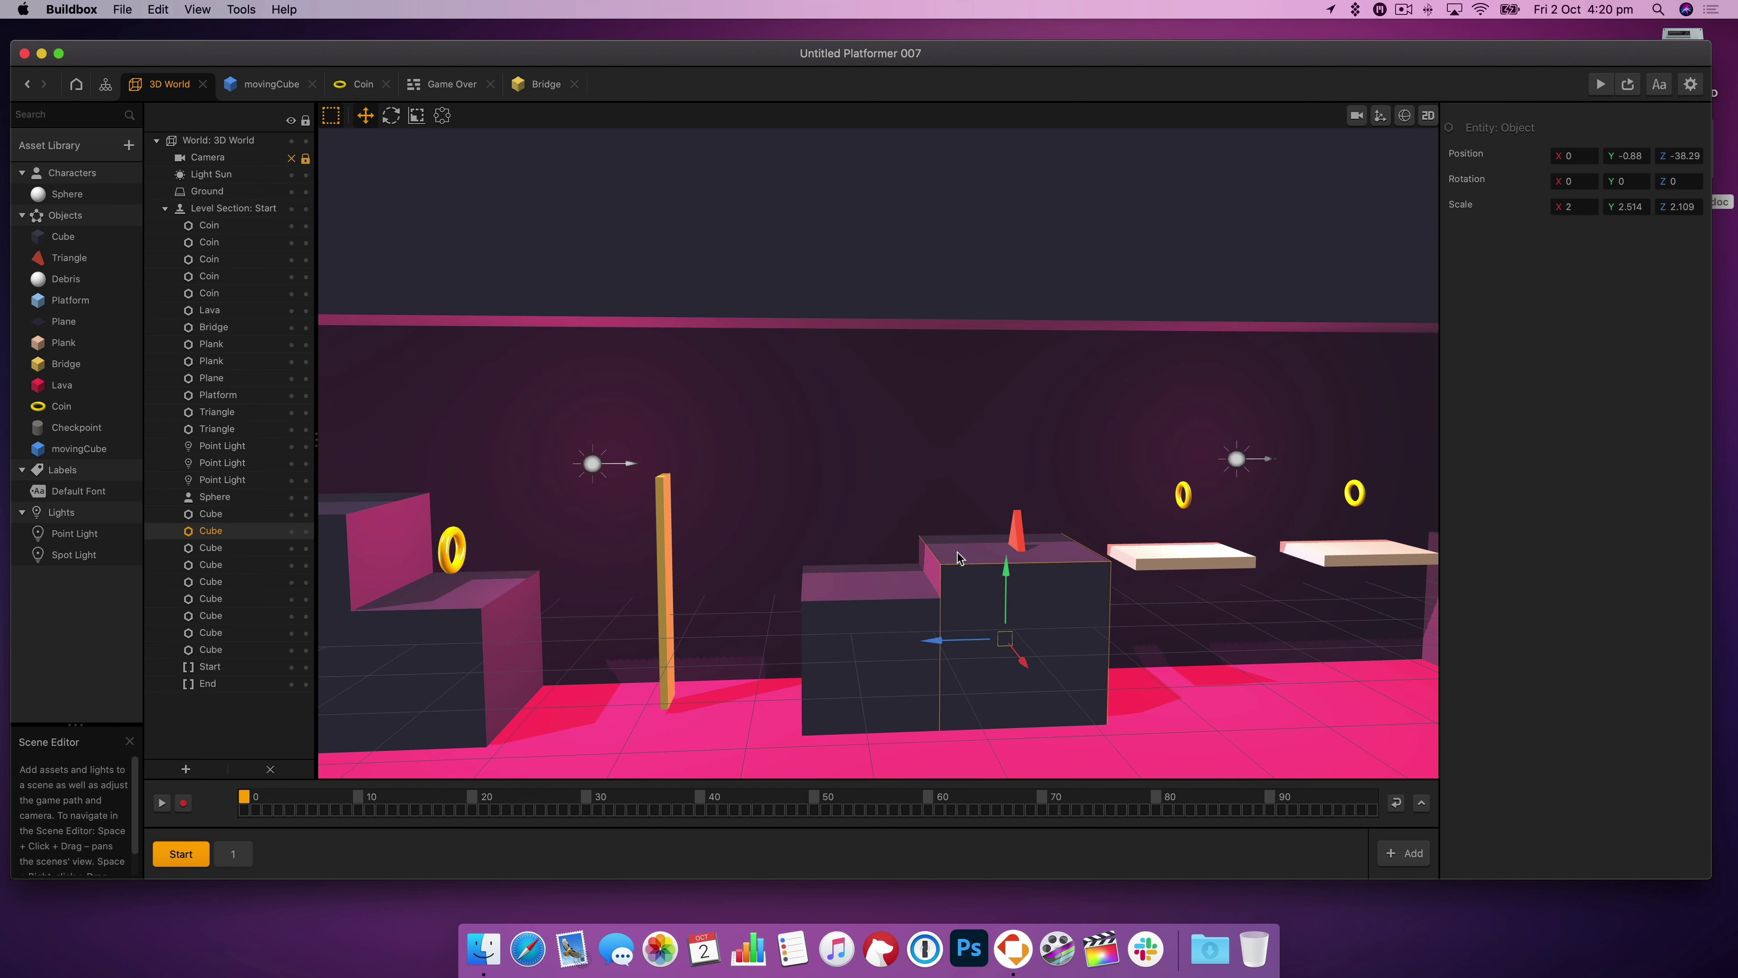
type("0")
key("Return")
key("super+z")
- Move the triangle beyond the bridge down onto the lower cube at Y 0.3, Z -34.70
left_click(1016, 529)
left_click(1634, 155)
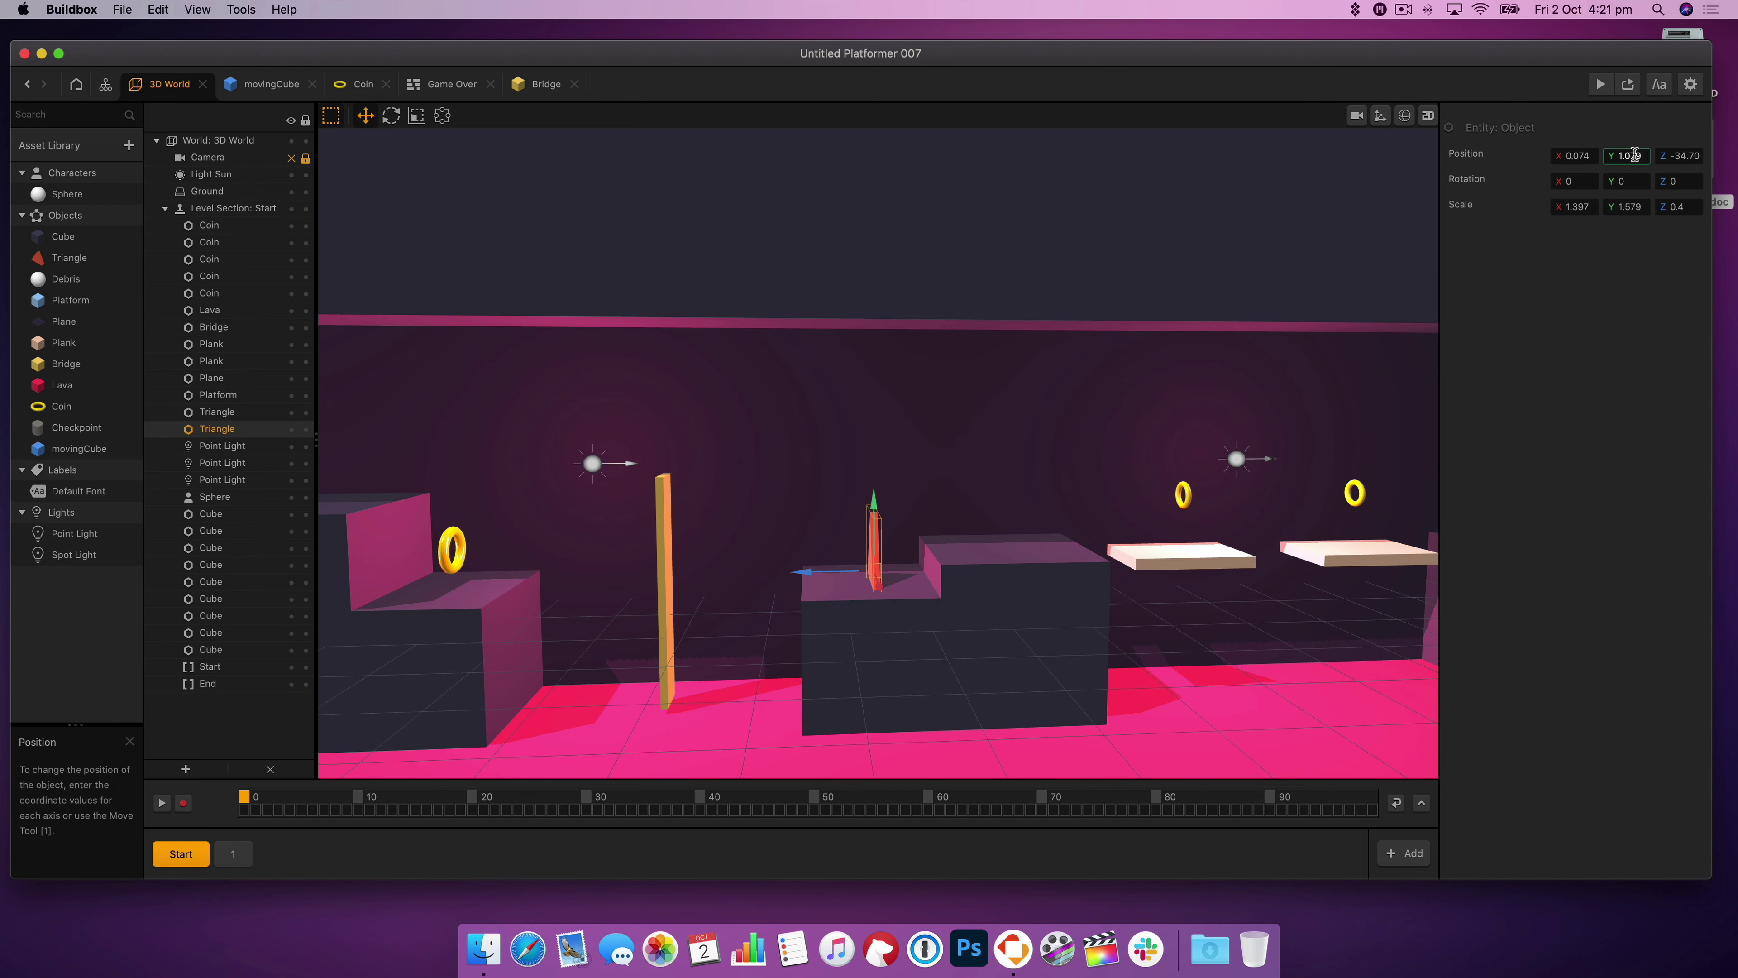
key("Return")
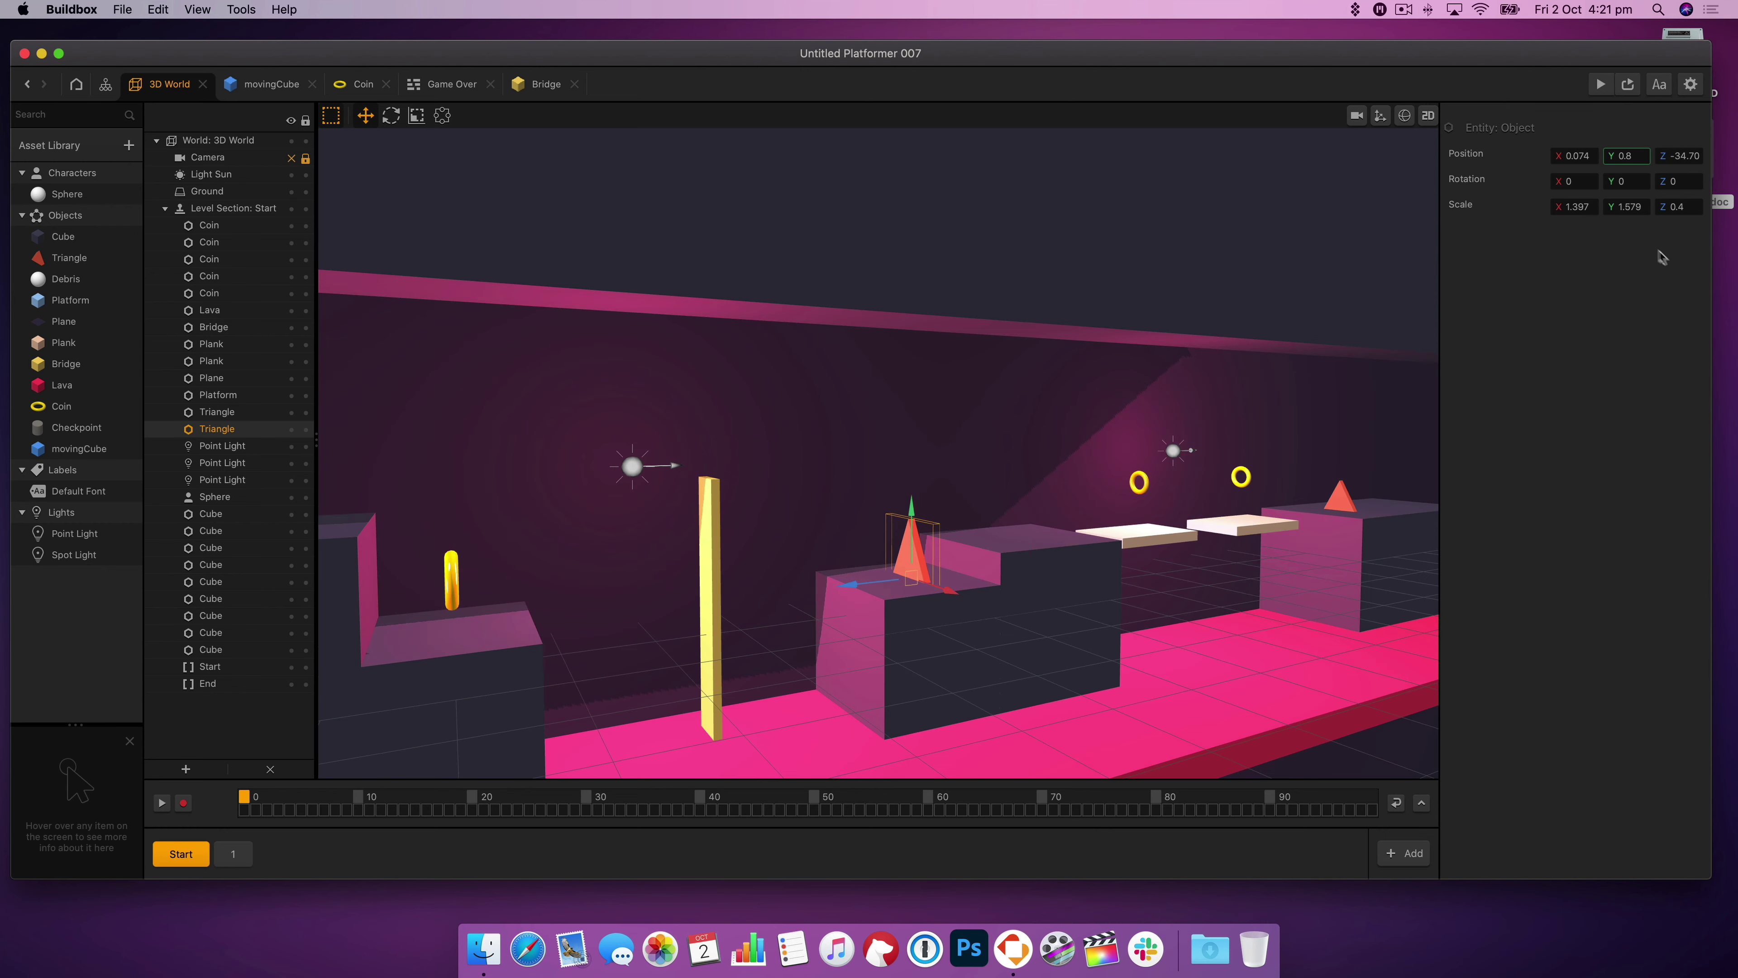
type("3")
key("Return")
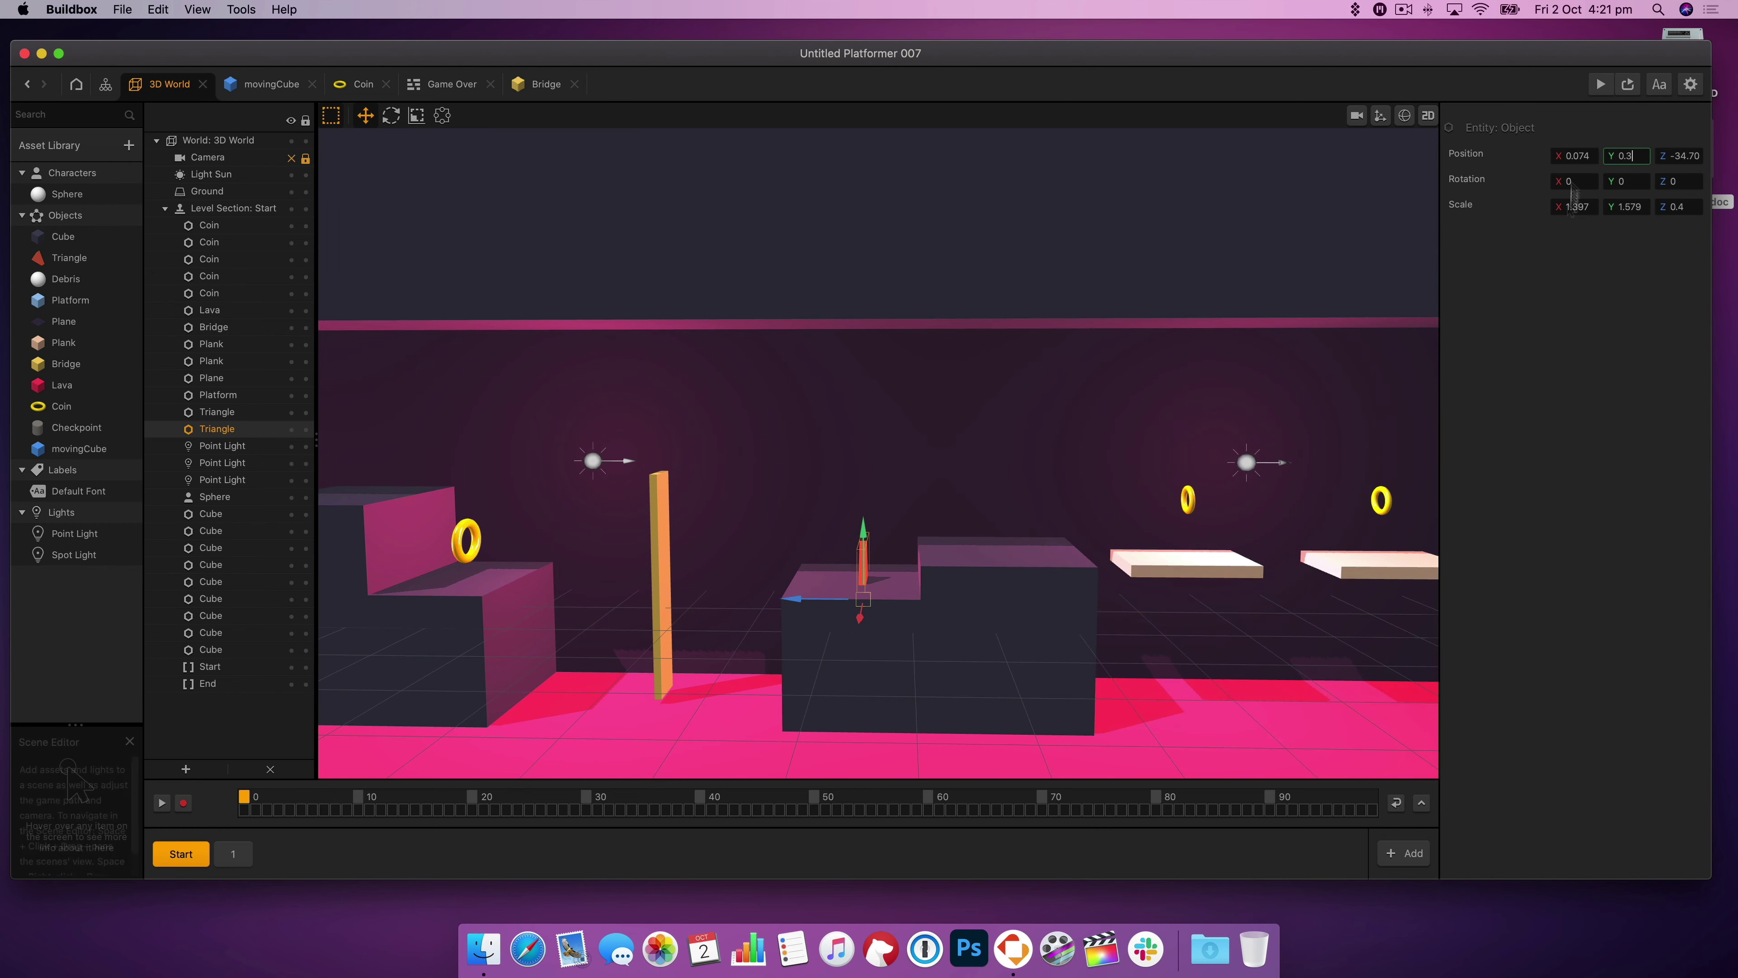
- Test the jump from the bridge over the relocated triangle in the preview
left_click(1600, 83)
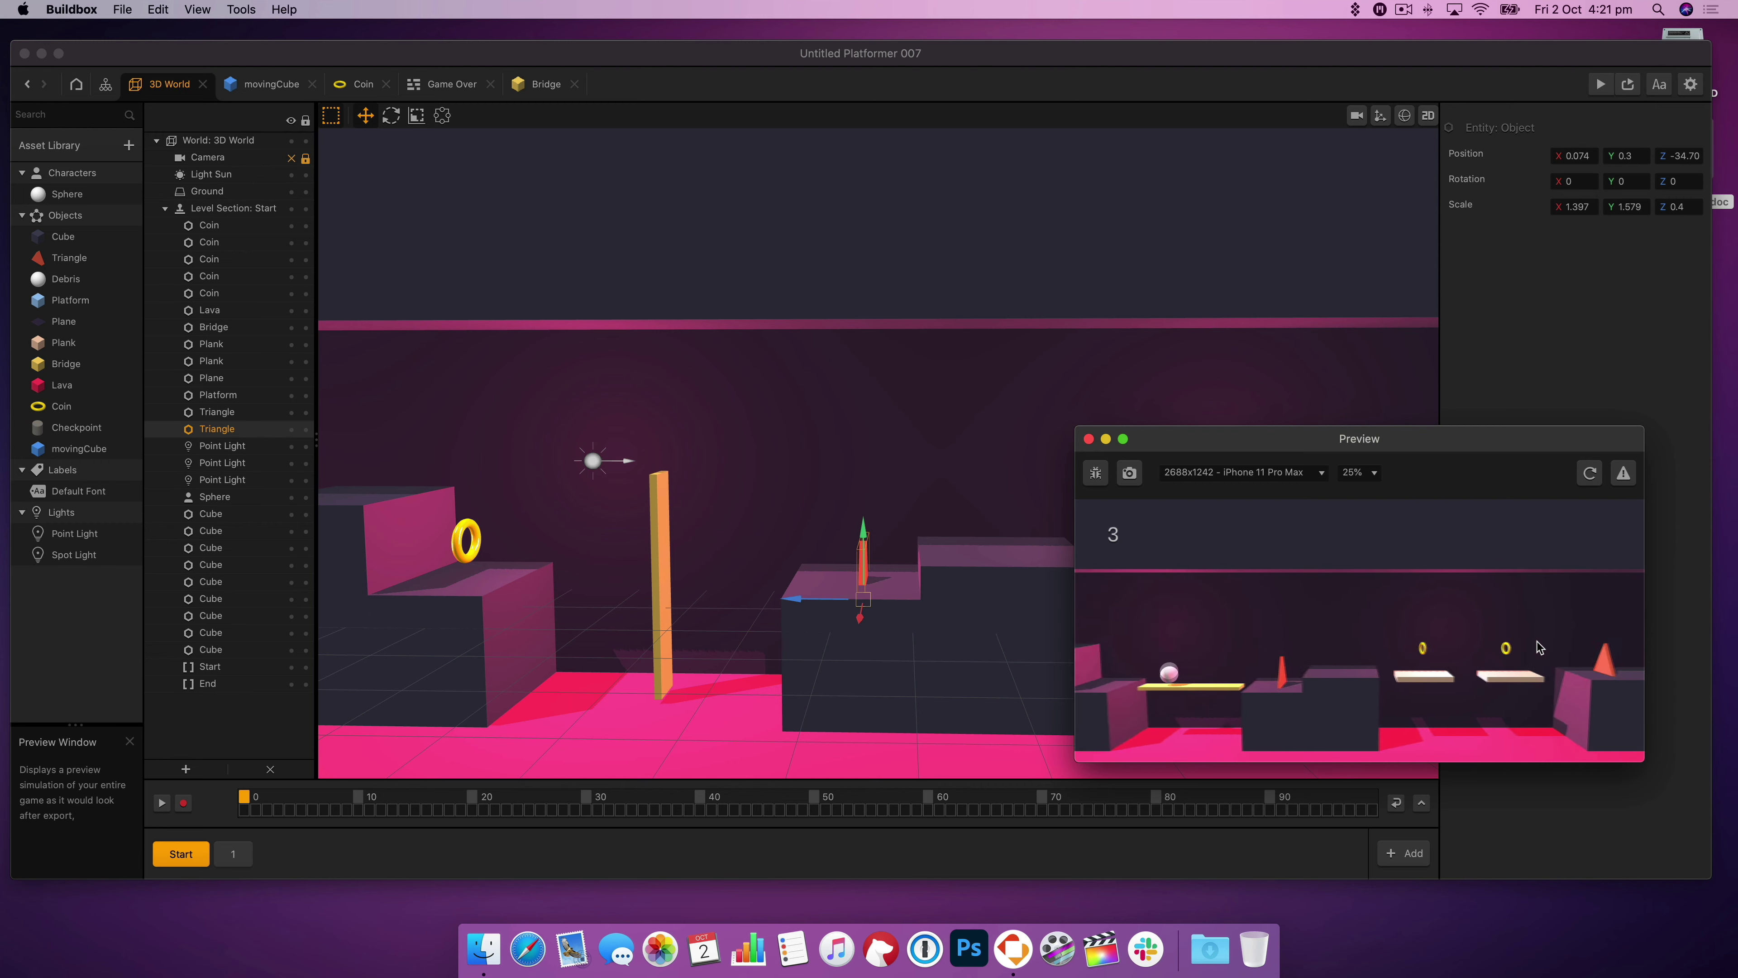
left_click(1538, 646)
left_click(1088, 438)
- Raise the triangle to Y 0.4 and shift it to about Z -33.12, close to the cube's edge by the bridge
right_click_drag(856, 537, 895, 538)
left_click(1641, 158)
key("BackSpace")
type("4")
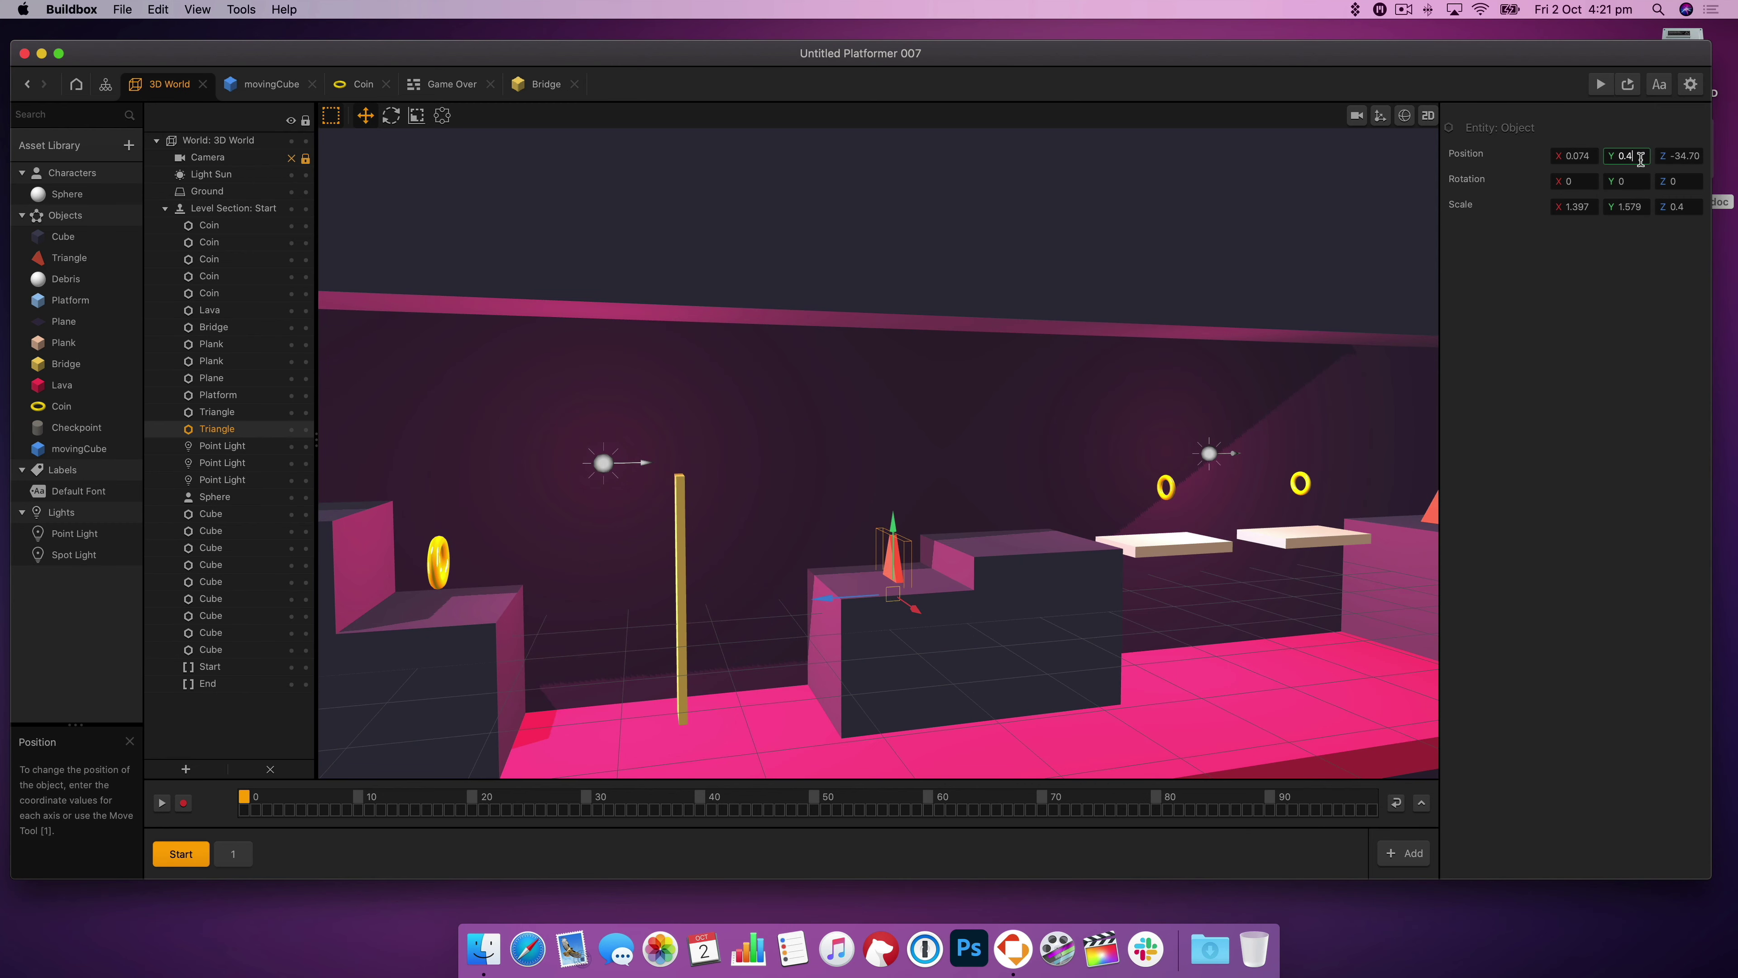
right_click_drag(861, 596, 821, 596)
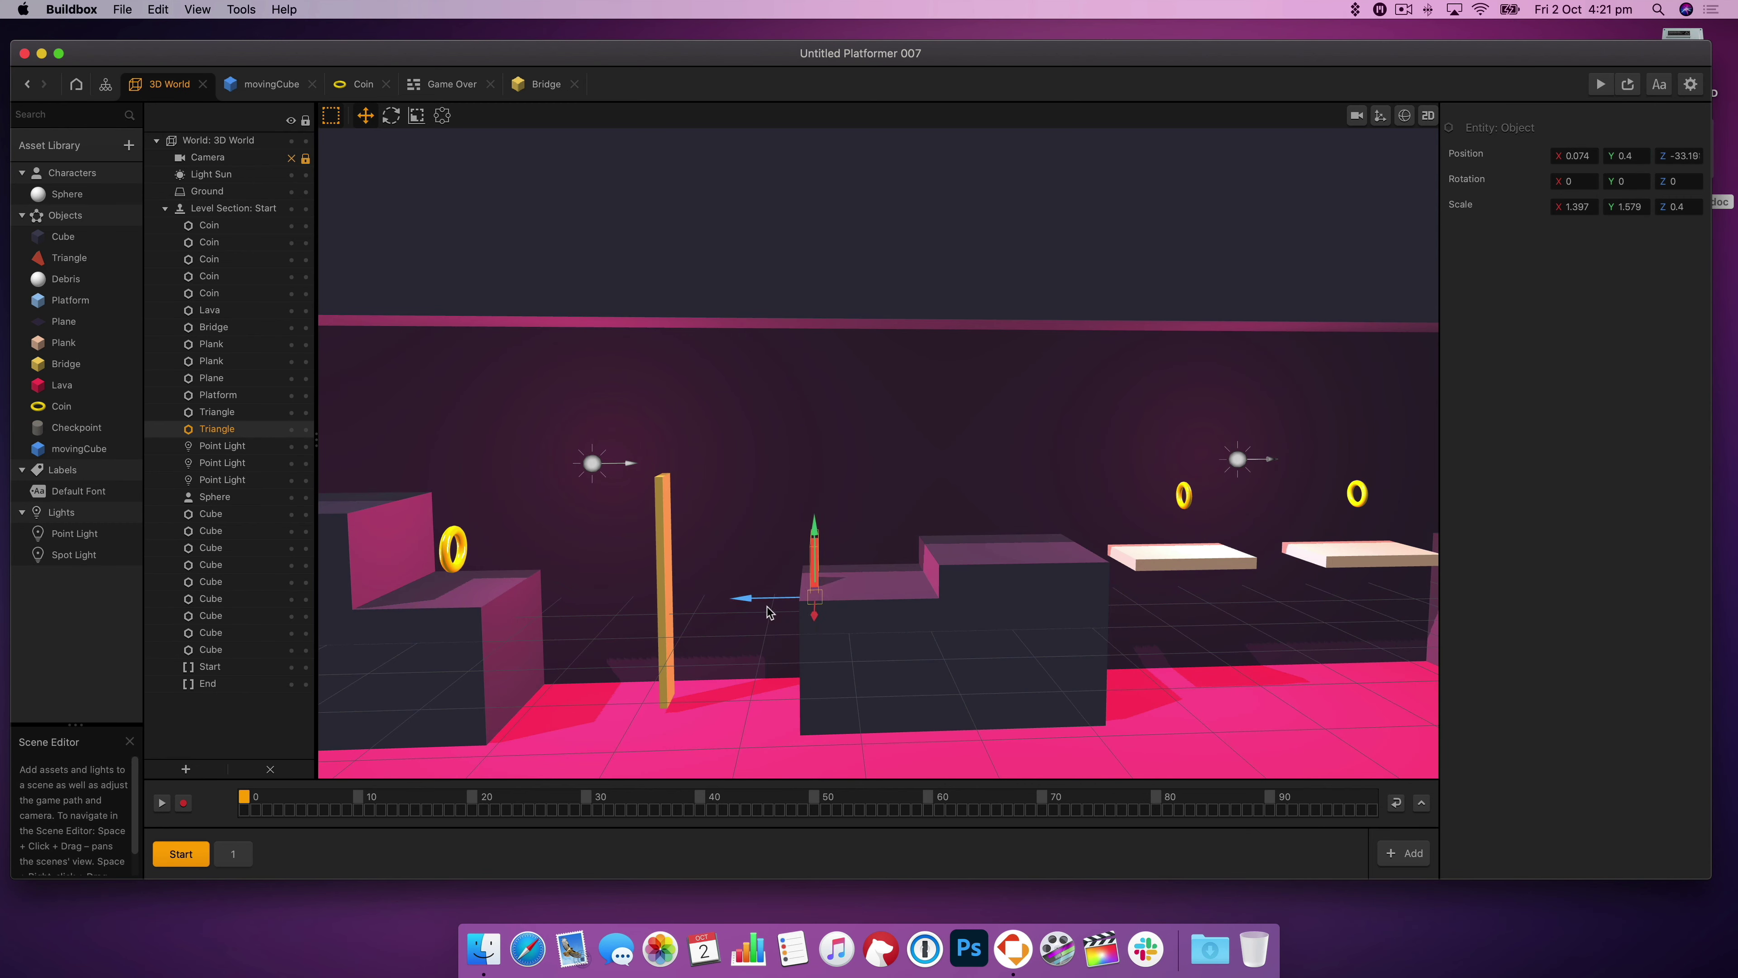
left_click_drag(767, 607, 765, 607)
- Play the level in the preview to check the triangle at the cube's front edge
left_click(1600, 83)
left_click(1483, 691)
left_click(1482, 691)
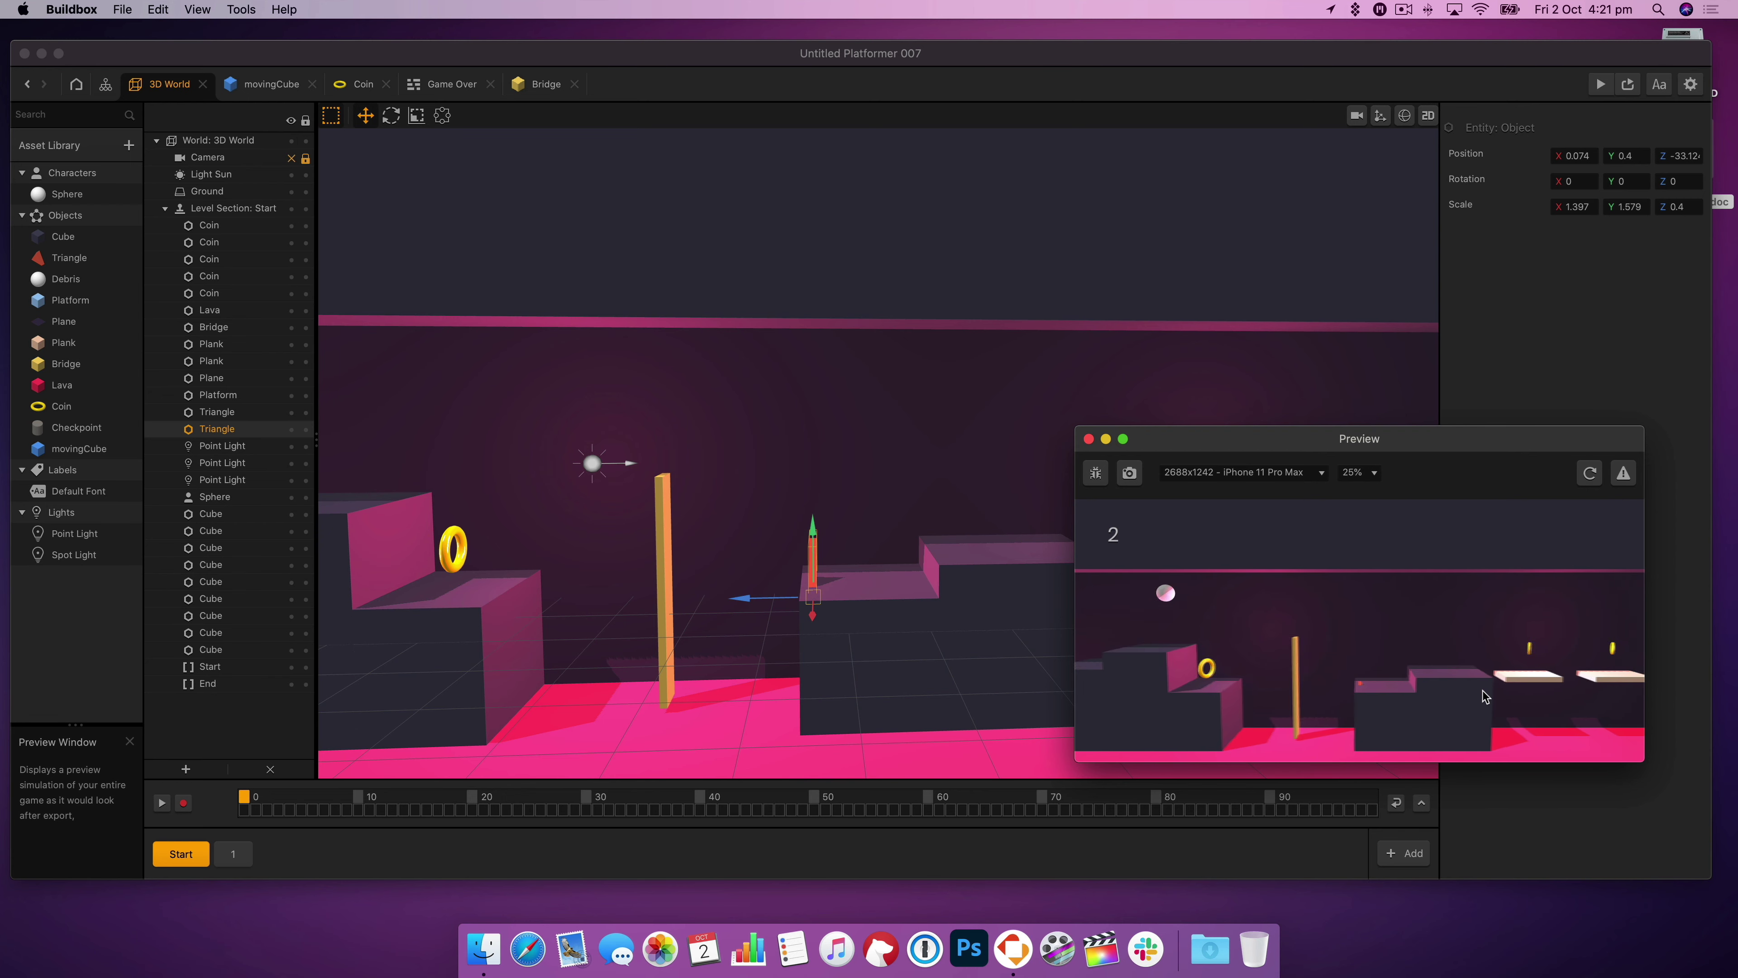
left_click(957, 585)
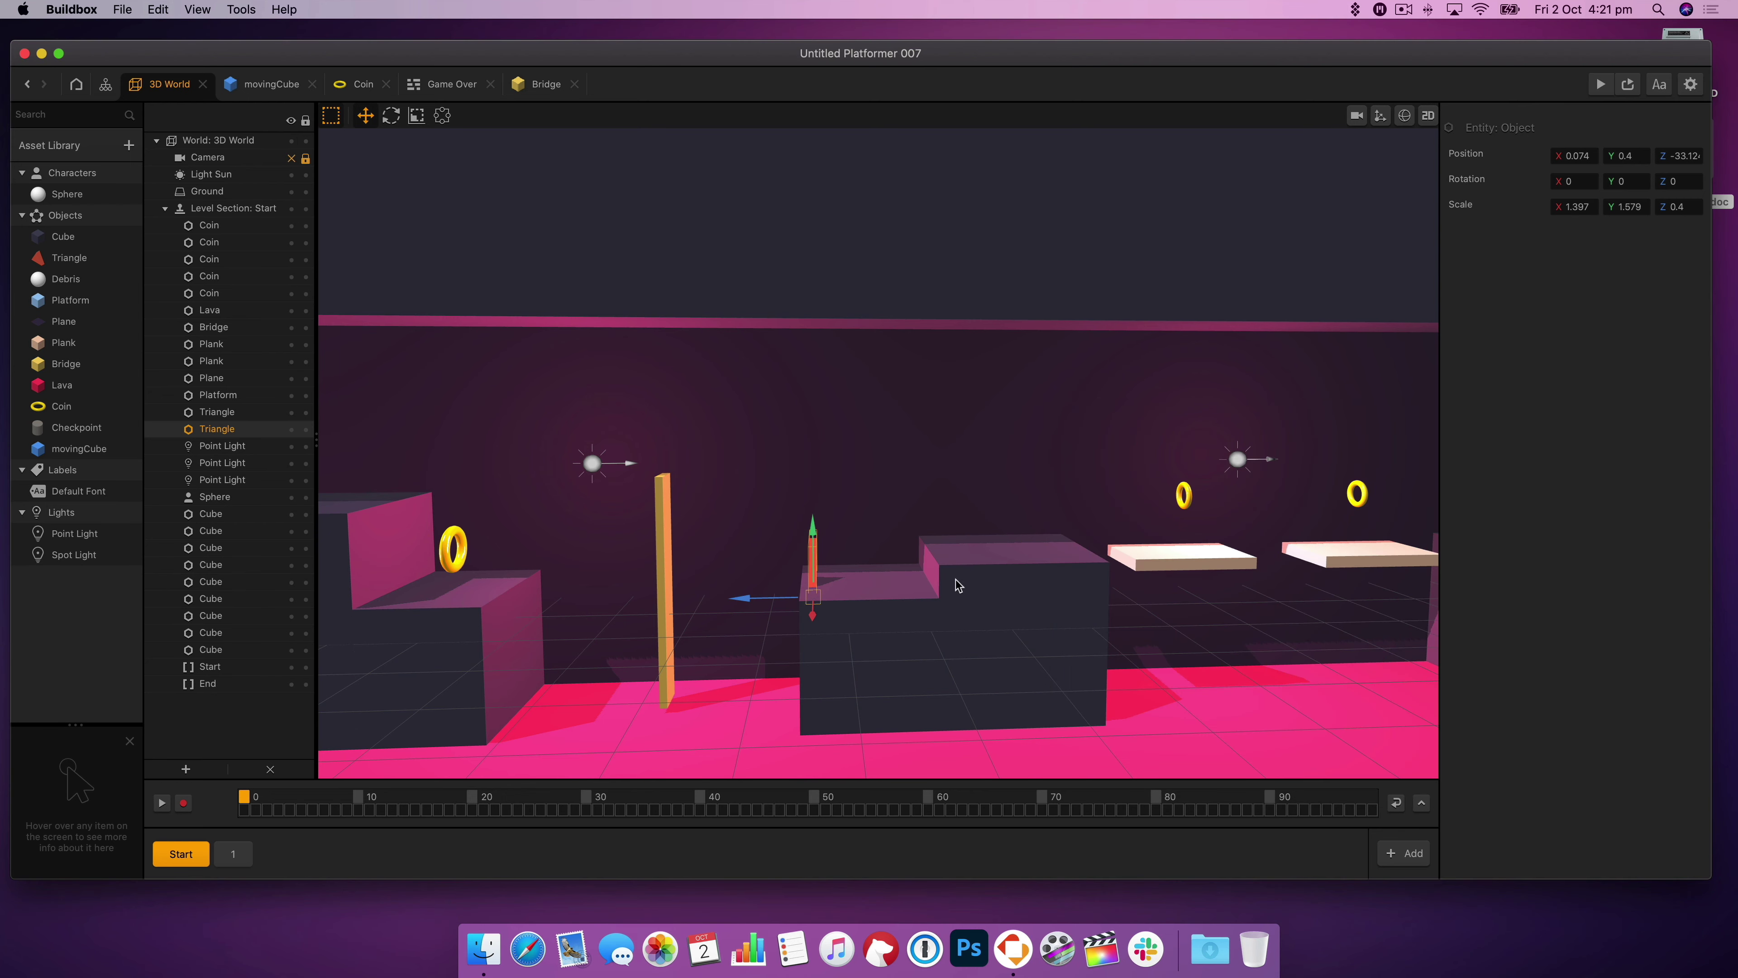
- Replace the raised cube beyond the bridge by lengthening the lower one, and add a narrow copy with Z scale 0.24
left_click(957, 586)
key("Delete")
left_click(927, 667)
left_click(416, 115)
mouse_move(809, 673)
left_mouse_down()
mouse_move(733, 674)
mouse_move(879, 675)
mouse_move(794, 677)
mouse_move(823, 682)
left_mouse_up()
left_click(365, 115)
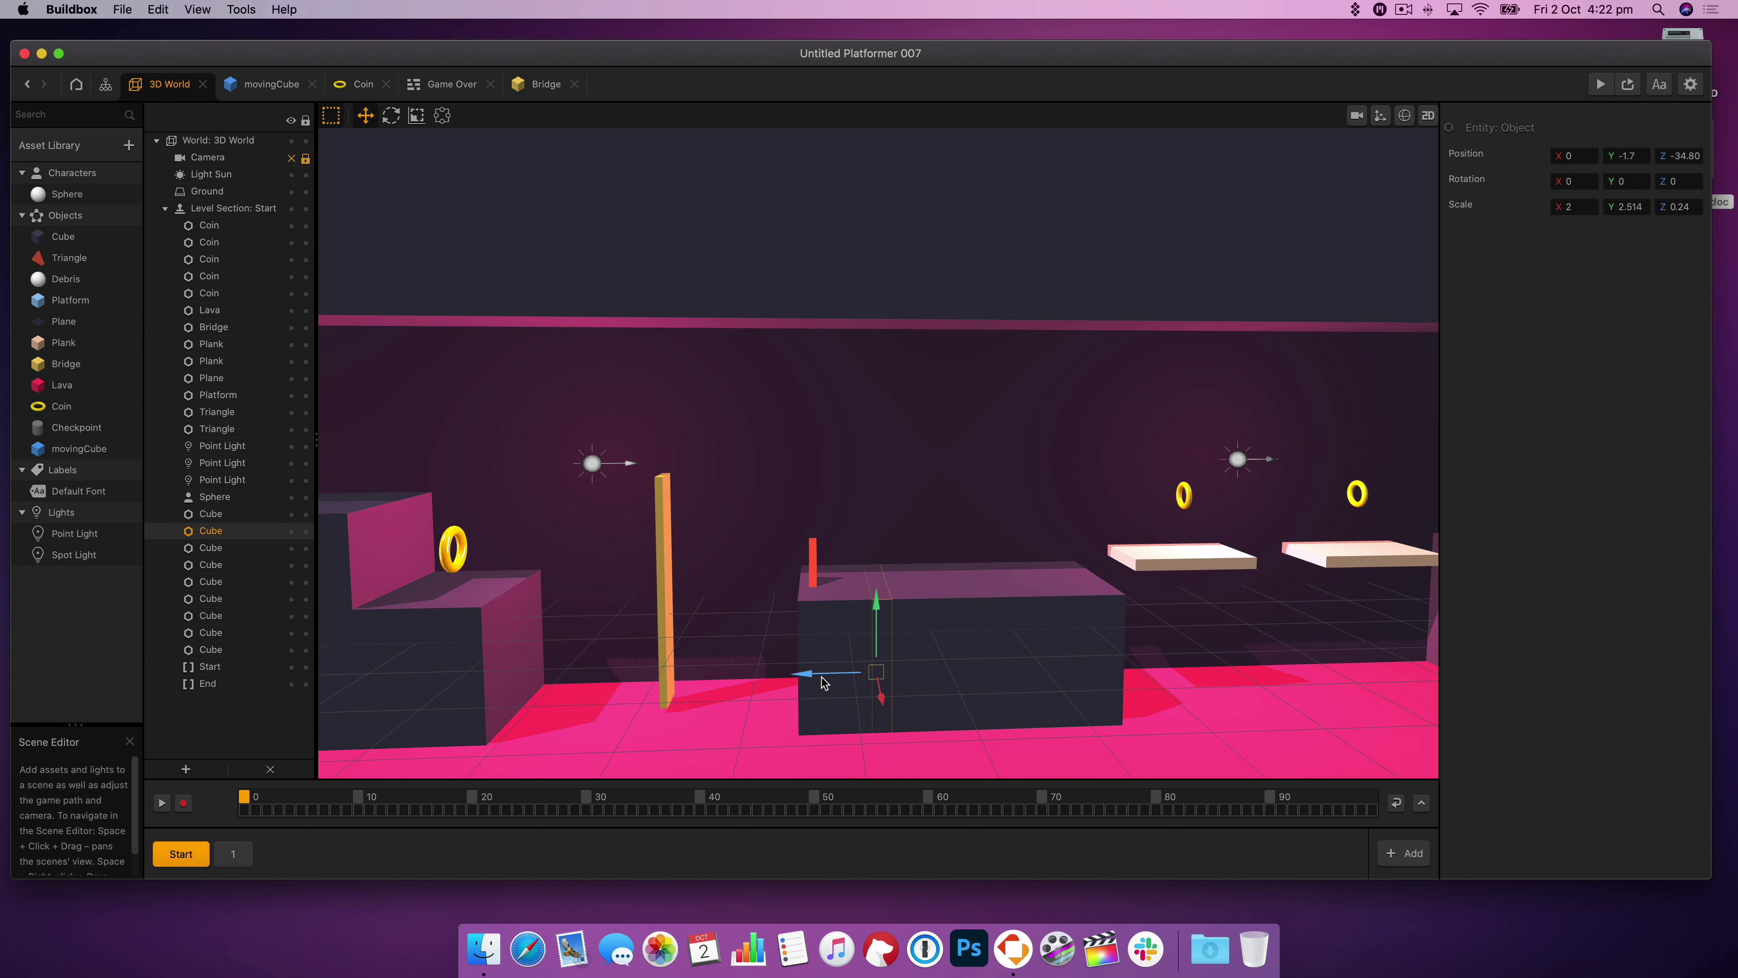
- Place the narrow cube under the triangle at Y -1.585 with Z scale 0.375, and copy the pair twice along the long cube
key("r")
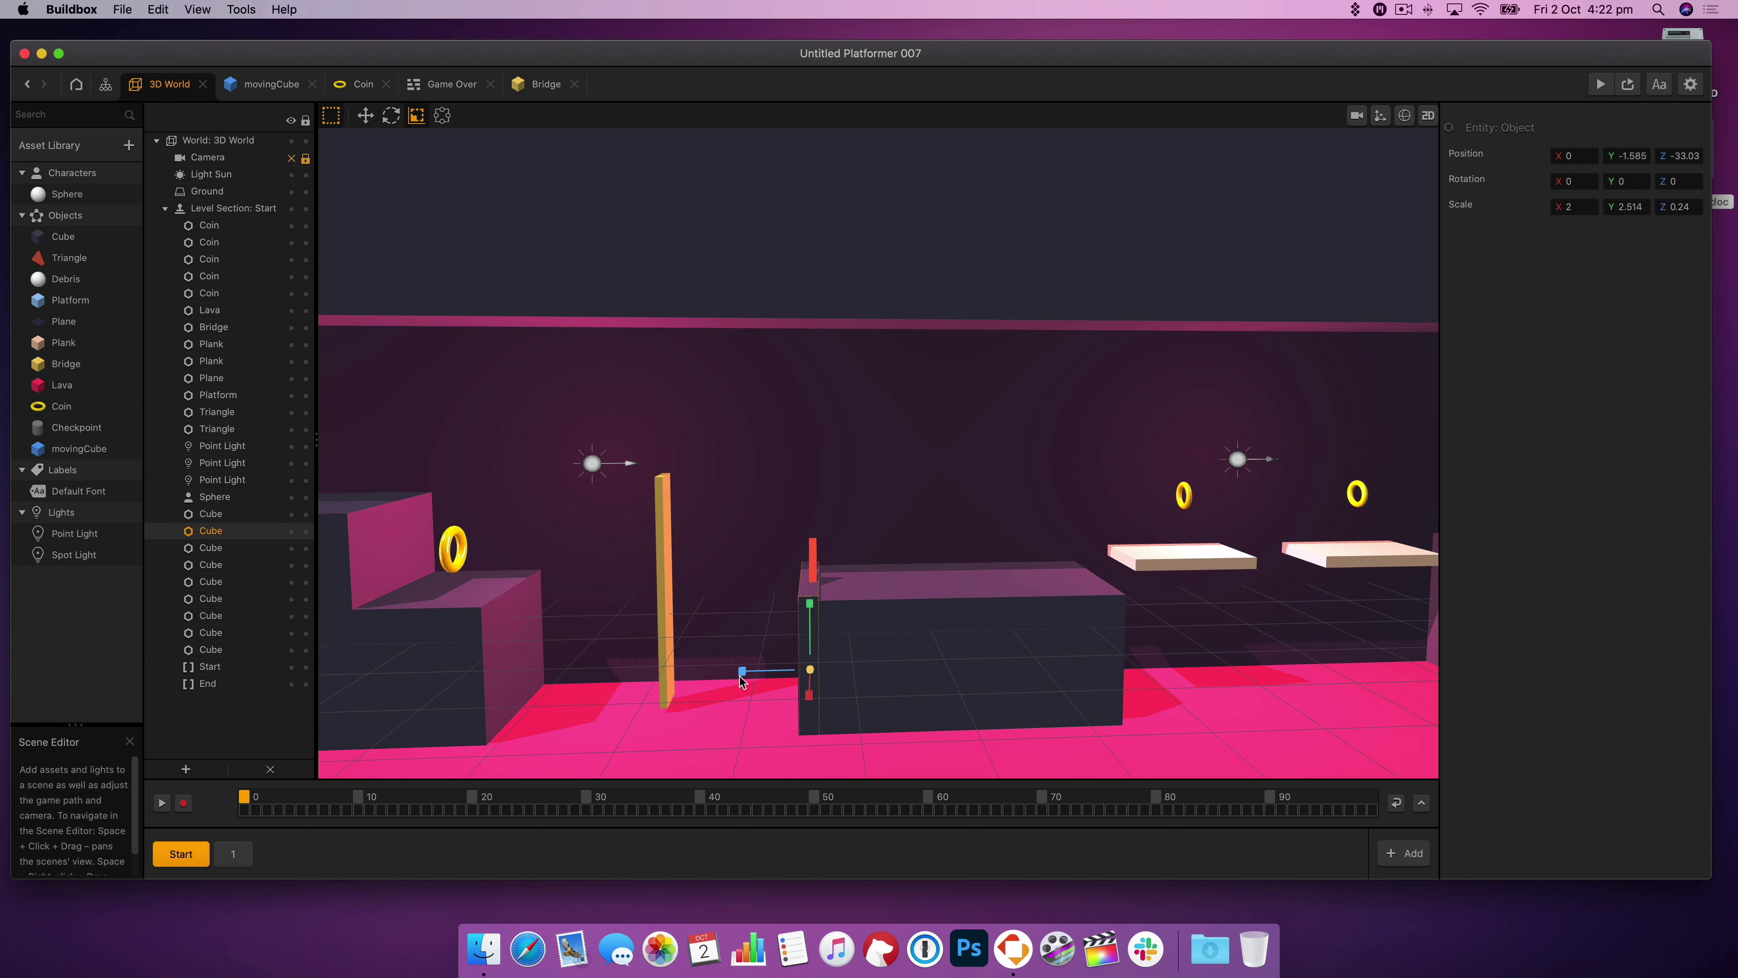
mouse_move(893, 564)
right_mouse_down()
mouse_move(840, 573)
mouse_move(867, 573)
right_mouse_up()
left_click(826, 573, "shift")
left_click_drag(773, 648, 875, 651, "alt")
left_click_drag(874, 651, 979, 642, "alt")
- Shorten the long cube under the three triangles to Z scale 3.129 and position it at Z -36.01
left_click(1001, 644)
left_click(416, 116)
mouse_move(883, 677)
left_mouse_down()
mouse_move(905, 679)
mouse_move(881, 672)
left_mouse_up()
left_click(365, 116)
right_click_drag(1088, 614, 1040, 614)
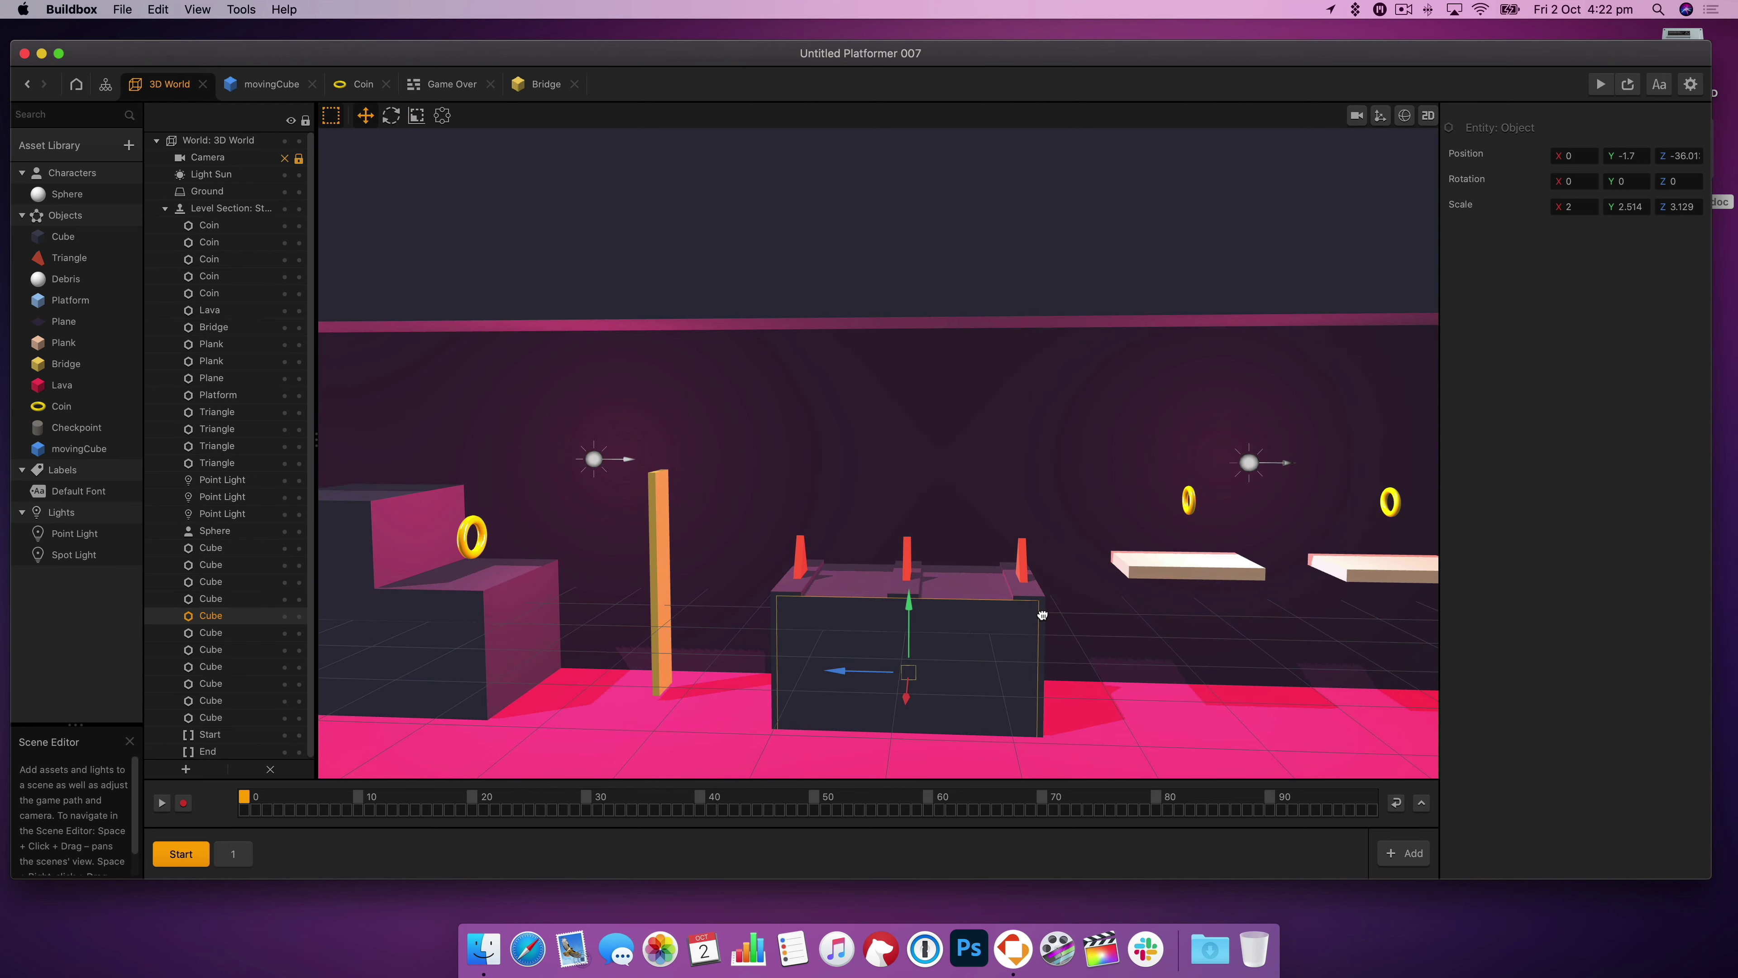
- Shift the middle triangle and its narrow cube to the midpoint between the outer pairs
left_click(909, 563)
left_click(904, 602, "shift")
left_click_drag(859, 631, 865, 630)
- Test the three-triangle obstacle in an enlarged preview window and reload the run
left_click(1601, 83)
left_click_drag(1503, 438, 852, 209)
left_click_drag(992, 537, 1212, 690)
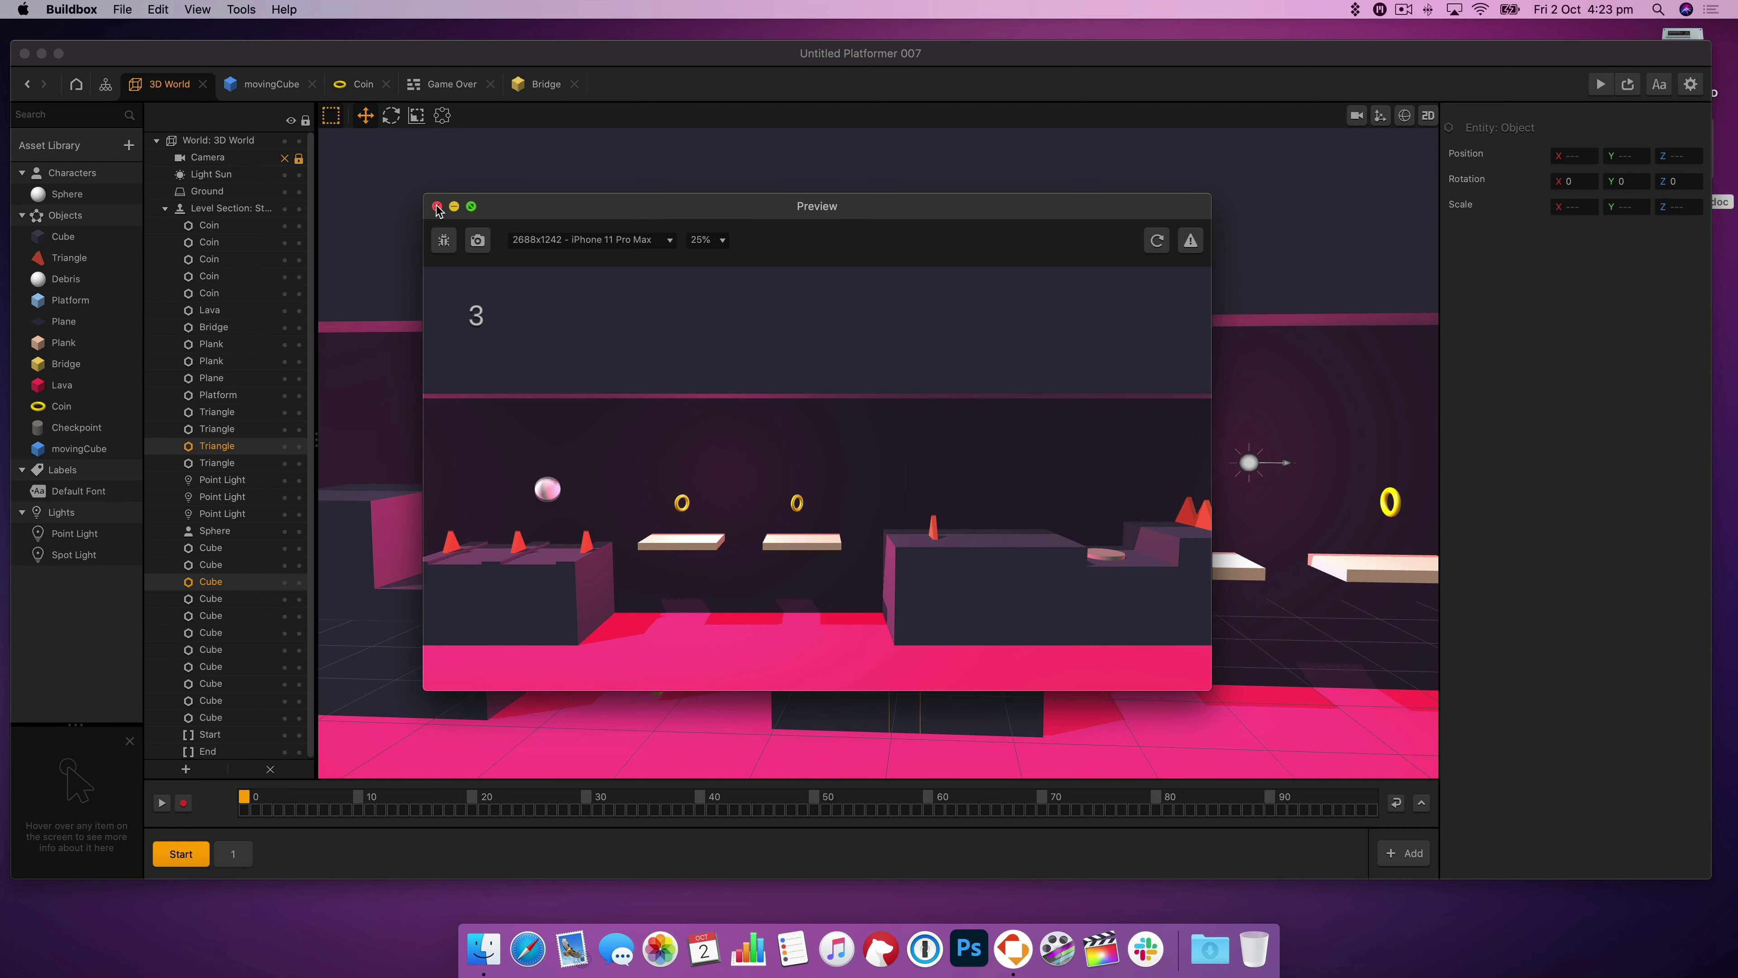
left_click(1156, 240)
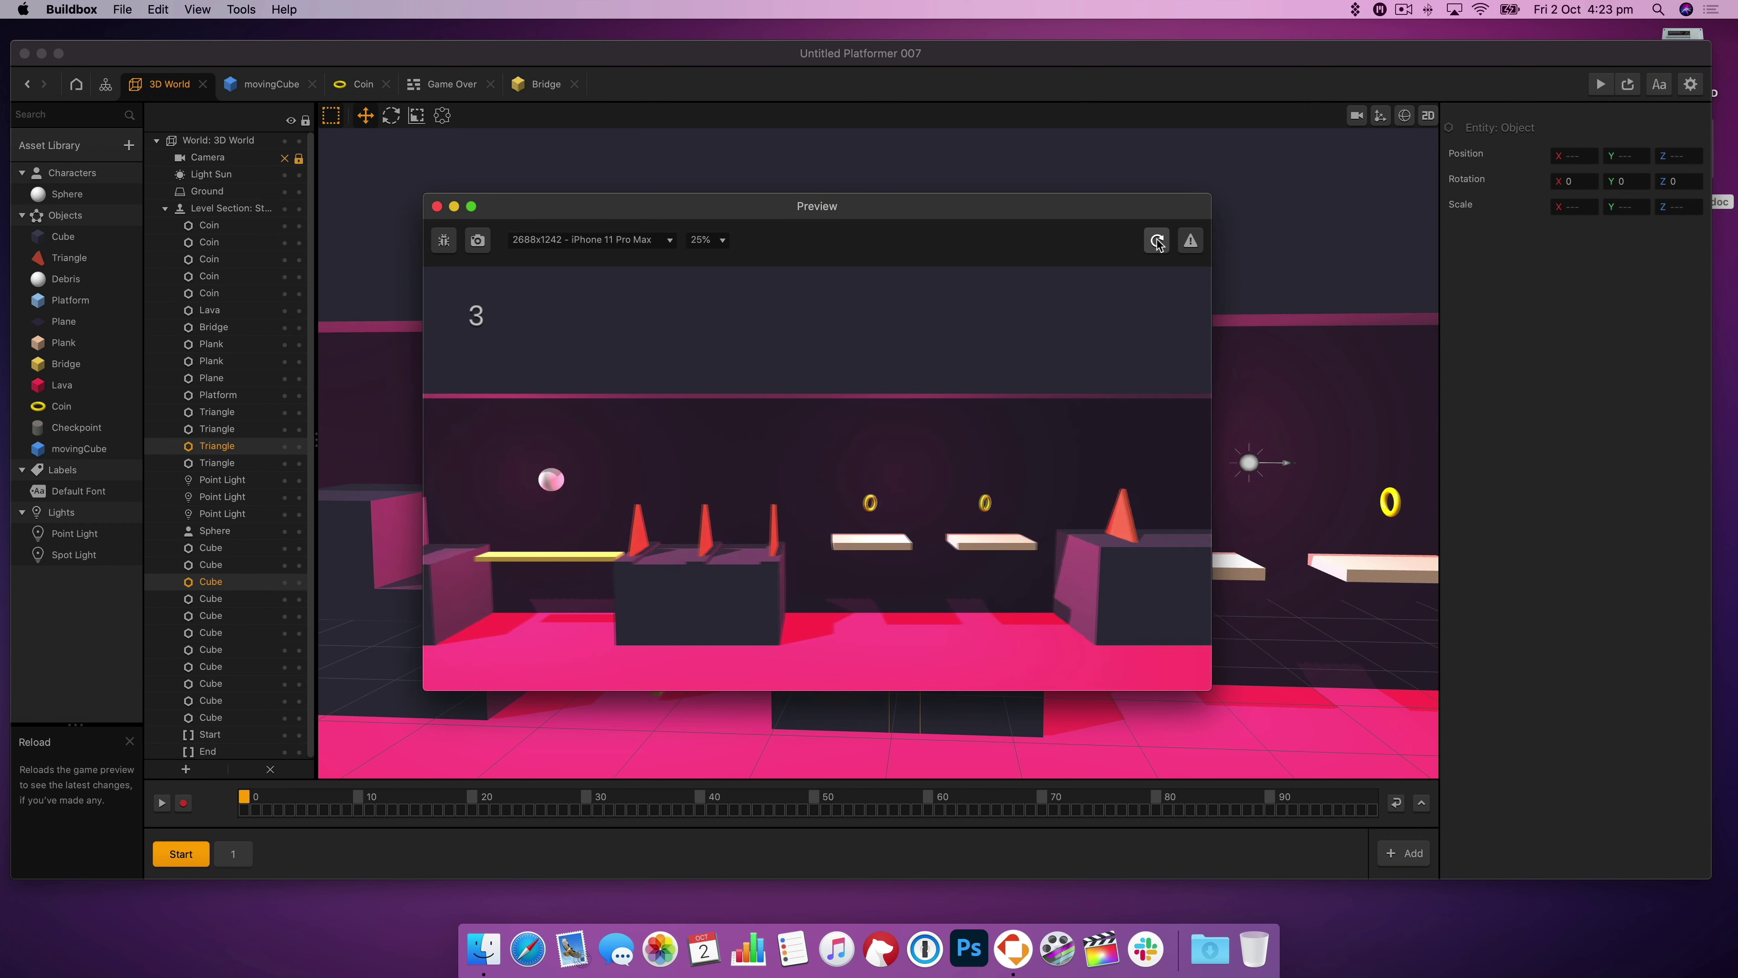
left_click(437, 206)
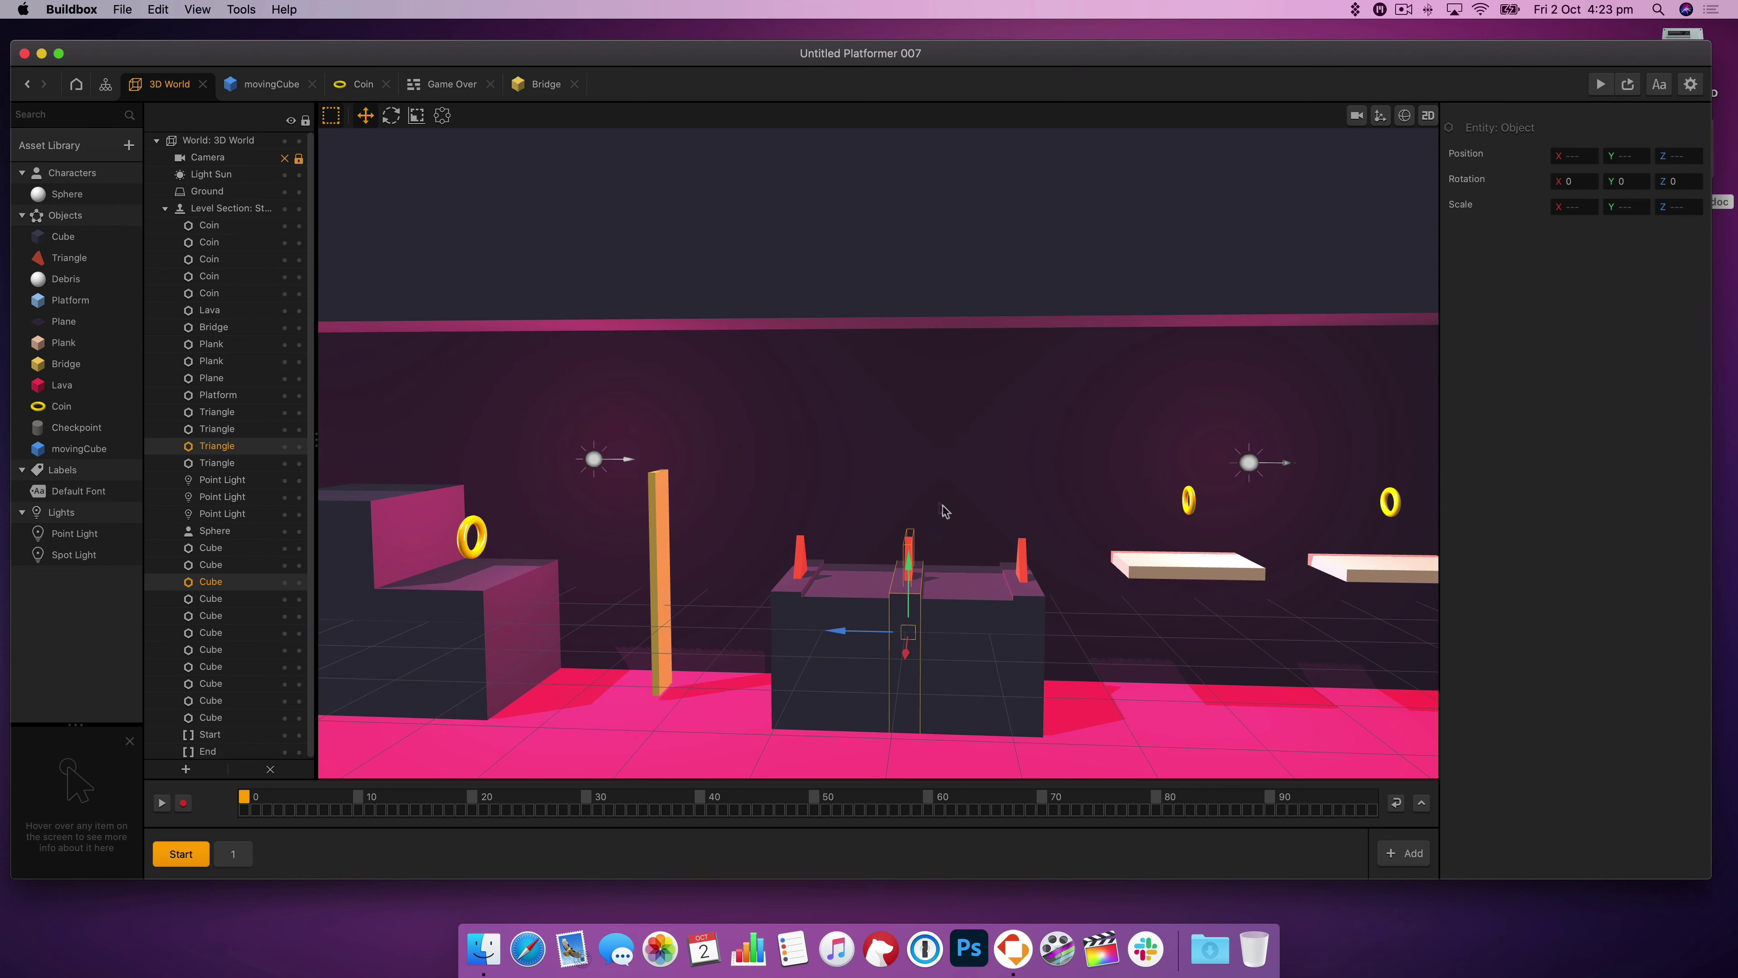
- Select the three narrow cubes under the triangles and scale them to 3.029 on X
left_click(416, 115)
left_click(502, 239)
left_click(776, 626)
left_click(908, 619, "shift")
left_click(1023, 590)
left_click(905, 589, "shift")
left_click(788, 593, "shift")
left_click_drag(906, 693, 895, 717)
- Play the level in the preview twice, switching the scene to the camera view between runs
key("cmd+p")
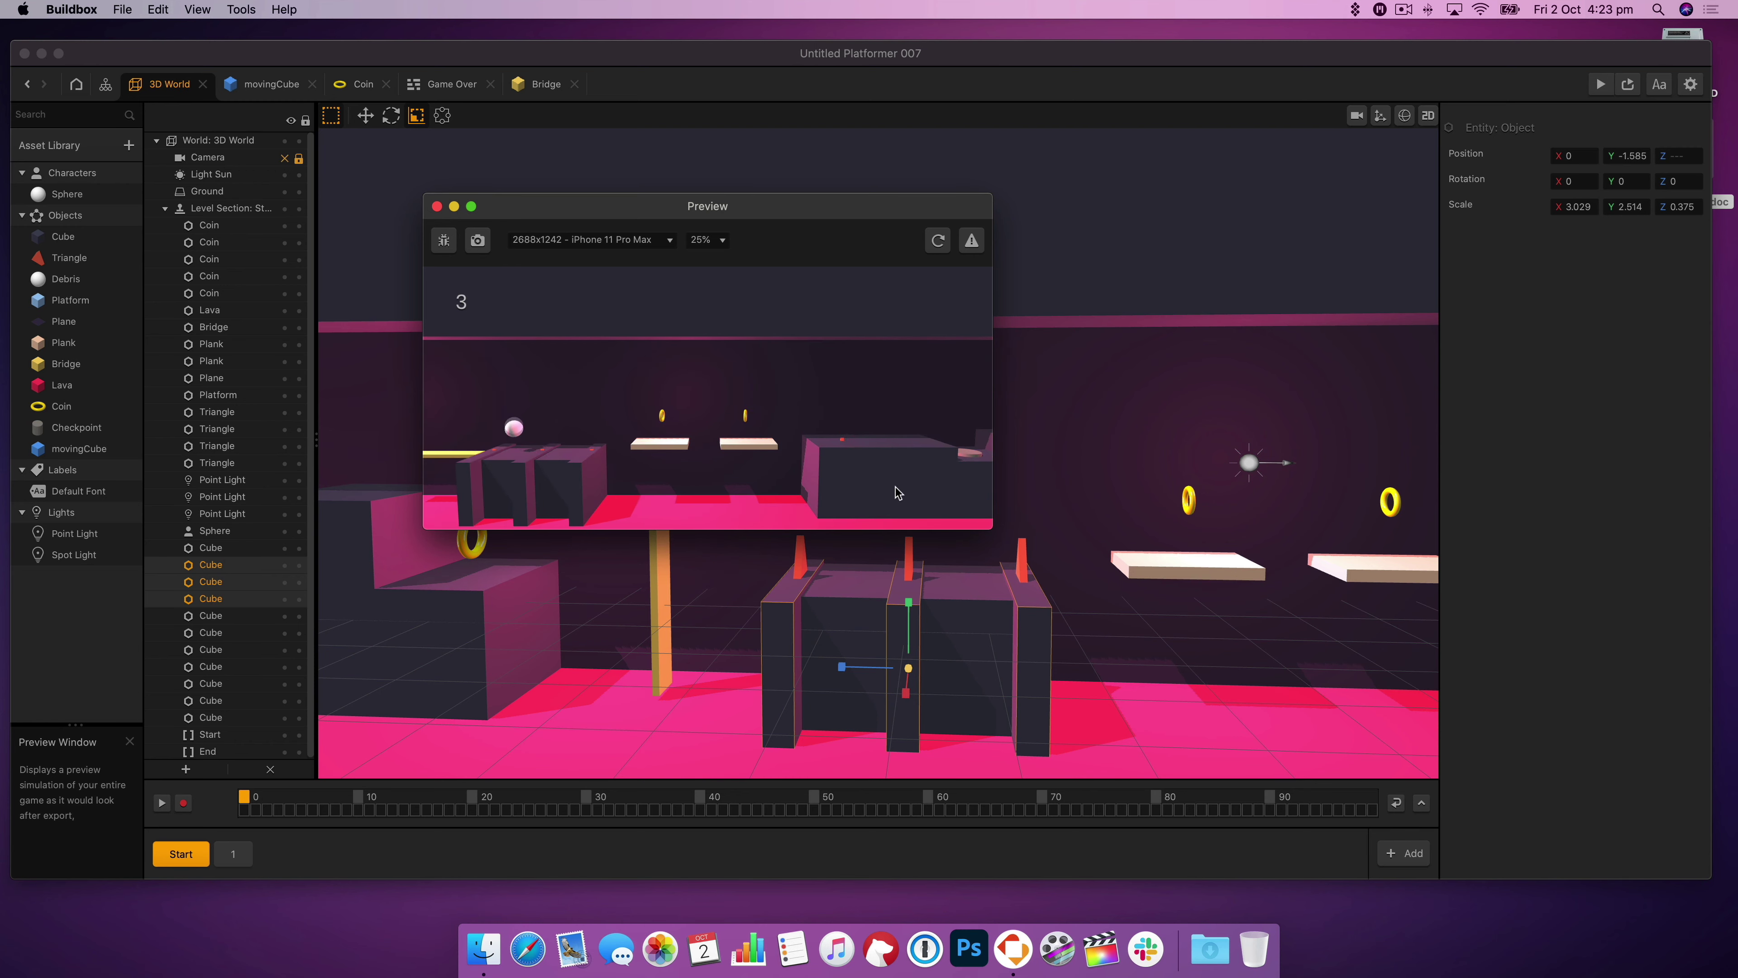
left_click(437, 206)
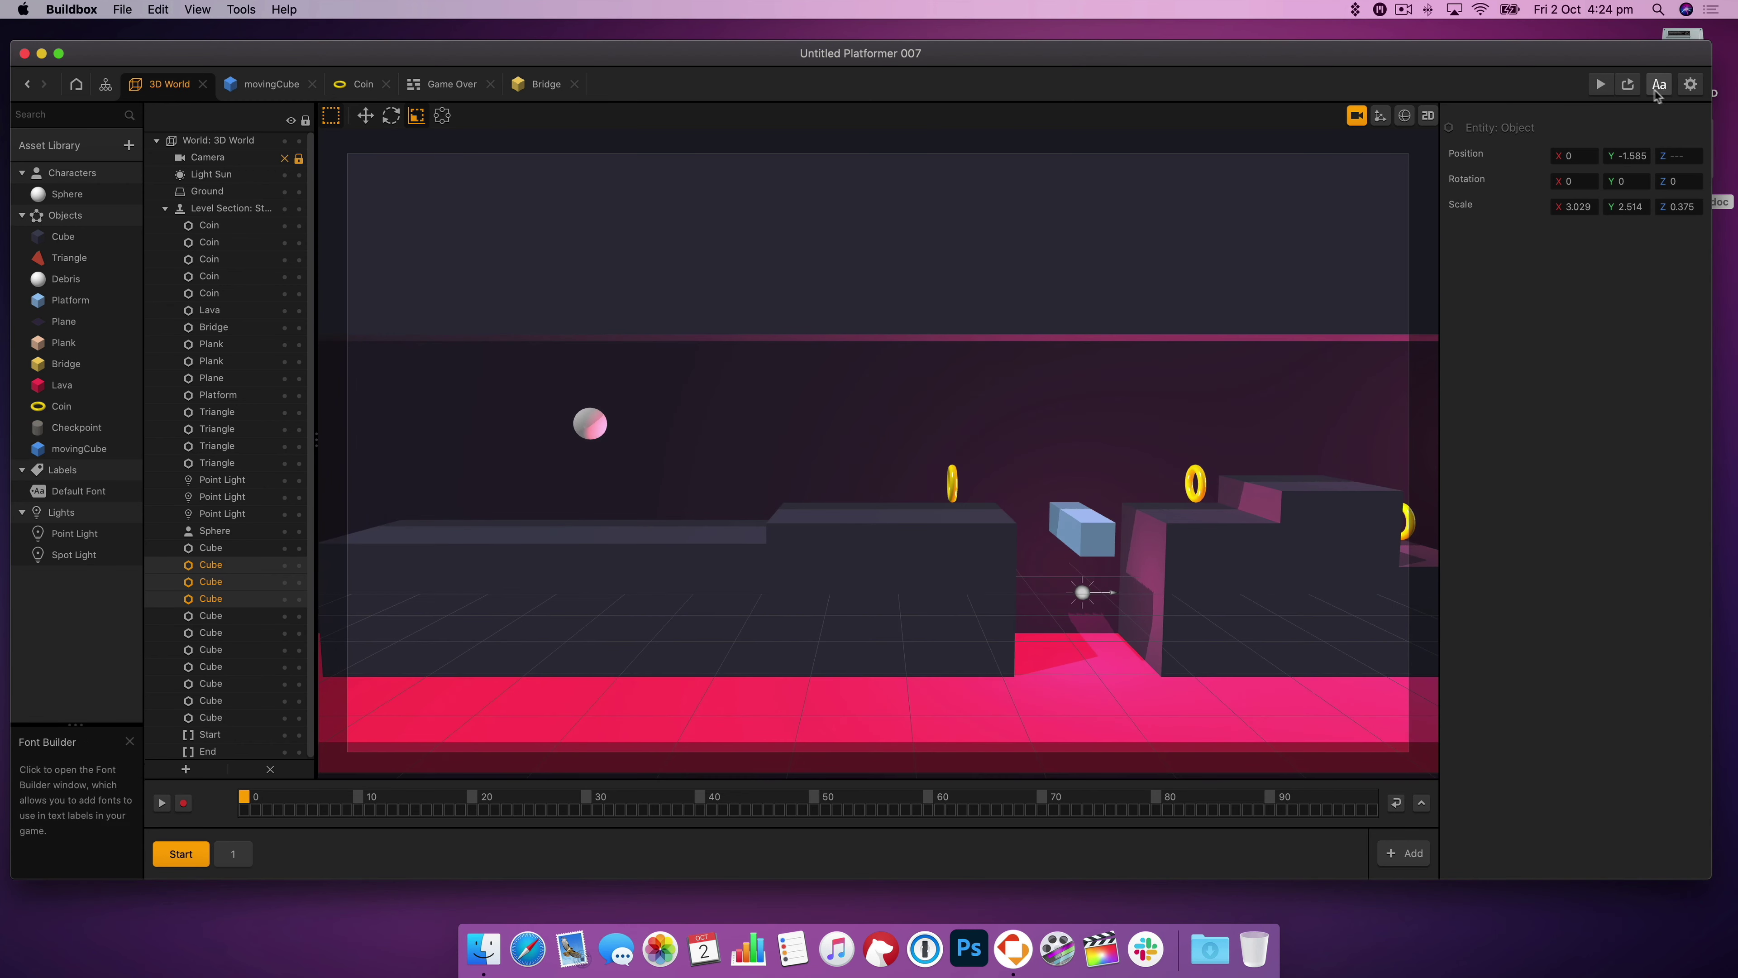
key("cmd+p")
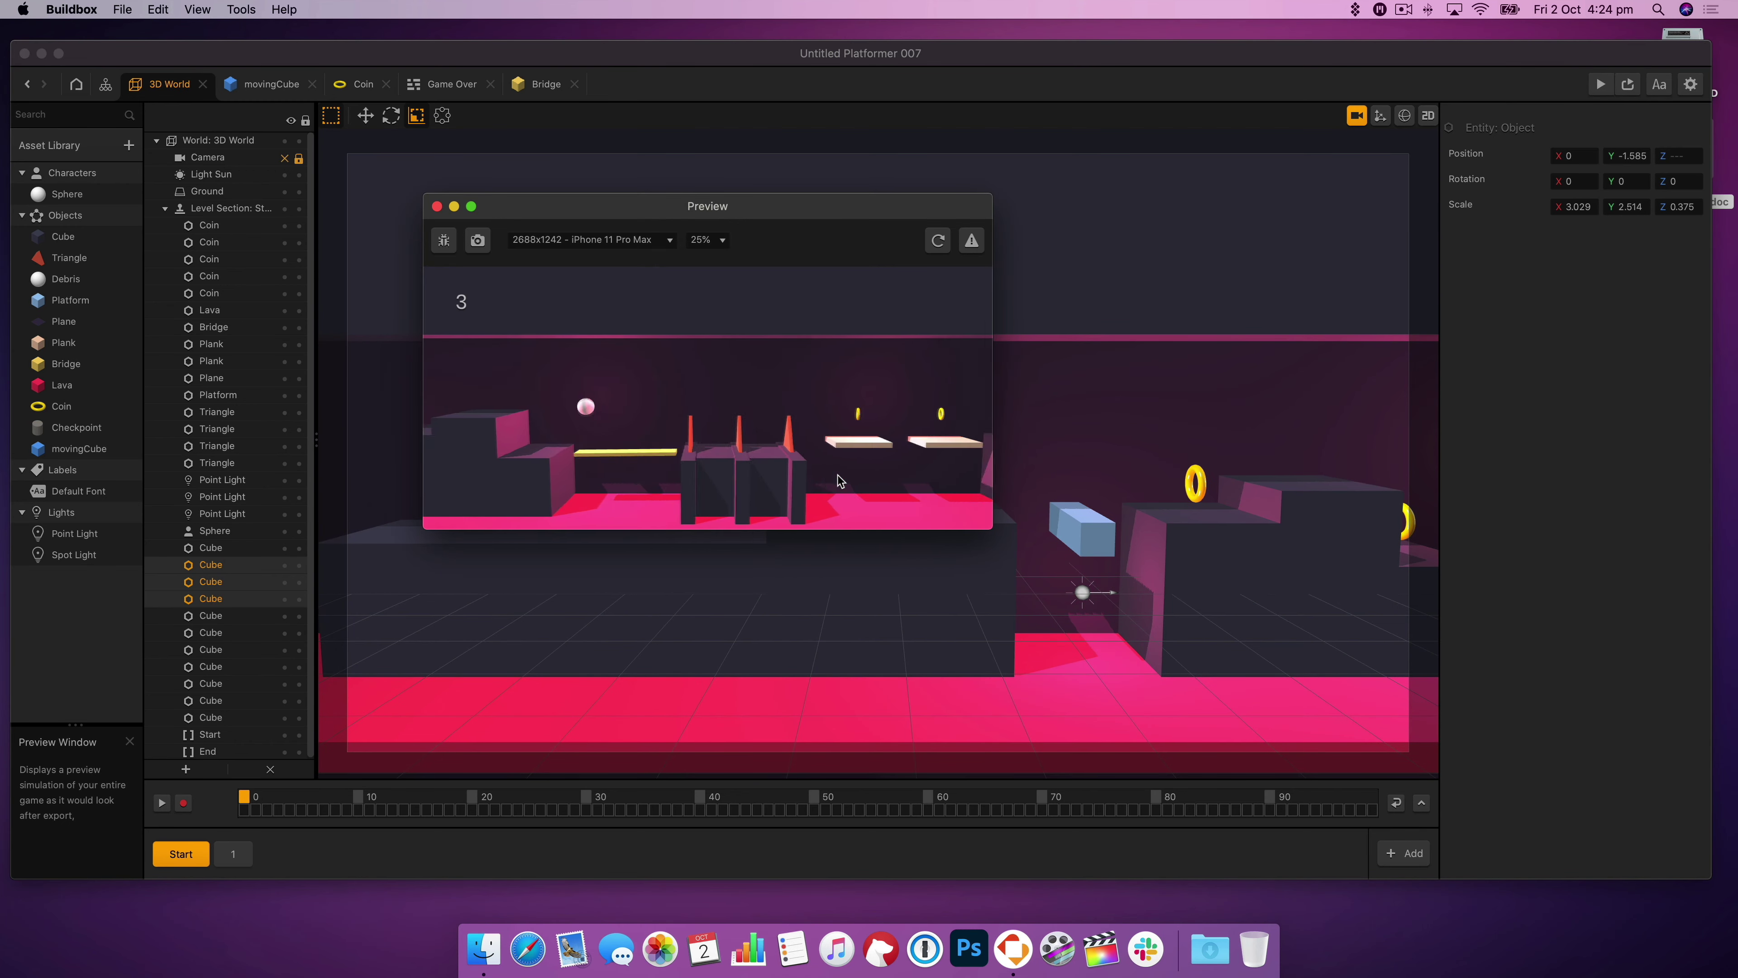
left_click(437, 206)
- Copy the first of the three triangles, raise the copy high above it and set its X rotation to 180
scroll(878, 438, "left", 5)
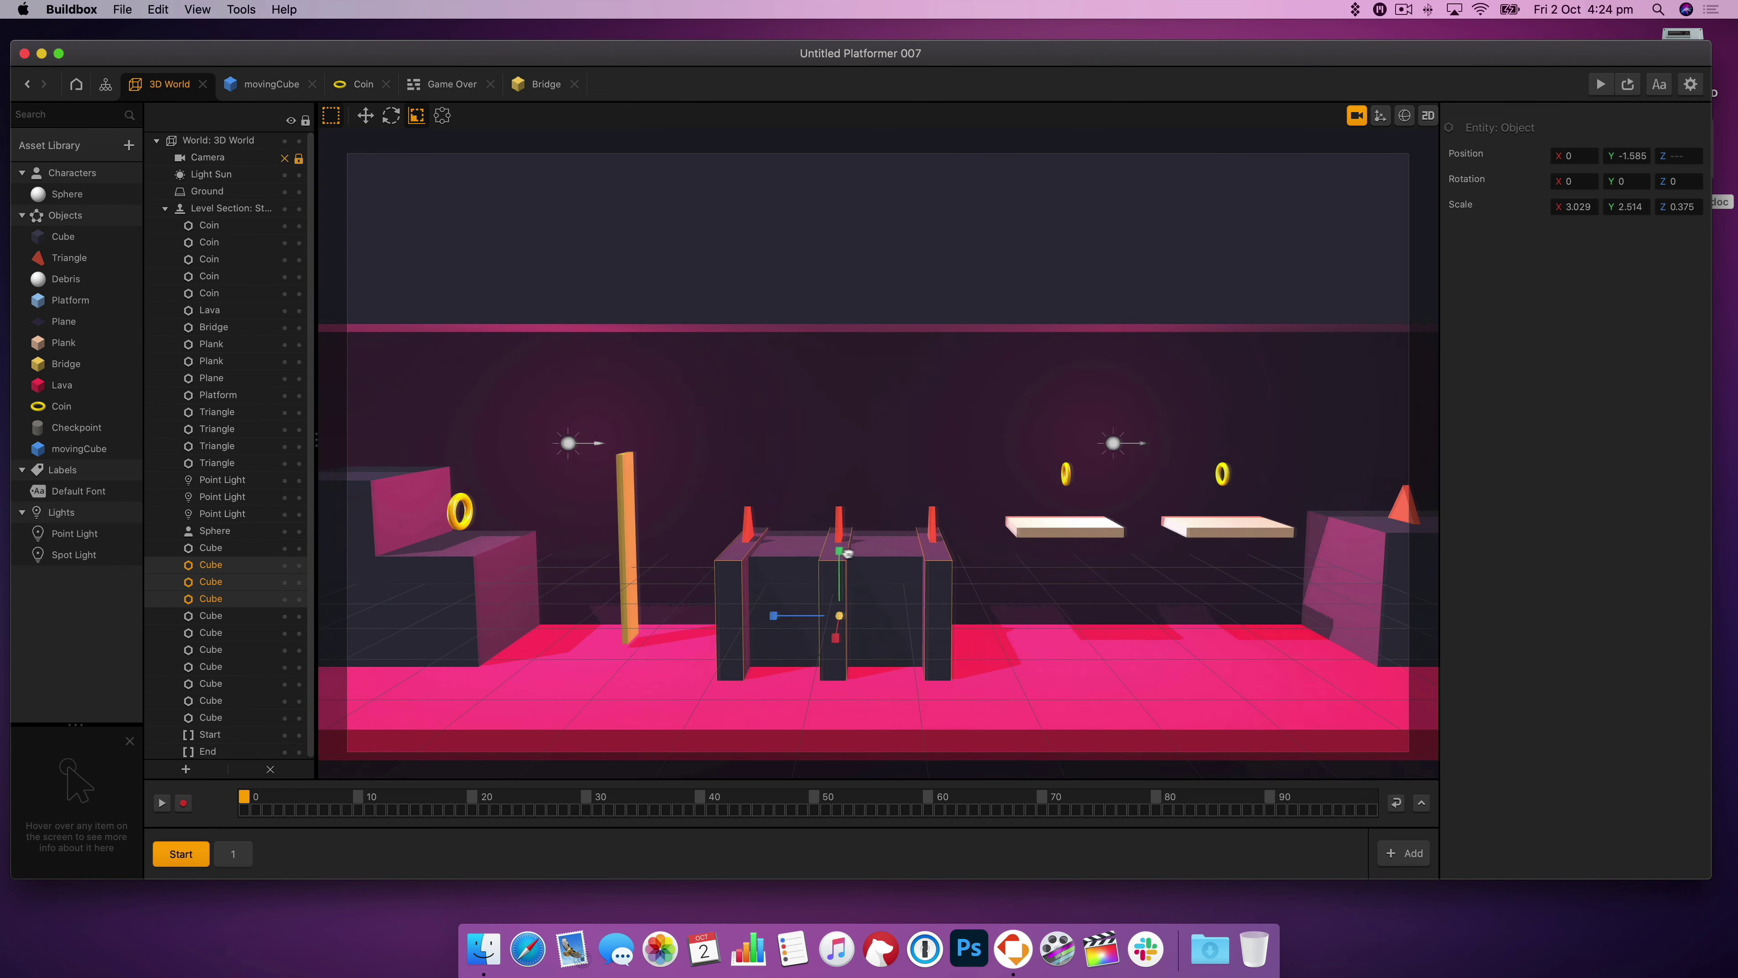
left_click_drag(798, 453, 797, 353)
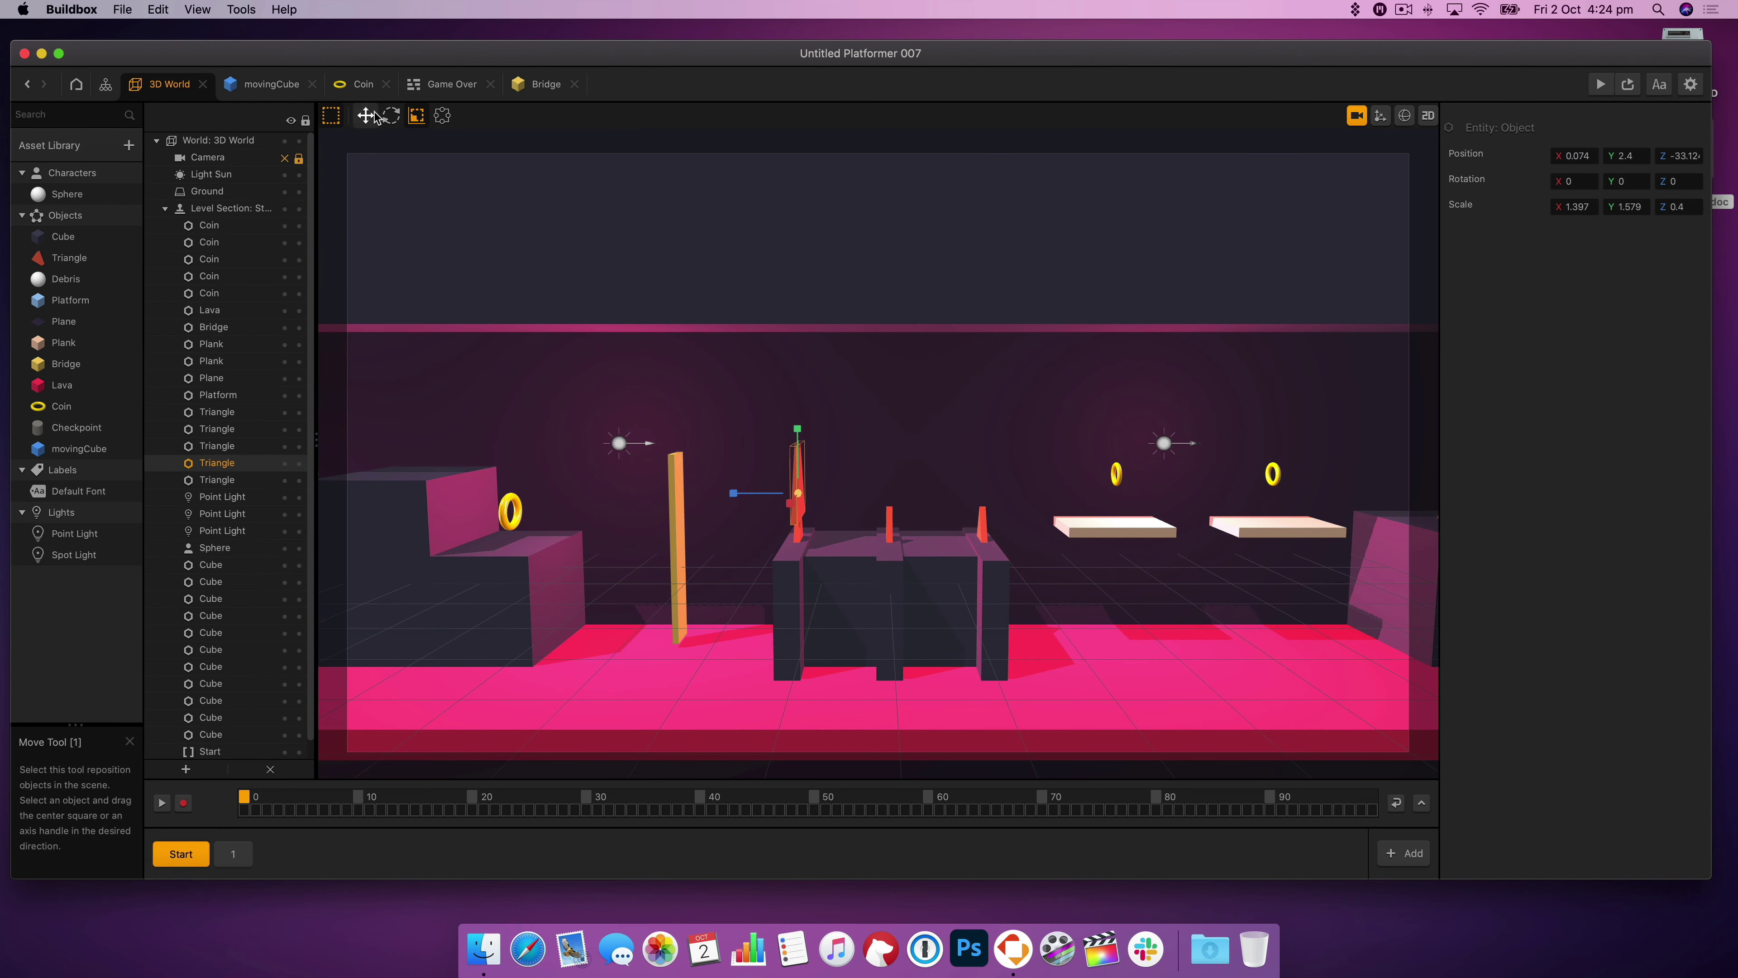
left_click(370, 115)
left_click(1573, 181)
type("180")
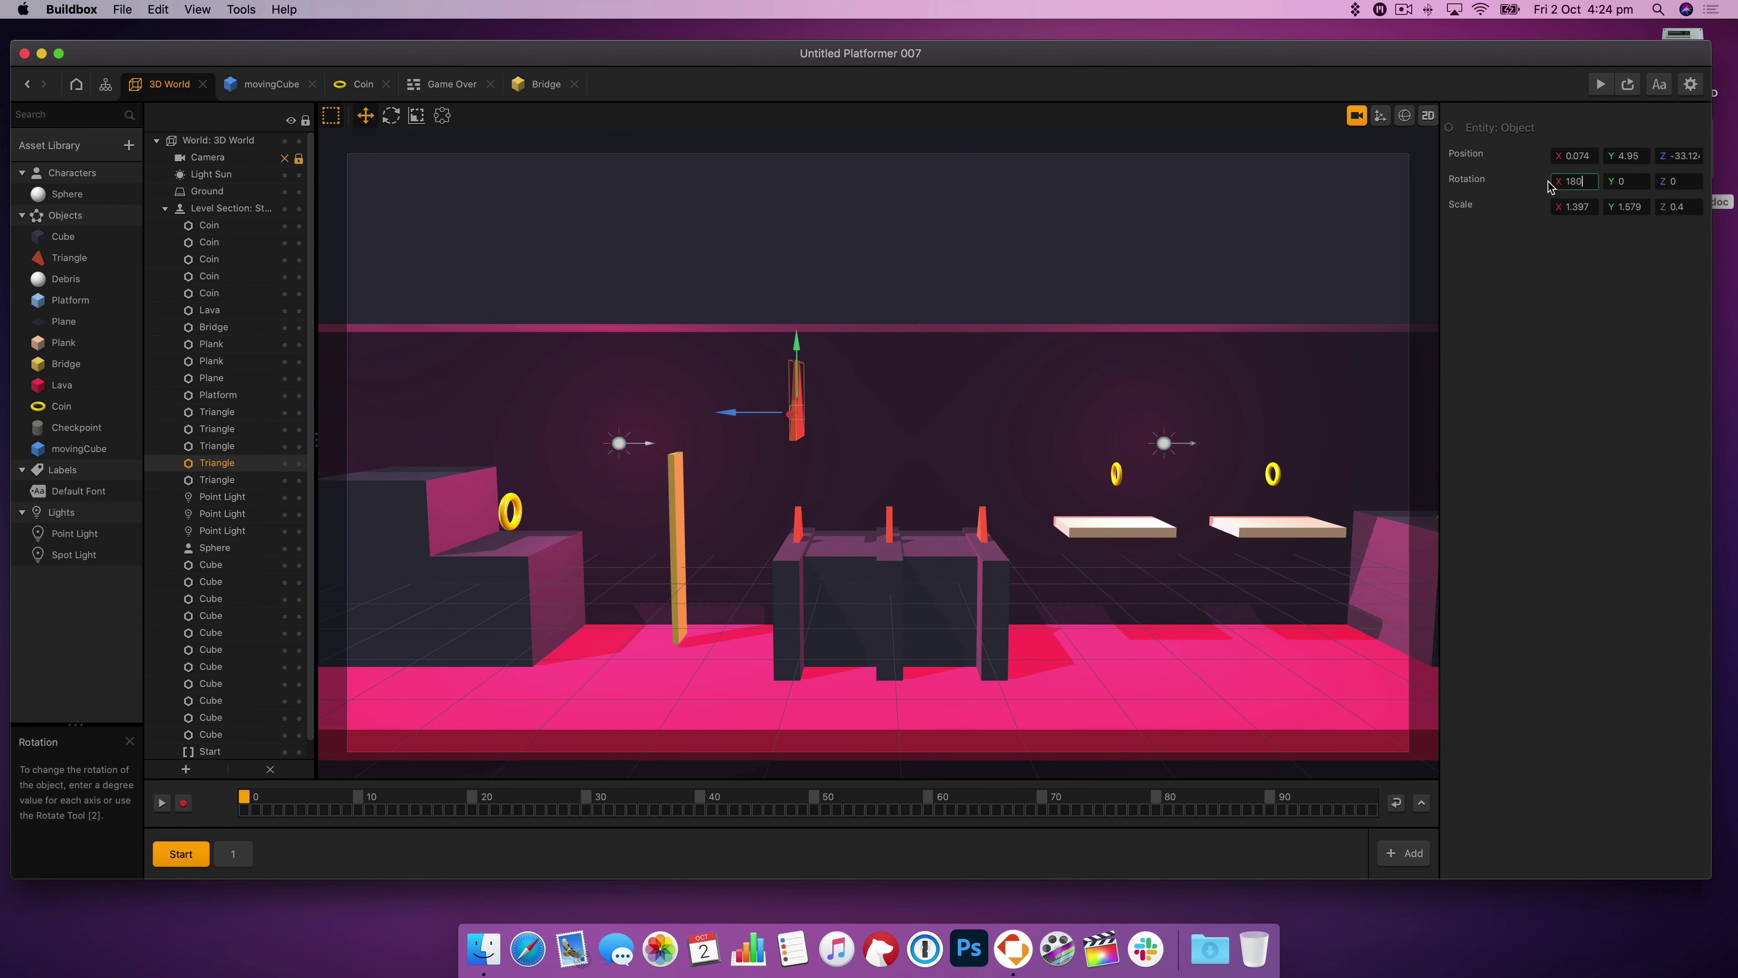
key("Return")
- Shift the hanging triangle and its cube to midway between the first two ground triangles, checking their placement in the preview
left_click(1601, 84)
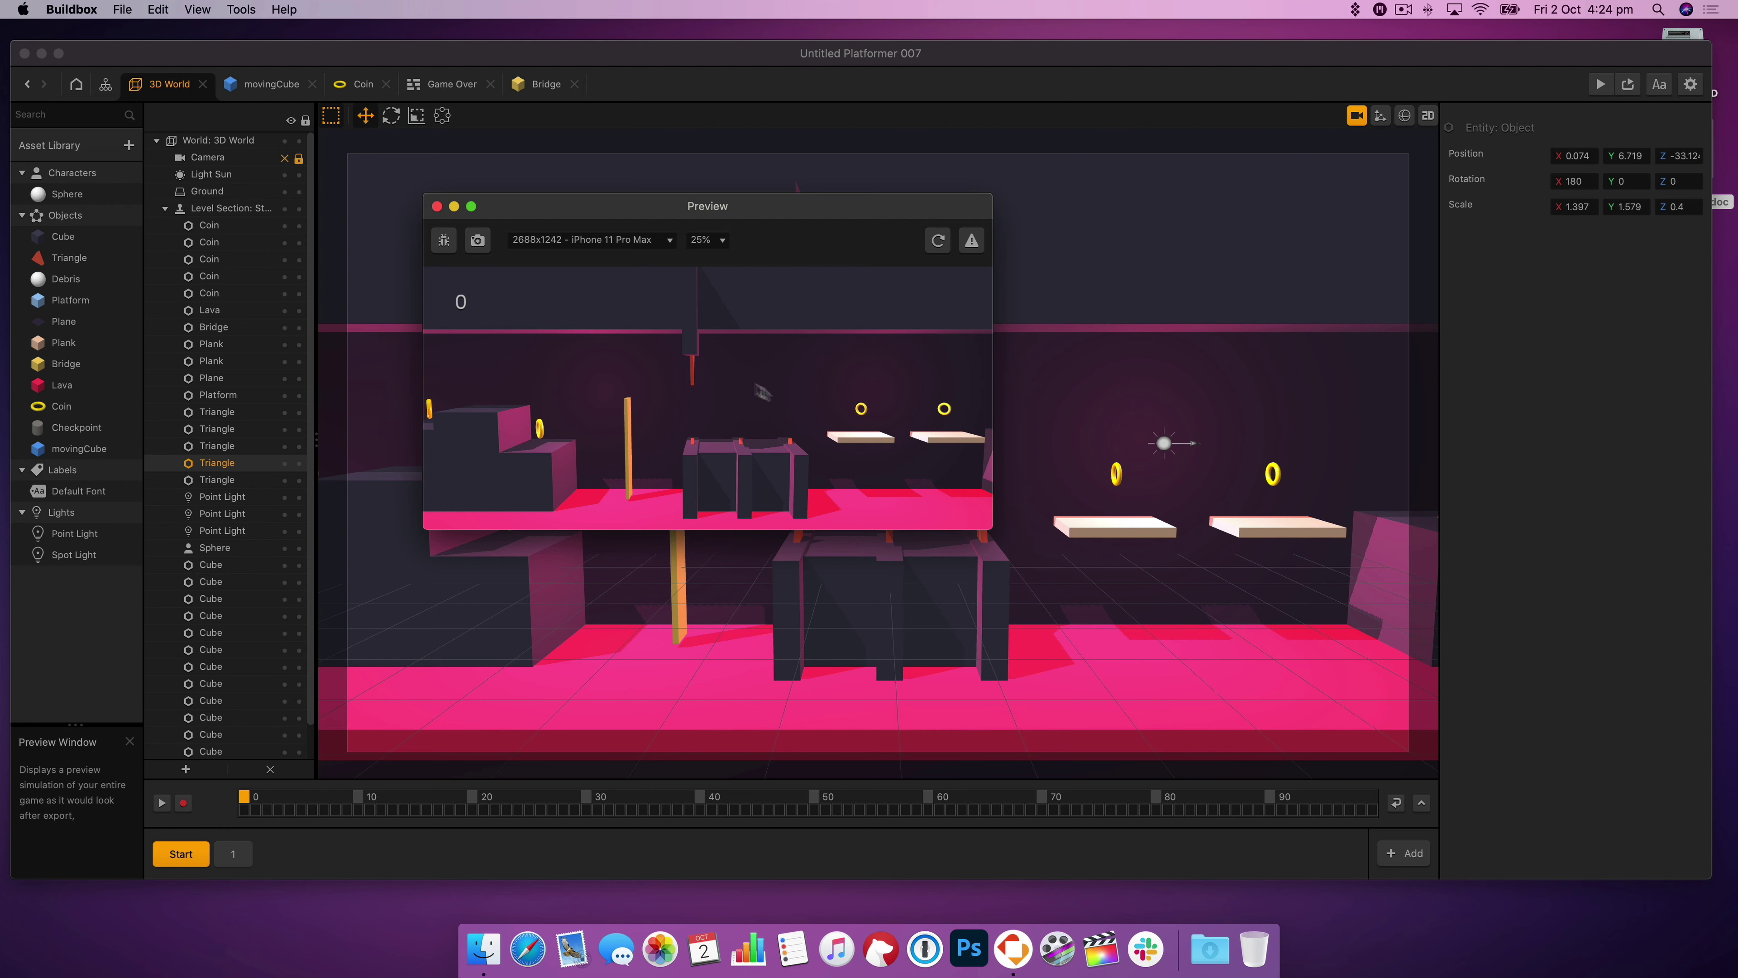
left_click(437, 206)
left_click(789, 246, "shift")
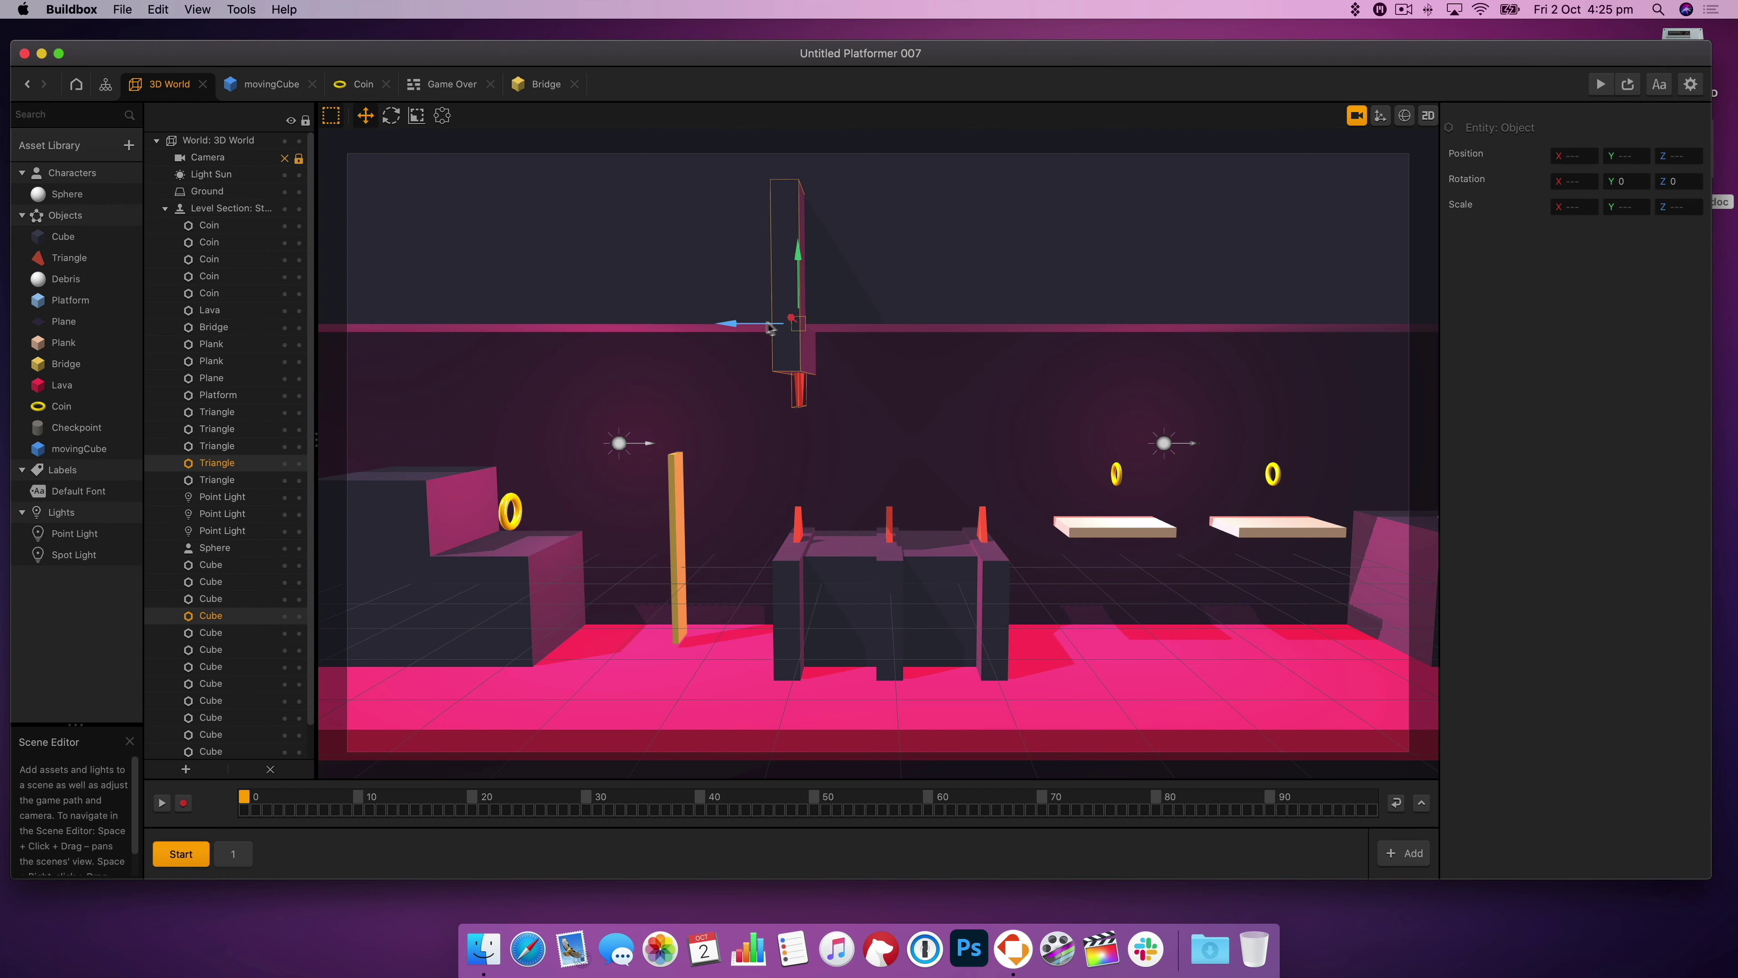
left_click_drag(758, 323, 804, 324)
left_click(1601, 85)
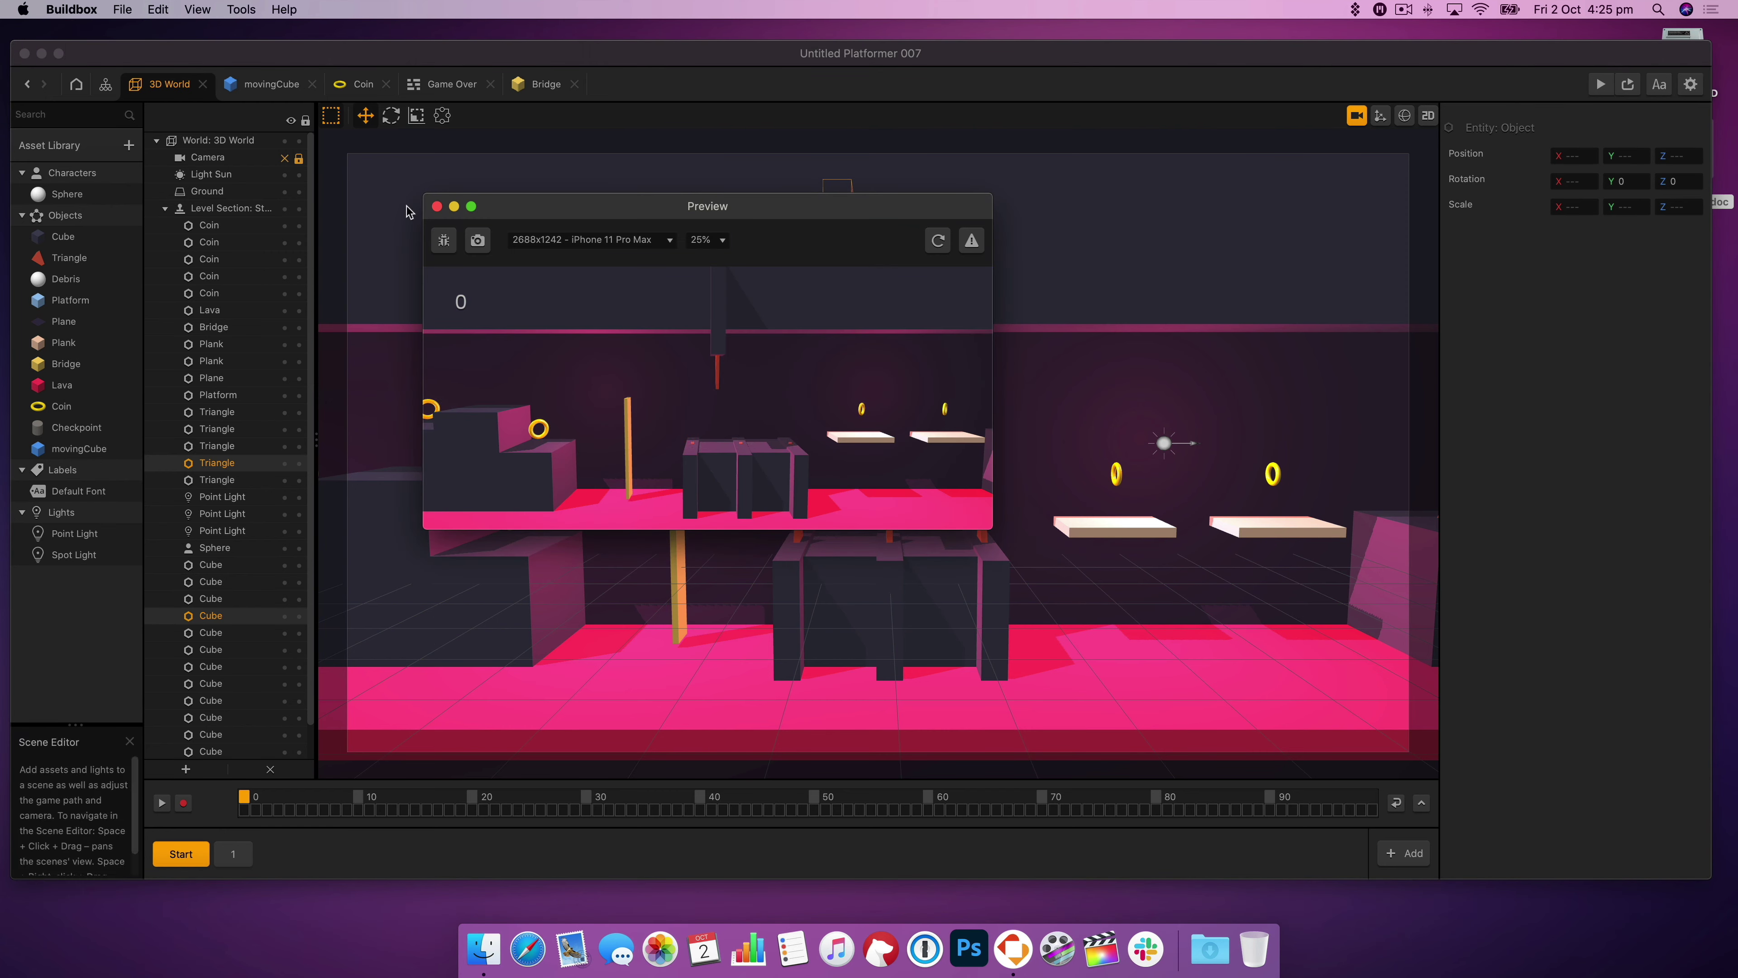
left_click(436, 206)
- Copy the hanging cube and triangle over the gap between the second and third ground triangles and test the level in the preview
left_click_drag(813, 325, 912, 326, "alt")
left_click_drag(712, 417, 1420, 435)
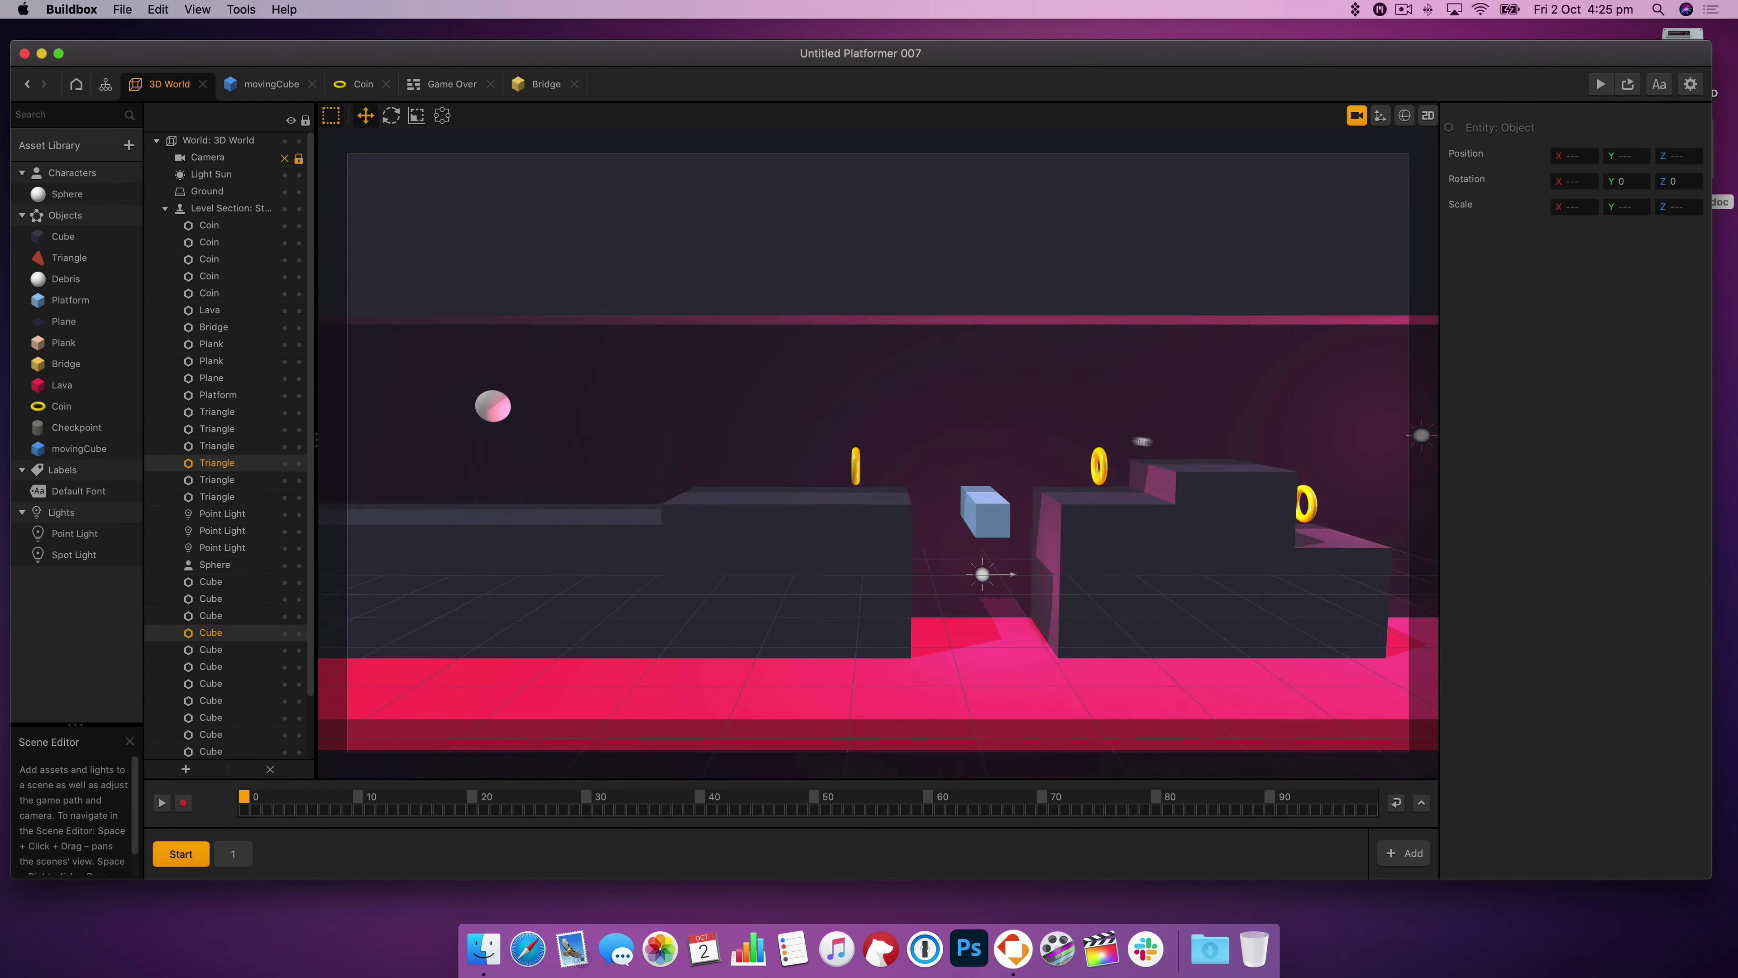
left_click_drag(1033, 438, 1191, 442)
key("super+p")
left_click(900, 452)
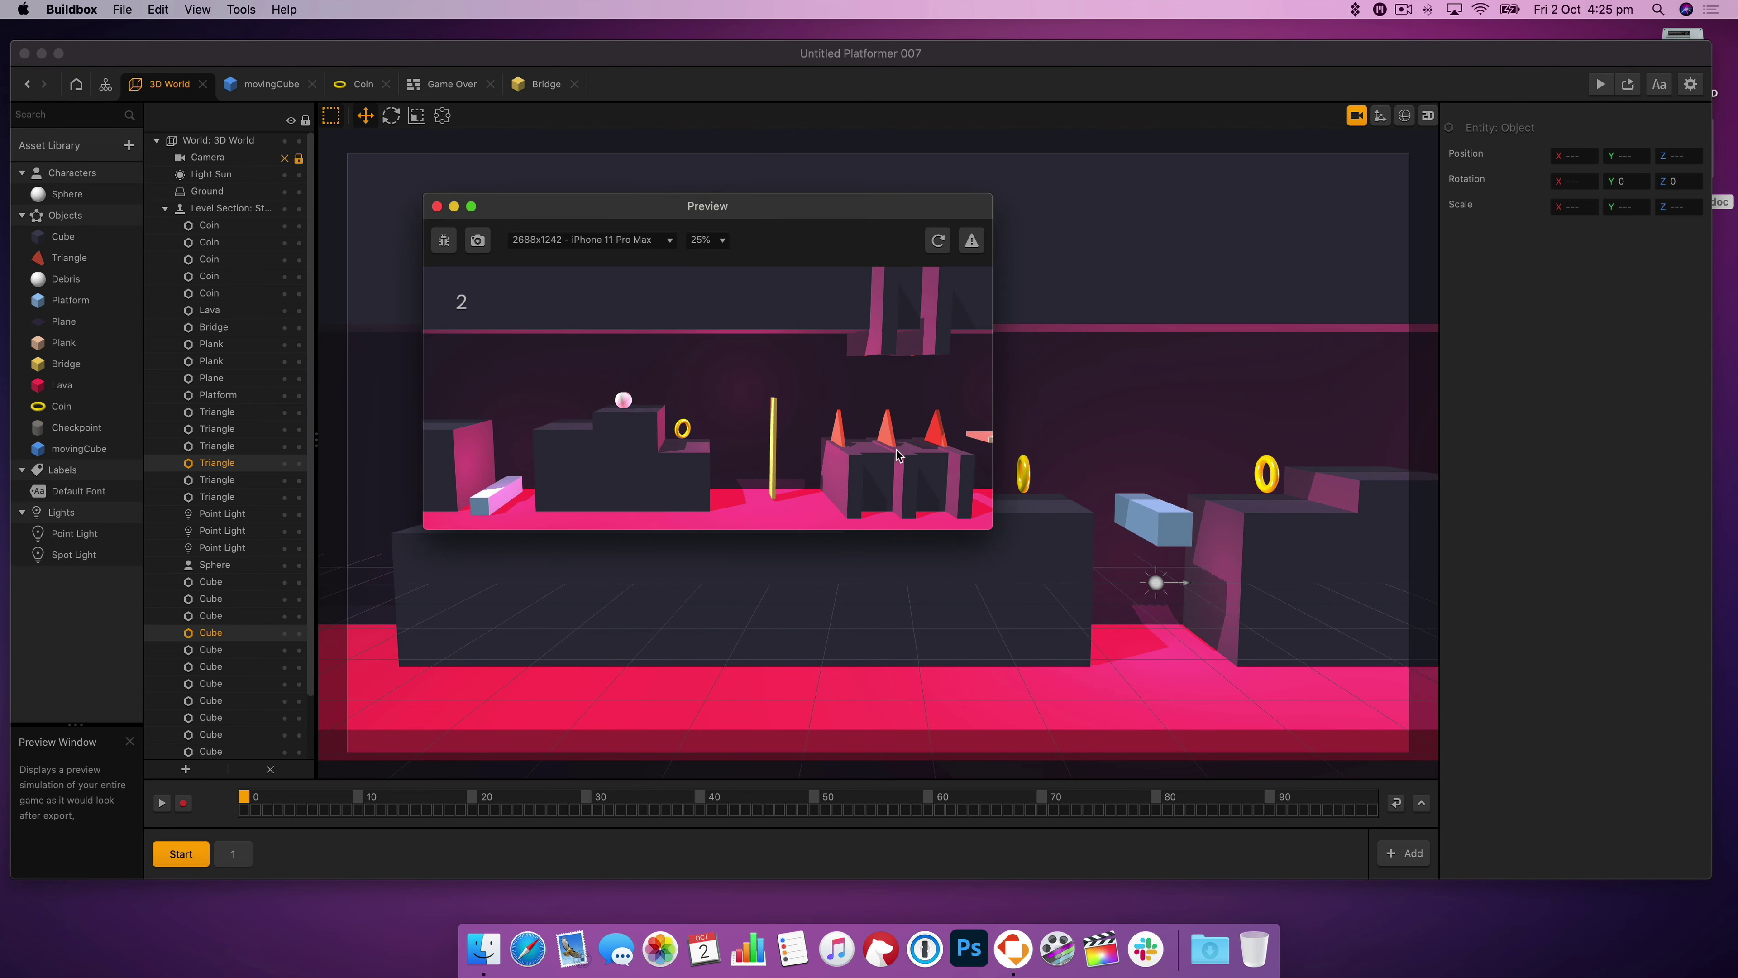
left_click(897, 450)
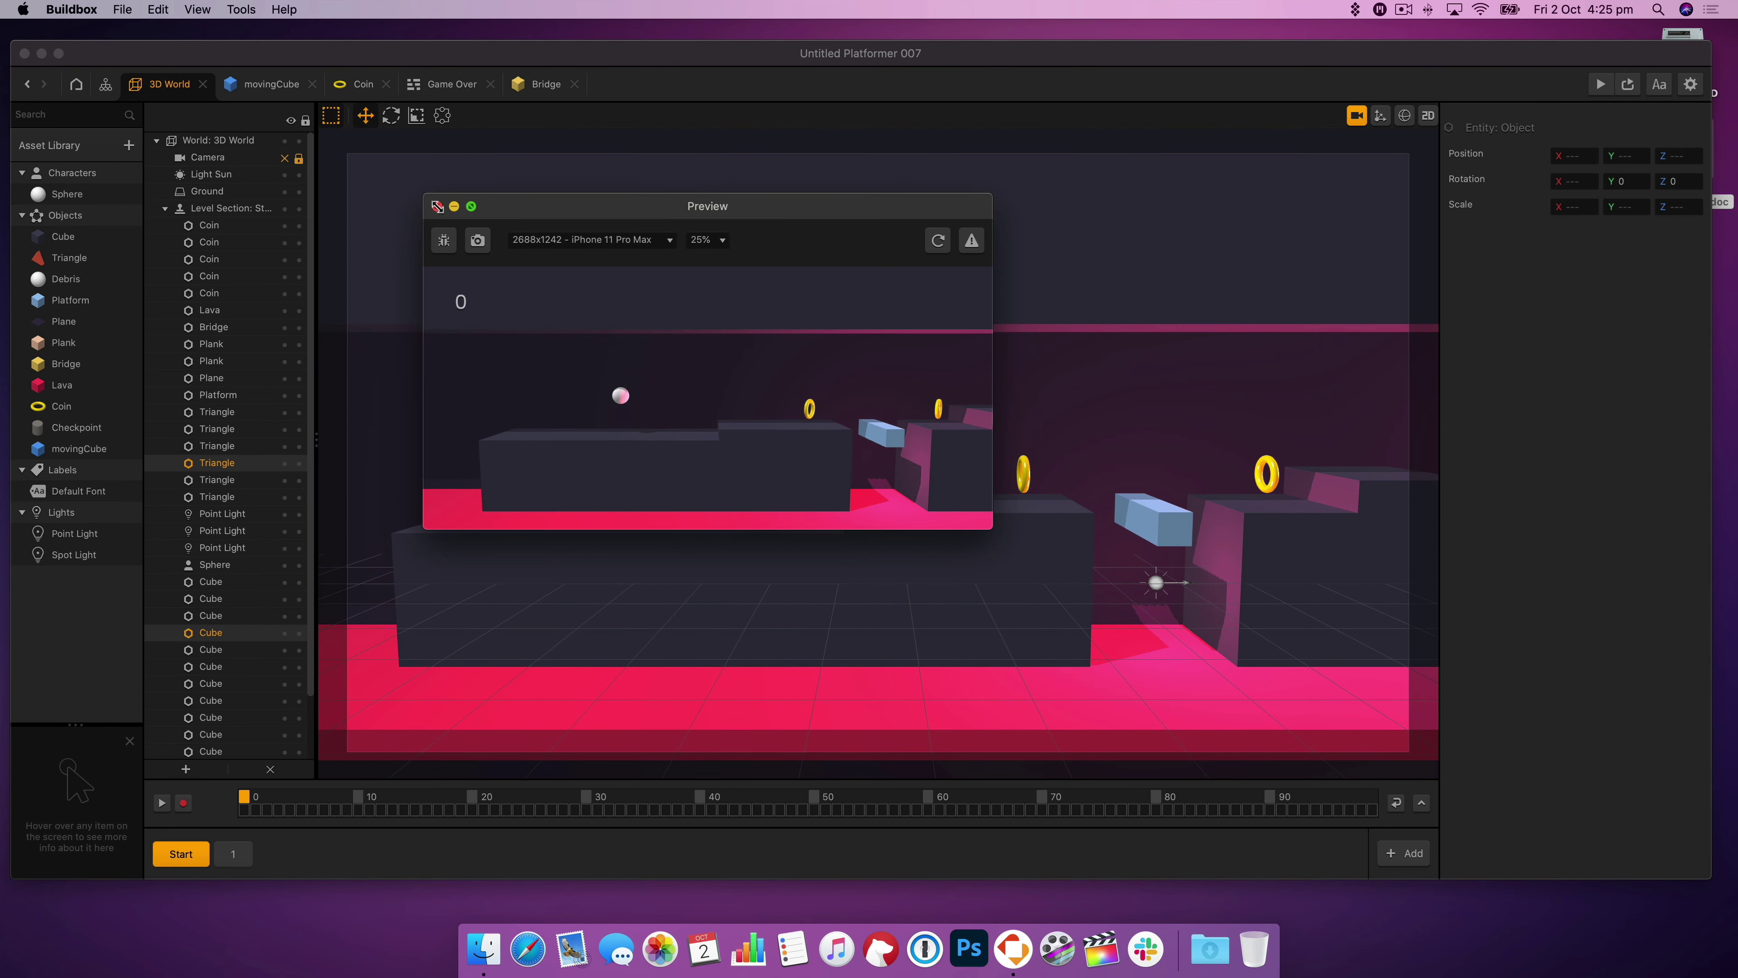
- Switch the scene from the camera view back to the free 3D view
left_click(1358, 121)
left_click(1358, 118)
left_click(1404, 9)
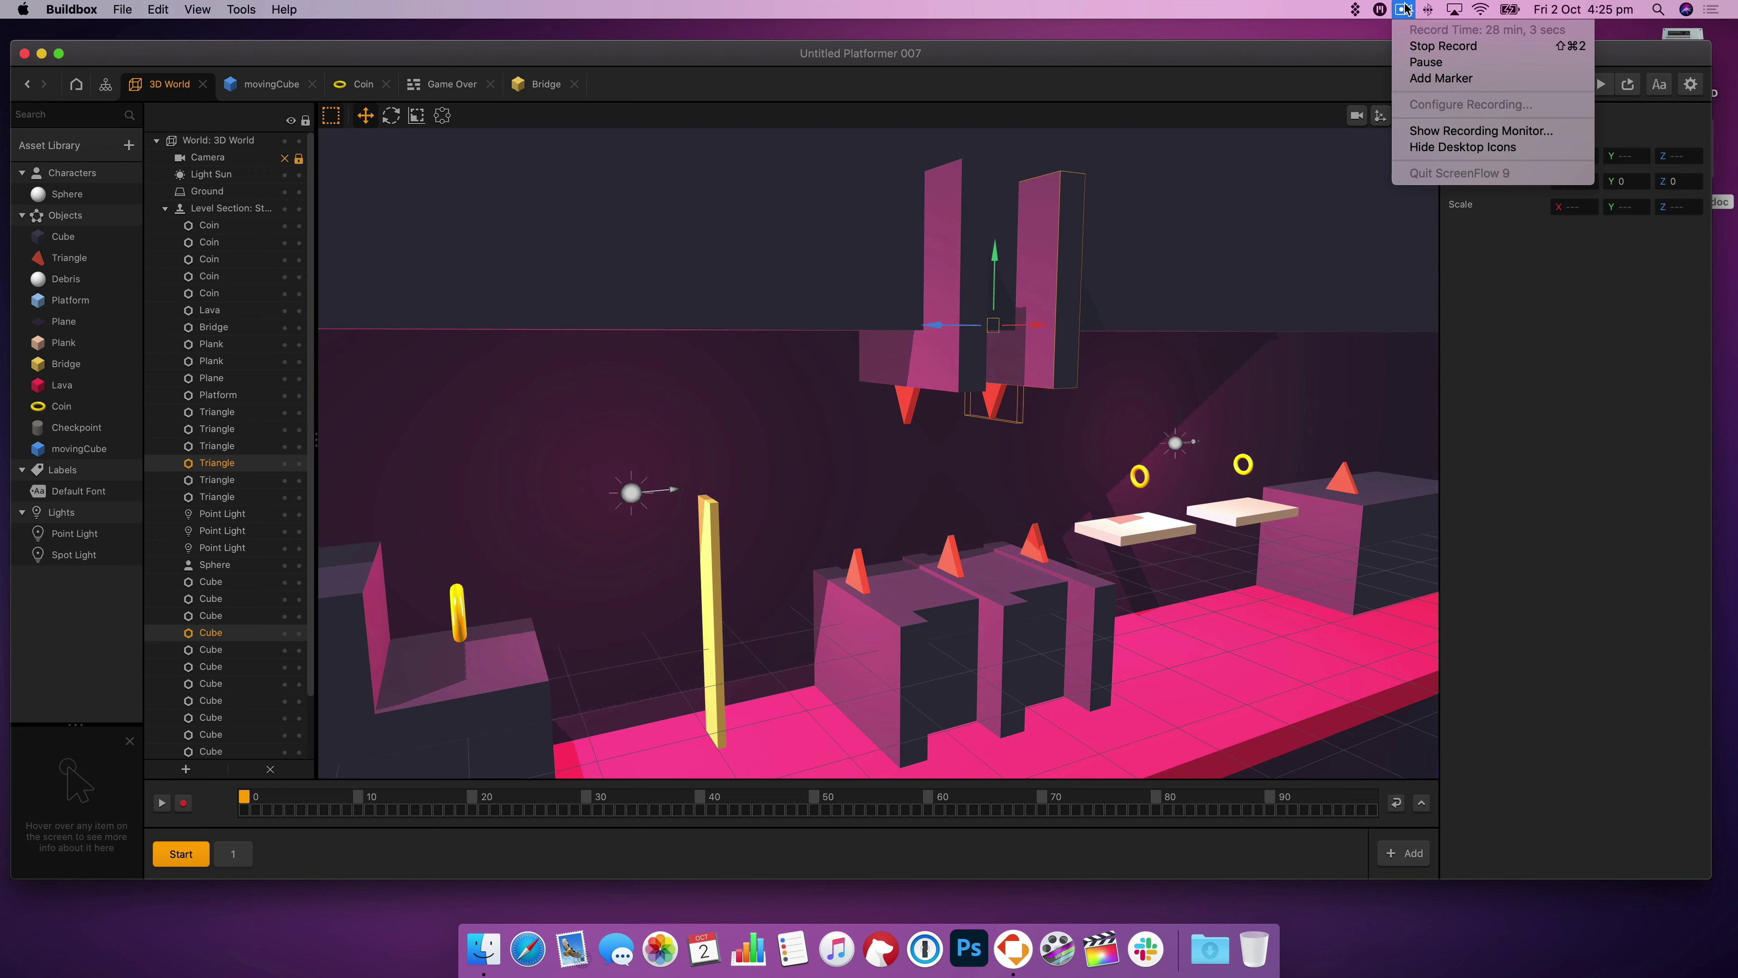
left_click(1425, 62)
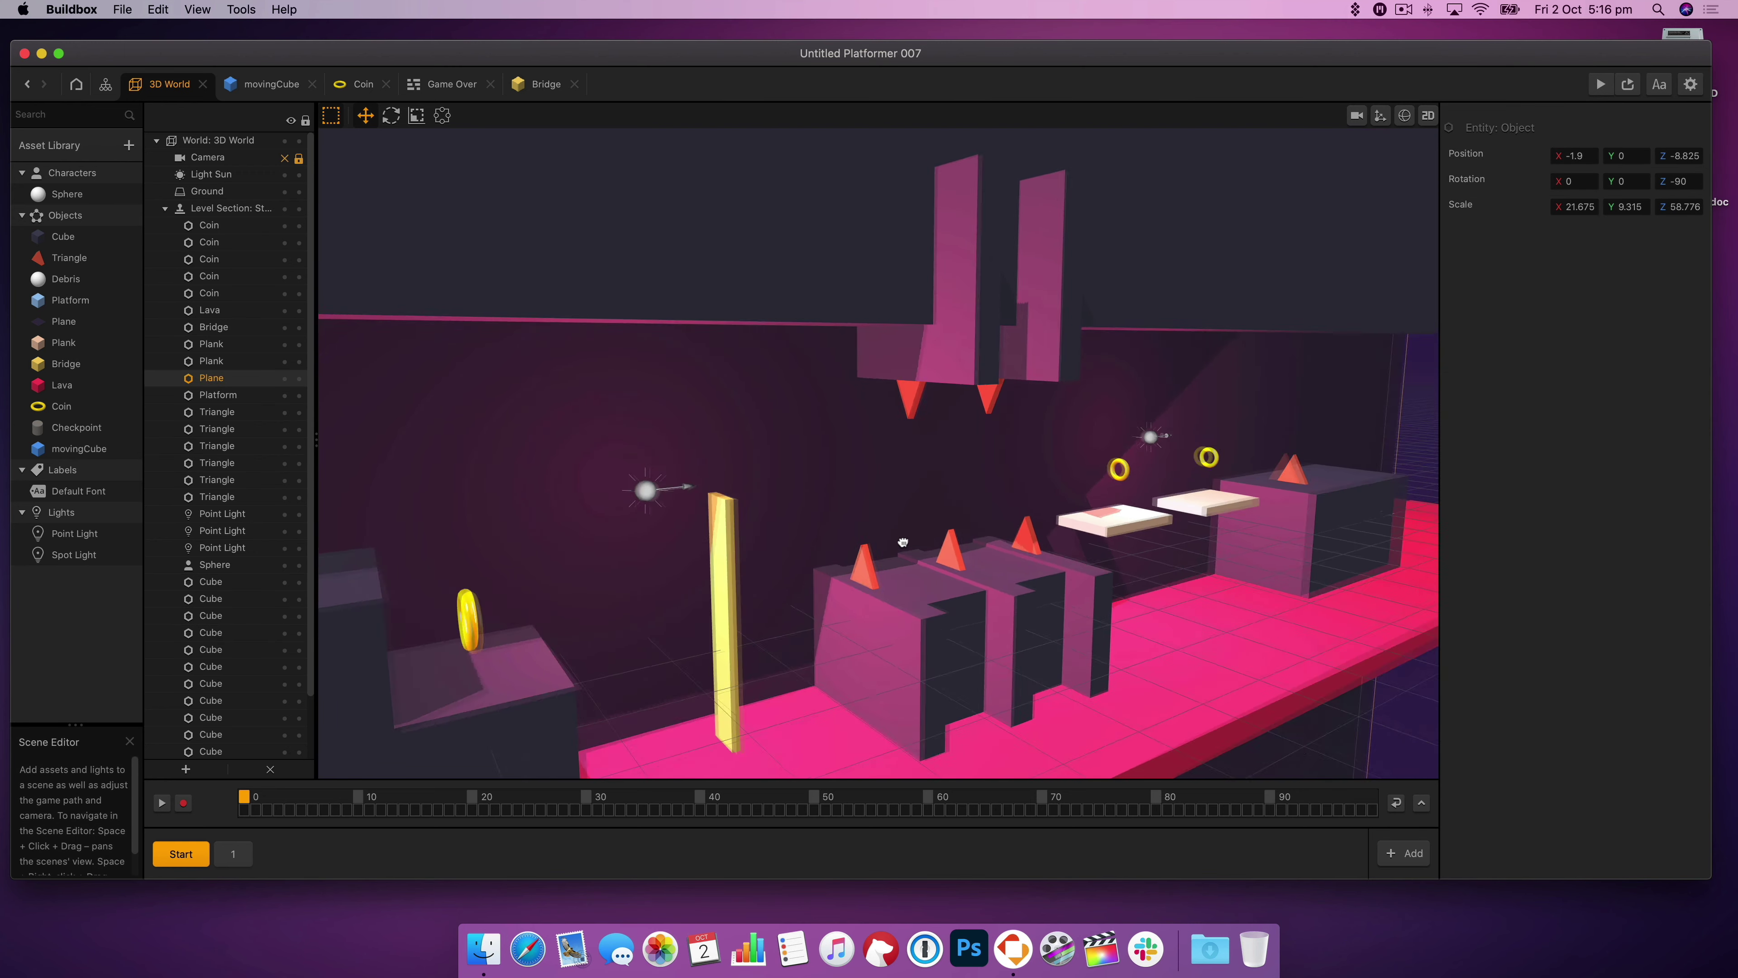
- Play the level in the preview through the rotating bridge and triangle obstacles, and close the preview
key("super+p")
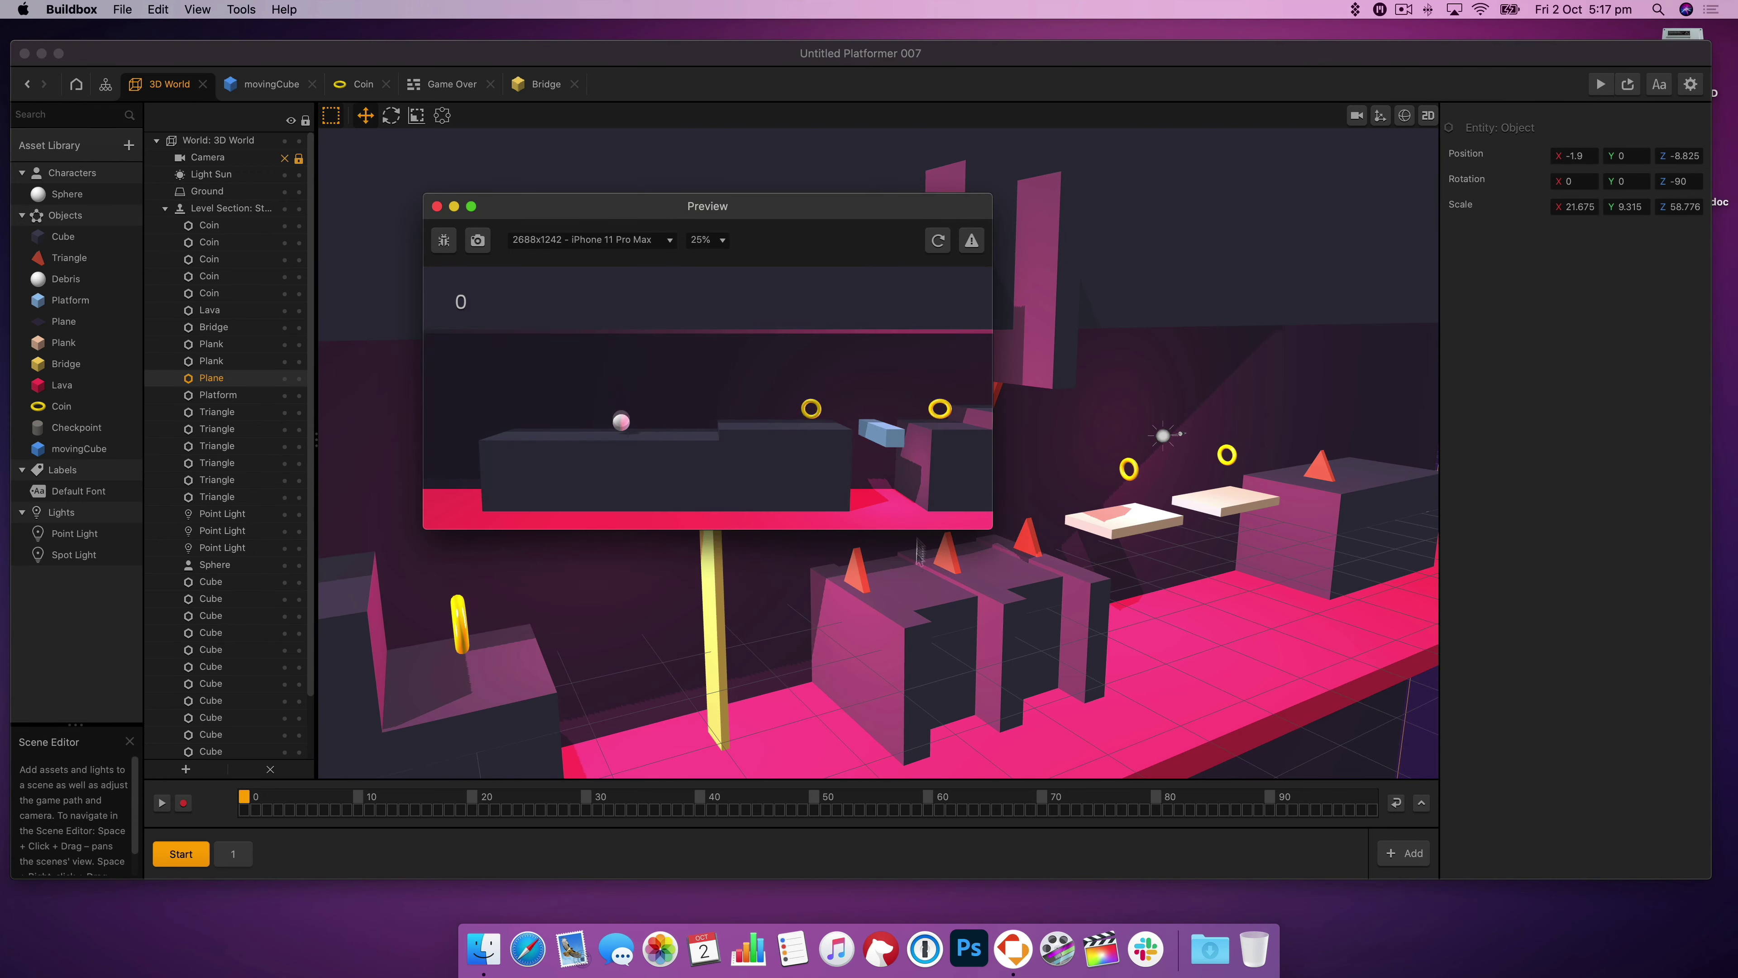
left_click(846, 450)
left_click(843, 449)
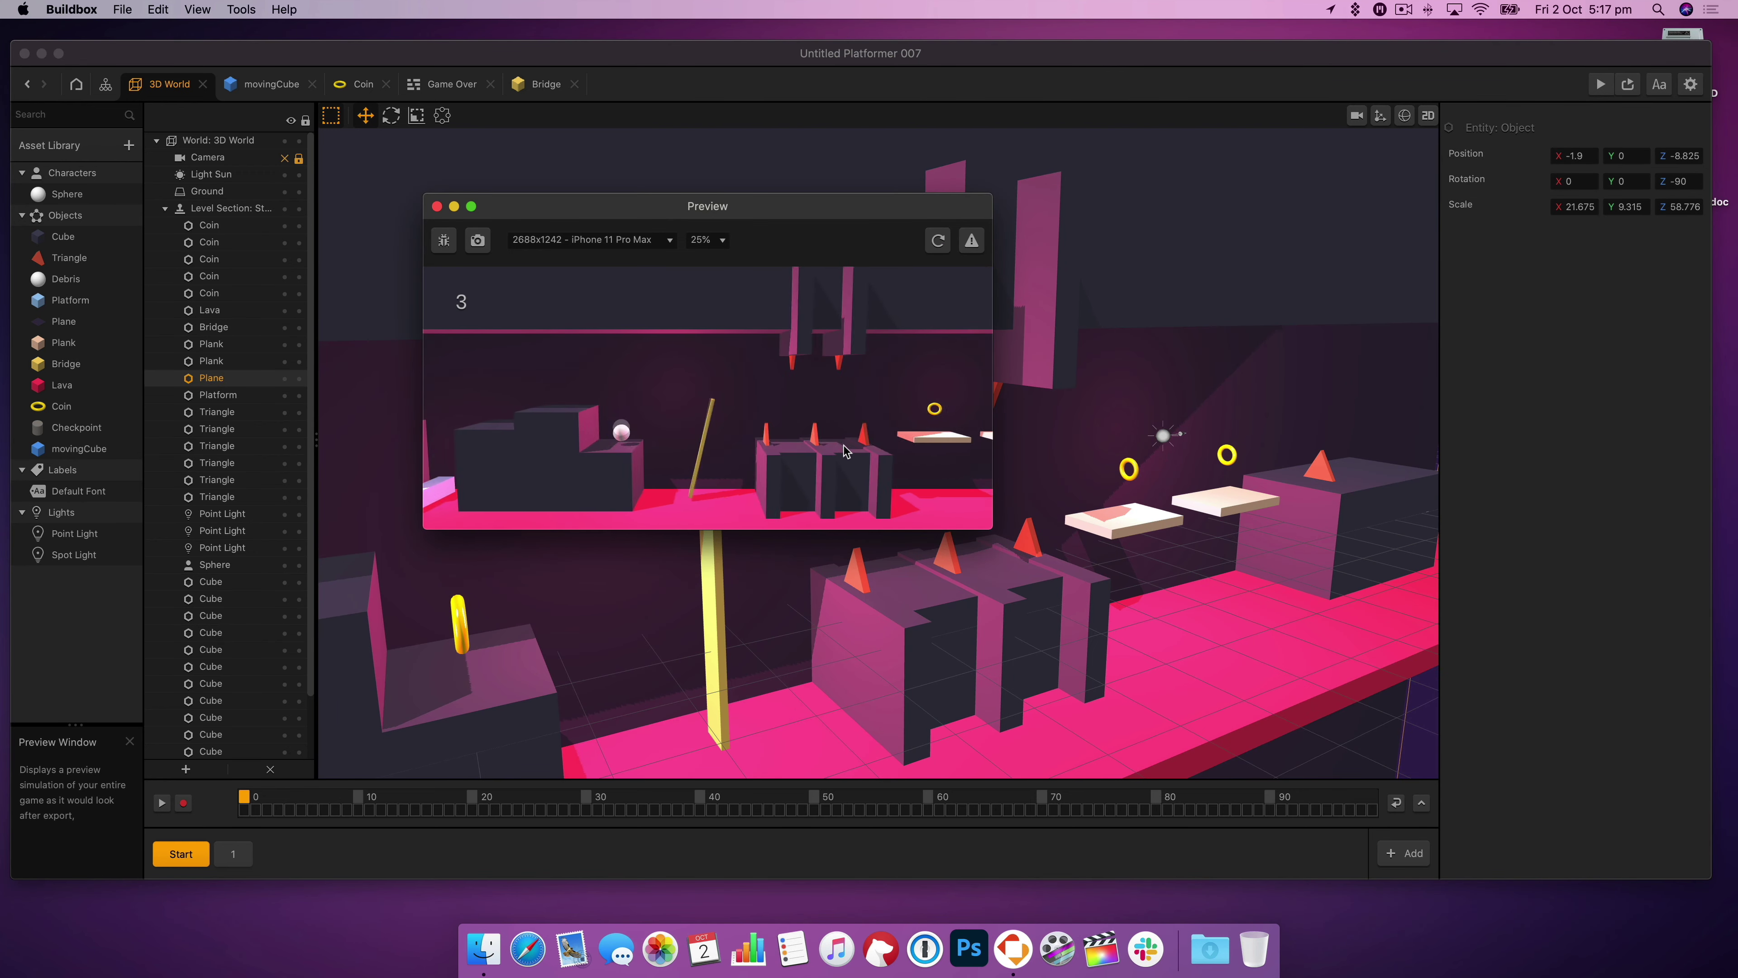
left_click(843, 444)
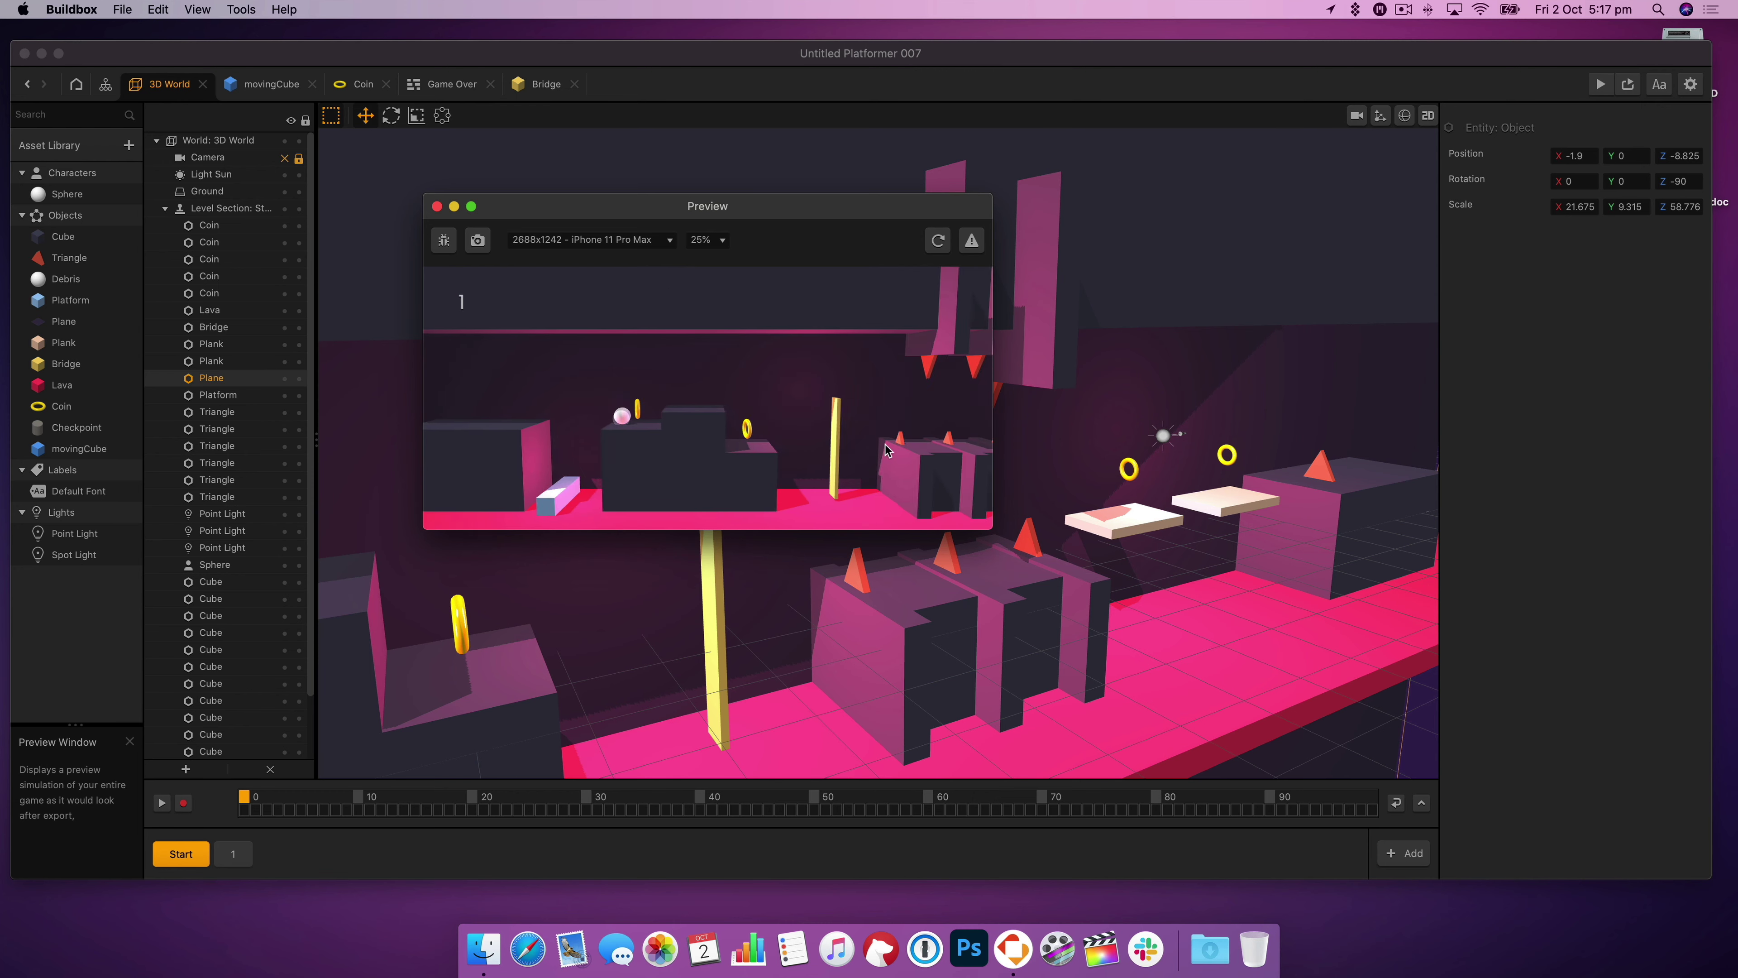
left_click(895, 453)
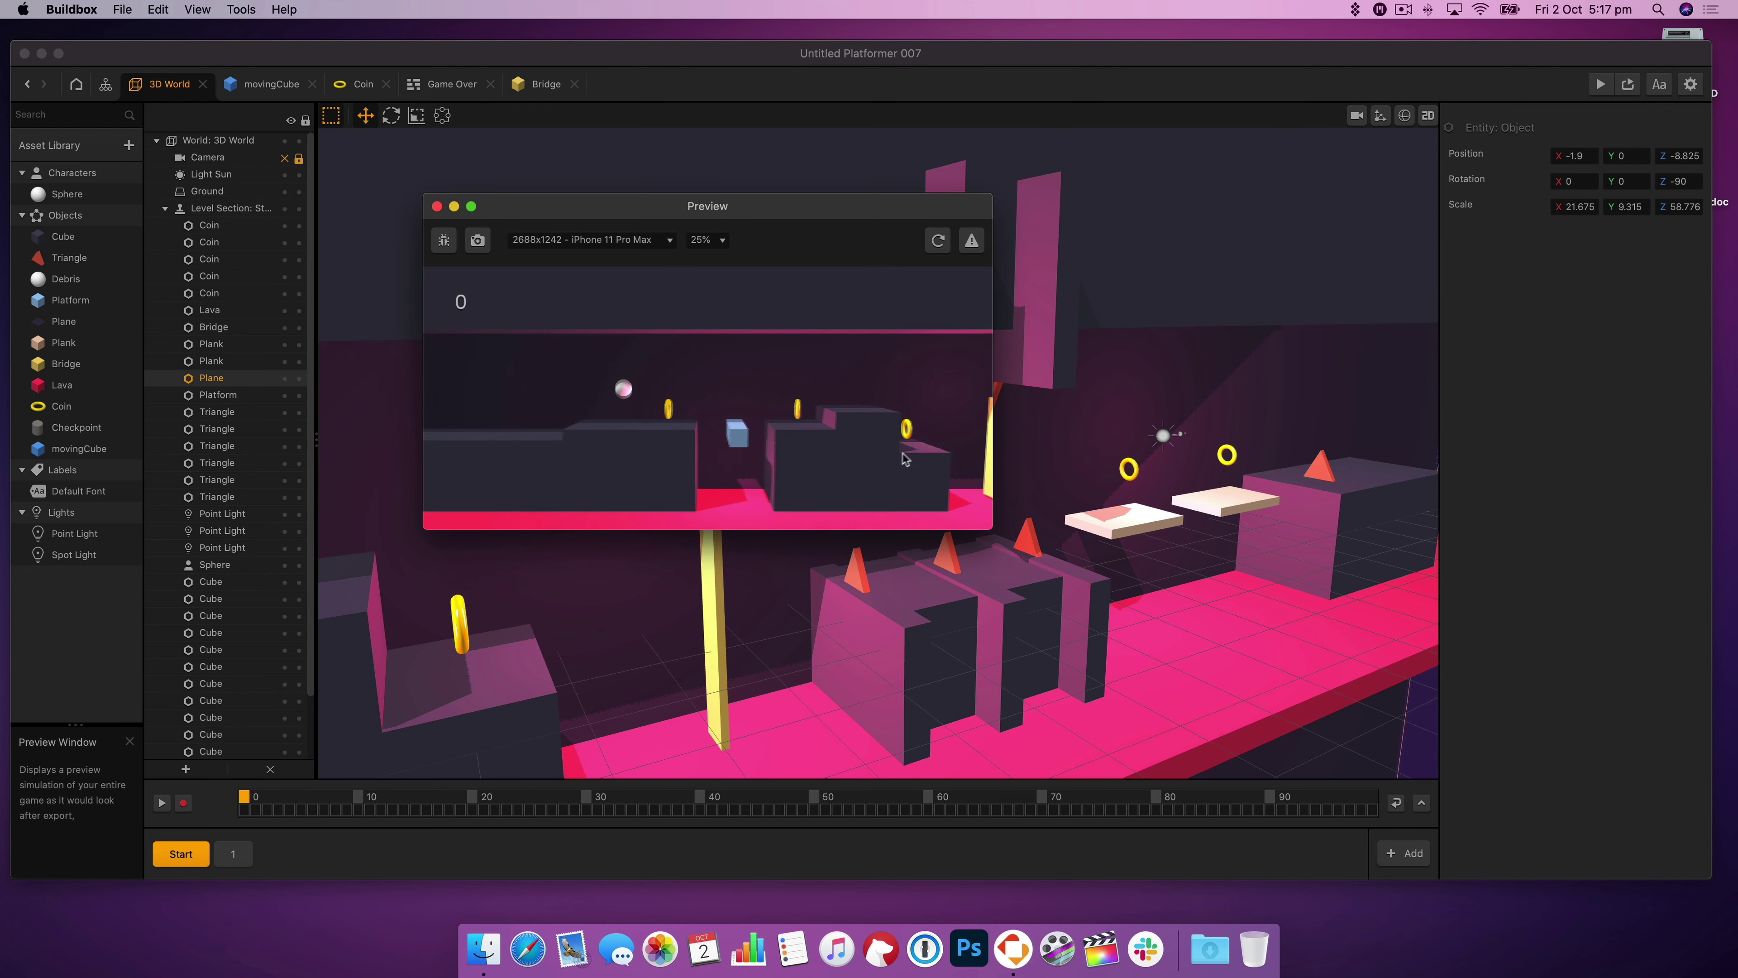
left_click(903, 457)
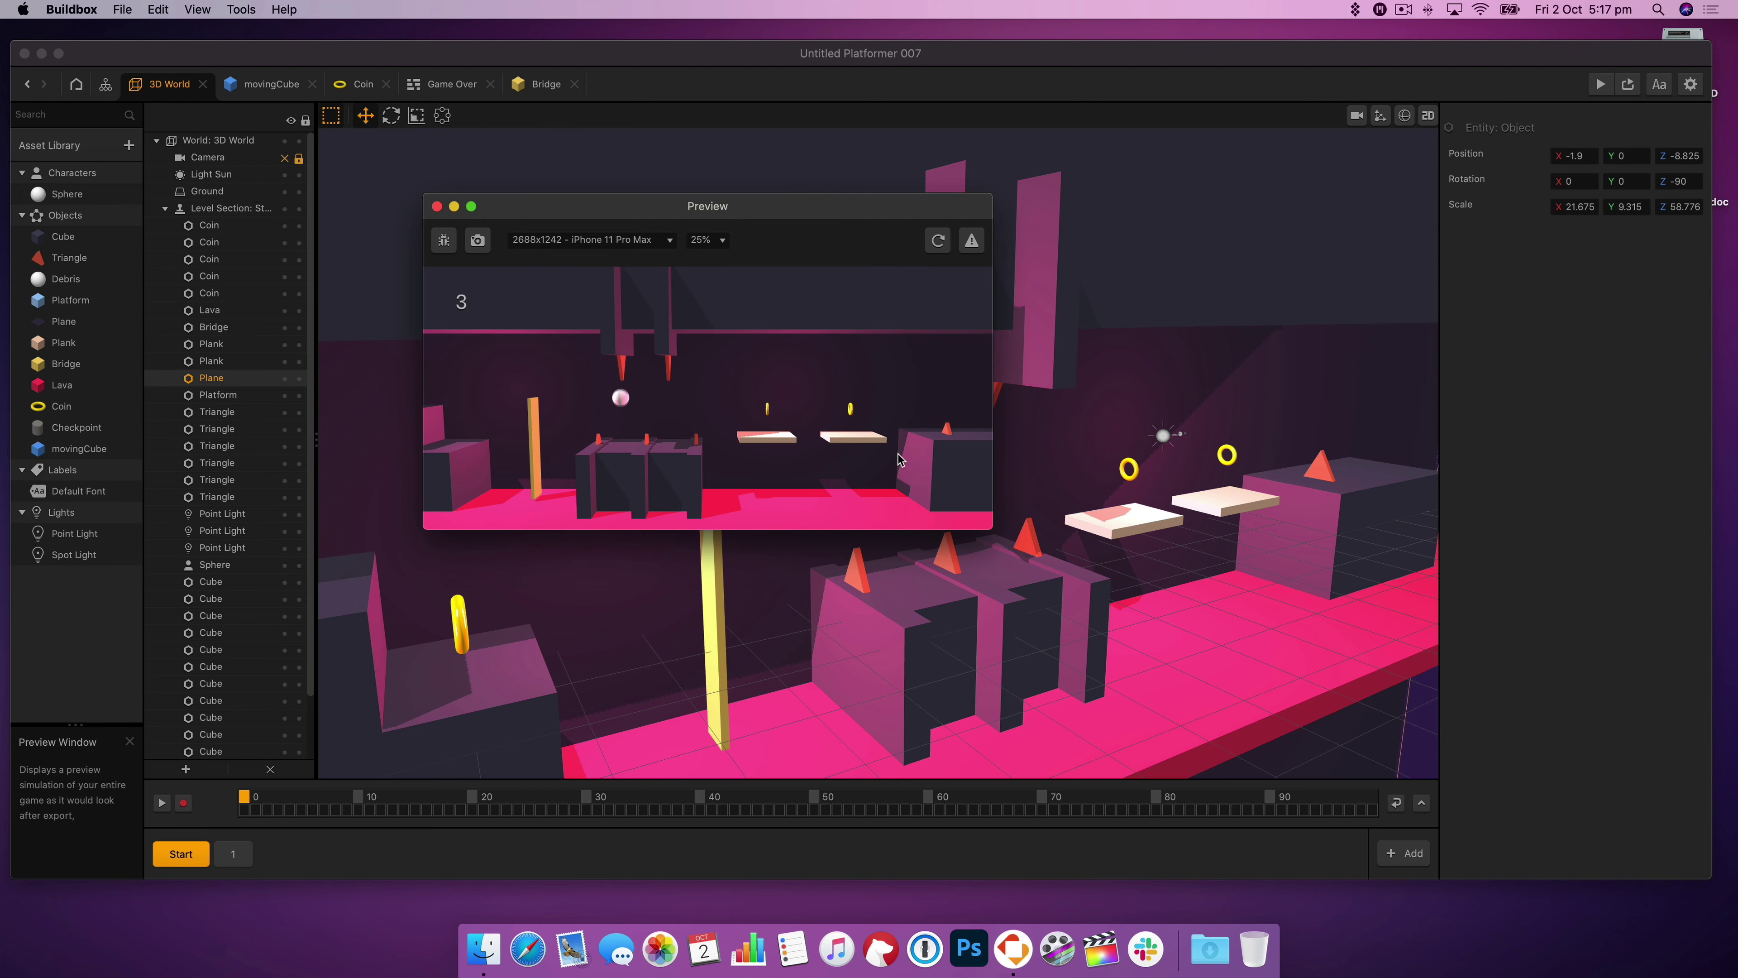
left_click(693, 396)
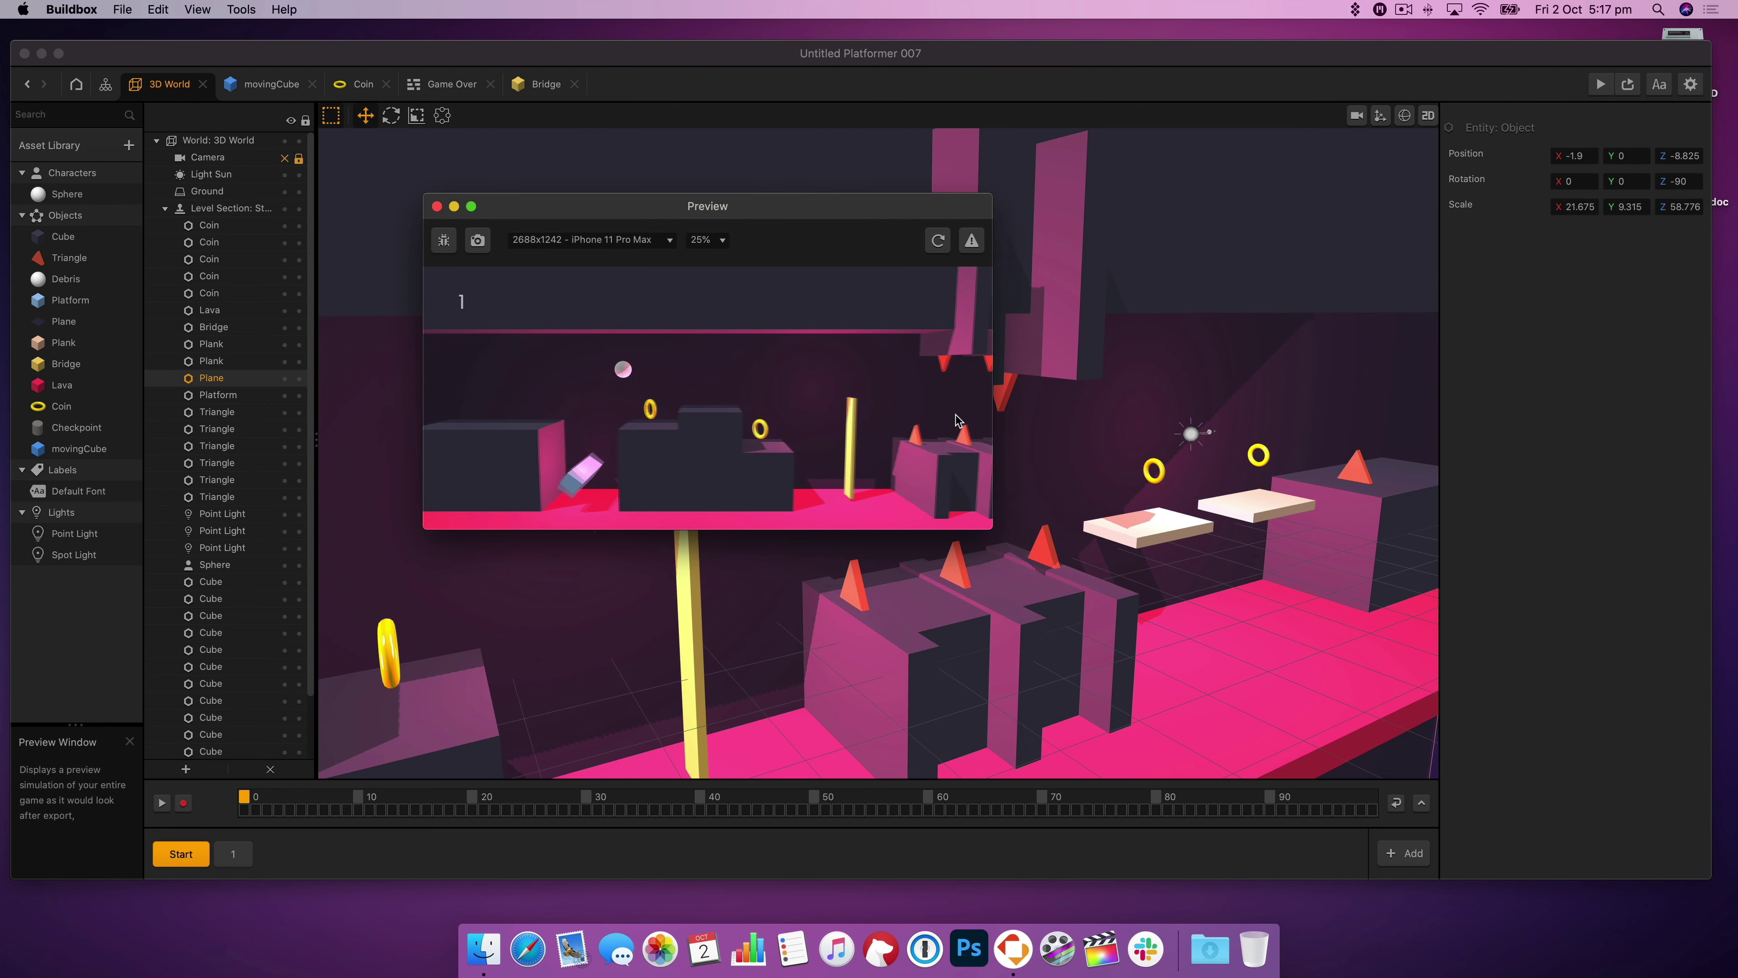
left_click(437, 206)
- Position a tall cube as a wall at the level's start, at Y 1.244 and Z 14.219, and check it in the preview
left_click(573, 500)
left_click(365, 115)
left_click_drag(572, 574, 464, 575)
left_click_drag(466, 510, 467, 469)
left_click_drag(404, 536, 417, 536)
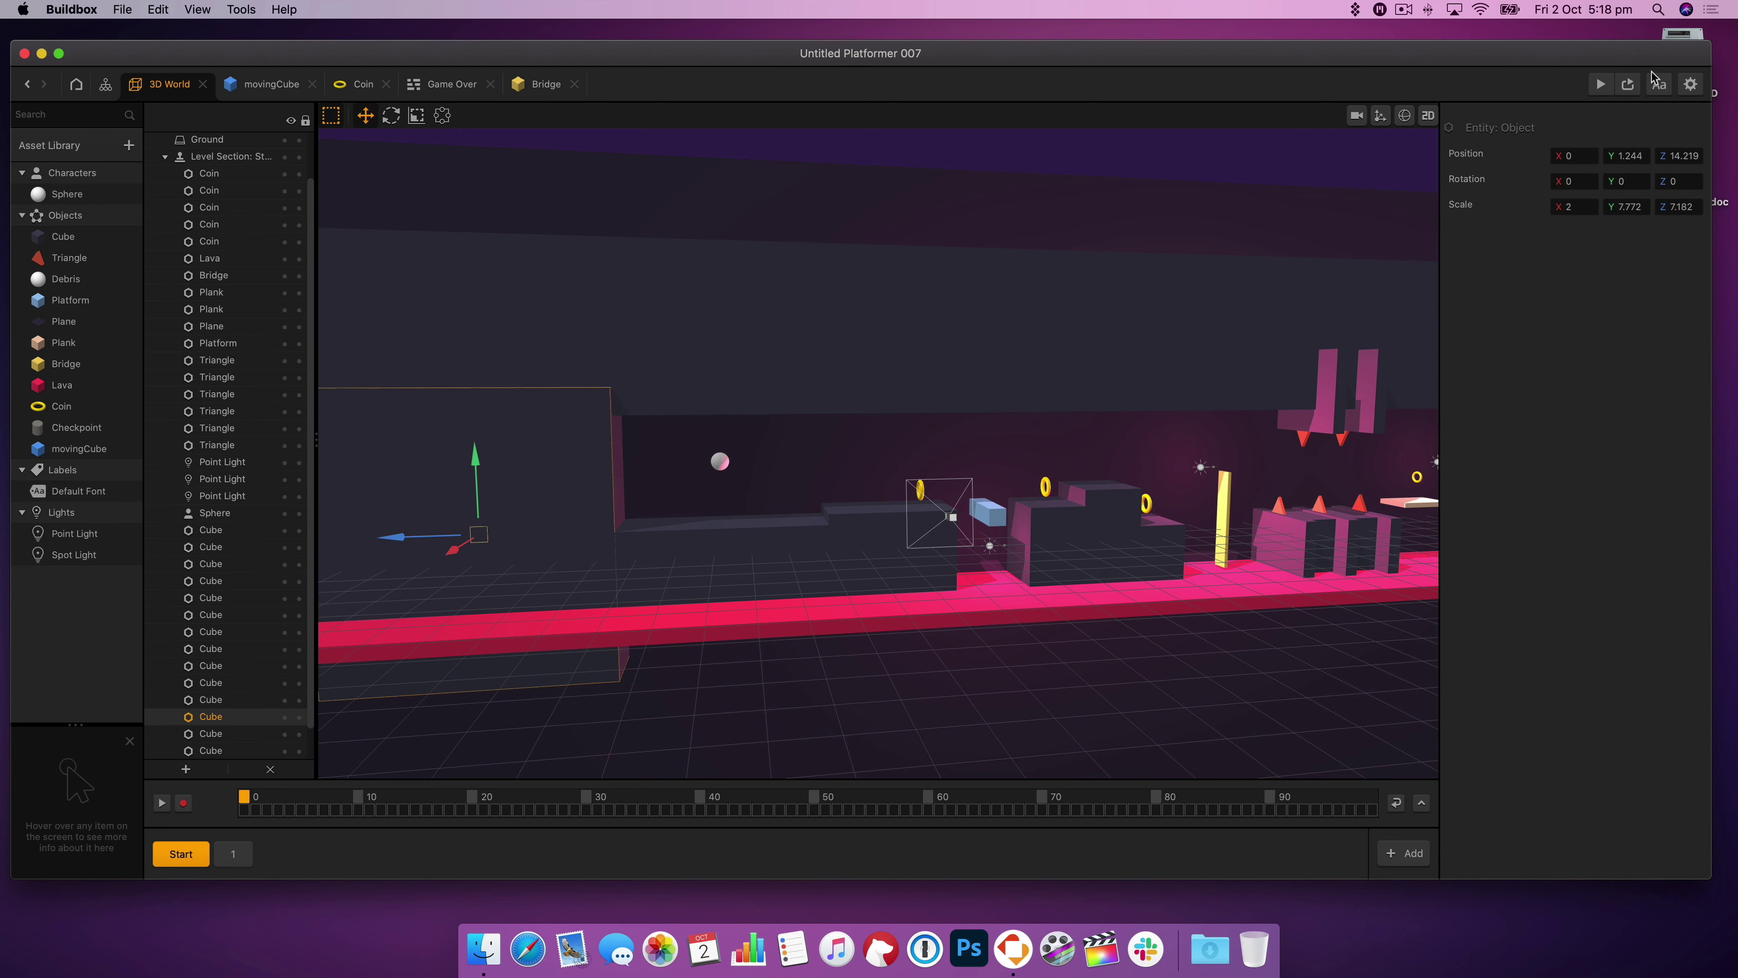
left_click(1600, 84)
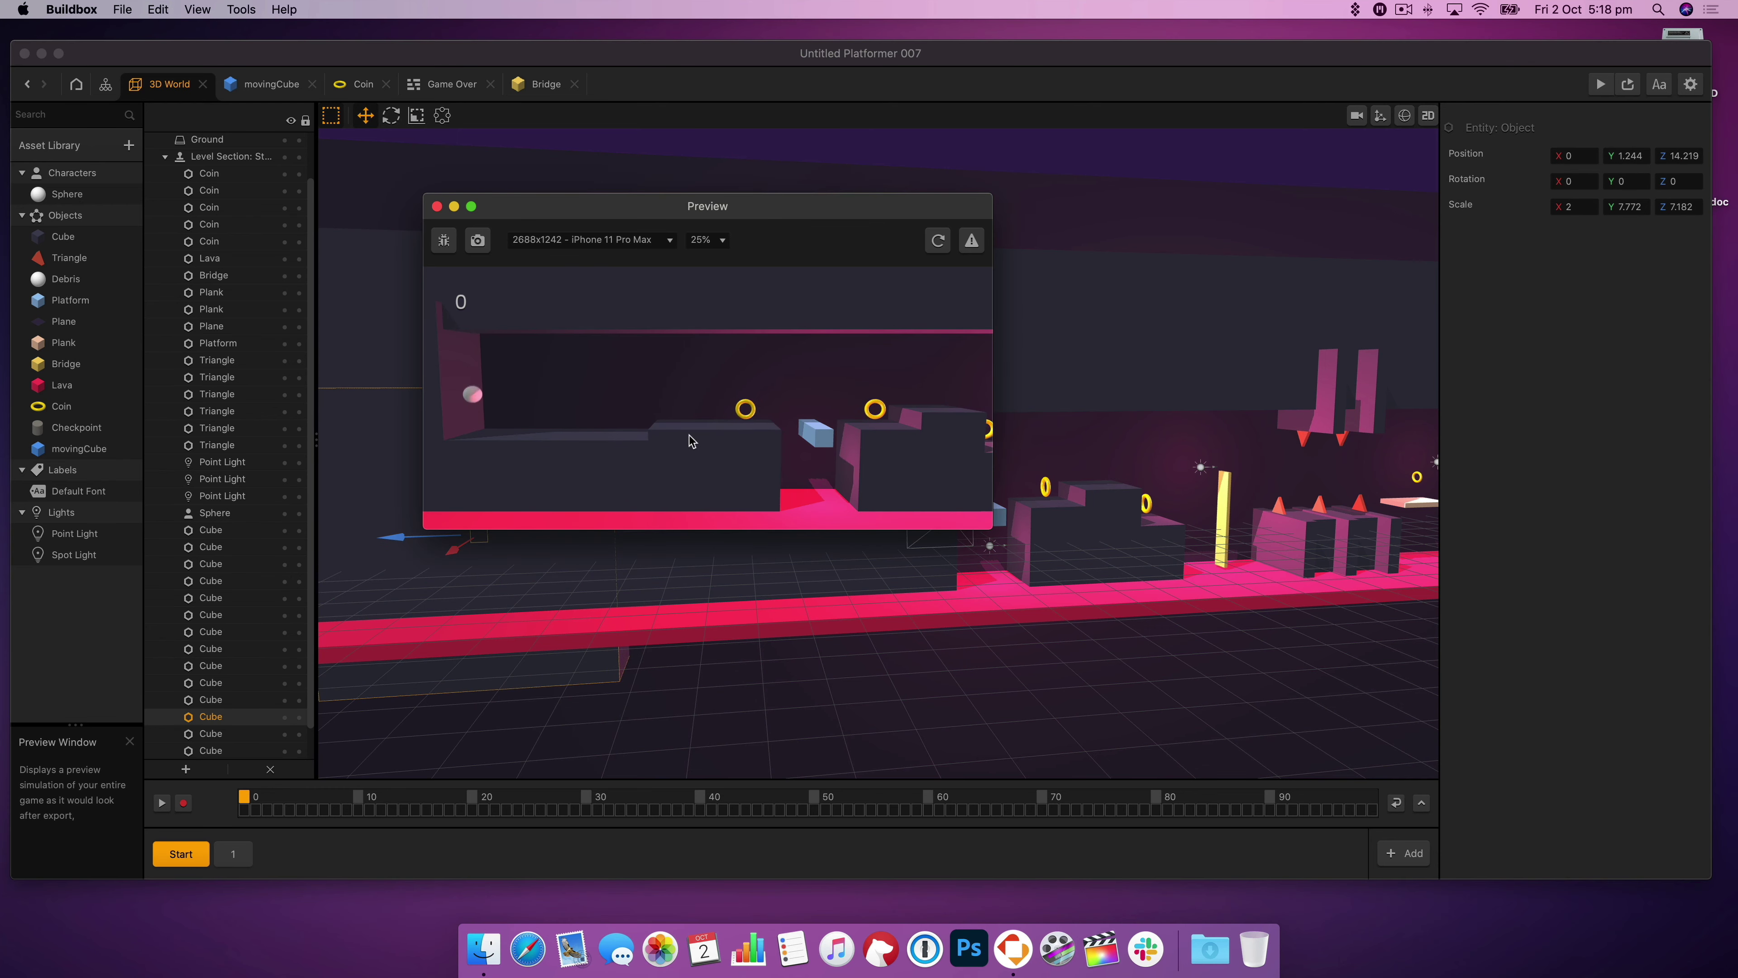
left_click(437, 206)
- Remove the second floating plank and the coins above the planks between the three triangles and the last block
scroll(246, 744, "down", 2)
left_click(244, 734)
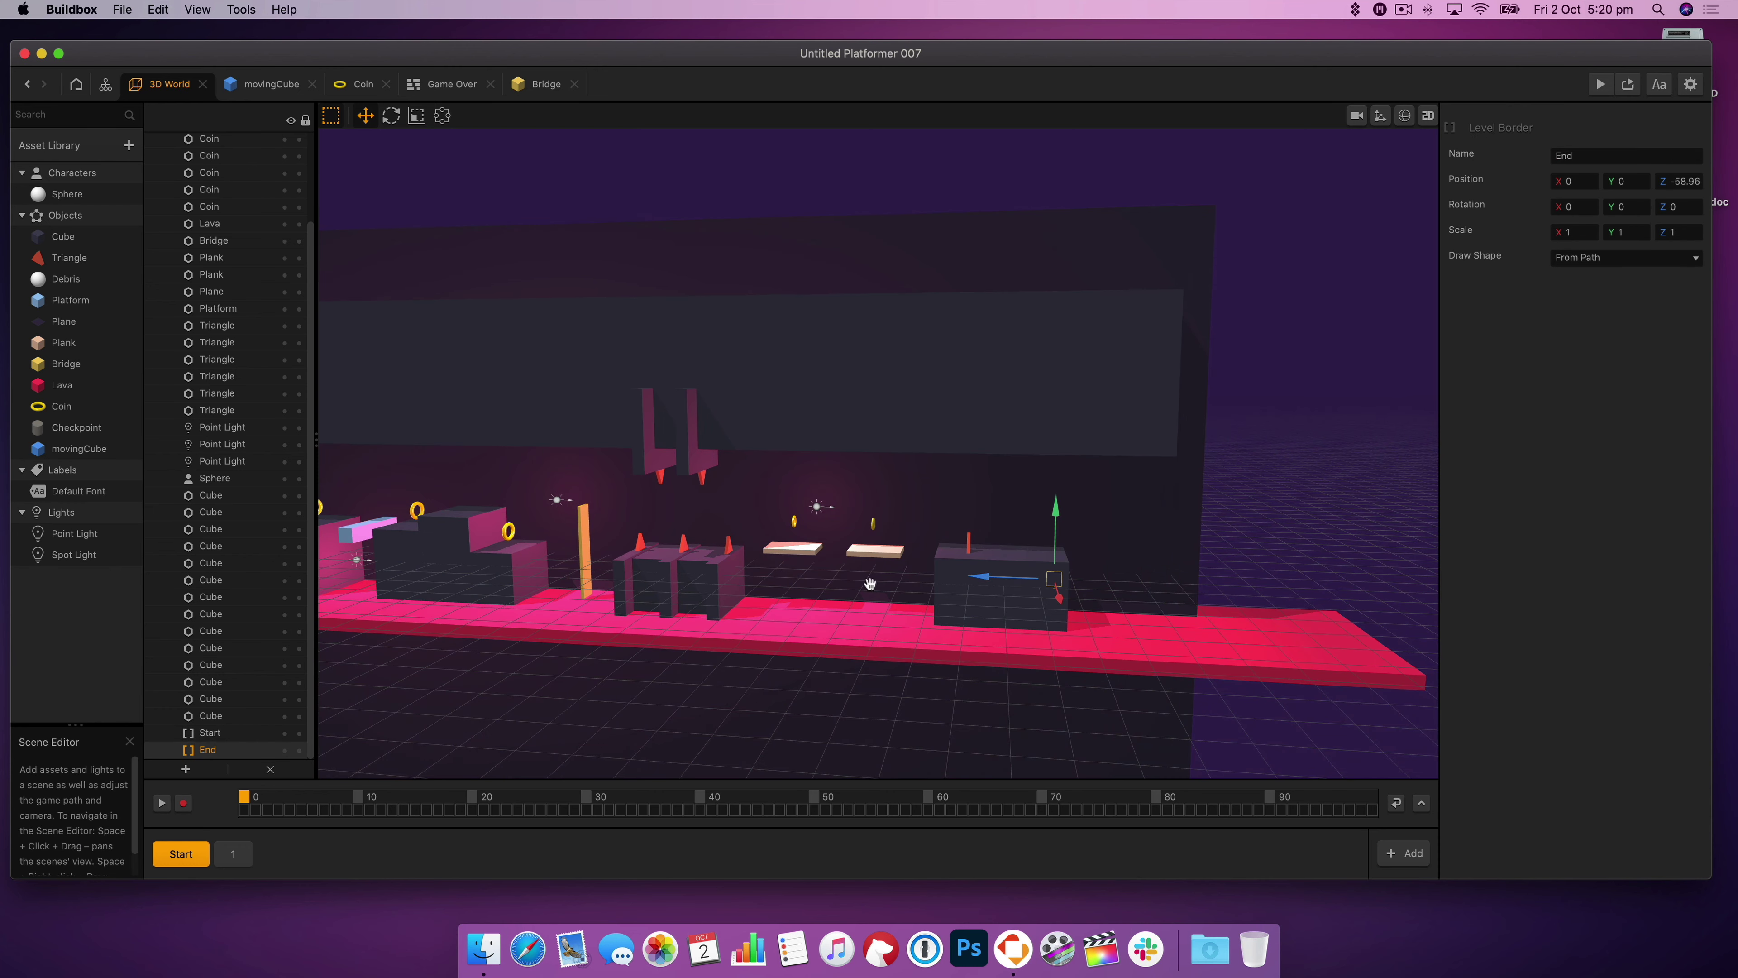
right_click_drag(870, 584, 914, 582)
scroll(890, 578, "up", 3)
left_click(838, 568)
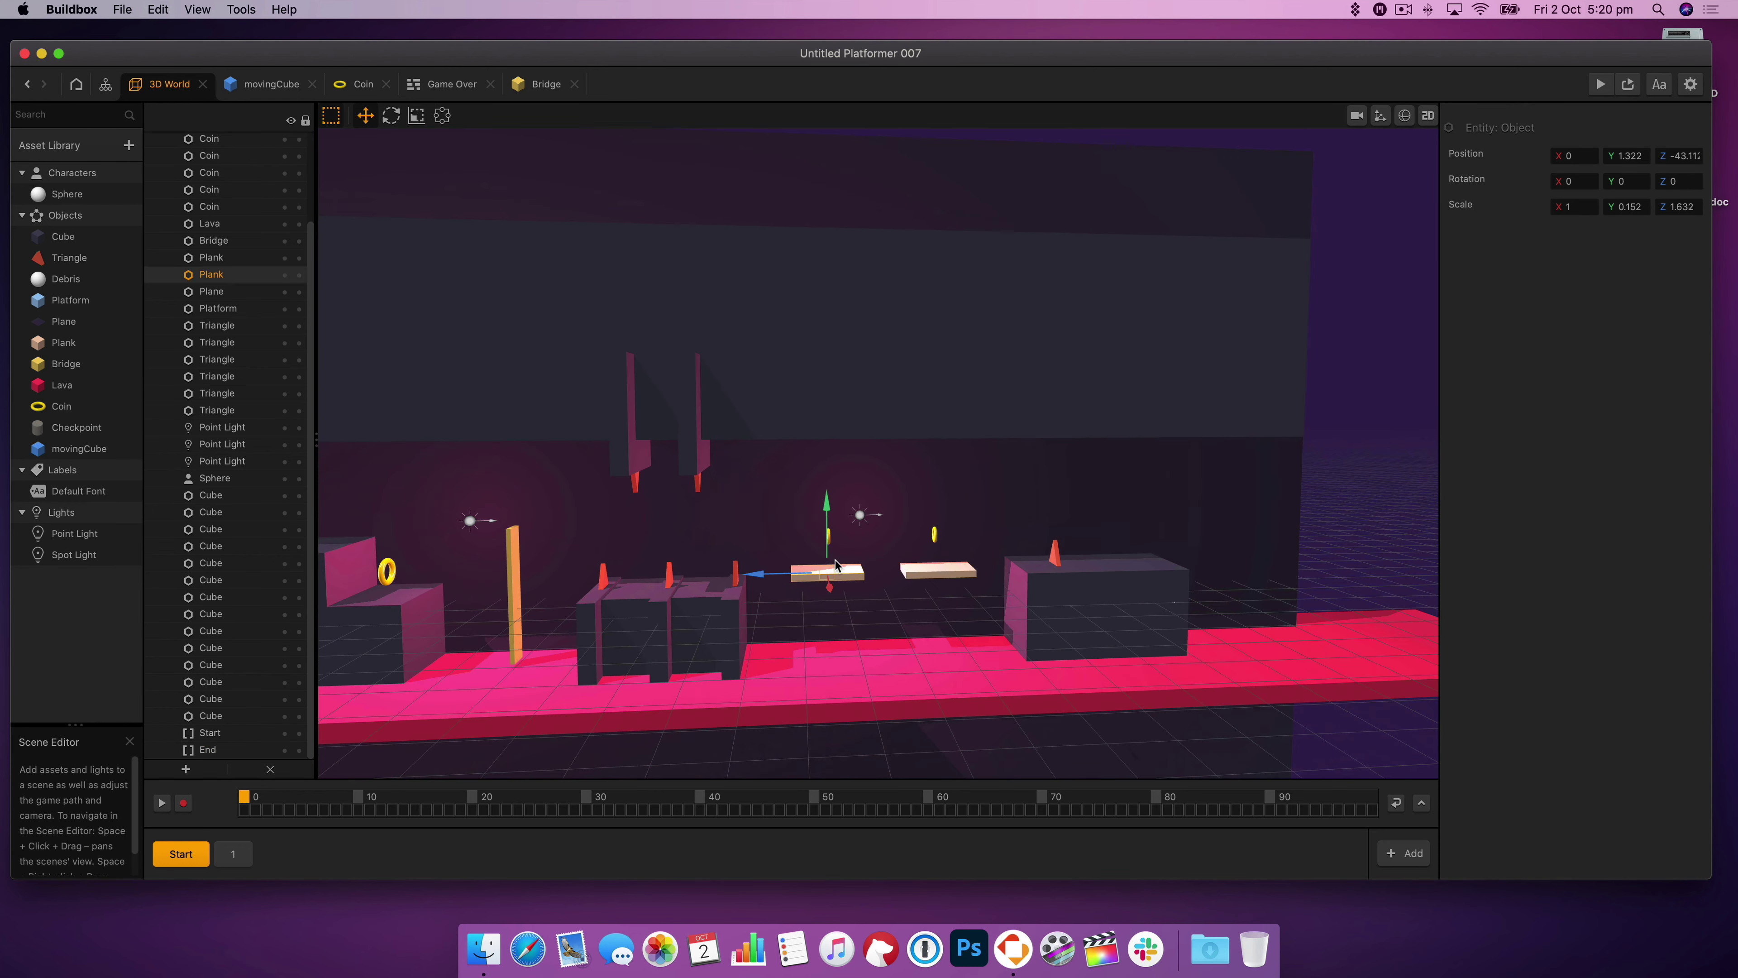
left_click(416, 116)
key("Delete")
- Move the point light beside the rotating bridge directly above it, at about Z -29.21
right_click_drag(739, 542, 461, 542)
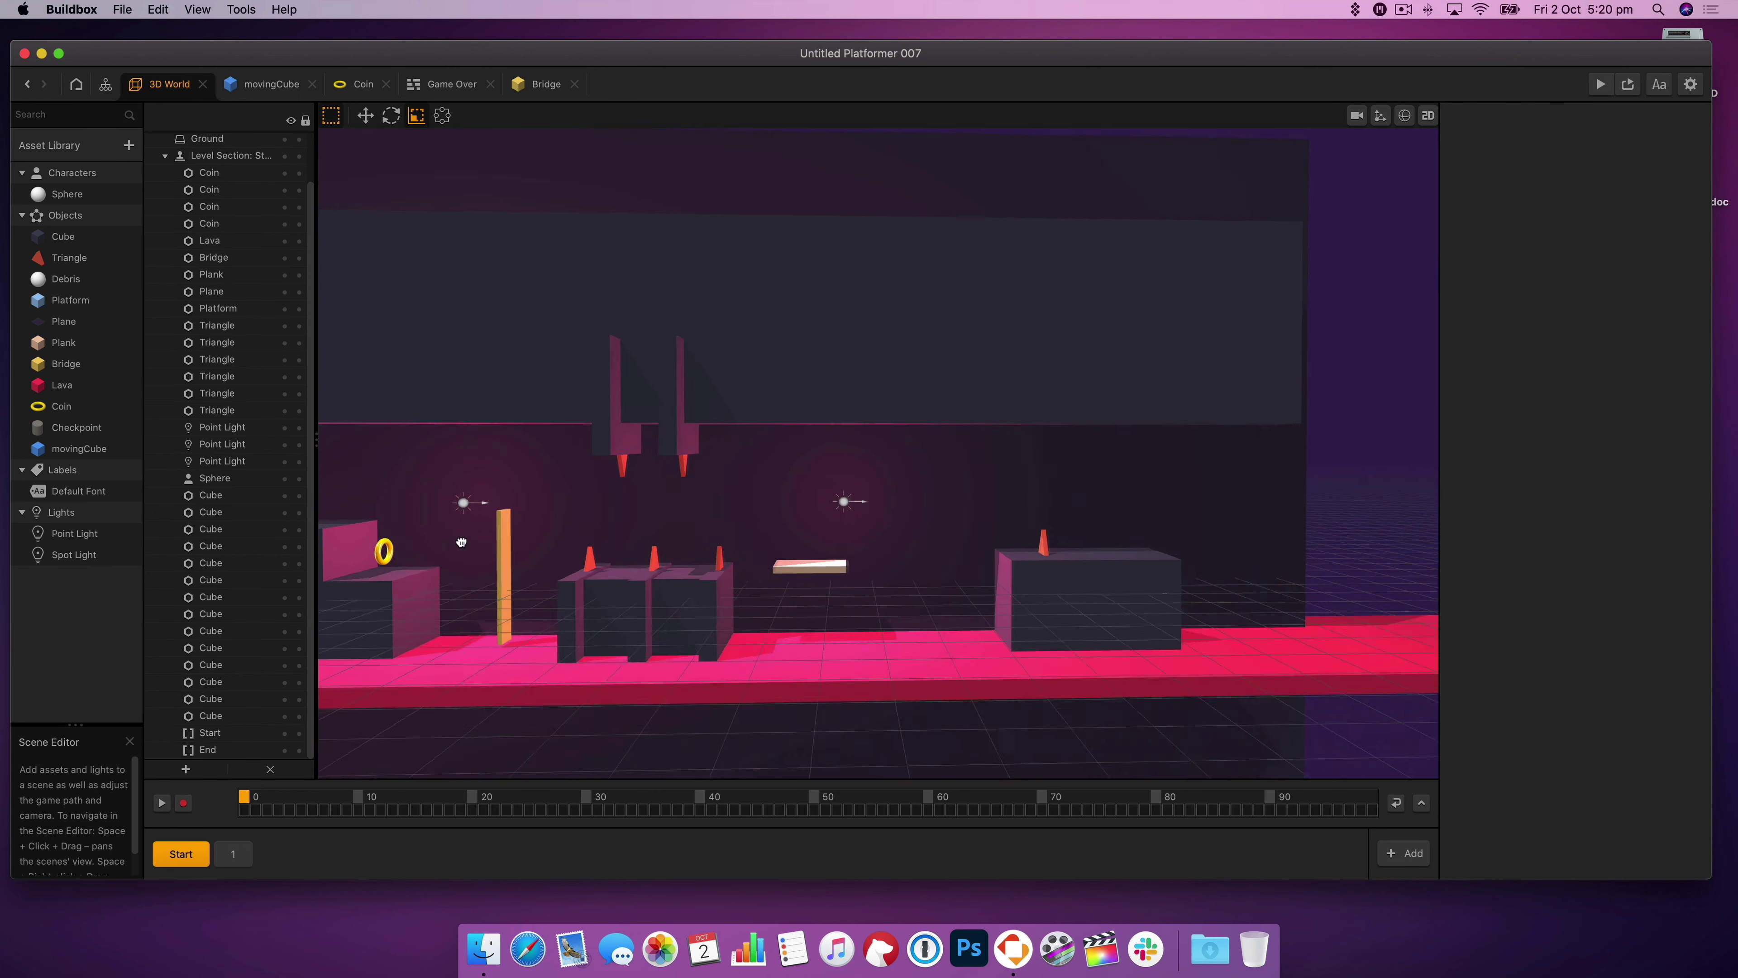
left_click(776, 494)
left_click_drag(461, 543, 806, 436)
left_click(770, 489)
left_click(366, 116)
left_click(755, 452)
left_click(772, 488)
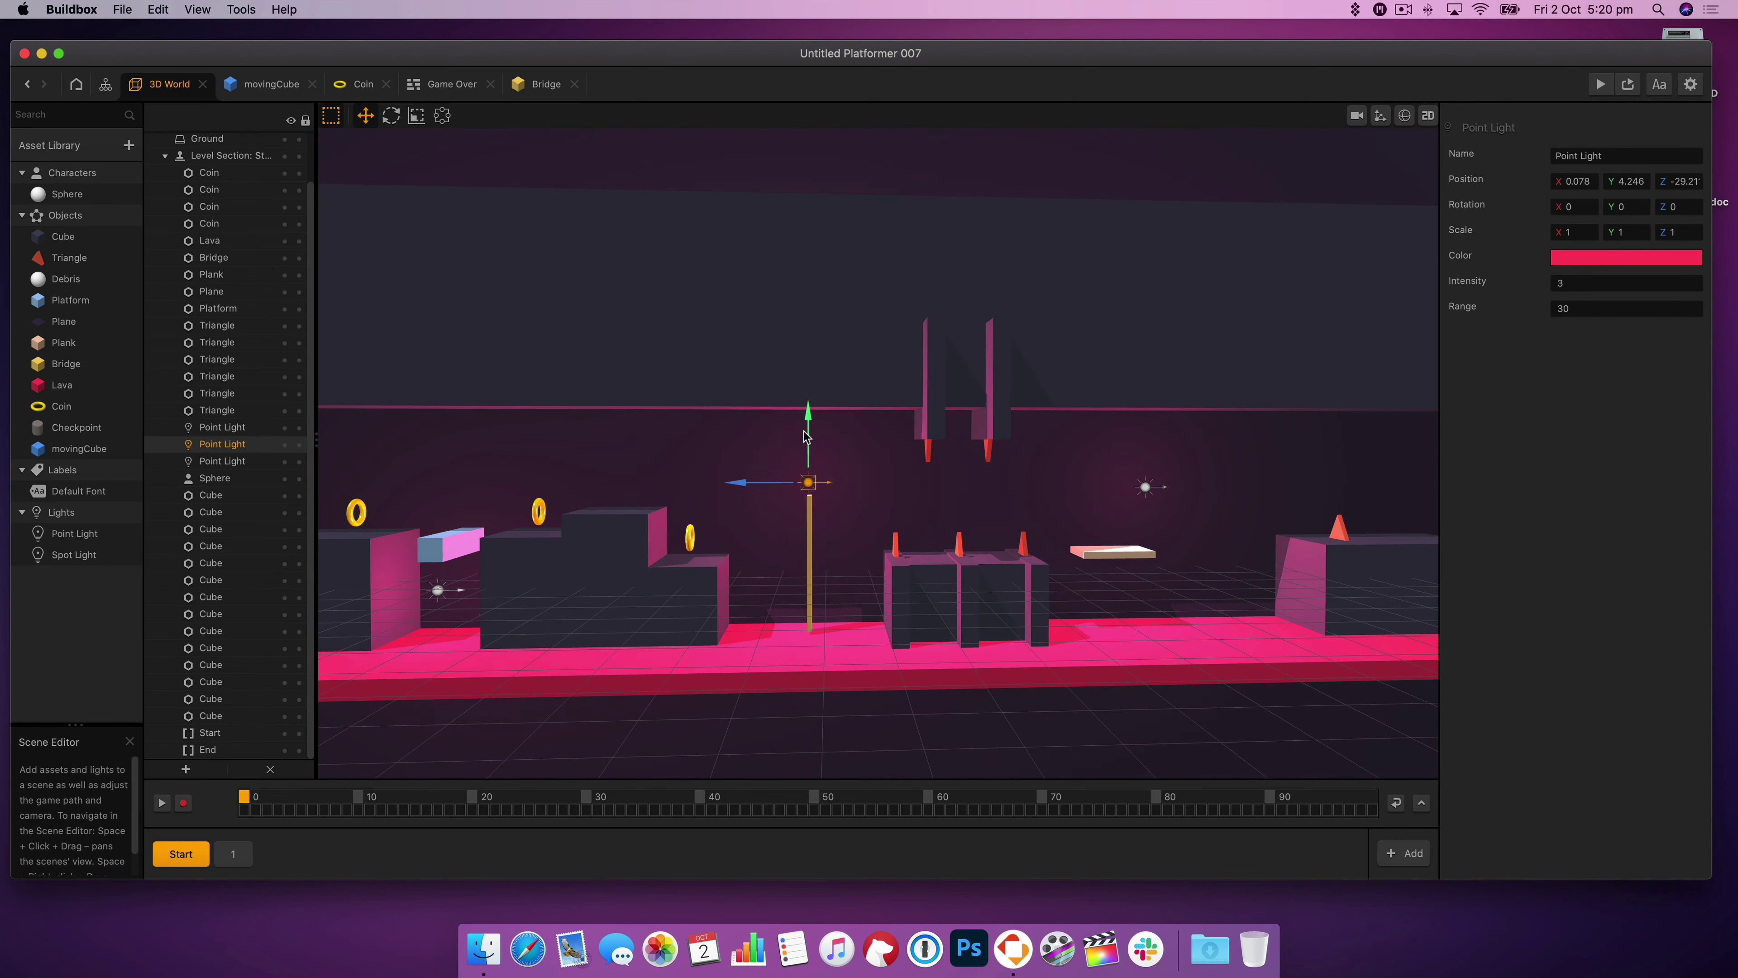
left_click(438, 590)
left_click_drag(440, 563, 446, 427)
key("super+z")
- Lower the point light at the bridge to Y -0.883 and test the lighting in the preview
left_click(808, 441)
left_click_drag(809, 426, 809, 582)
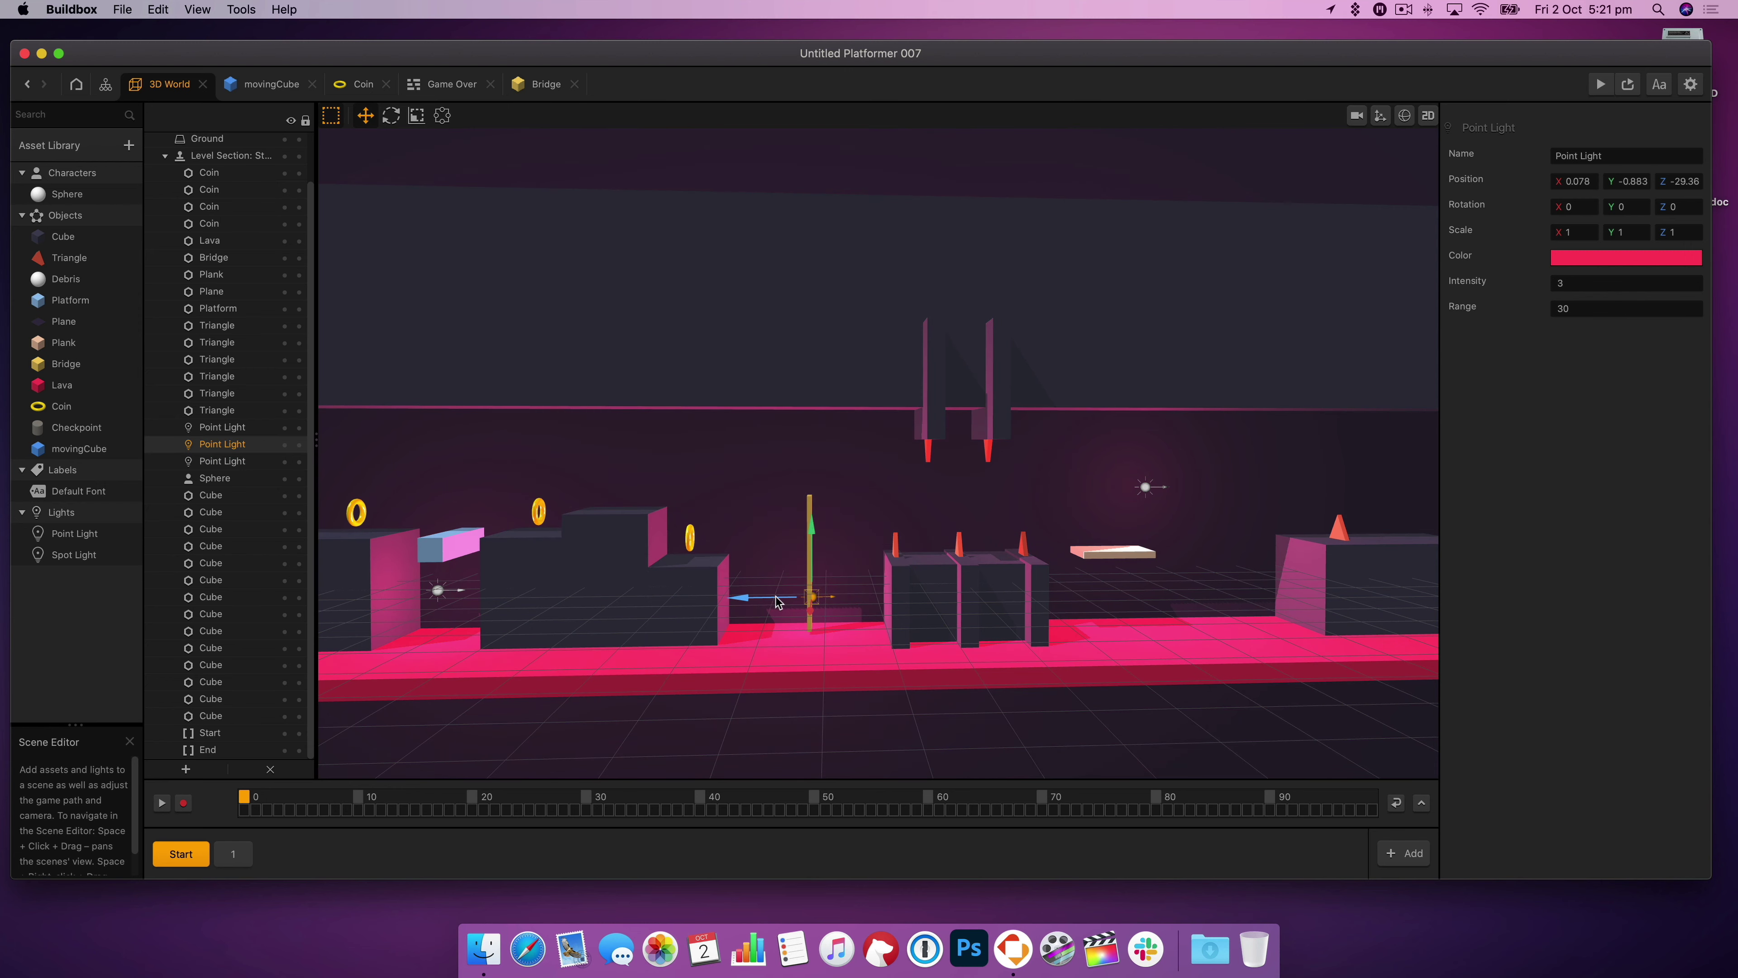
left_click(1602, 80)
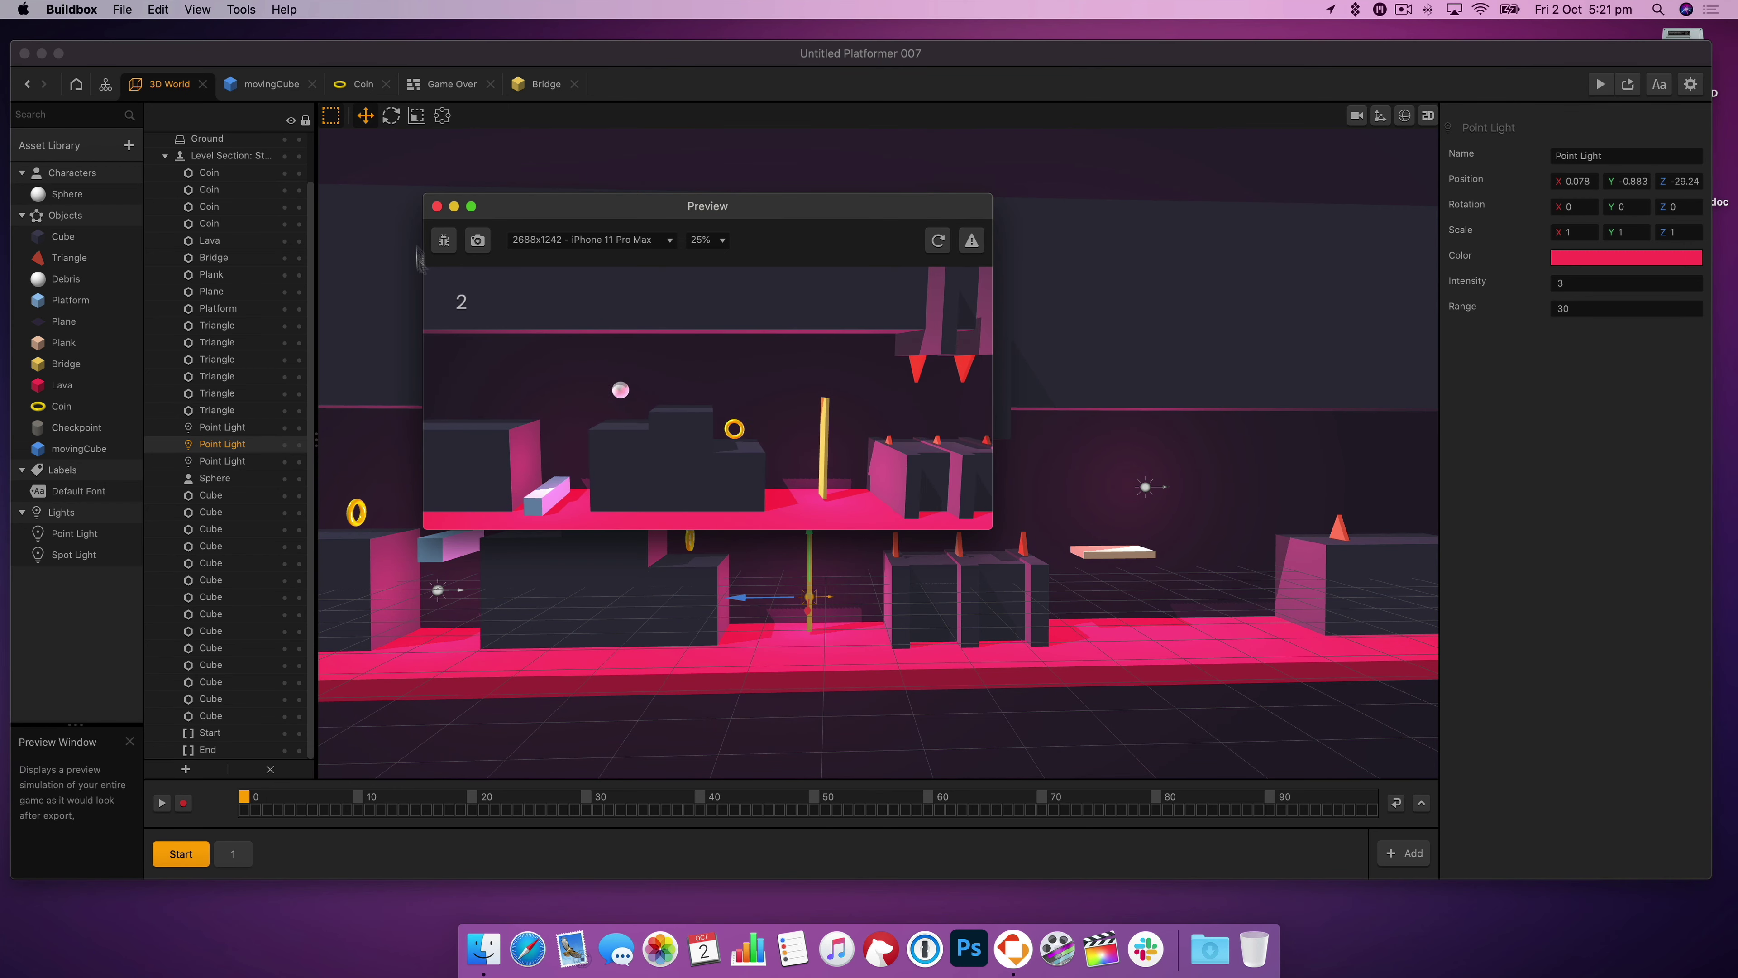
left_click(1164, 650)
- Darken the Lava asset's 3D model colour and check it in the preview
left_click(74, 388)
left_click(1627, 212)
left_click(1626, 331)
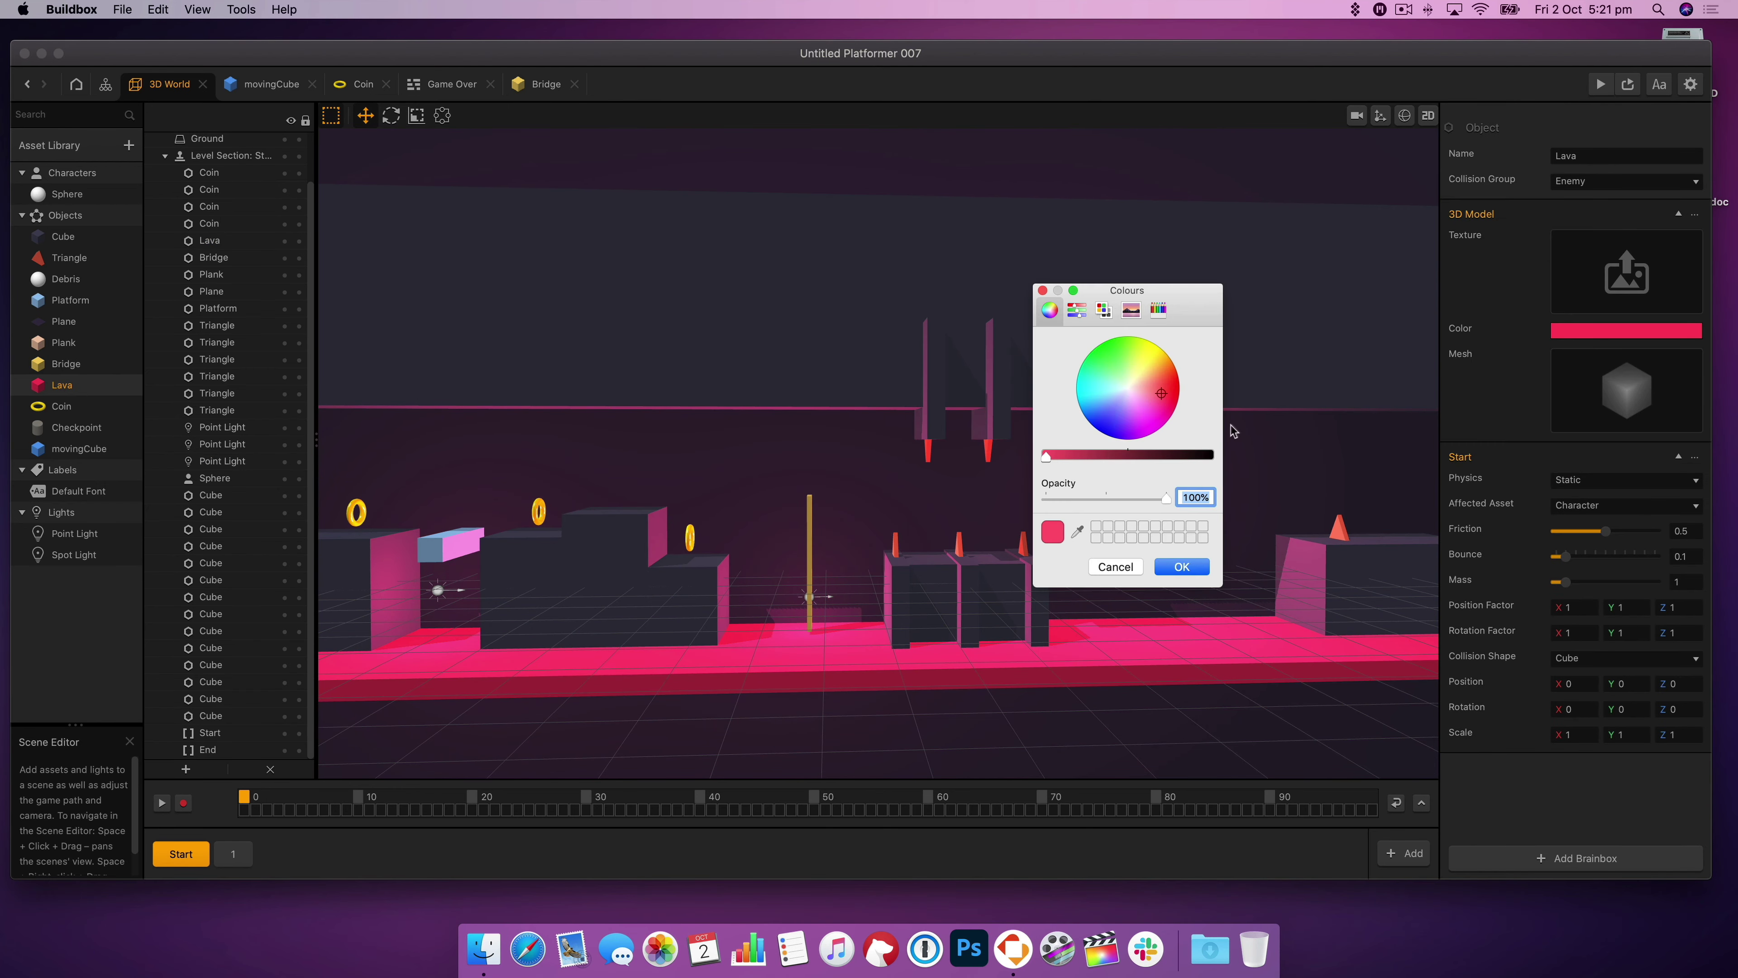
left_click_drag(1047, 455, 1125, 456)
left_click(1166, 573)
left_click(1601, 84)
- Shift the Lava asset's colour to a deep magenta-pink and check it in the preview
left_click(1626, 334)
left_click(1168, 415)
mouse_move(1152, 427)
left_mouse_down()
mouse_move(1110, 437)
mouse_move(1161, 414)
mouse_move(1143, 457)
mouse_move(1075, 460)
mouse_move(1050, 523)
left_mouse_up()
left_click(1182, 566)
left_click(1594, 335)
left_click(1189, 571)
right_click_drag(958, 493, 1122, 500)
left_click(1600, 84)
- Darken the Lava asset's magenta colour a little further and accept it
left_click(1602, 331)
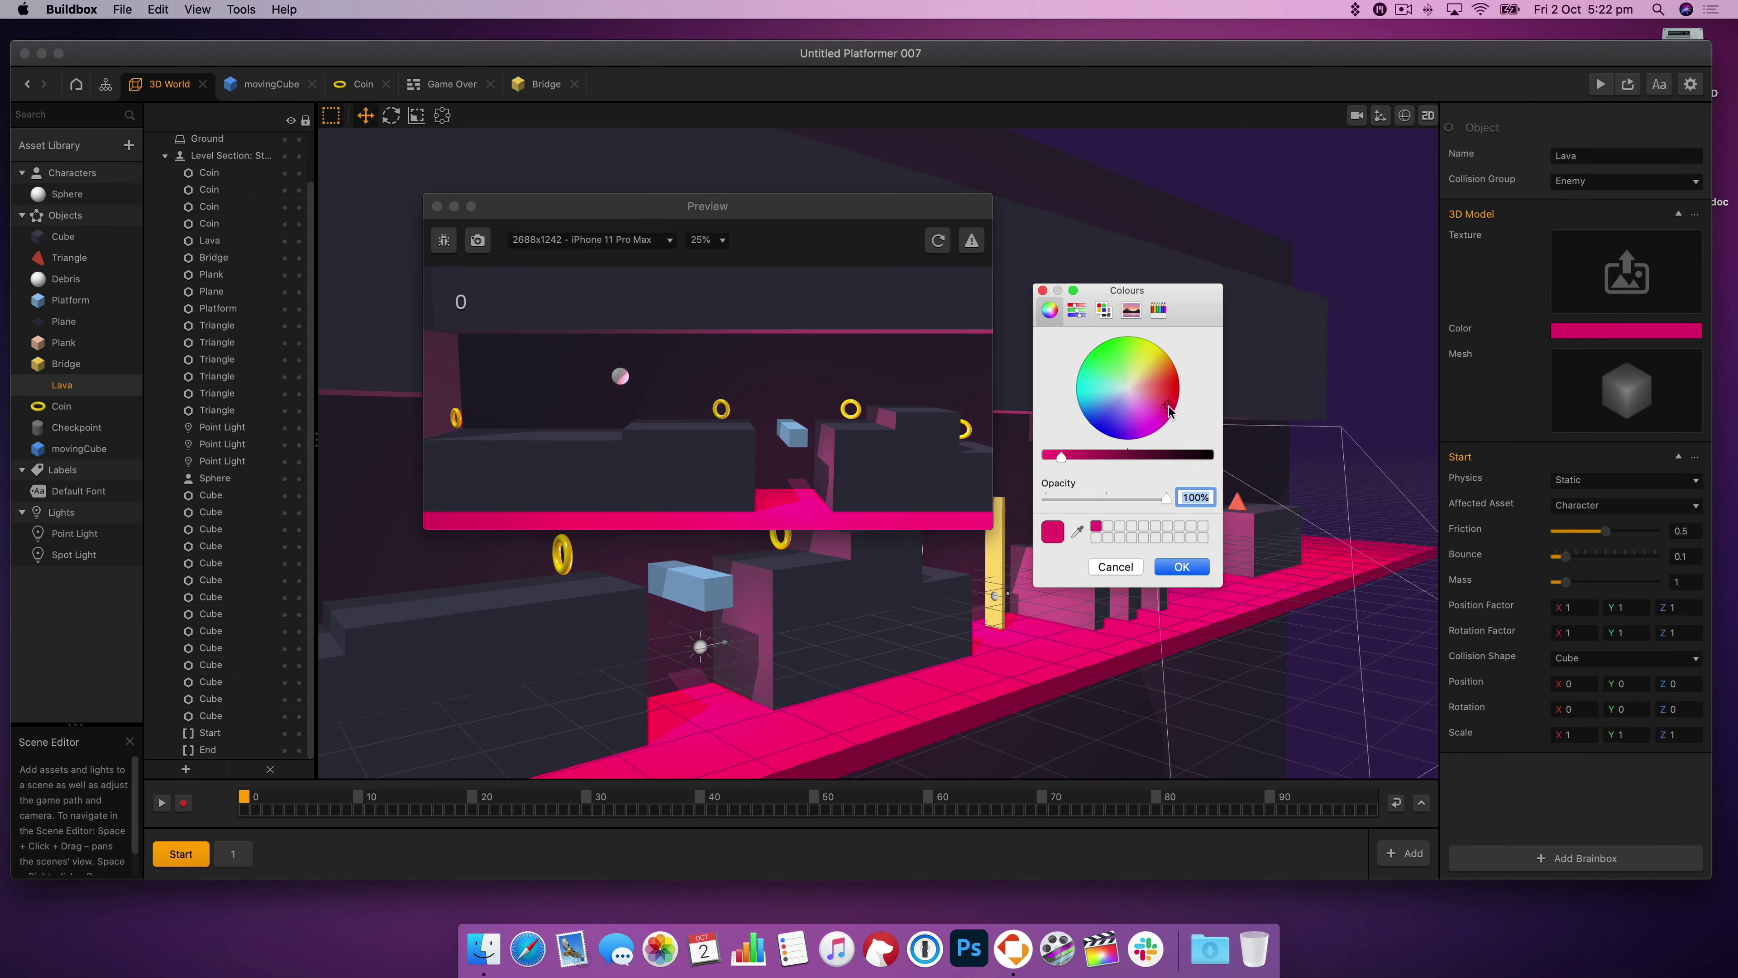
left_click_drag(1162, 496, 1079, 466)
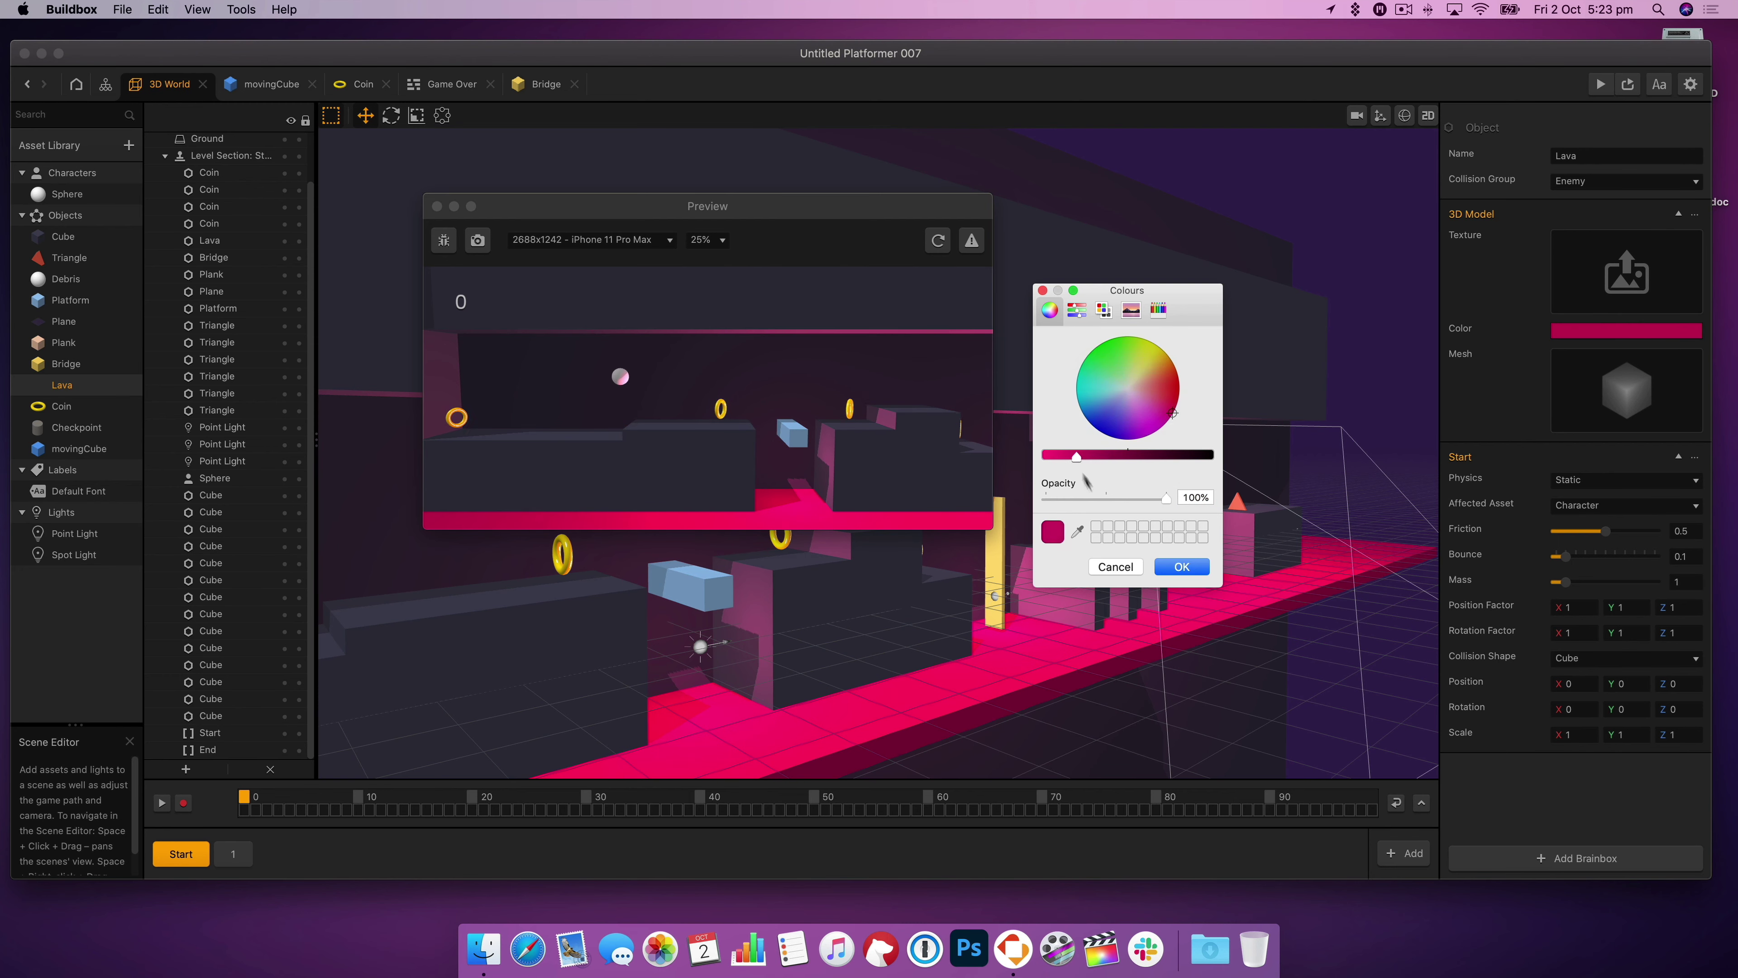
left_click(1602, 331)
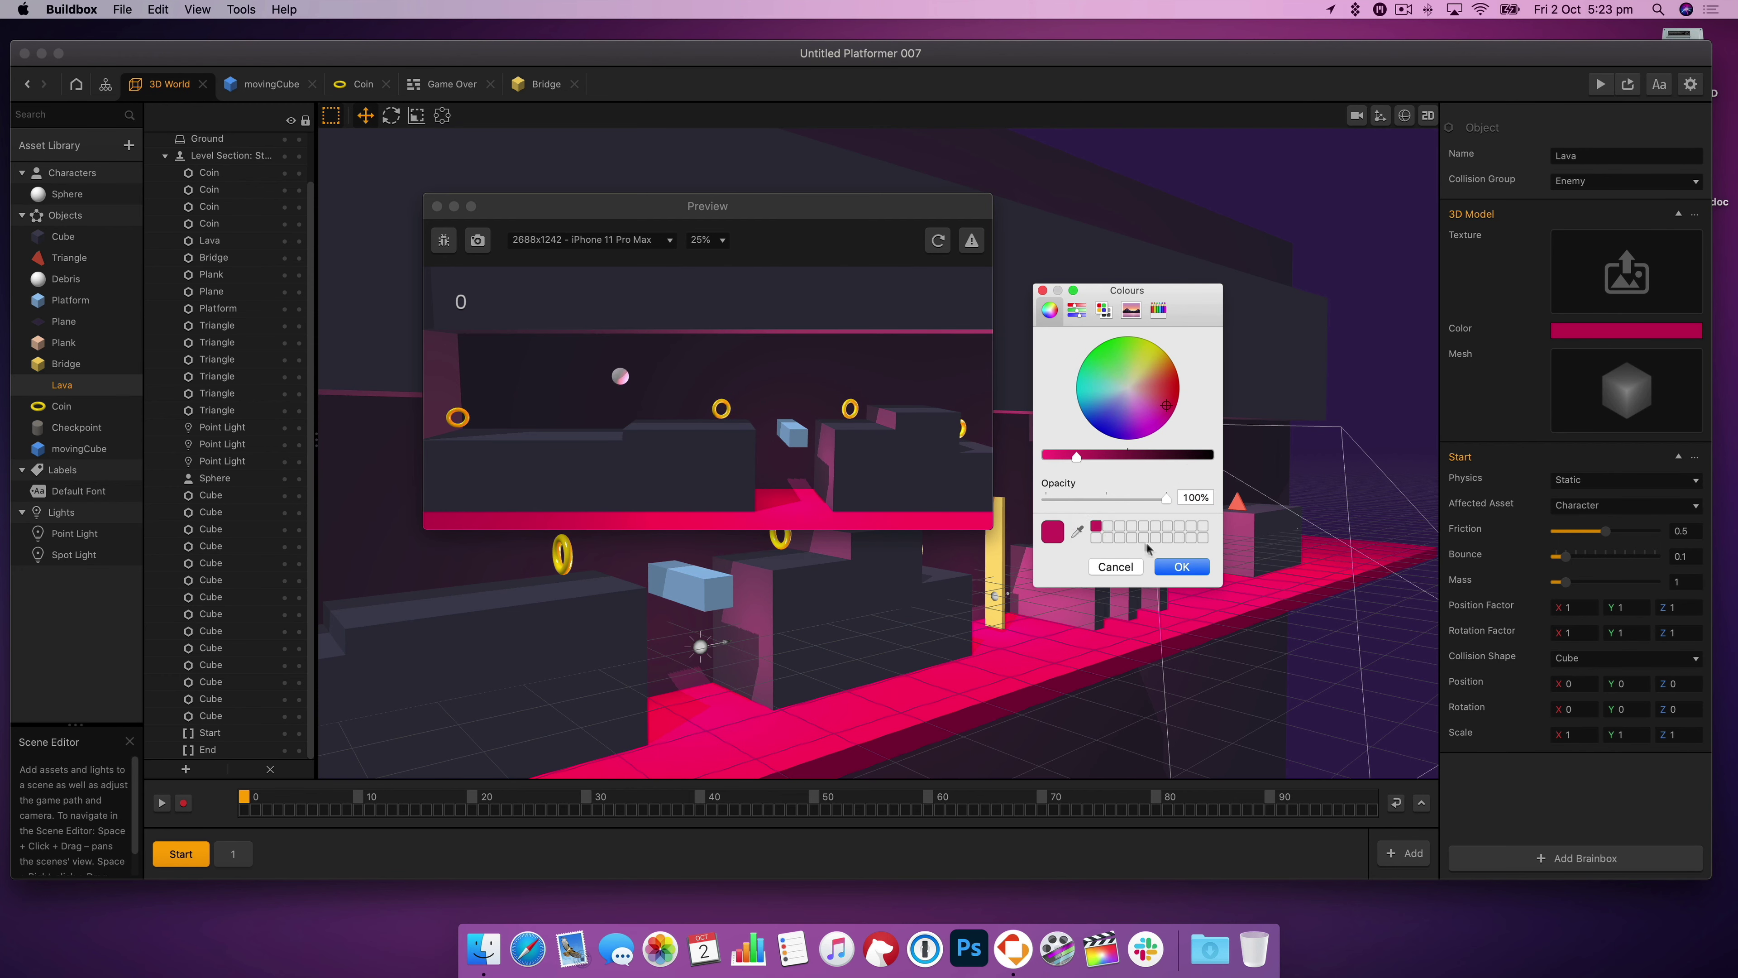
left_click(1181, 566)
- Open the Platform asset and try green and blue colours on its 3D Model node
double_click(68, 301)
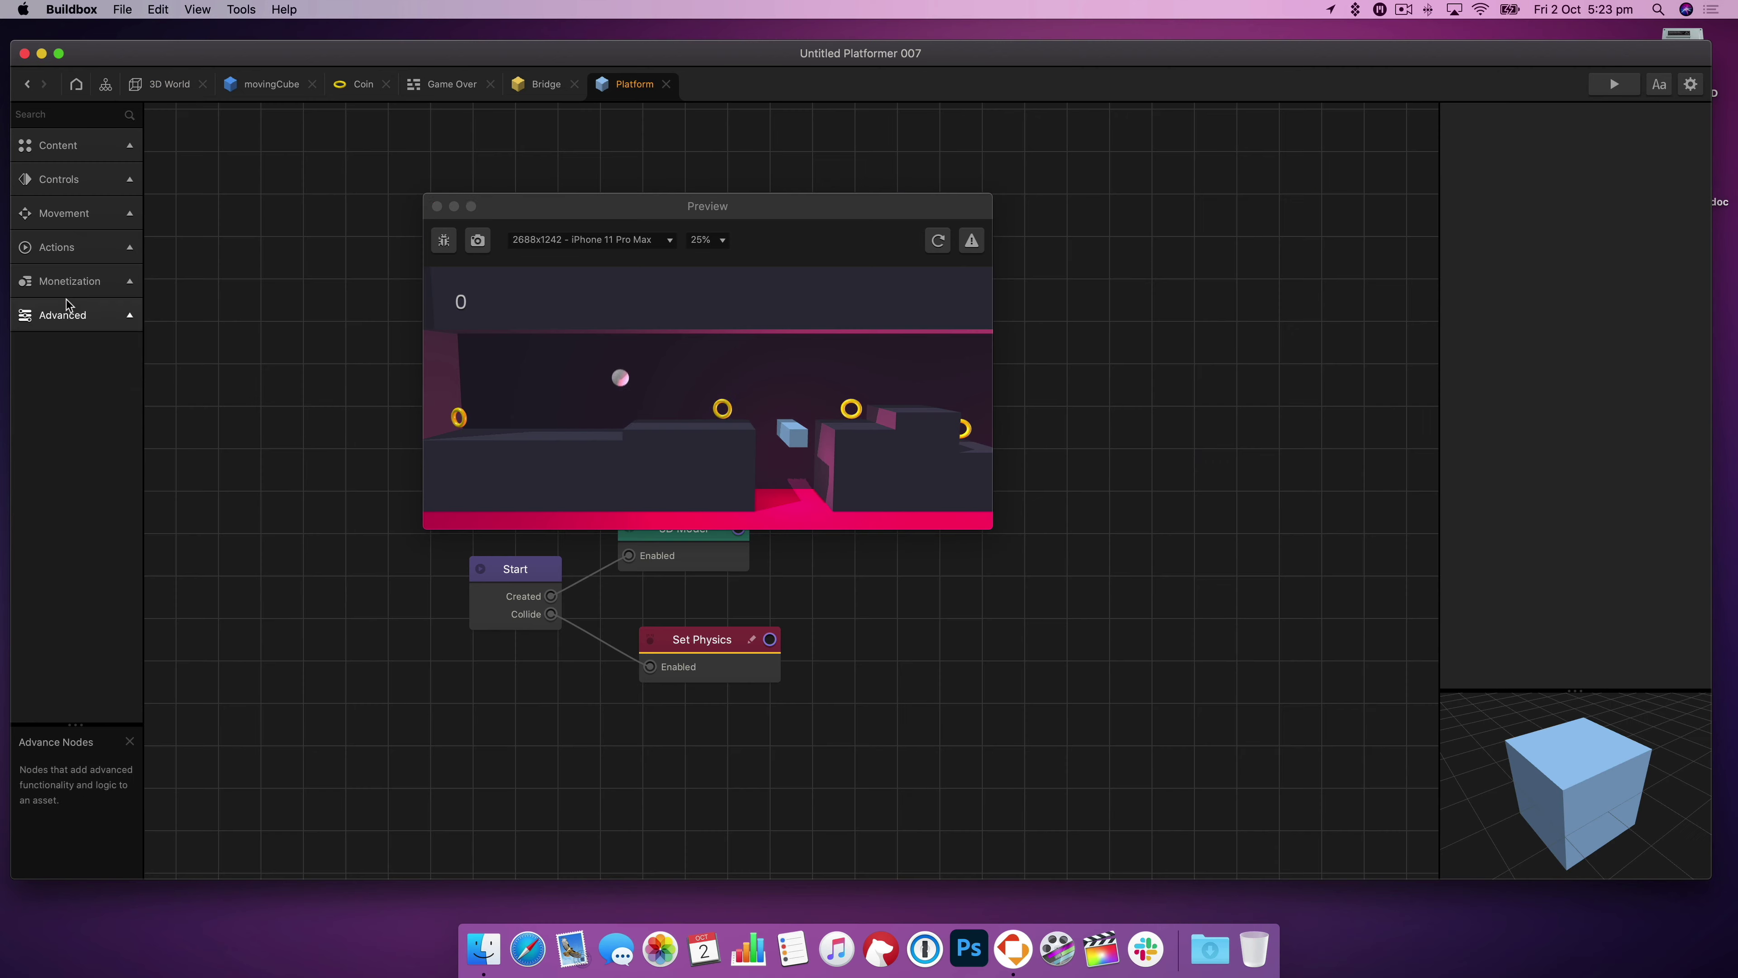
left_click(437, 206)
left_click(683, 528)
left_click(1622, 325)
left_click(1085, 358)
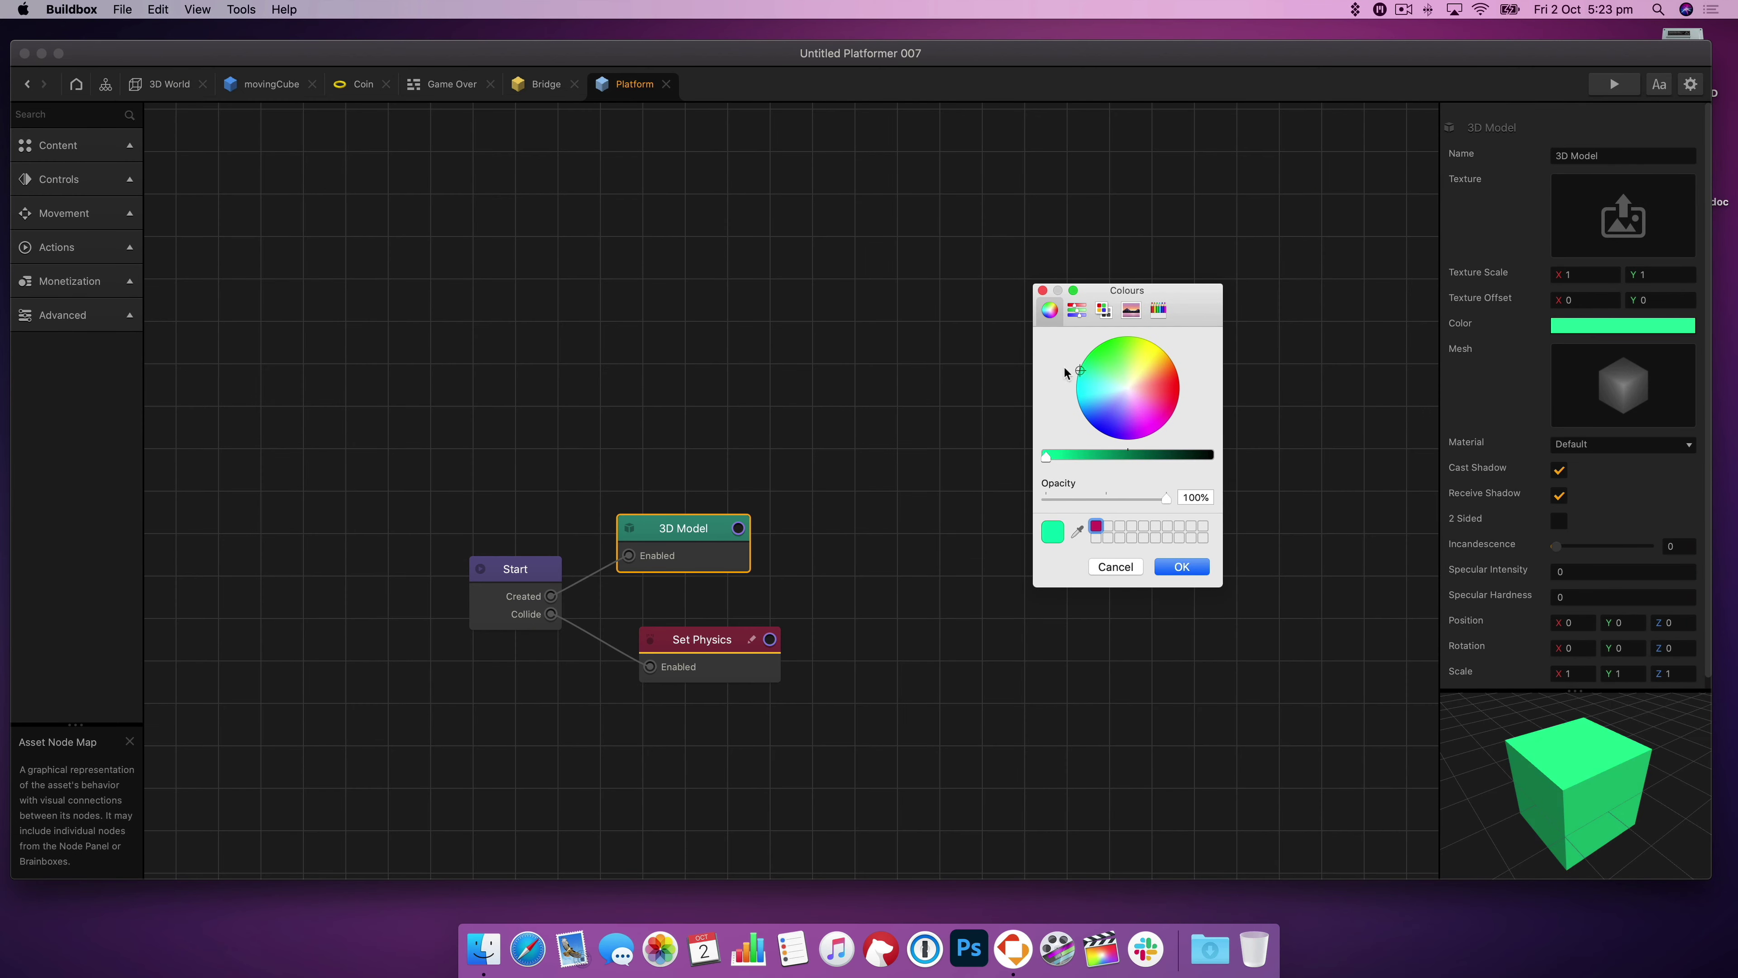
left_click(1079, 408)
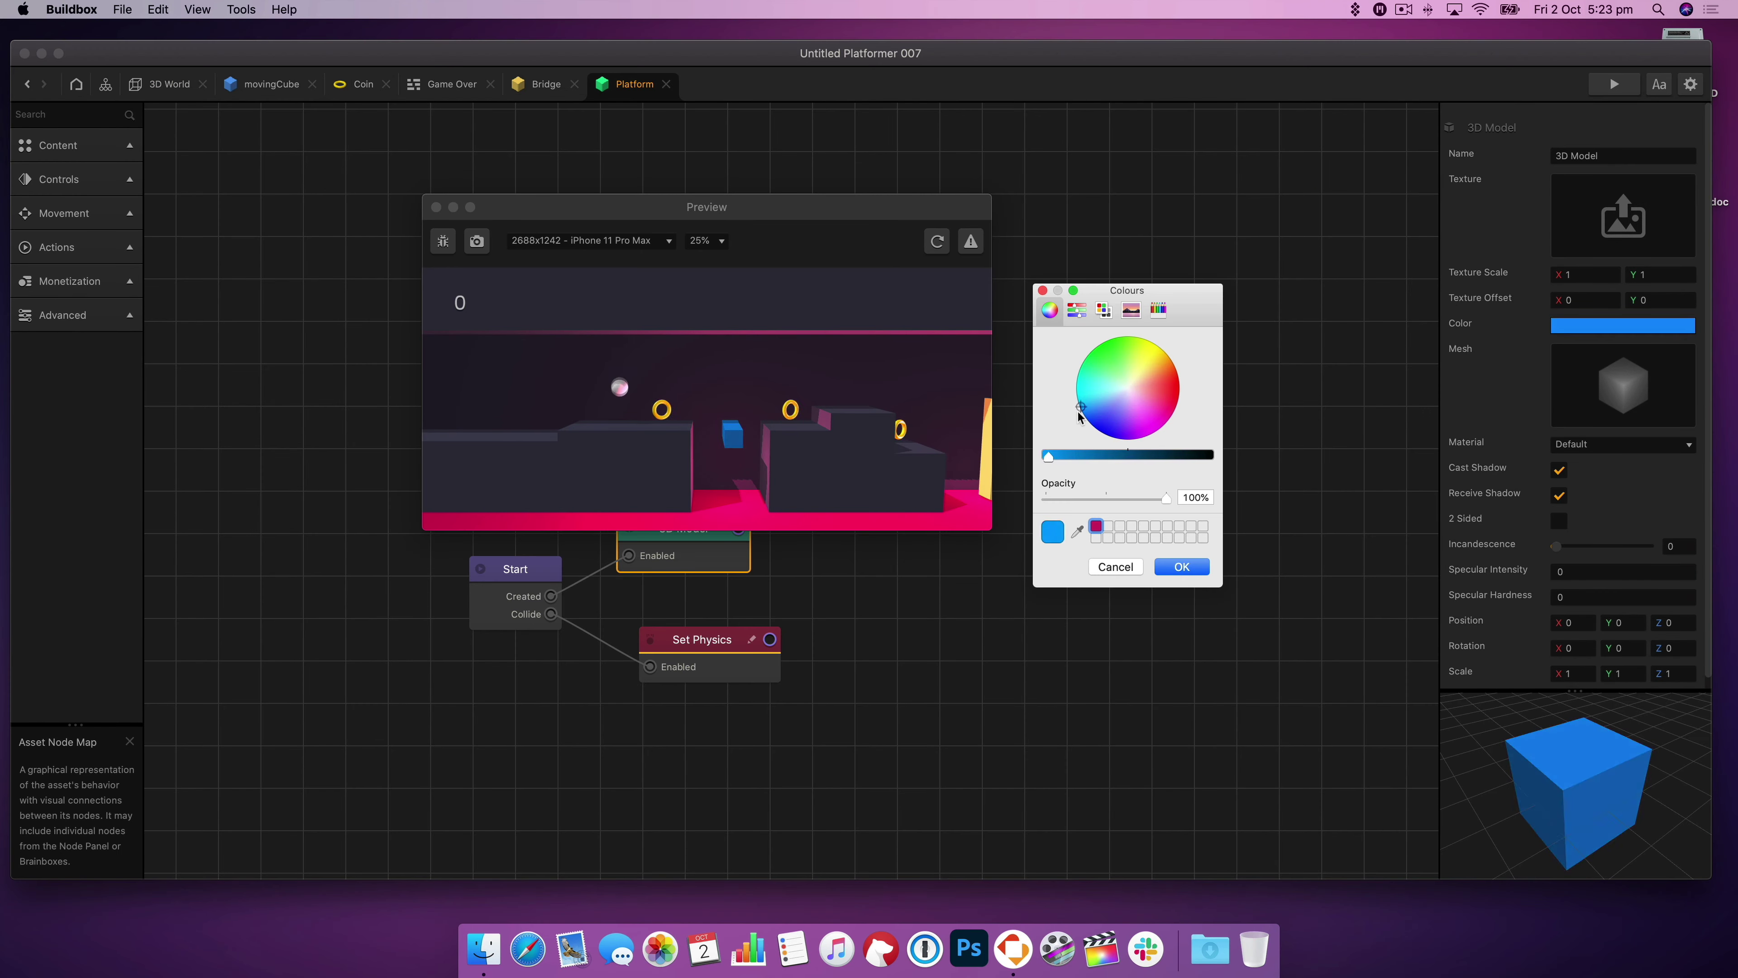
- Enlarge the colour picker and set the Platform's 3D Model colour to a slightly darkened green
left_click_drag(1079, 411, 1118, 395)
left_click(1184, 318)
left_click_drag(1222, 585, 1225, 662)
left_click_drag(1136, 441, 1153, 342)
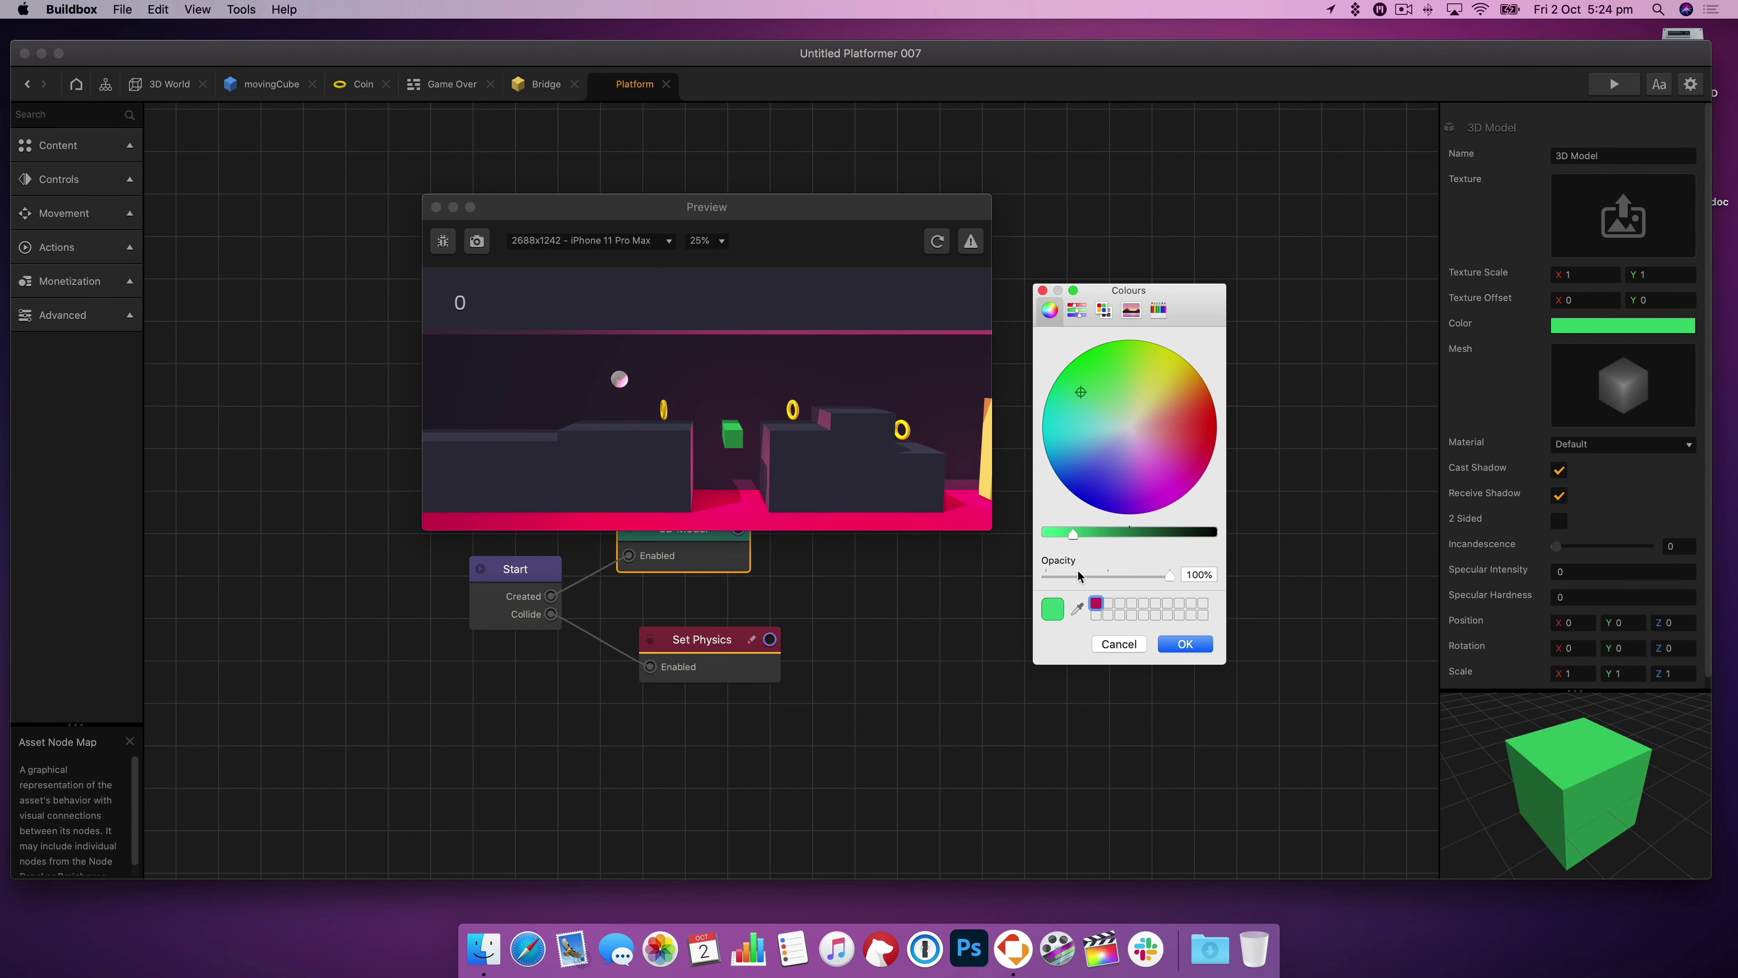
mouse_move(1072, 533)
left_mouse_down()
mouse_move(1105, 533)
mouse_move(1076, 533)
left_mouse_up()
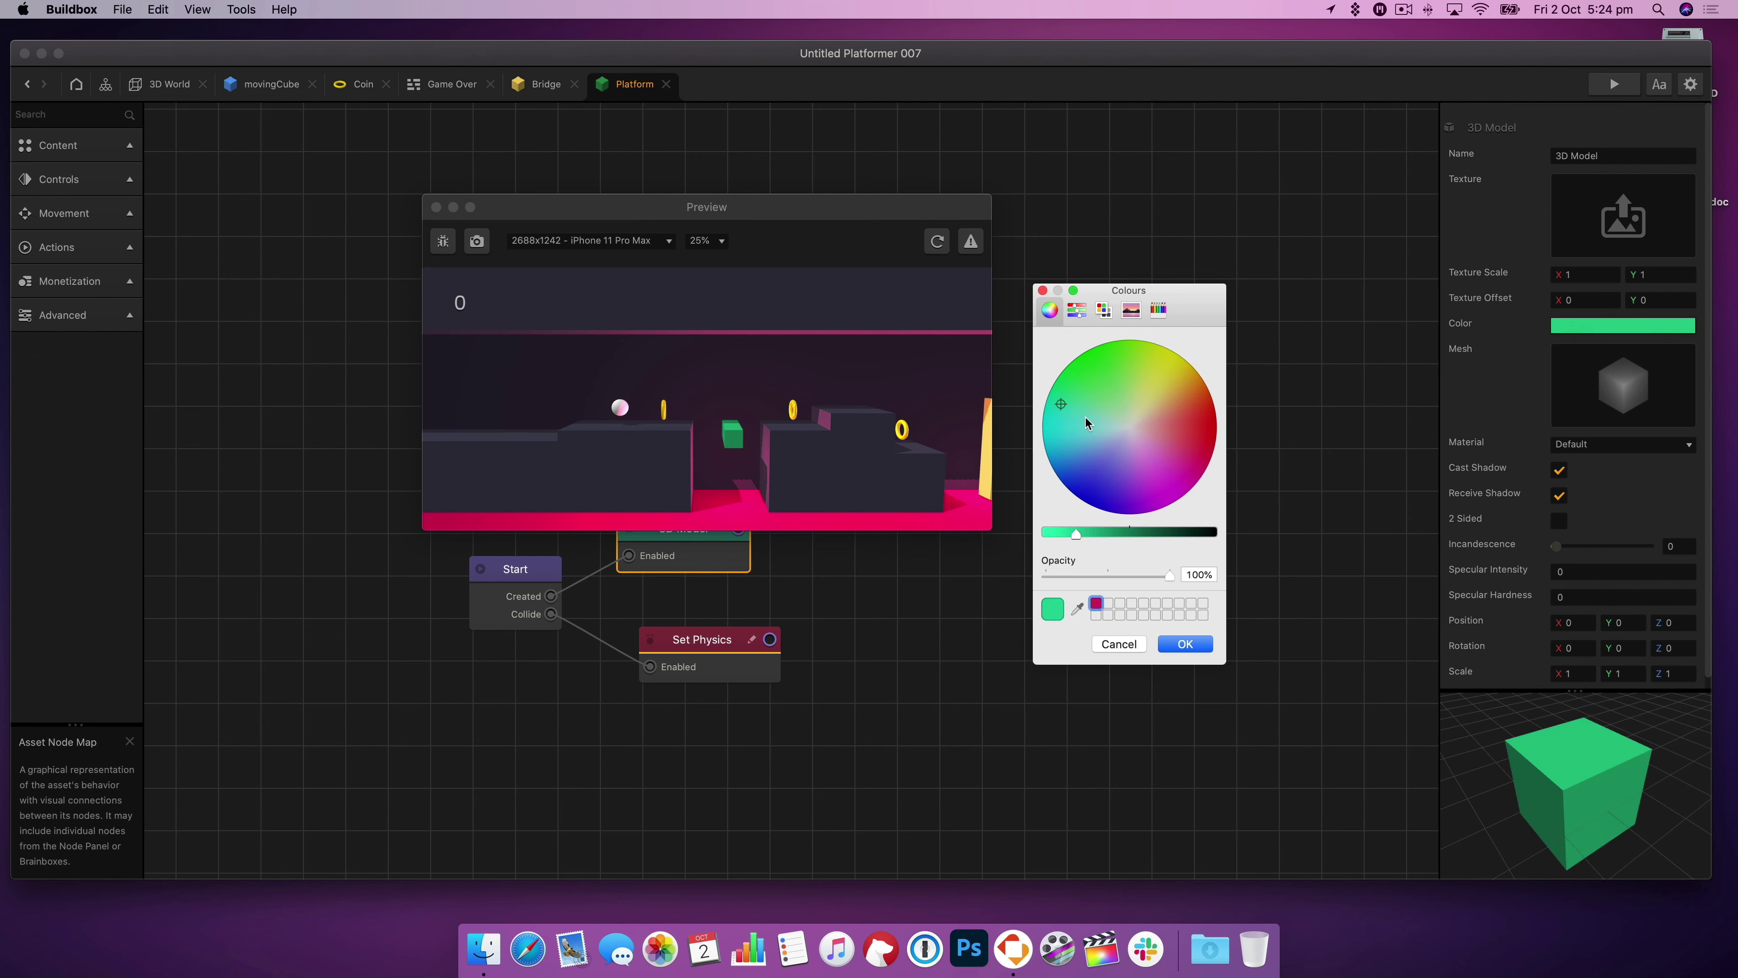
left_click(1056, 421)
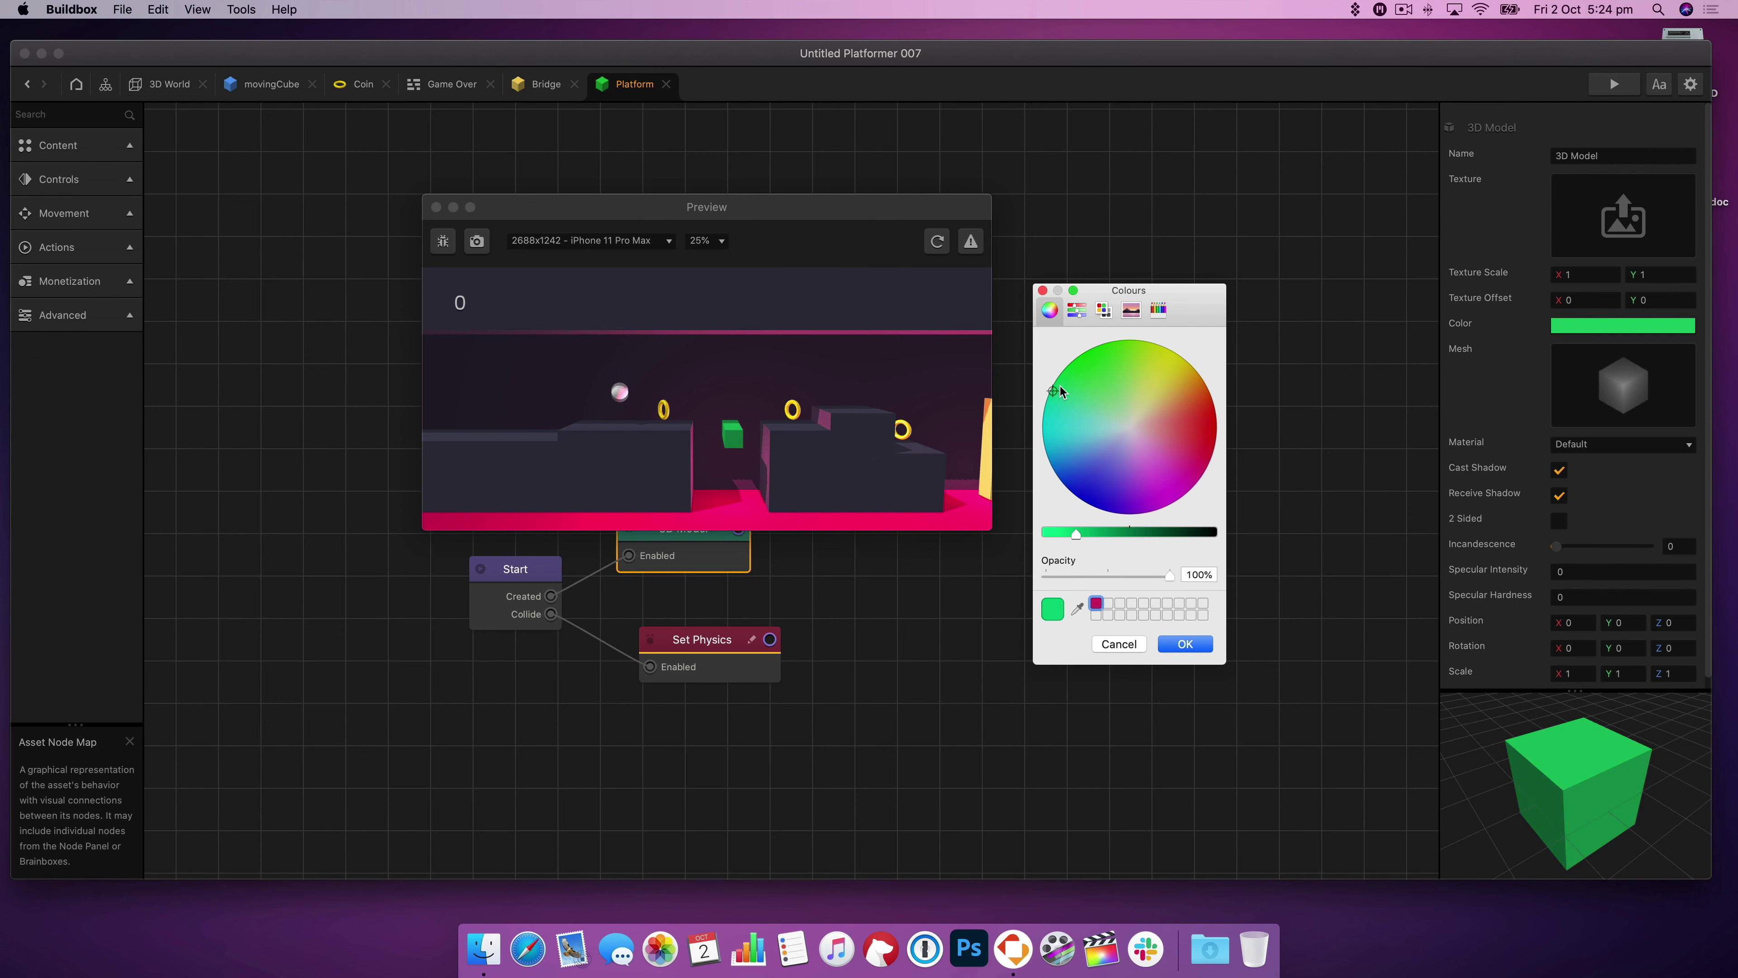
left_click(1185, 642)
- Test the green platform in the preview and return to the 3D World scene
left_click(436, 206)
left_click(1613, 83)
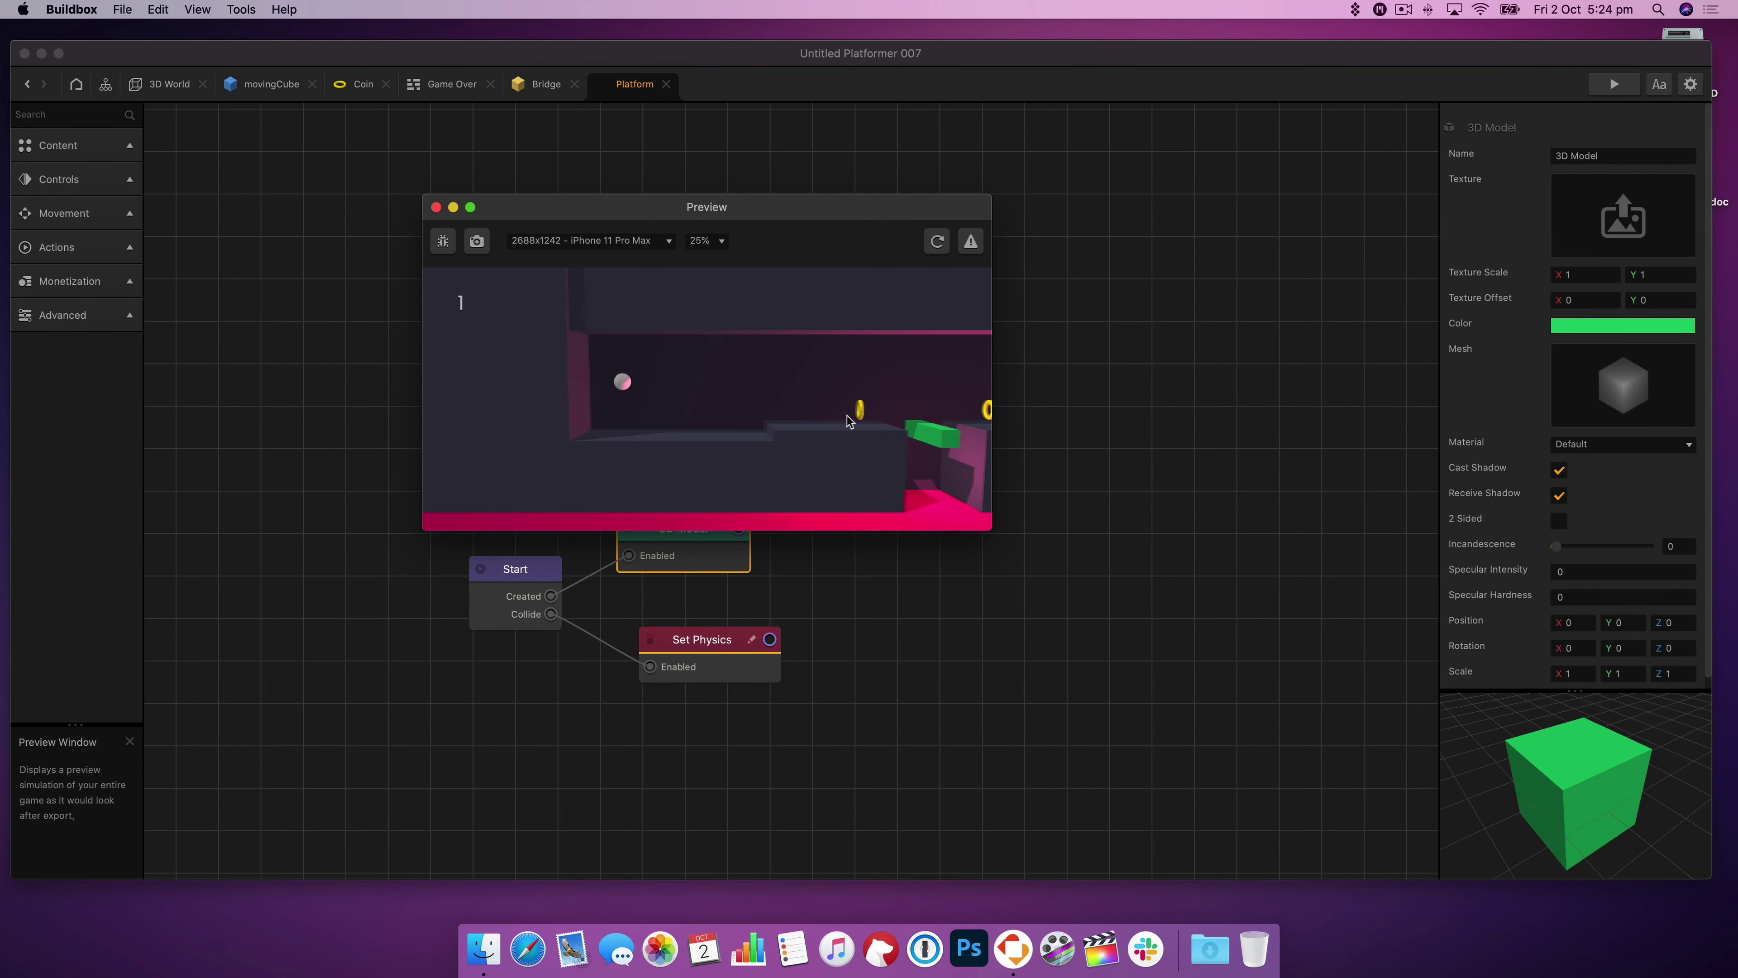
left_click(435, 207)
left_click(165, 83)
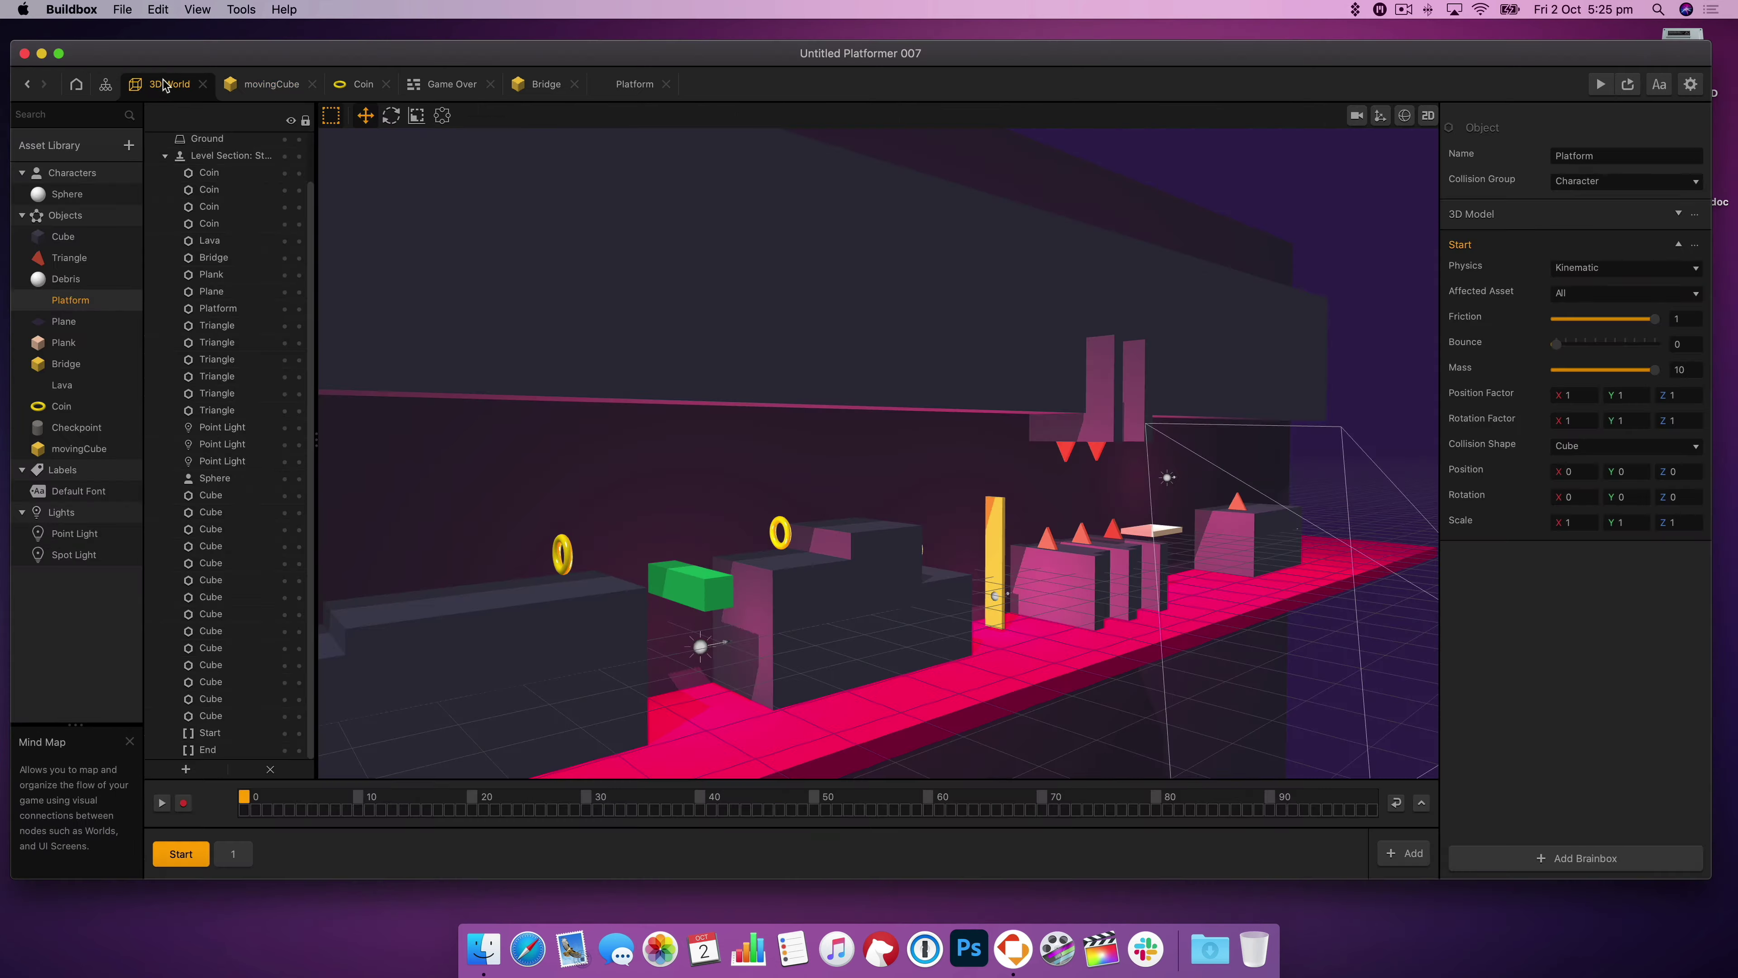
- Set the Platform's 3D Model colour to the saved yellow that matches the bridge
left_click(87, 445)
left_click(698, 585)
double_click(81, 301)
left_click(1622, 325)
left_click(1109, 604)
left_click(1184, 643)
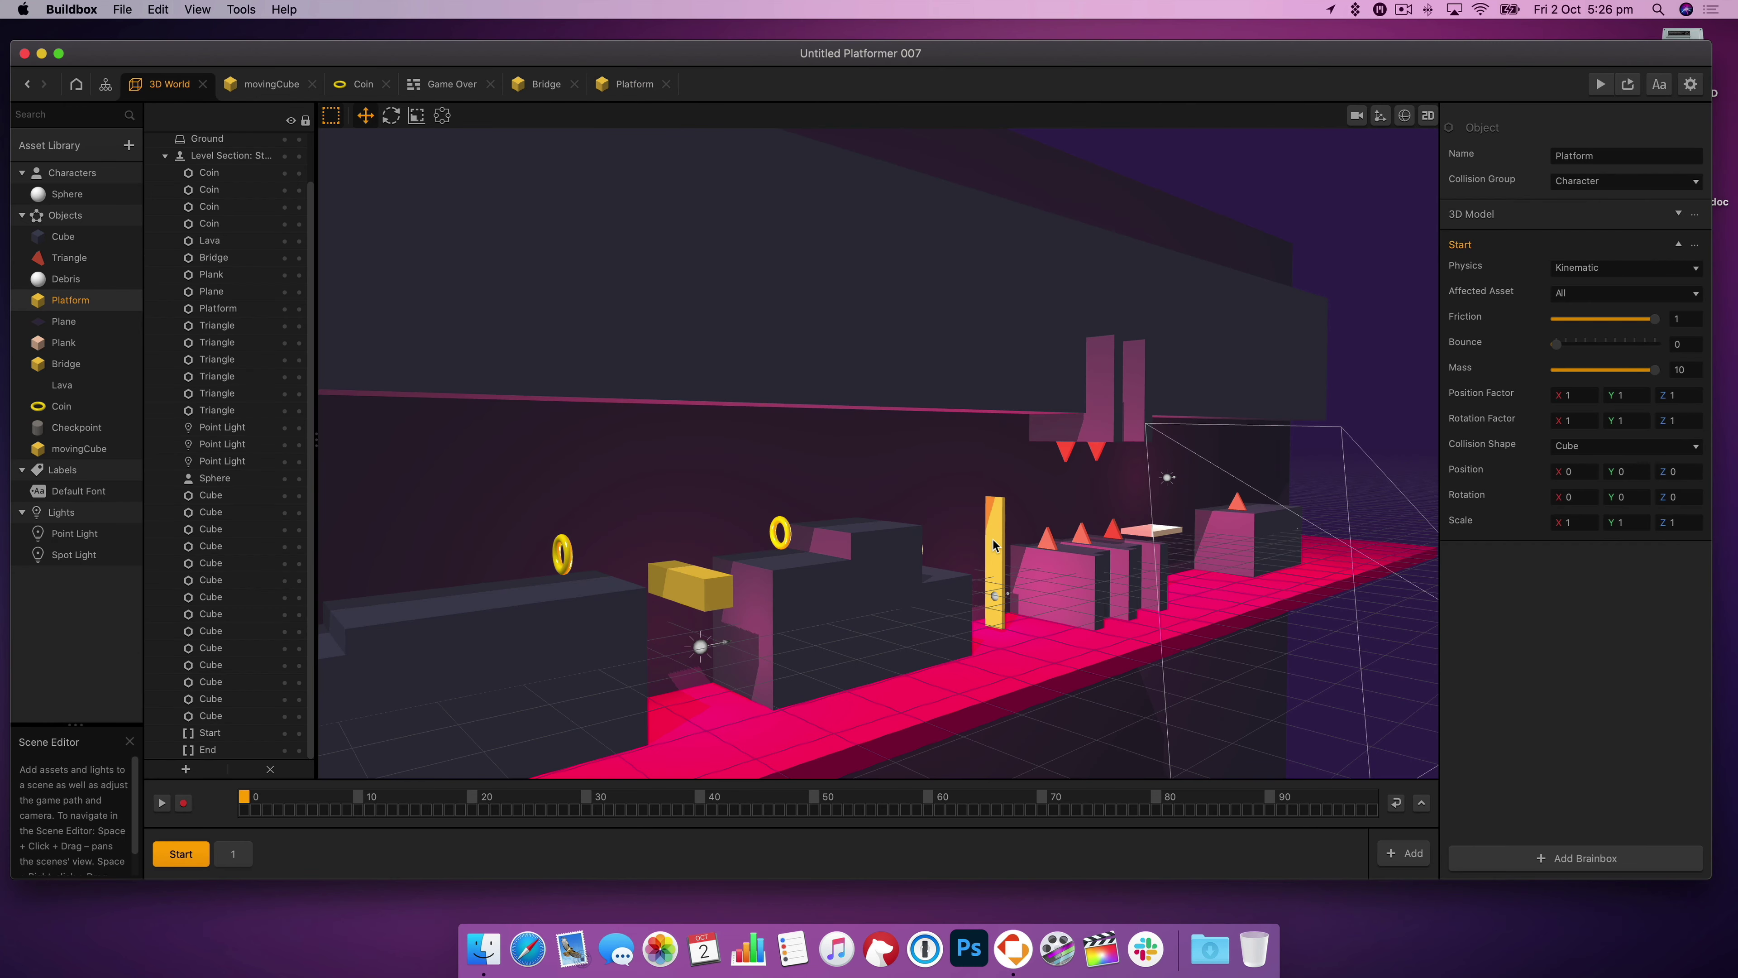
- Set the rotating bridge's X scale to 1
left_click(994, 546)
double_click(1645, 157)
left_click(1631, 206)
key("Tab")
left_click_drag(1589, 206, 1533, 210)
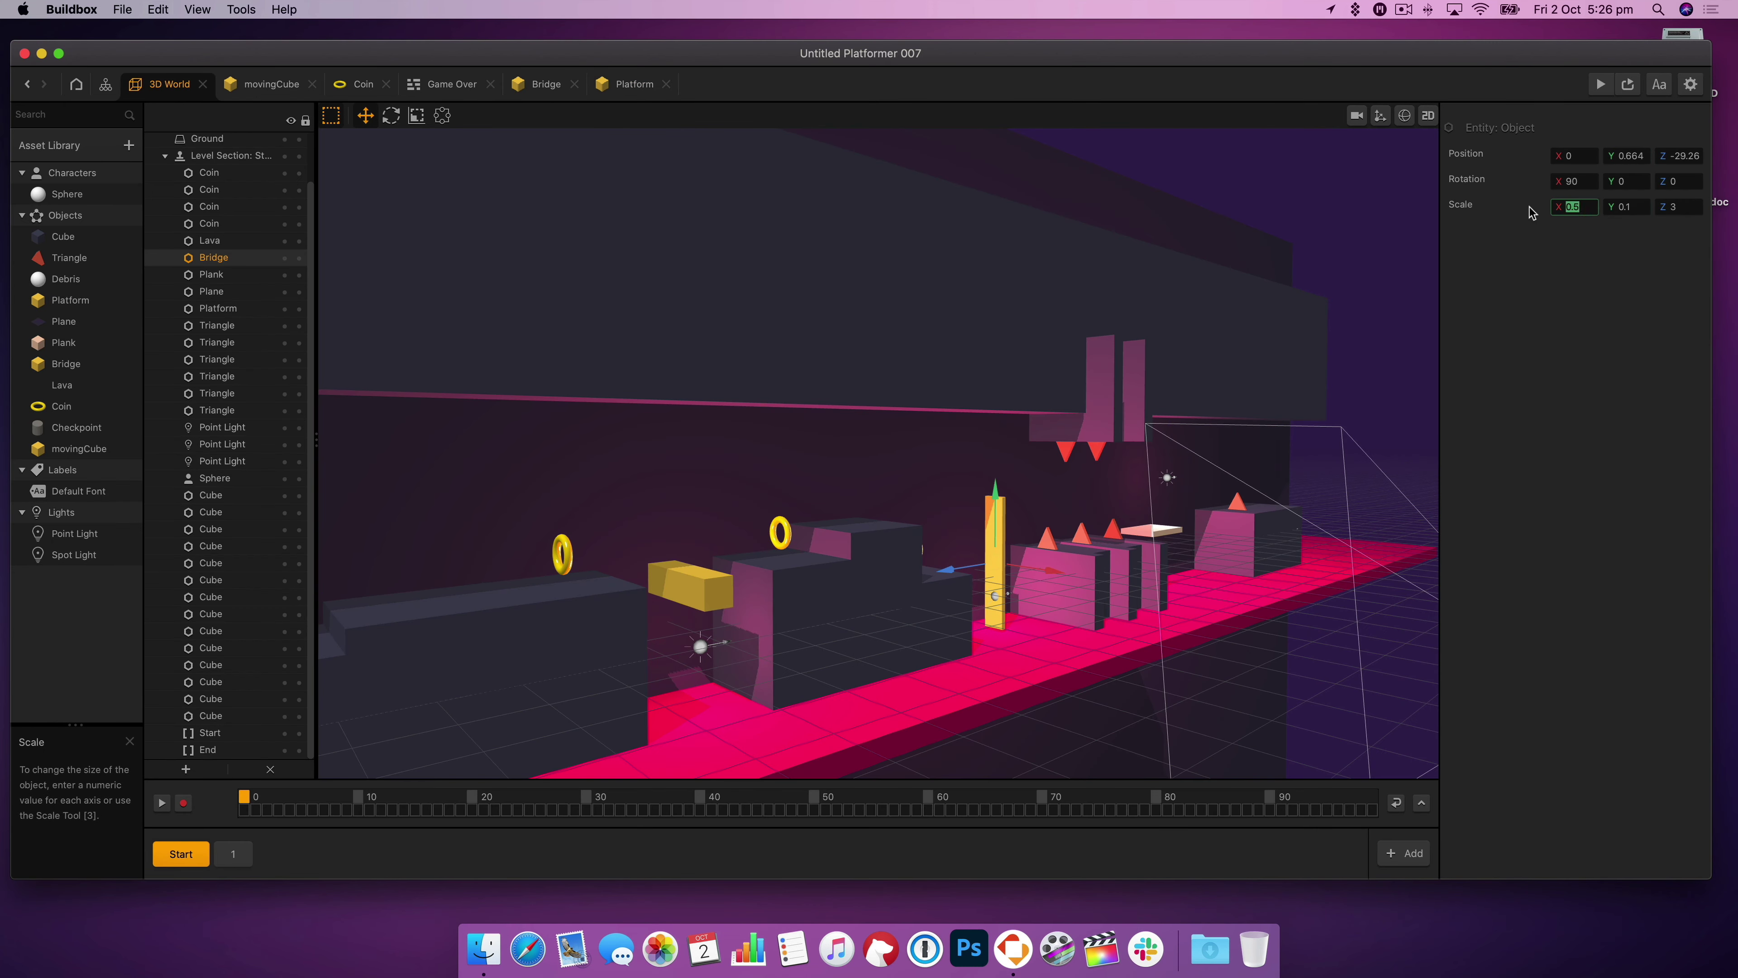
type("1")
left_click(900, 586)
- Try an X scale of 2 on the rotating bridge and play the level in the preview
left_click(995, 544)
double_click(1572, 206)
type("2")
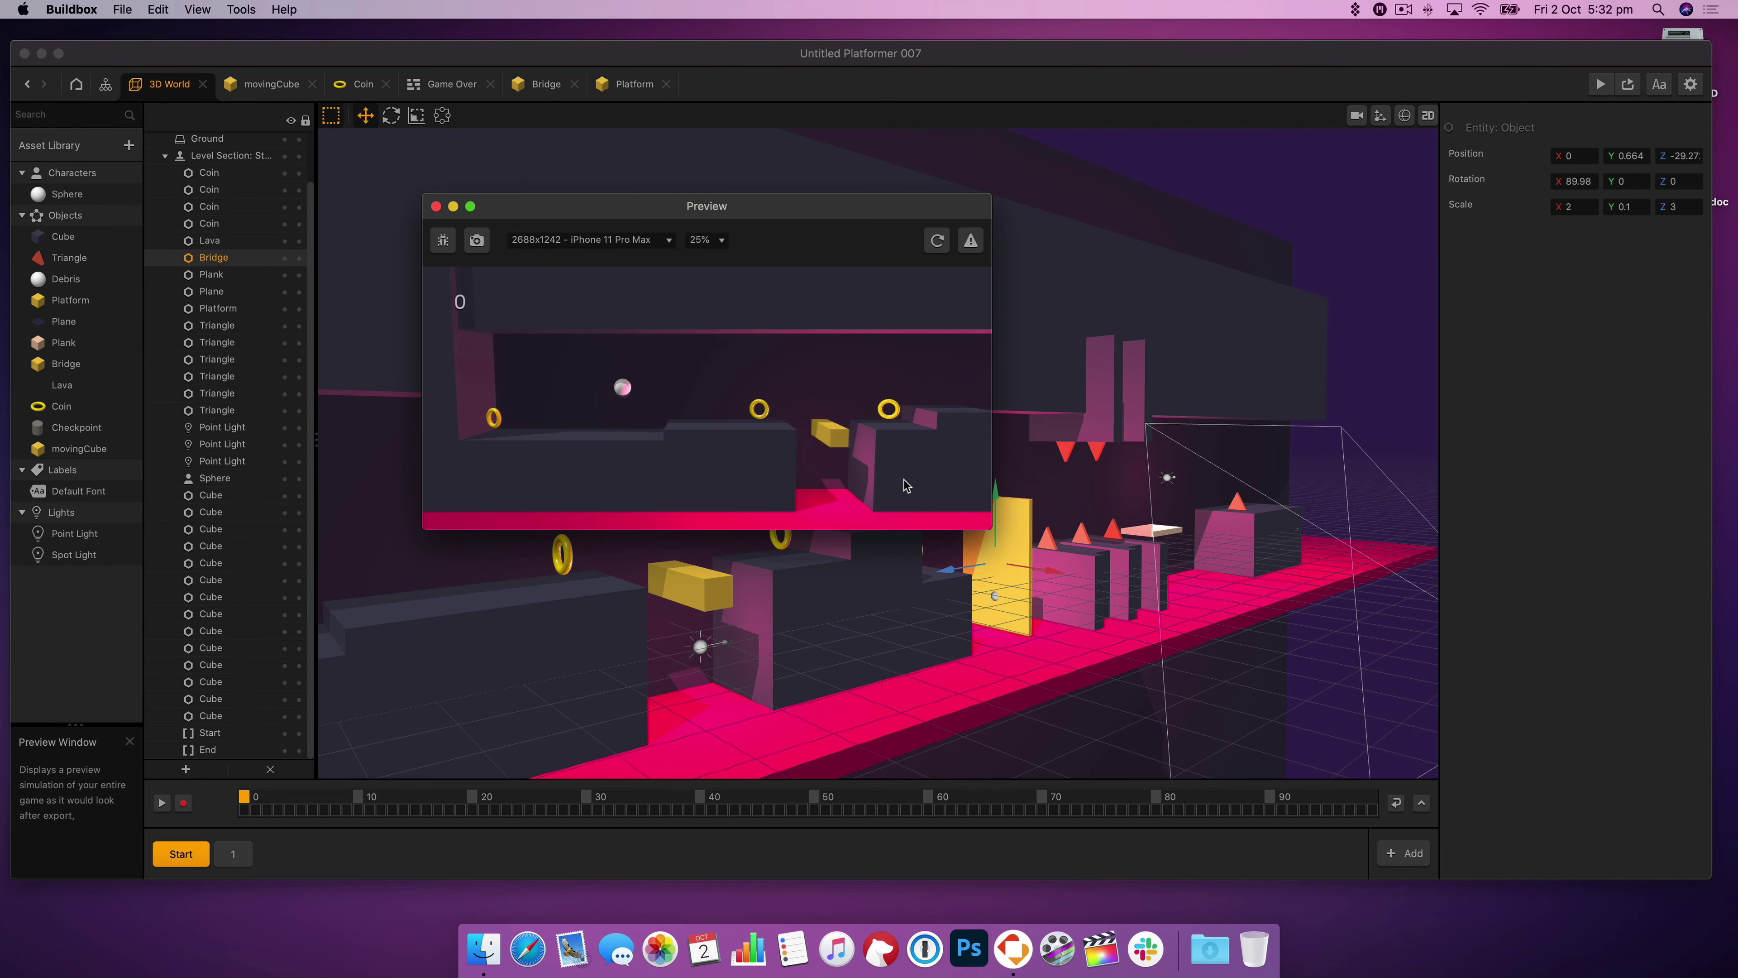
left_click(904, 478)
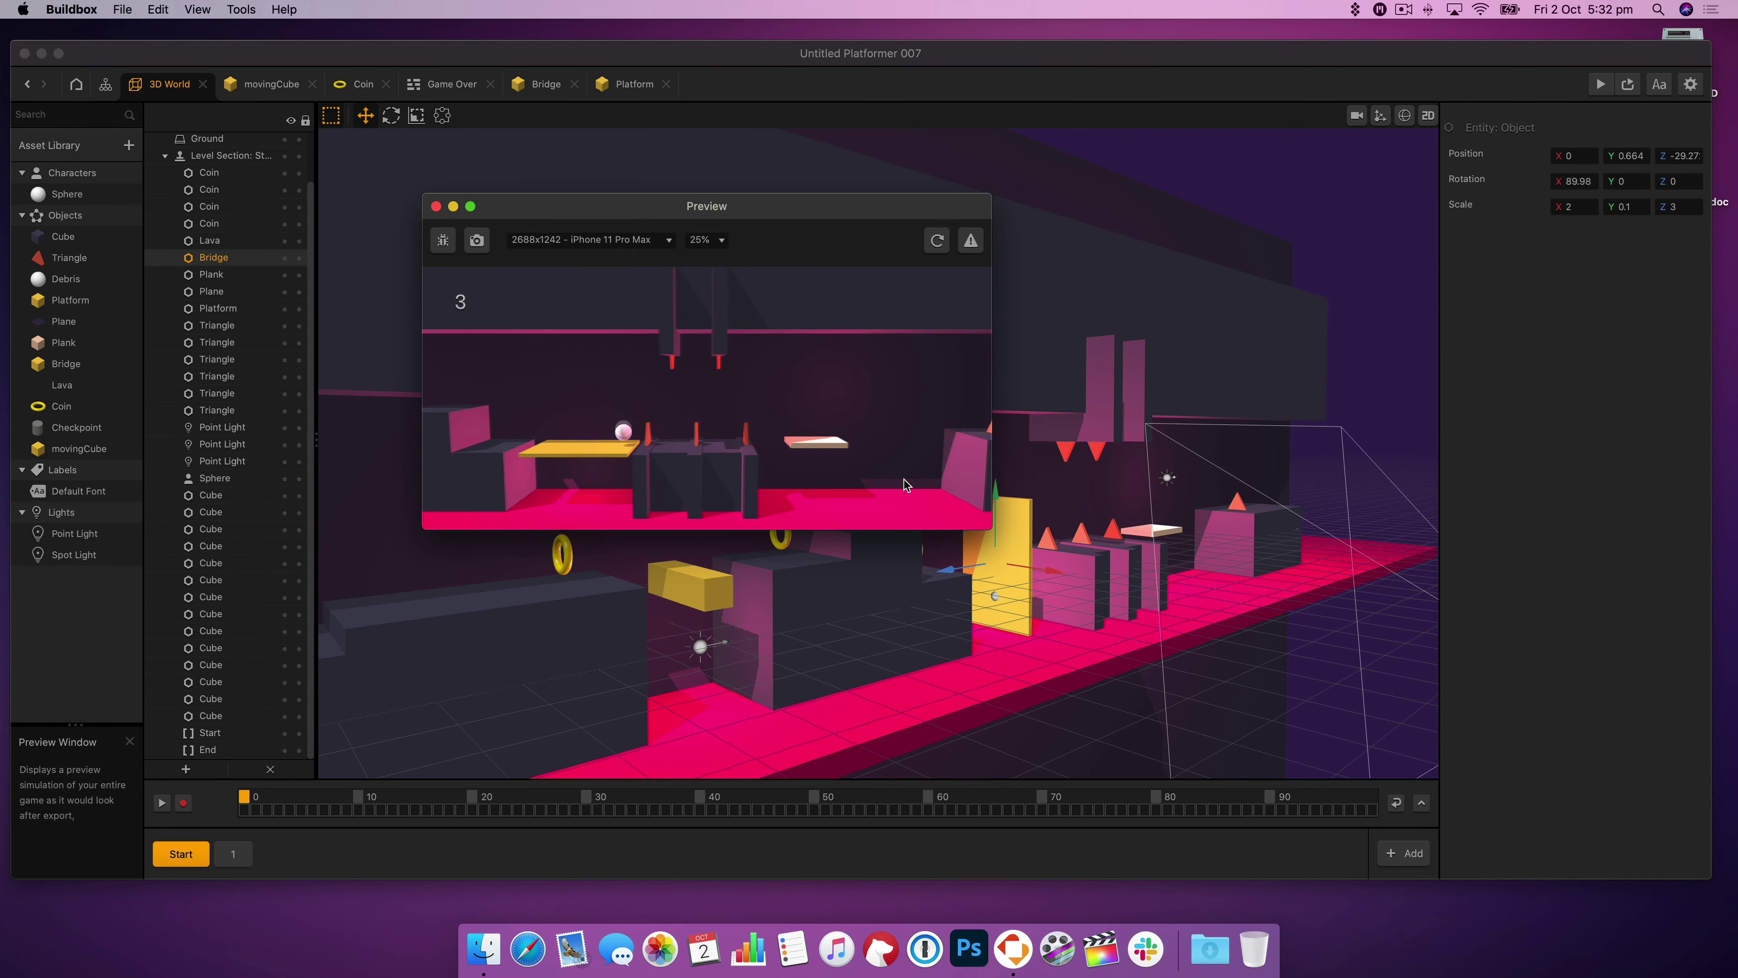
left_click(436, 206)
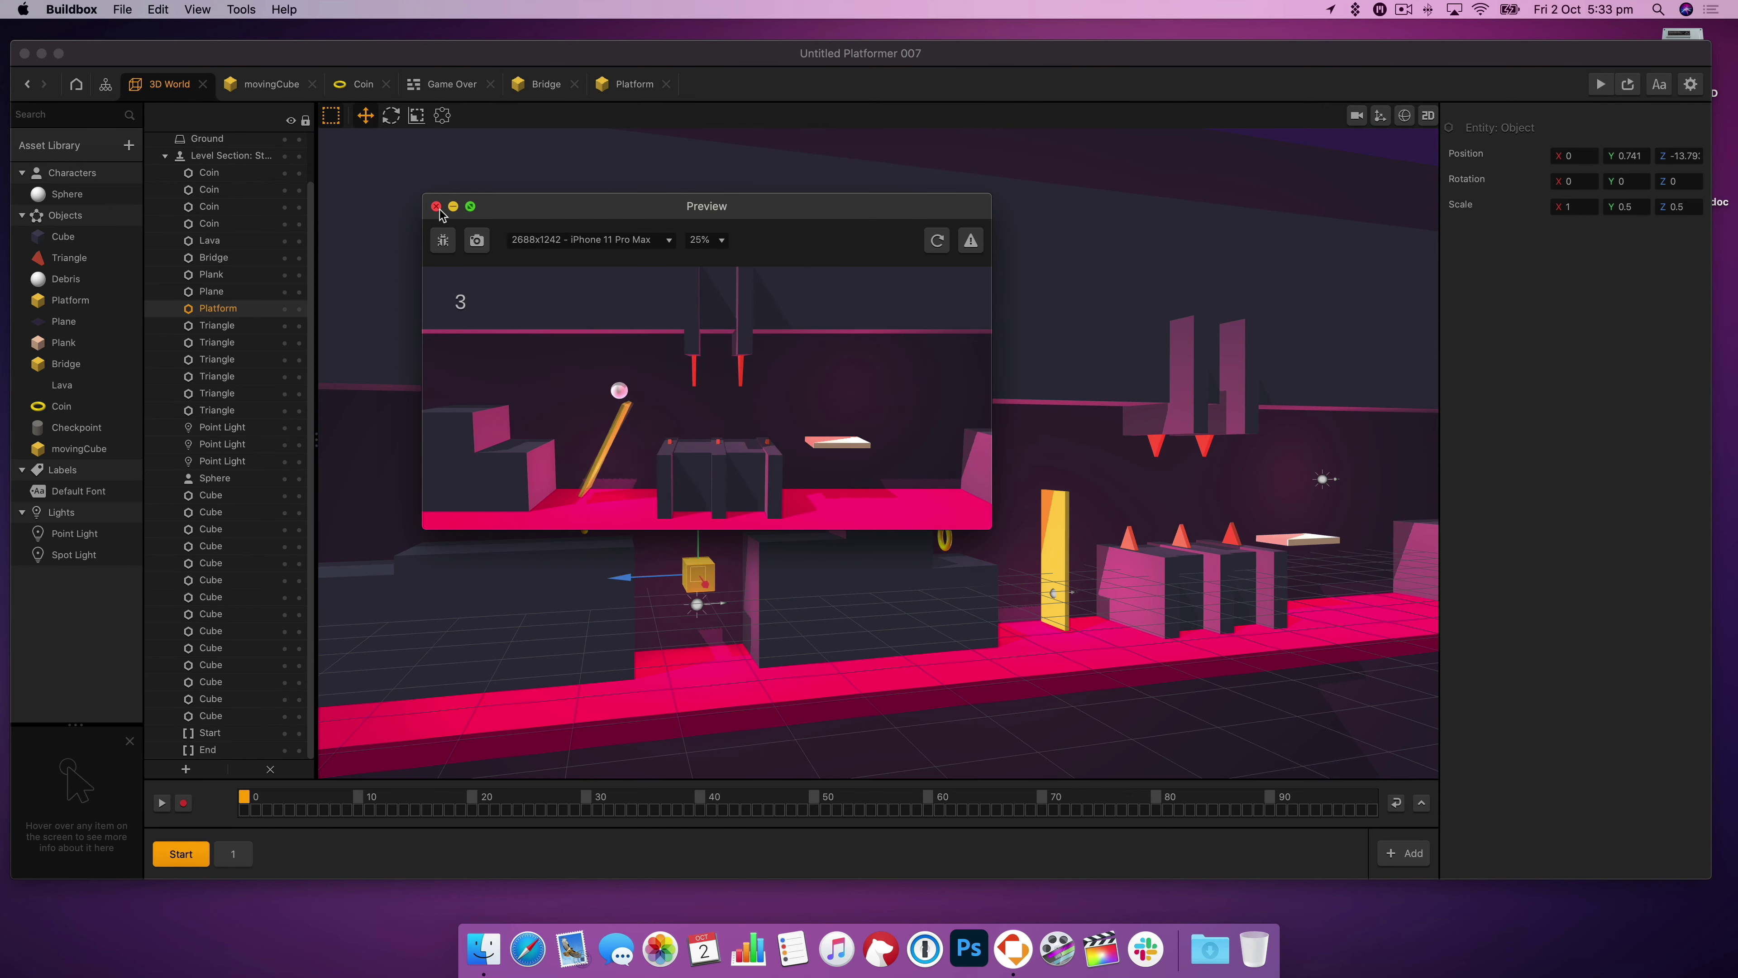
- Set the rotating bridge's Z scale to 2.5 and test it in the preview
left_click(436, 207)
type("2.5")
key("Return")
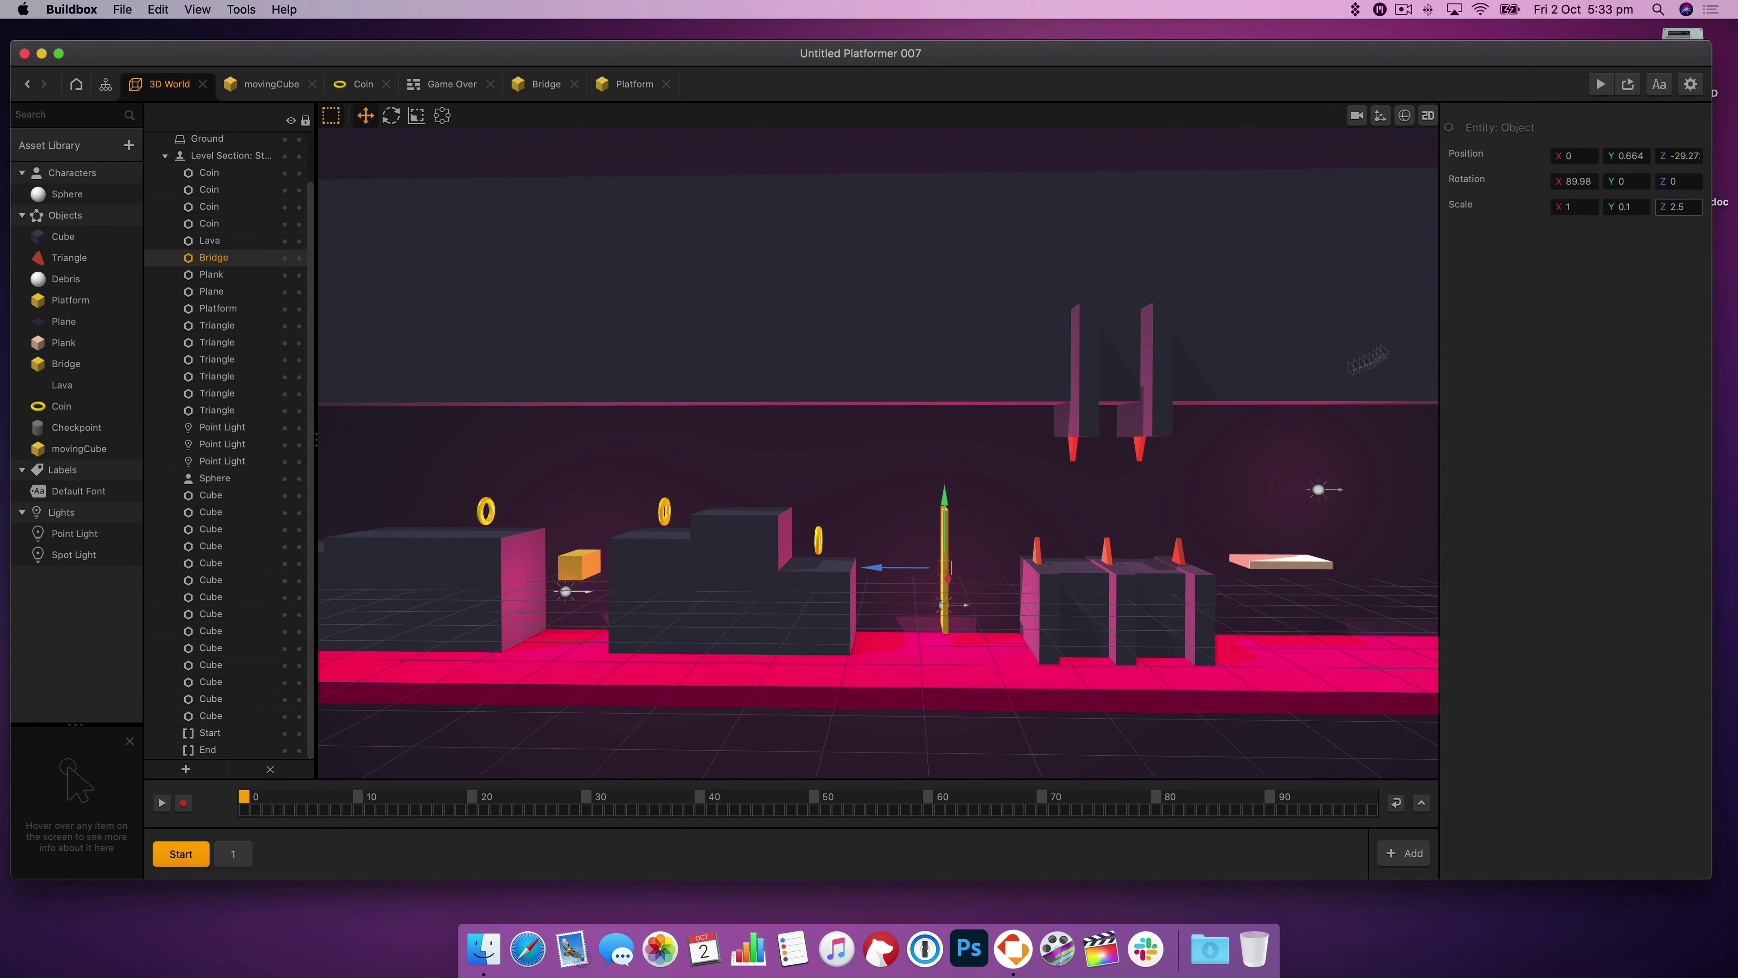
left_click(1600, 84)
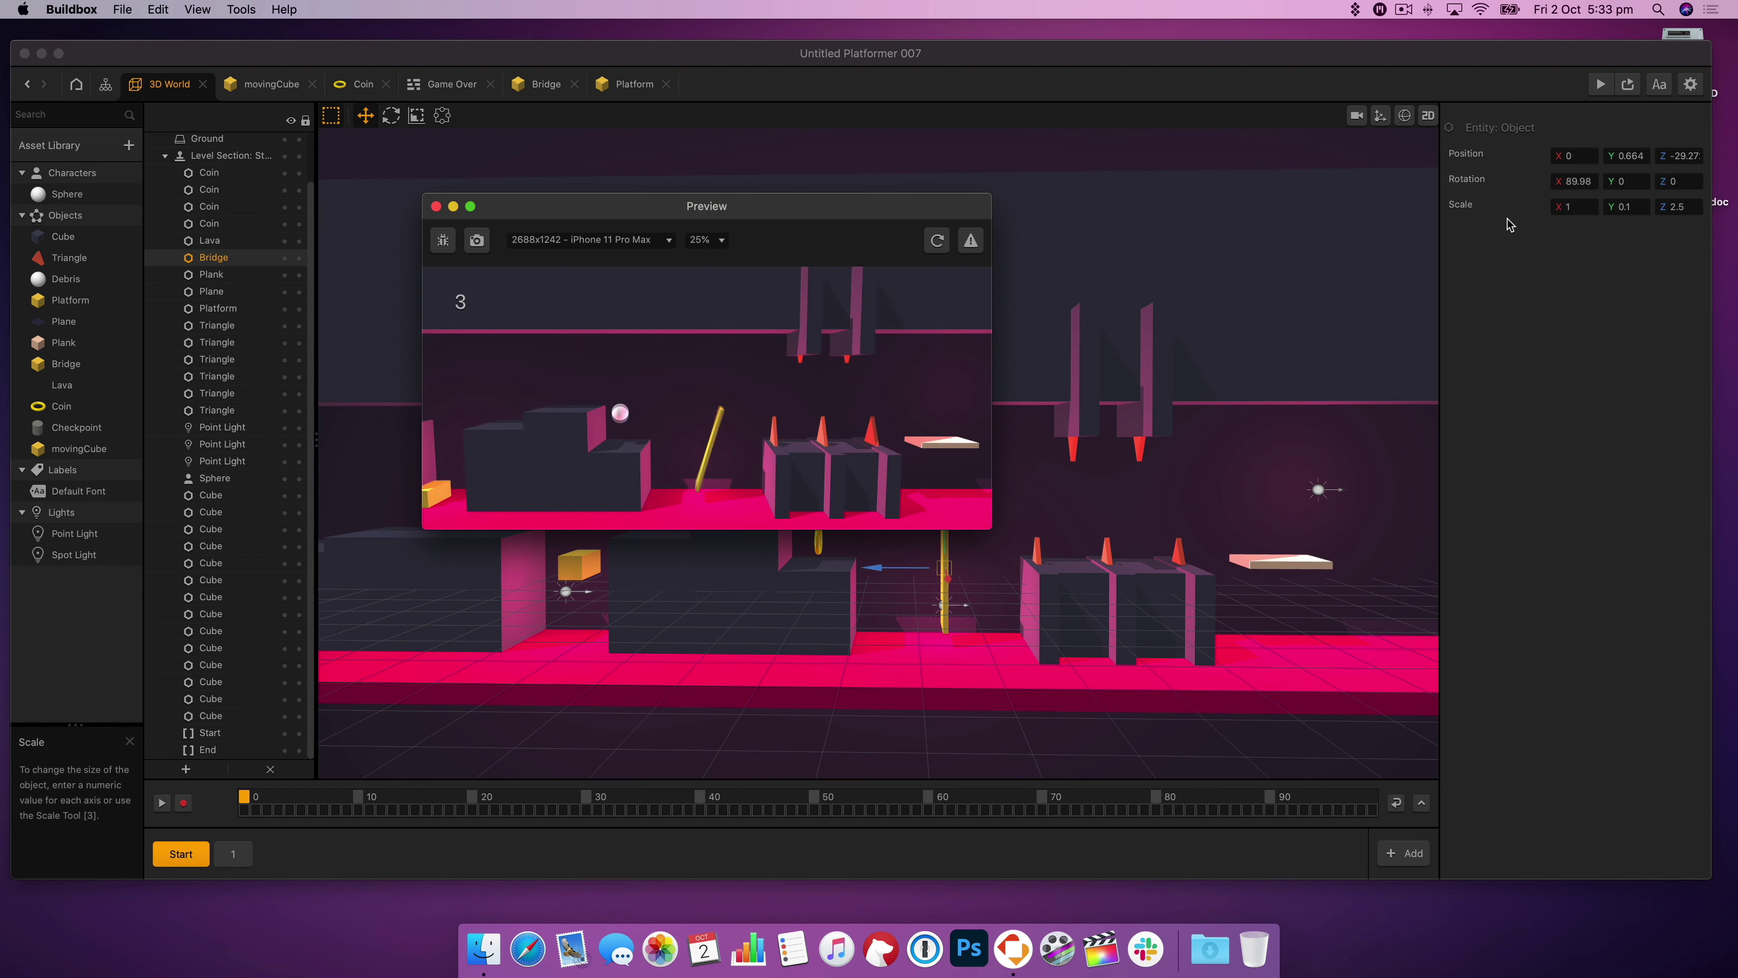
- Nudge the rotating bridge to about Z -29.13 and set its Z scale to 2
left_click(436, 206)
middle_click_drag(1015, 598, 1001, 584)
left_click_drag(899, 536, 895, 536)
left_click(934, 574)
left_click(929, 573)
left_click(1693, 206)
key("BackSpace")
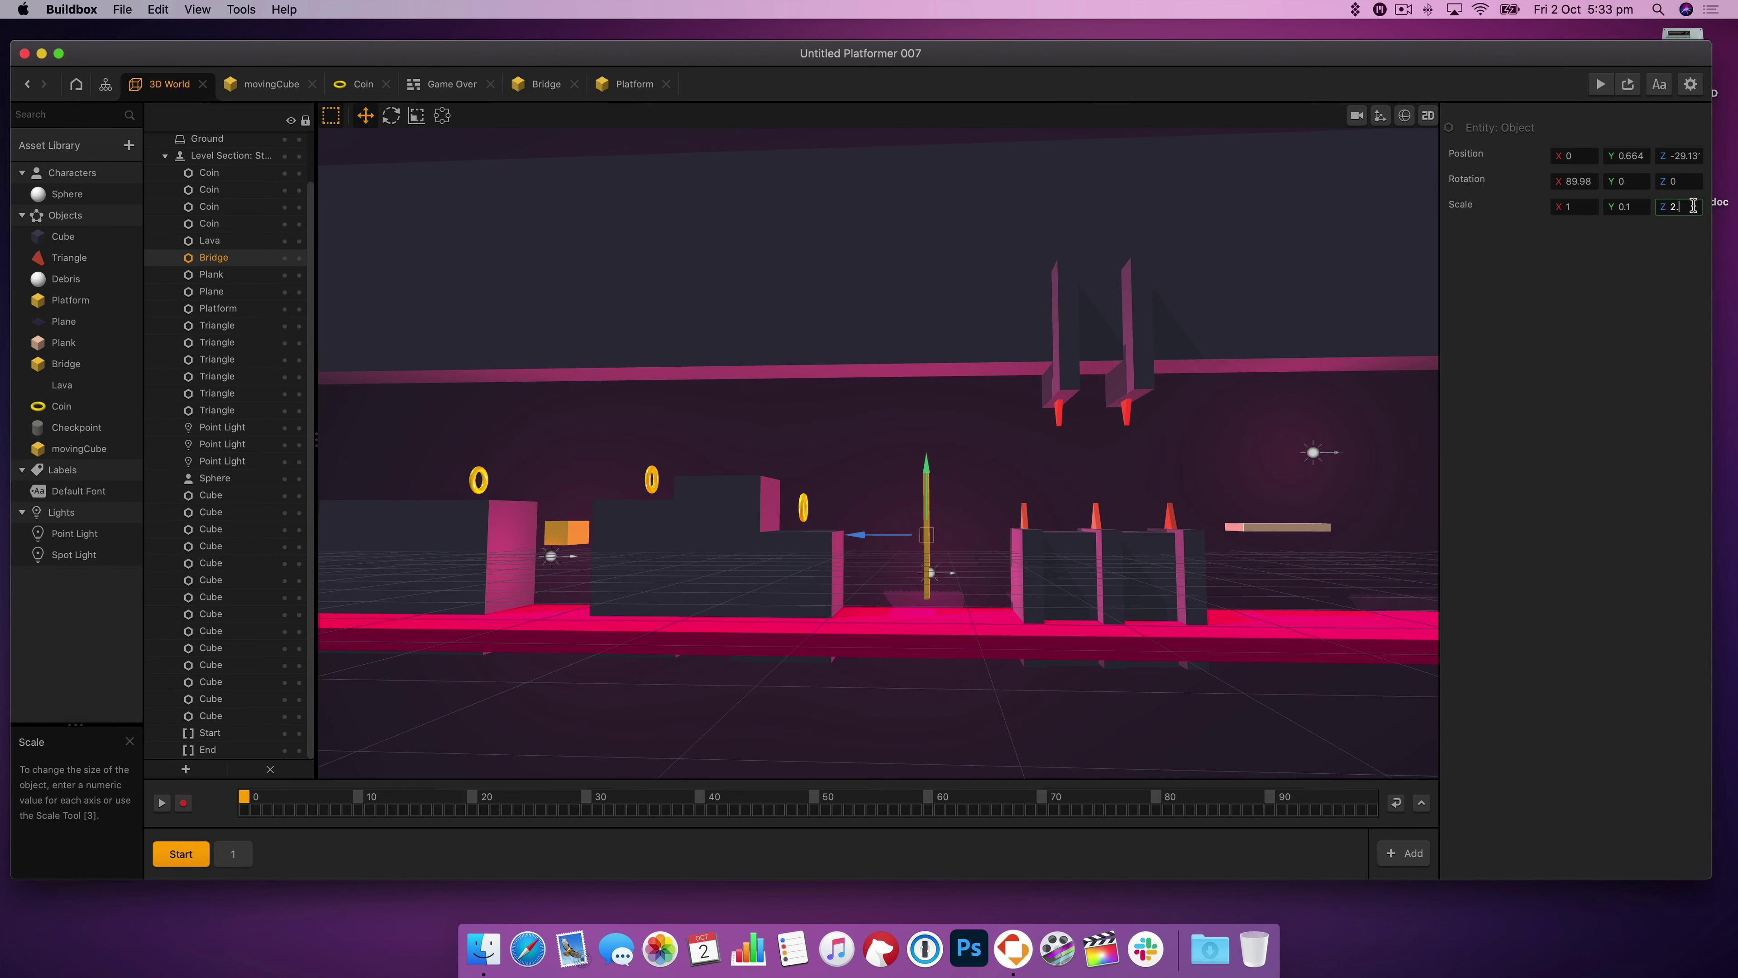
left_click(939, 574)
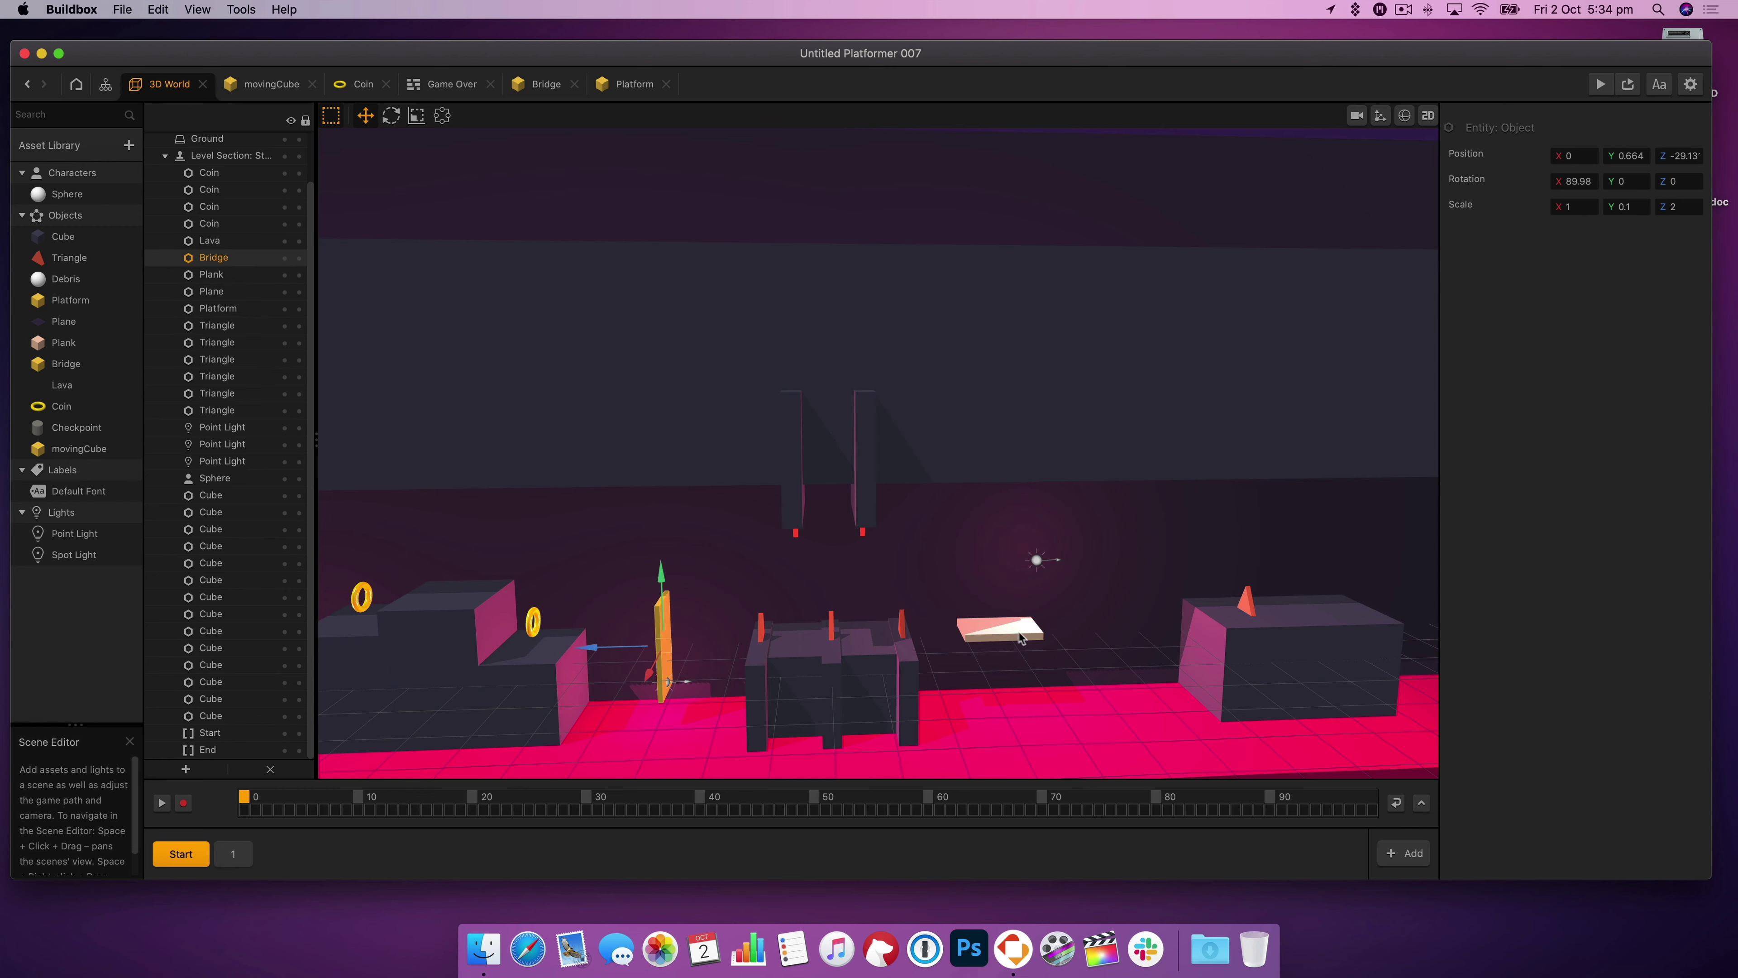
- Set the Z scale of the plank after the spiked columns to 2
left_click(1025, 633)
left_click(1695, 207)
type("2")
key("Return")
middle_click_drag(1004, 564, 940, 539)
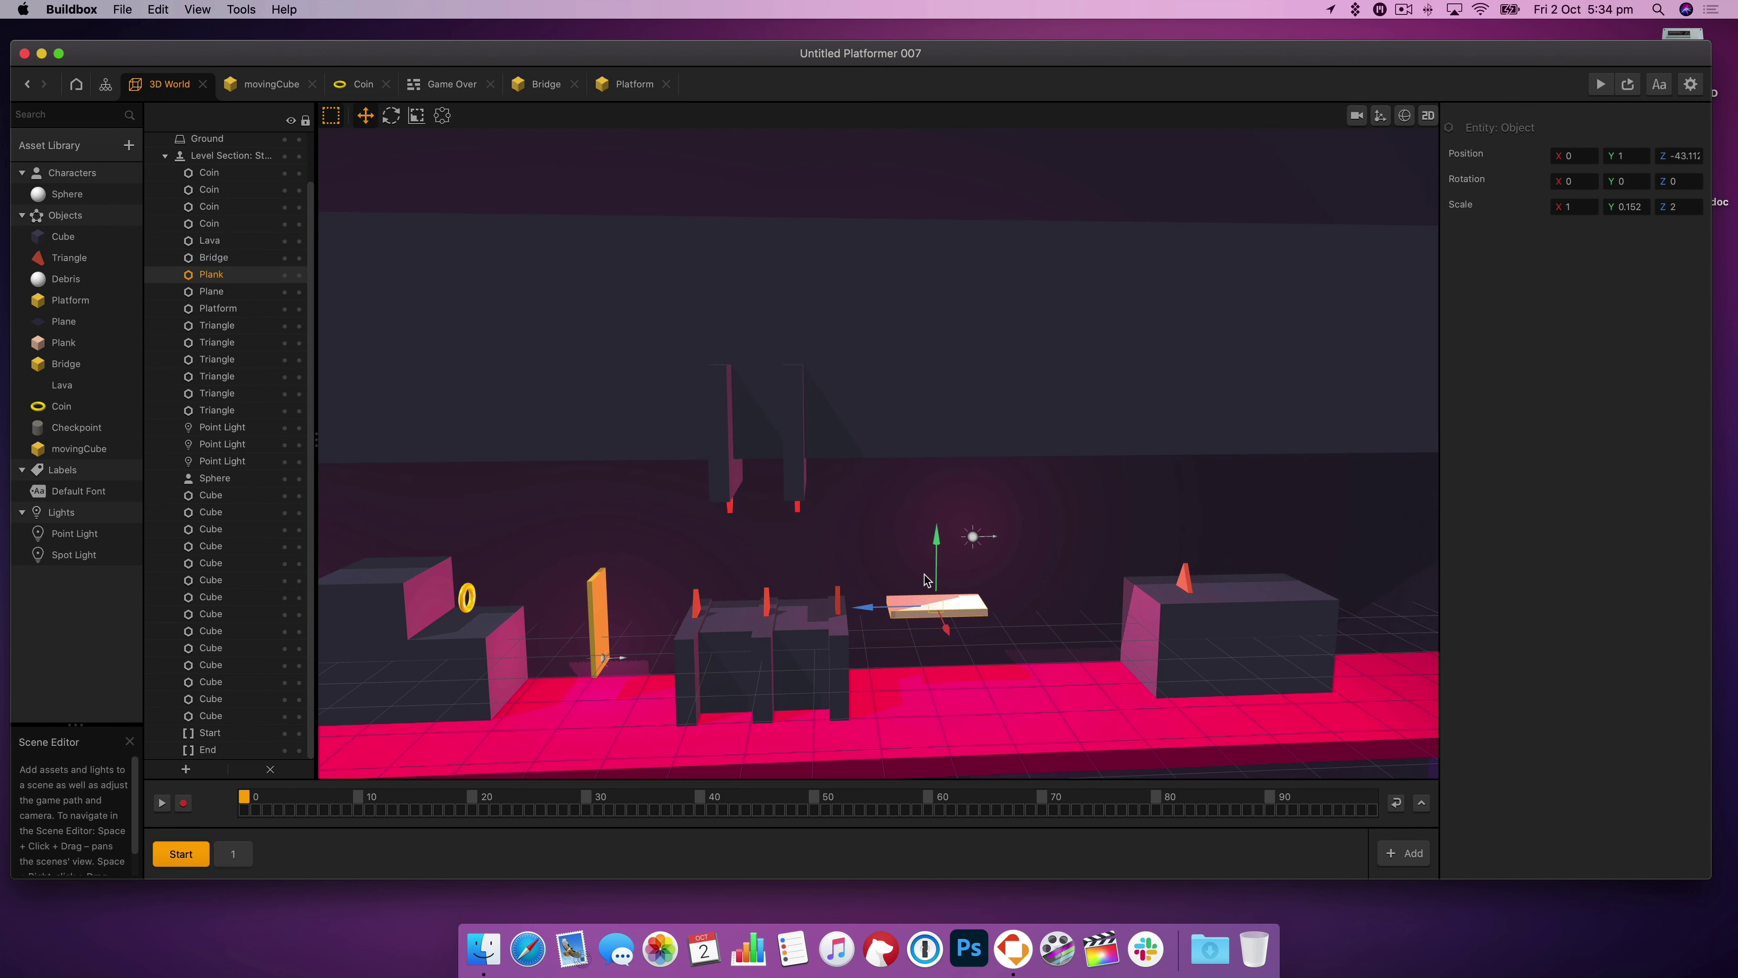
- Move the plank down to about Y -0.185, Z -42.35 and try a Z scale of 1.5
left_click_drag(938, 562, 939, 591)
left_click_drag(864, 634, 844, 634)
left_click_drag(1684, 207, 1609, 212)
type("1.5")
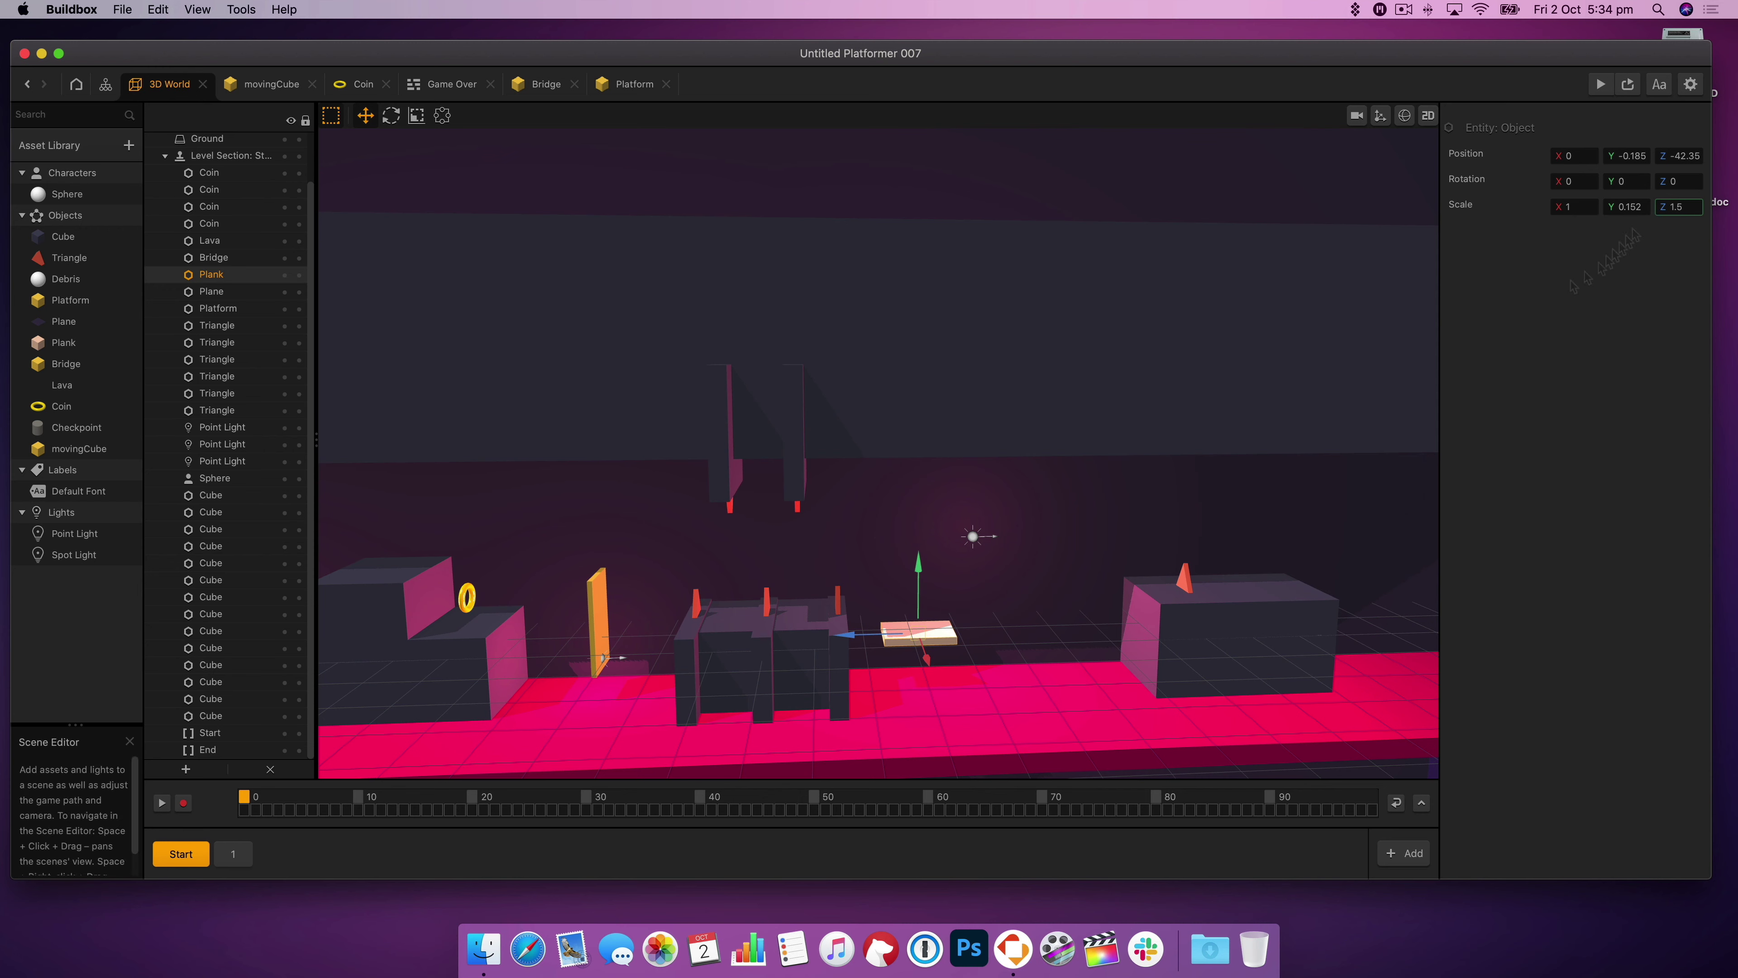
- Duplicate the plank as a higher step at about Y 1.2, Z -44.75 and set its Y rotation to 90
left_click_drag(919, 633, 974, 601, "alt")
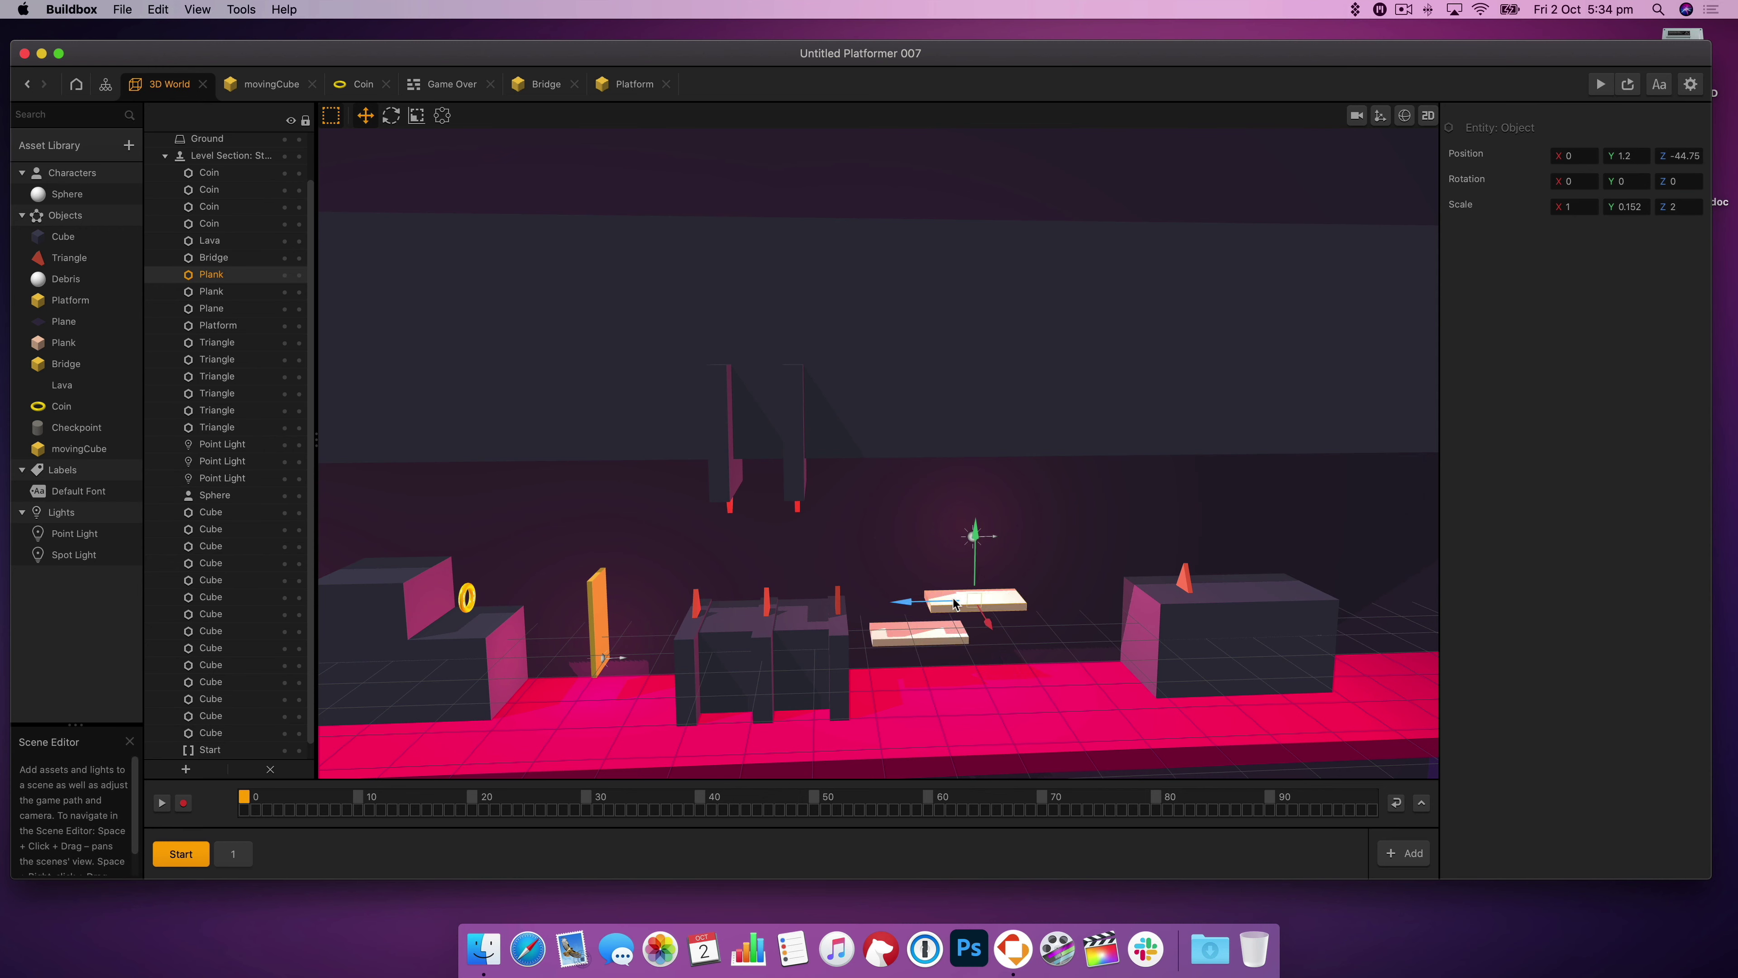
left_click_drag(1580, 179, 1540, 186)
type("90")
key("BackSpace")
key("BackSpace")
type("0")
key("Tab")
type("90")
- Set the Plank's 3D Model colour to the saved yellow and play the level in the preview
key("super+p")
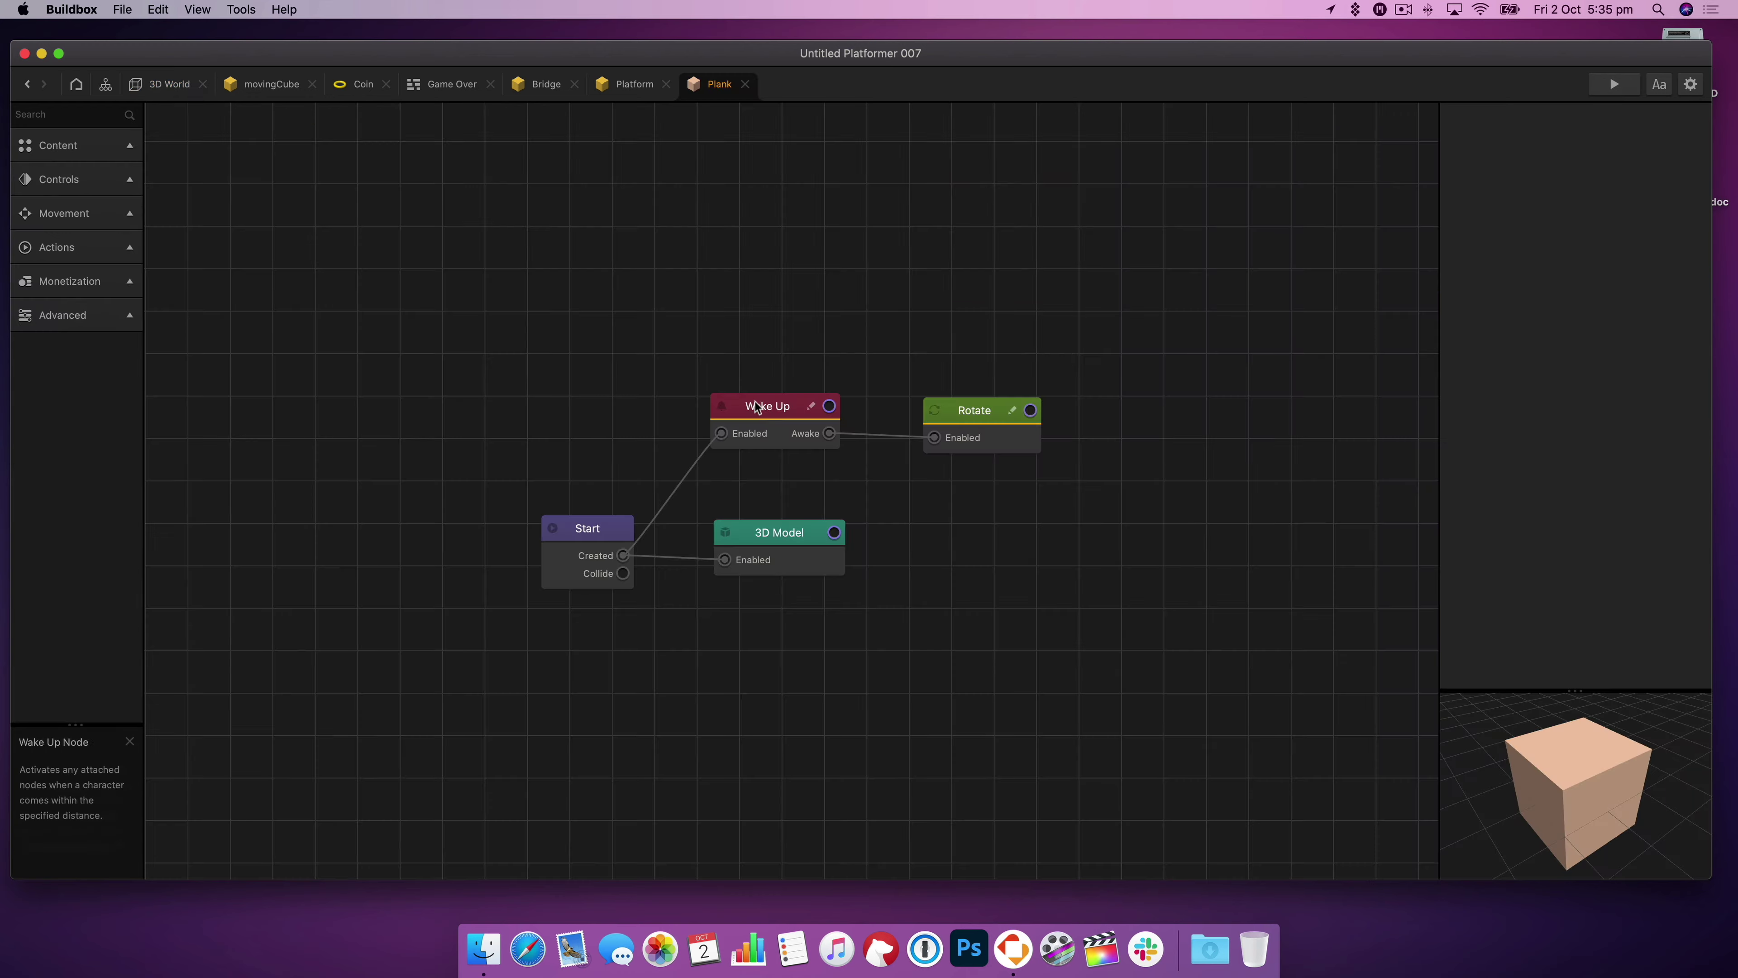
left_click(796, 555)
left_click(1622, 325)
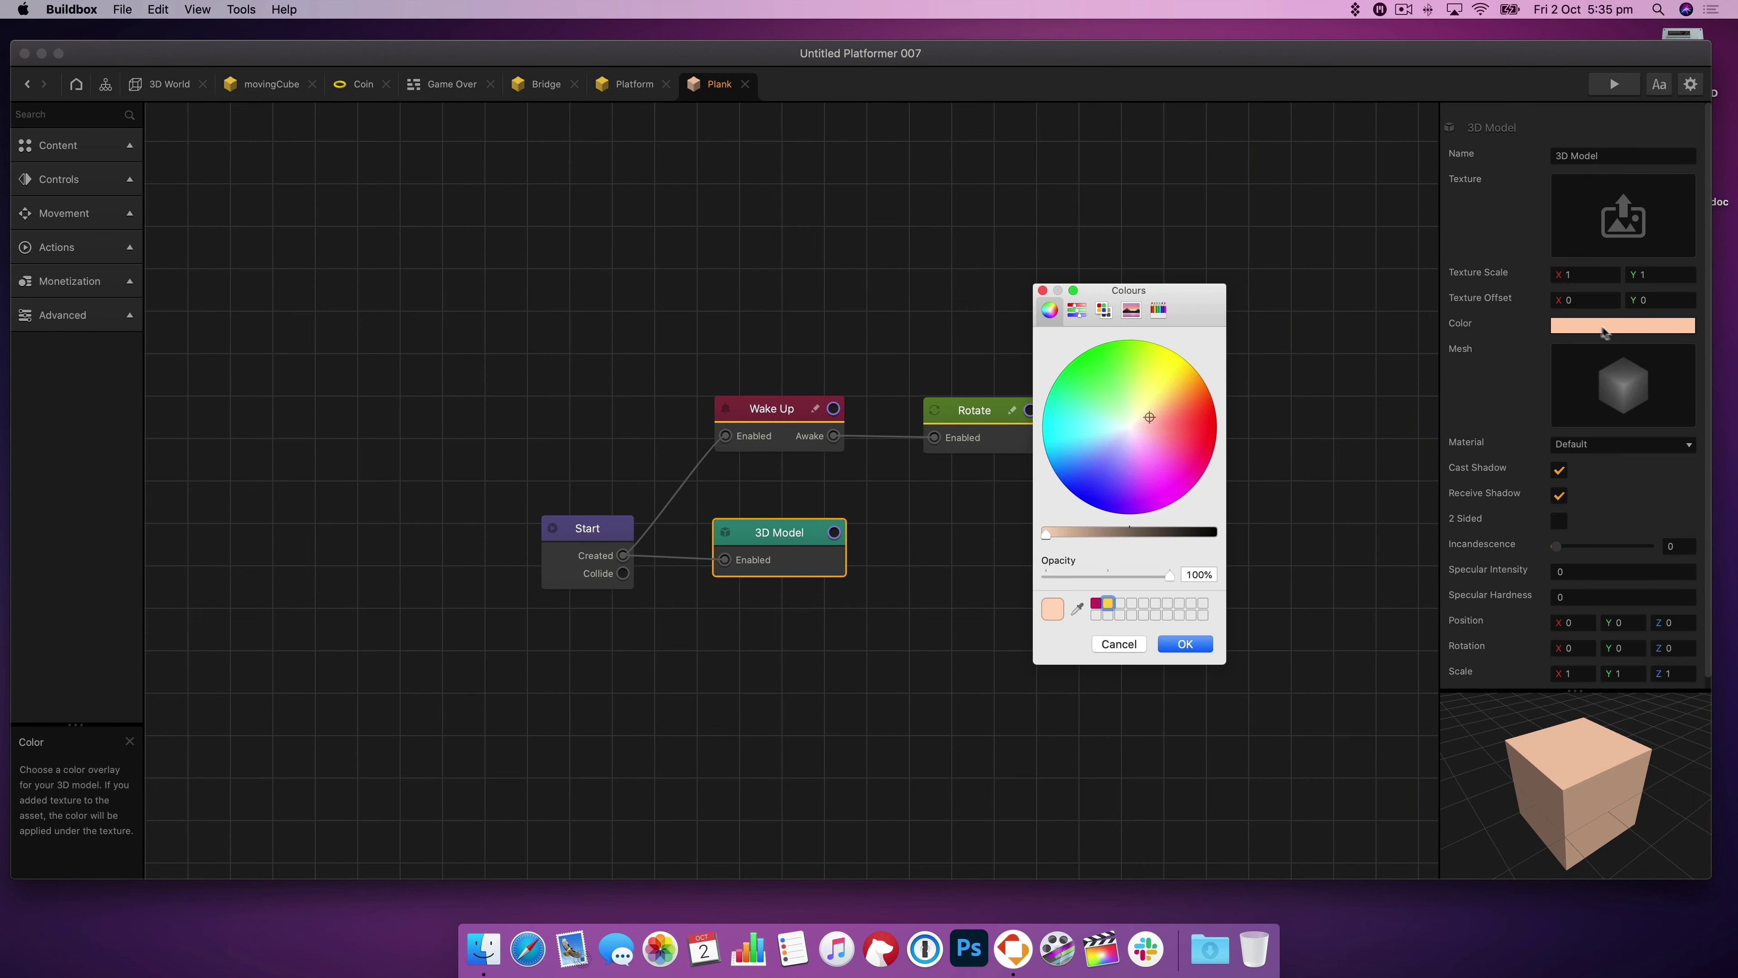
left_click(1185, 644)
left_click(596, 548)
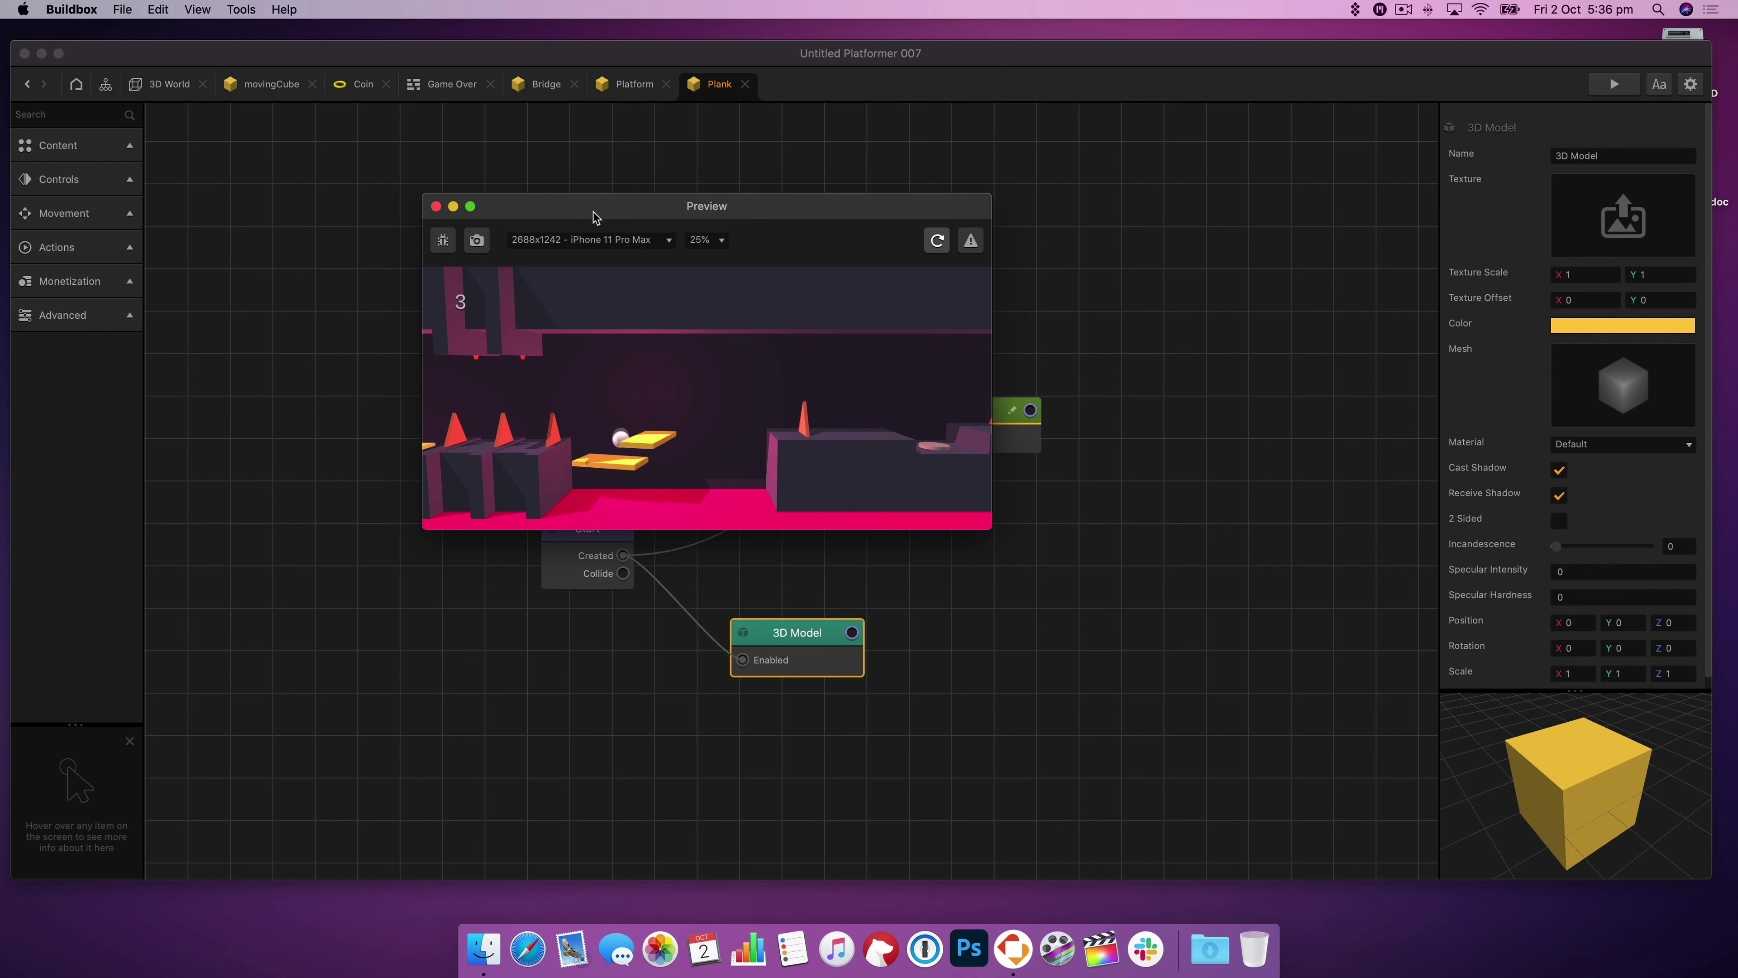
left_click(436, 206)
- Set the Z scale of both the lower and the upper plank to 1.5
left_click(211, 291)
left_click(1680, 206)
type("2")
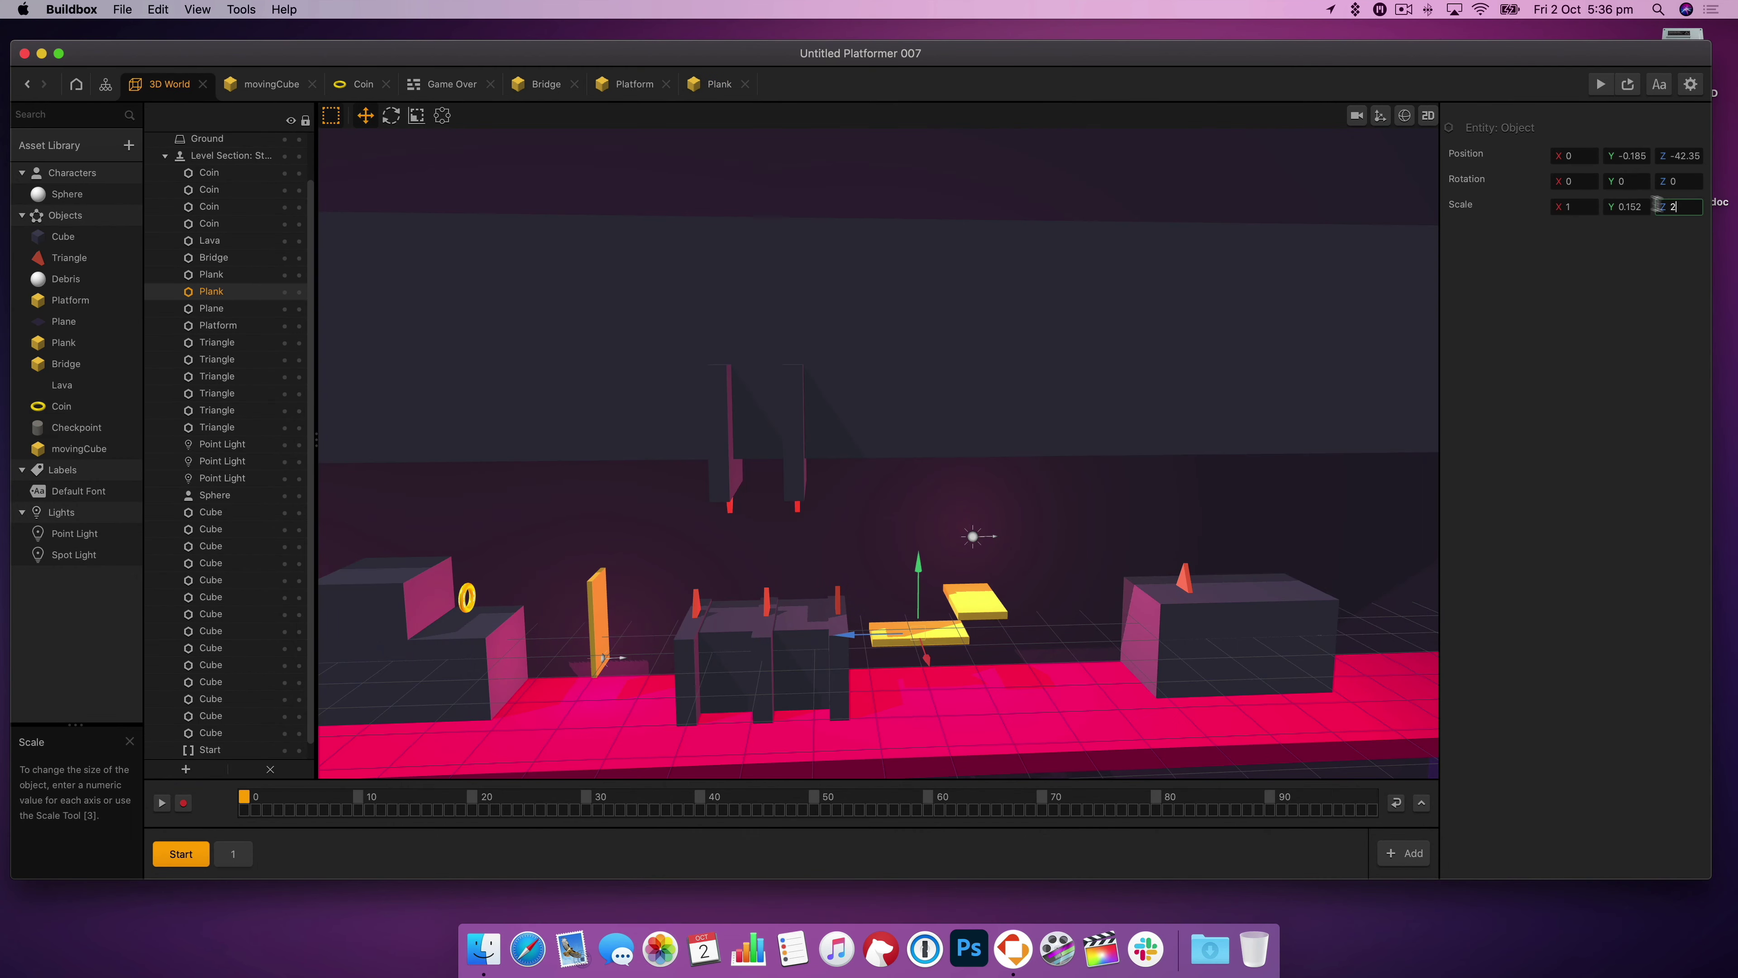
type("1.5")
left_click(975, 599)
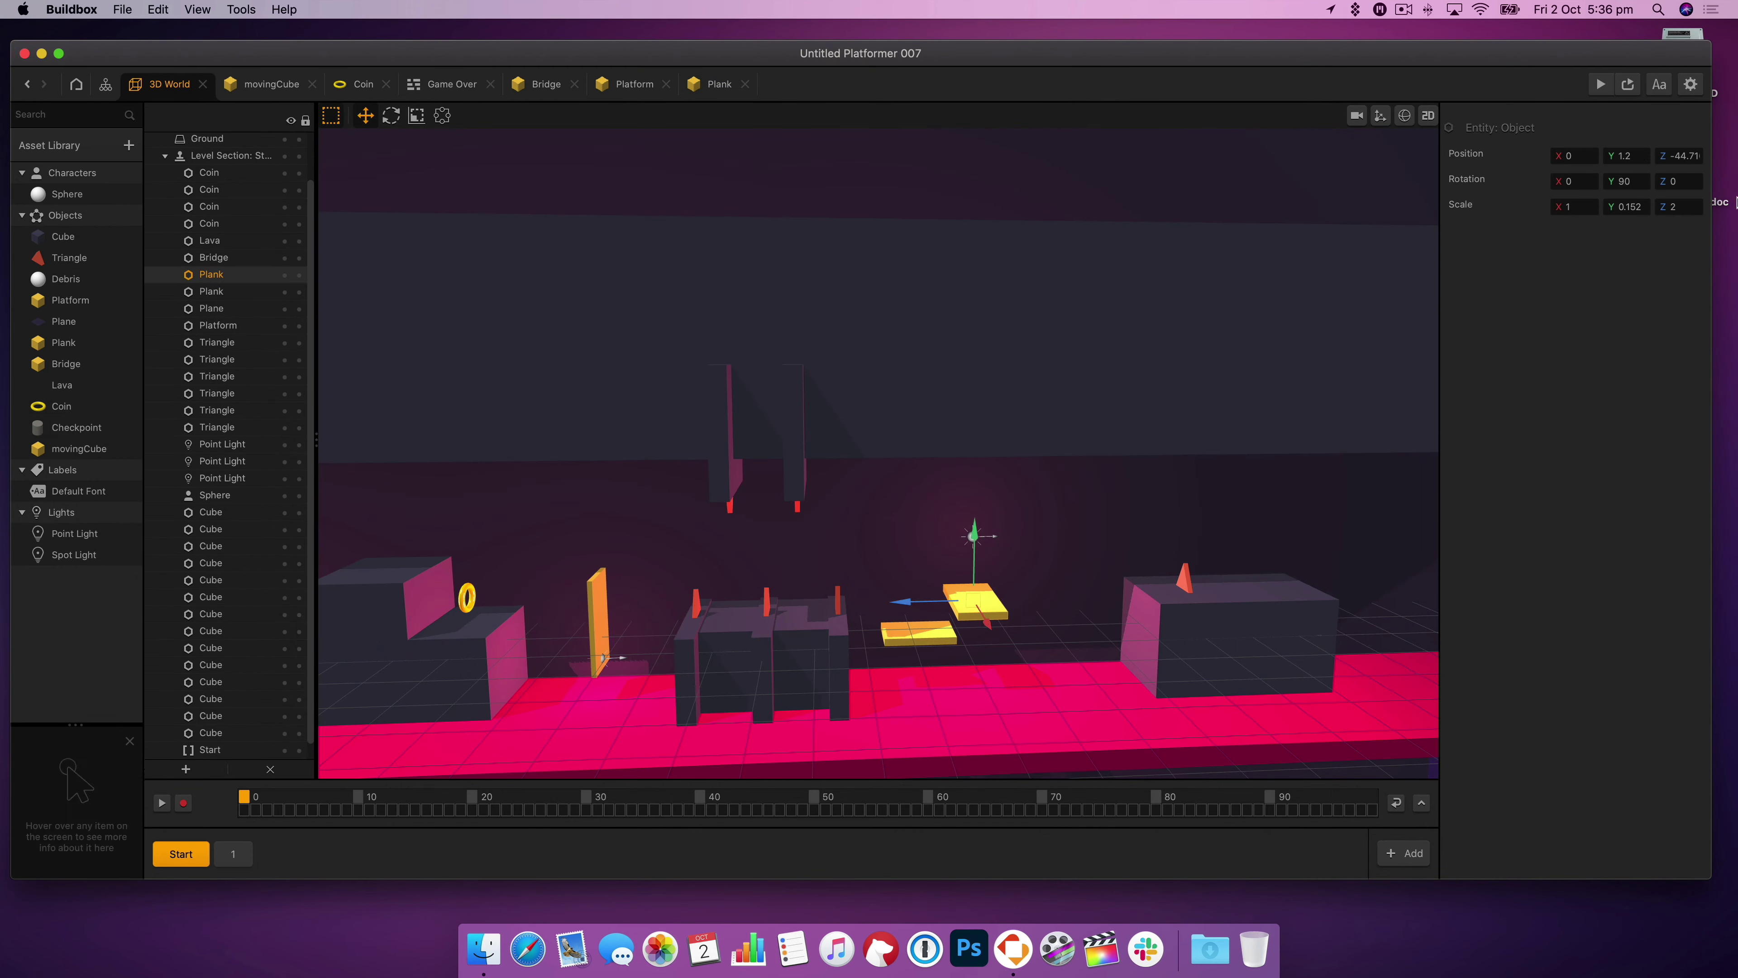
left_click(1670, 206)
type("1.5")
- Move the upper plank in to about Z -43.83 and duplicate it as a third step at about Y 1.686, Z -45.79
right_click_drag(992, 609, 961, 568)
left_click(827, 601)
left_click(871, 571)
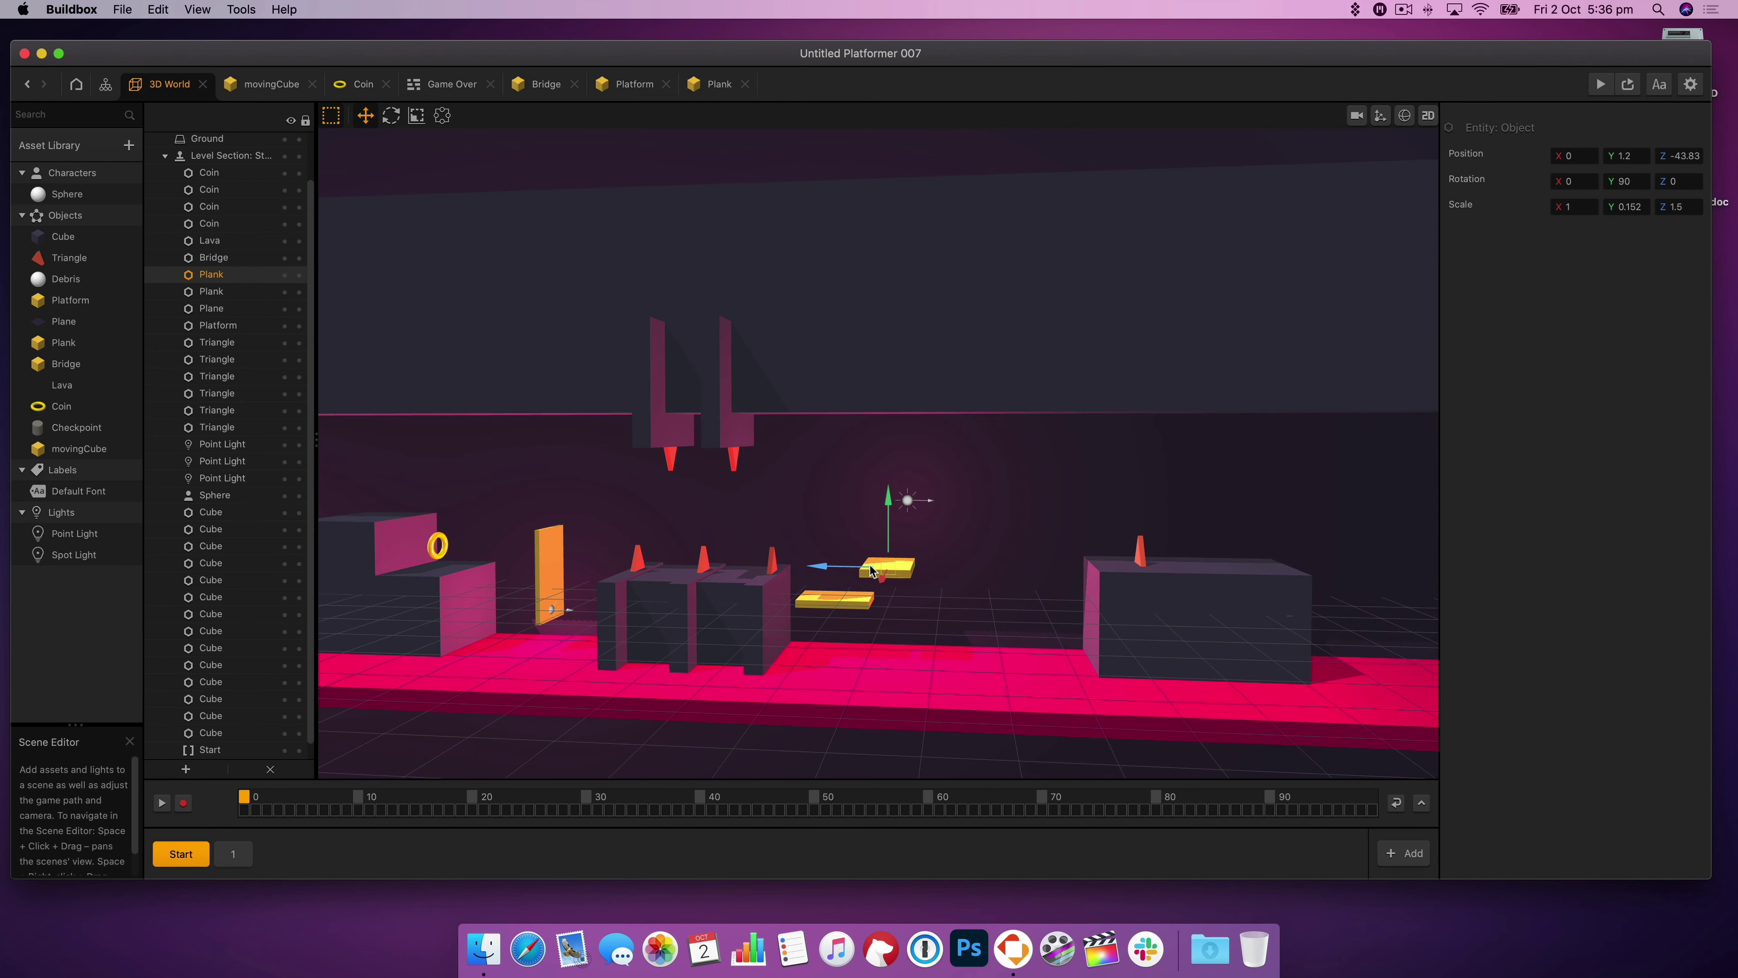
key("super+d")
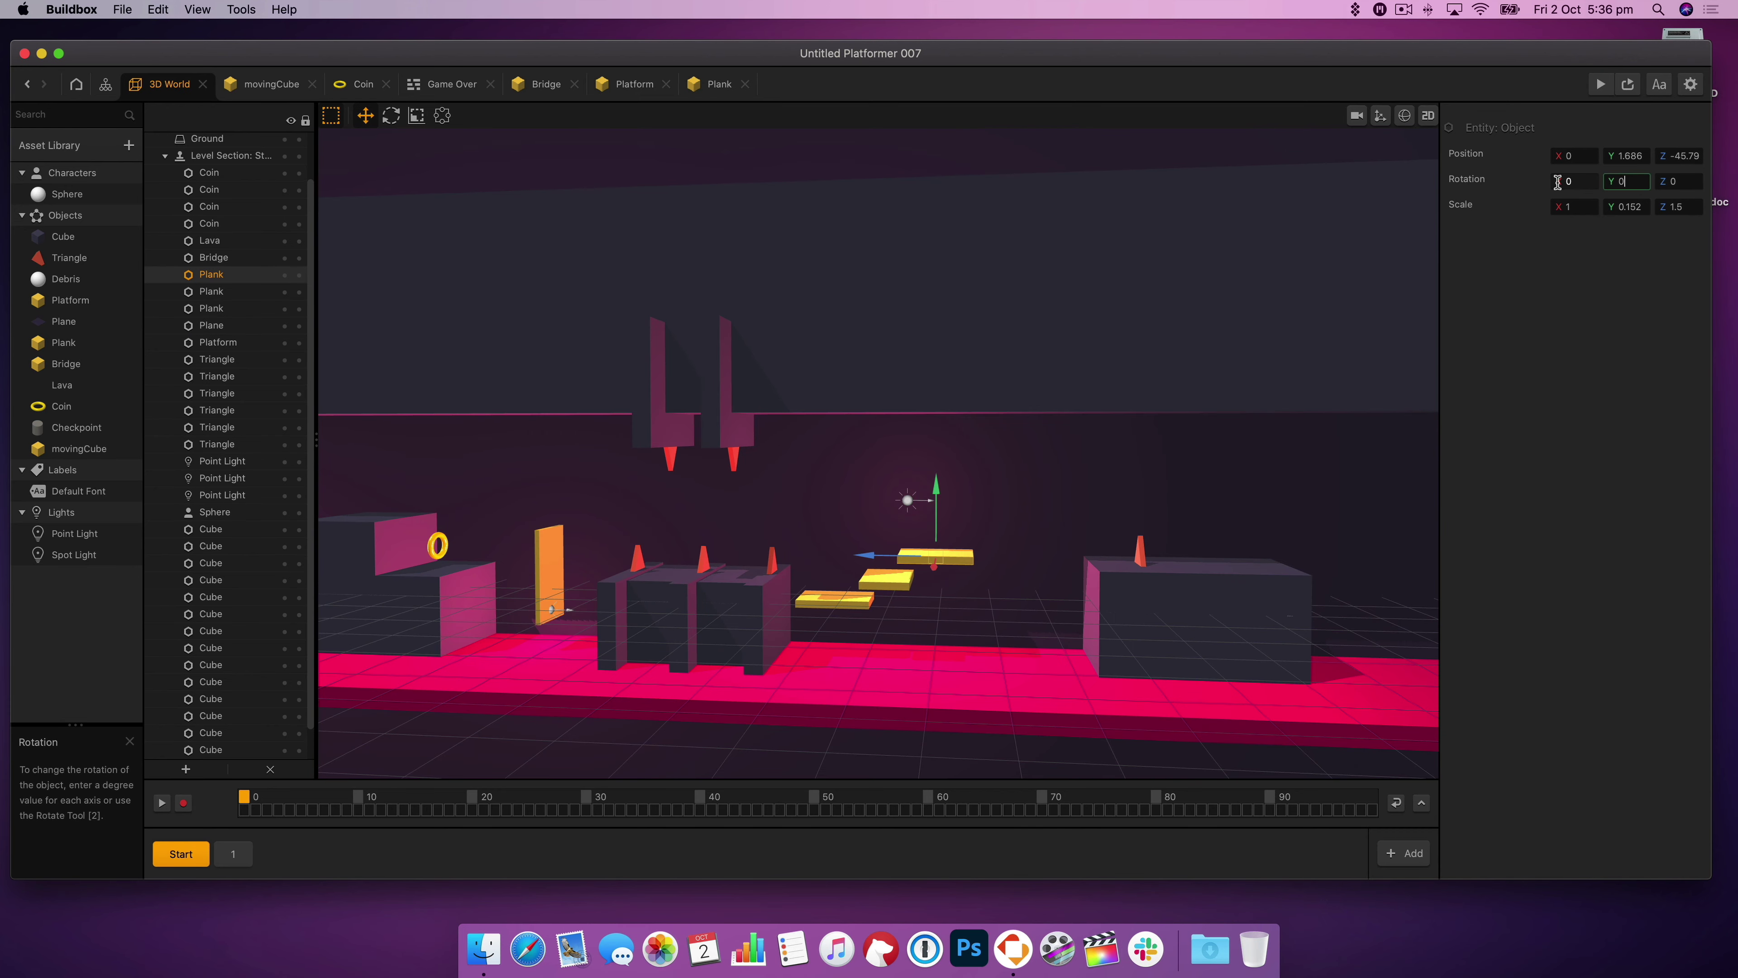
- Duplicate the third plank as a fourth step at about Y 2.864, Z -47.9 with a Y rotation of 90
key("super+d")
left_click(1628, 181)
type("90")
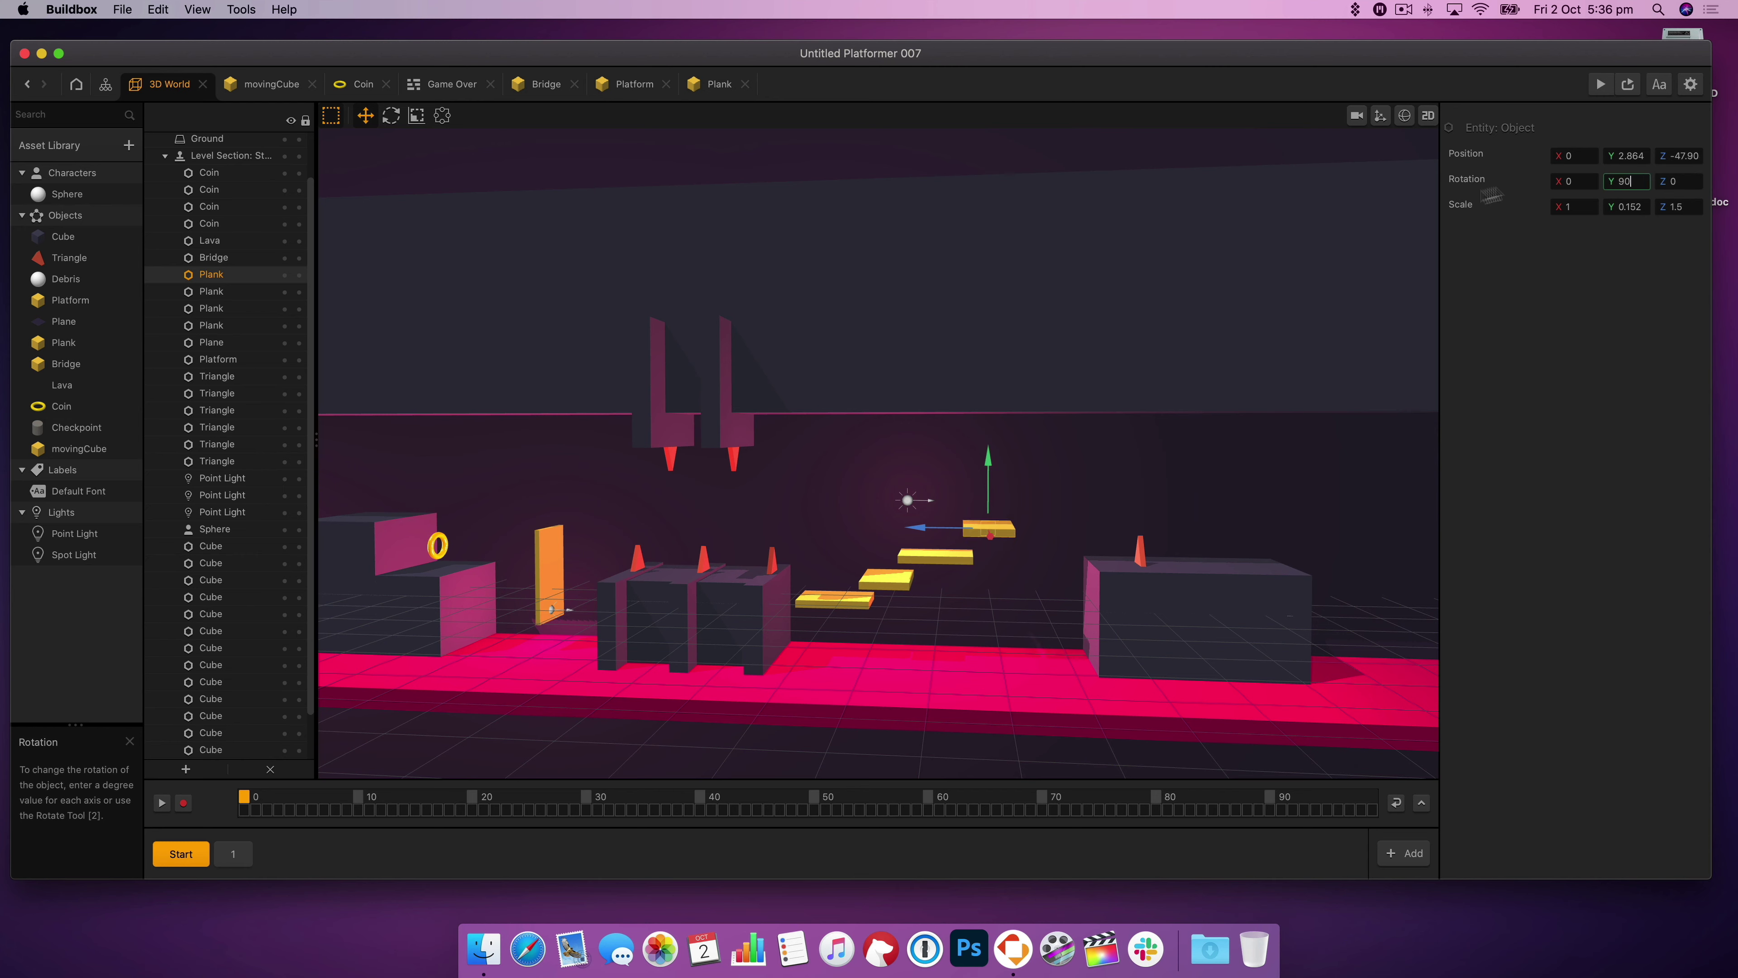
left_click_drag(988, 501, 989, 504)
- Hide and lock the two hanging spikes and play the level in the preview
left_click_drag(734, 466, 648, 430)
left_click(285, 427)
left_click(284, 444)
left_click(1609, 83)
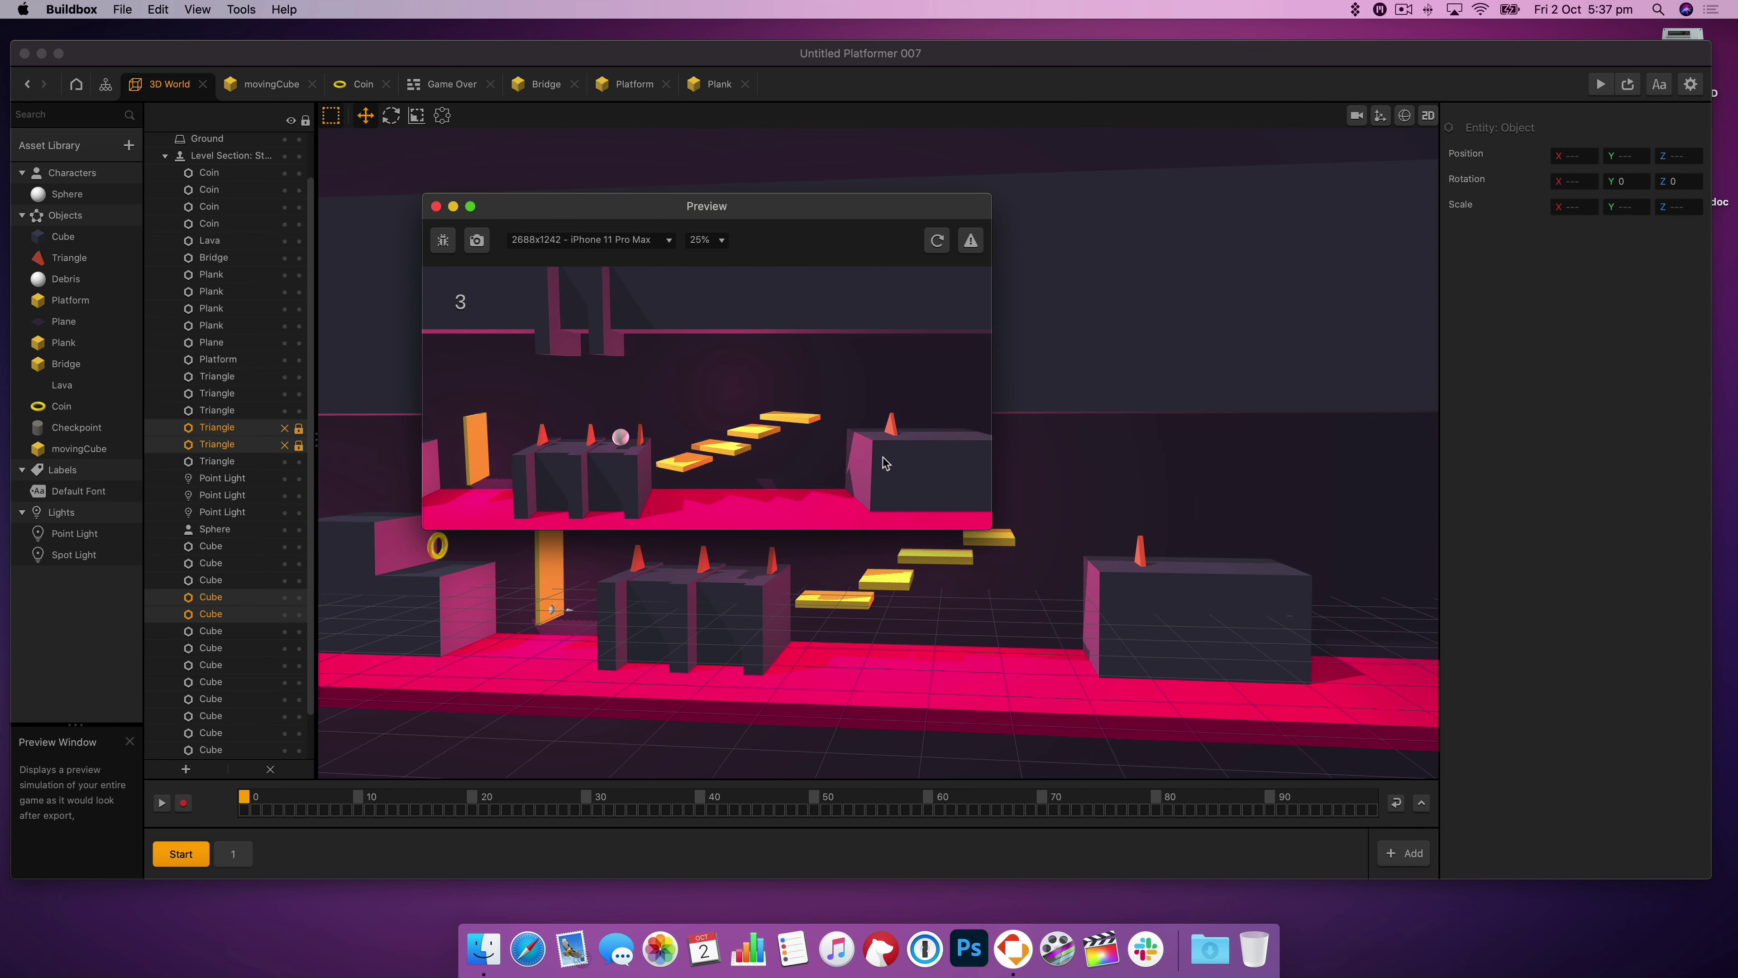
left_click(690, 367)
left_click(436, 206)
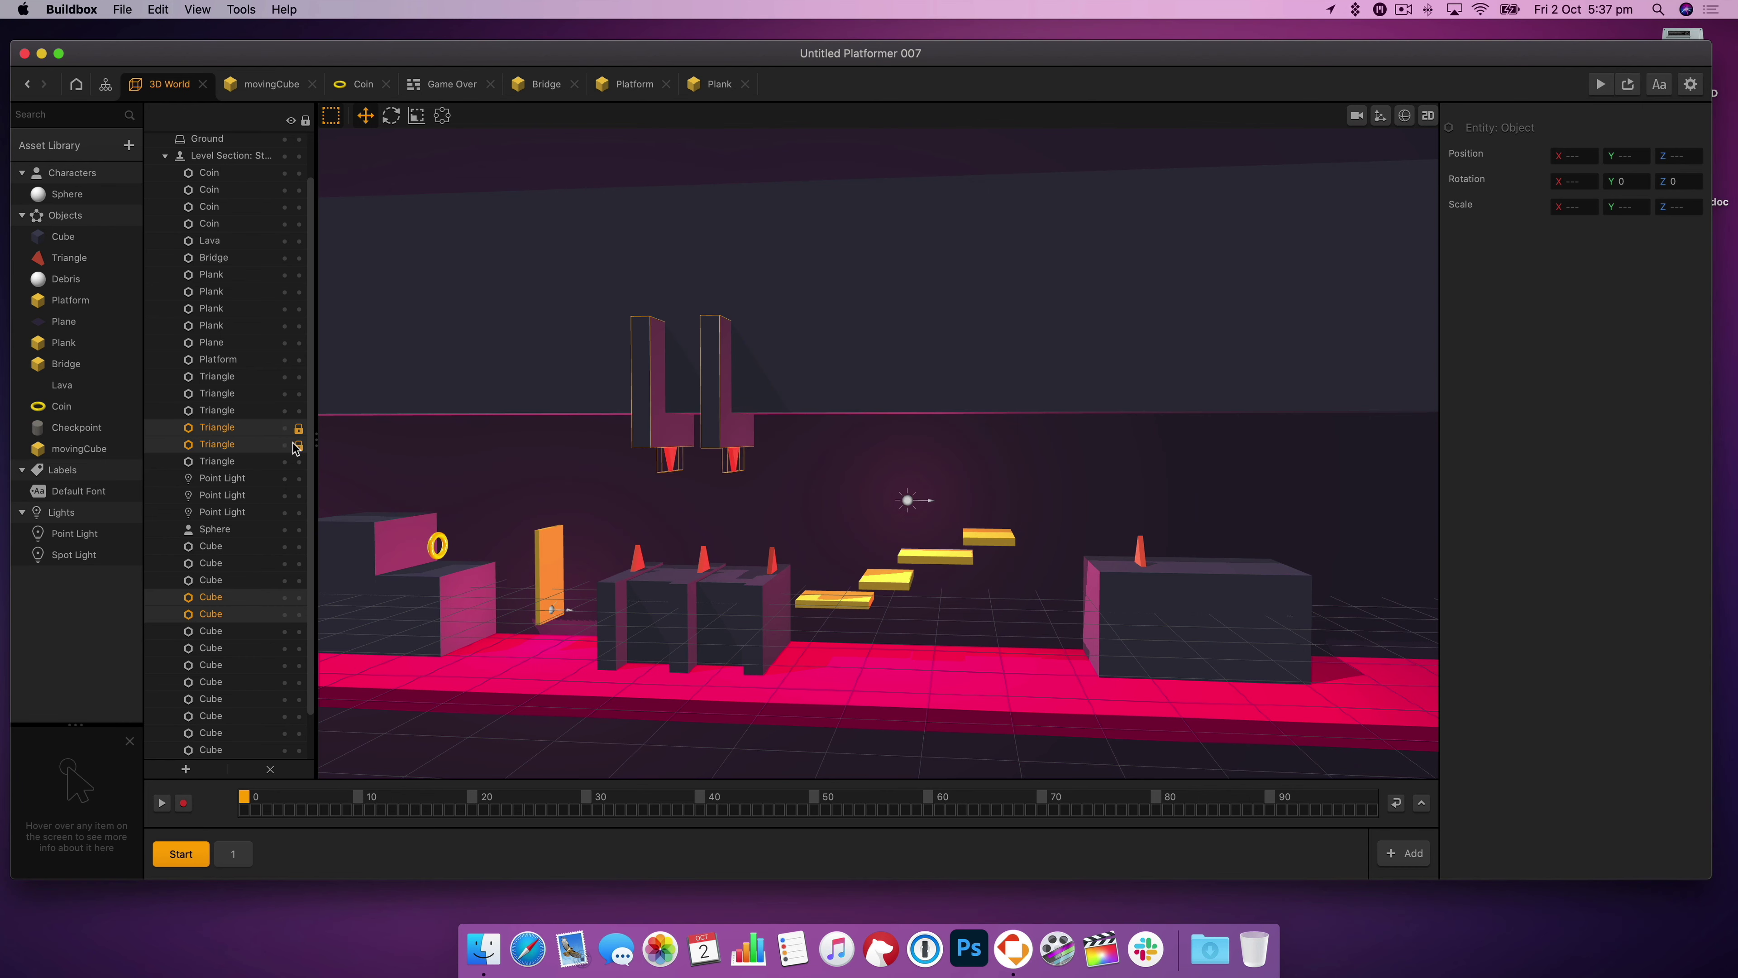
- Raise the two hanging cubes together with their spikes and test the jump in the preview
left_click(674, 438)
left_click(730, 434, "shift")
left_click(677, 458)
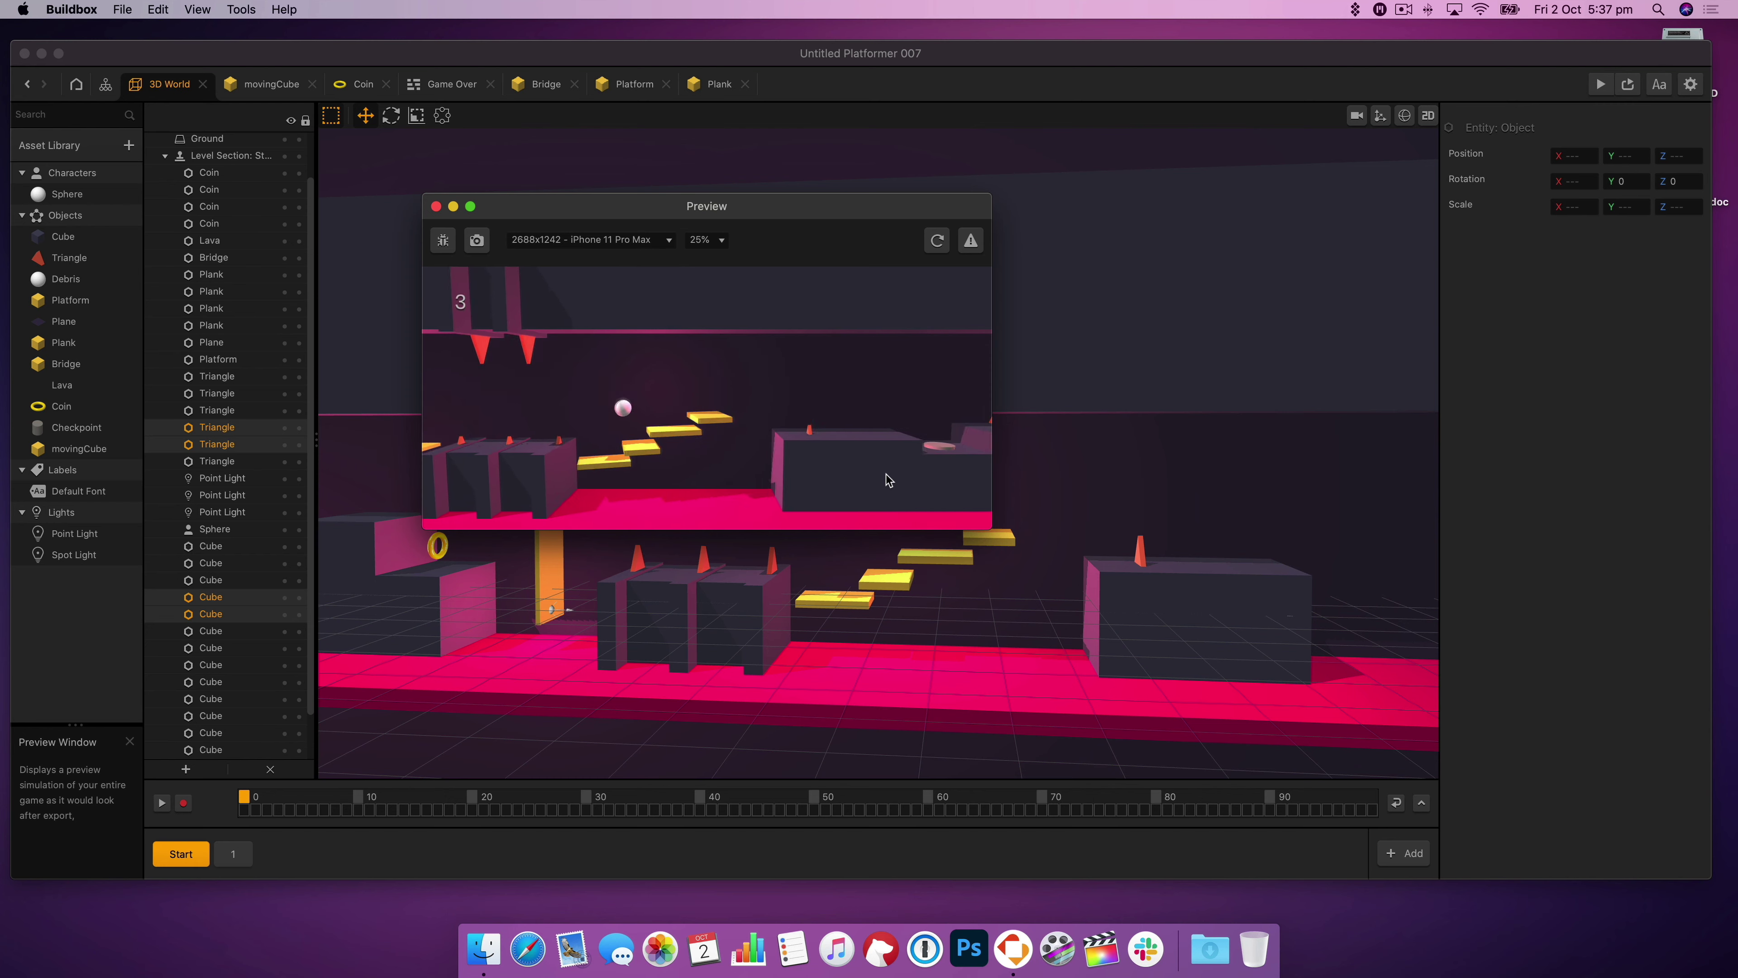
left_click(887, 479)
- Rearrange the planks into alternating low and high jumps, raising the second to about Y 1.617, and test them in the preview
left_click_drag(521, 206, 1079, 119)
left_click_drag(951, 553, 1061, 569)
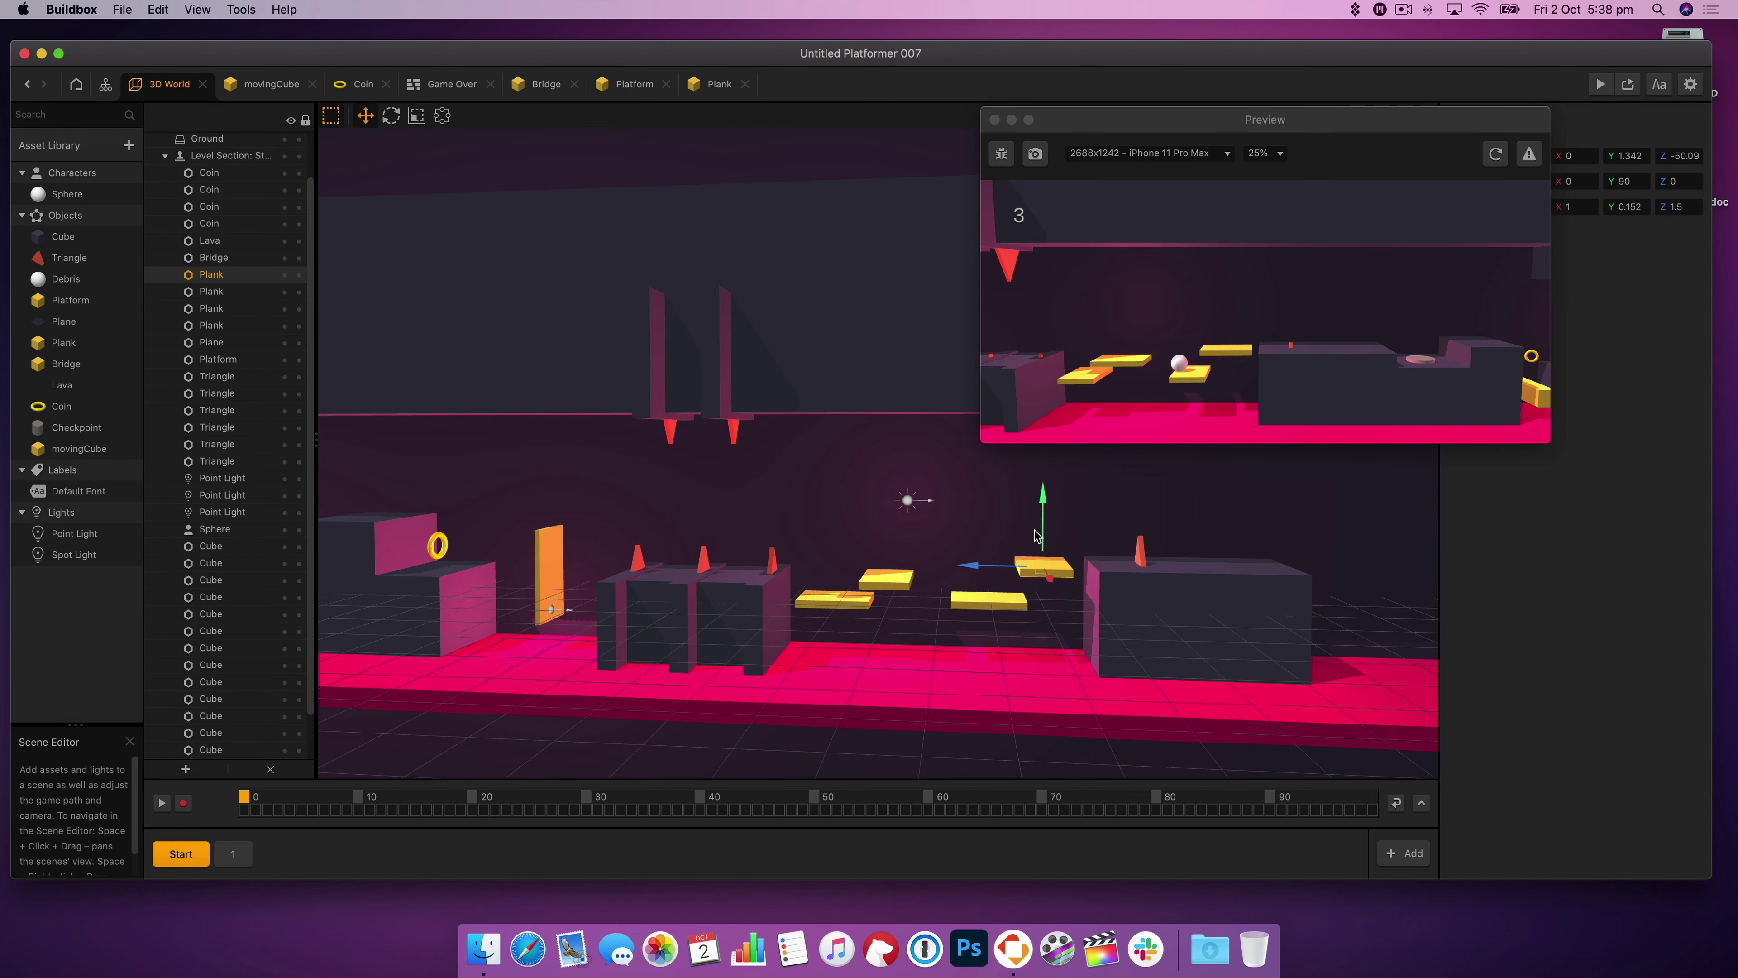
left_click(881, 584)
left_click_drag(881, 584, 883, 562)
left_click(1162, 388)
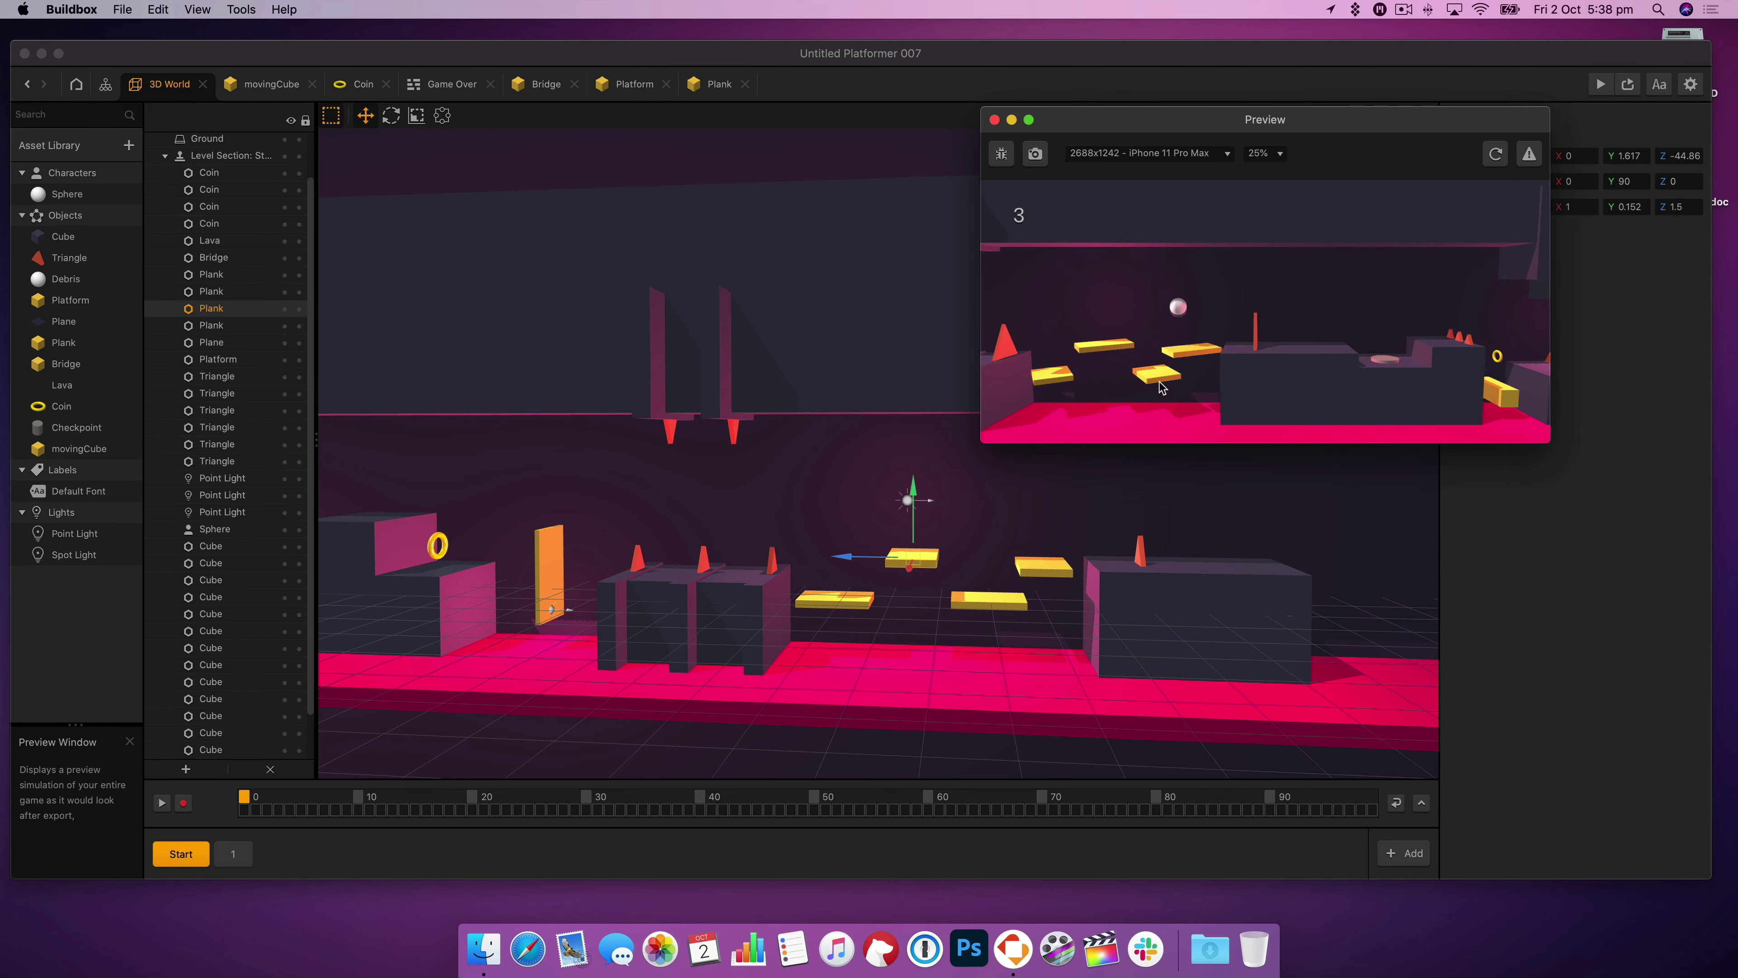
- Delete the fourth plank and the end block's spike, and place the last remaining plank at Y 0, about Z -49.19
left_click(995, 119)
left_click(1047, 570)
key("BackSpace")
left_click_drag(1006, 602, 1037, 601)
left_click(920, 563)
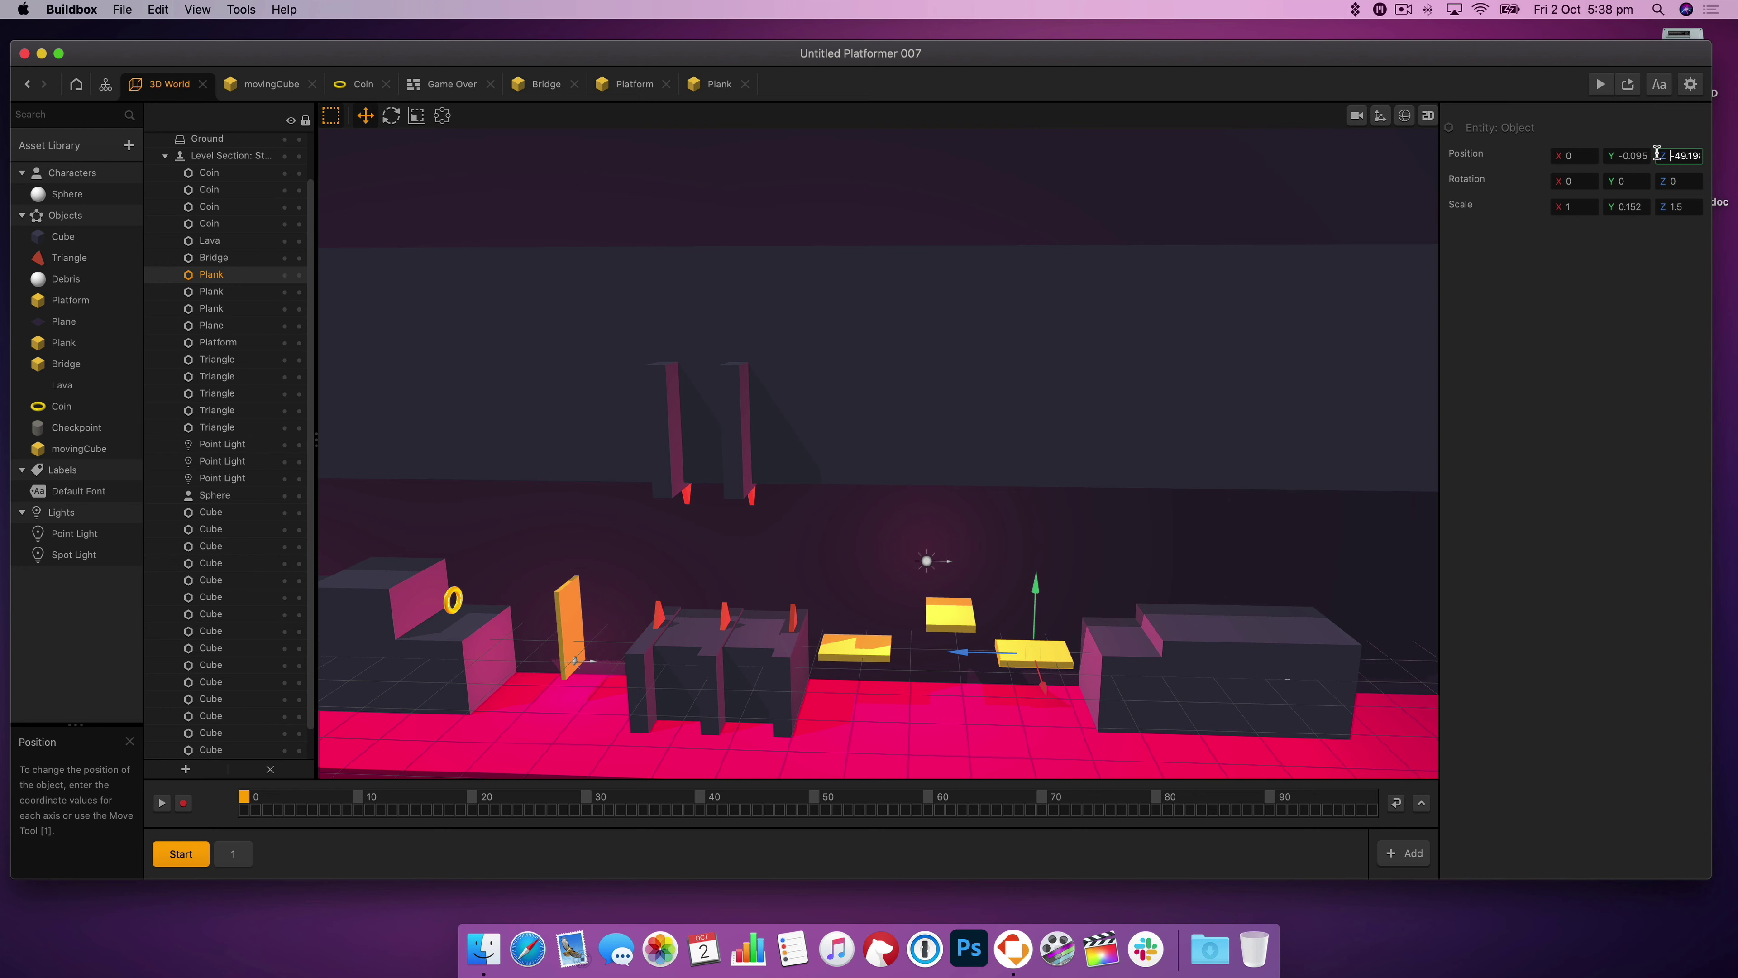
key("Return")
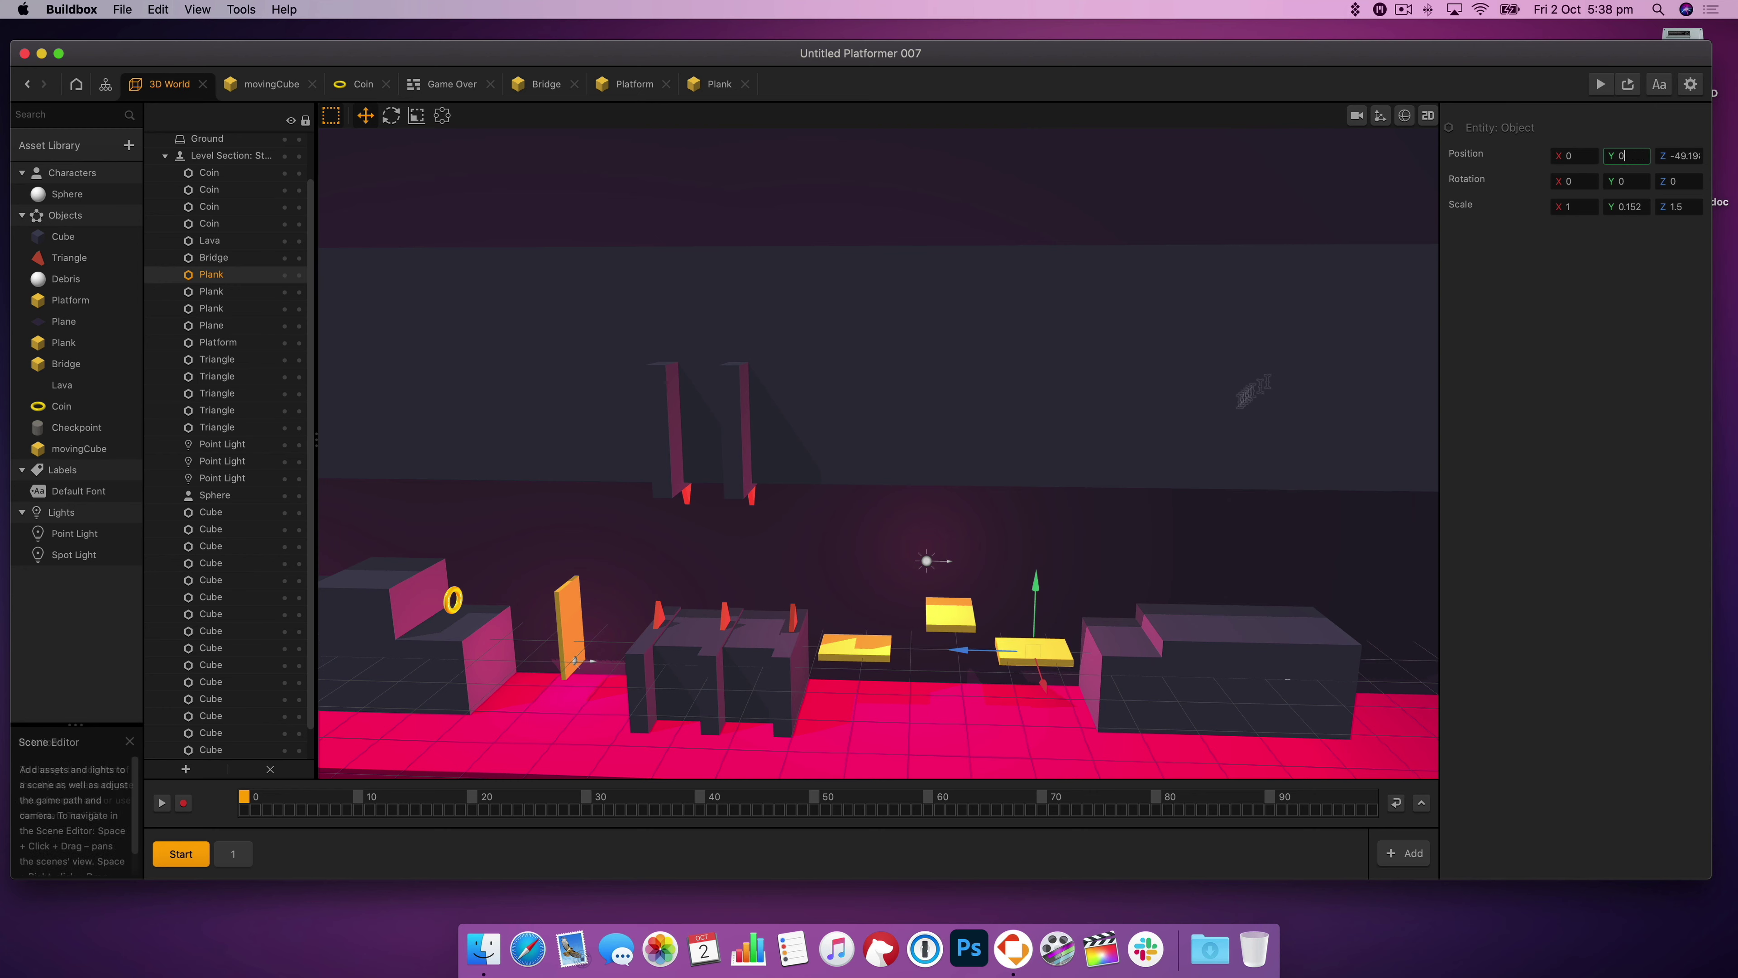
- Move the point light by the planks down below the raised middle plank, to about Y -1.254, Z -45.32
left_click_drag(947, 613, 925, 678)
left_click(926, 565)
right_click_drag(926, 685, 951, 640)
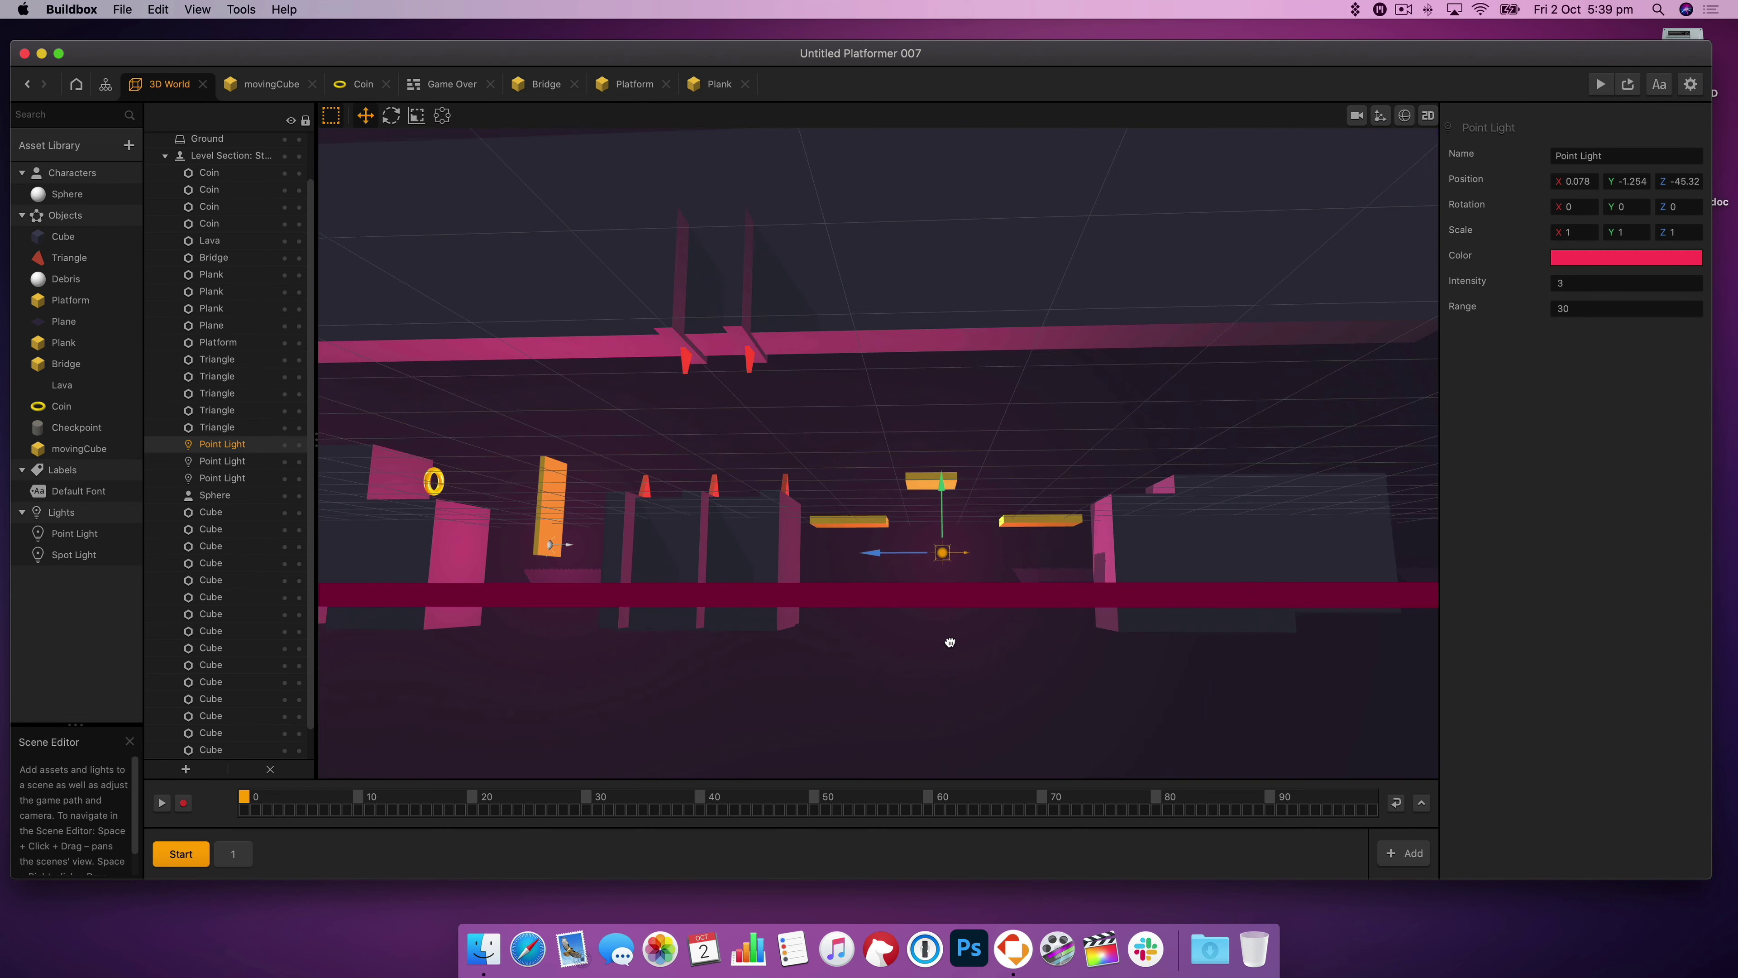
left_click(945, 527)
left_click(938, 481)
left_click(942, 551)
right_click_drag(938, 515, 972, 603)
left_click(1006, 677)
right_click_drag(1006, 677, 985, 602)
- Place the raised middle plank at about Z -45.67 and play the level in the preview
left_click(957, 550)
left_click(1599, 83)
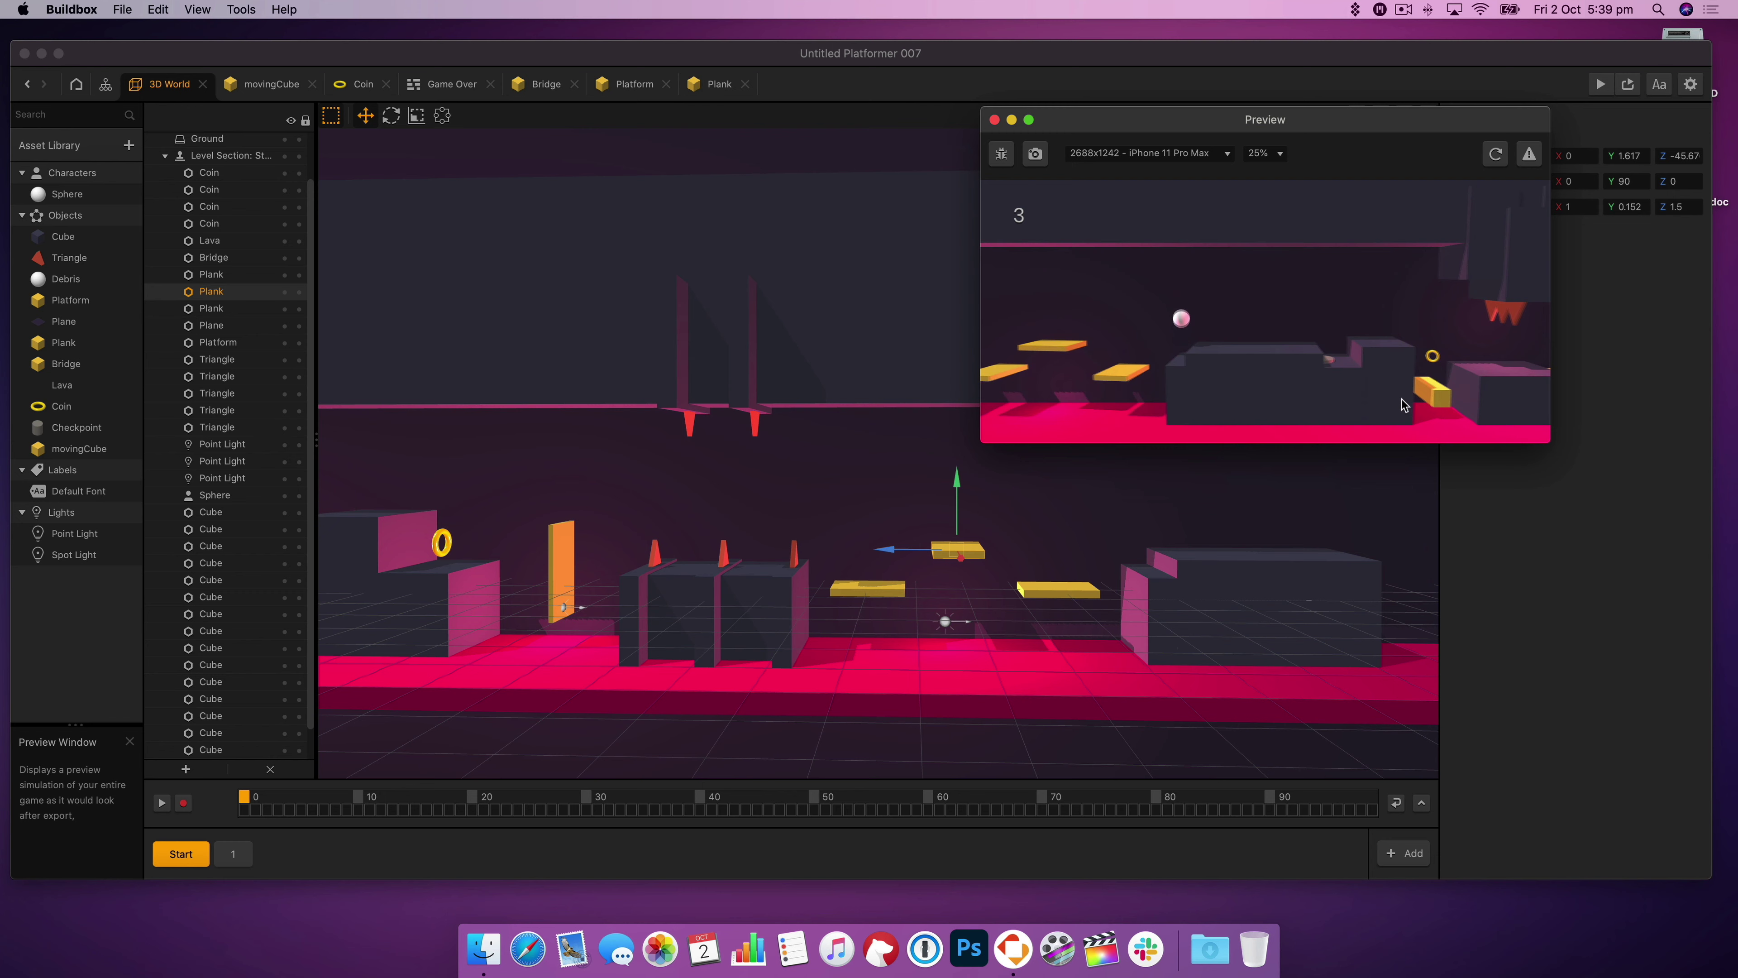
left_click(996, 118)
- Slide the end block's raised cube back and place a copy of the last spiked column within the end block
left_click(1253, 609)
left_click_drag(1196, 613, 1232, 613)
right_click_drag(770, 463, 760, 497)
left_click(824, 584)
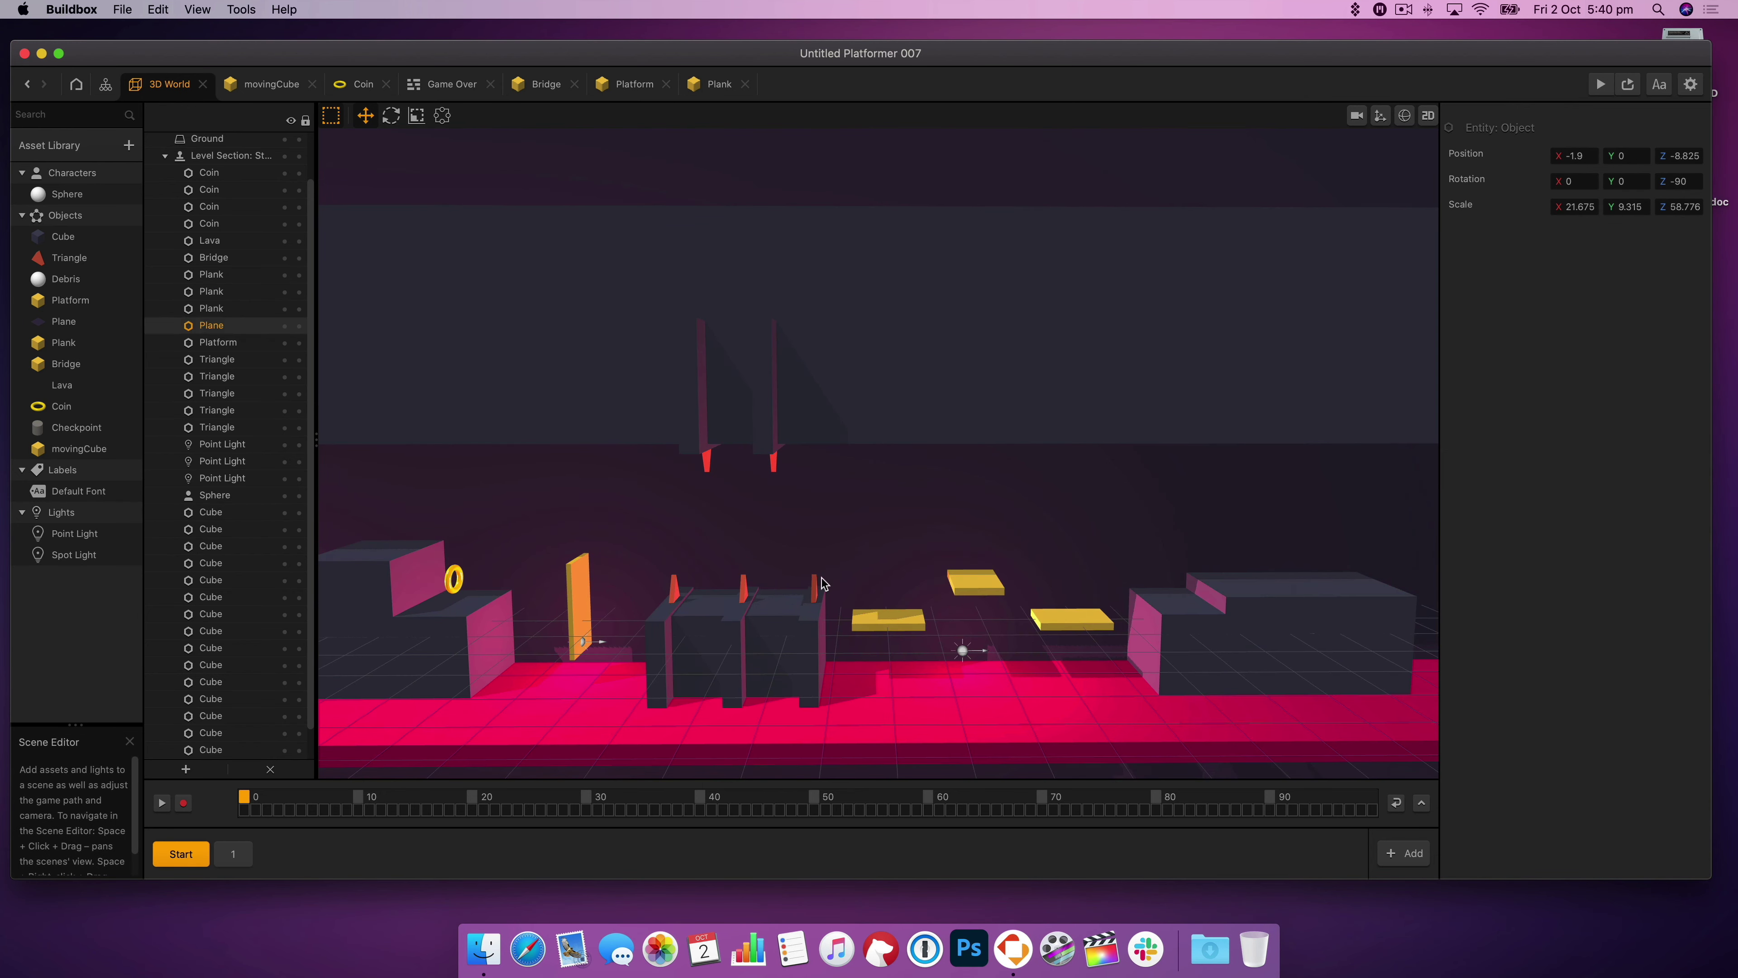
left_click(815, 613)
left_click(814, 588)
left_click(810, 644, "shift")
key("super+d")
left_click_drag(812, 649, 1163, 594)
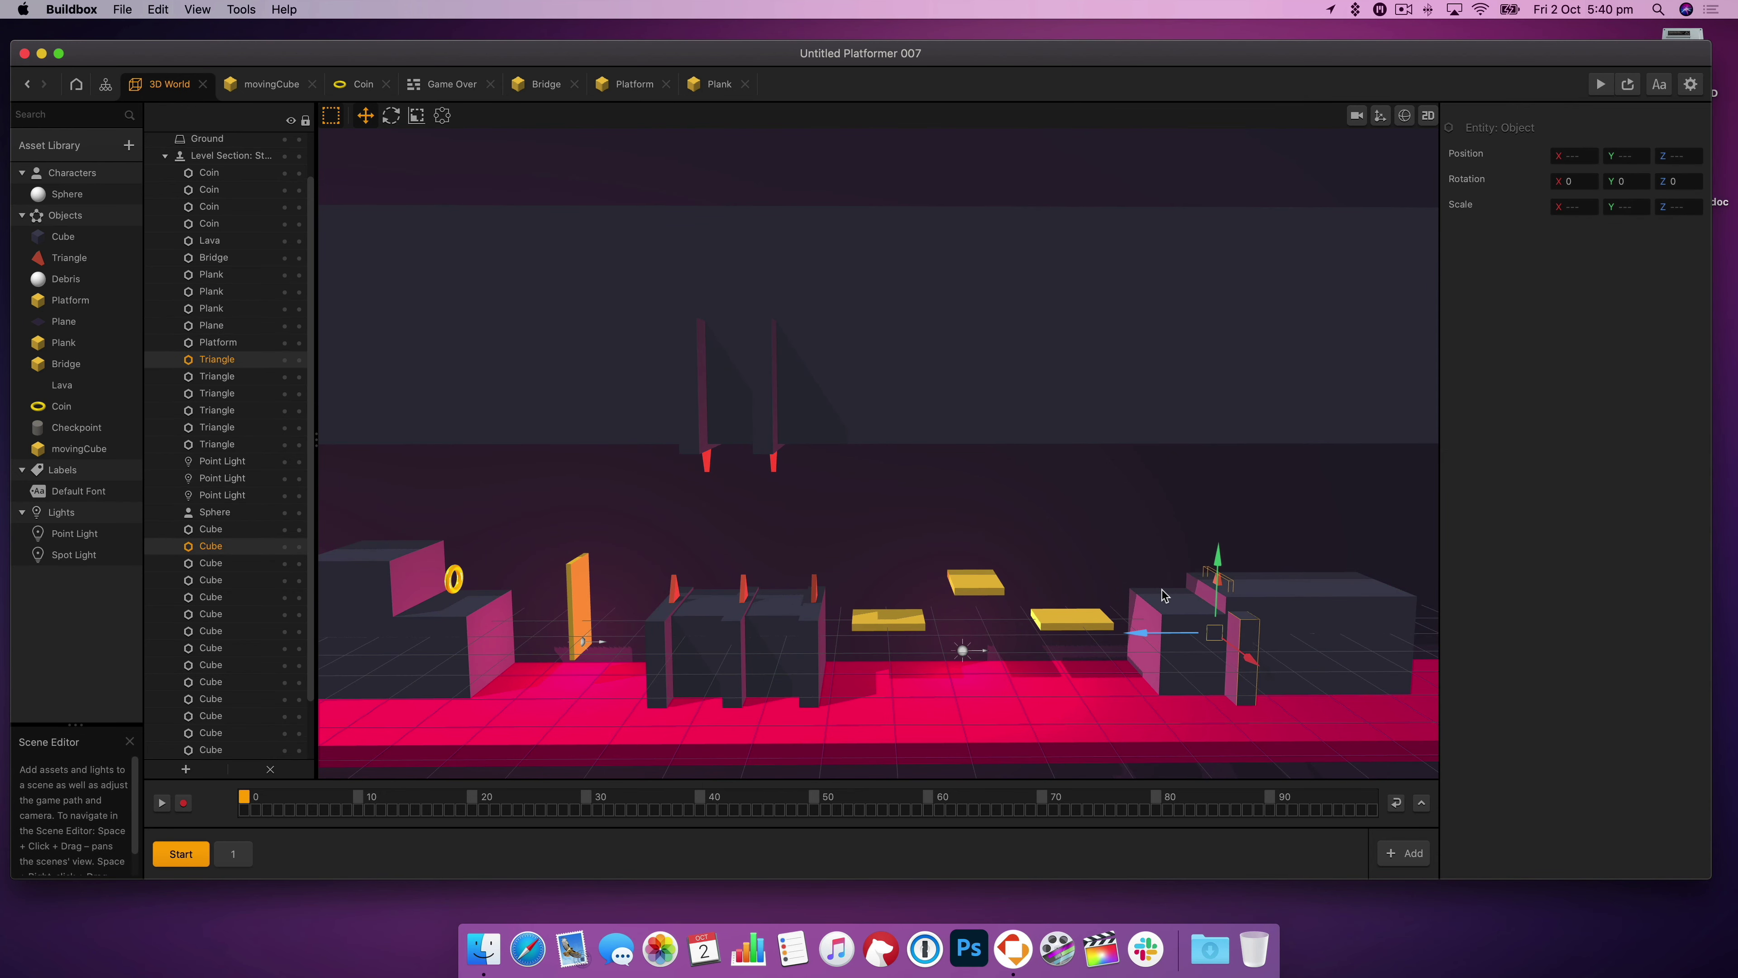
- Delete the copied spiked column and the rear cube, and rebuild the raised rear cube from a copy of the end block
left_click(1348, 623)
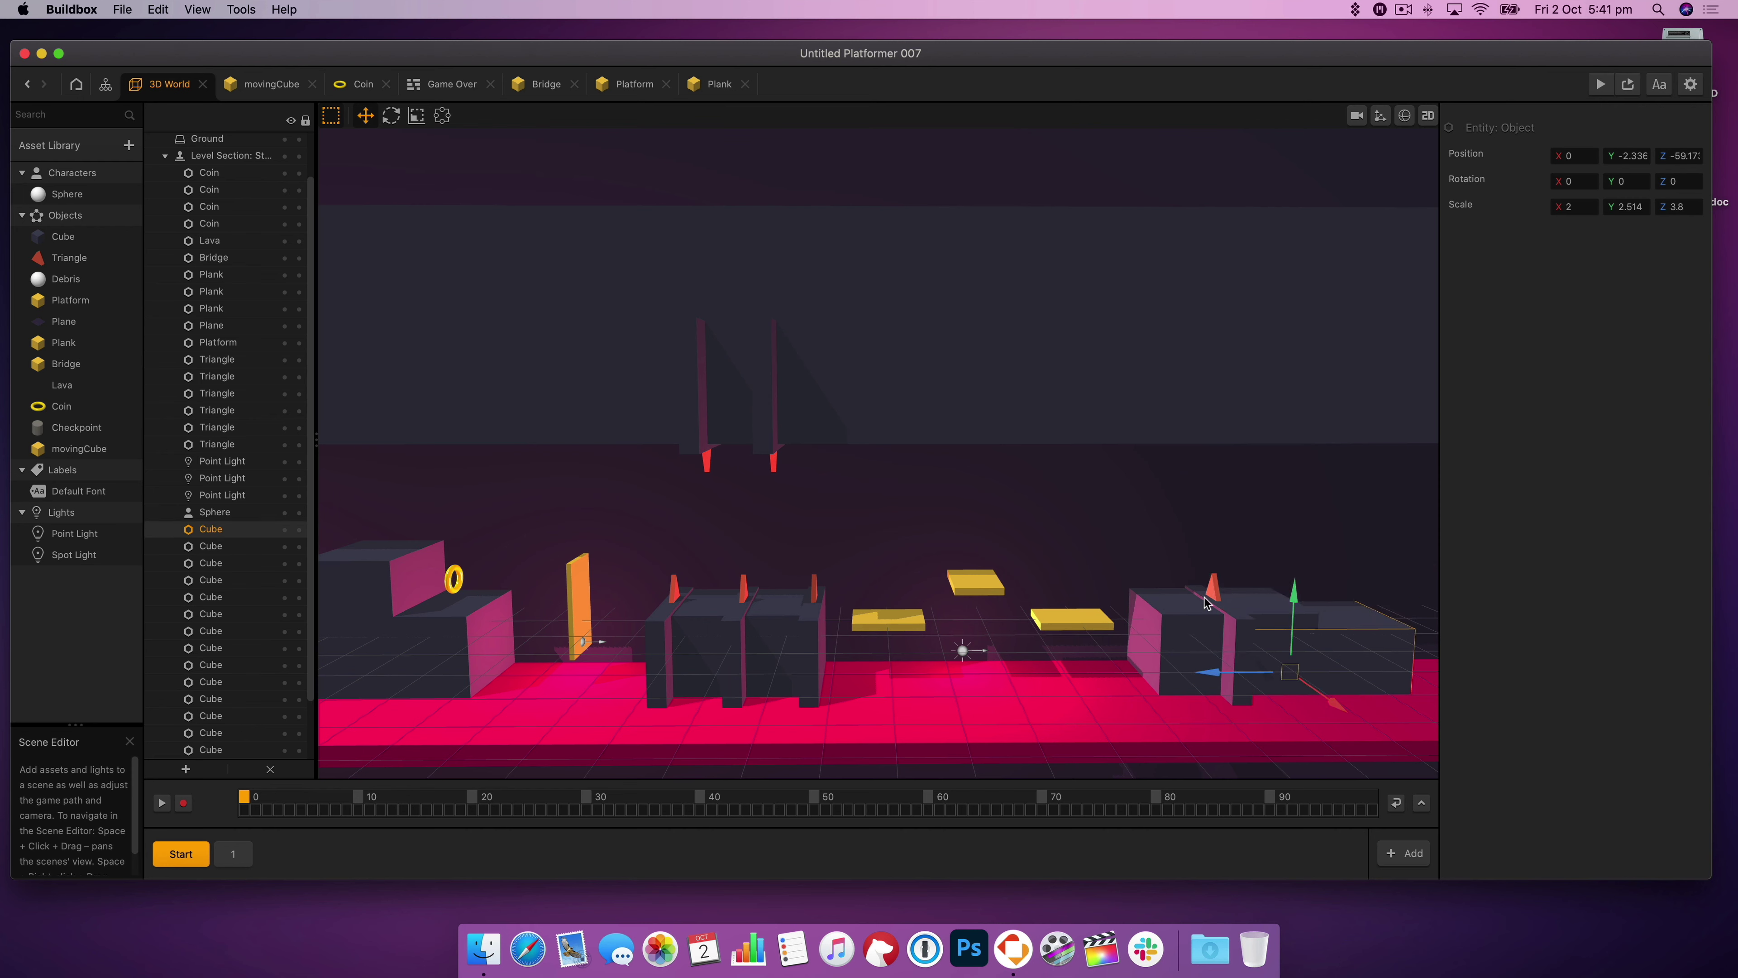
key("BackSpace")
left_click(1239, 631)
key("BackSpace")
left_click(1213, 589)
key("BackSpace")
left_click(1251, 621)
left_click_drag(1219, 603, 1248, 629, "alt")
- Place two copies of the coin between the three floor spikes at Y 1.8, about Z -34.7 and Z -37.55
left_click(454, 579)
left_click_drag(418, 578, 676, 578, "alt")
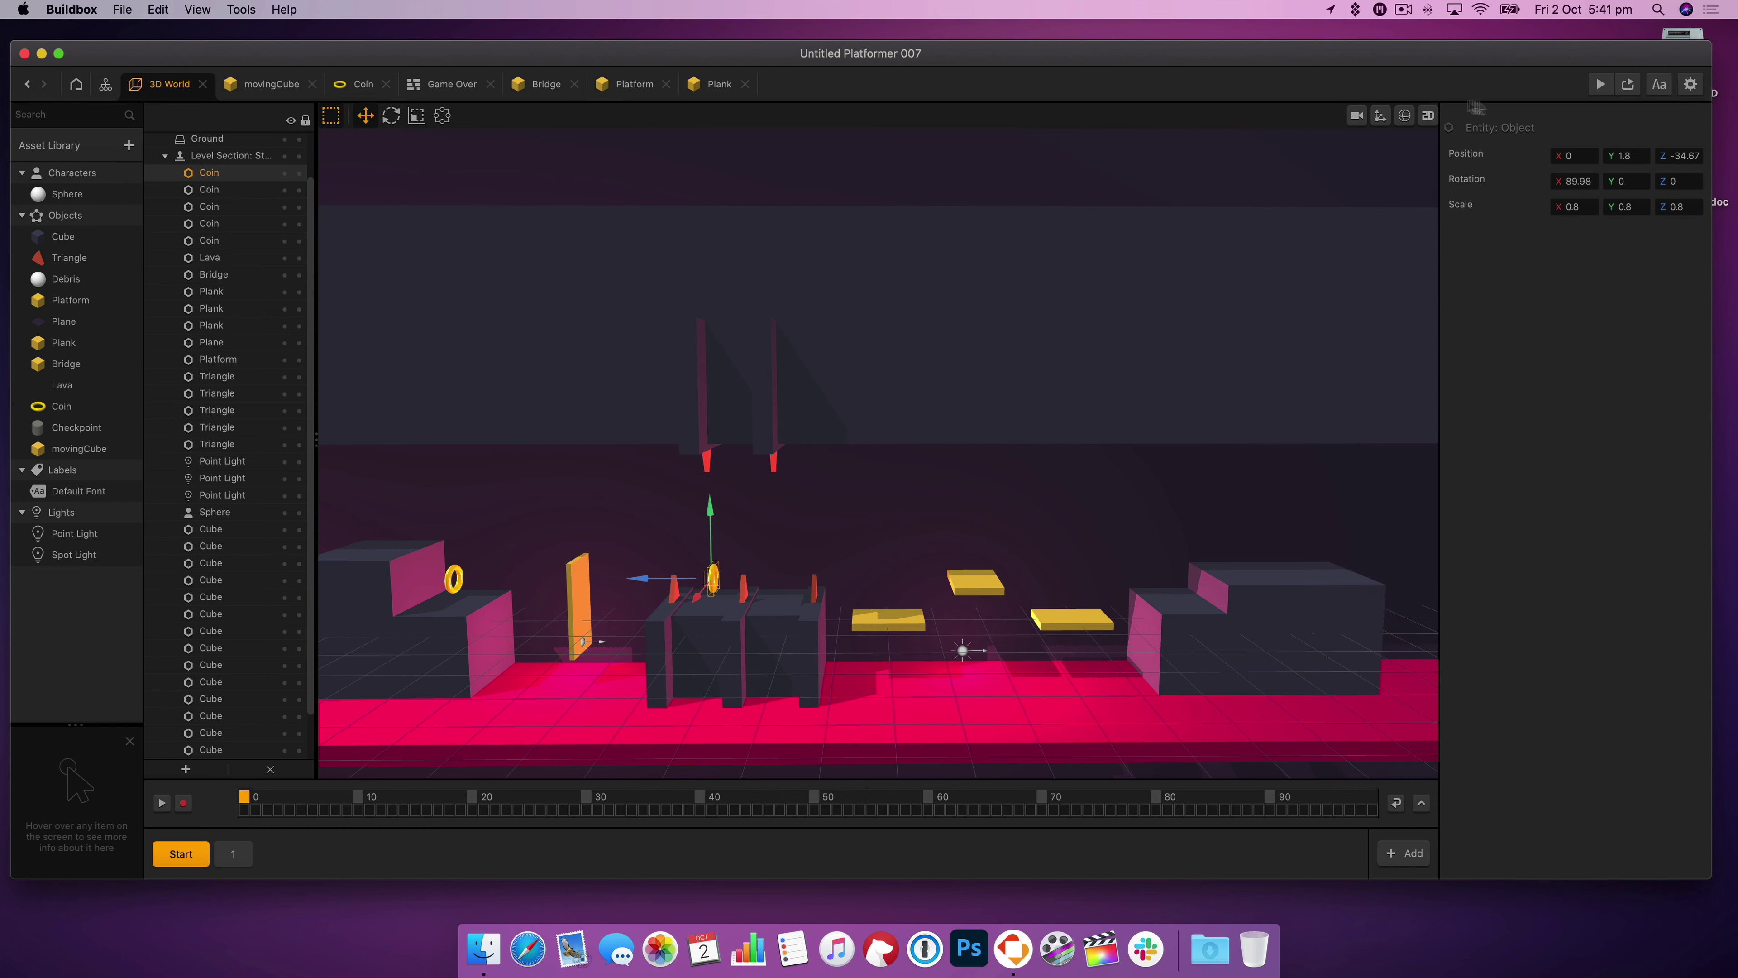
key("super+d")
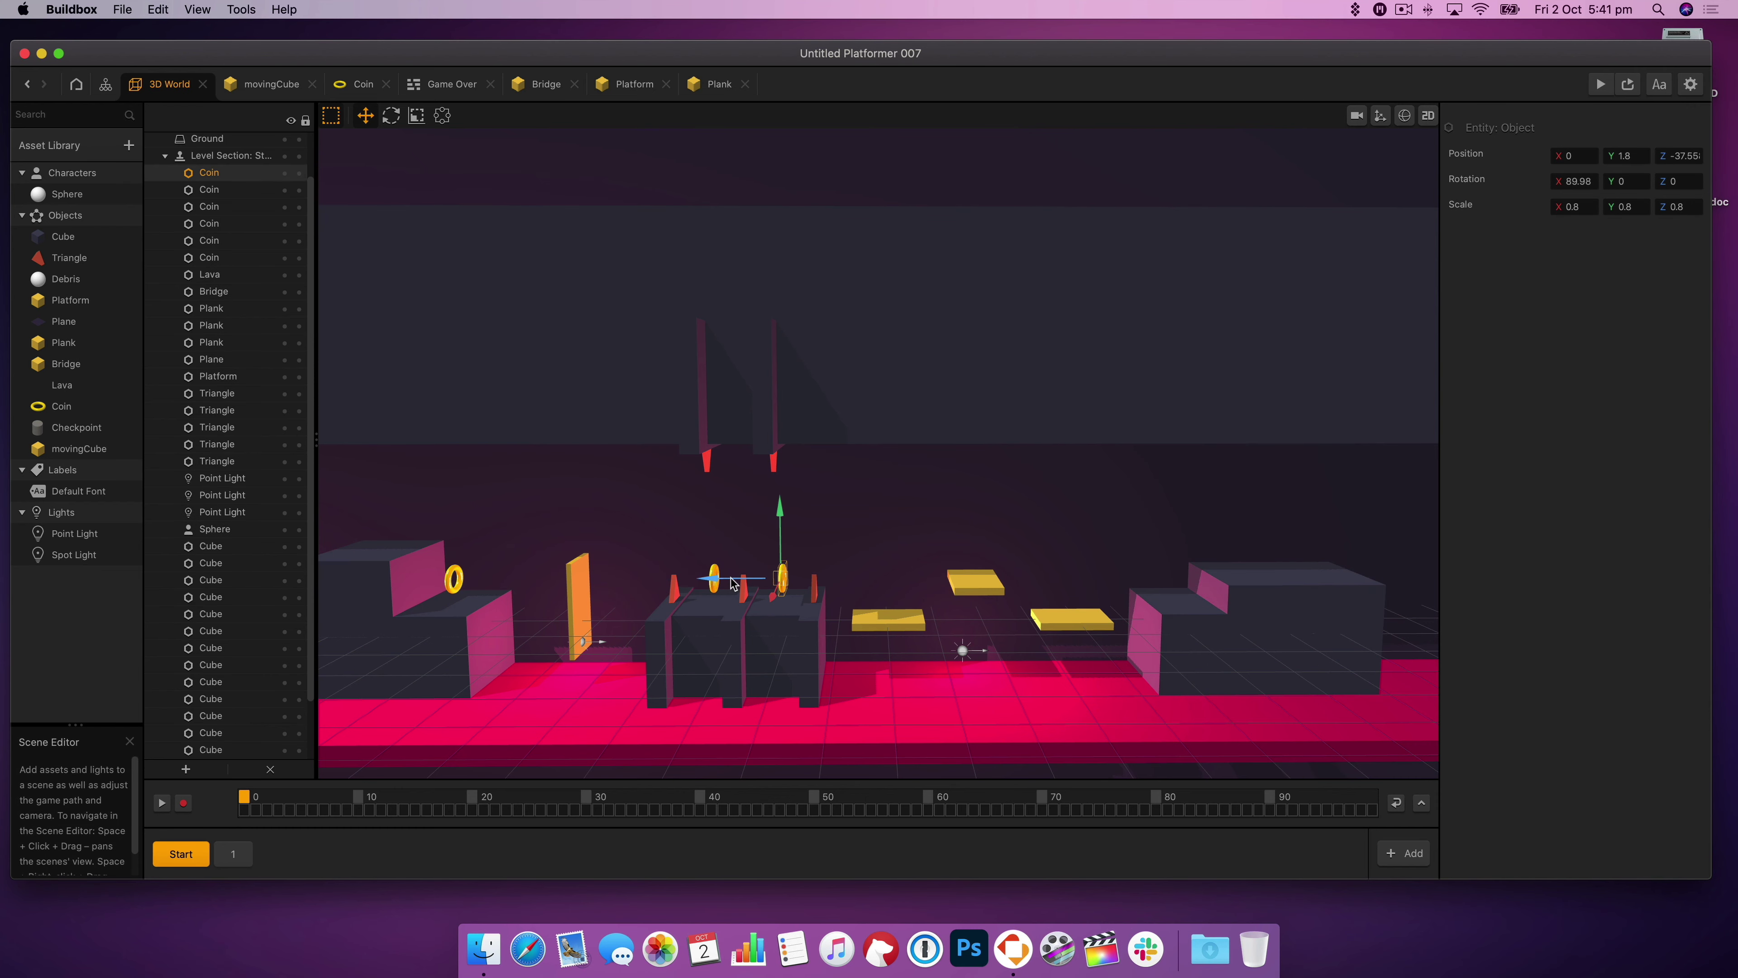
right_click_drag(731, 577, 731, 558)
left_click(734, 521)
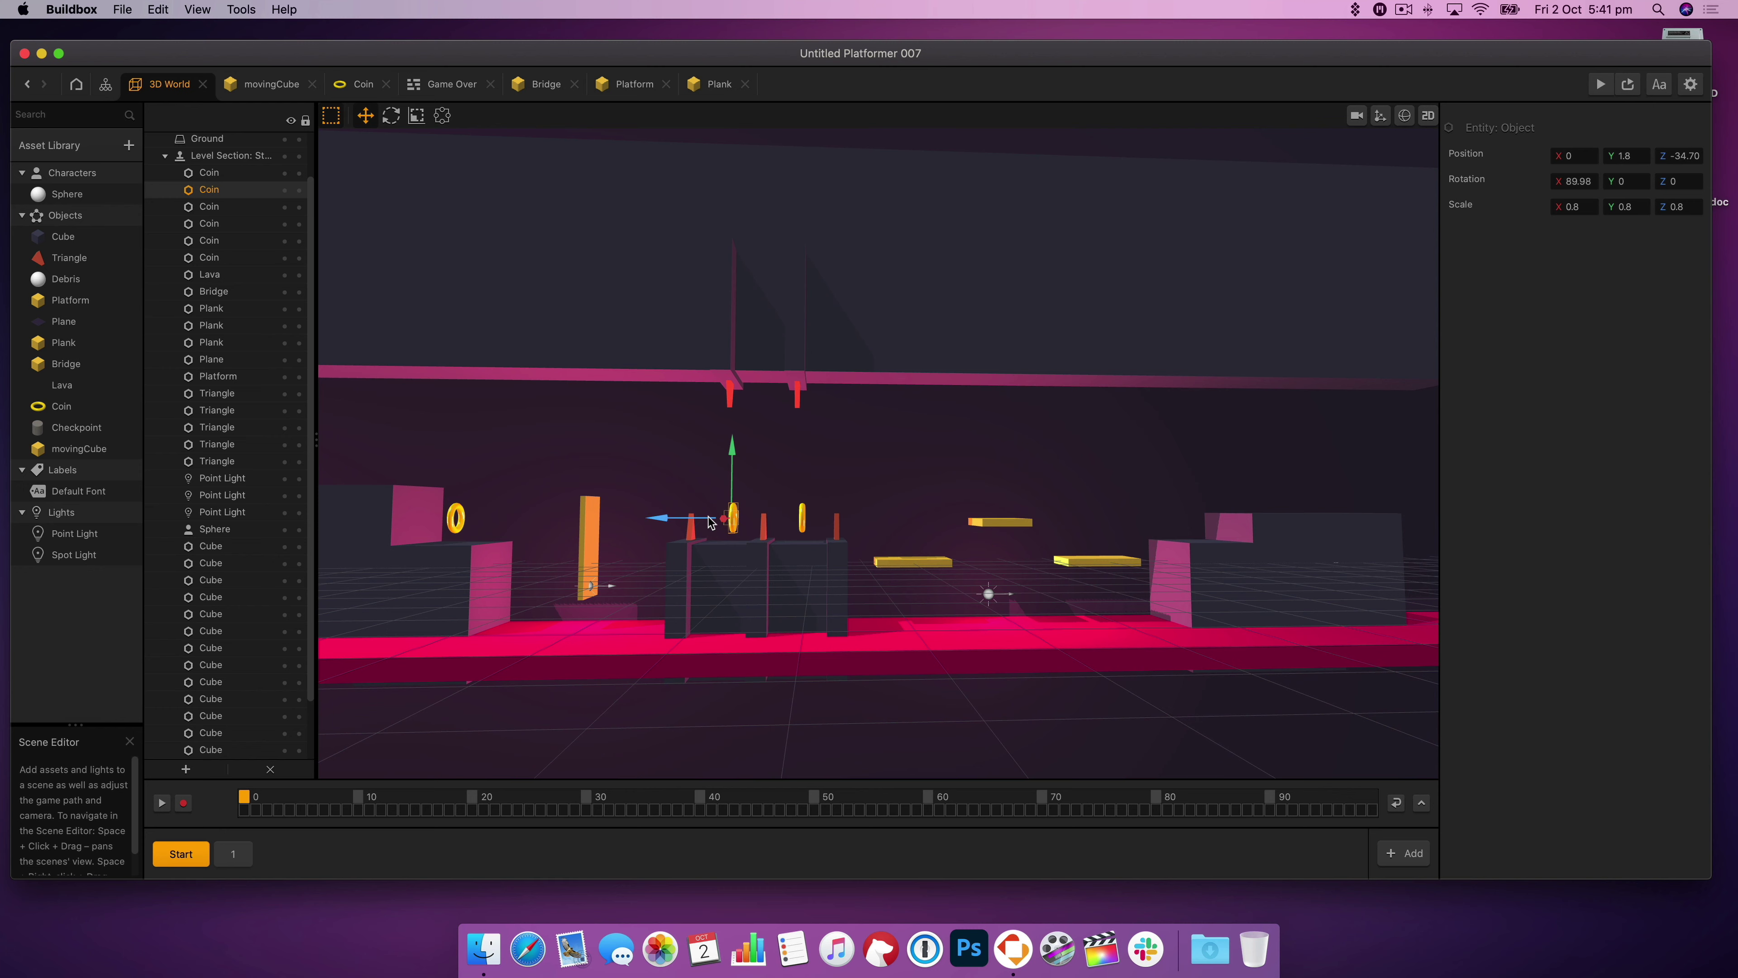
left_click(801, 524)
- Add coins above the raised plank and on the end block's front ledge, and play the level in an enlarged preview
right_click_drag(969, 539, 970, 592)
left_click_drag(967, 597, 968, 569)
right_click_drag(1036, 623, 1036, 598)
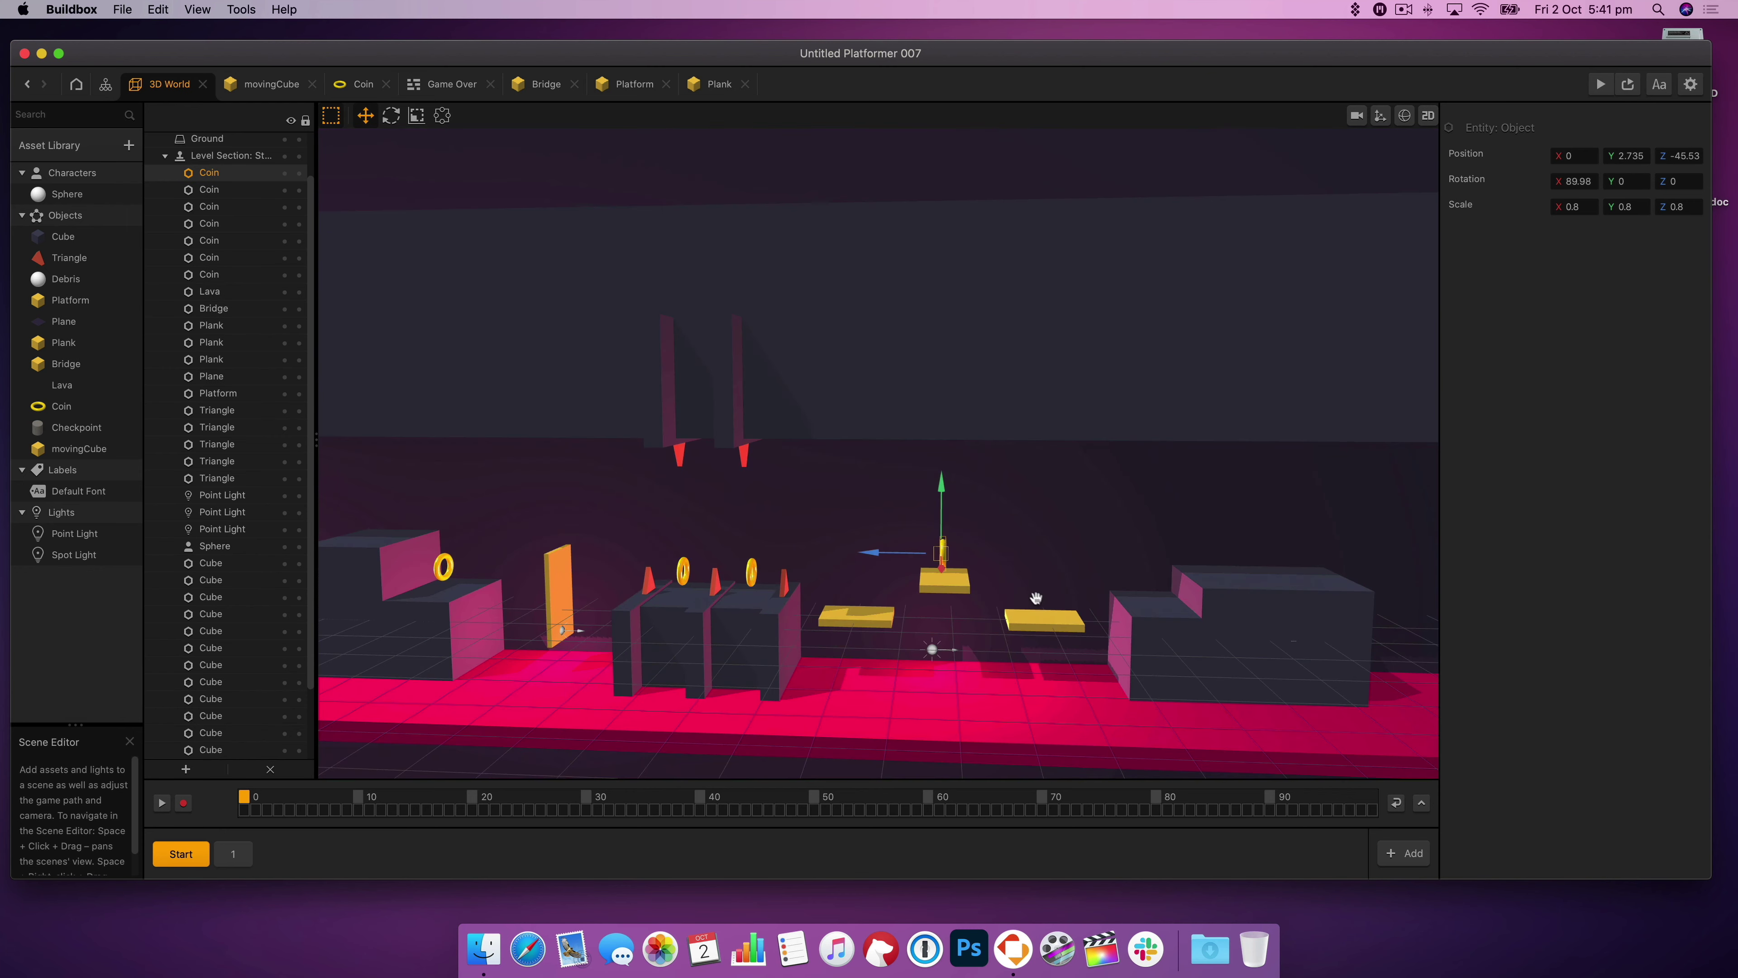
left_click_drag(1155, 550, 1155, 559)
mouse_move(1155, 559)
right_mouse_down()
mouse_move(1039, 539)
mouse_move(1160, 541)
right_mouse_up()
left_click(1600, 84)
left_click_drag(982, 441, 782, 575)
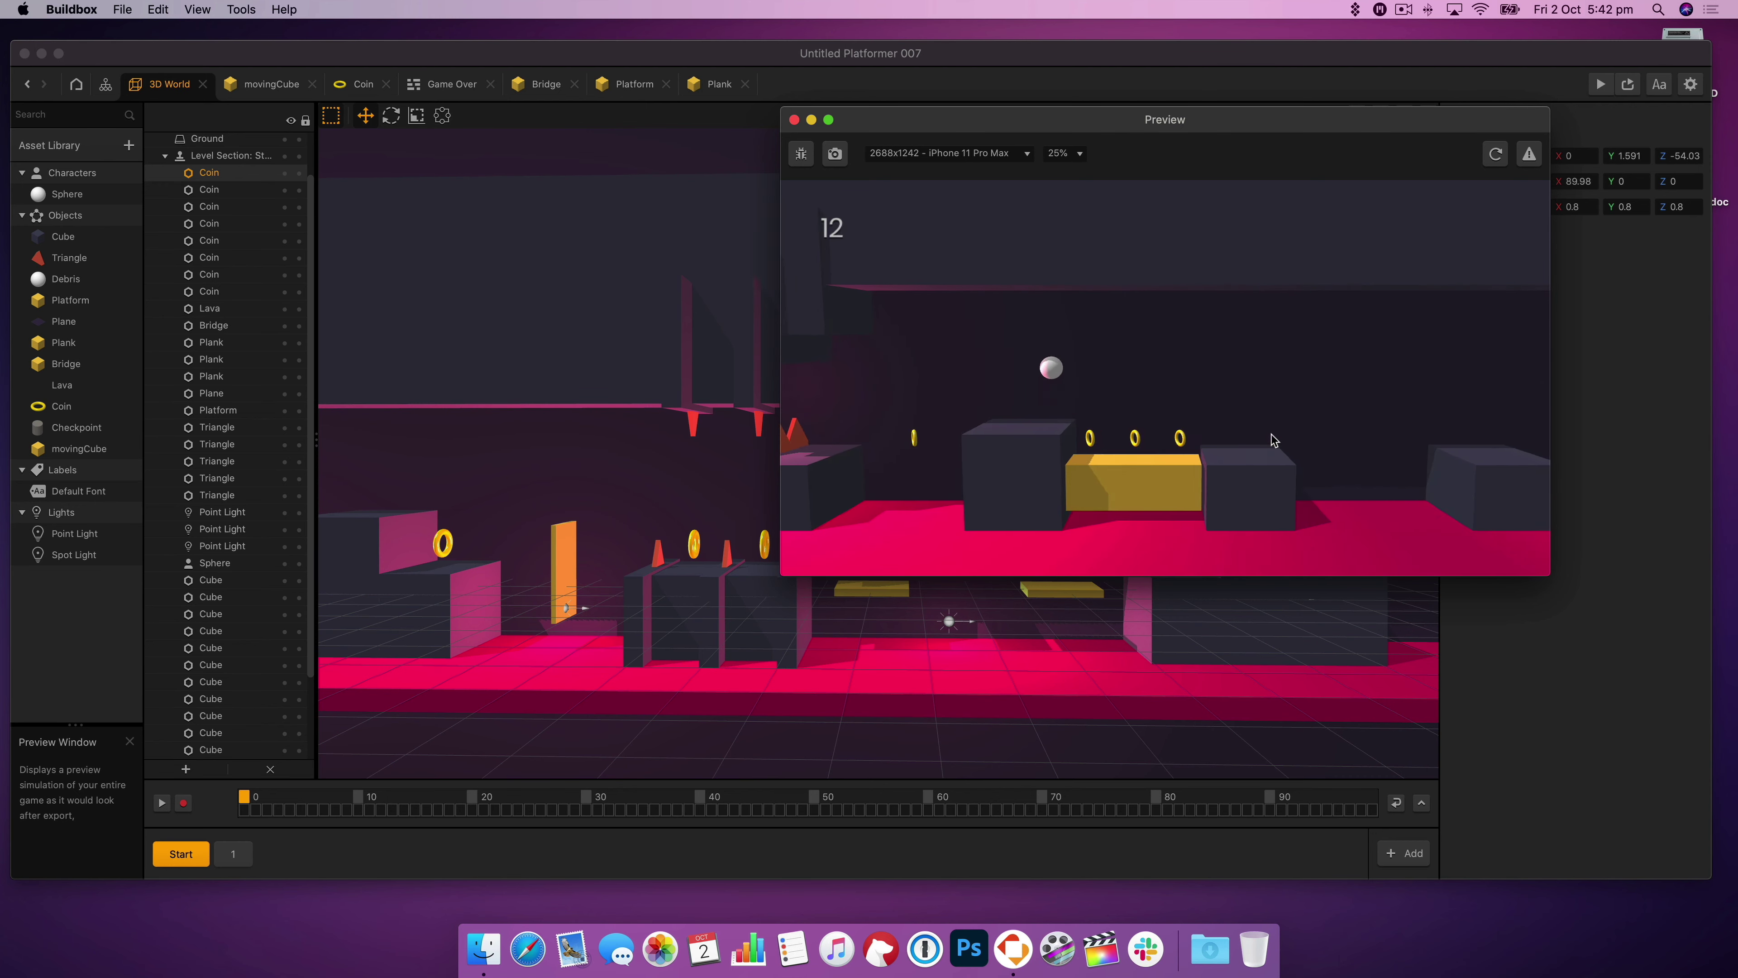
- Select the level section's End marker and adjust its position beyond the end block
left_click(1280, 609)
scroll(227, 744, "down", 3)
left_click(229, 746)
left_click_drag(1383, 615, 1062, 636)
left_click_drag(934, 613, 1001, 616)
right_click_drag(1039, 620, 709, 633)
- Raise the coin above the middle plank to about Y 3.097 and play the level with the preview at 50% zoom
left_click(718, 521)
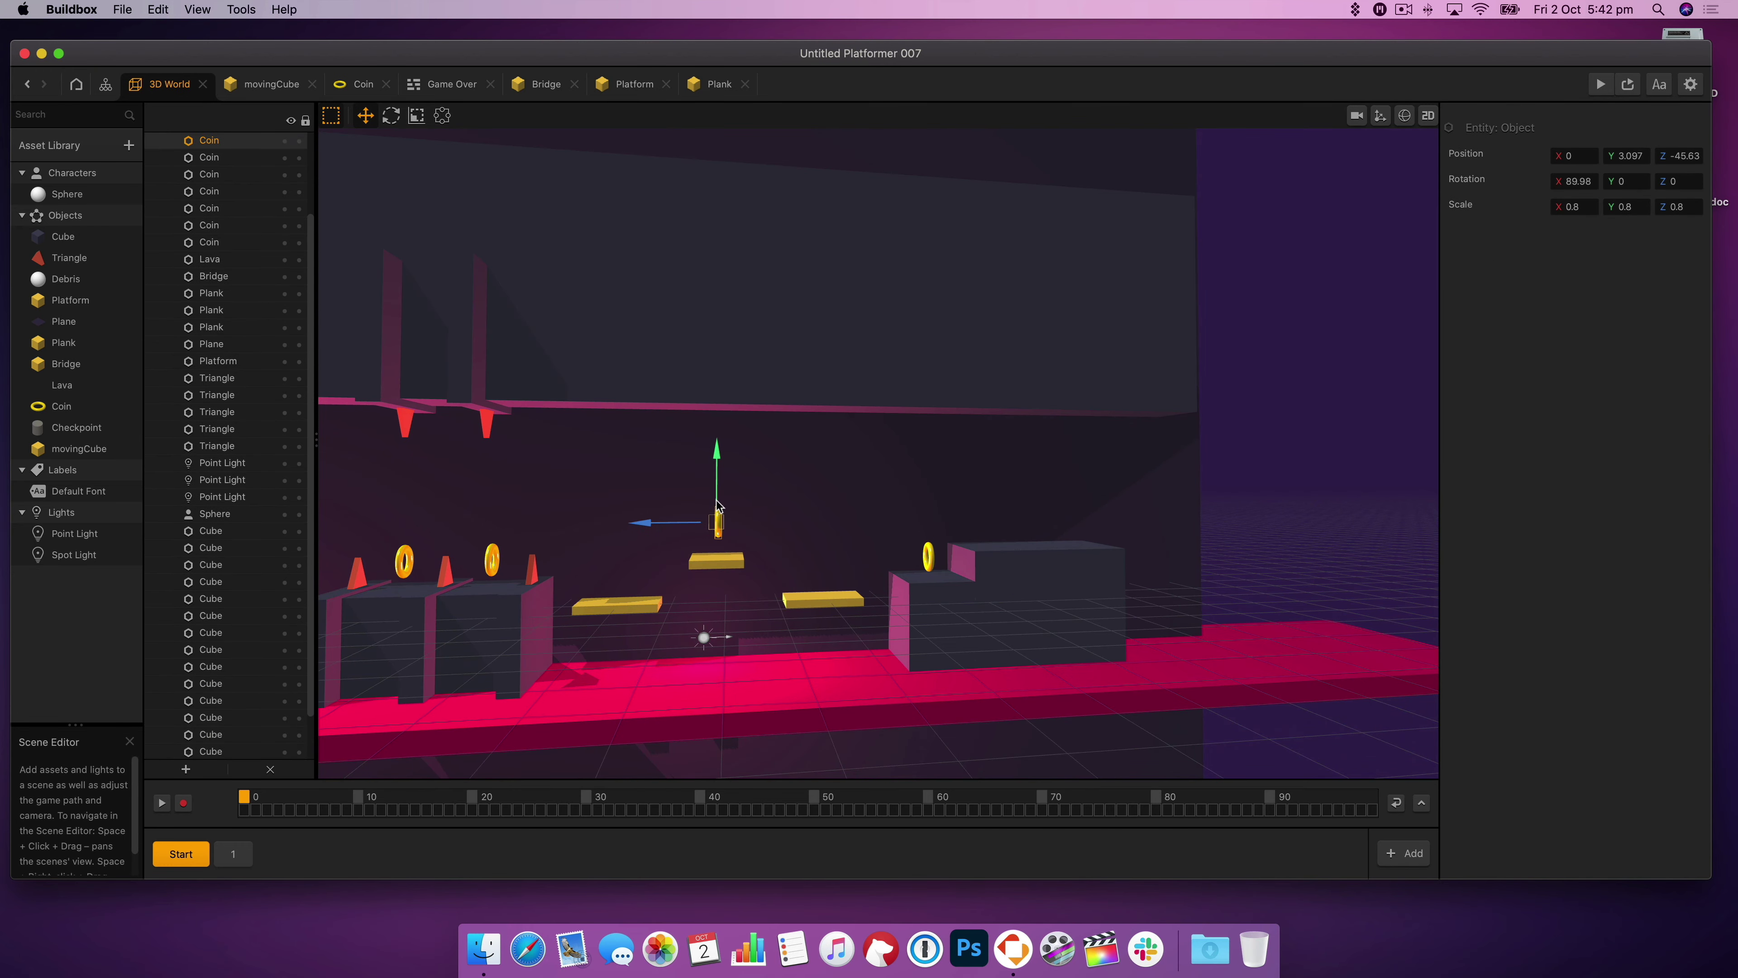
right_click_drag(935, 559, 740, 592)
key("super+p")
left_click(1065, 153)
left_click(1062, 192)
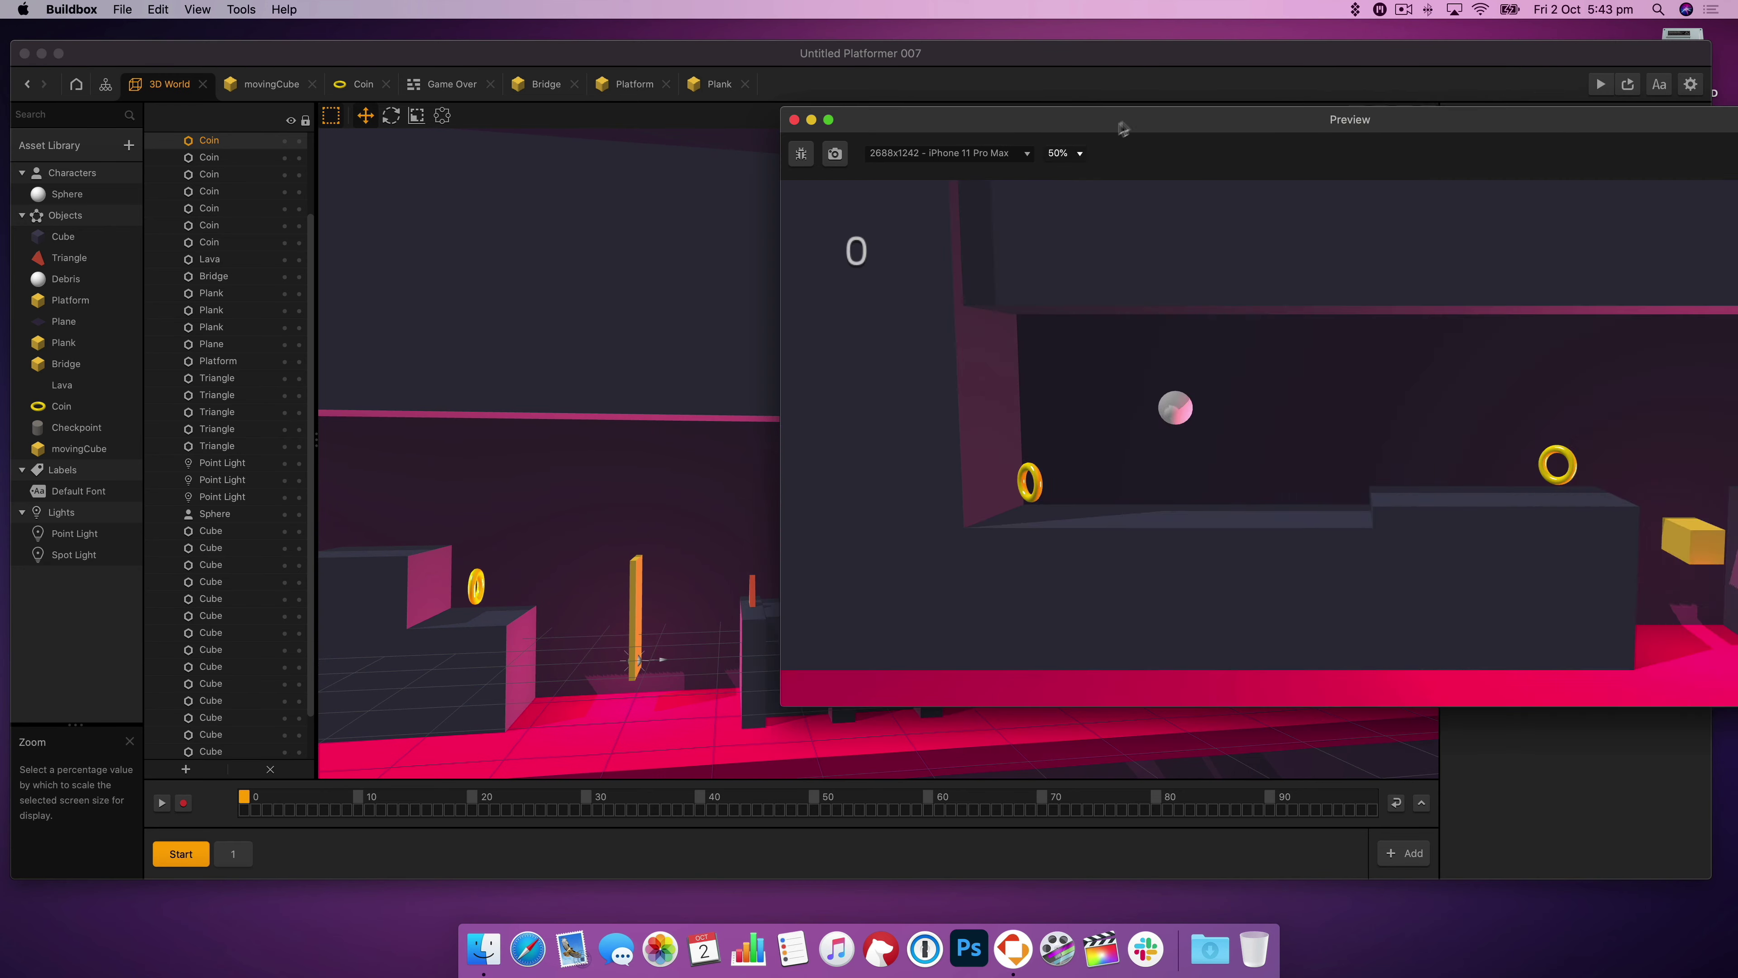
left_click_drag(1123, 128, 688, 112)
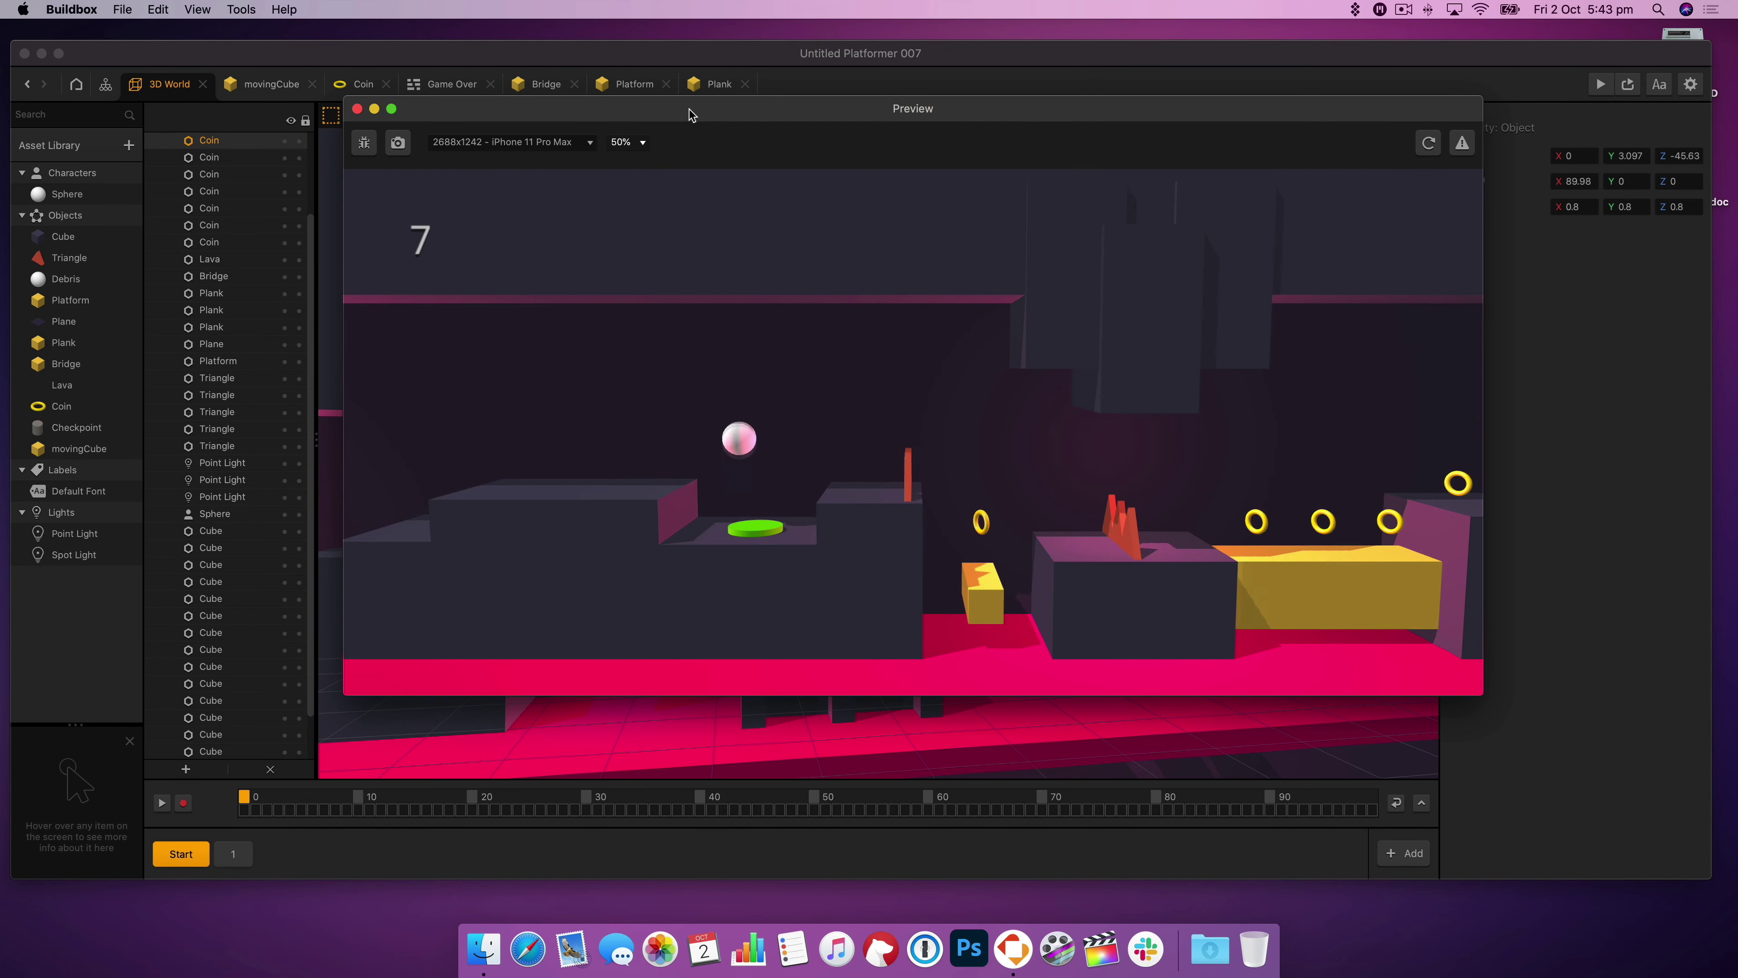
left_click(357, 108)
- Play the level again in the preview with the debug display enabled
mouse_move(622, 638)
middle_mouse_down()
mouse_move(659, 627)
mouse_move(611, 637)
middle_mouse_up()
left_click(821, 640)
left_click(1601, 84)
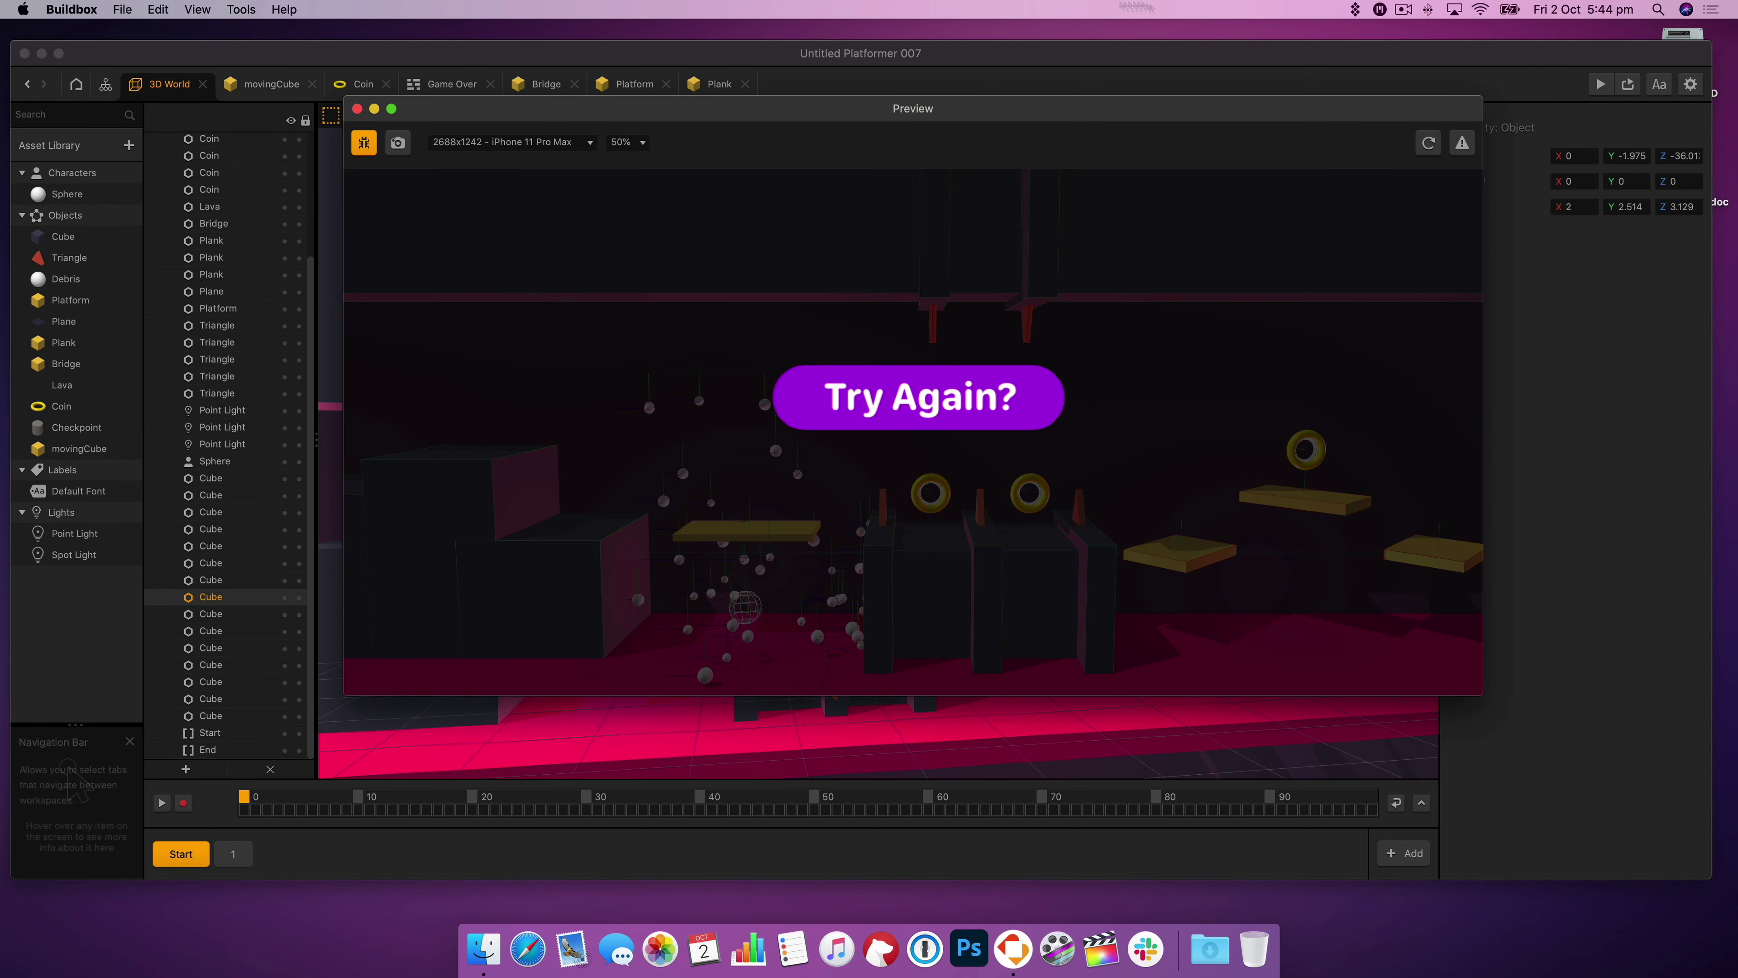
left_click(357, 108)
middle_click_drag(897, 555, 932, 556)
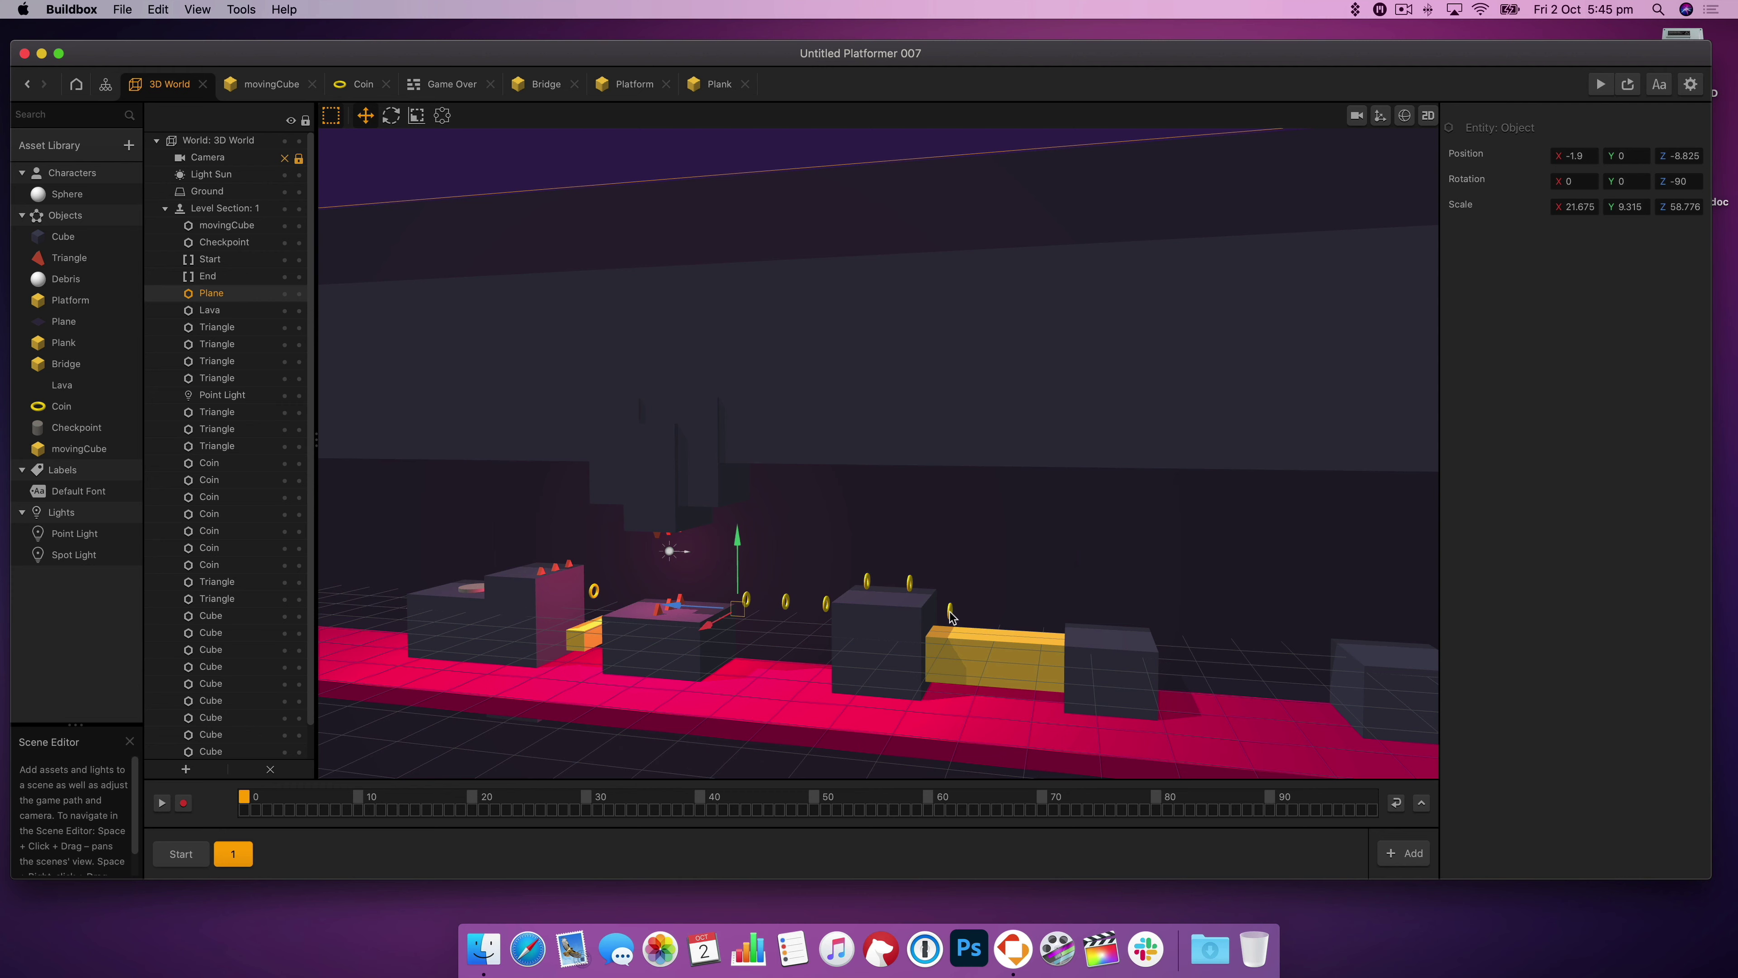
- Delete all the coins along the blocks and gaps of level section 1
left_click(950, 611)
key("BackSpace")
left_click(909, 582)
key("BackSpace")
left_click(867, 580)
key("BackSpace")
left_click(827, 603)
key("BackSpace")
left_click(747, 599)
key("BackSpace")
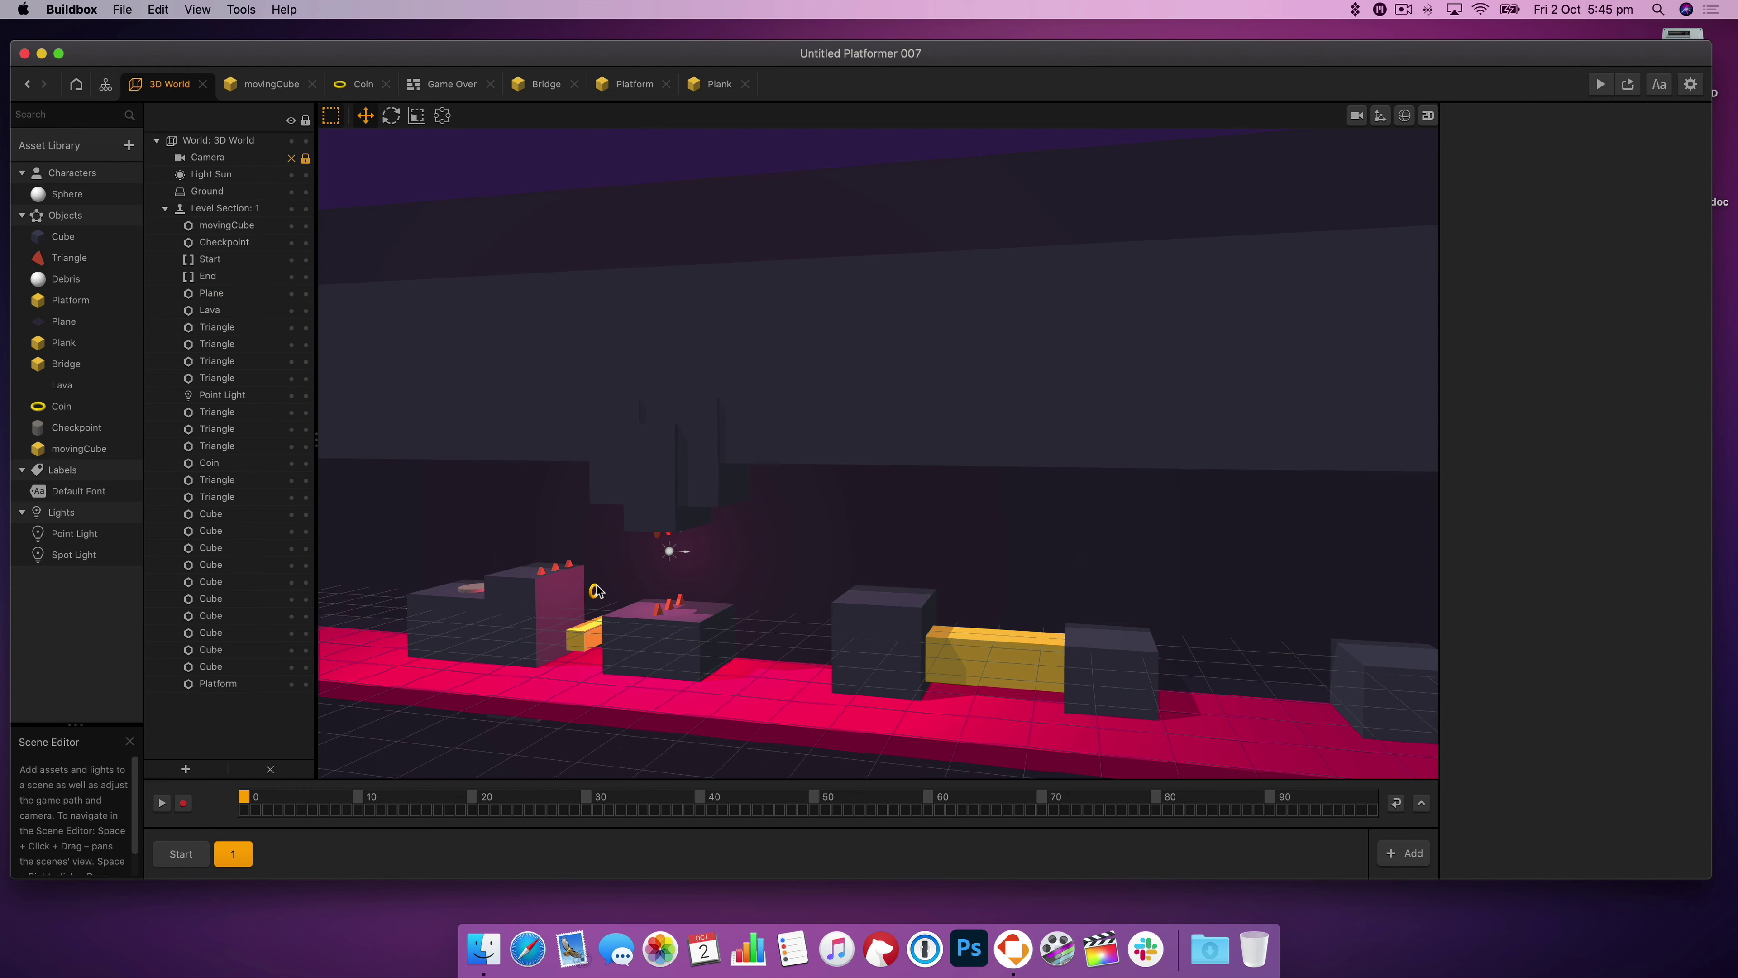
left_click(594, 591)
key("BackSpace")
- Select the End marker of level section 1
right_click_drag(594, 590, 500, 685)
left_click(208, 276)
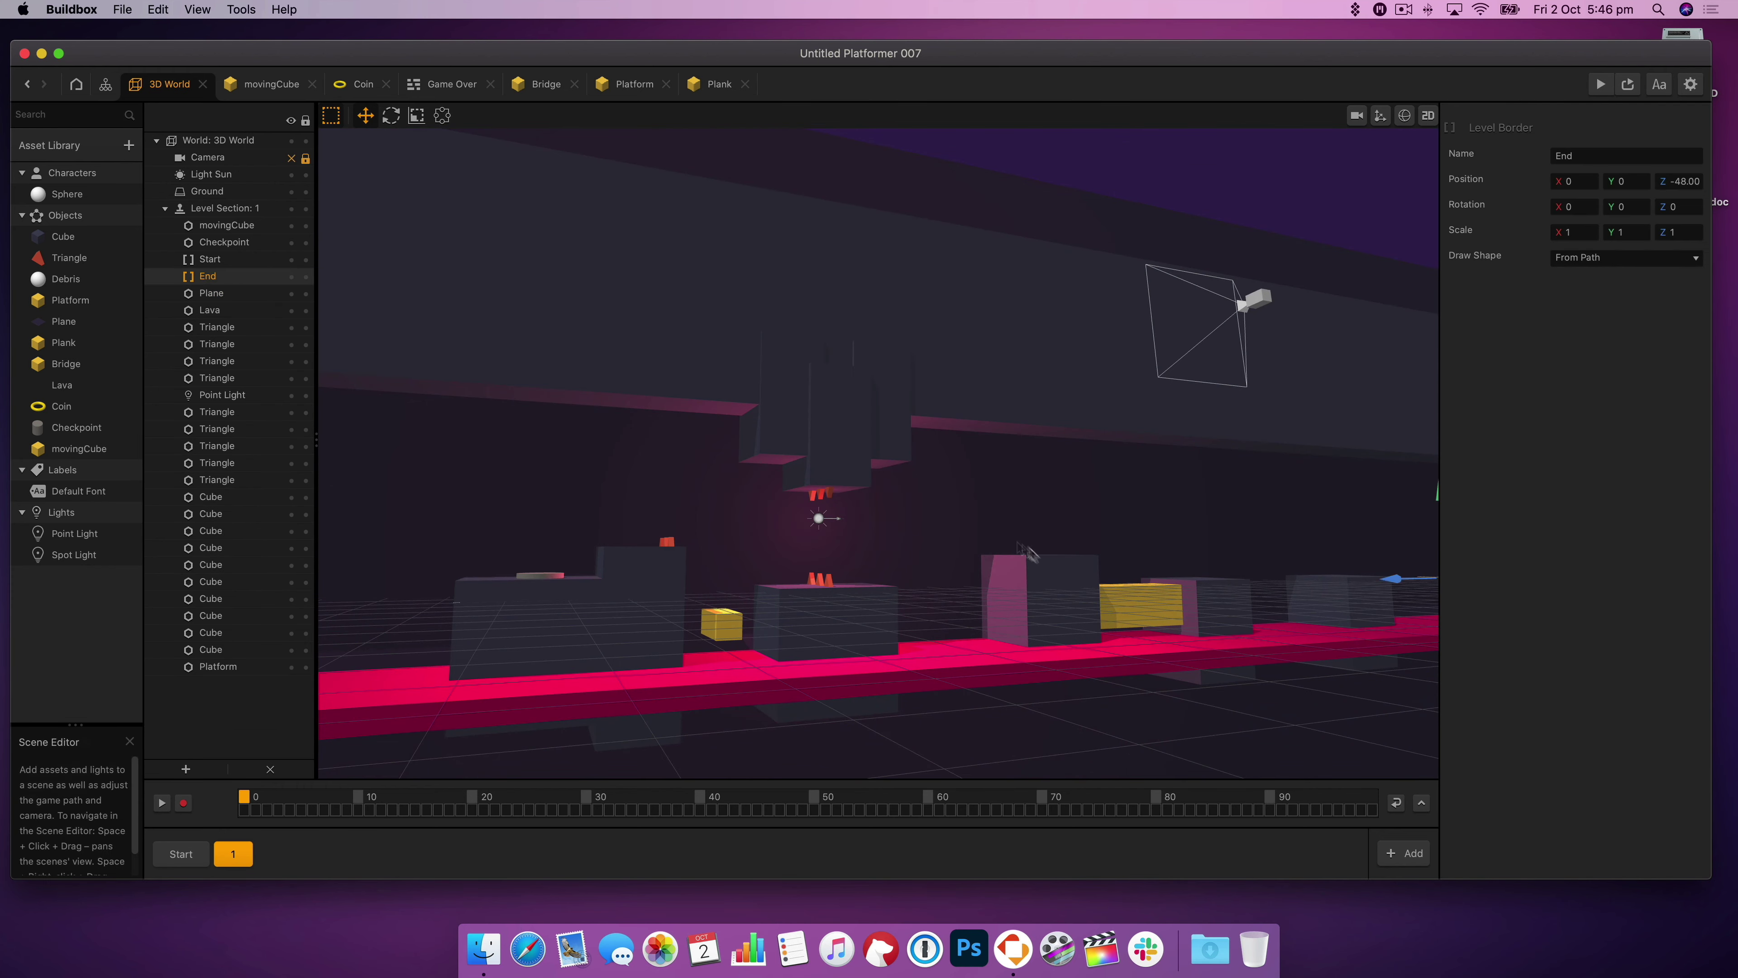
right_click_drag(1267, 617, 1104, 640)
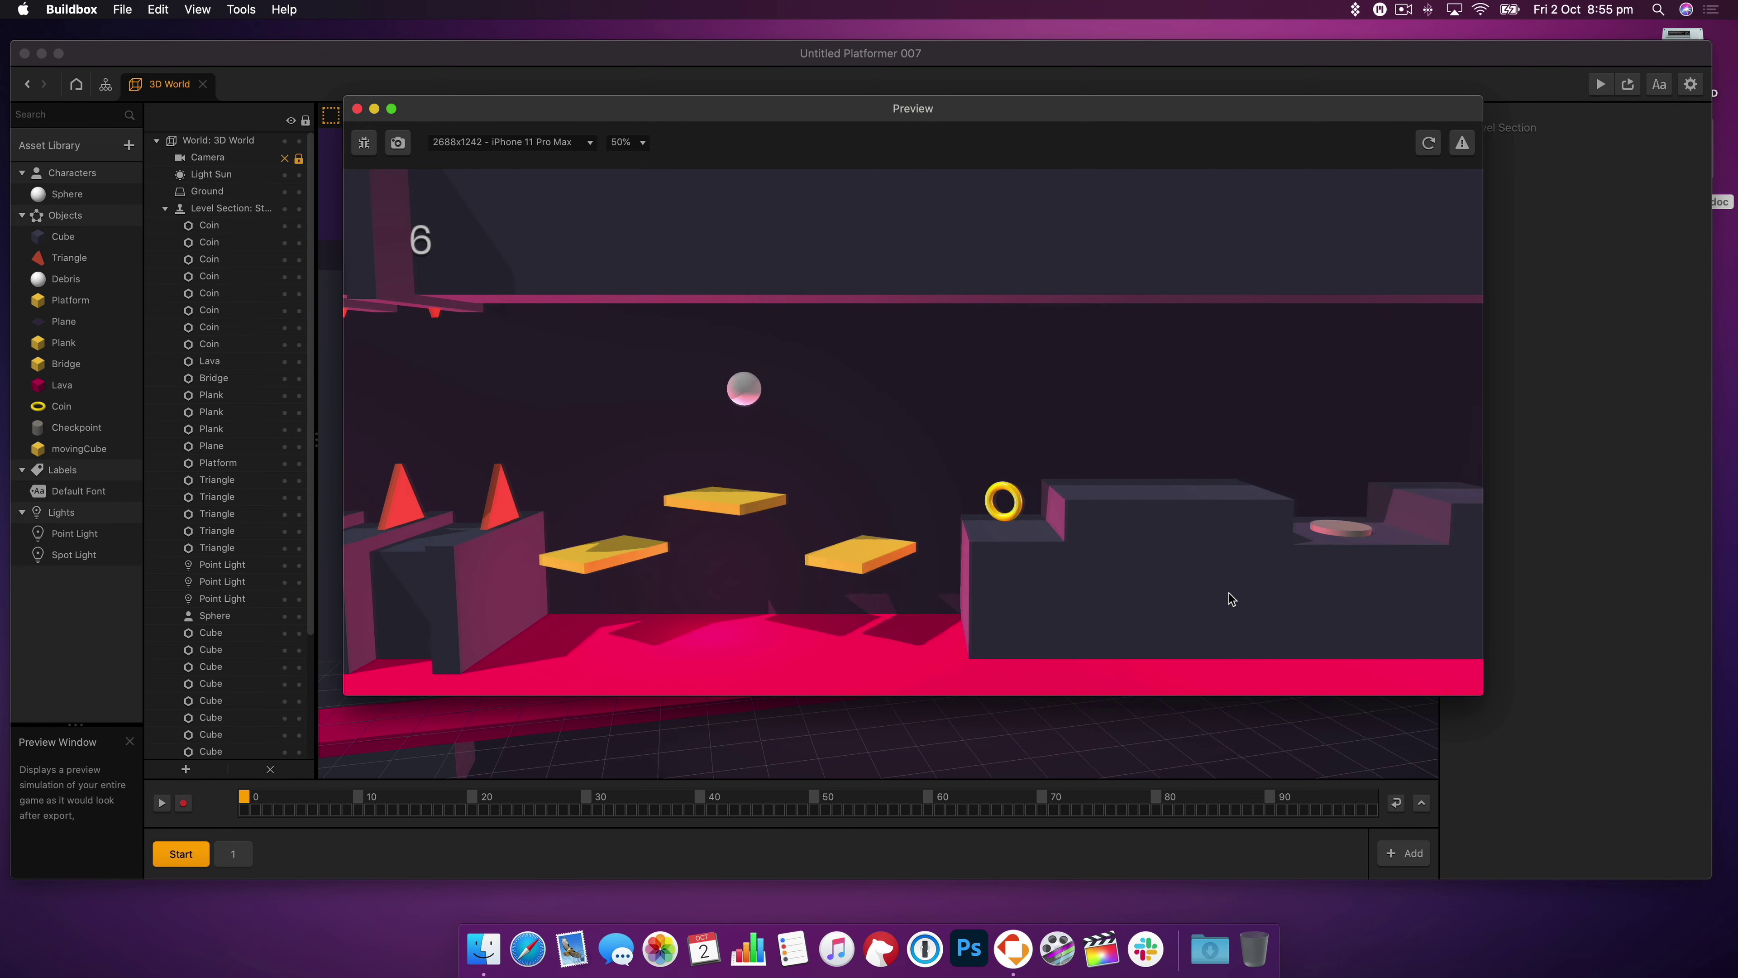
- Play the game in the preview from the plank jumps through to the second level section
left_click(1229, 598)
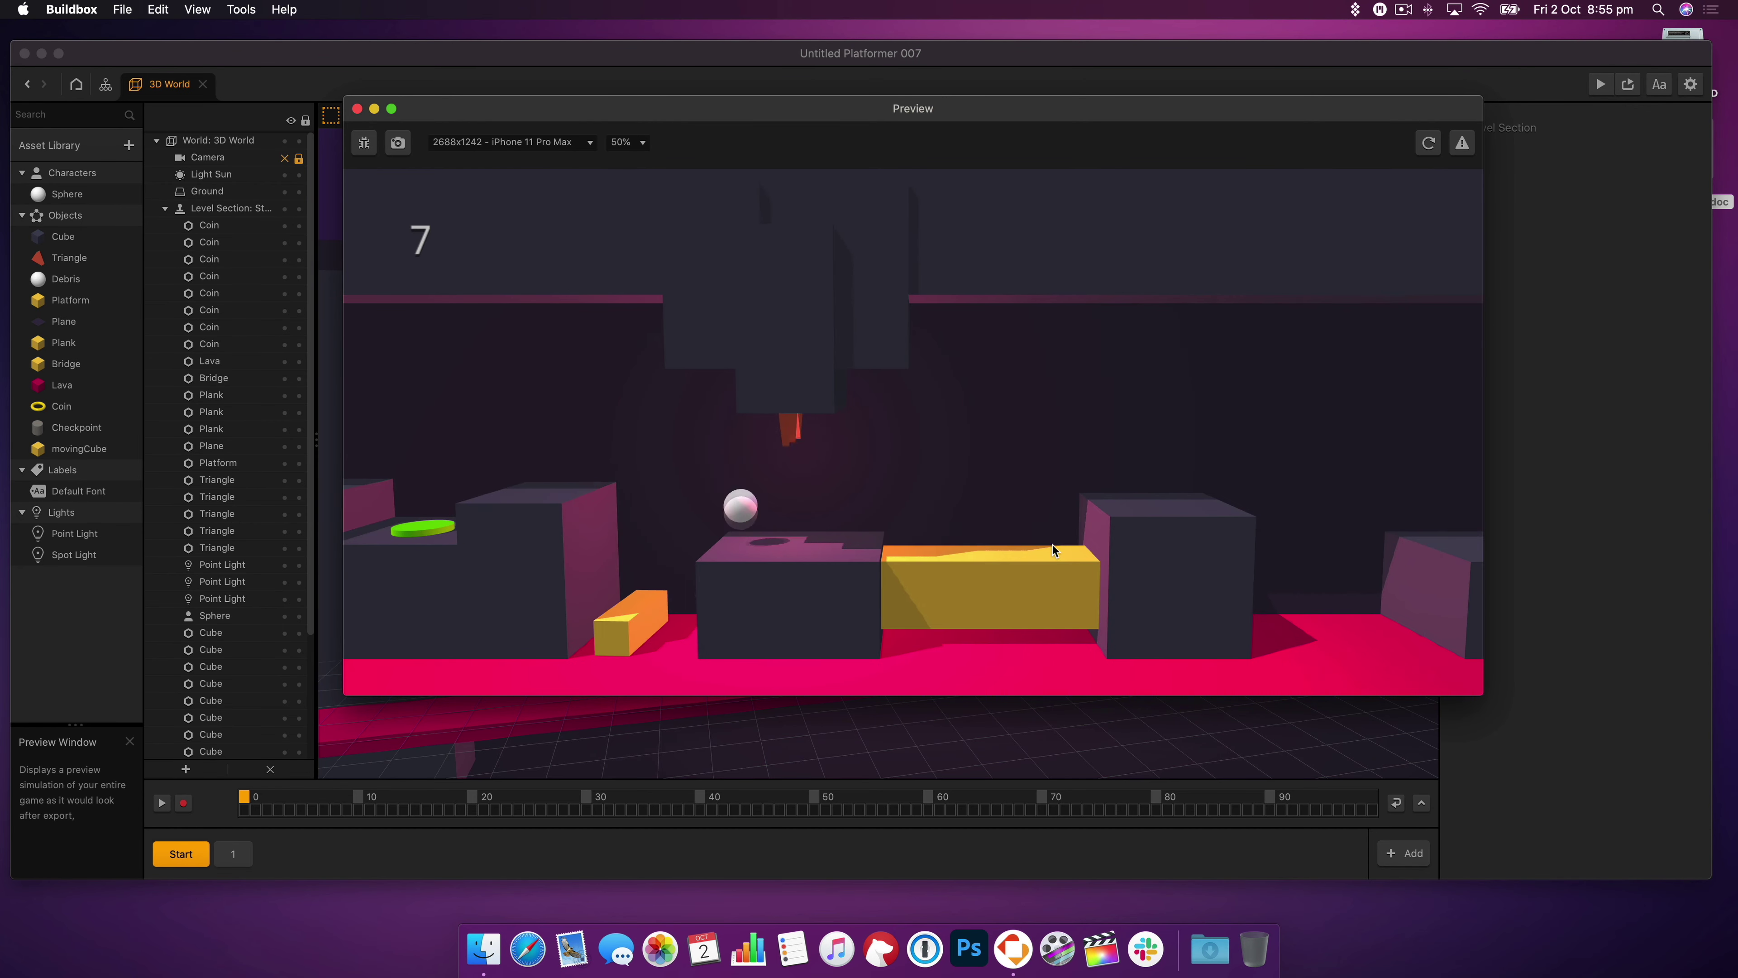
left_click(357, 109)
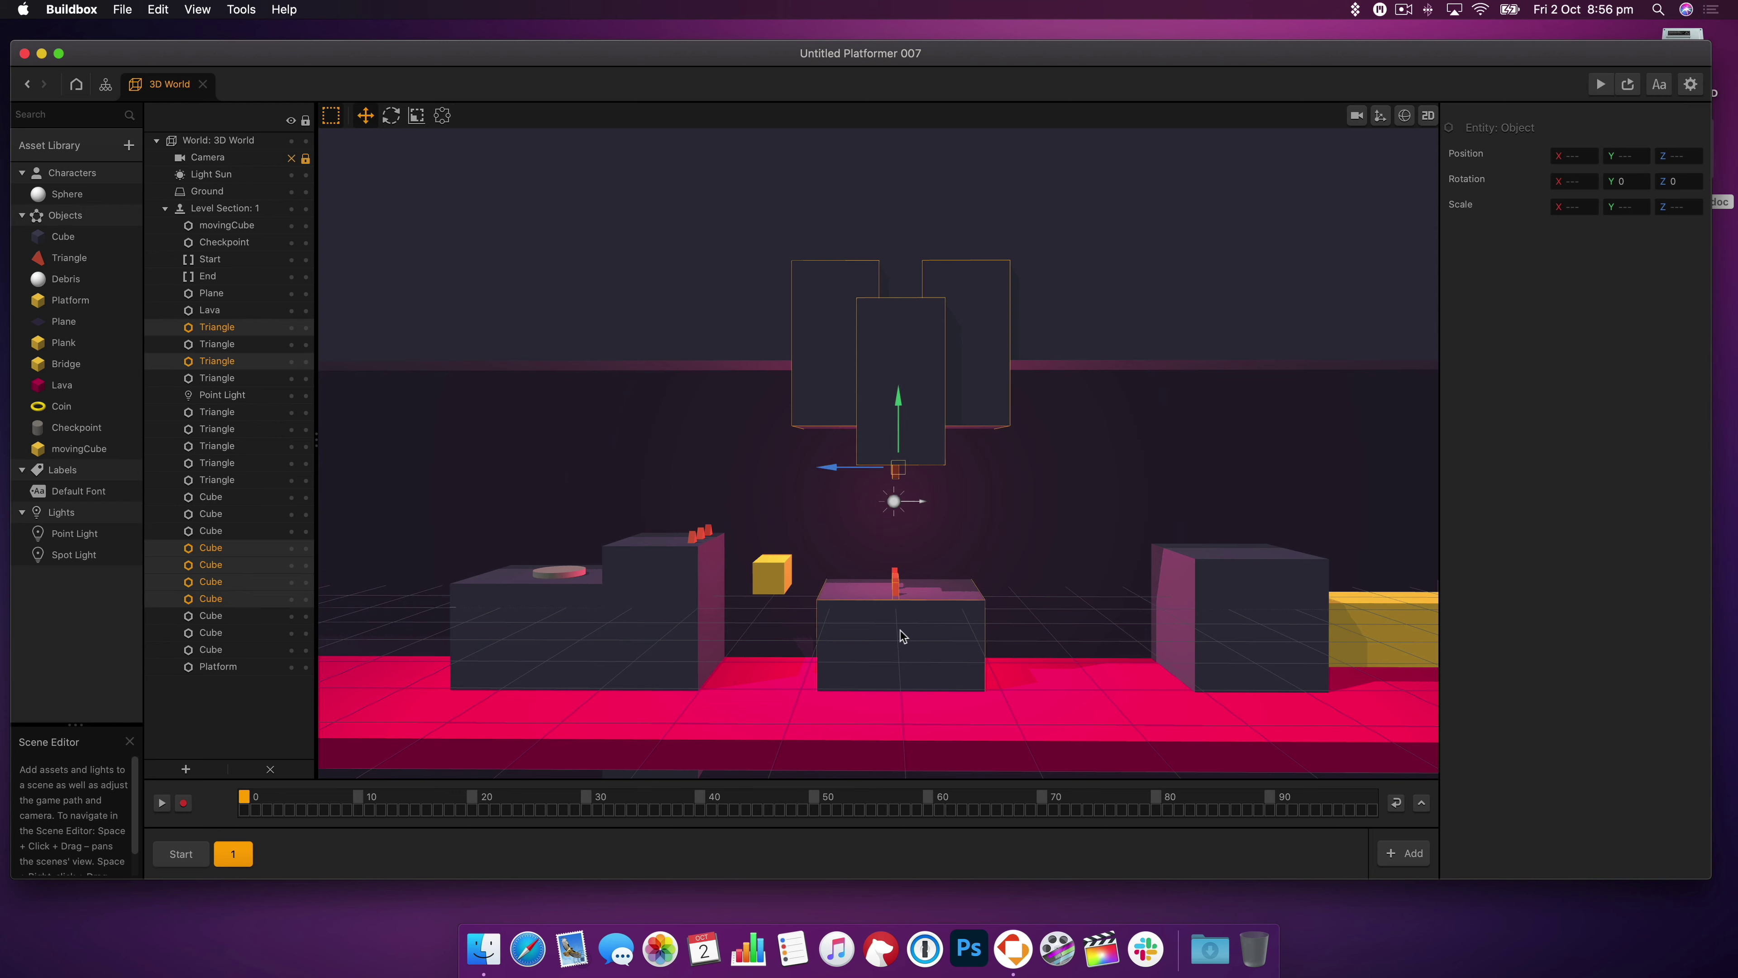
- Select the hanging blocks, the low block beneath them and their spikes, and move the group farther along the level
left_click_drag(865, 474, 978, 477)
key("super+z")
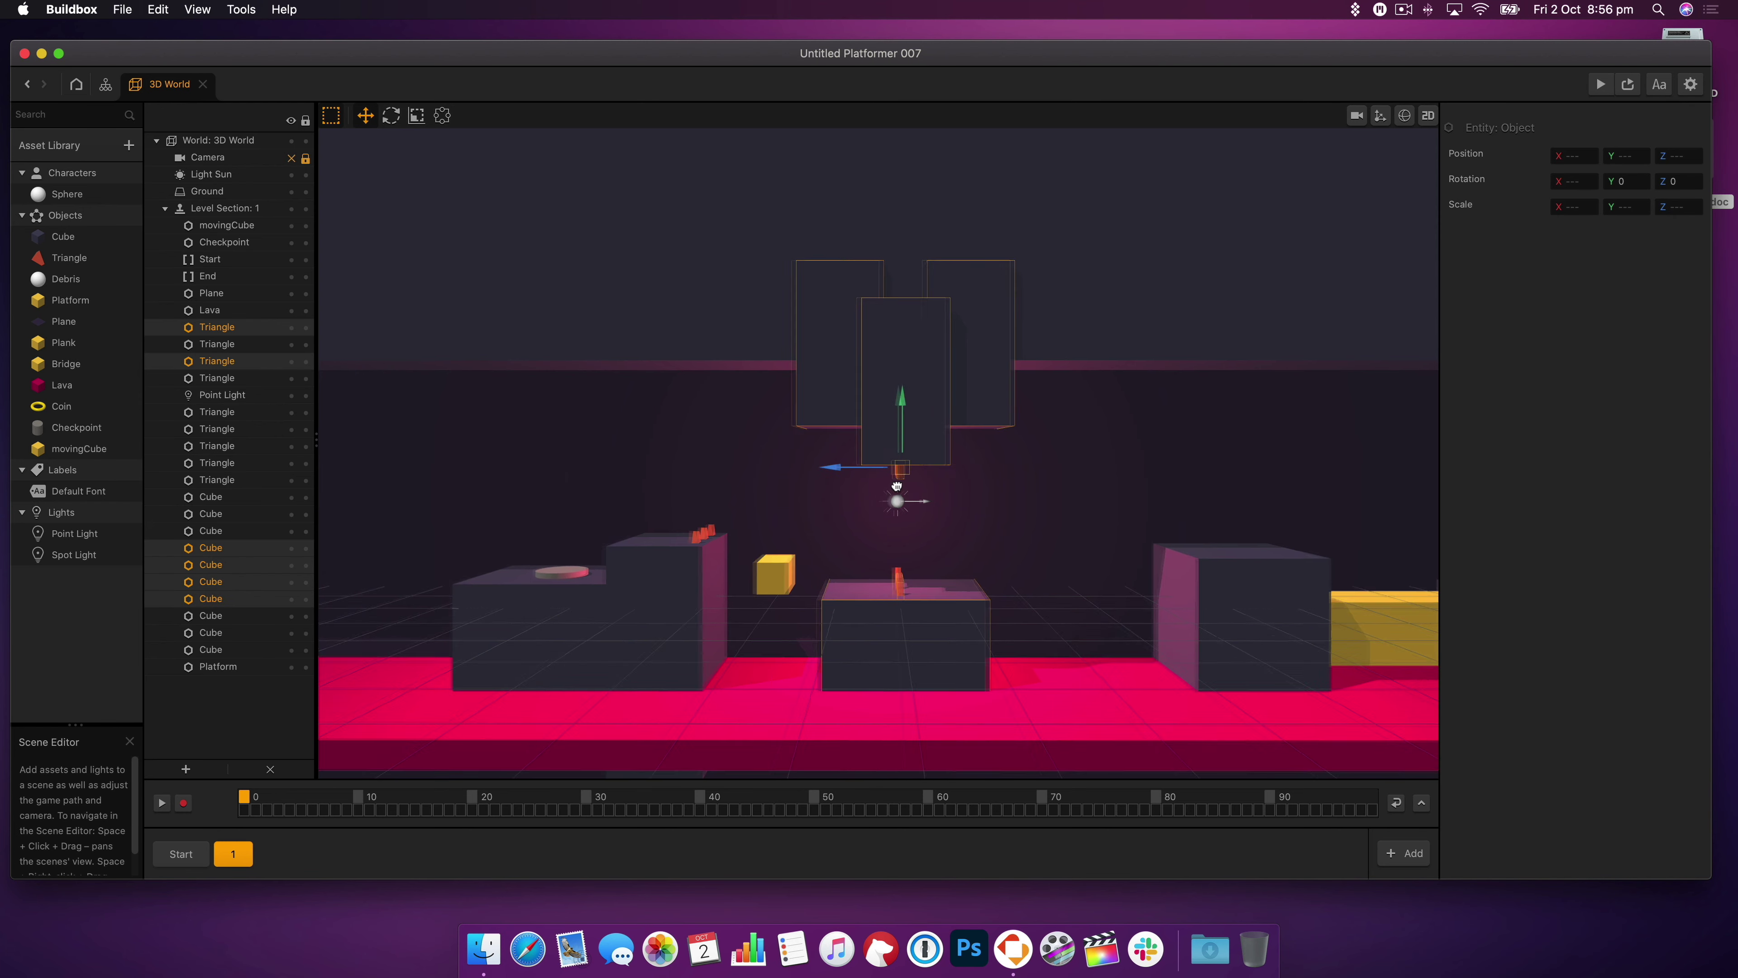
right_click_drag(977, 477, 1167, 502)
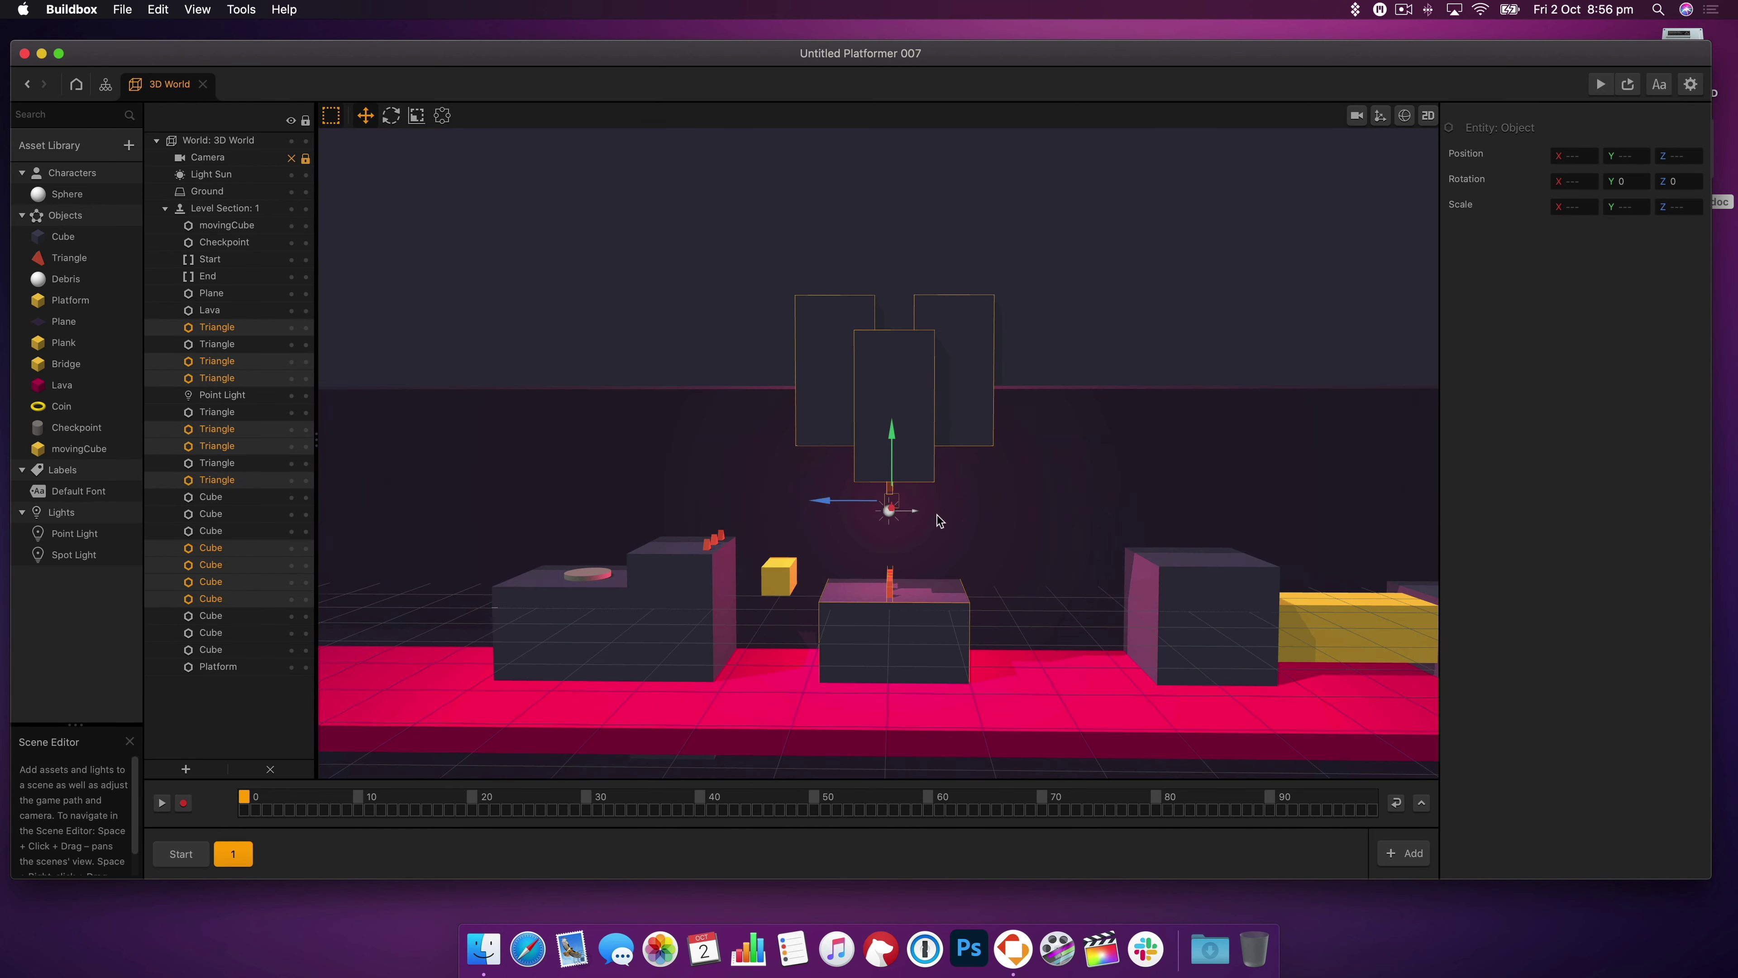
left_click(826, 517)
left_click_drag(825, 512, 813, 512)
- Add two copies of the small yellow platform to form an evenly spaced row of three, and preview the level section
left_click_drag(836, 462, 796, 575)
left_click(780, 576)
left_click(1602, 84)
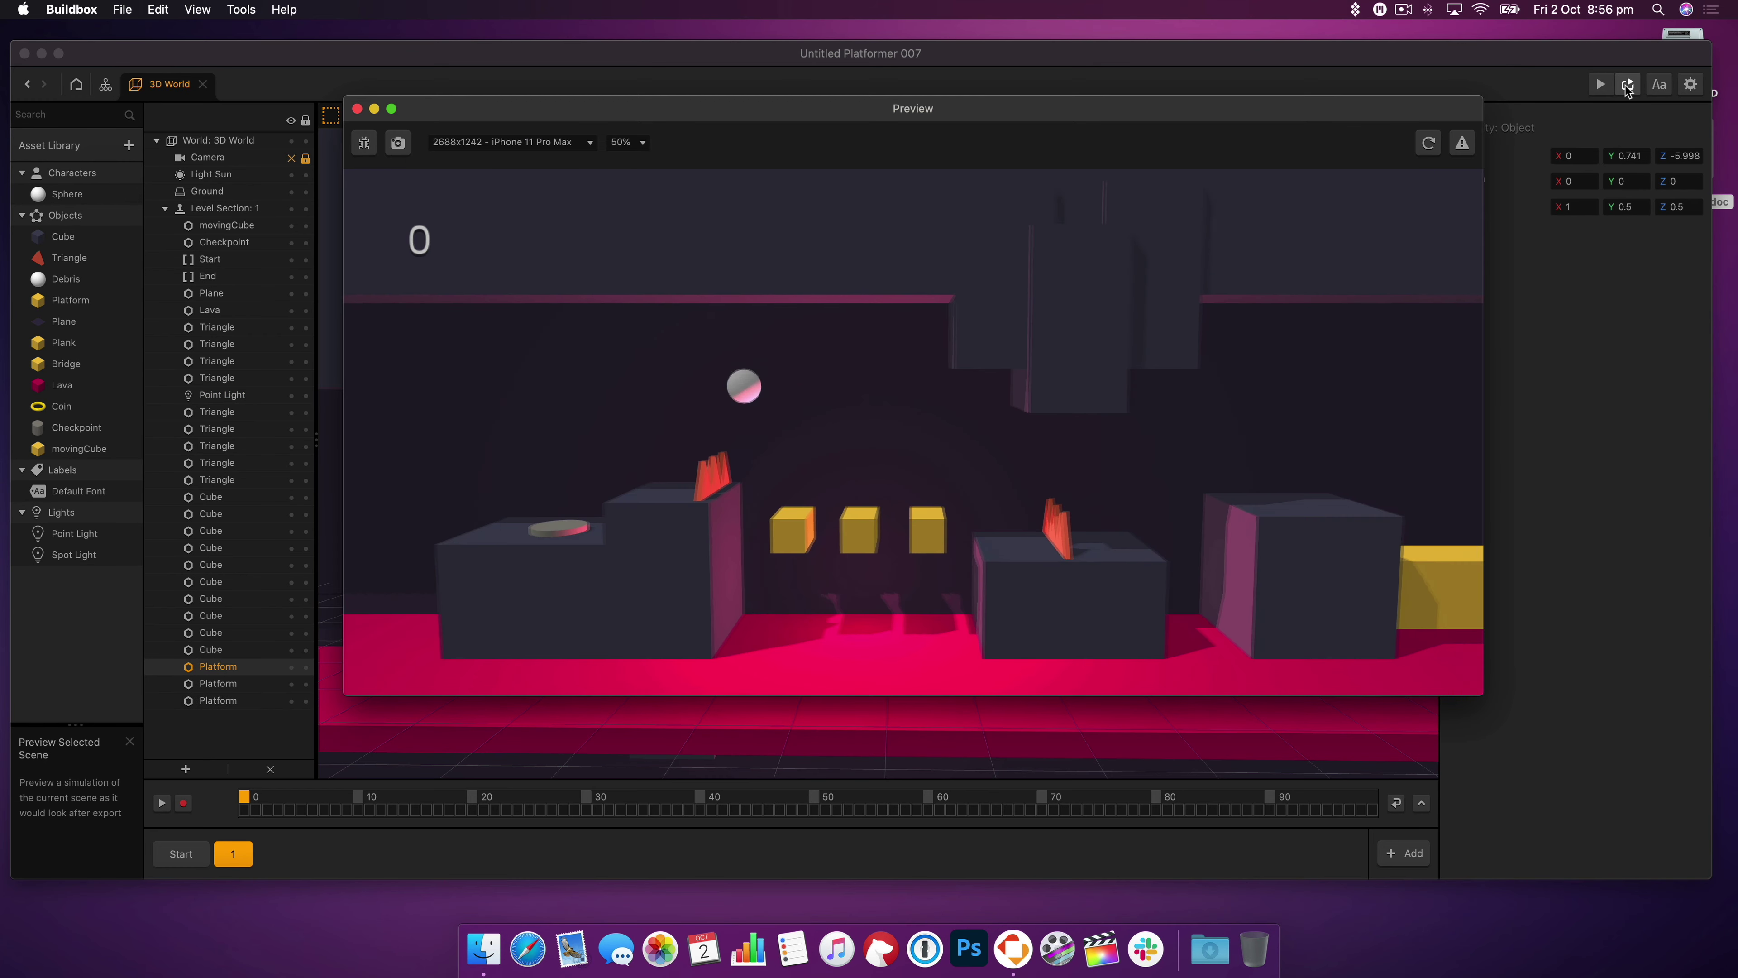
key("super+w")
- Delete the dark block at the far end of the yellow movingCube
scroll(1230, 633, "down", 3)
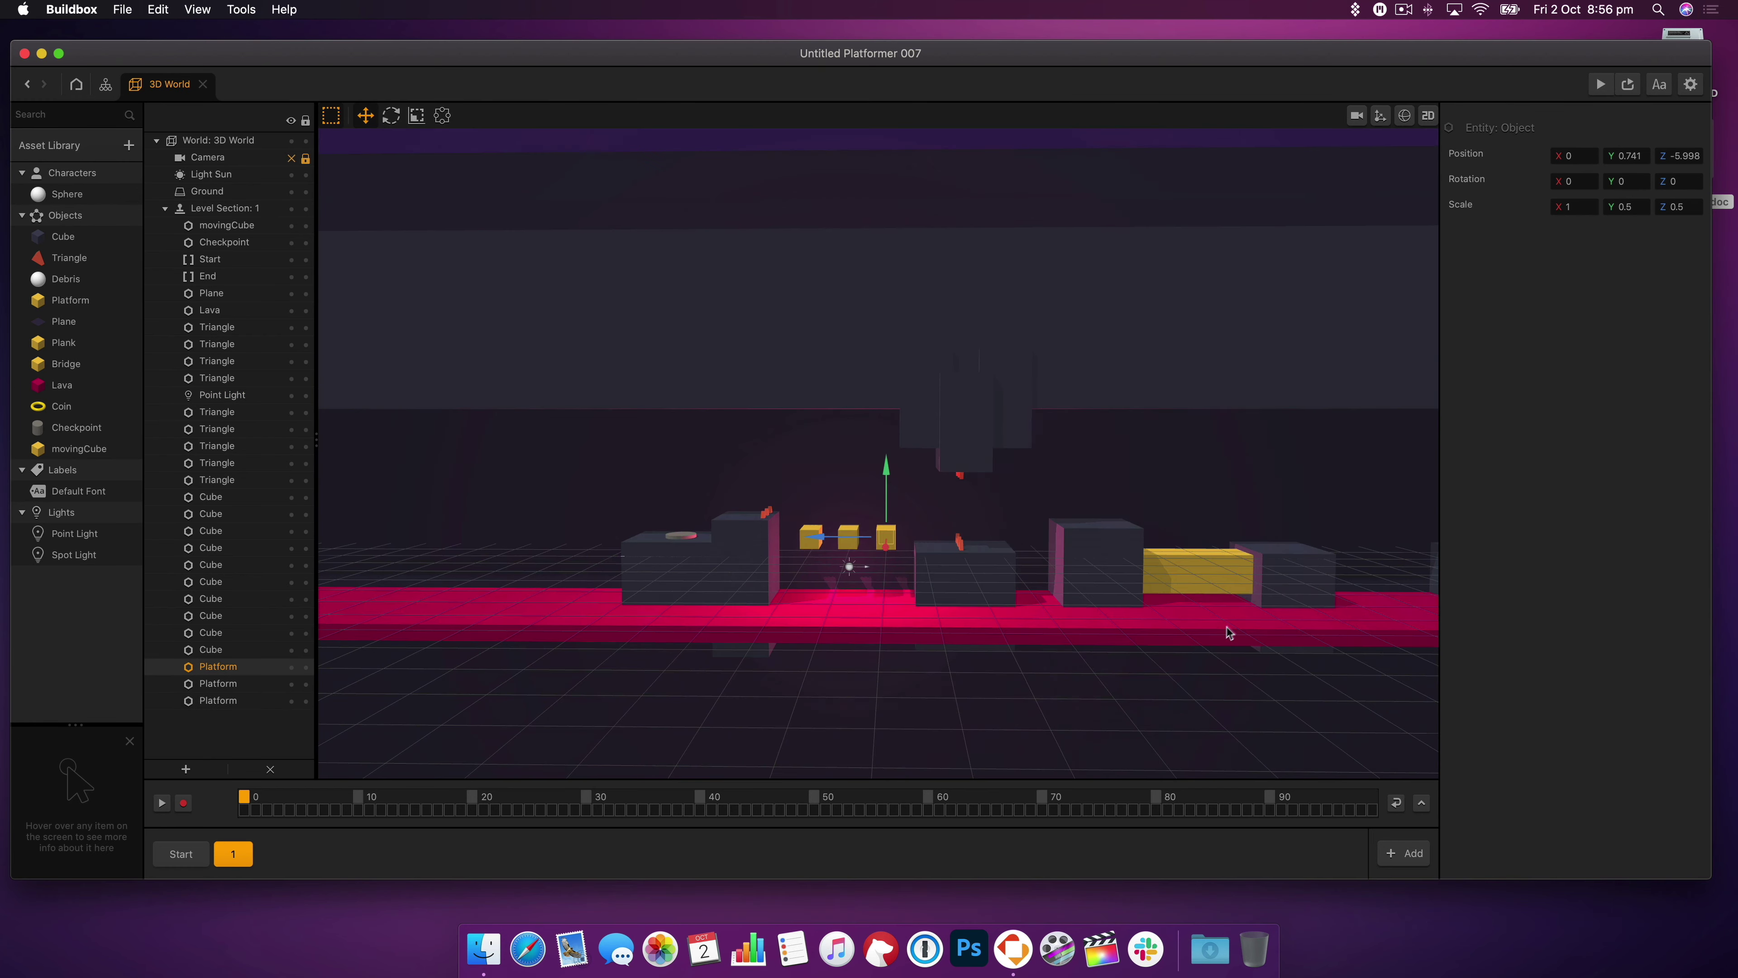
left_click_drag(1230, 633, 864, 663)
left_click(812, 608)
left_click(925, 609)
key("BackSpace")
- Move the movingCube and the tall dark block together farther along the level, and test the wider gap in the preview
left_click(807, 603)
left_click(736, 597, "shift")
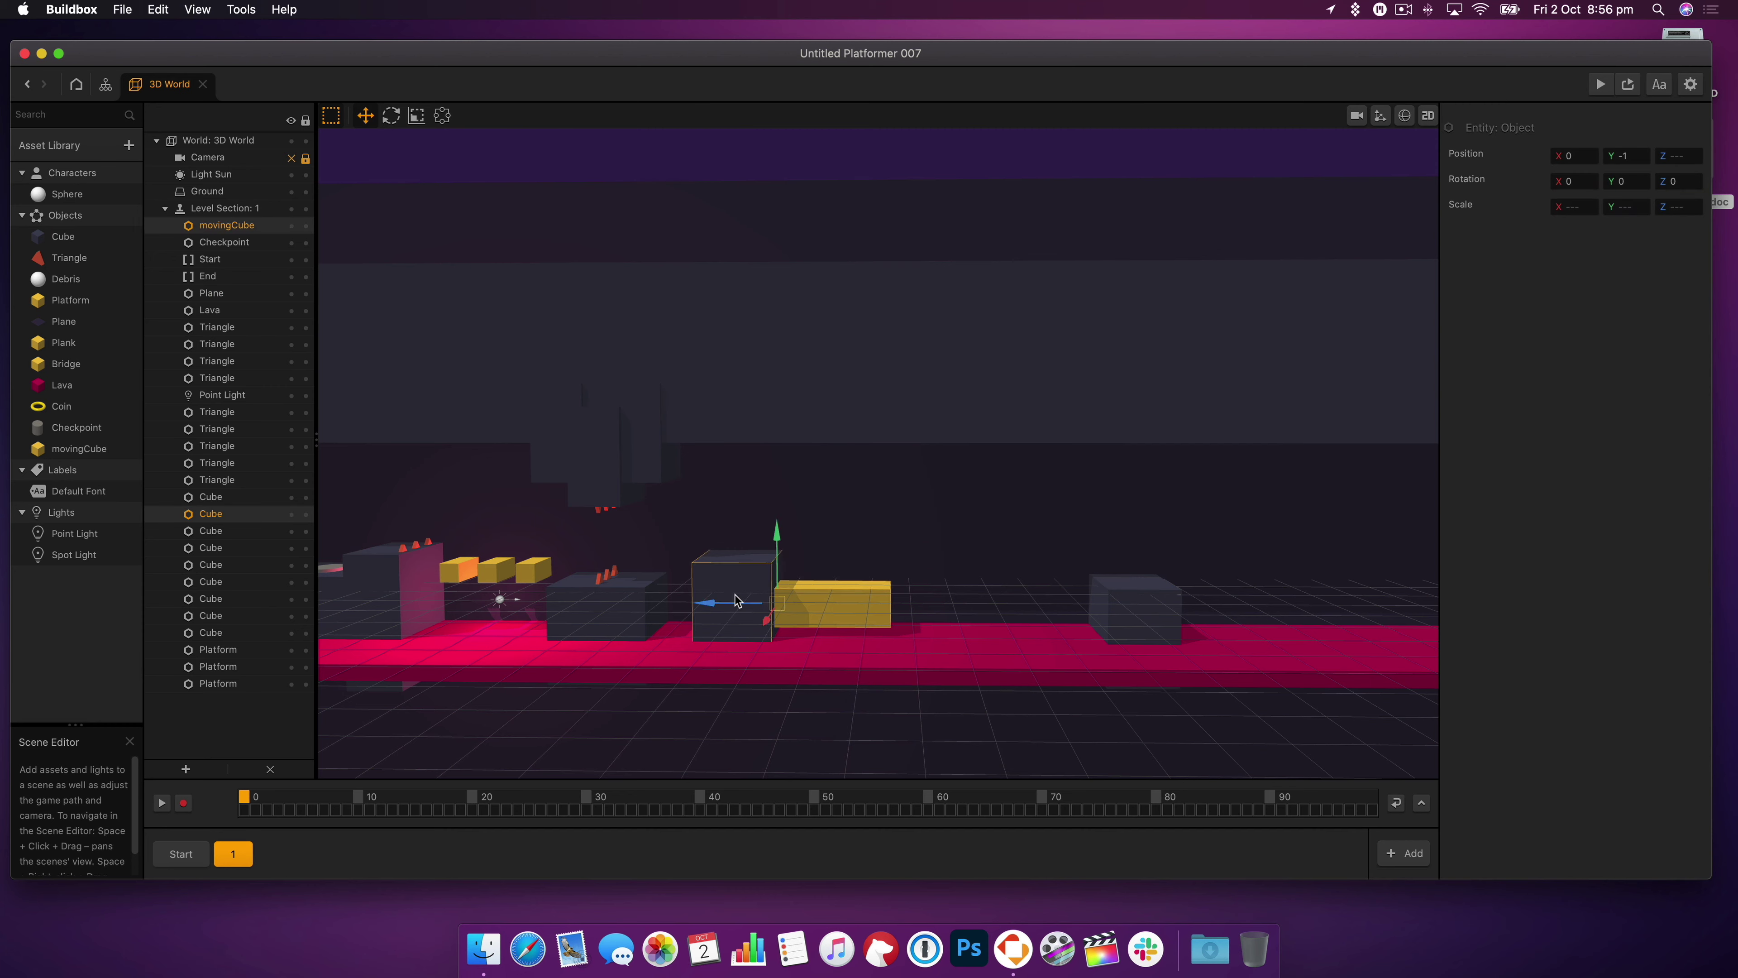
left_click_drag(735, 600, 856, 601)
key("super+p")
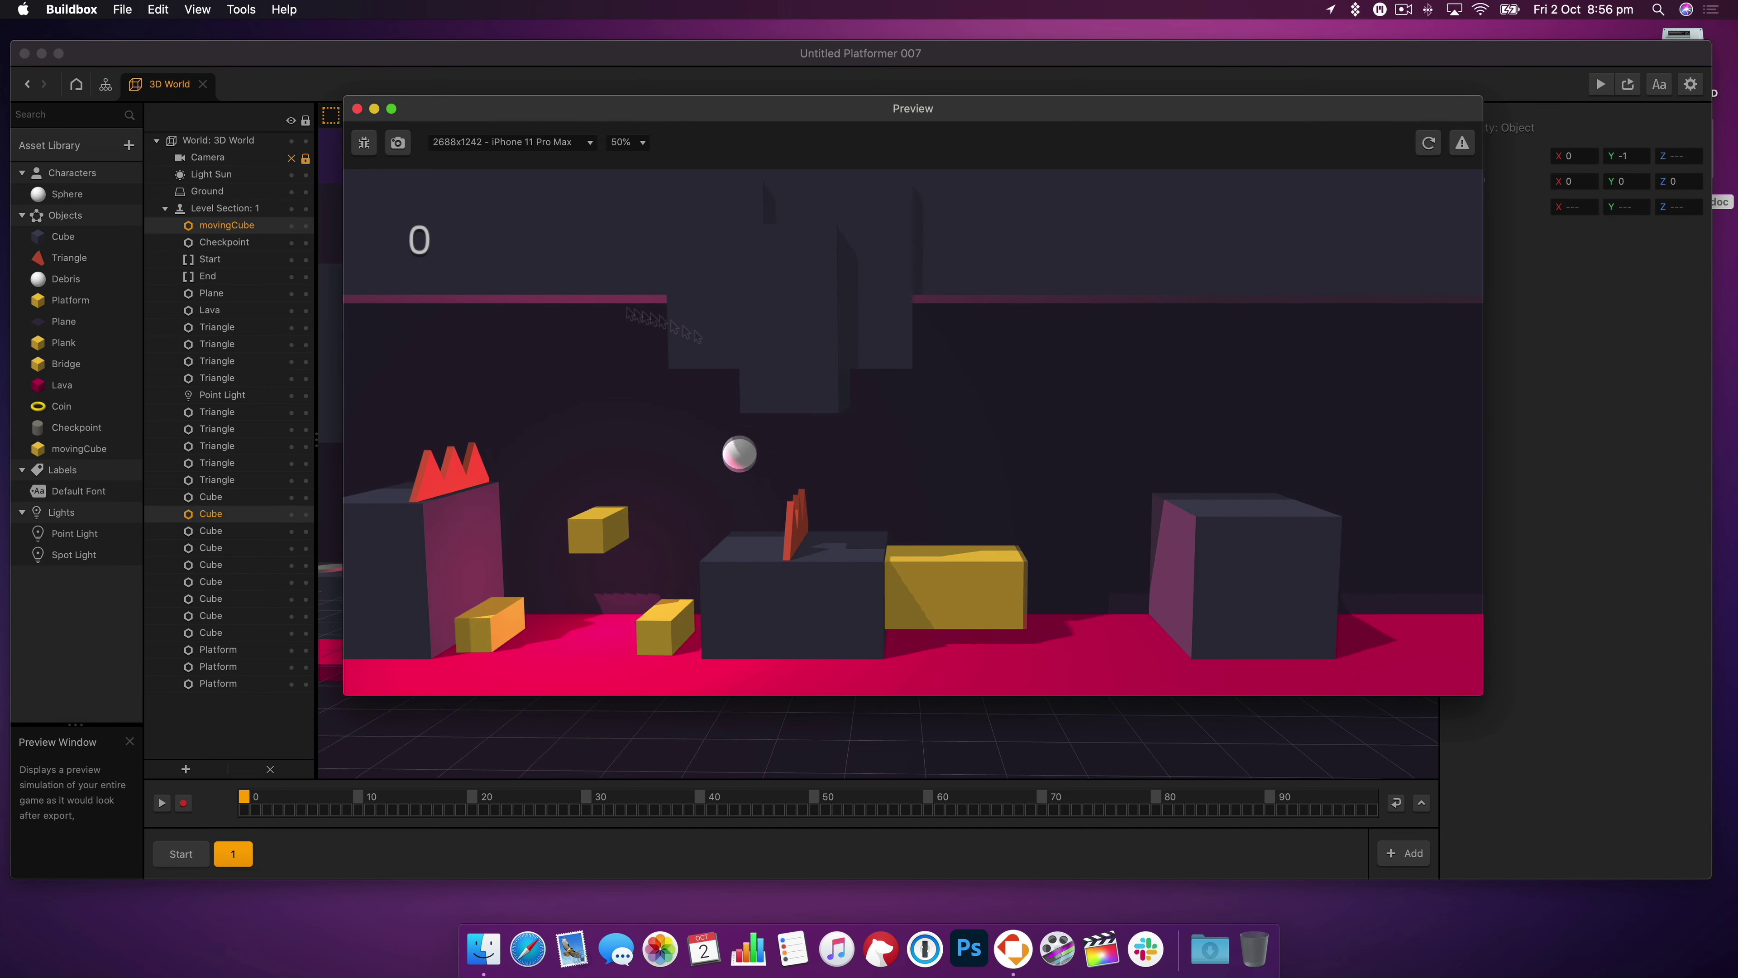
key("super+w")
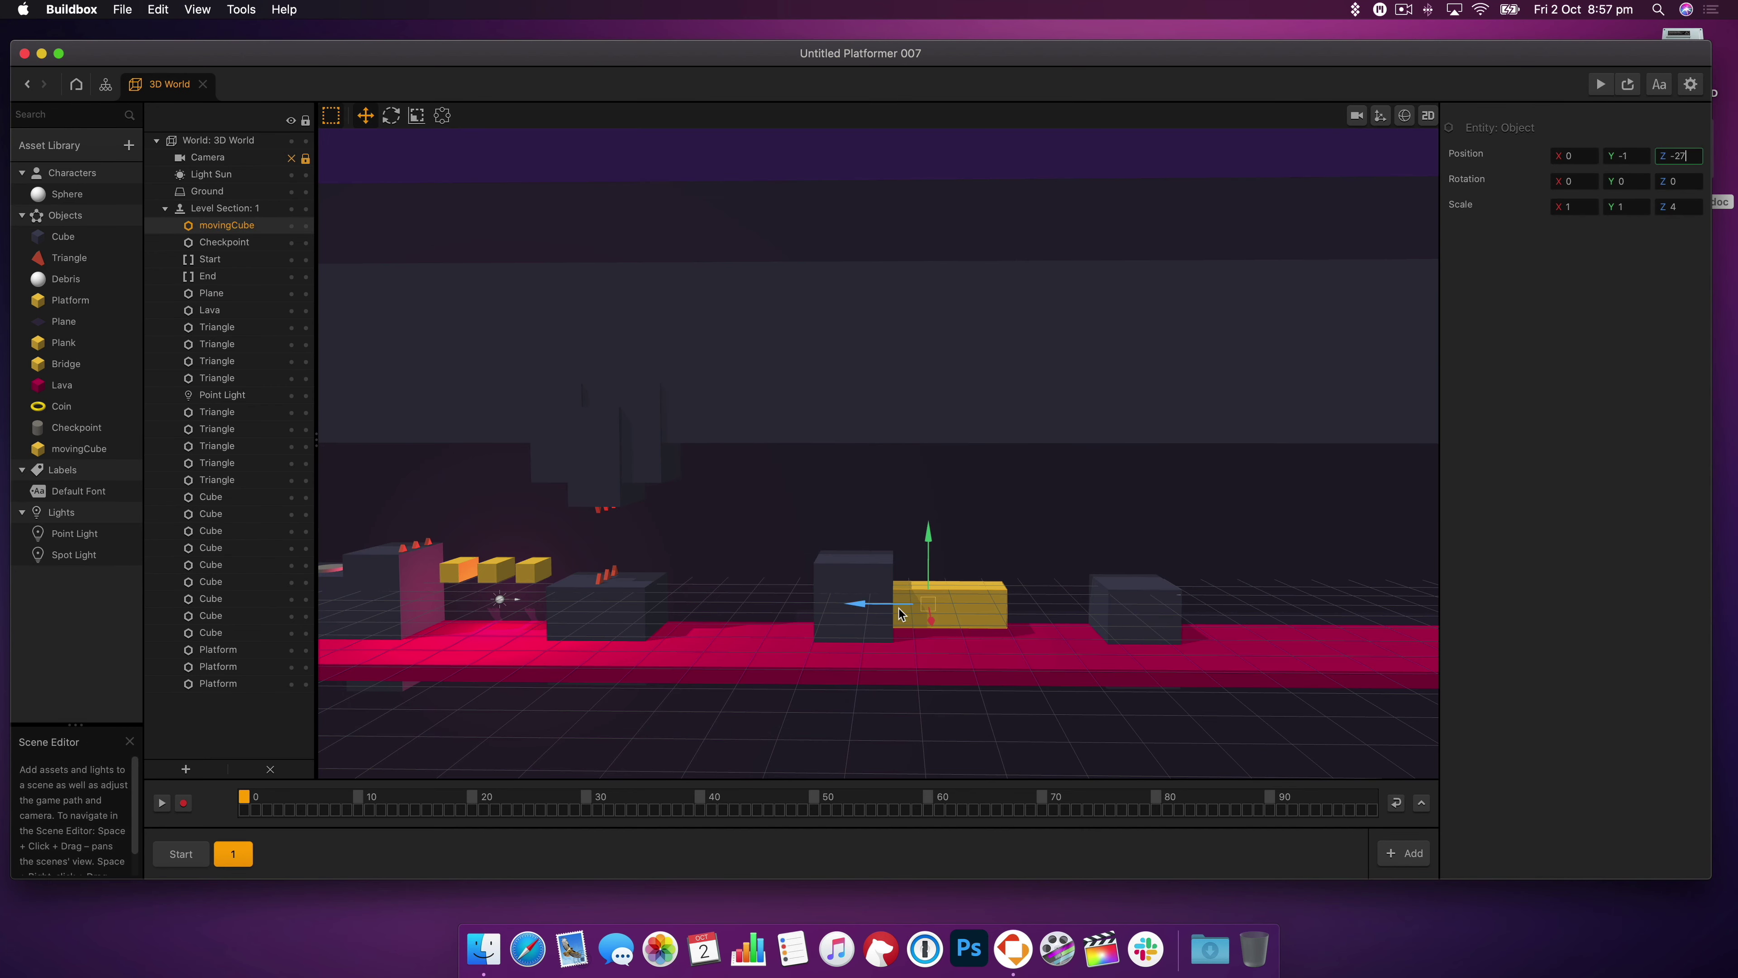
- Try moving the movingCube in front of the tall block to about Z -19.77, and undo the move
left_click_drag(899, 608, 766, 591)
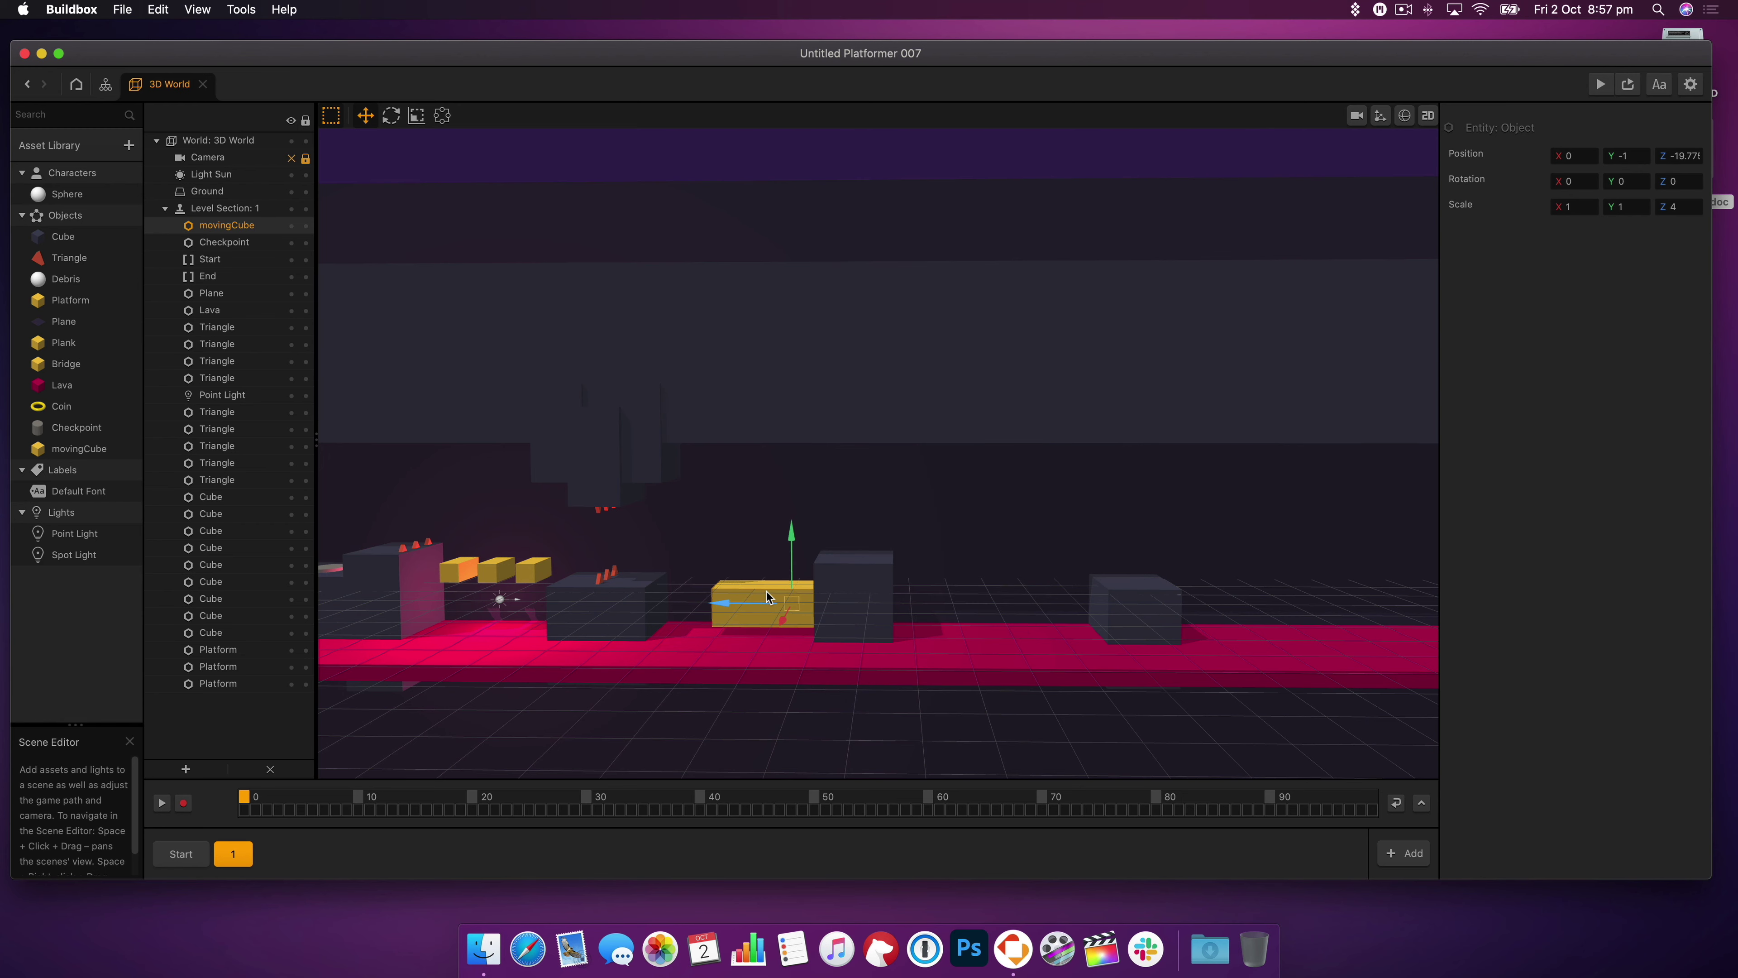
key("super+z")
- Open the node maps of the Bridge, Plank and movingCube objects
left_click(81, 364)
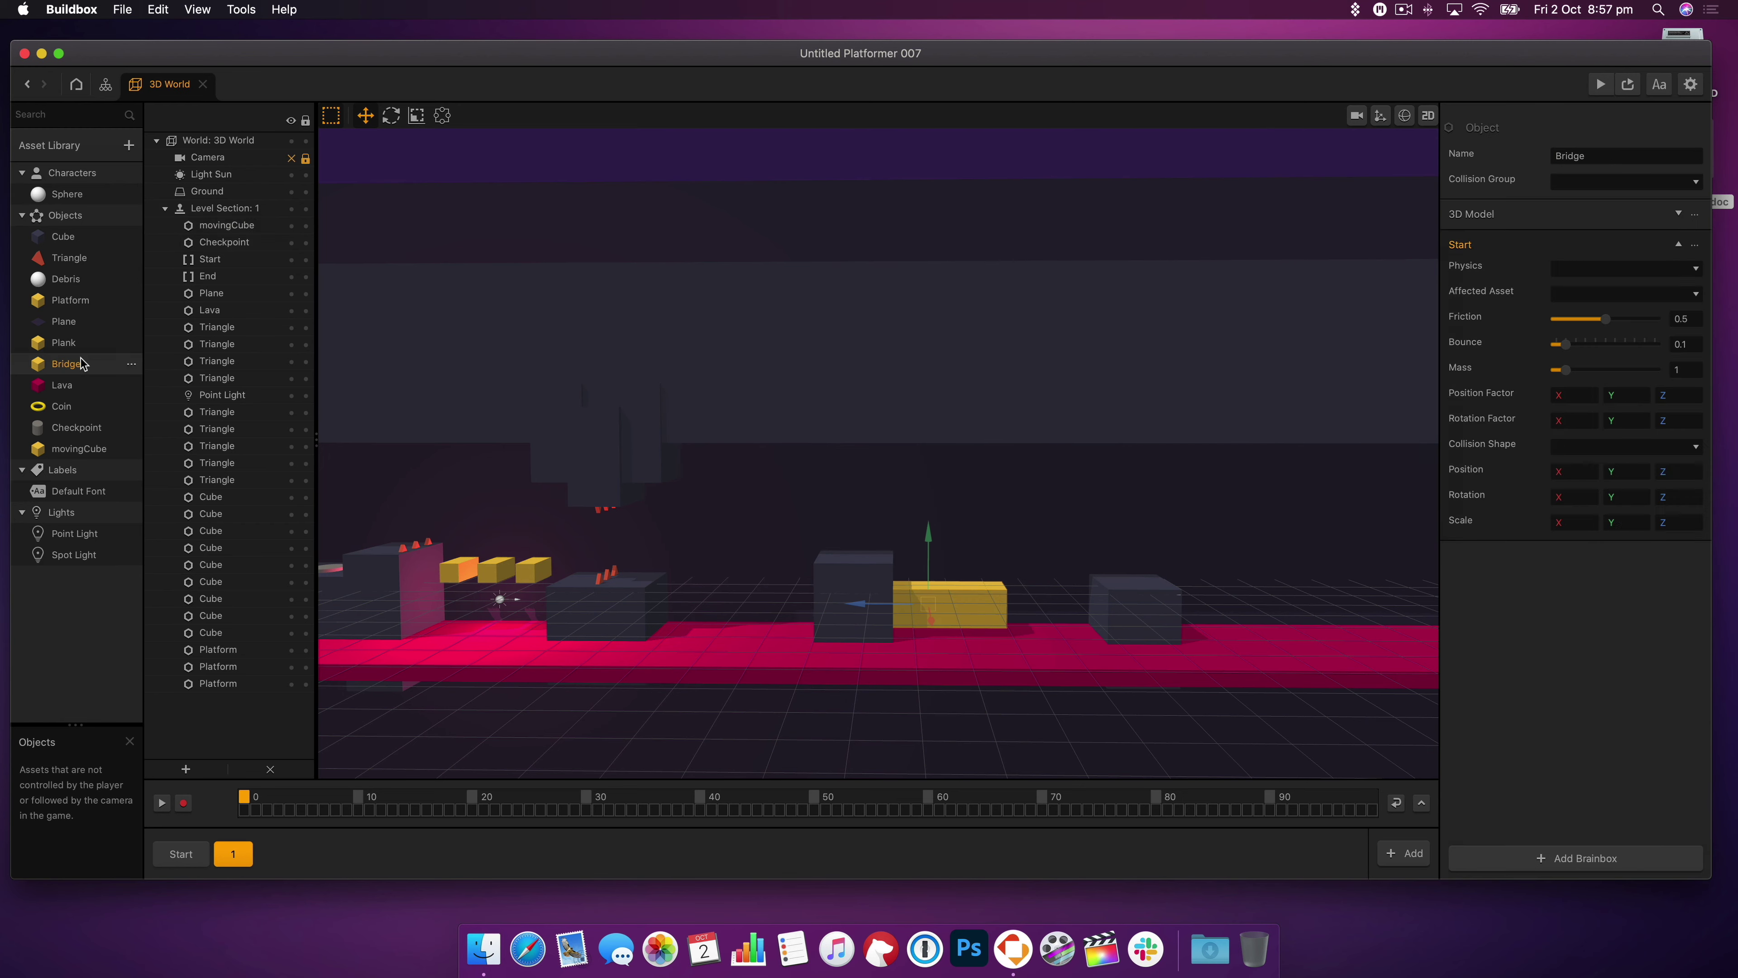
double_click(80, 358)
left_click(154, 83)
double_click(87, 343)
left_click(168, 84)
double_click(62, 448)
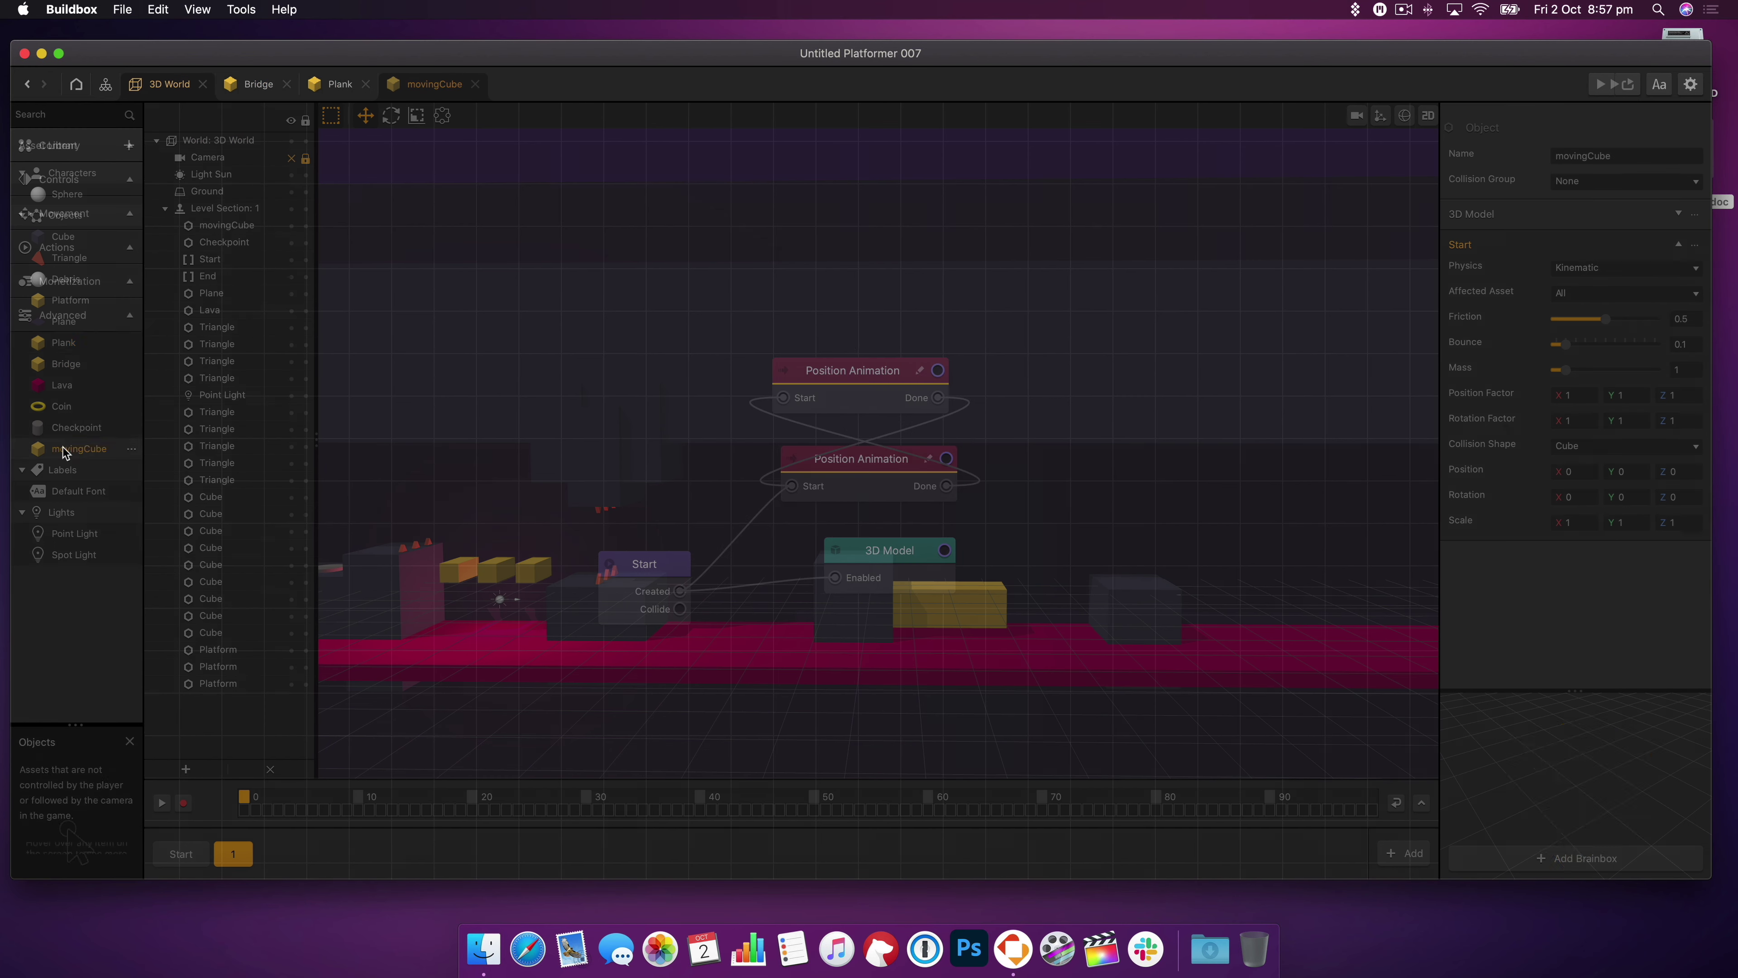
- Add a Wave node to the movingCube's node map and set its Wave Vector Z to -10
left_click(77, 113)
type("wave")
left_click_drag(63, 169, 957, 301)
left_click_drag(957, 287, 886, 665)
left_click_drag(1580, 205, 1534, 202)
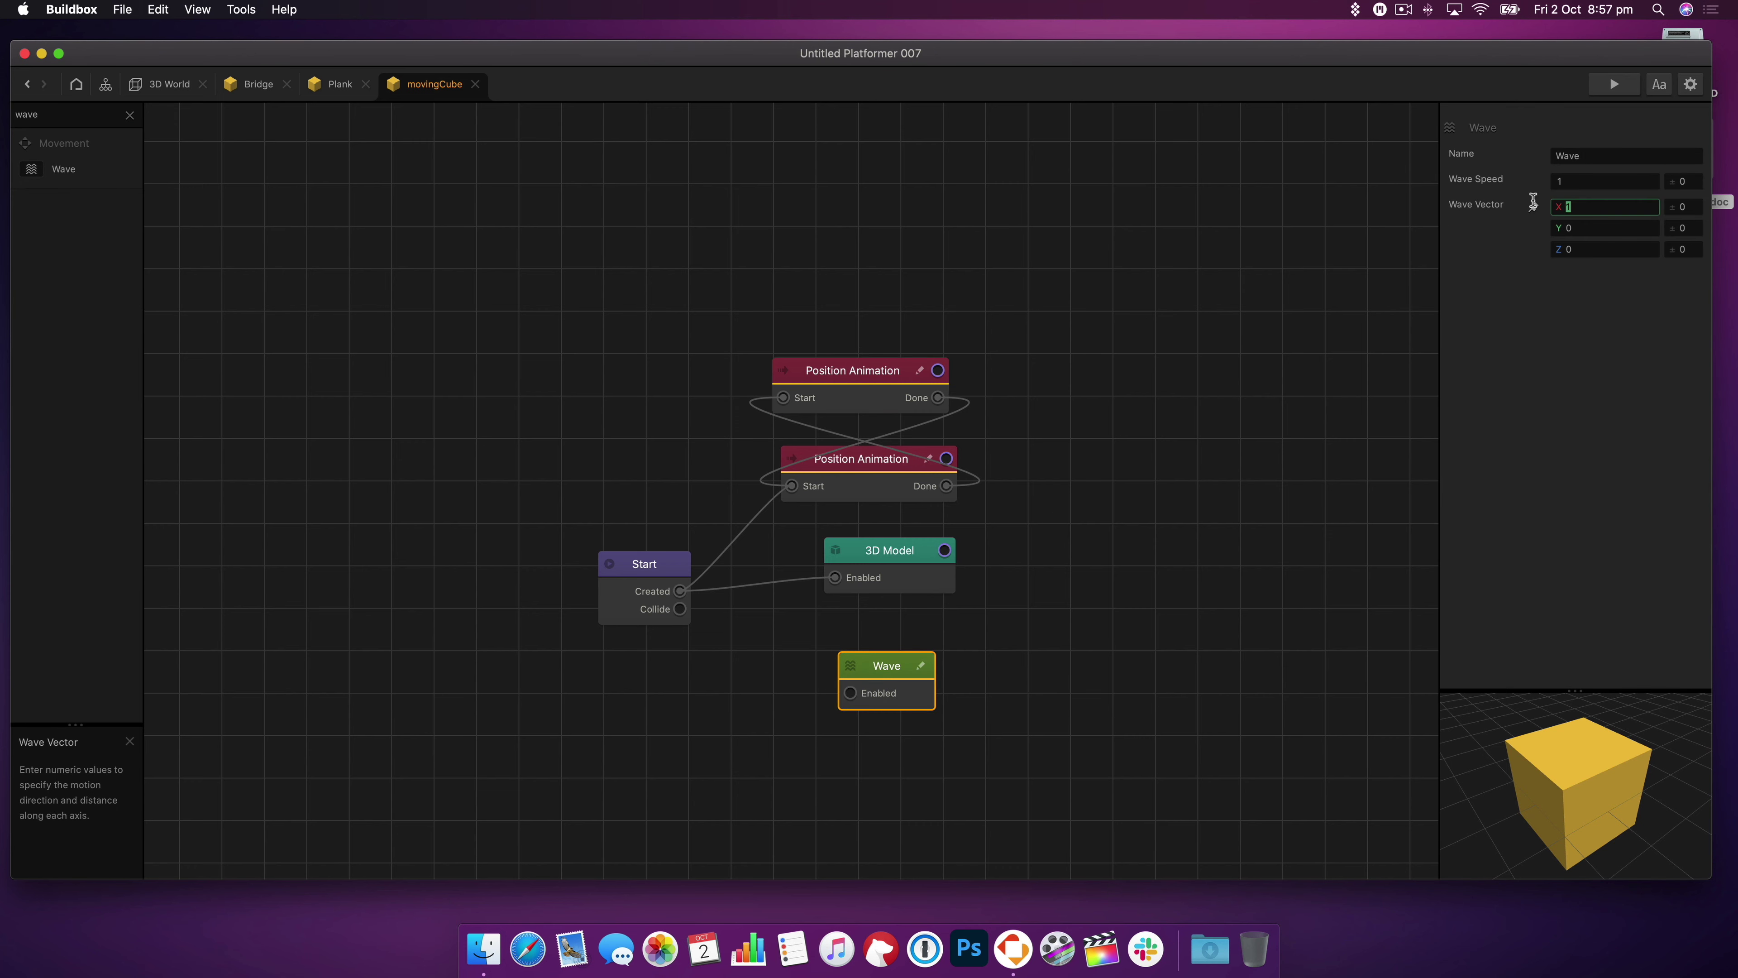
key("Tab")
key("Tab")
key("BackSpace")
- Disconnect the Start node from the Position Animation and connect its Created output to the Wave node
left_click_drag(886, 665, 817, 624)
left_click(735, 539)
key("BackSpace")
left_click_drag(679, 591, 781, 650)
- Play the game and the current level section in the preview to test the movingCube's wave motion
key("super+p")
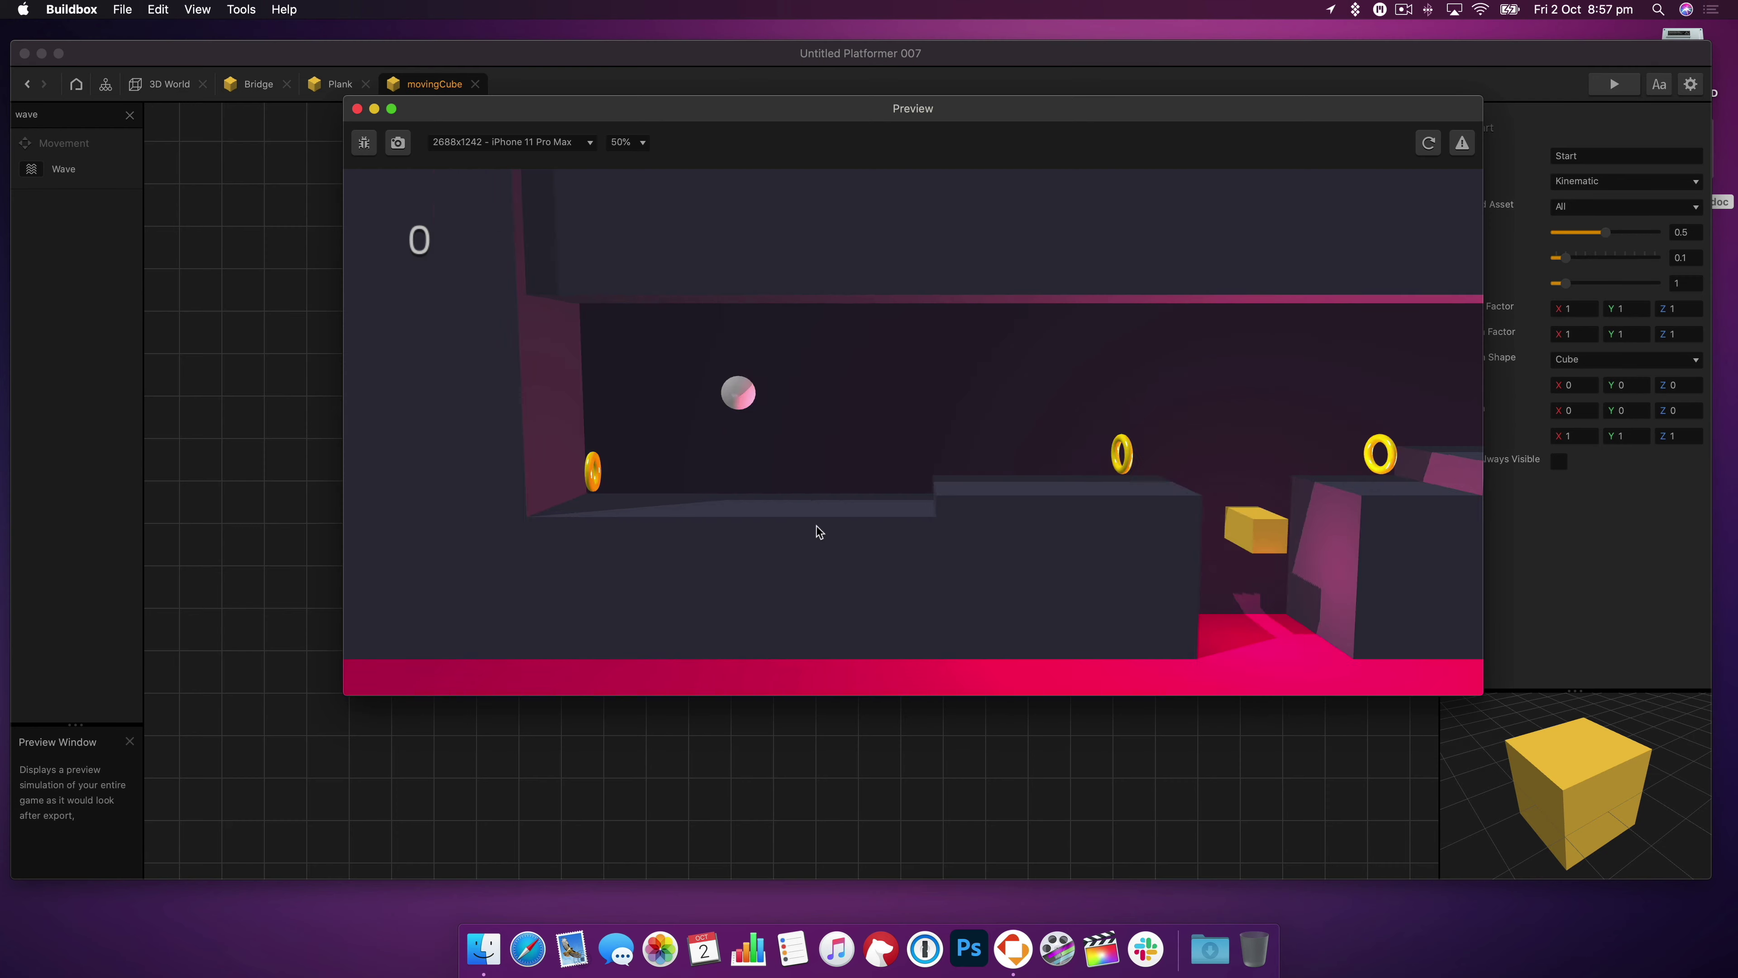
left_click(358, 108)
left_click(169, 84)
left_click(1601, 84)
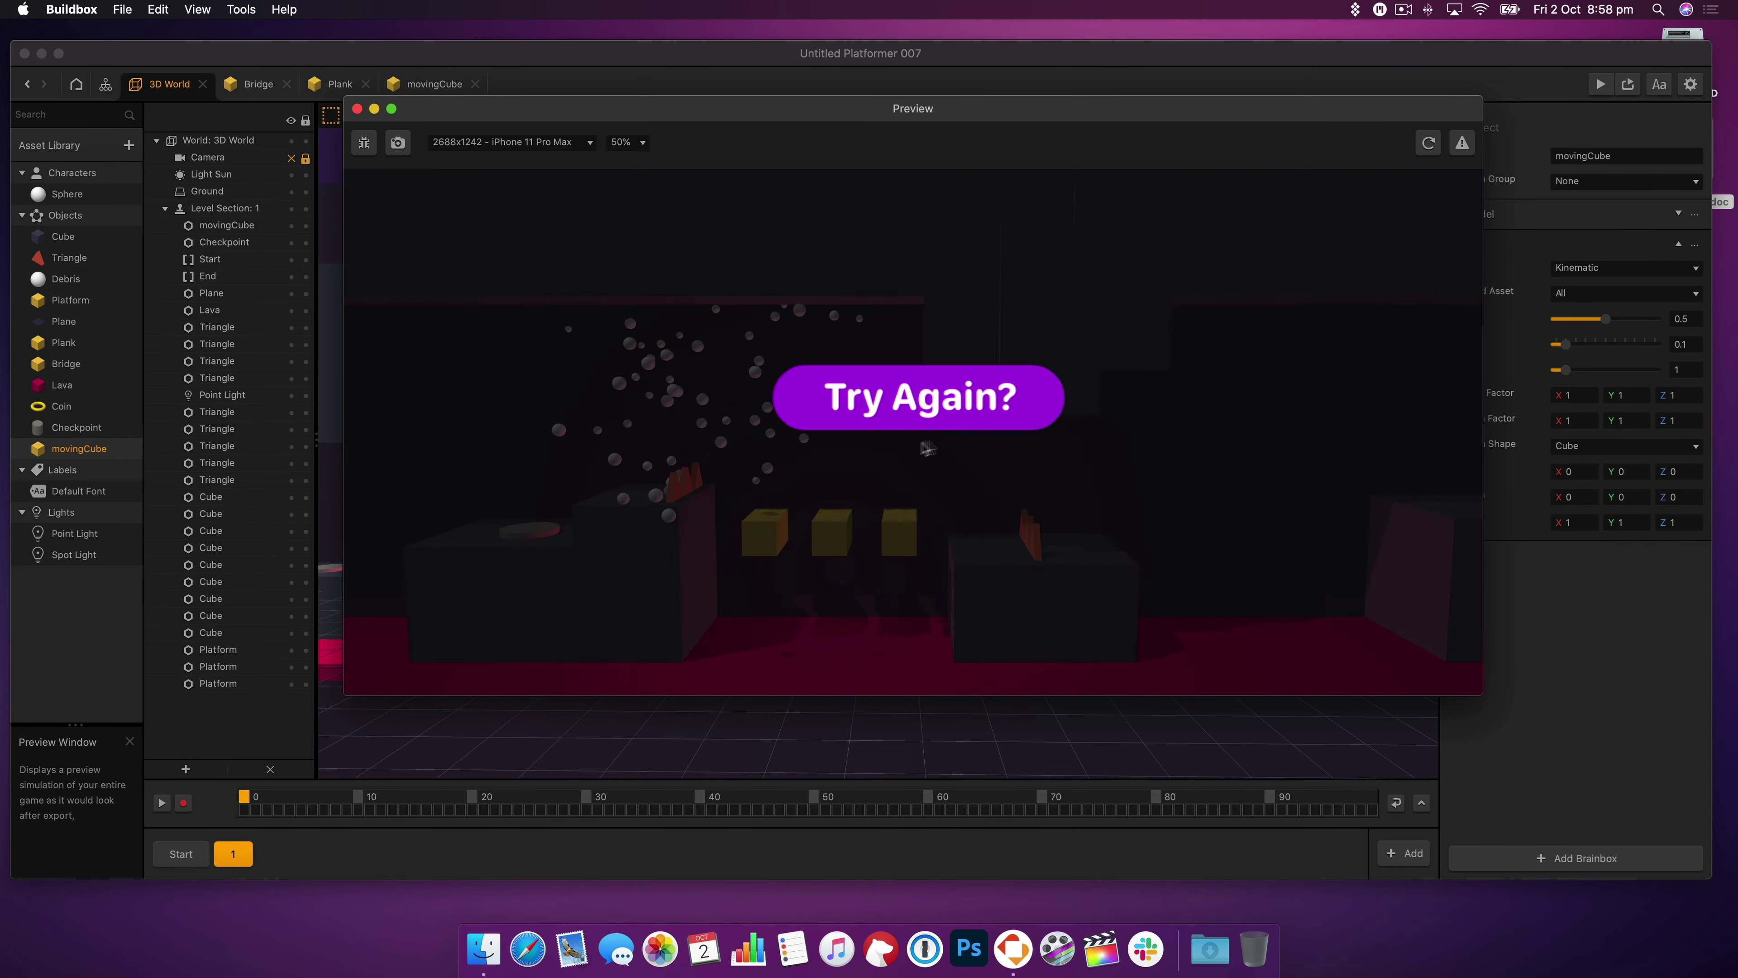
left_click(925, 426)
left_click(1069, 467)
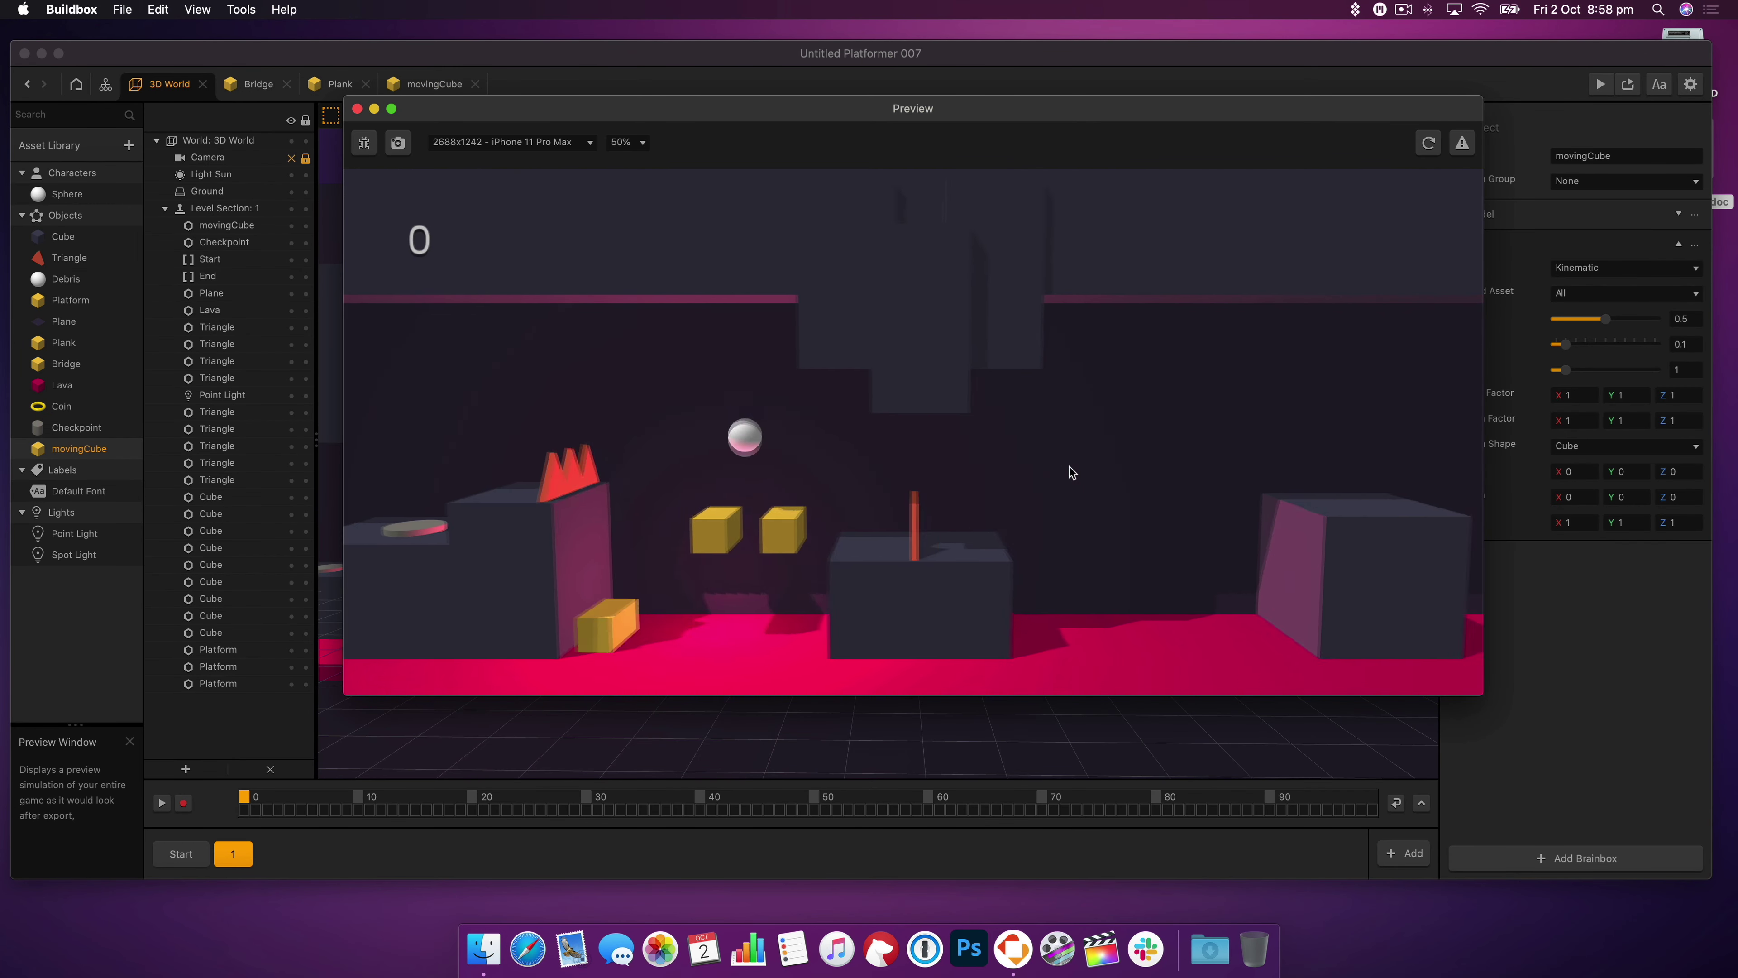
left_click(1069, 467)
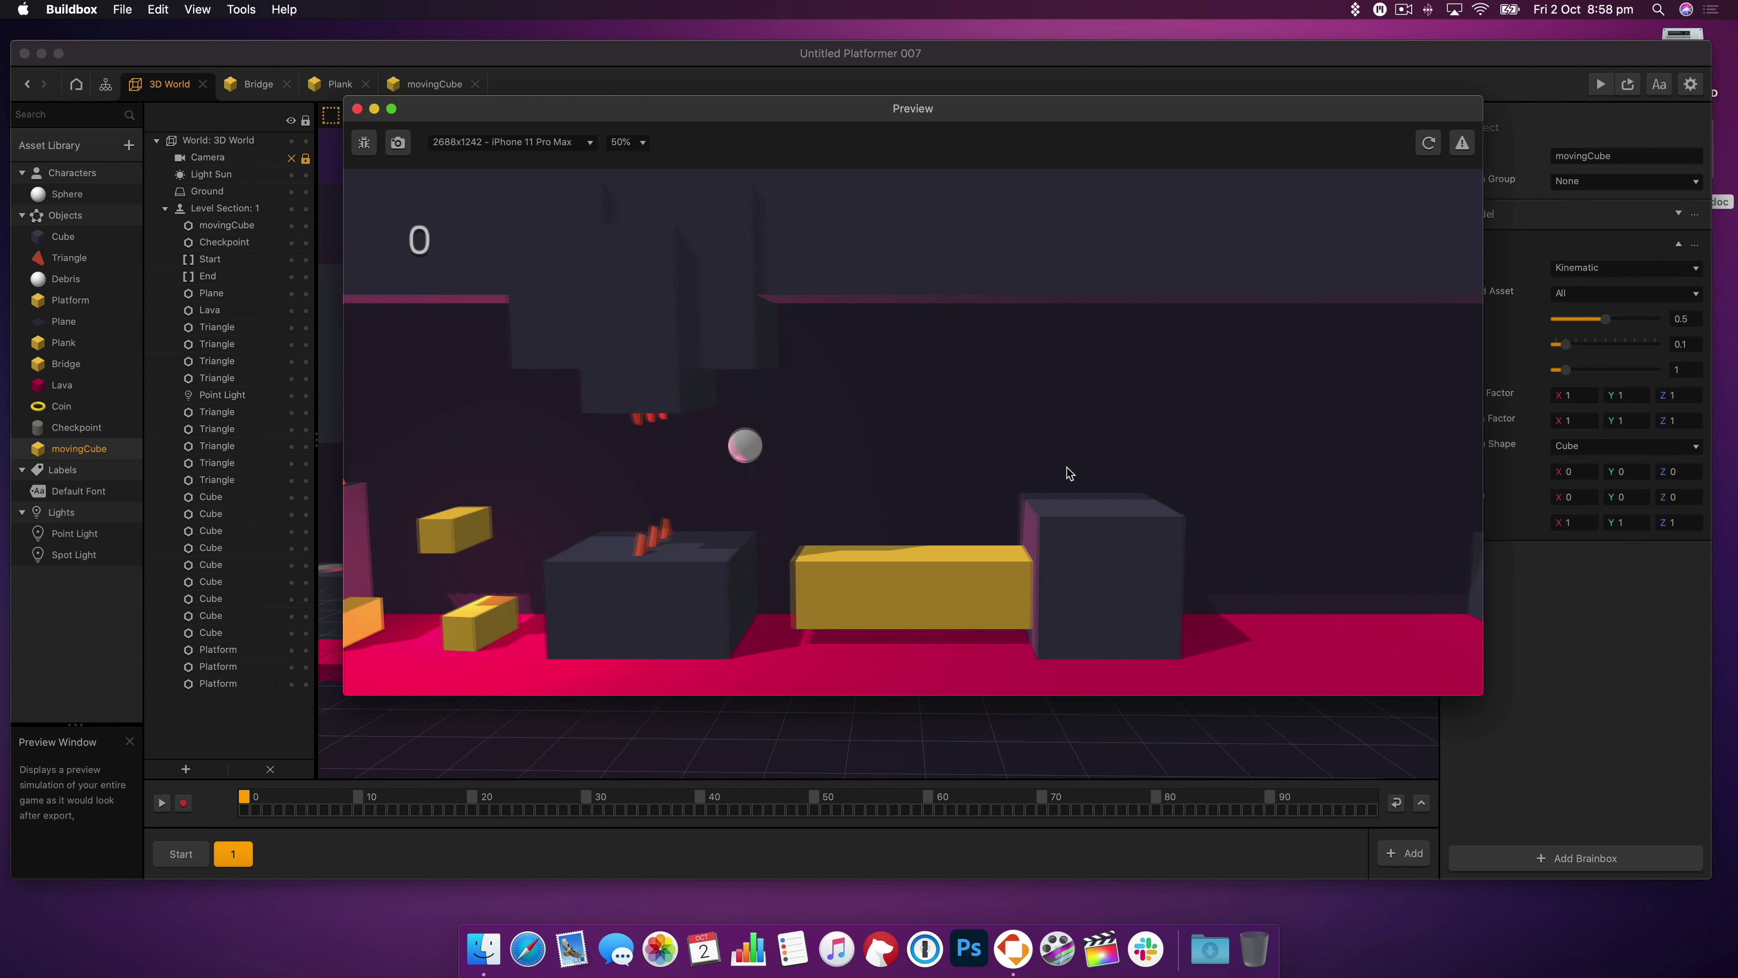
key("space")
key("space")
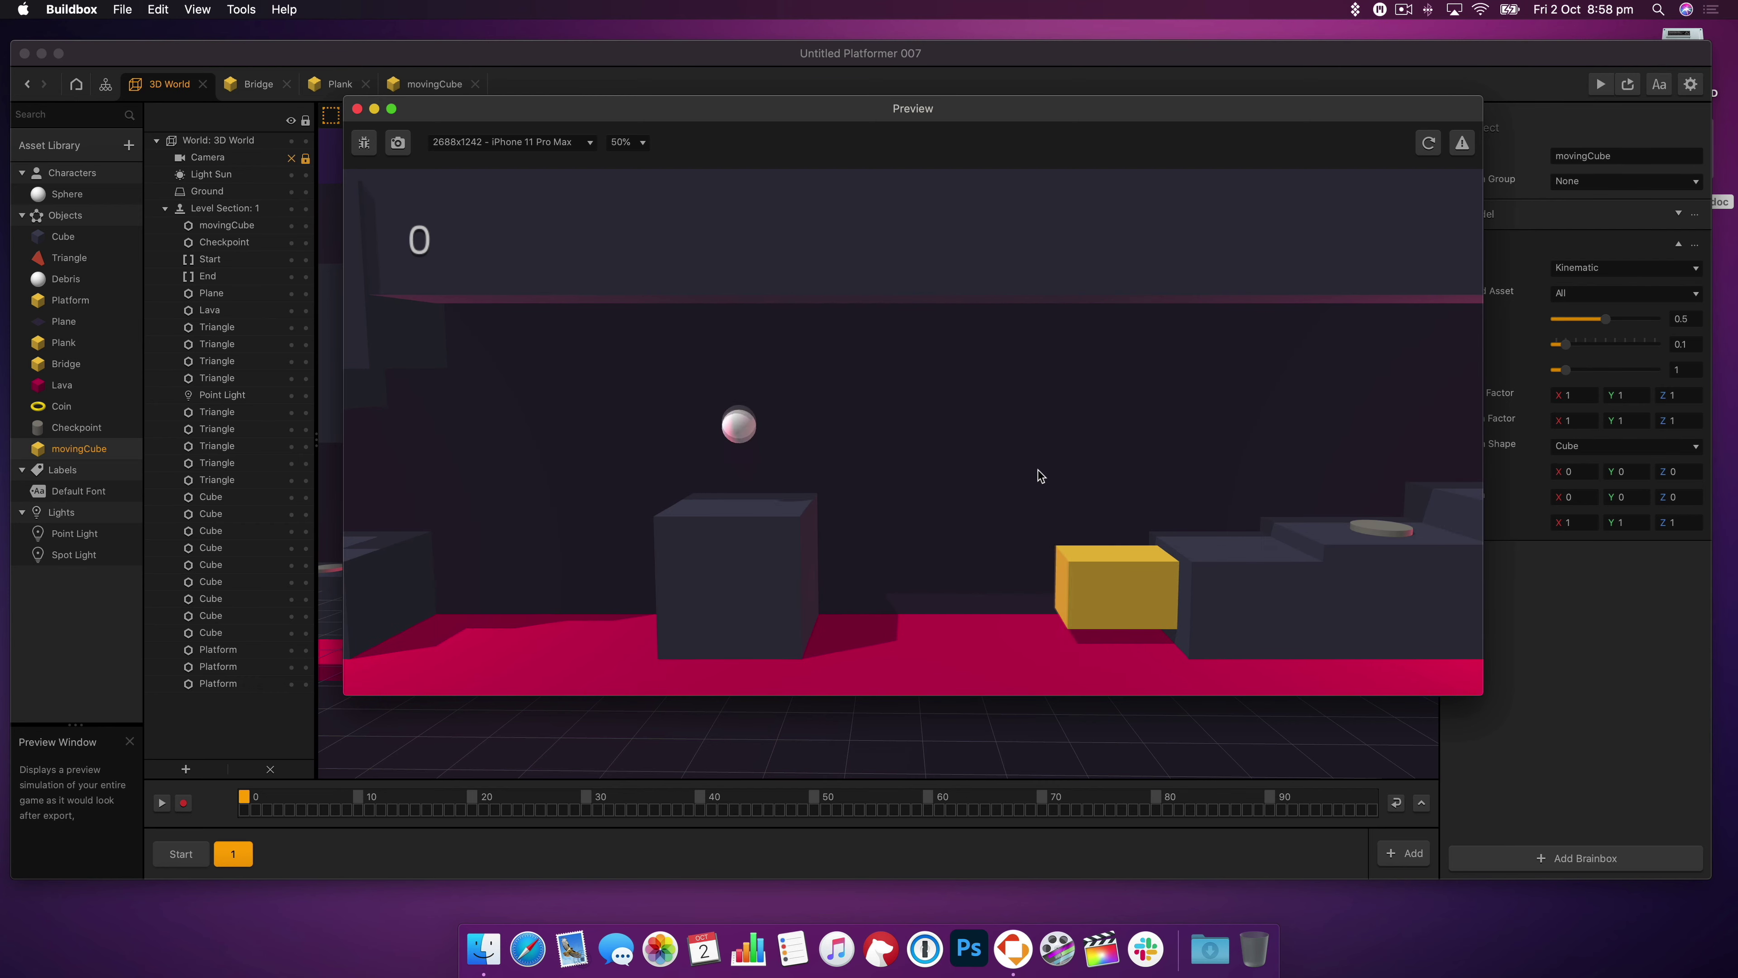
left_click(357, 109)
- Set the movingCube's Wave Vector Z to -5
left_click(916, 604)
left_click(431, 89)
left_click(835, 644)
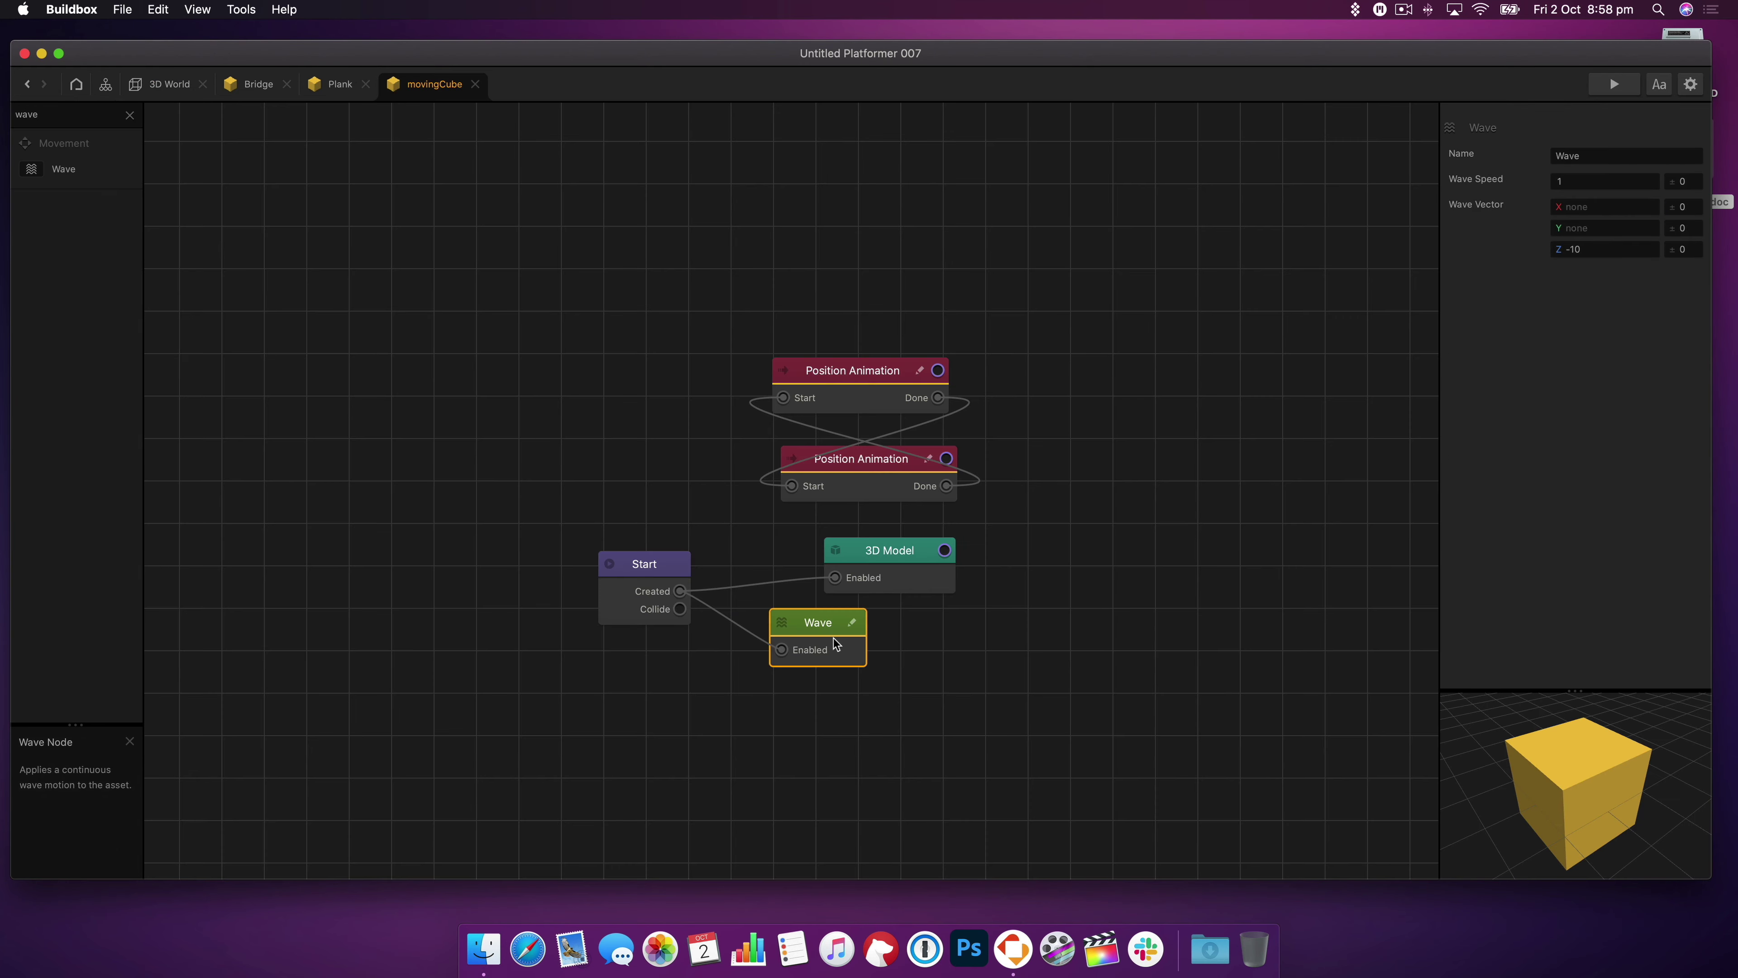
type("5")
- Delete both Position Animation nodes and rearrange the 3D Model and Wave nodes beside the Start node
left_click_drag(733, 339, 970, 501)
key("BackSpace")
left_click_drag(885, 568, 865, 505)
left_click_drag(821, 626, 812, 375)
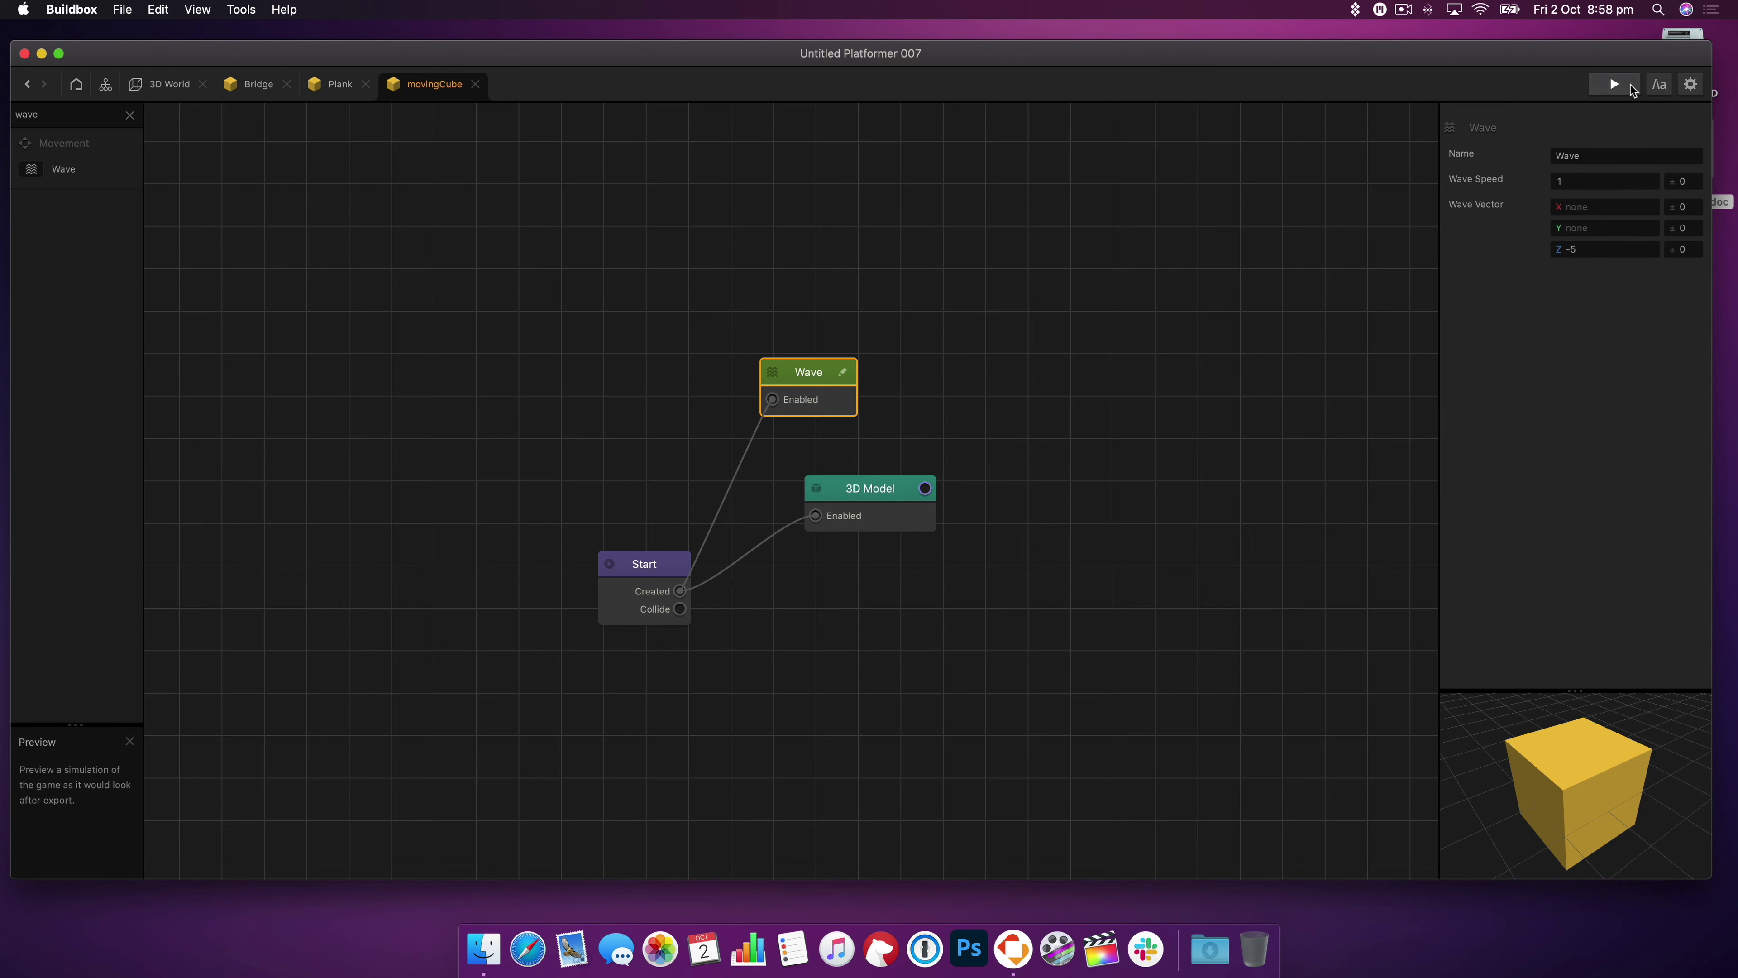
- Preview the game and play the level section to check the movingCube's shortened wave travel
left_click(1620, 88)
left_click(356, 108)
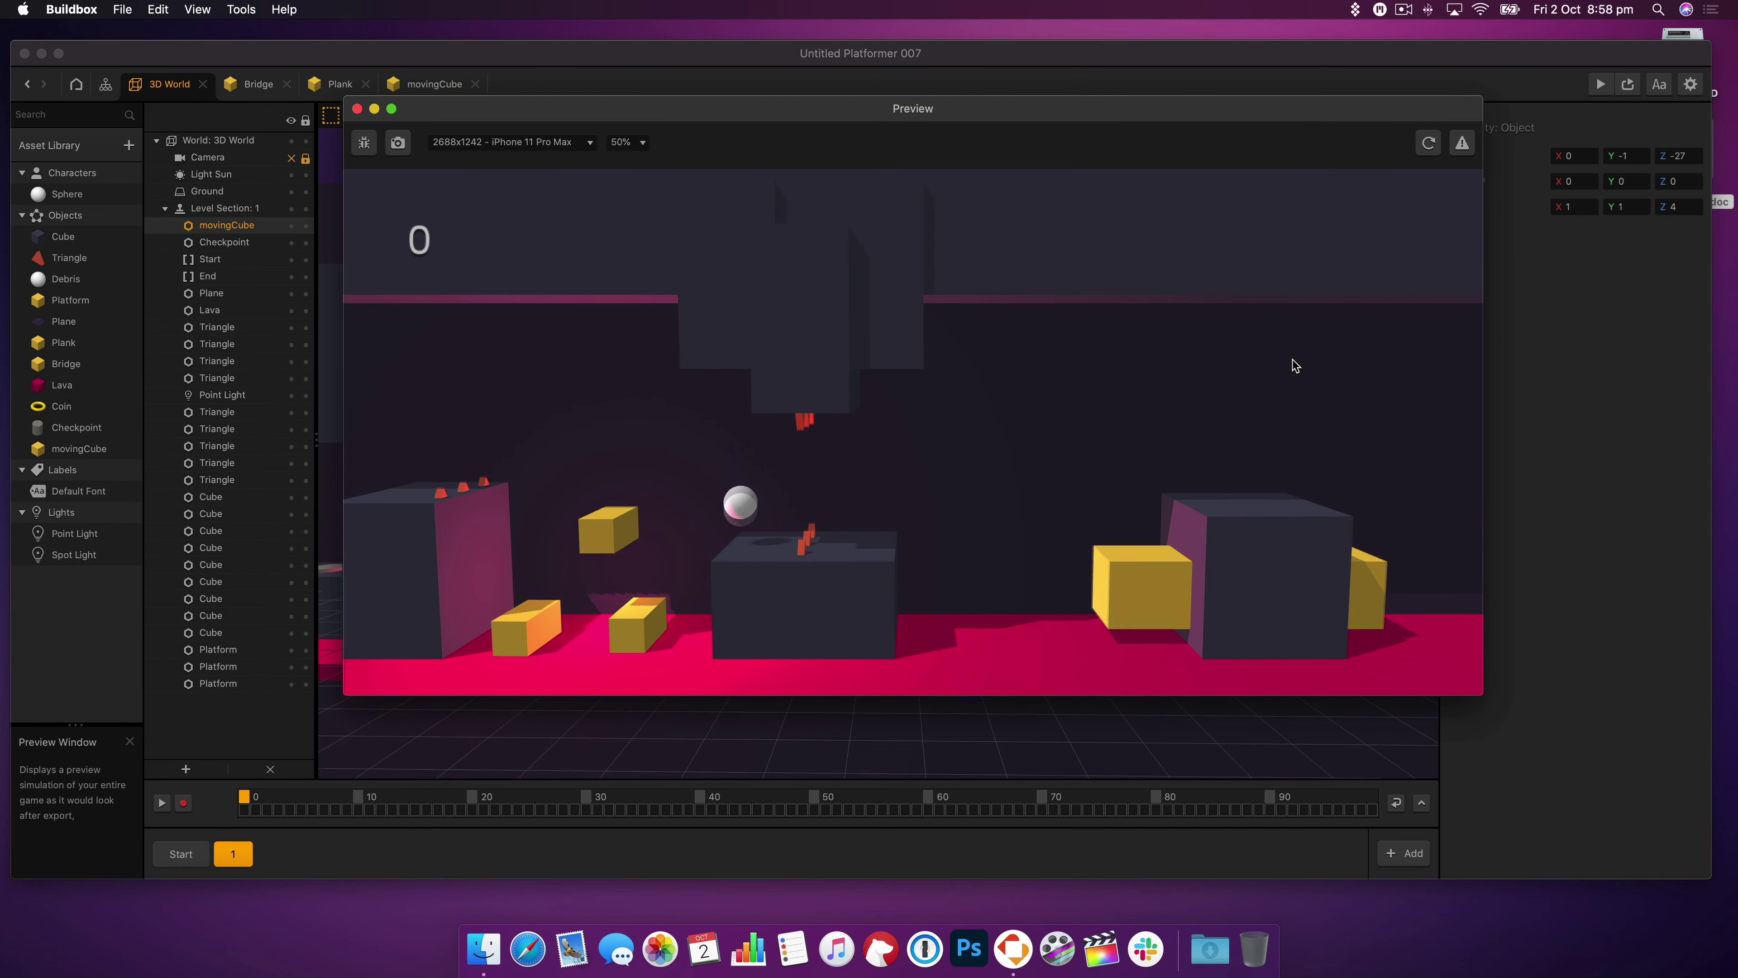
key("space")
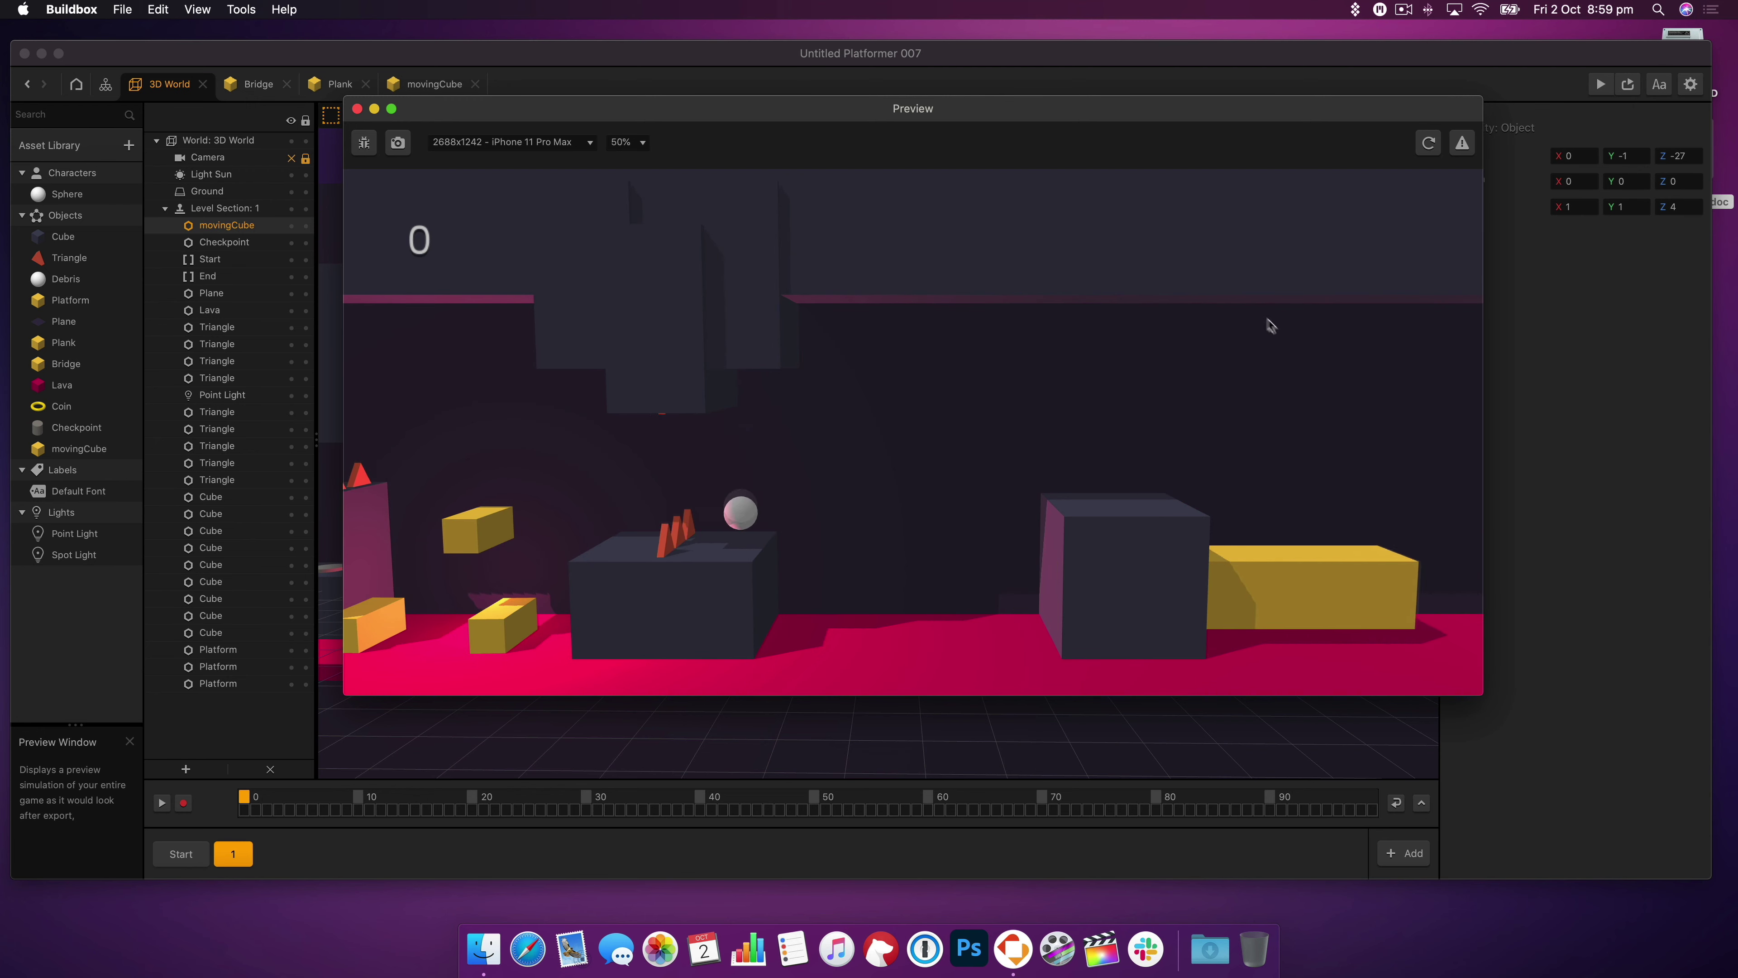
key("super+w")
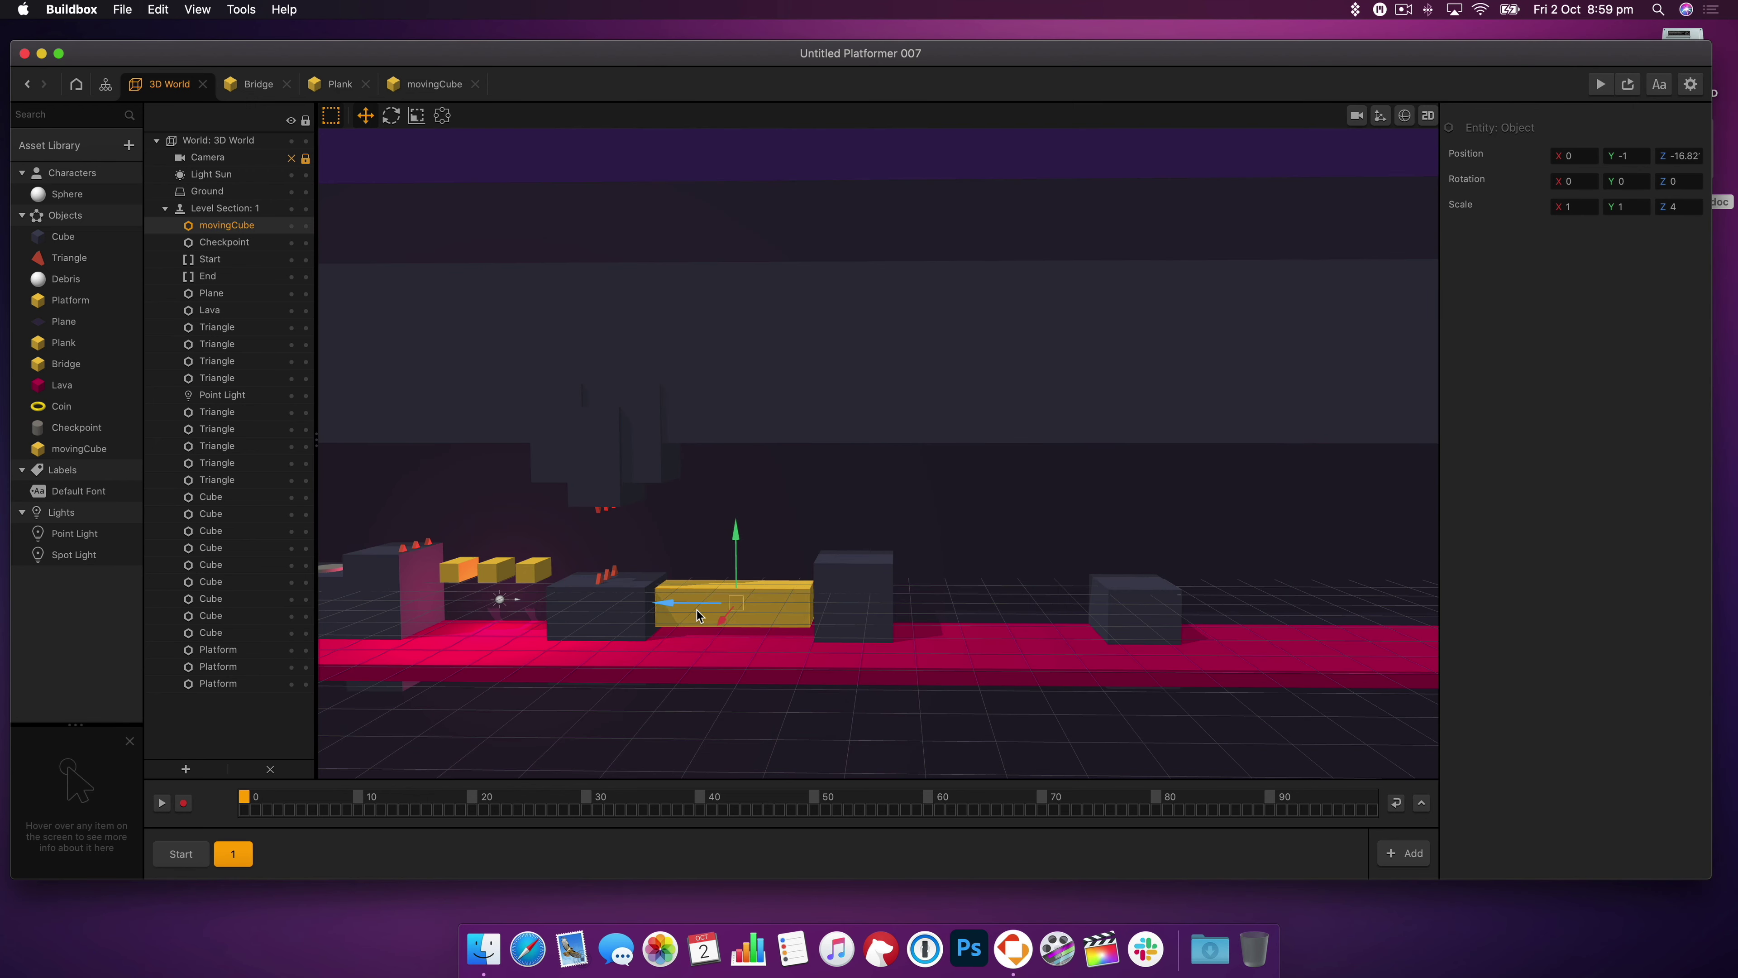
- Move the movingCube between the blocks to about Z -16.59 and the tall block to about Z -22.42, and preview the level
left_click_drag(696, 611, 692, 610)
left_click(849, 602)
left_click_drag(825, 605, 811, 605)
left_click(1599, 84)
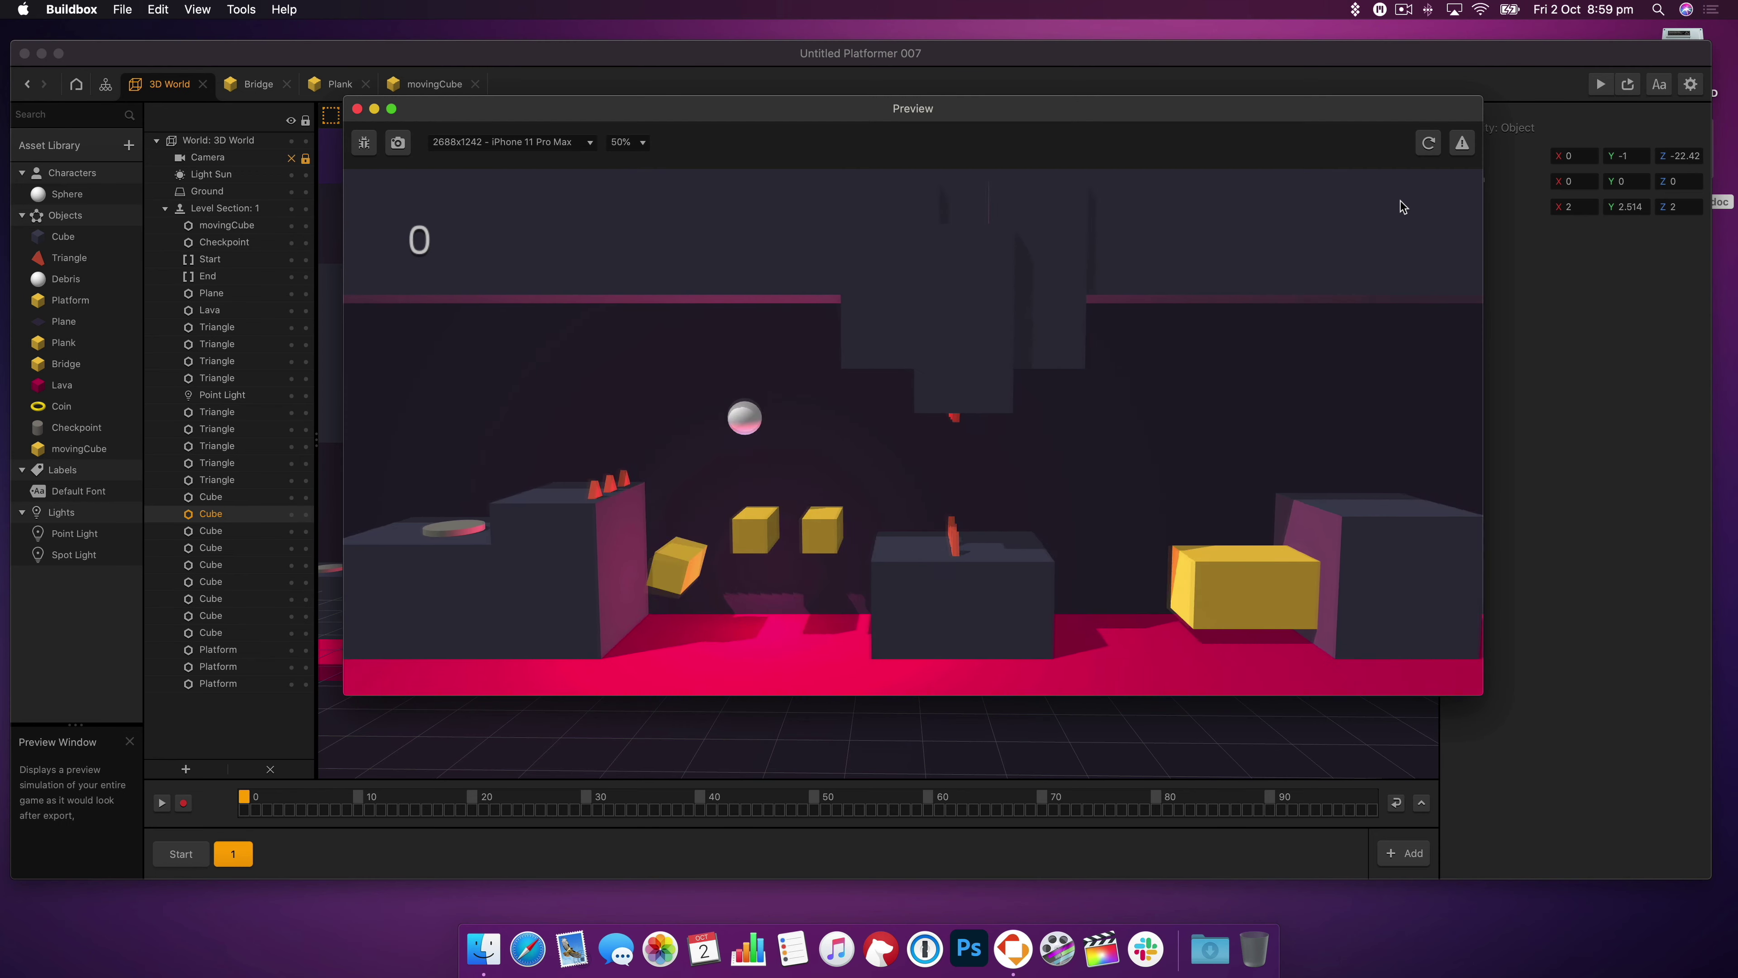
key("super+w")
- Set the Z position of both the movingCube and the tall block to -22, and play the level section in the preview
left_click(710, 610)
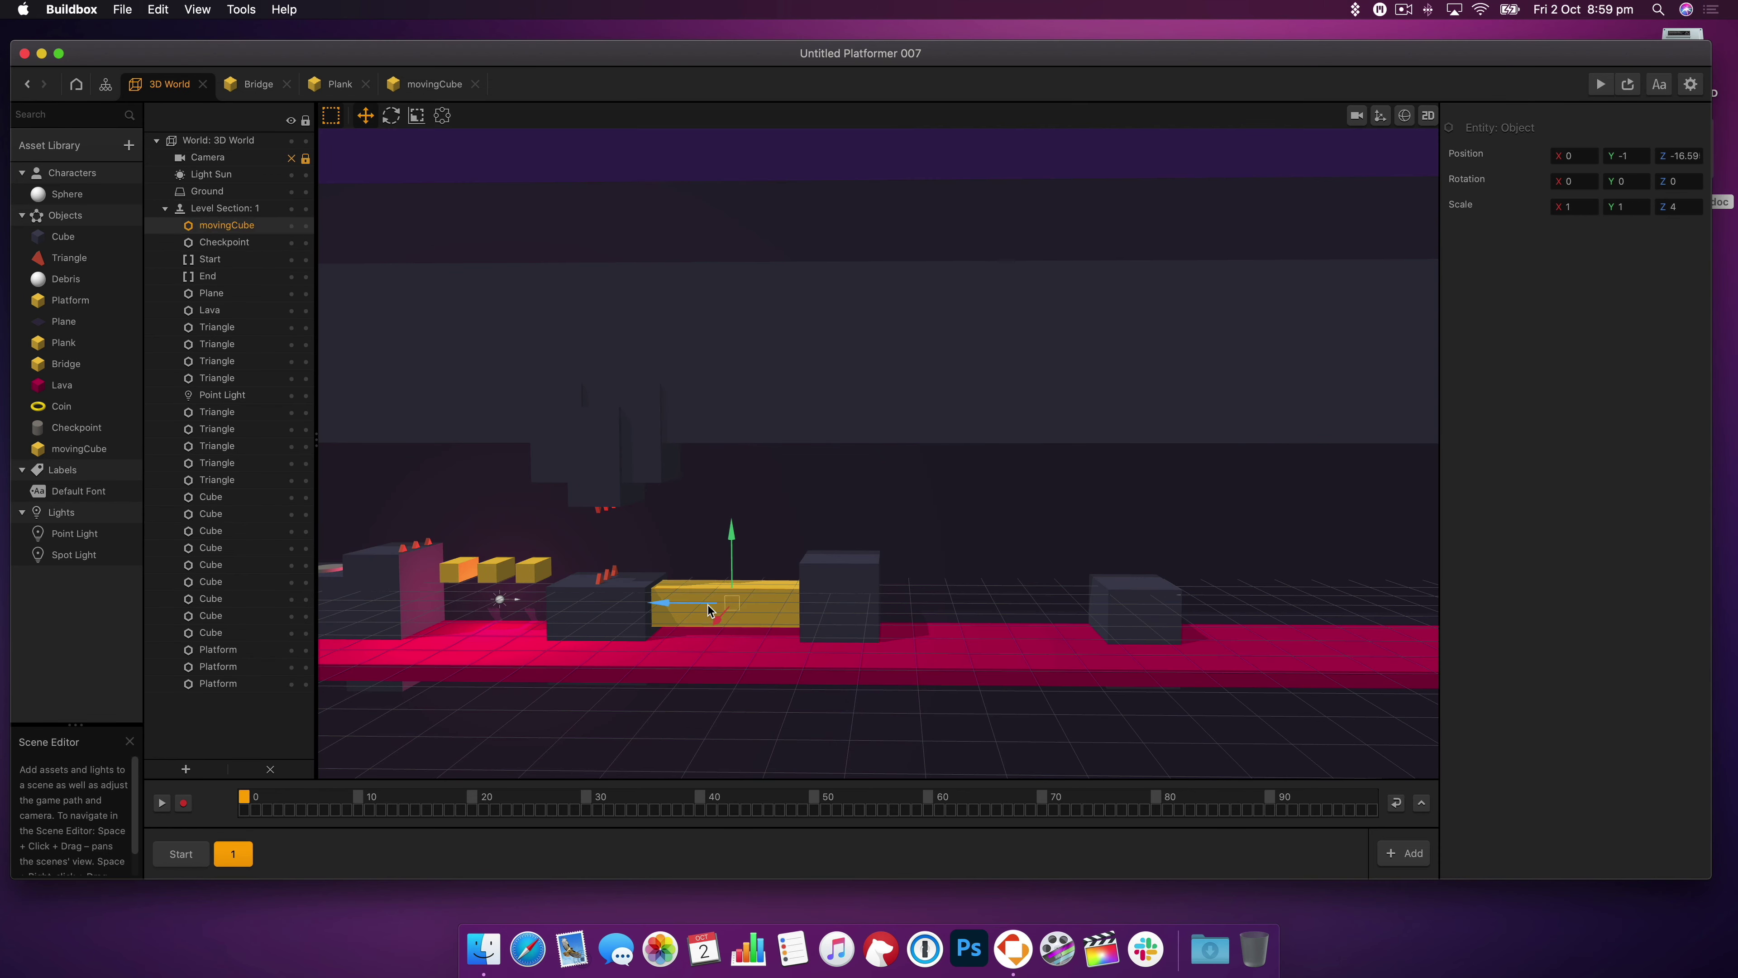
left_click(1680, 155)
type("-10")
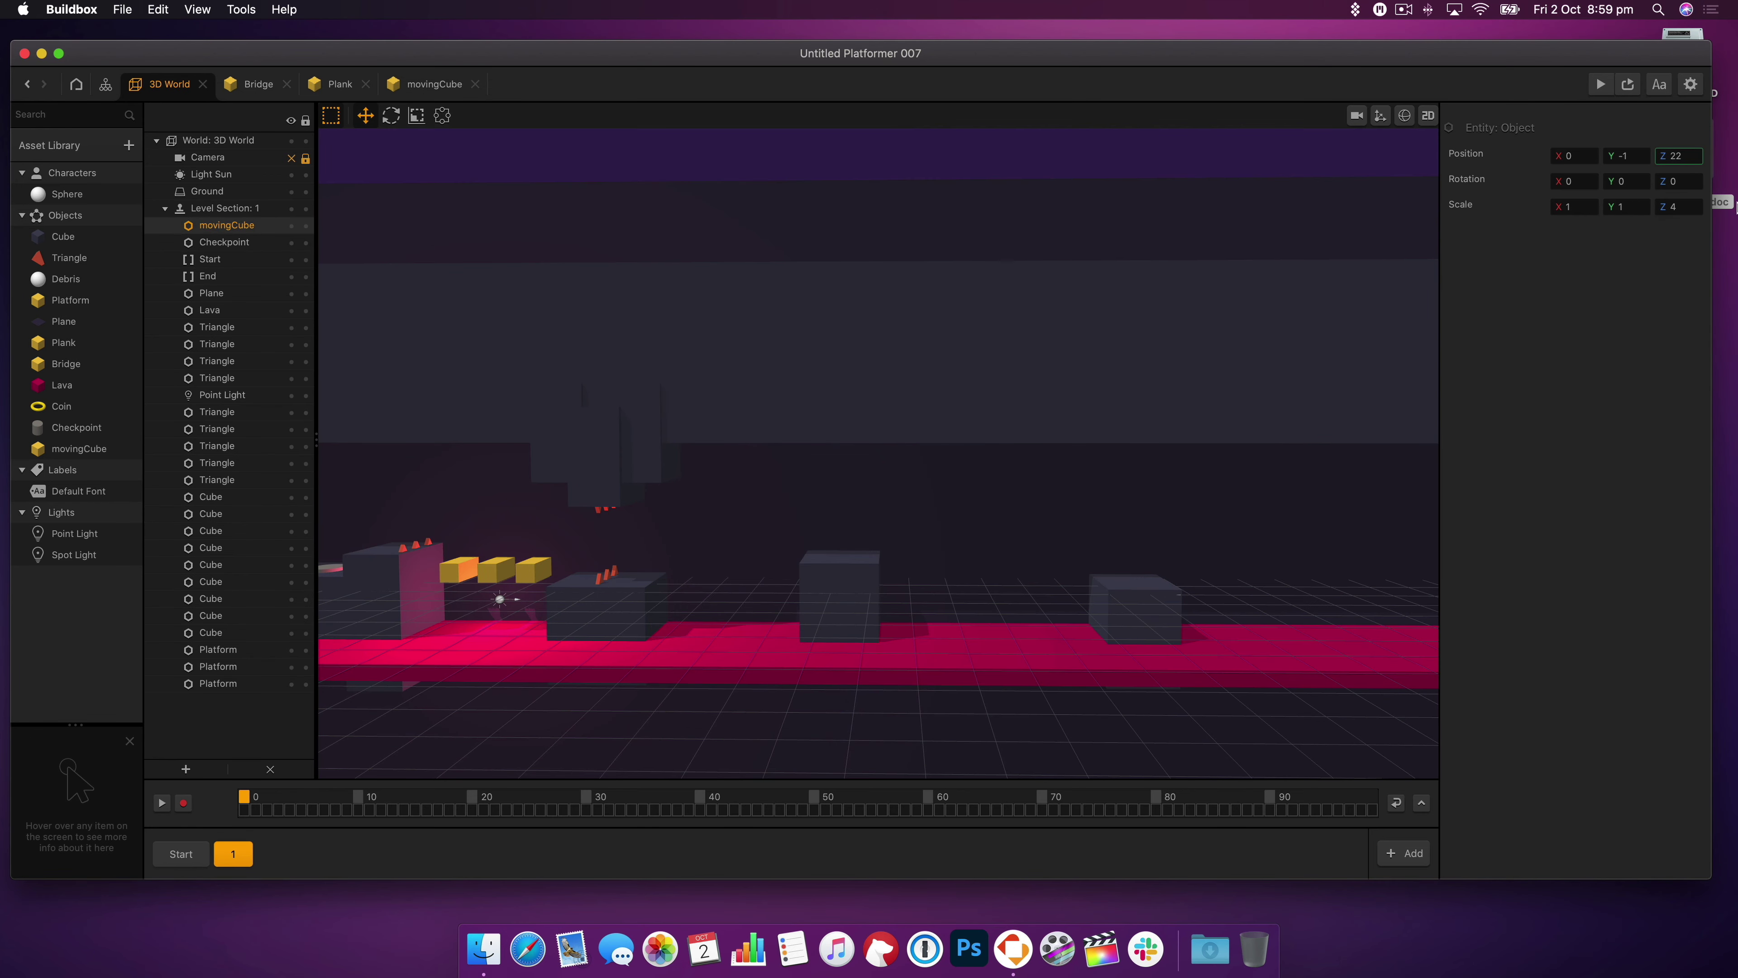
left_click(839, 595)
left_click(1680, 155)
type("-22")
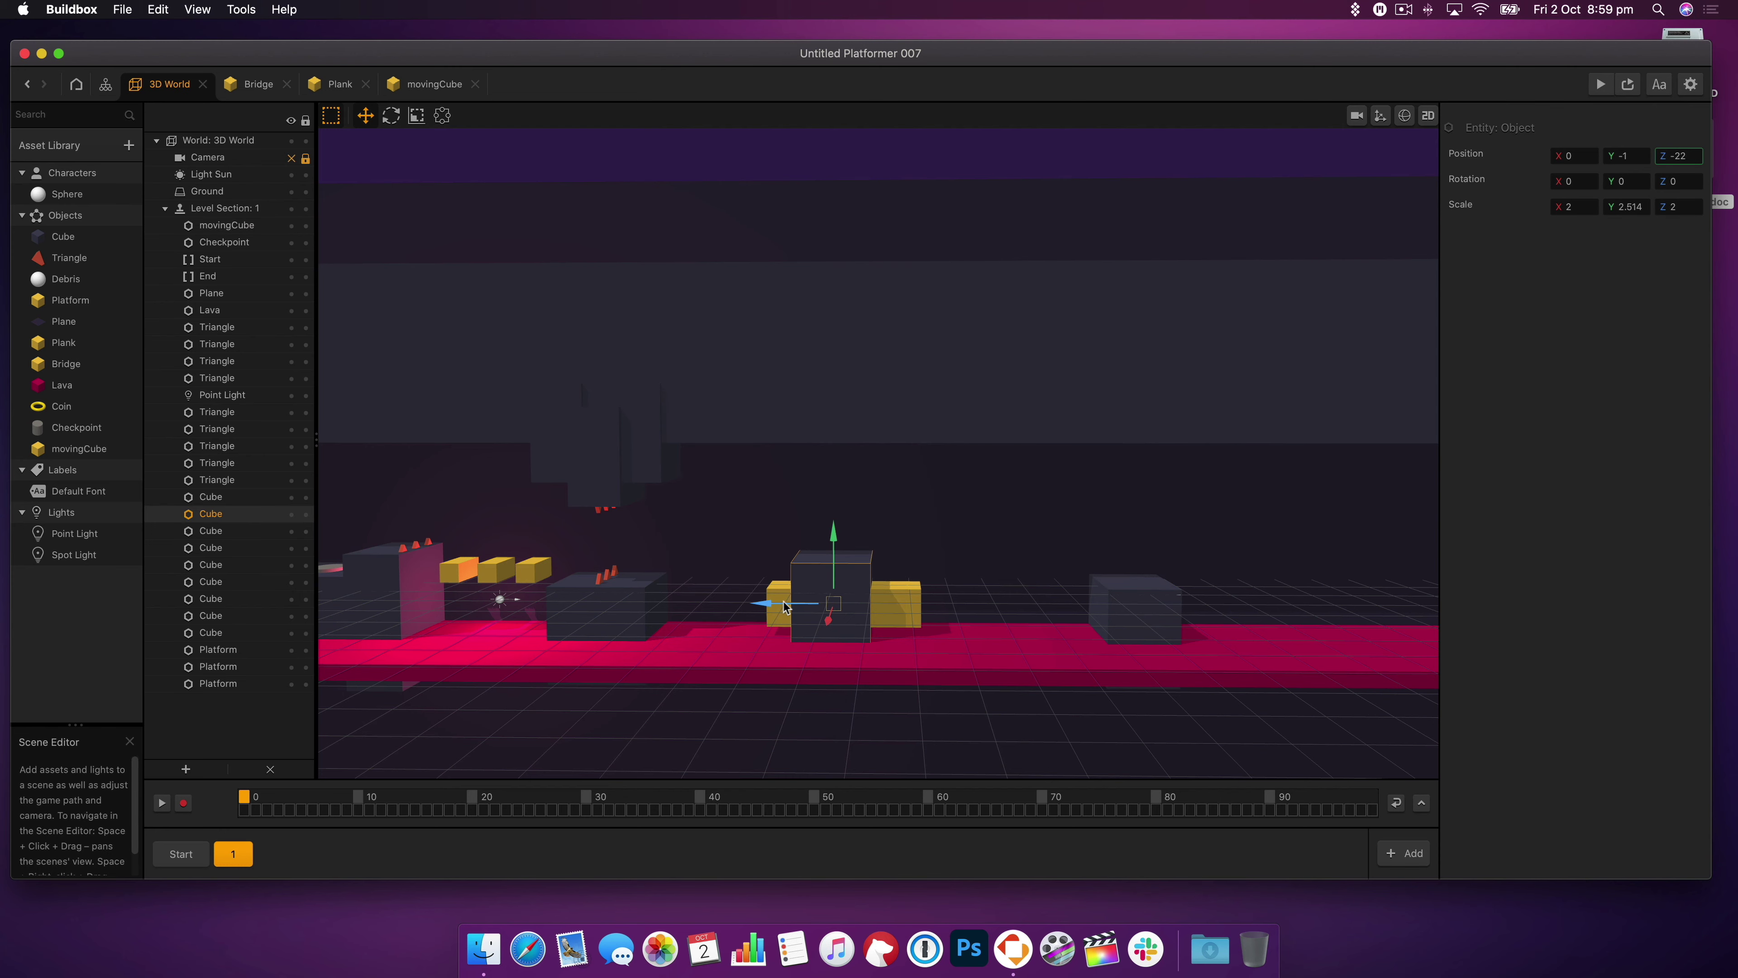
left_click(897, 604)
left_click(1680, 155)
left_click(1601, 84)
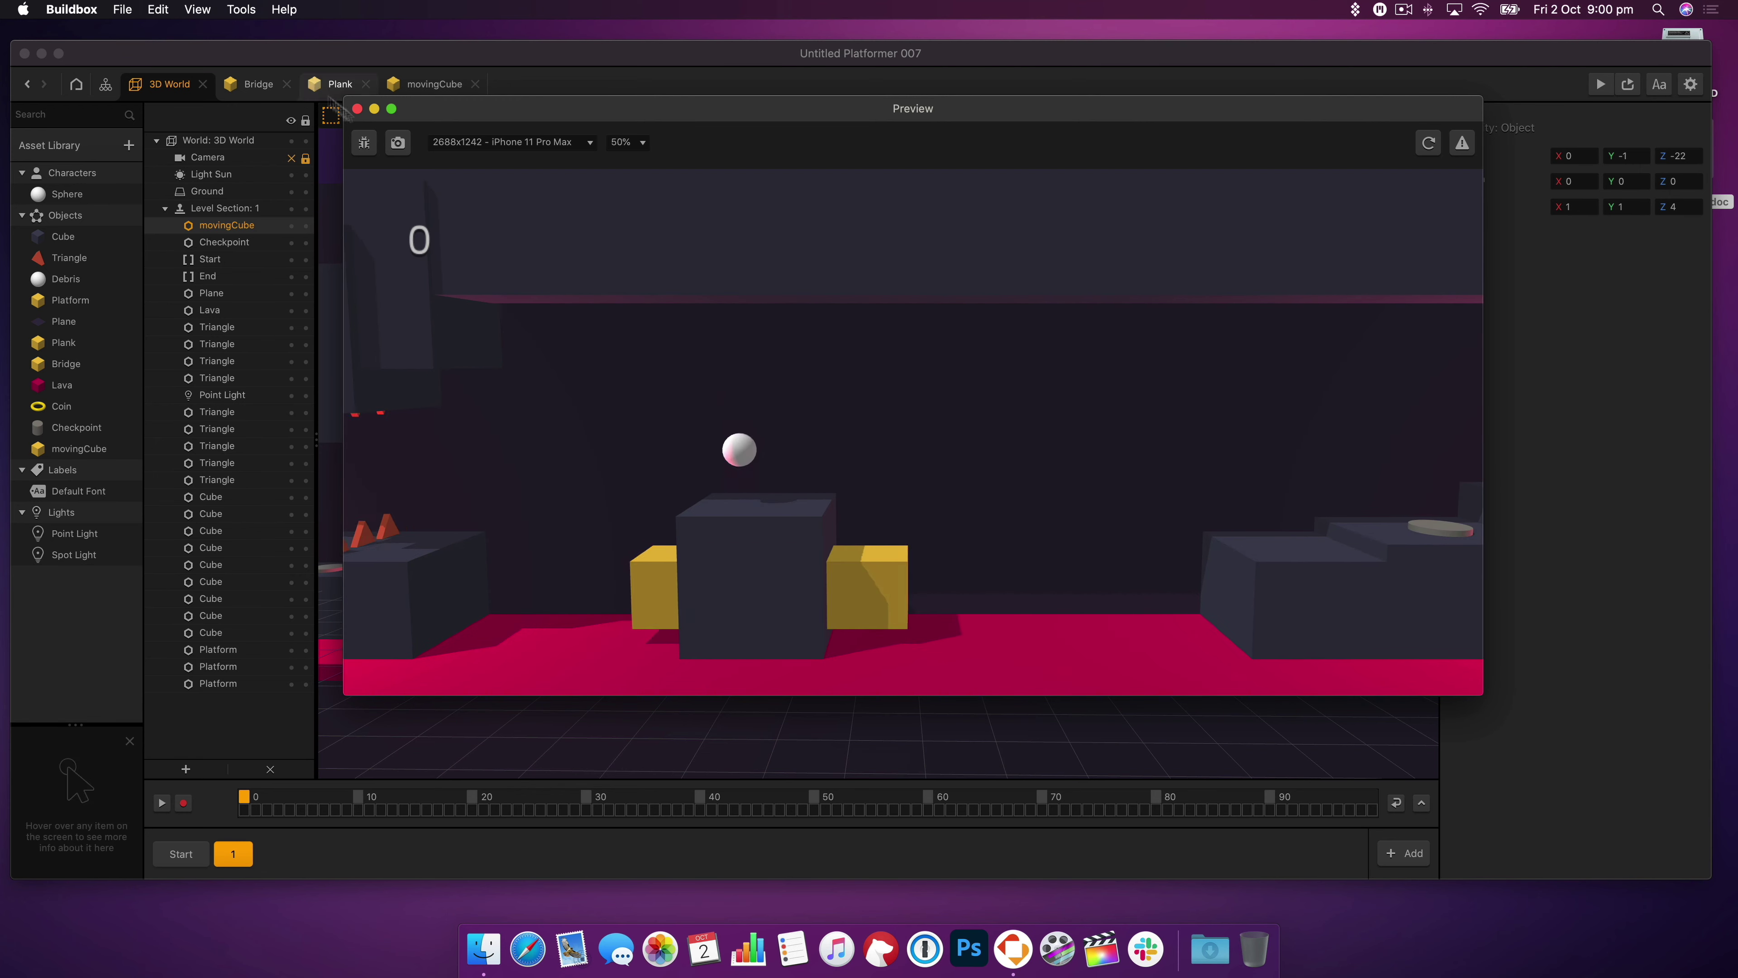
left_click(357, 108)
- Lower the tall block to about Y -2.086, widen it as a base, and add a narrower copy at Y -1.276 with Z scale 1
left_click(832, 575)
left_click_drag(830, 552, 830, 572)
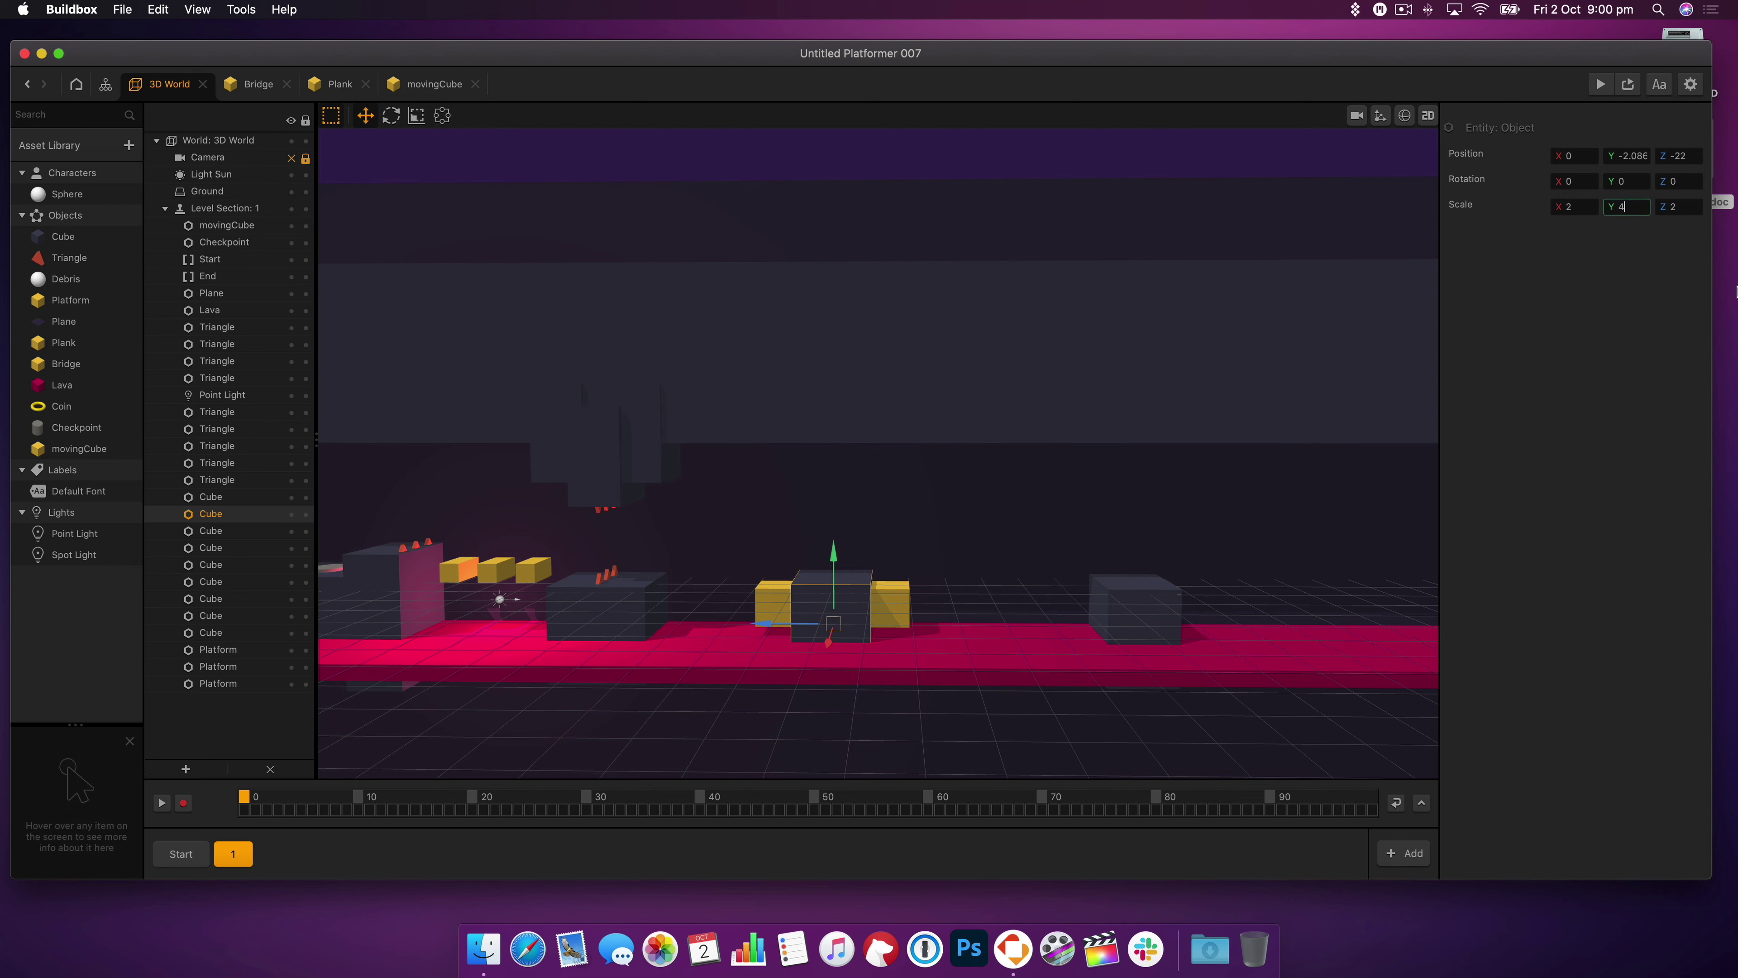
key("Tab")
key("super+z")
type("3")
key("BackSpace")
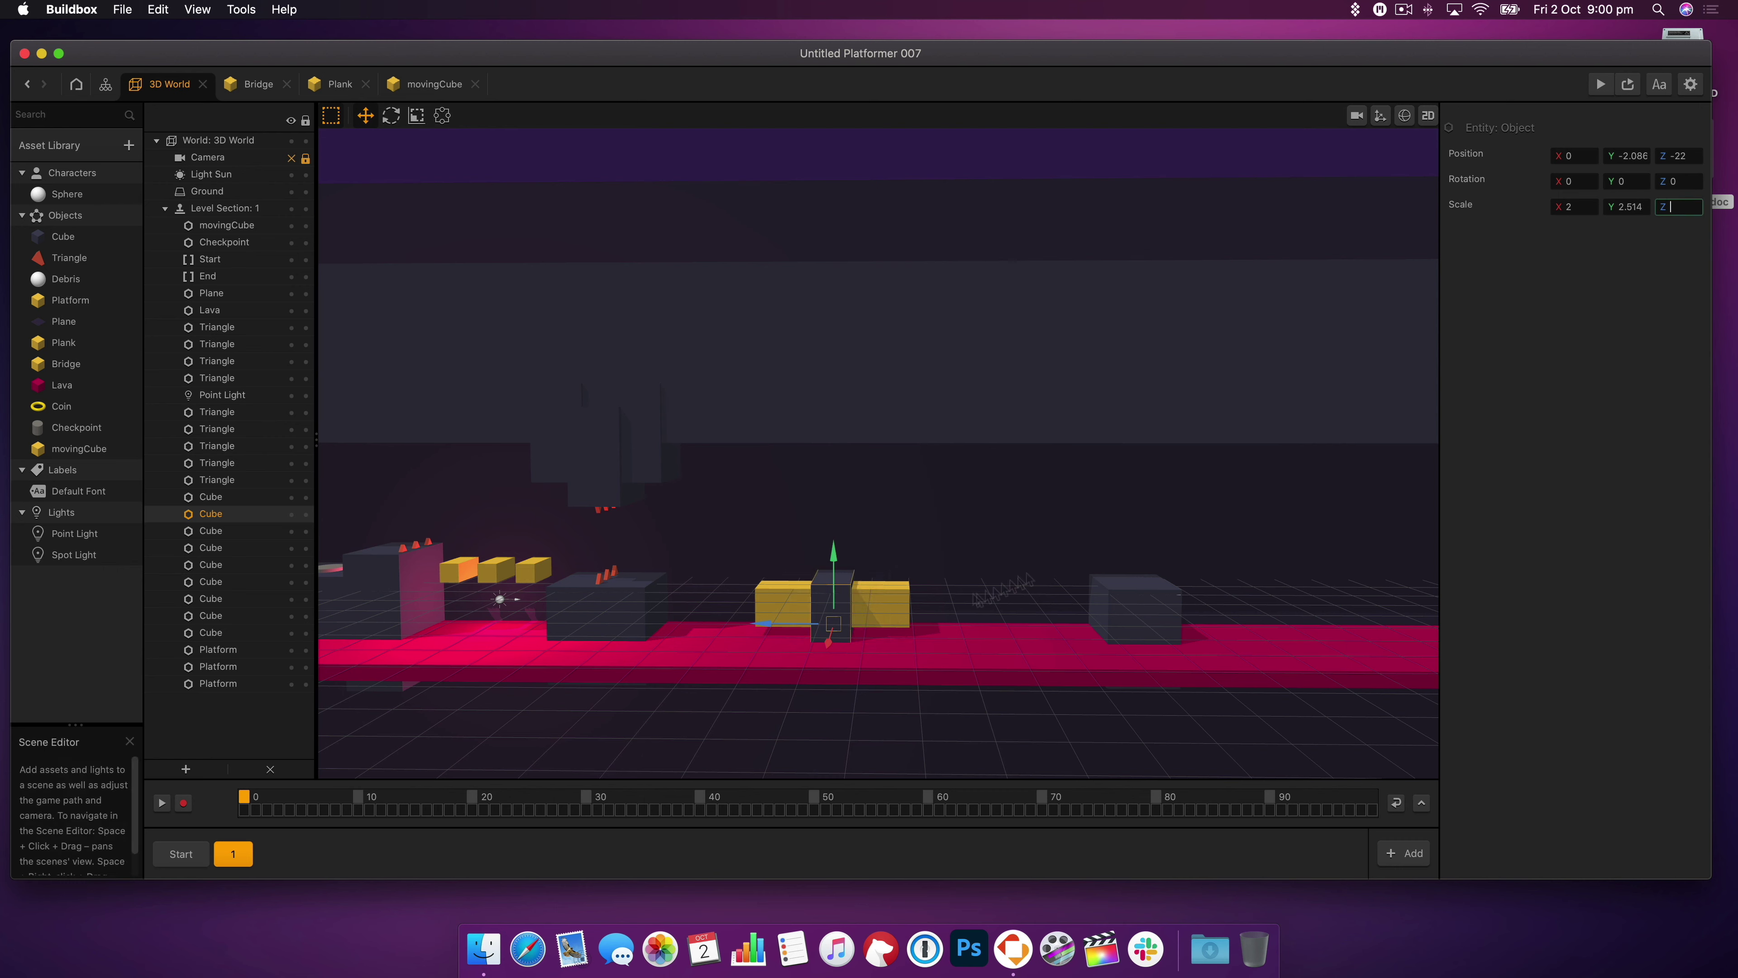
key("Return")
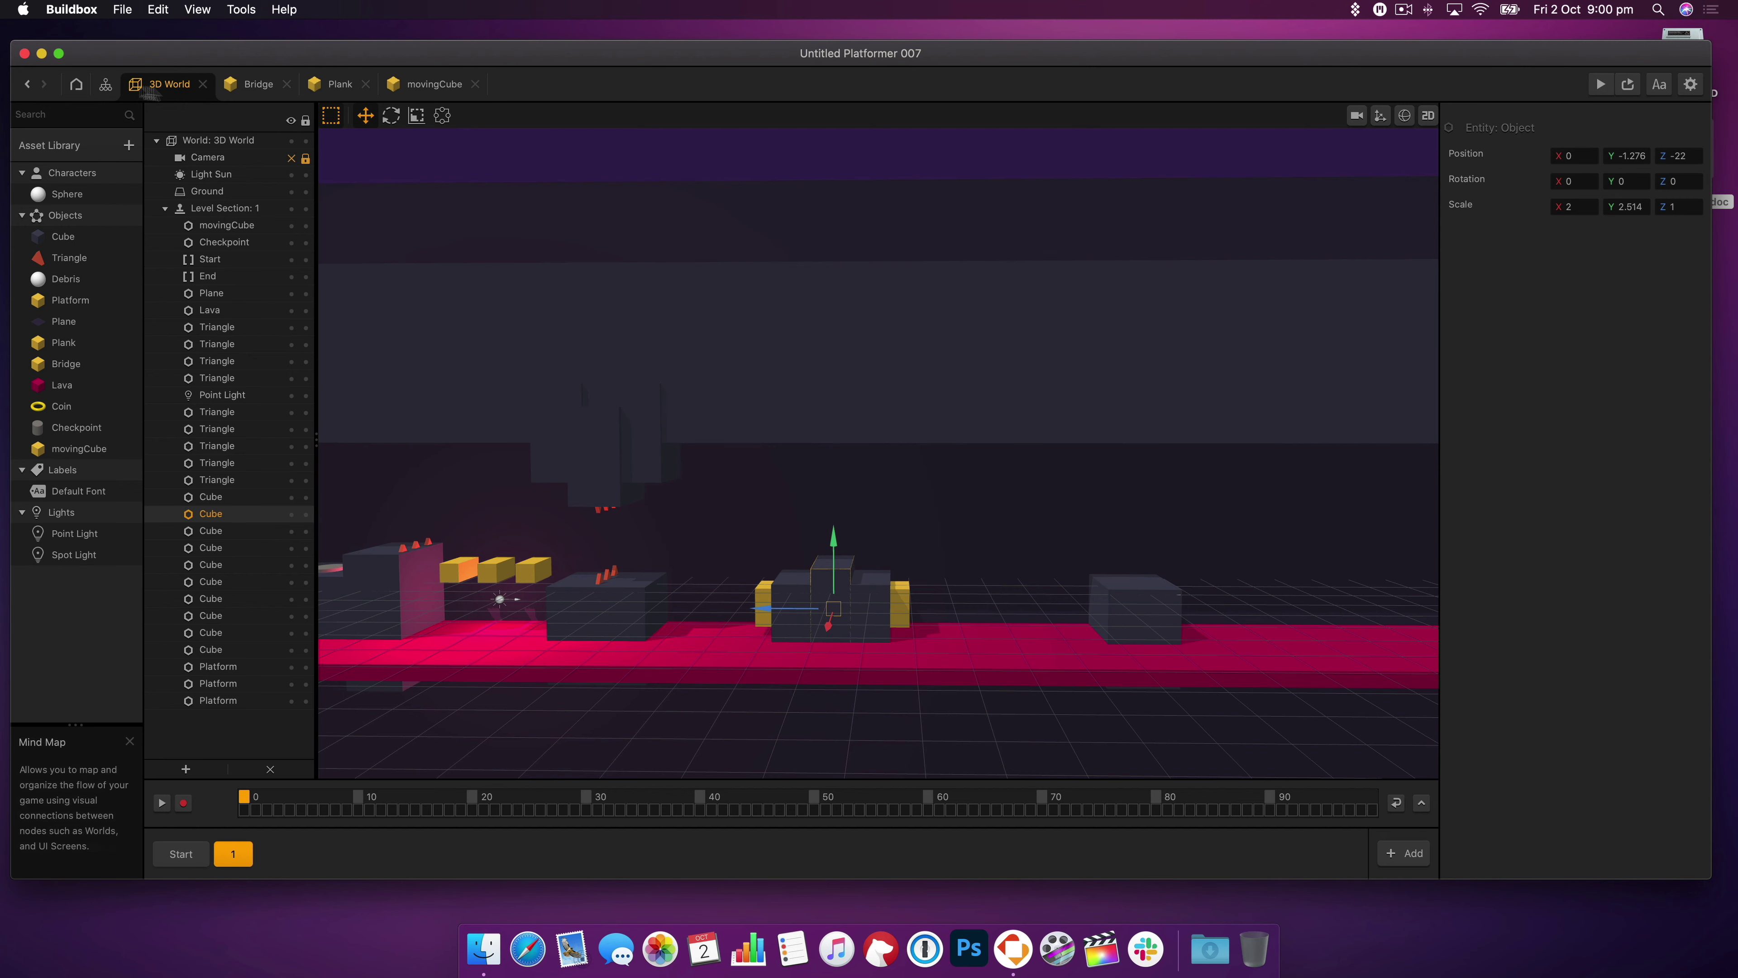
- Copy a coin from the Start section into level section 1 and place it above the stepped block at about Z -22
left_click(181, 854)
left_click(741, 528)
key("super+c")
left_click(233, 854)
key("super+v")
left_click_drag(706, 531, 810, 531)
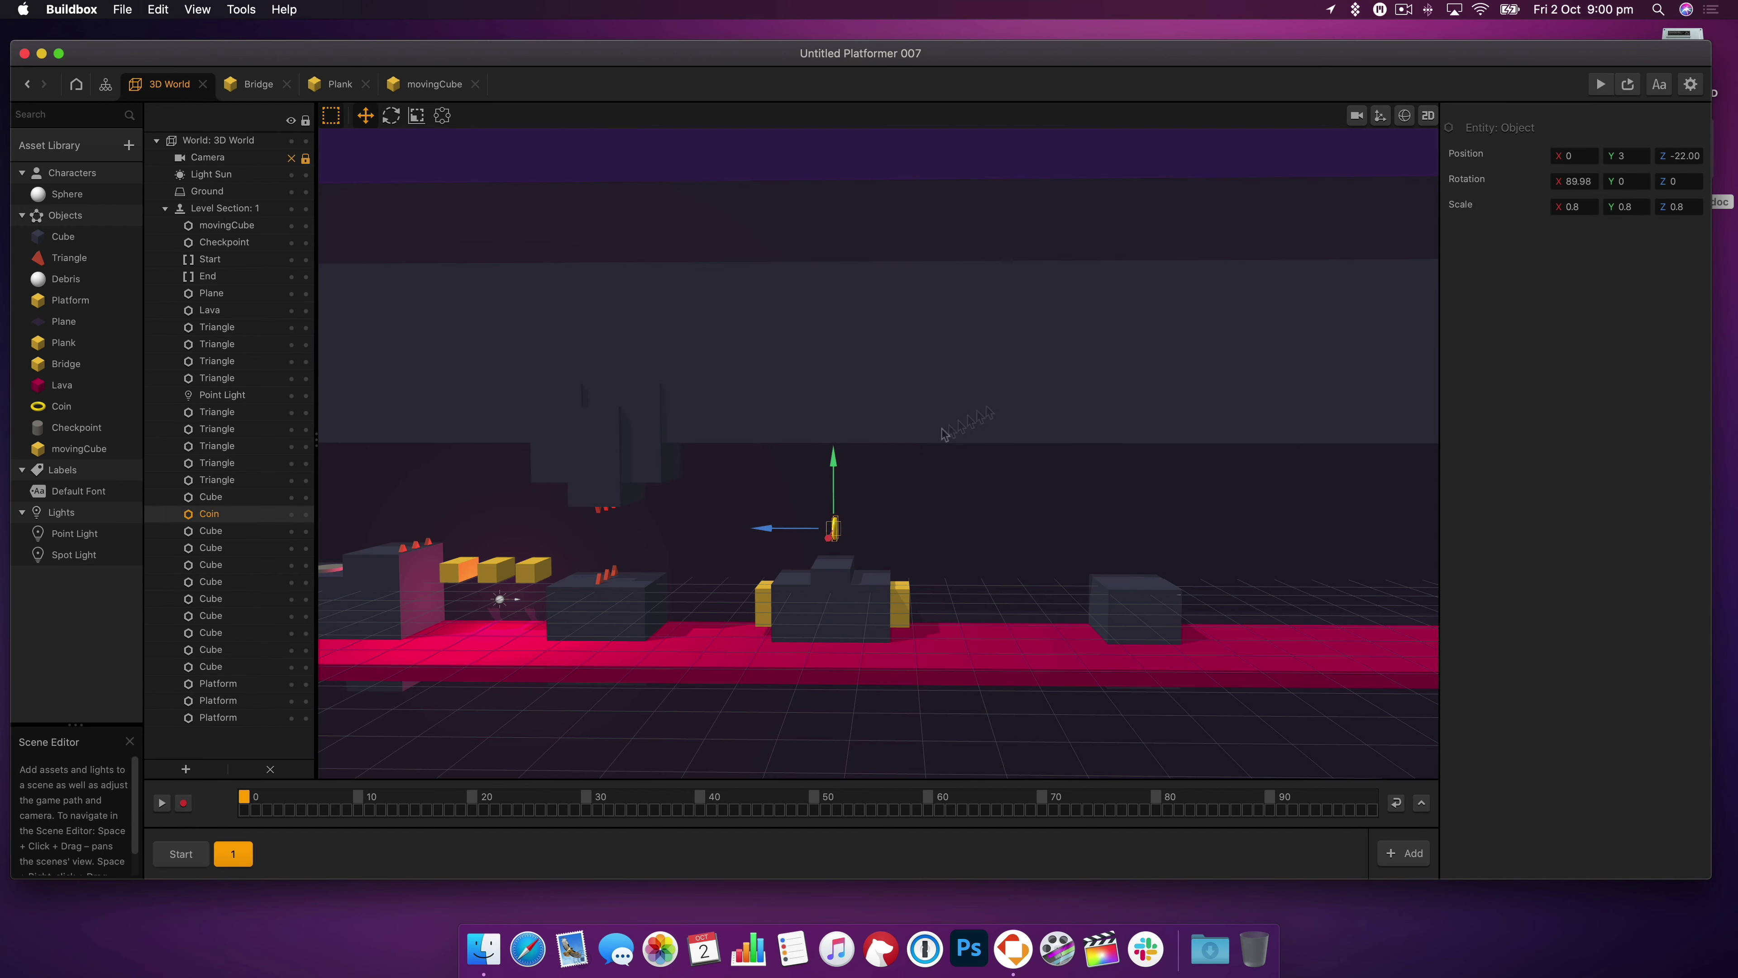
- Set the last block's Z position to -35, preview the level section, and change the position to -34
left_click(1135, 608)
left_click(1629, 85)
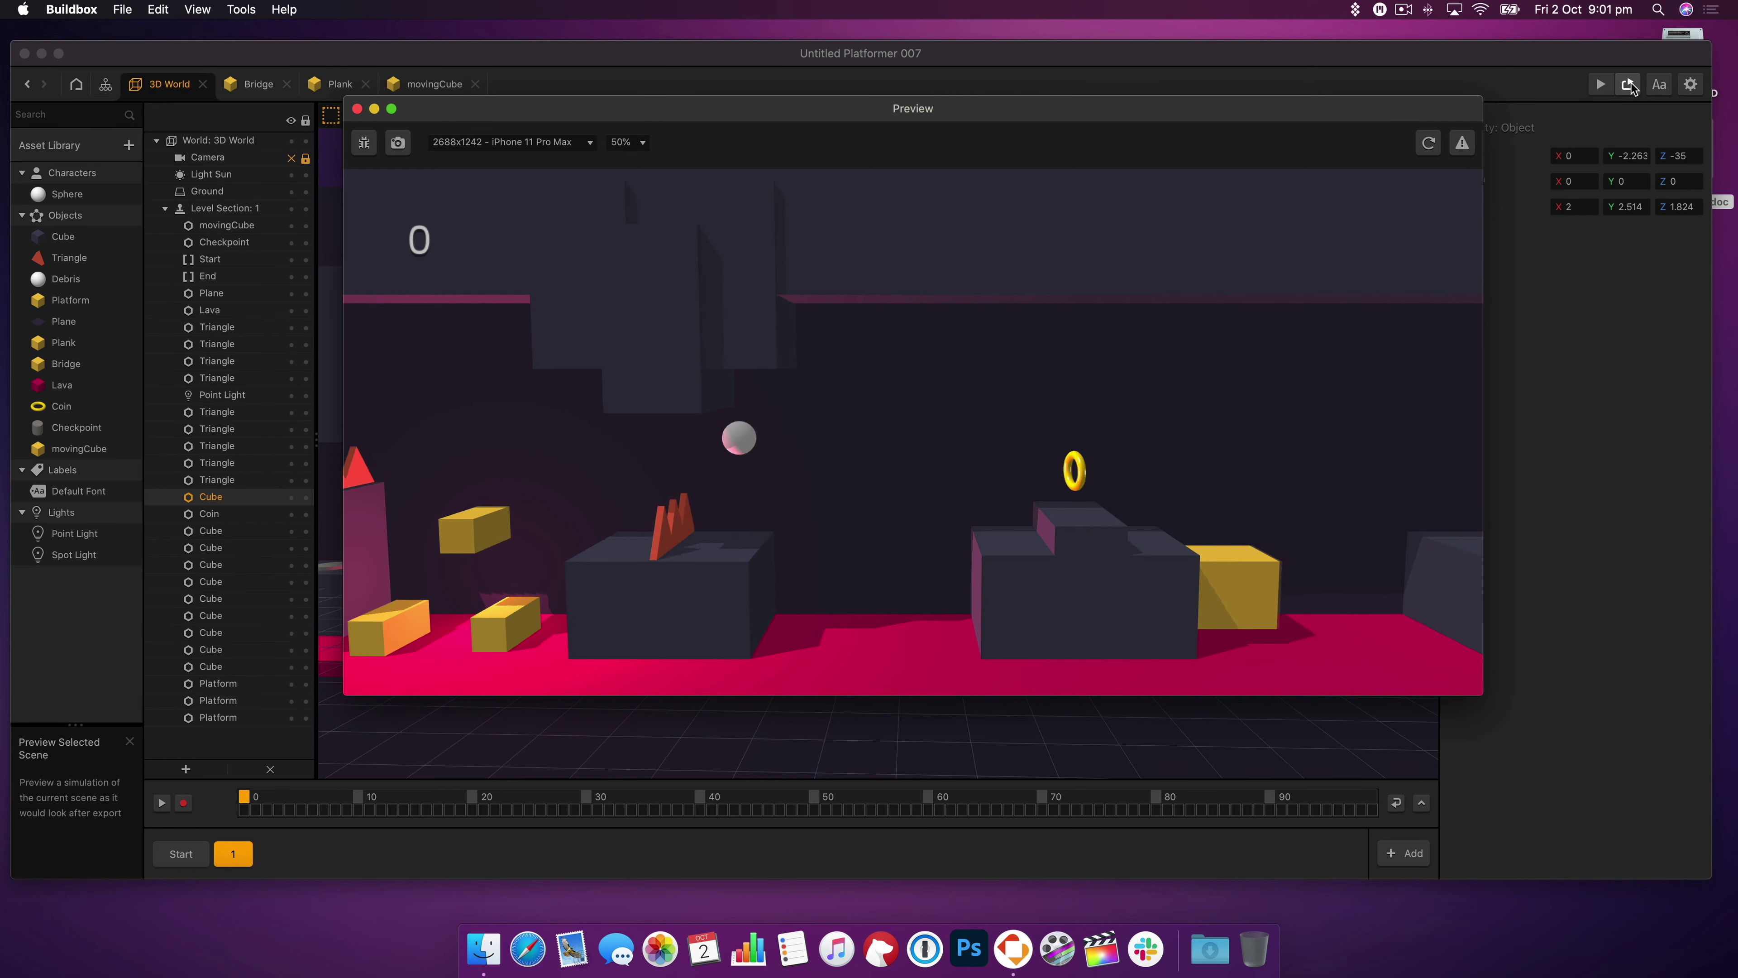
left_click(357, 109)
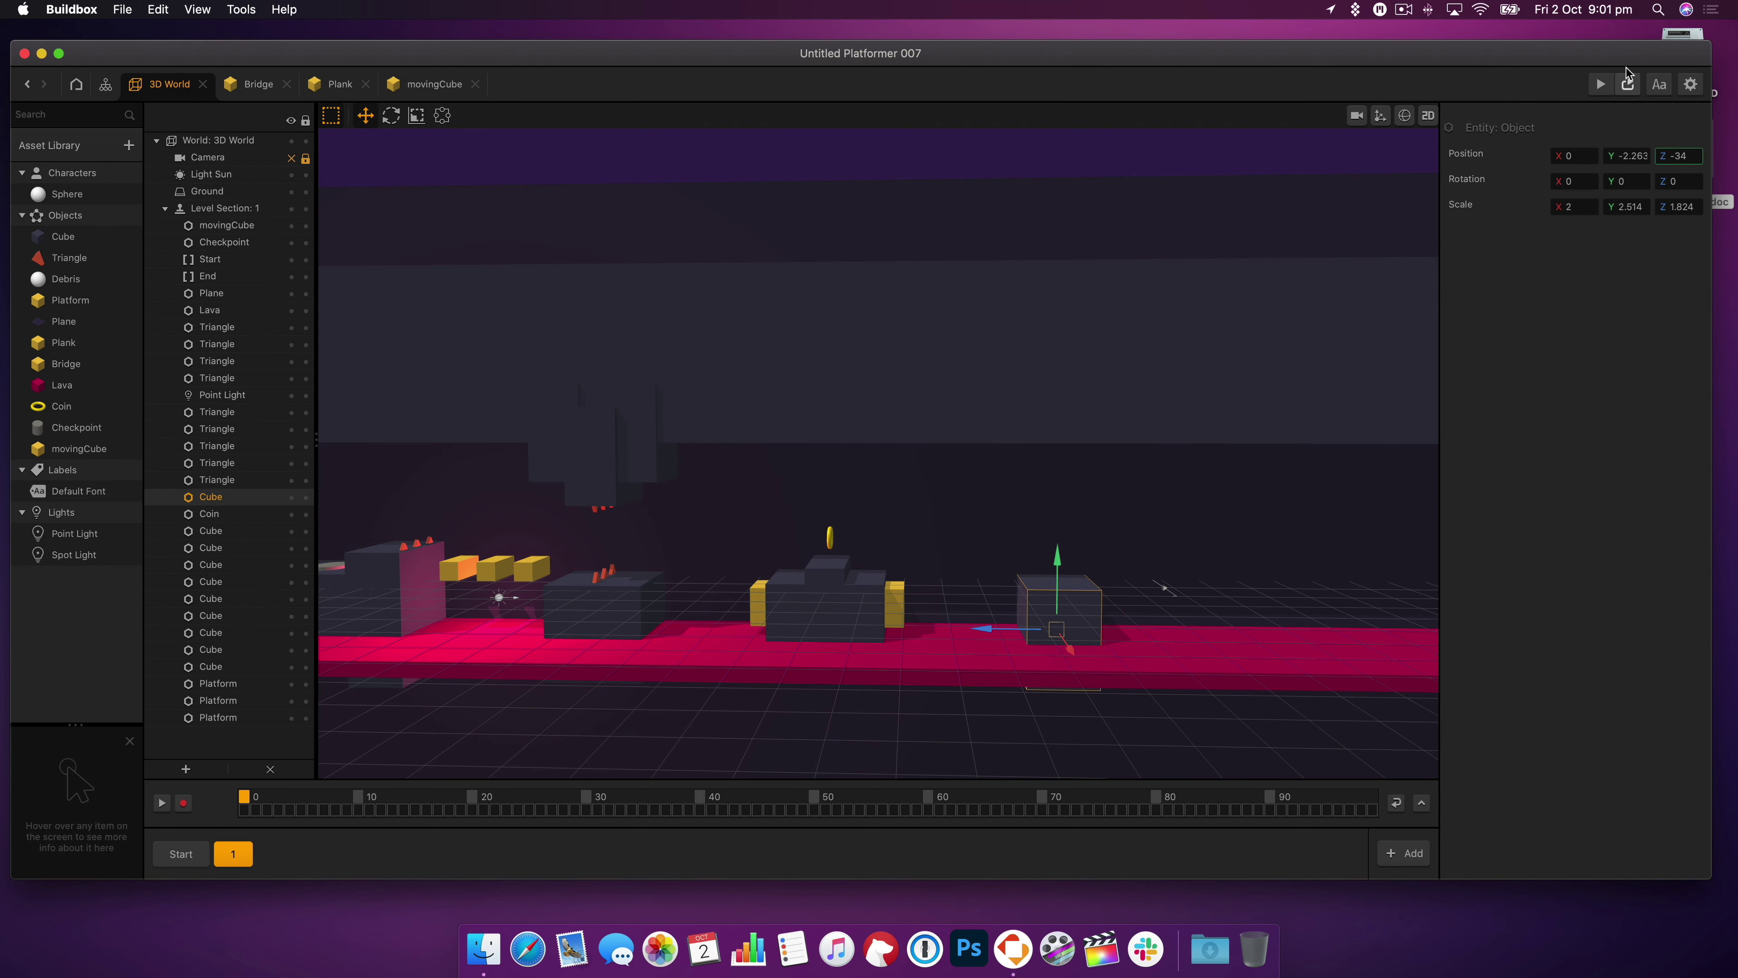
- Duplicate the coin above the stepped block, place the copy among the falling platforms, and delete the middle platform there
left_click(829, 540)
right_click_drag(476, 546, 524, 554)
left_click(543, 593)
key("BackSpace")
- Copy the point light into the next two gaps between the blocks and preview the level section
left_click(543, 603)
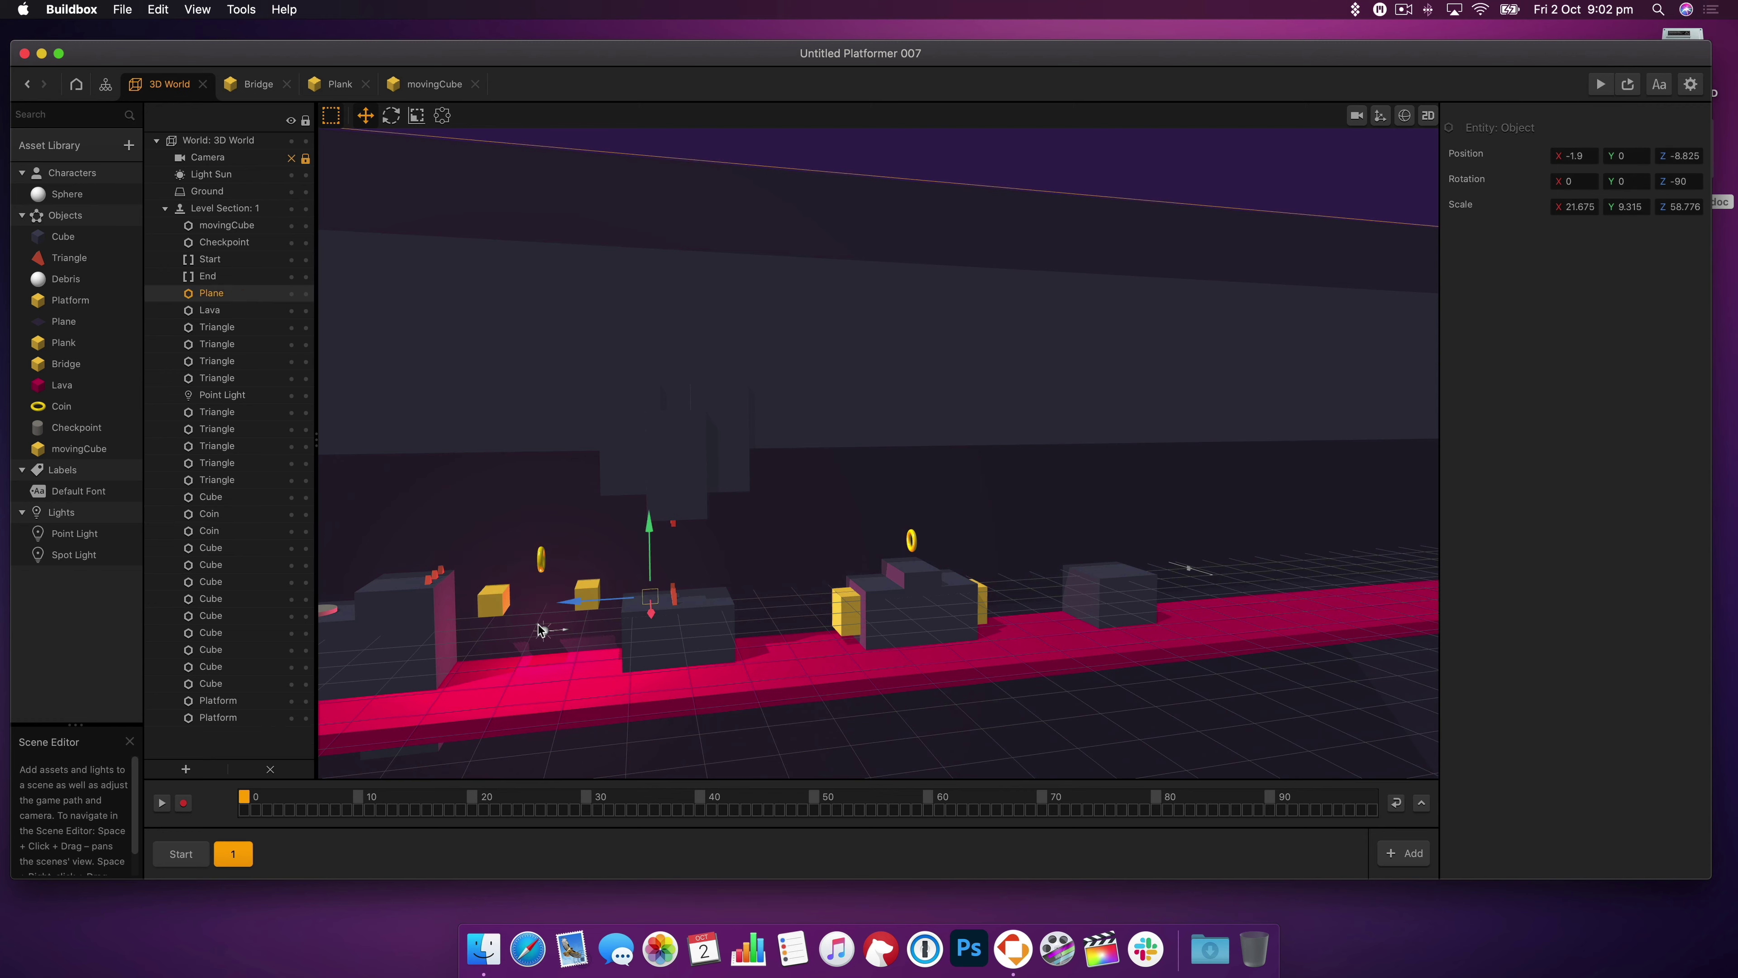
left_click(544, 631)
left_click_drag(527, 631, 777, 614, "alt")
left_click_drag(777, 614, 1015, 598, "alt")
left_click(1627, 84)
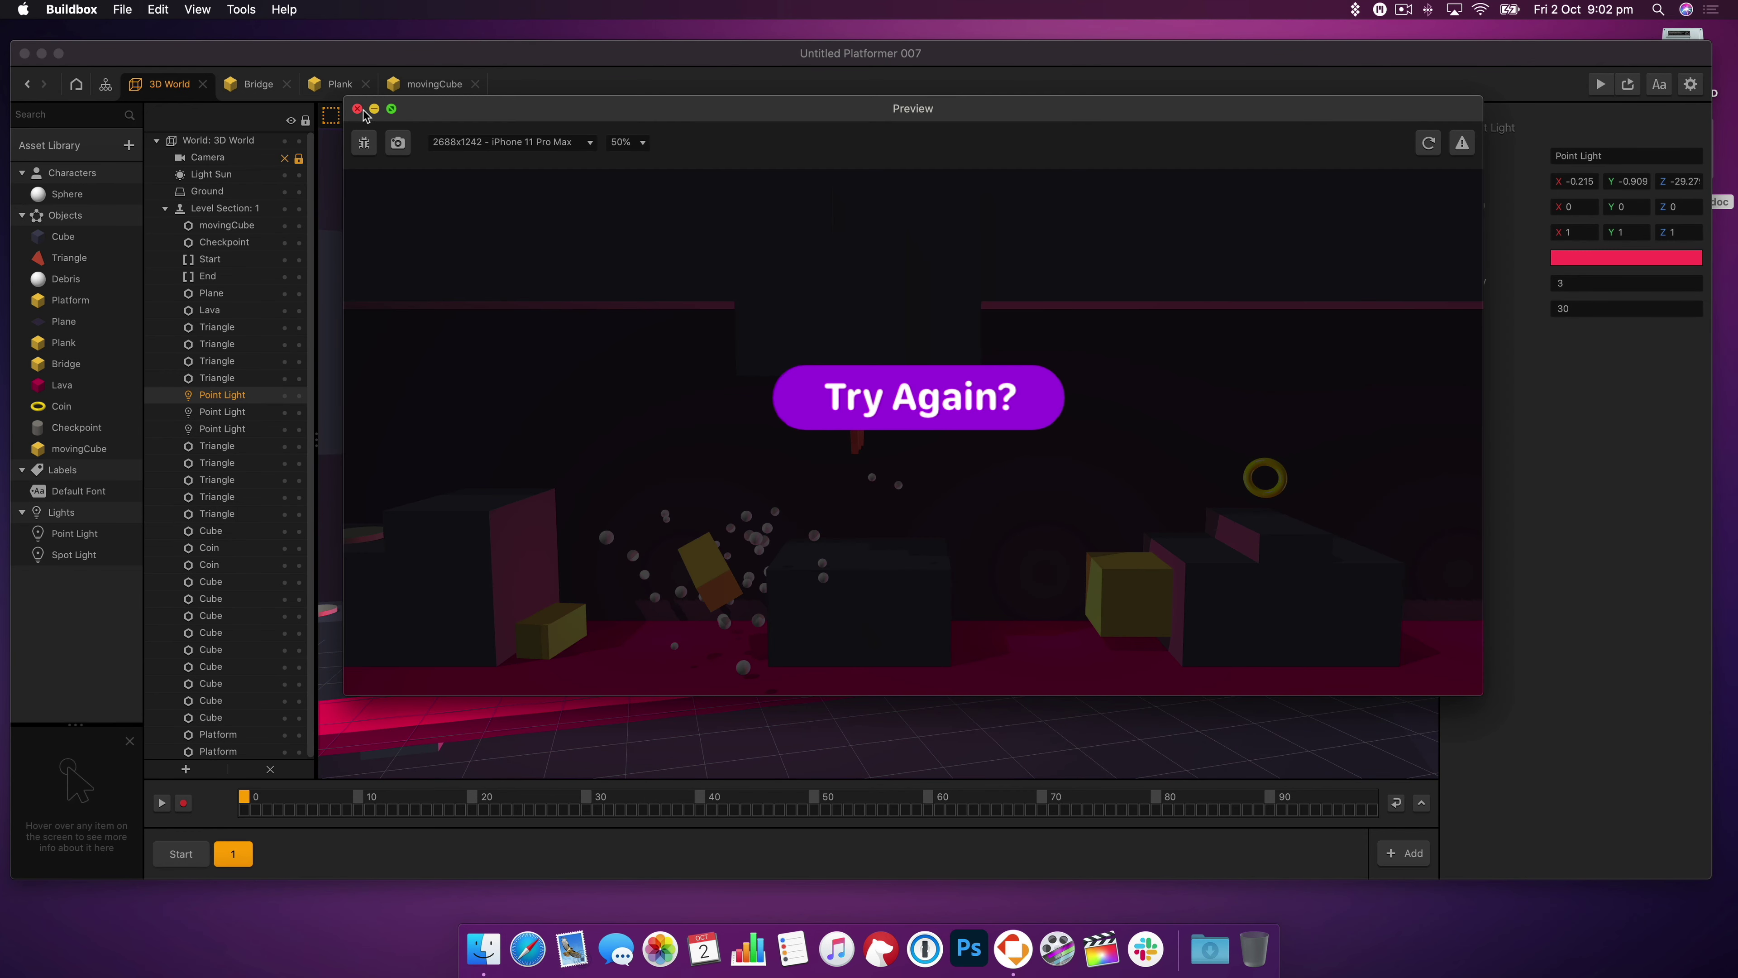
left_click(357, 110)
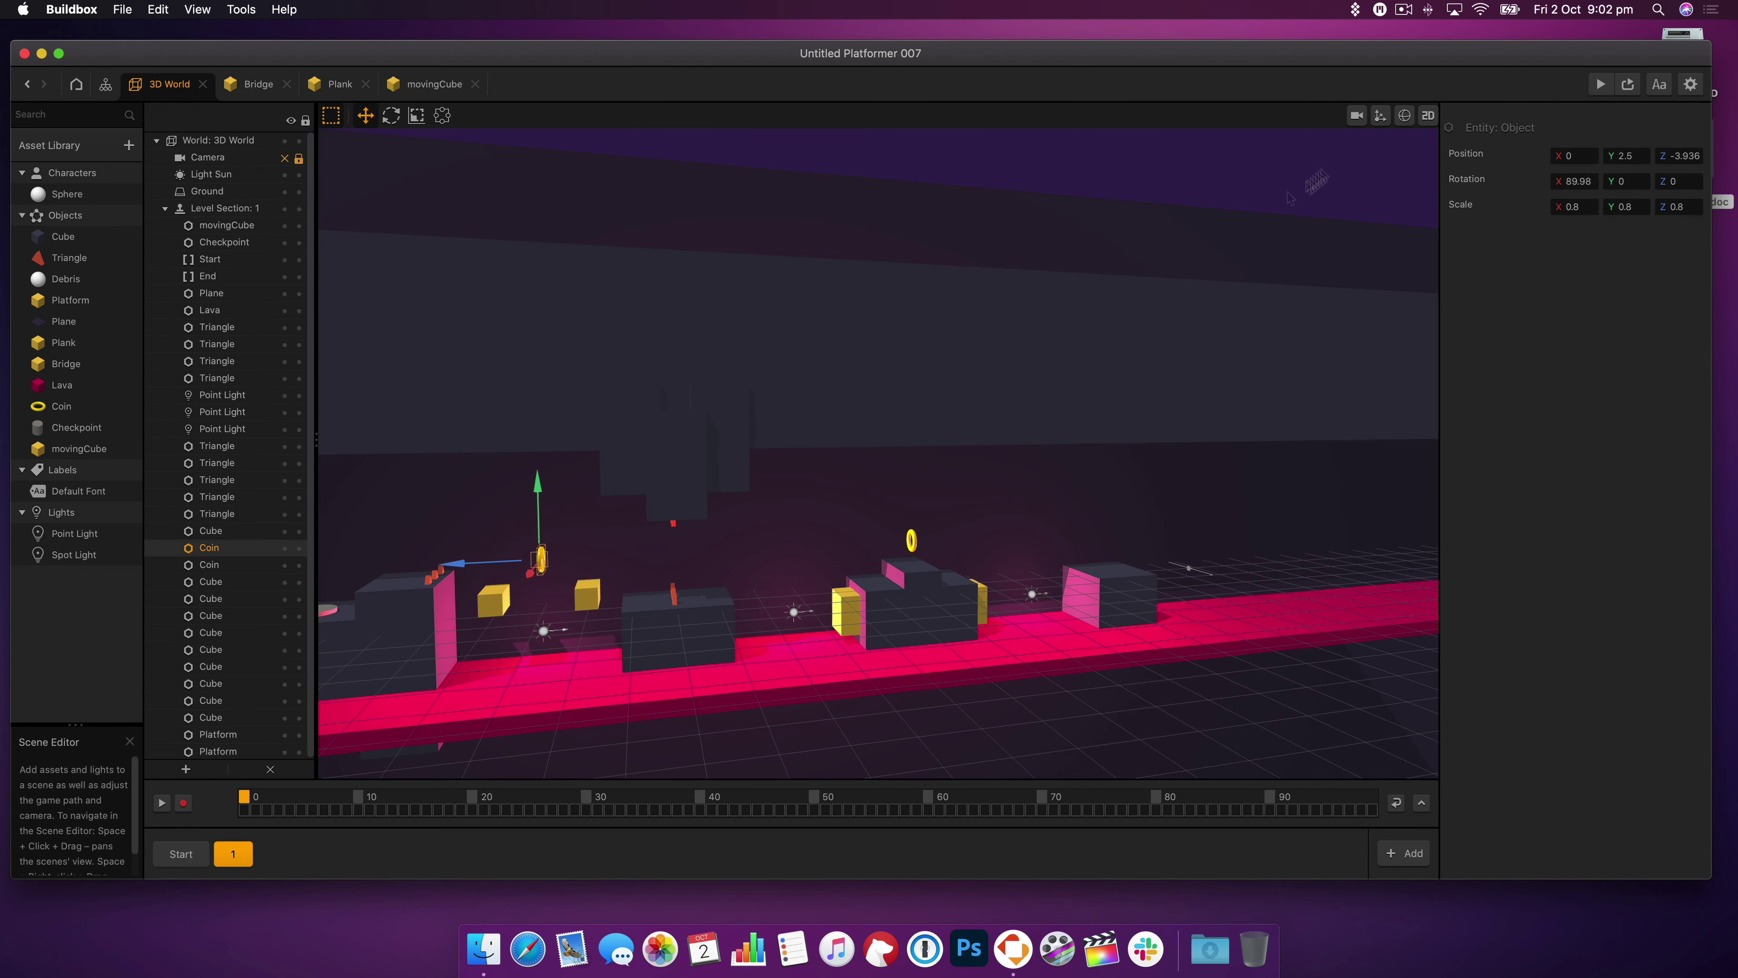
- Raise the coin above the falling platforms to about Y 3.746 and play the level section in the preview
left_click(1628, 84)
left_click_drag(539, 502, 539, 487)
left_click(358, 109)
left_click(1629, 84)
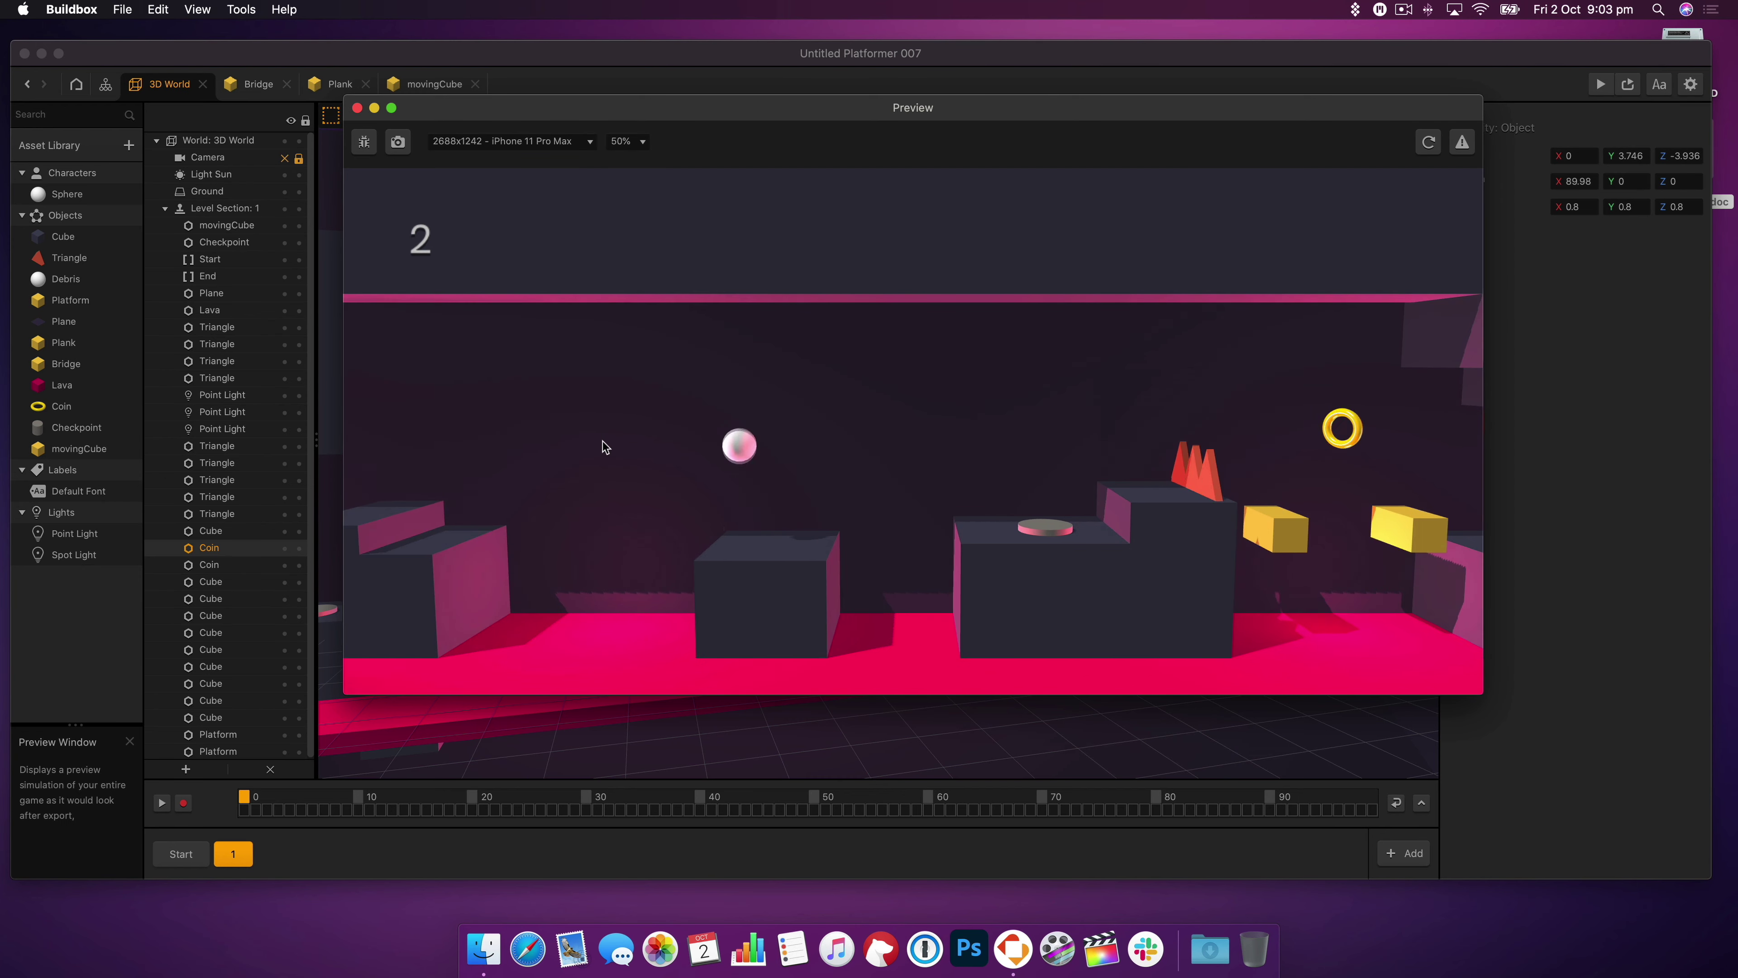
left_click(357, 109)
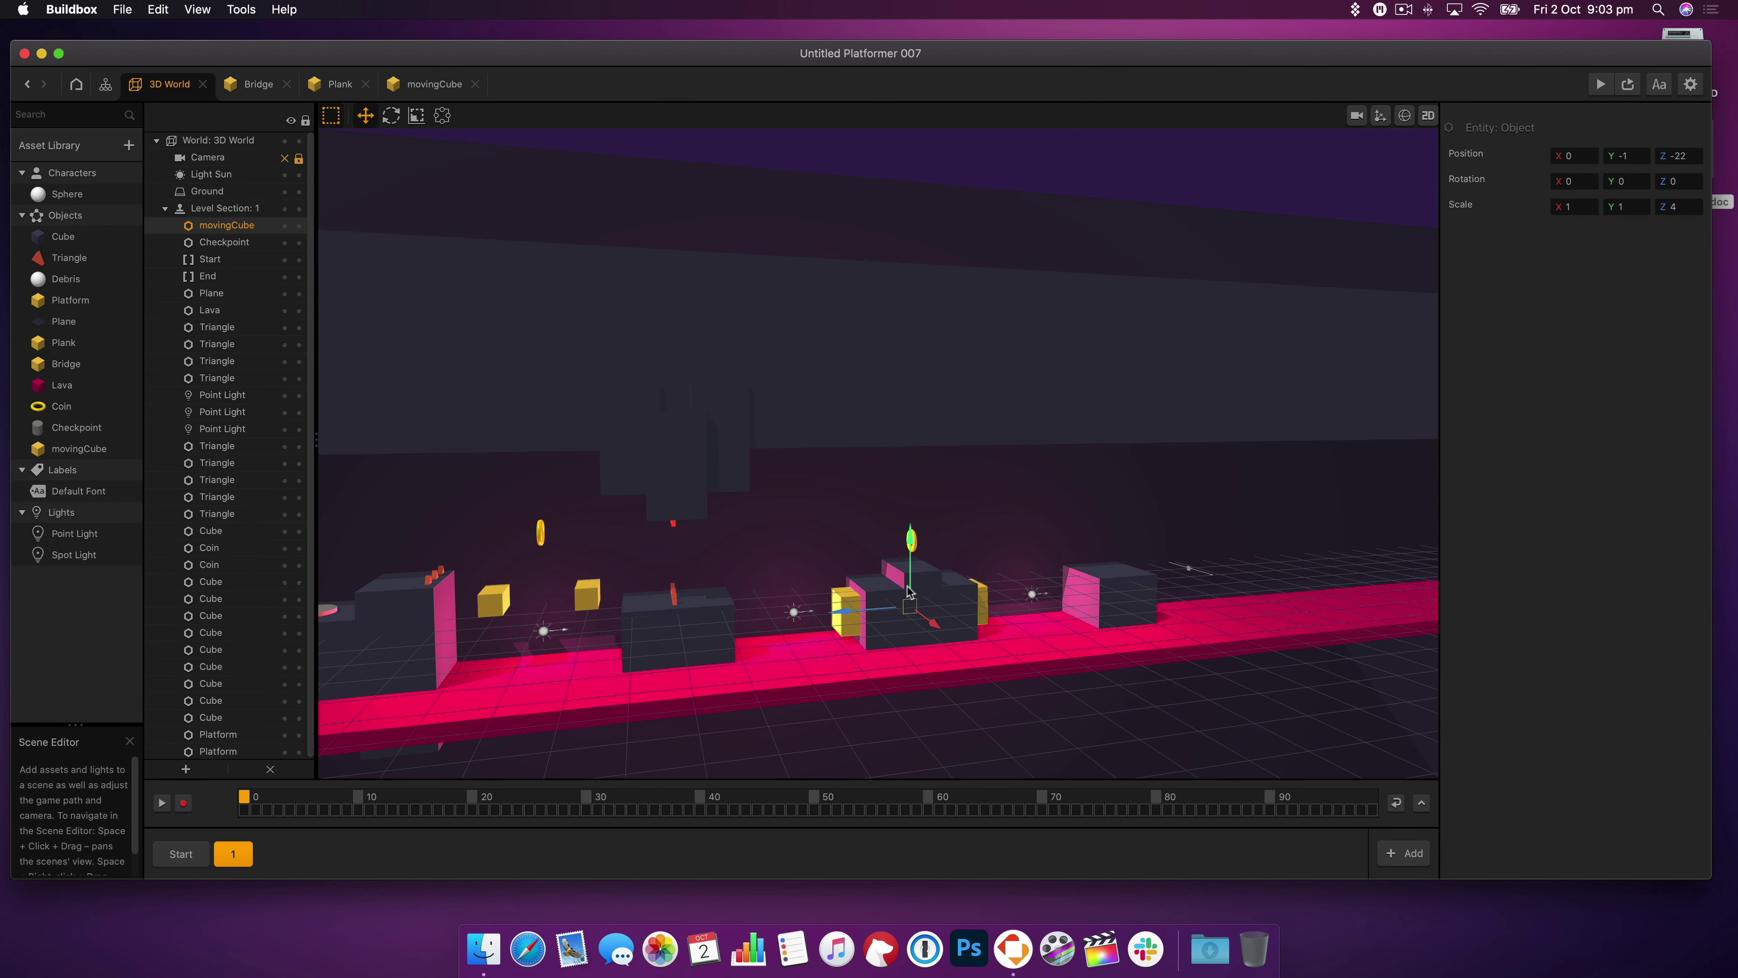
- Shift the two copied point lights slightly back toward the section's start, the nearer one to about Z -14.98
left_click(831, 627)
right_click_drag(1099, 616, 1075, 612)
left_click(1074, 611)
left_click(992, 600)
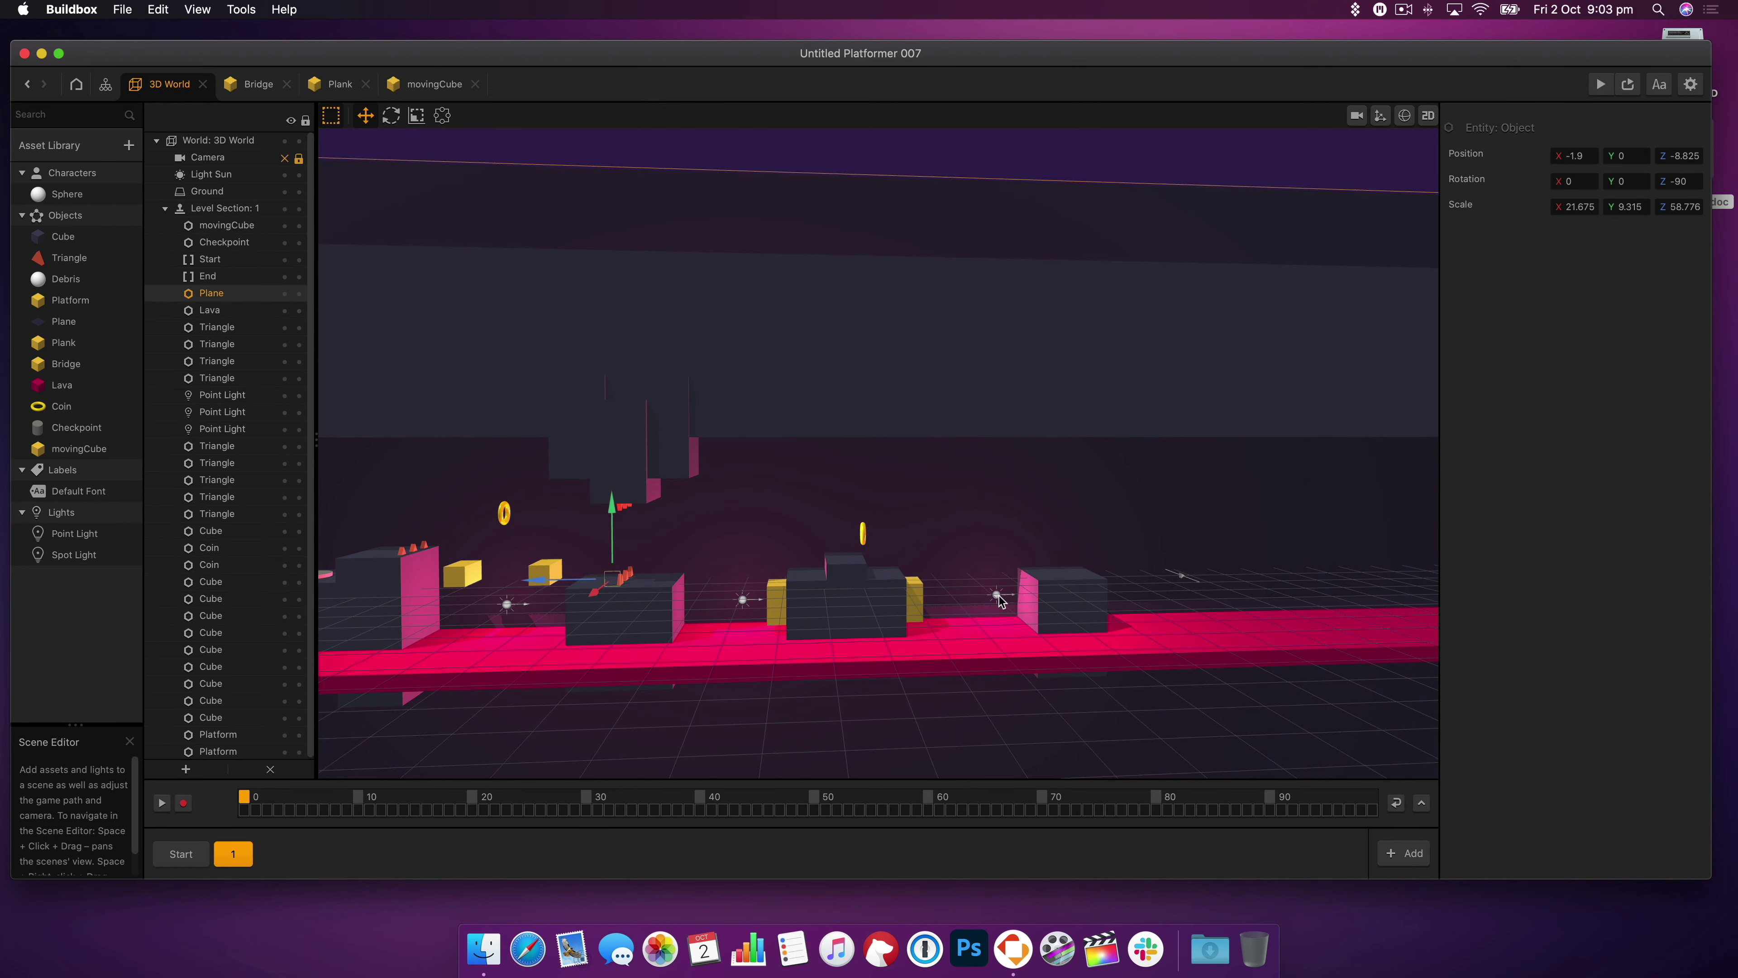
left_click(971, 596)
left_click(759, 604)
left_click(746, 601)
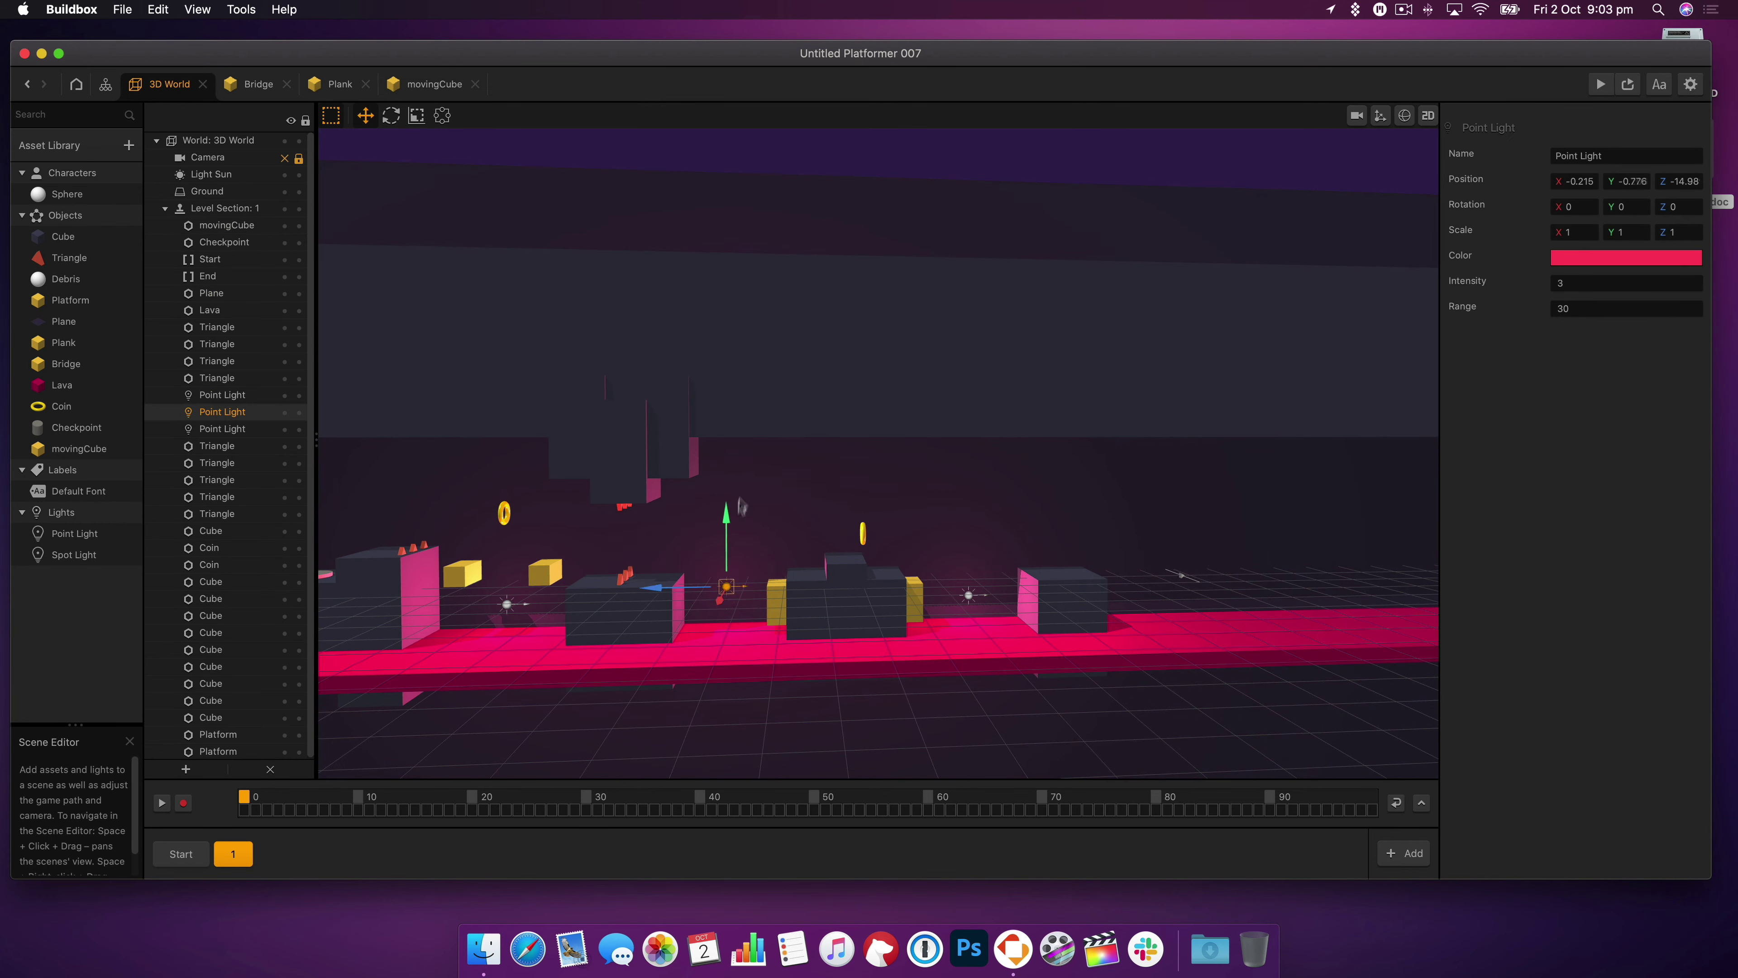
- Move the last block to Z -32 and play the level section in the preview
left_click(1003, 623)
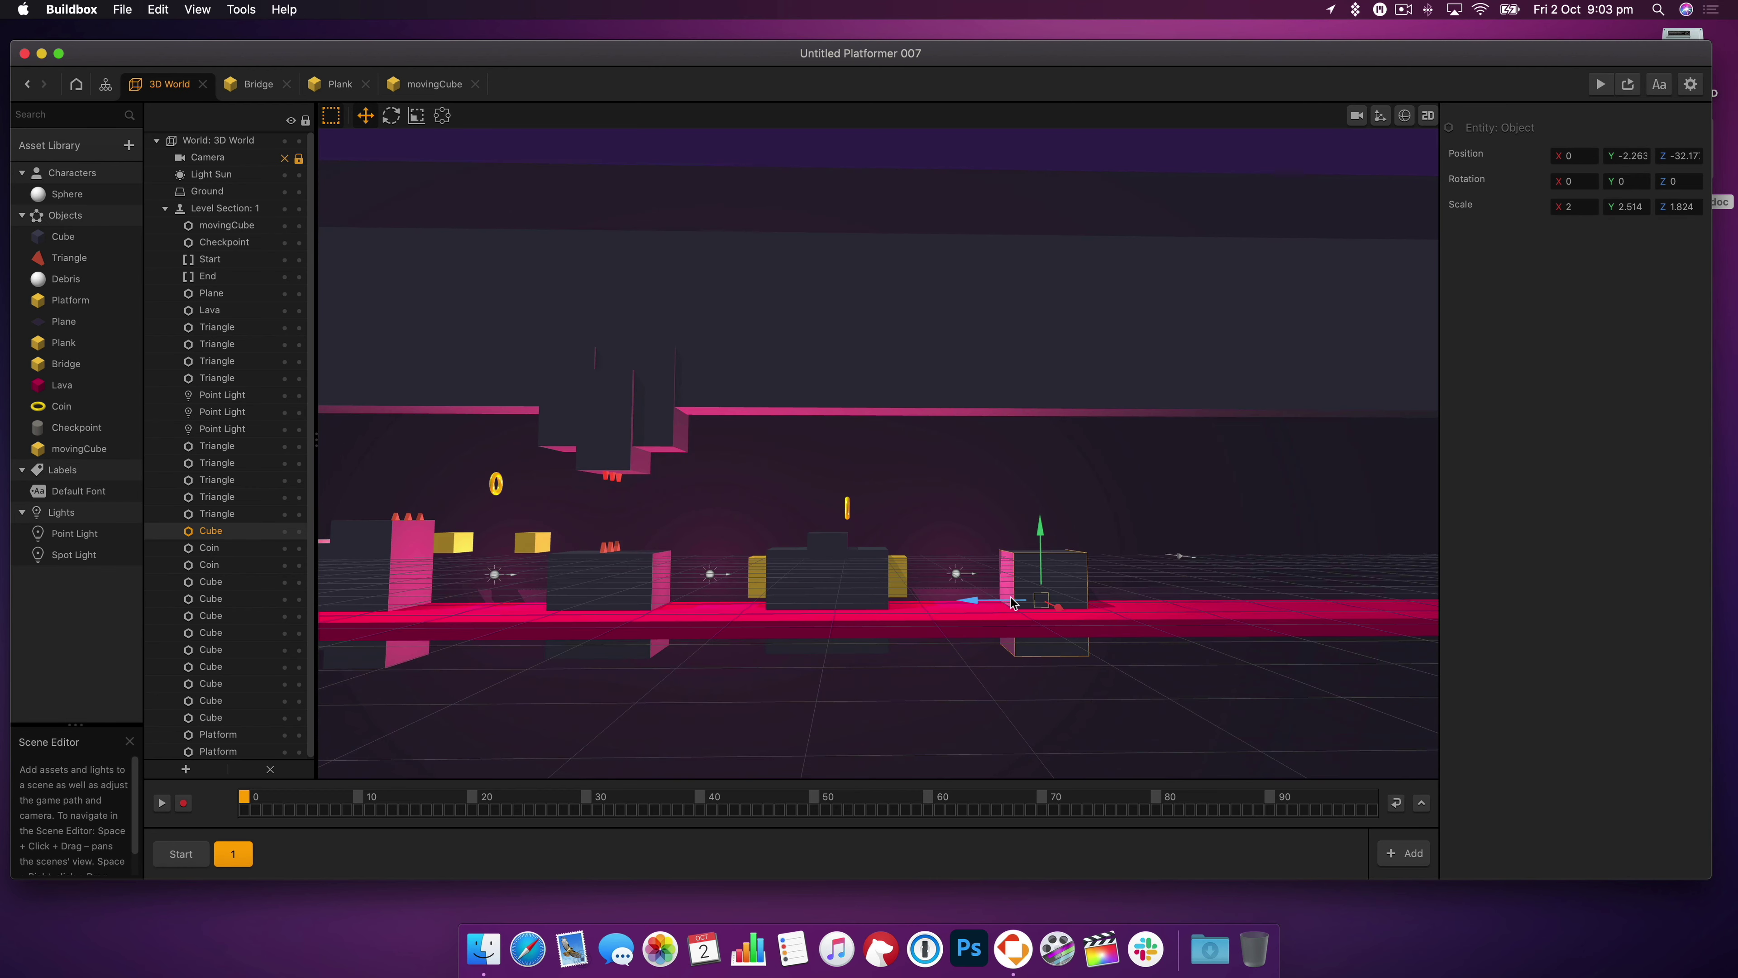
left_click(1627, 84)
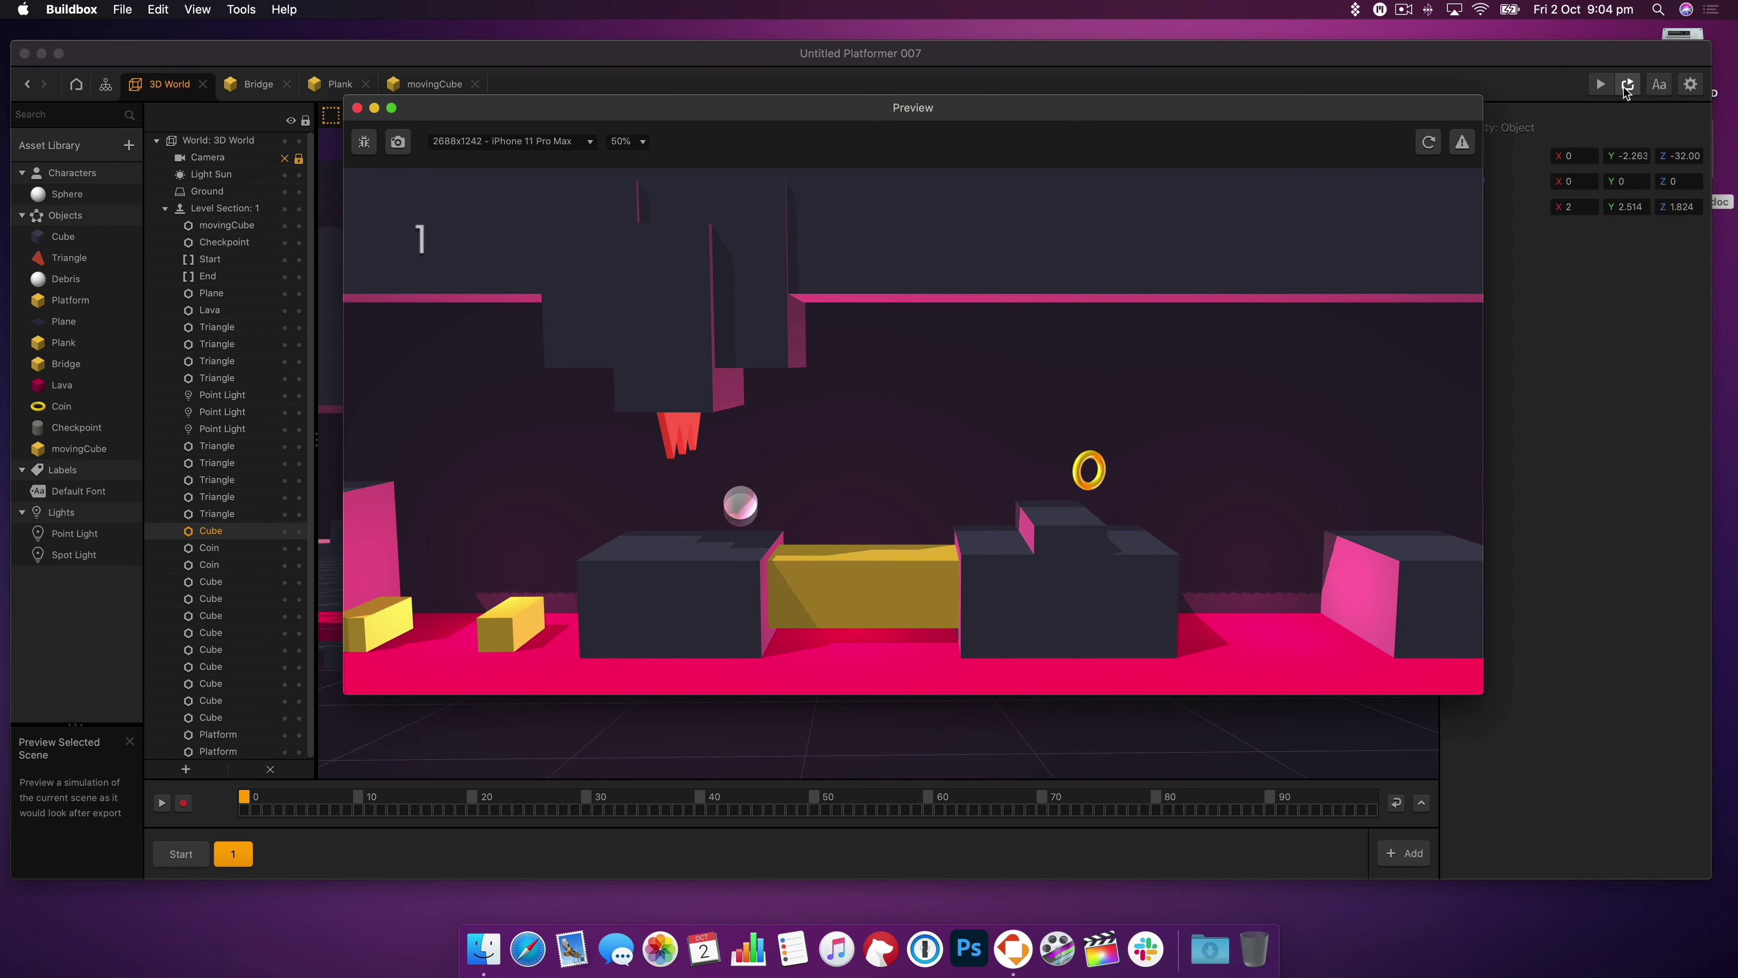
left_click(358, 108)
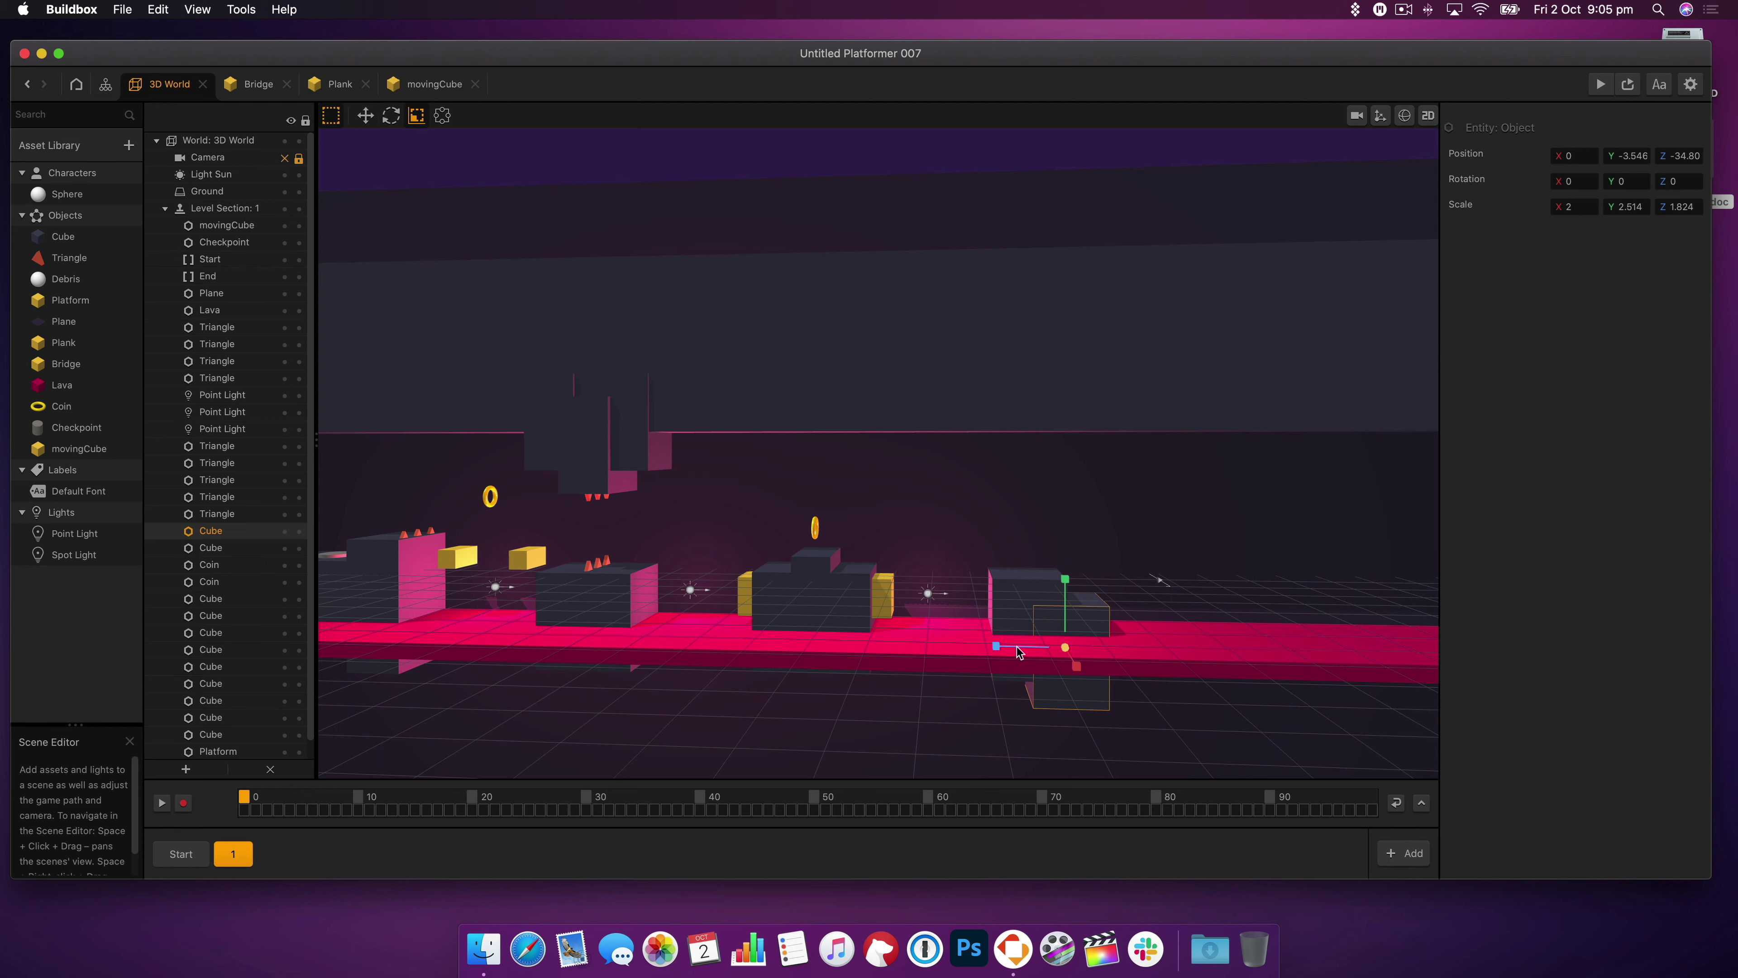
- Stretch the lowered copy of the last block to about Z scale 5.89 at Z -38.84, and move the End marker to about Z -43.79
left_click_drag(1018, 647, 849, 638)
left_click_drag(1044, 646, 1122, 649)
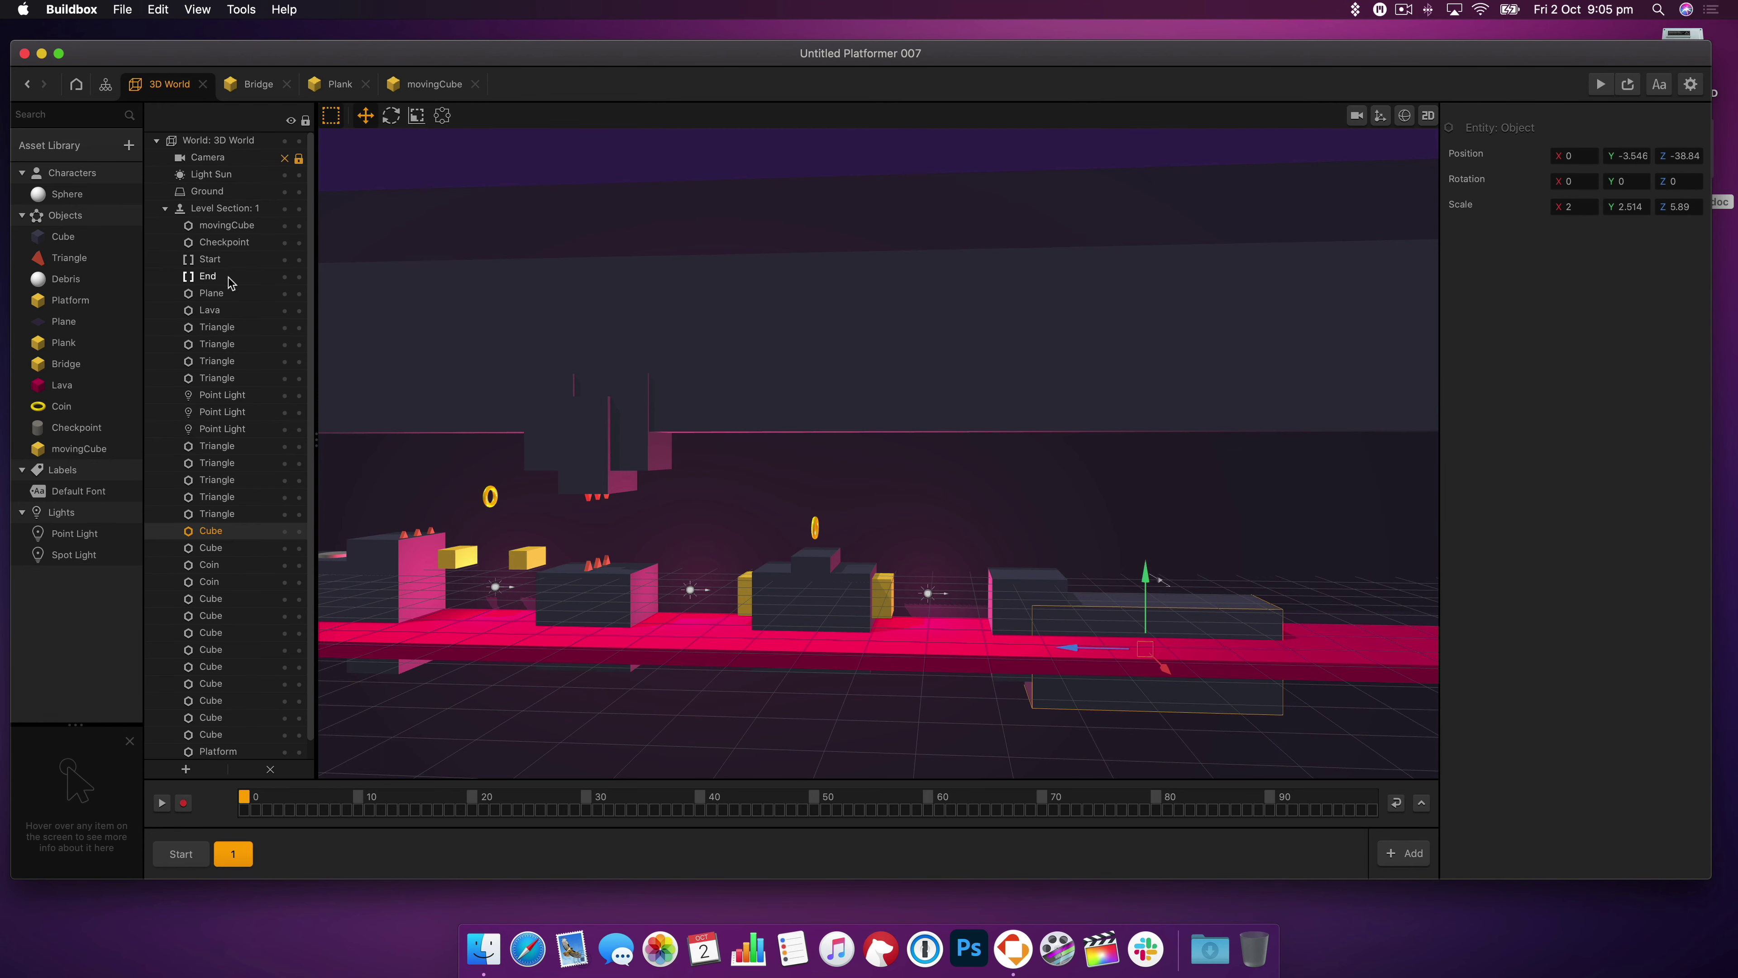
double_click(209, 276)
left_click_drag(889, 586, 950, 589)
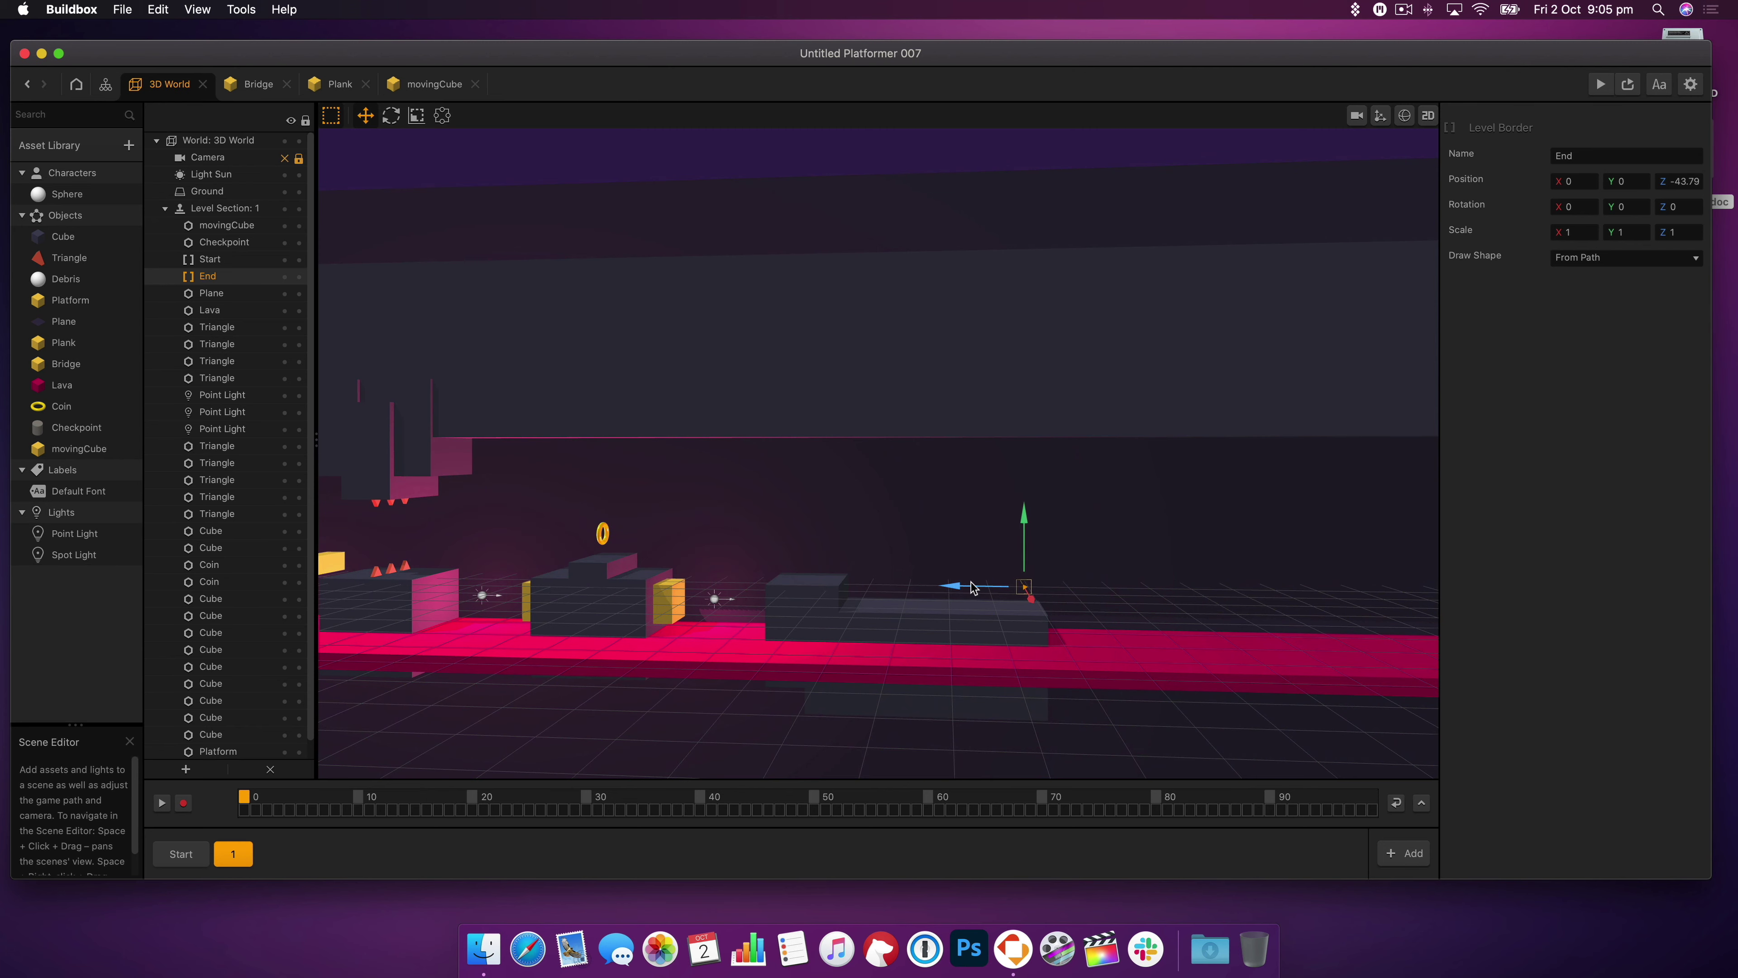
- Duplicate the coin above the stepped block and place the copy over the long low block at about Z -36.73
left_click(630, 537)
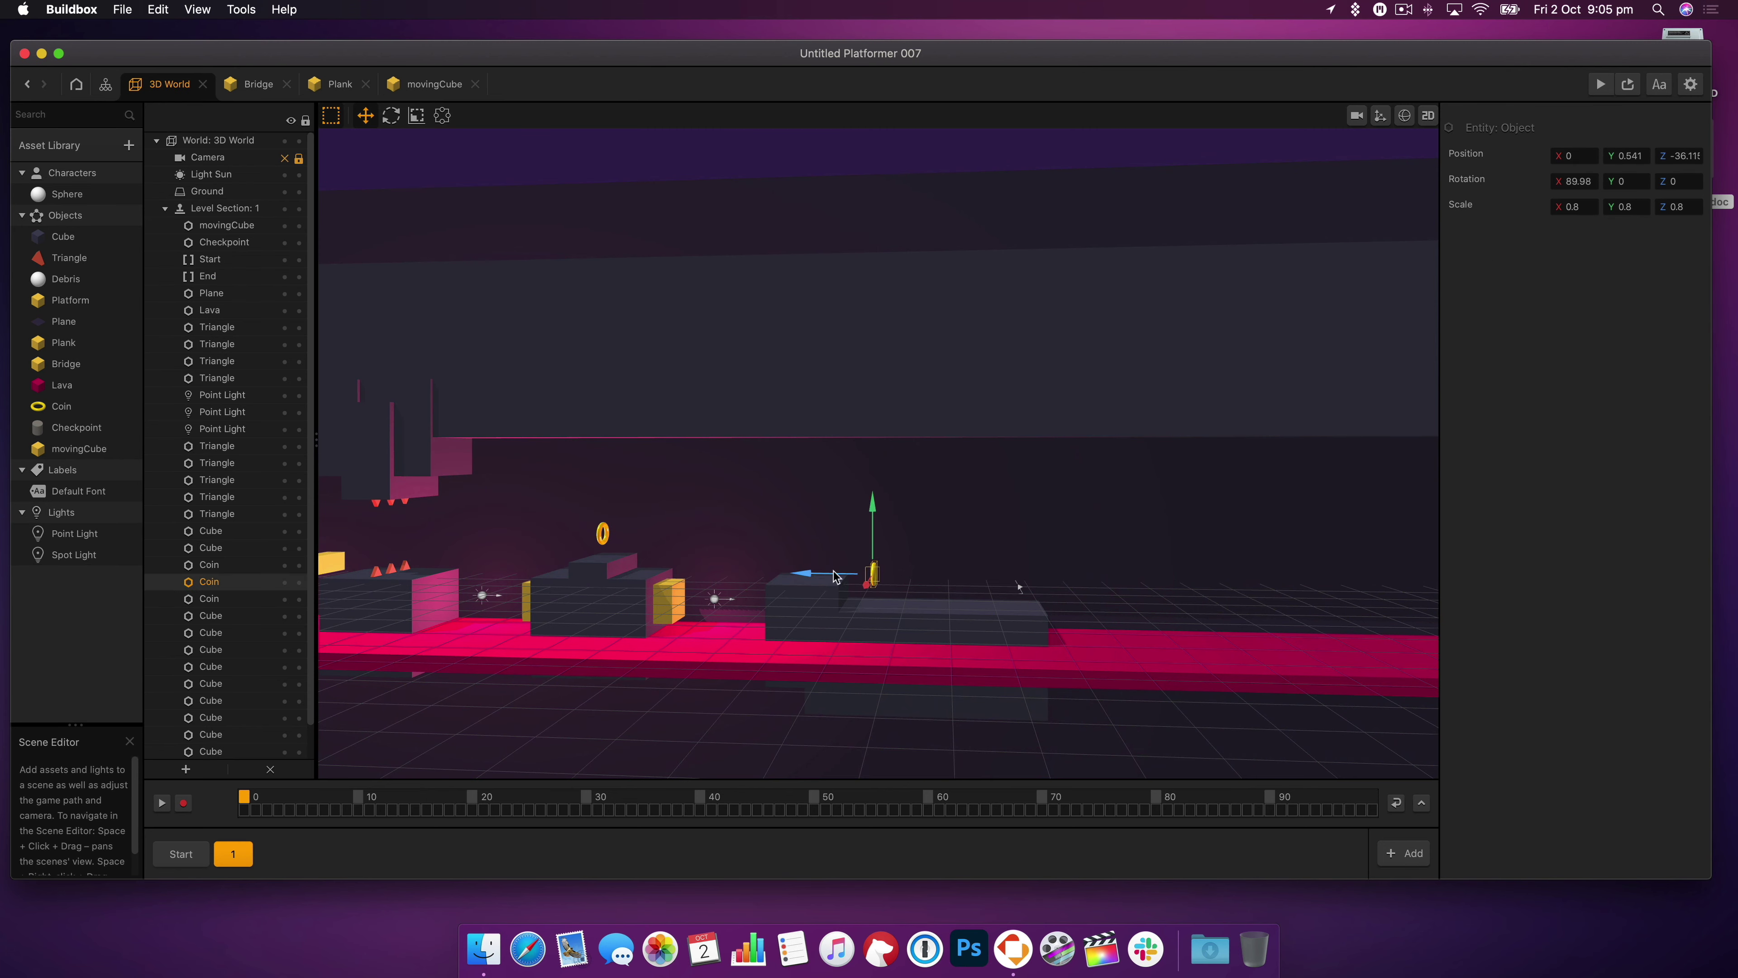
scroll(865, 568, "up", 3)
scroll(865, 568, "down", 4)
left_click_drag(865, 568, 982, 624, "alt")
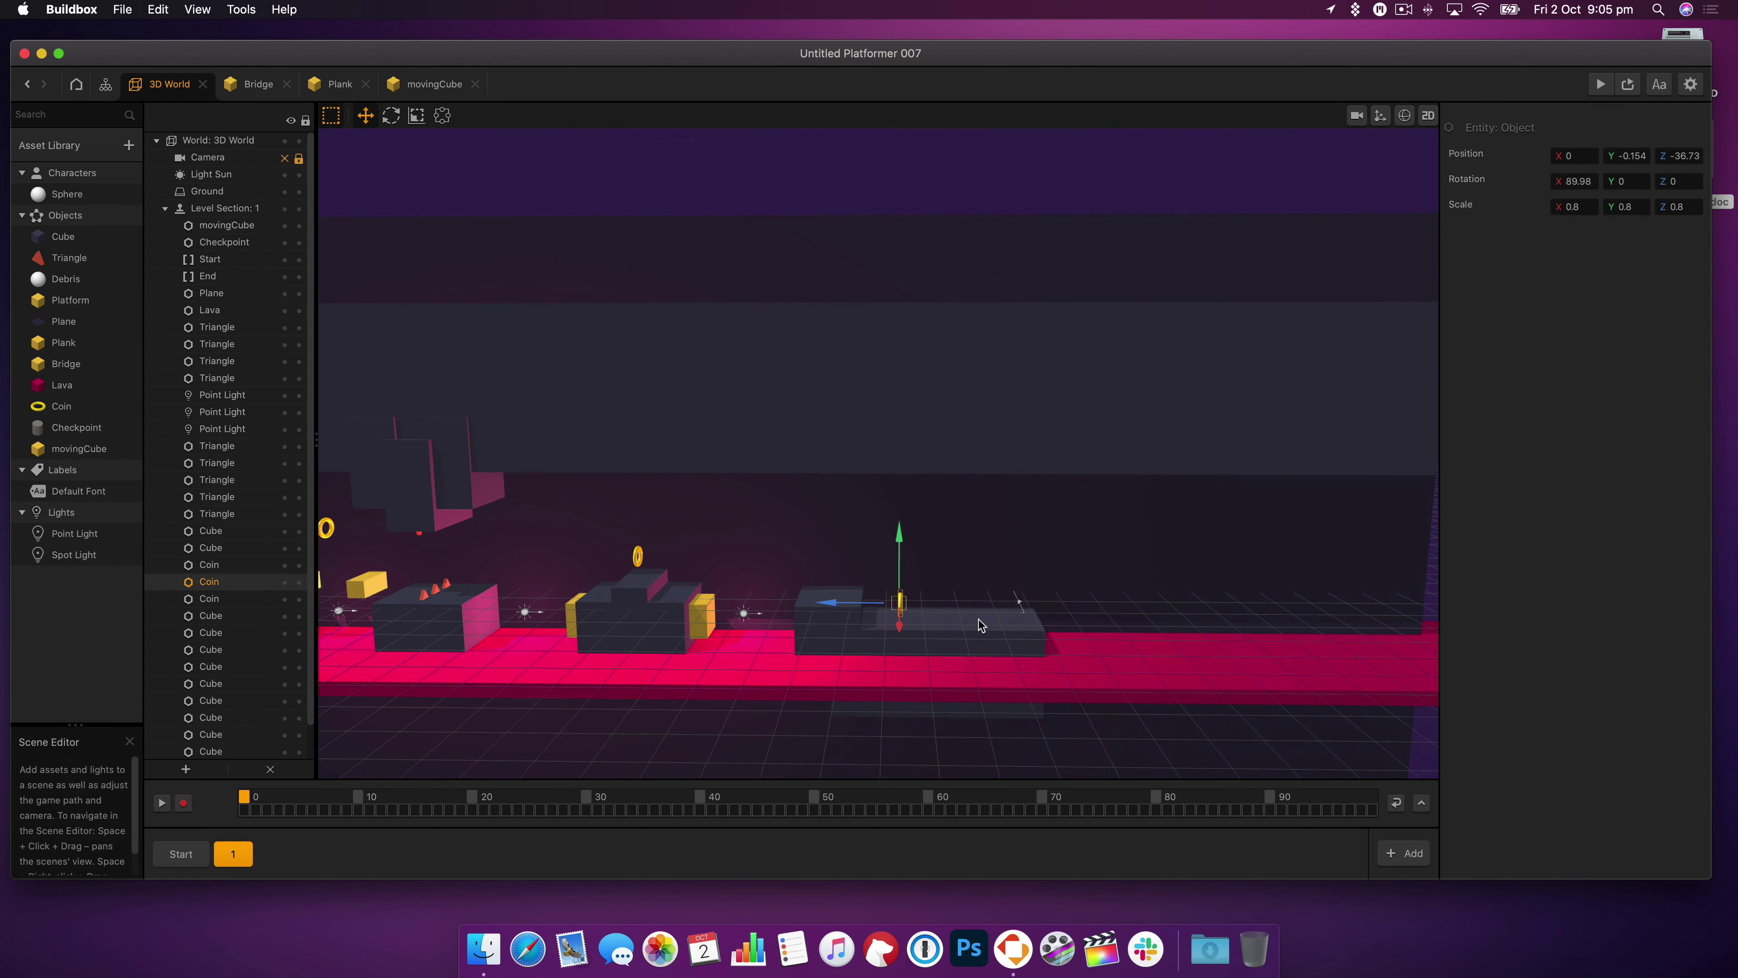
- Set the long low block's Y position to -3.5 and the Y position of the coin above it to 0.5
left_click(982, 624)
left_click(1681, 156)
type("5")
key("Return")
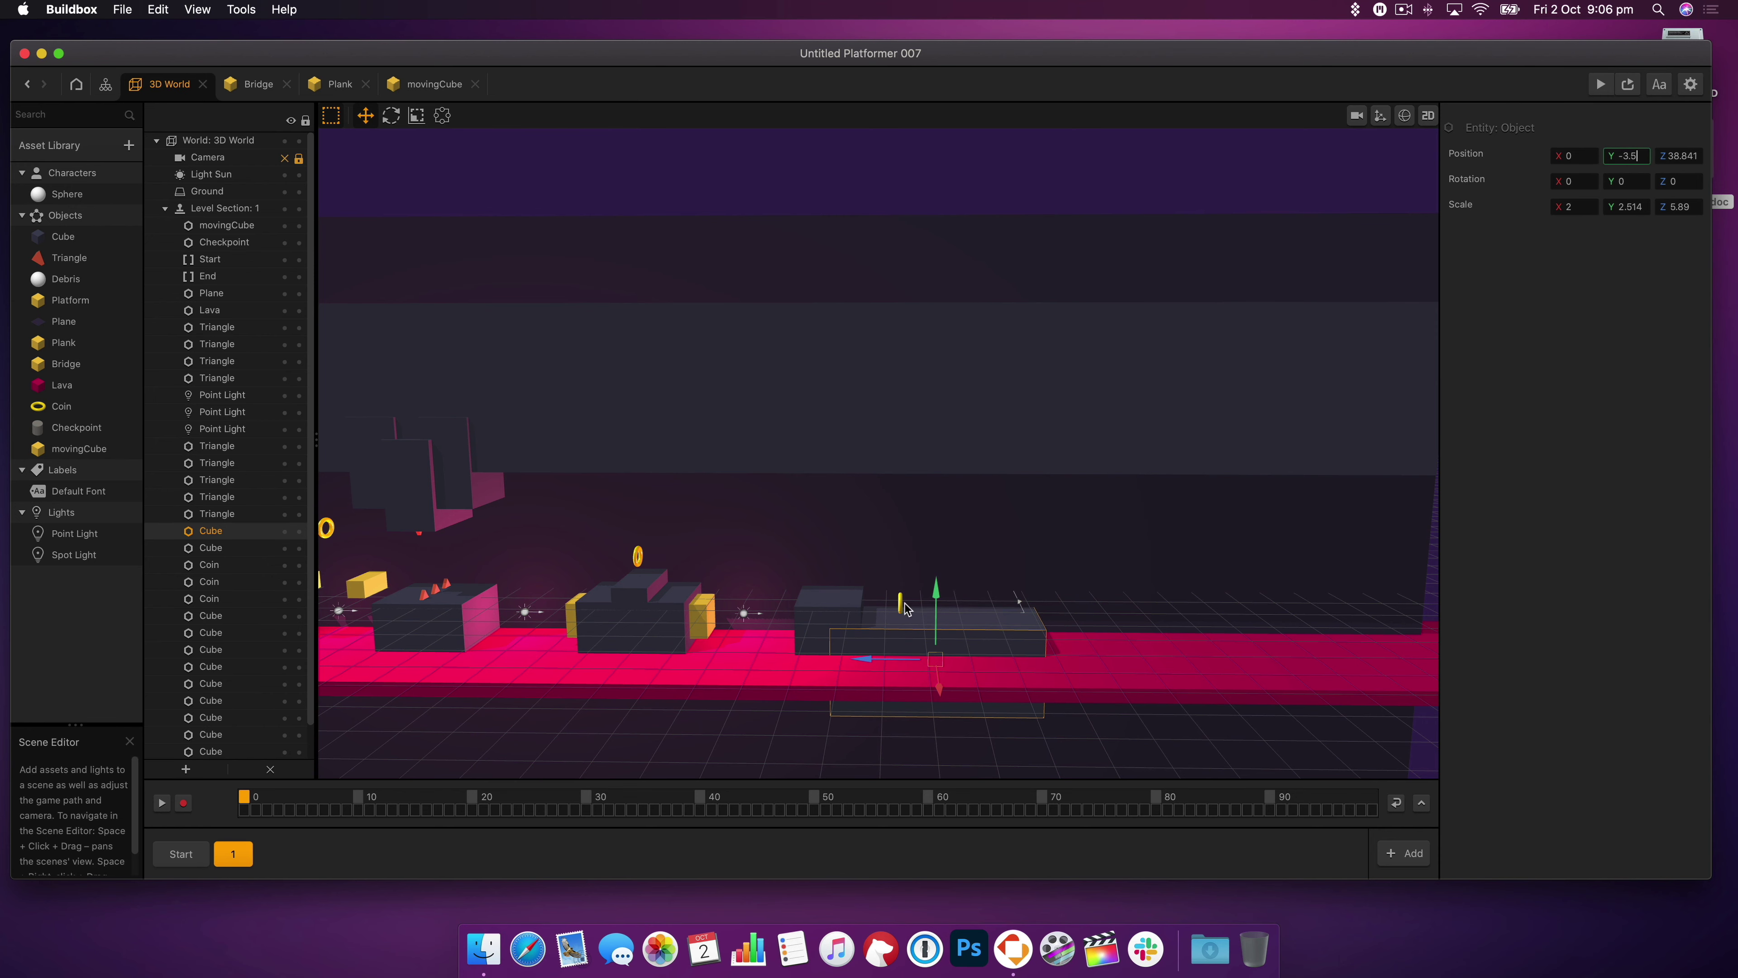
left_click(901, 604)
left_click(1626, 156)
type("0.5")
key("Return")
right_click_drag(1246, 408, 1232, 369)
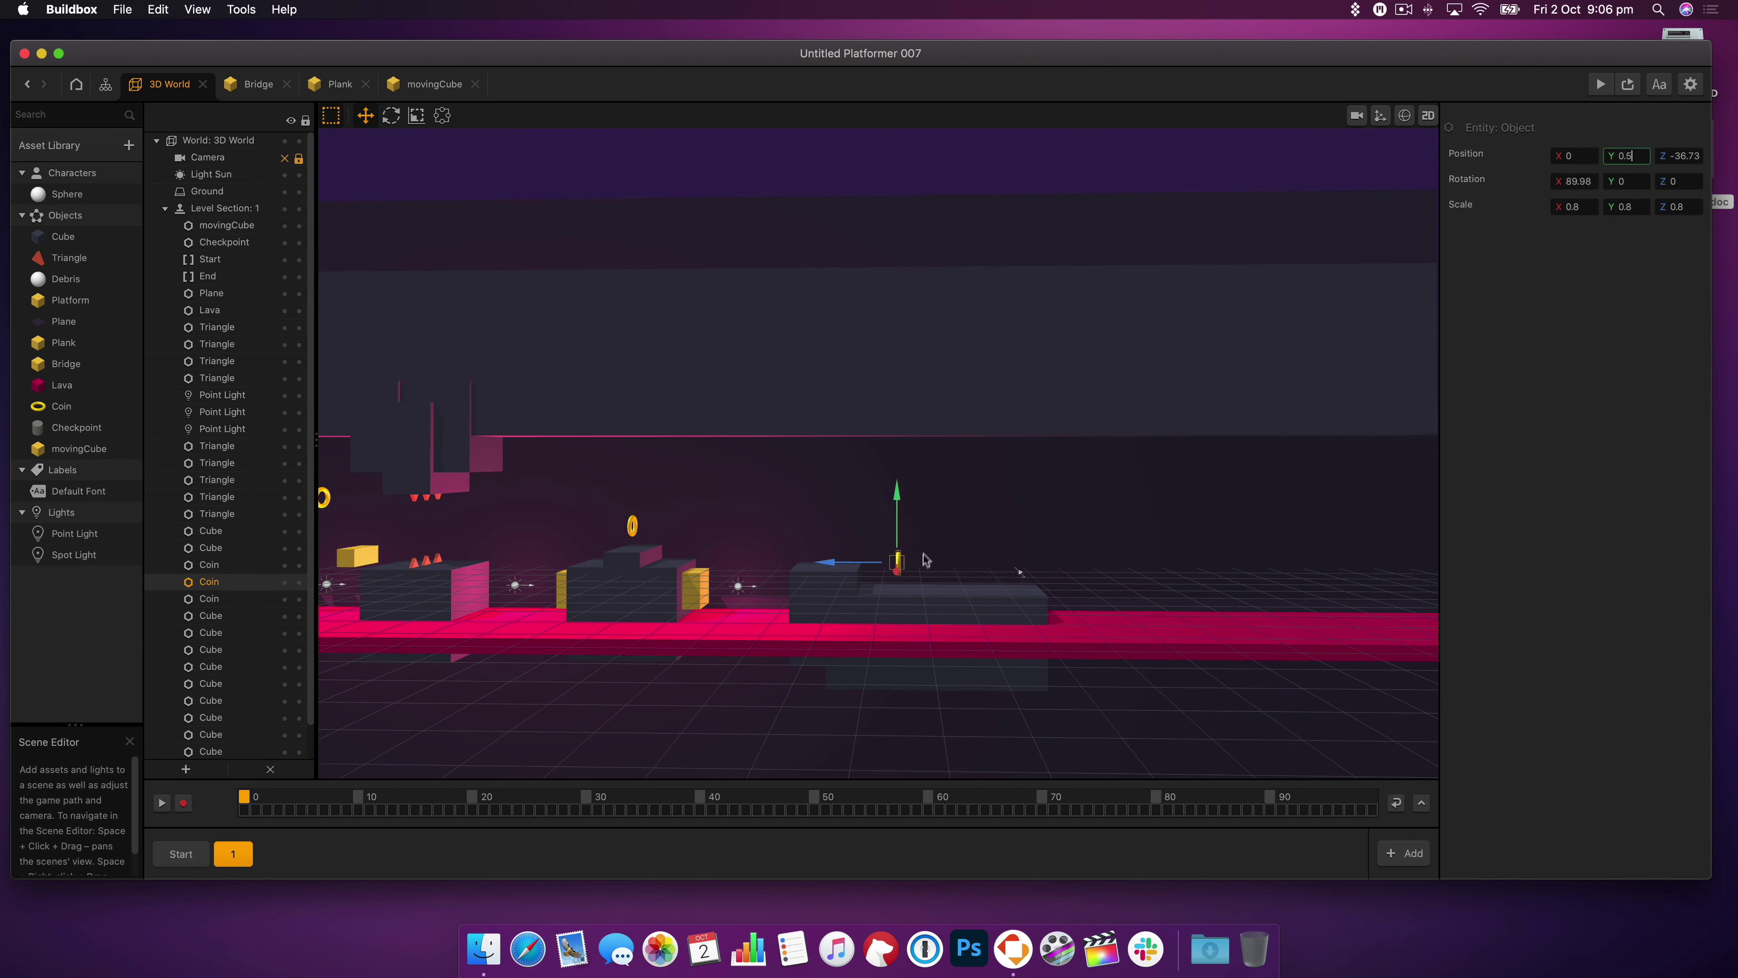
- Duplicate the coin over the long low block twice to form a row of three coins
key("super+d")
key("super+d")
left_click(1016, 583)
- Duplicate the three spikes on the middle block and place the copies on the last tall block at about Y -0.331, Z -31.31
left_click(438, 558)
left_click(426, 561, "shift")
left_click(414, 563, "shift")
key("super+d")
left_click_drag(353, 564, 735, 564)
right_click_drag(890, 575, 1102, 572)
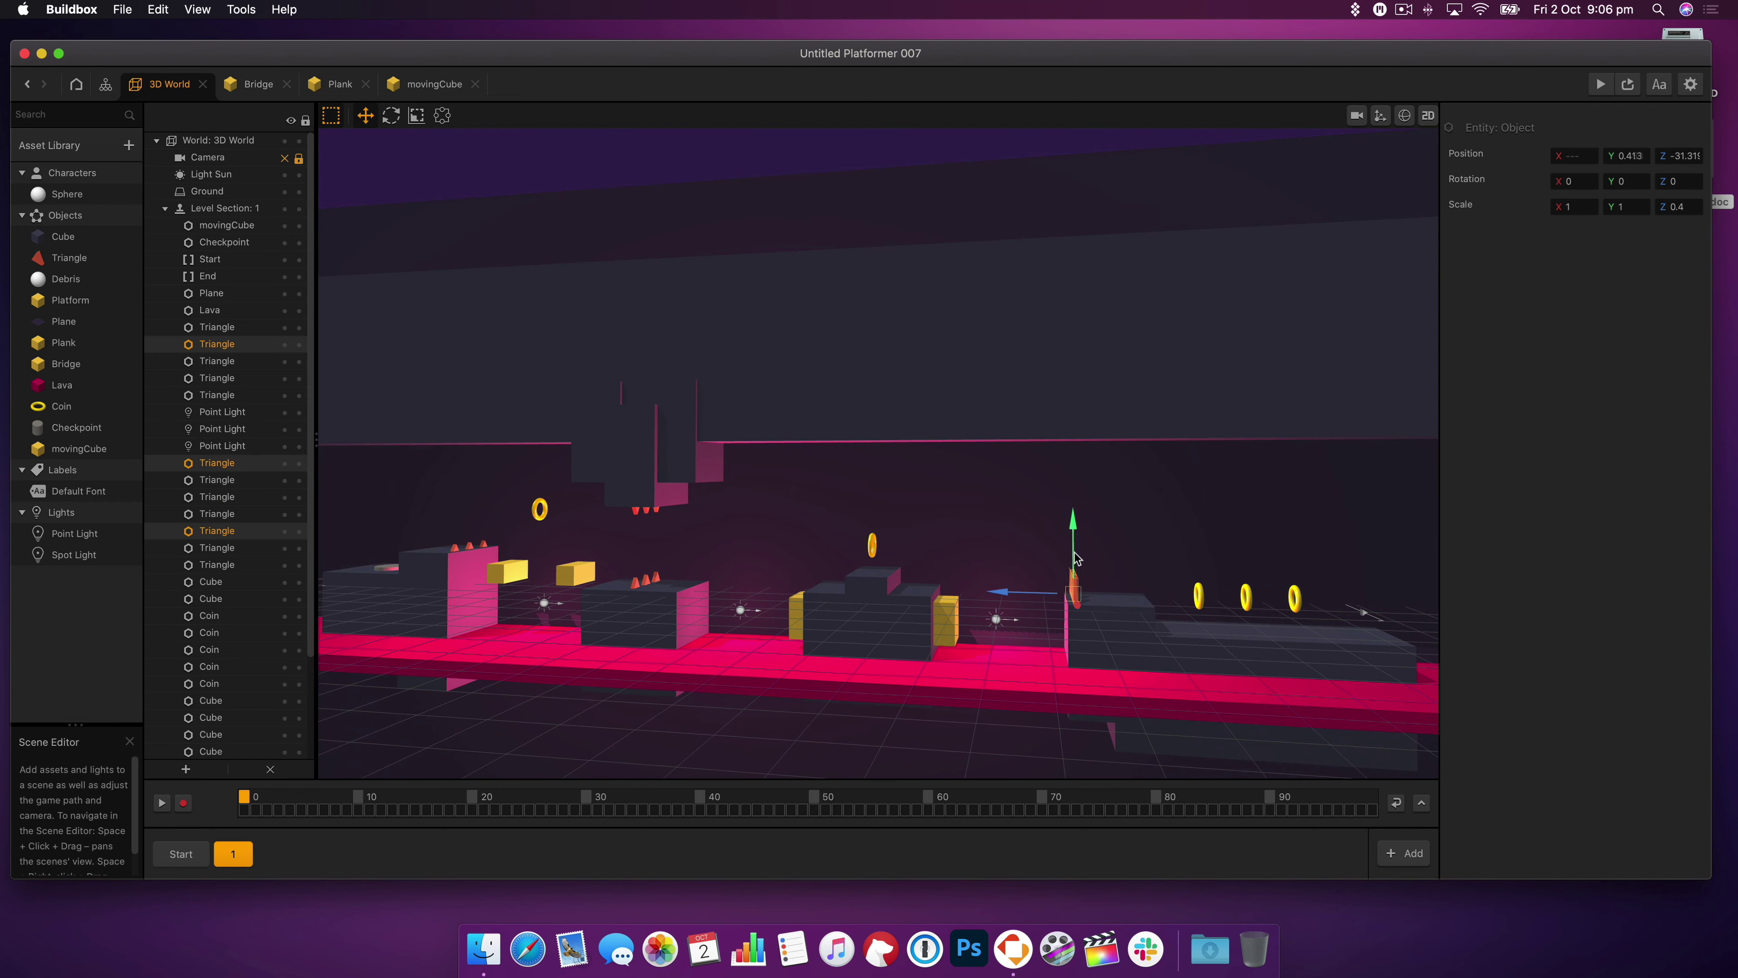
left_click_drag(1074, 568, 1074, 565)
right_click_drag(1074, 565, 1206, 540)
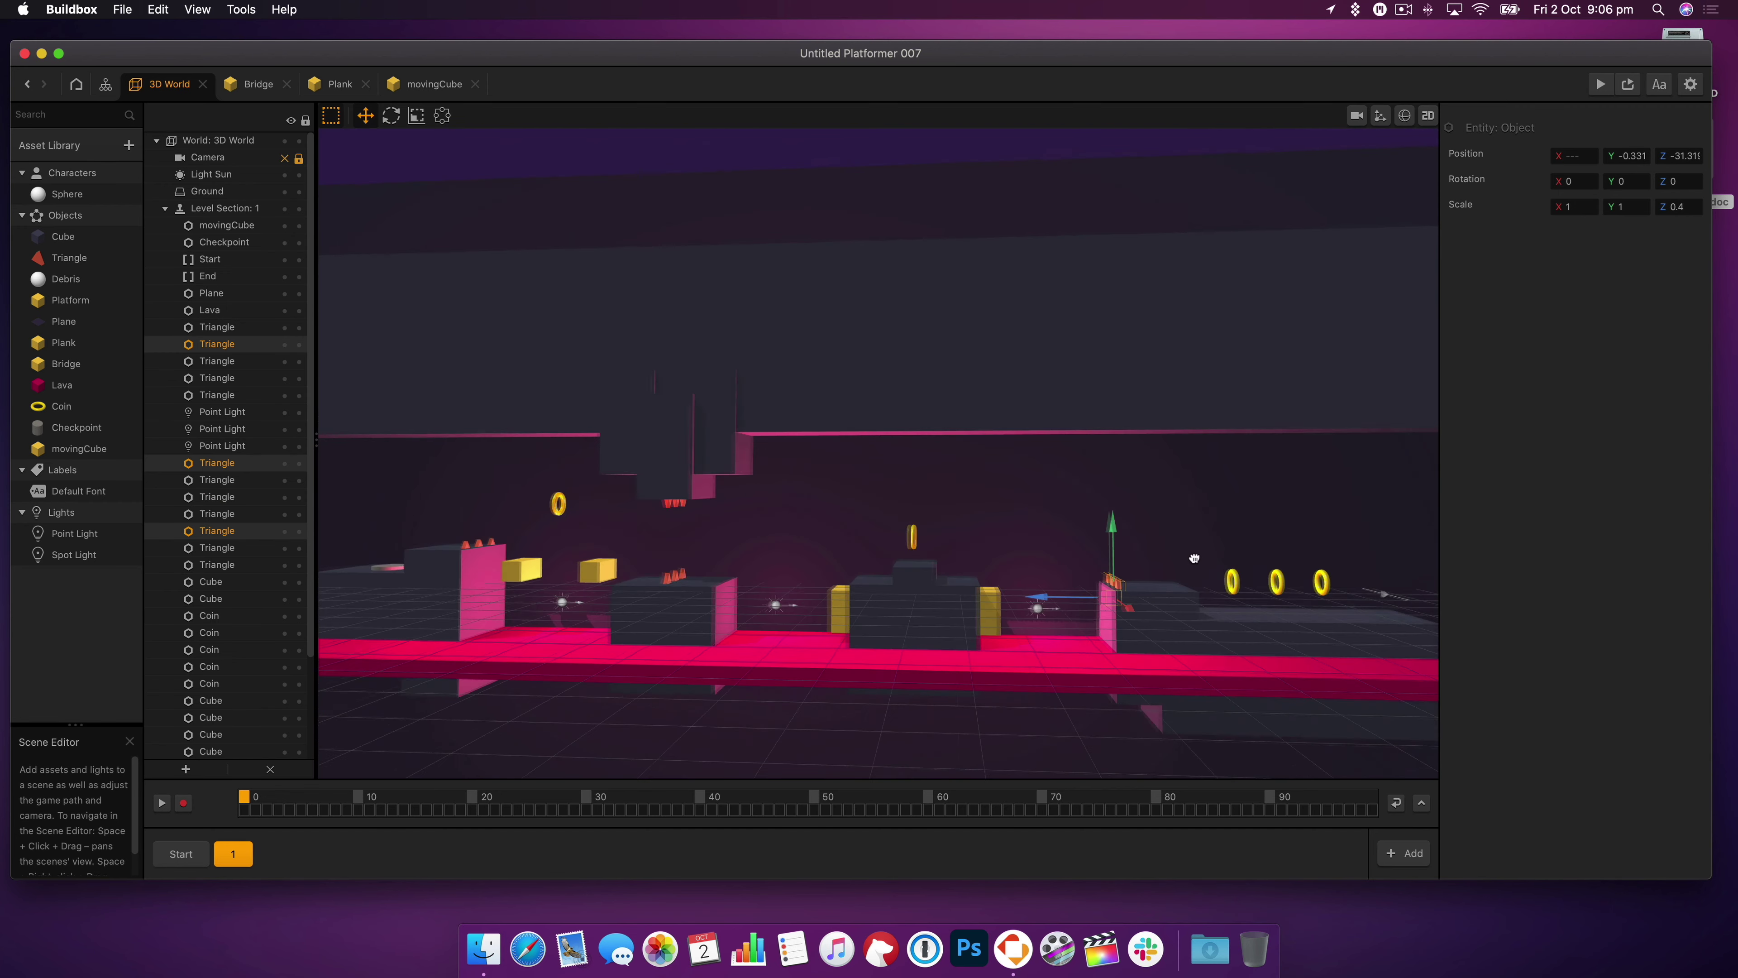
- Play the level section with the new spikes and coins in the preview, and save the project
left_click(1632, 85)
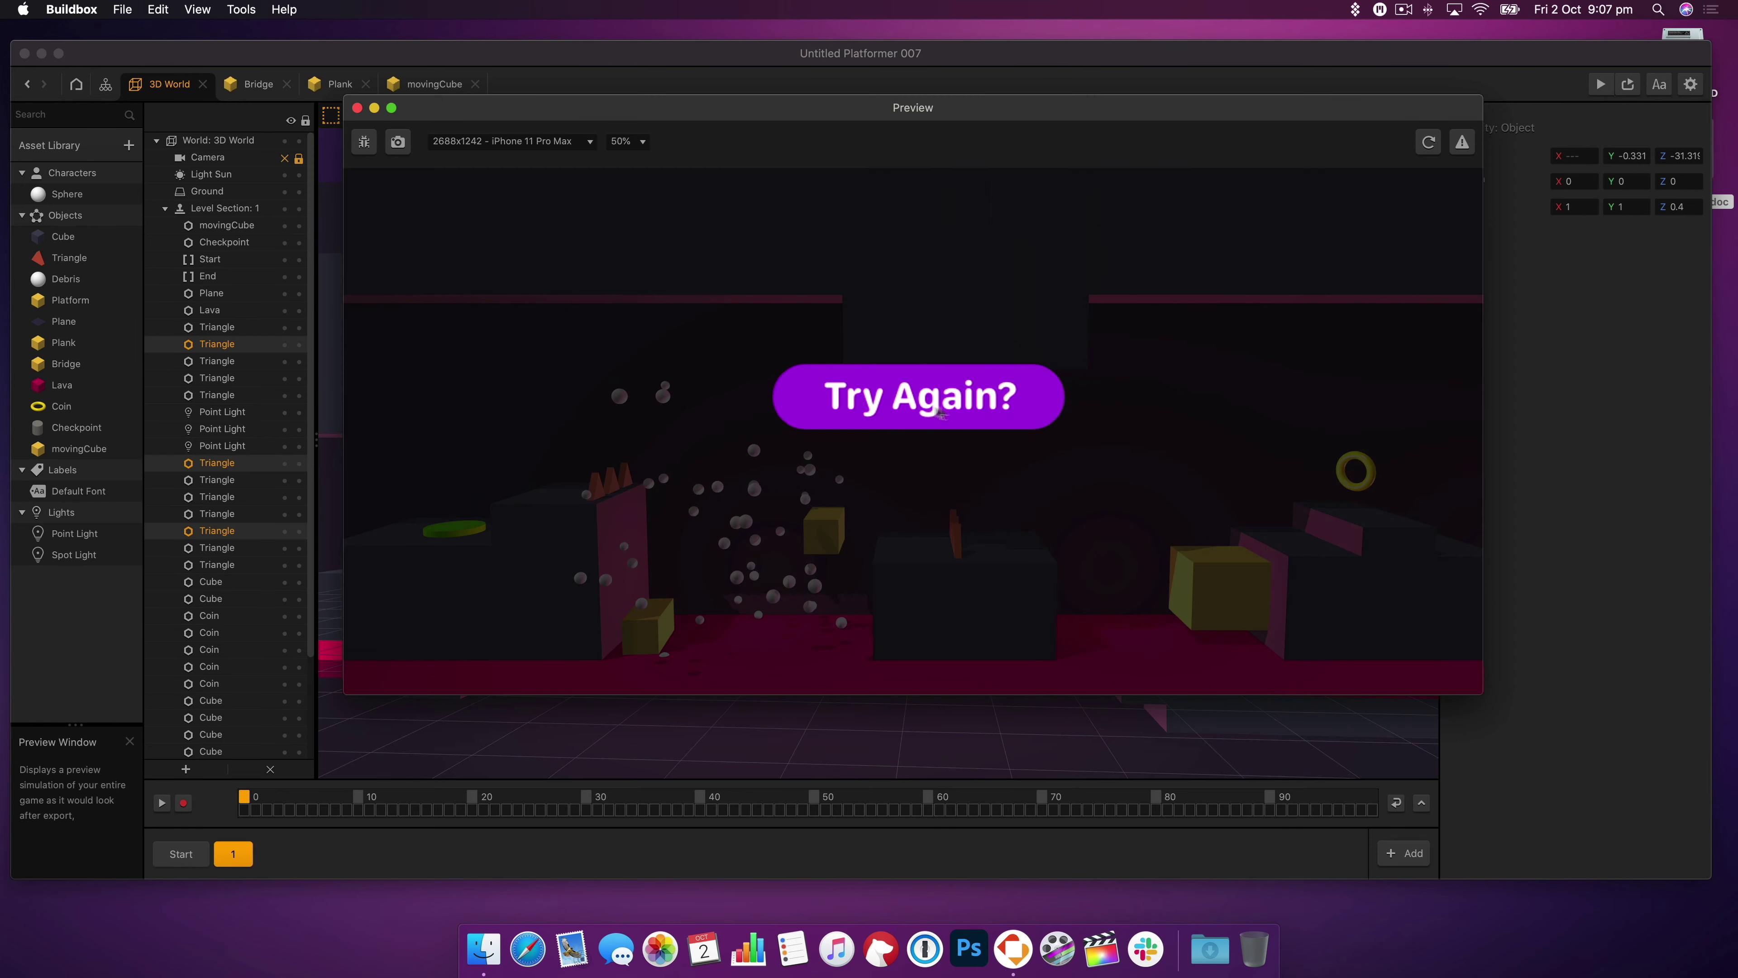
left_click(357, 108)
right_click_drag(827, 548, 1142, 638)
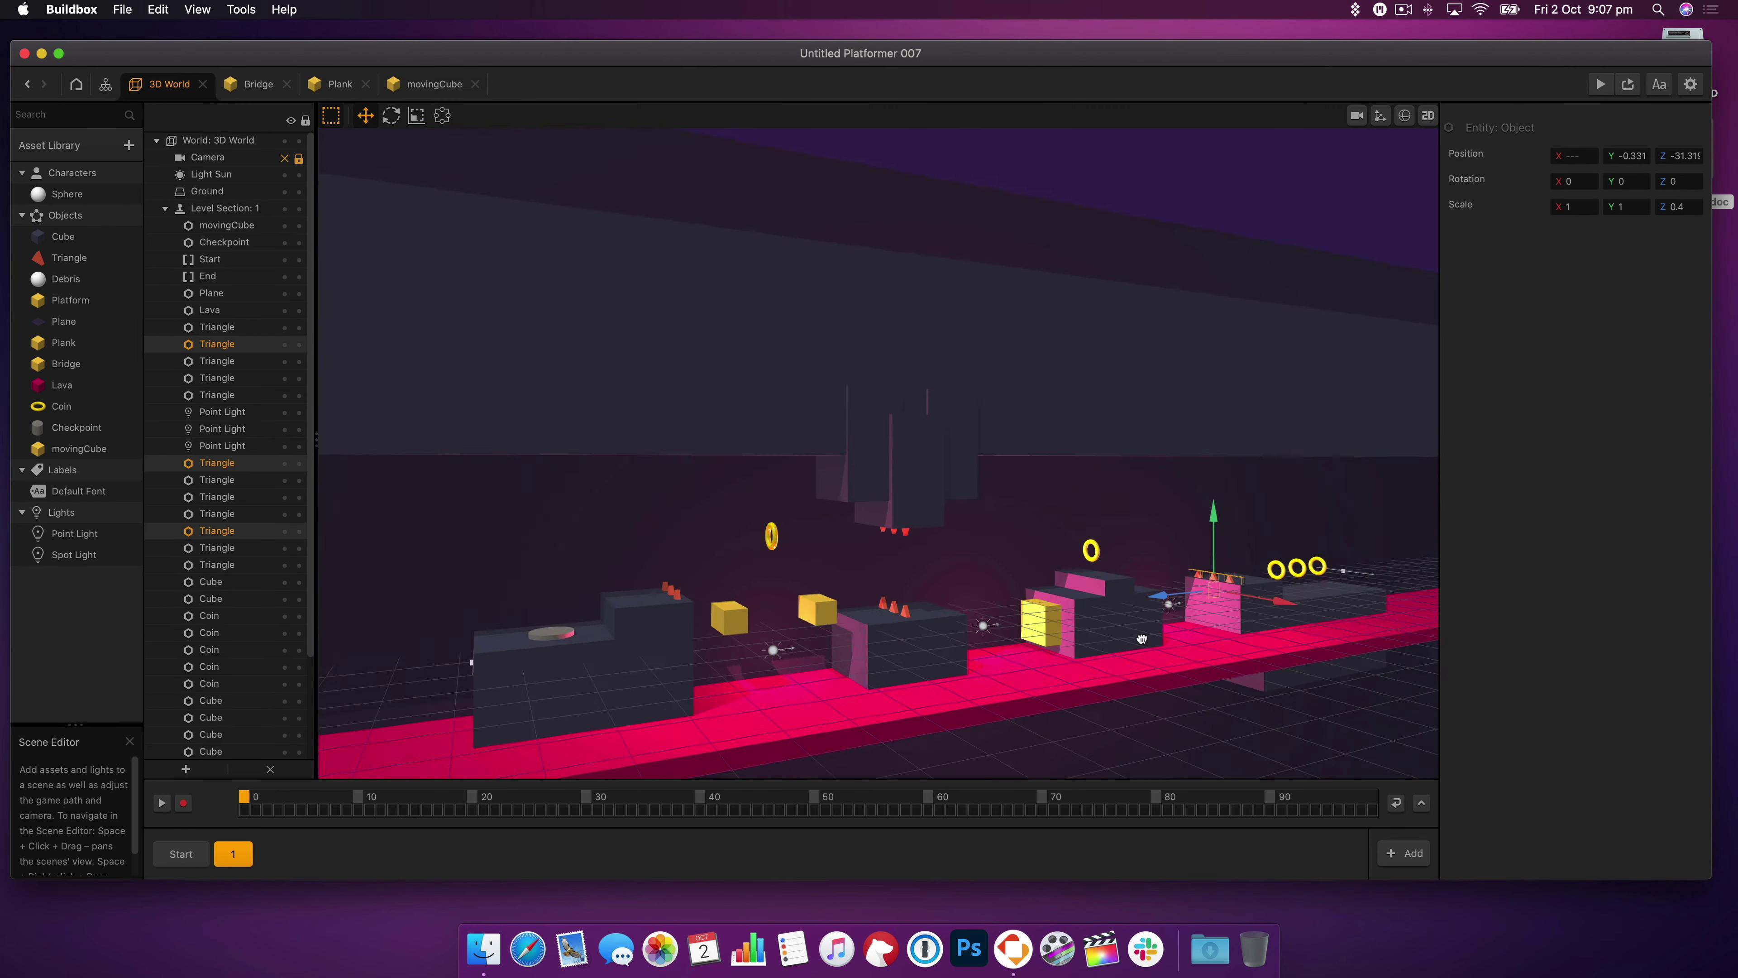
key("super+s")
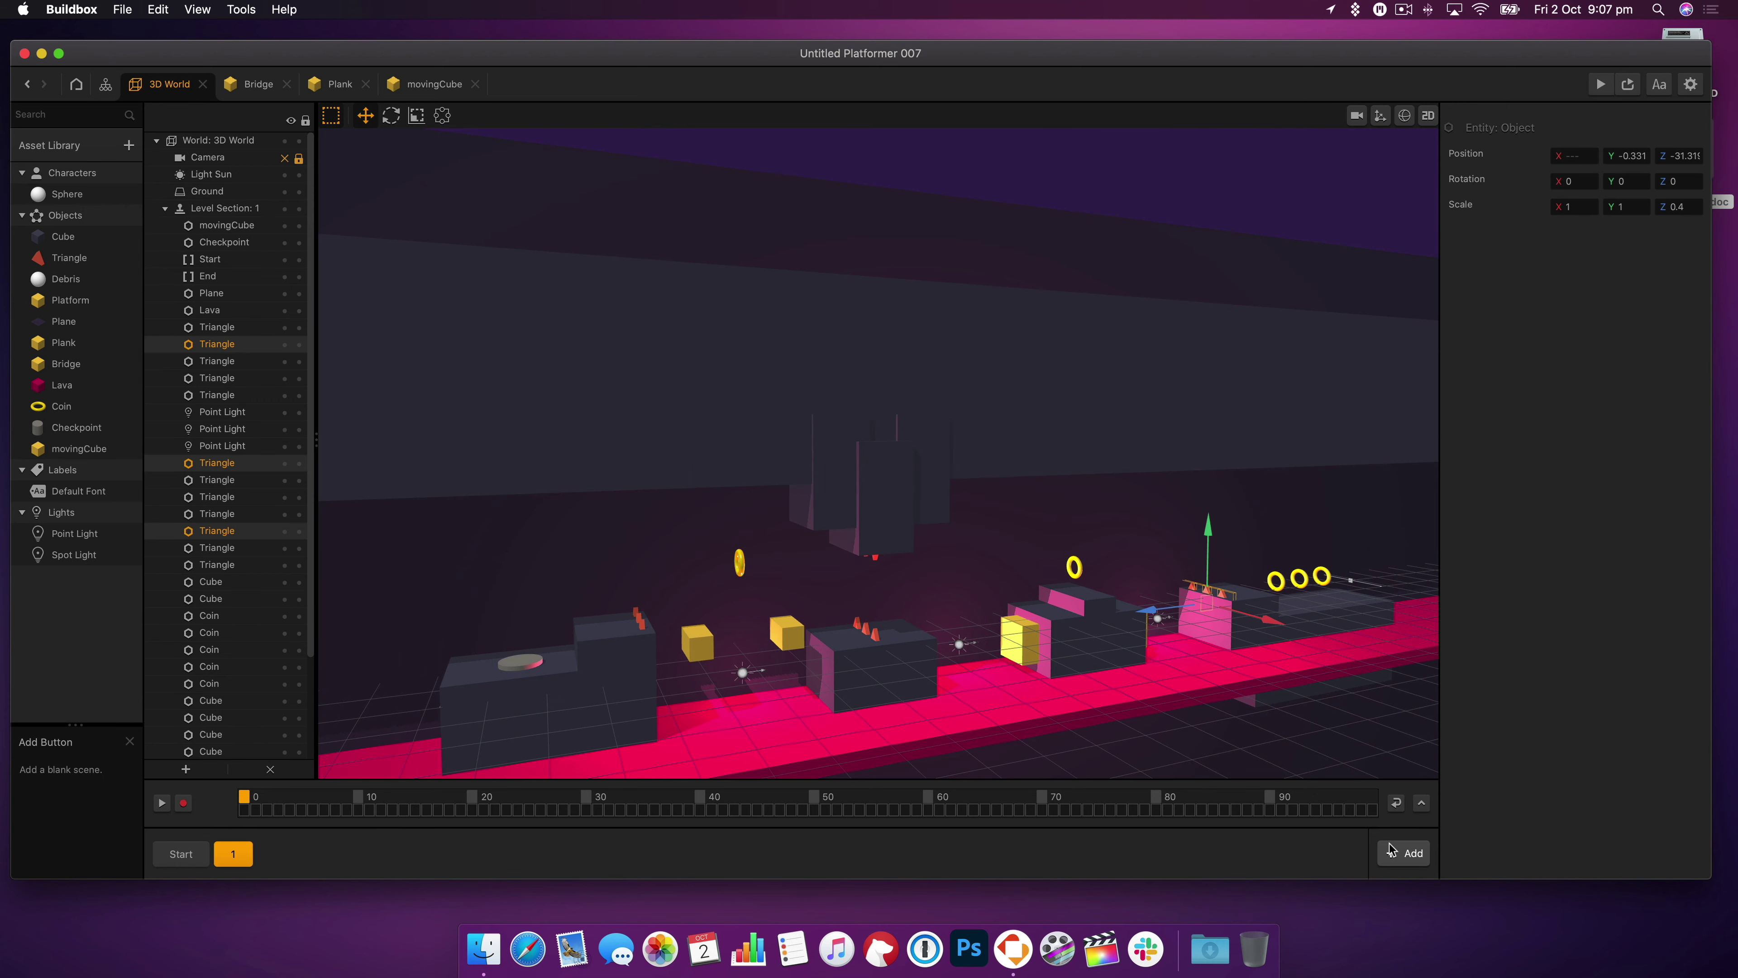
- Add level section 2 with the lava, plane and two cubes copied from section 1, and move its Start marker to the first block
left_click(1403, 853)
left_click(232, 854)
left_click_drag(1054, 328, 1168, 388)
left_click(276, 854)
key("super+v")
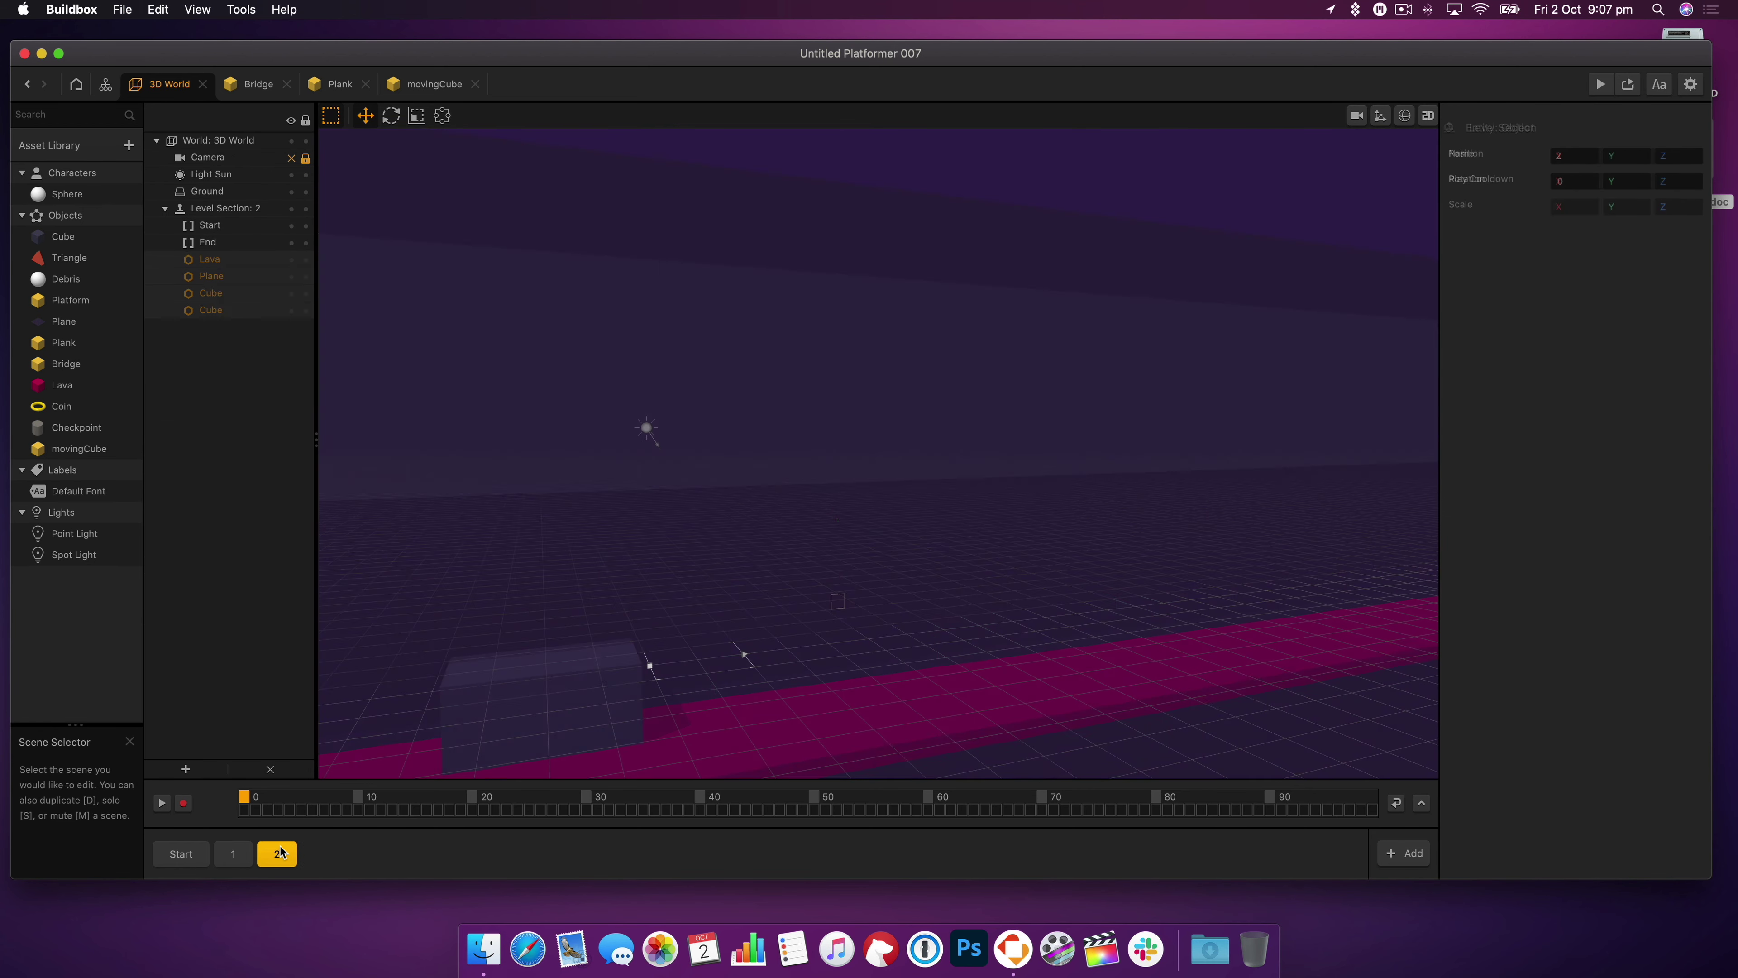
left_click(210, 226)
left_click_drag(586, 677, 384, 699)
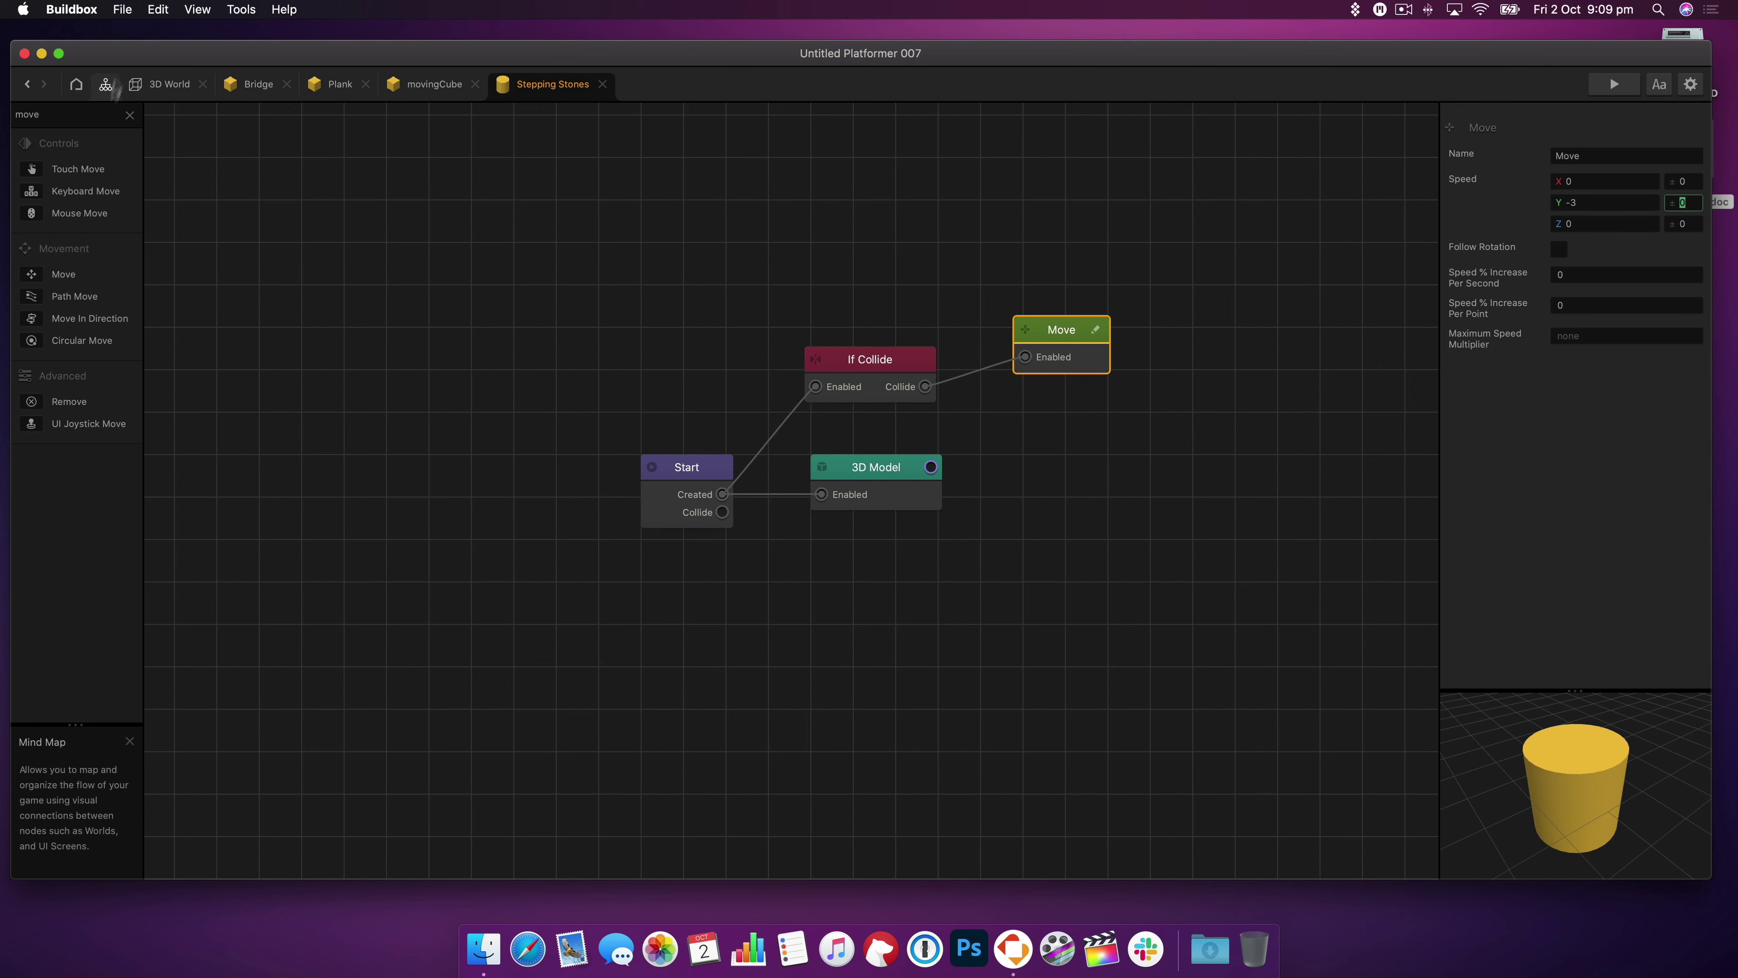
- Set the Affected Asset of the Stepping Stones If Collide node to Character
left_click(870, 371)
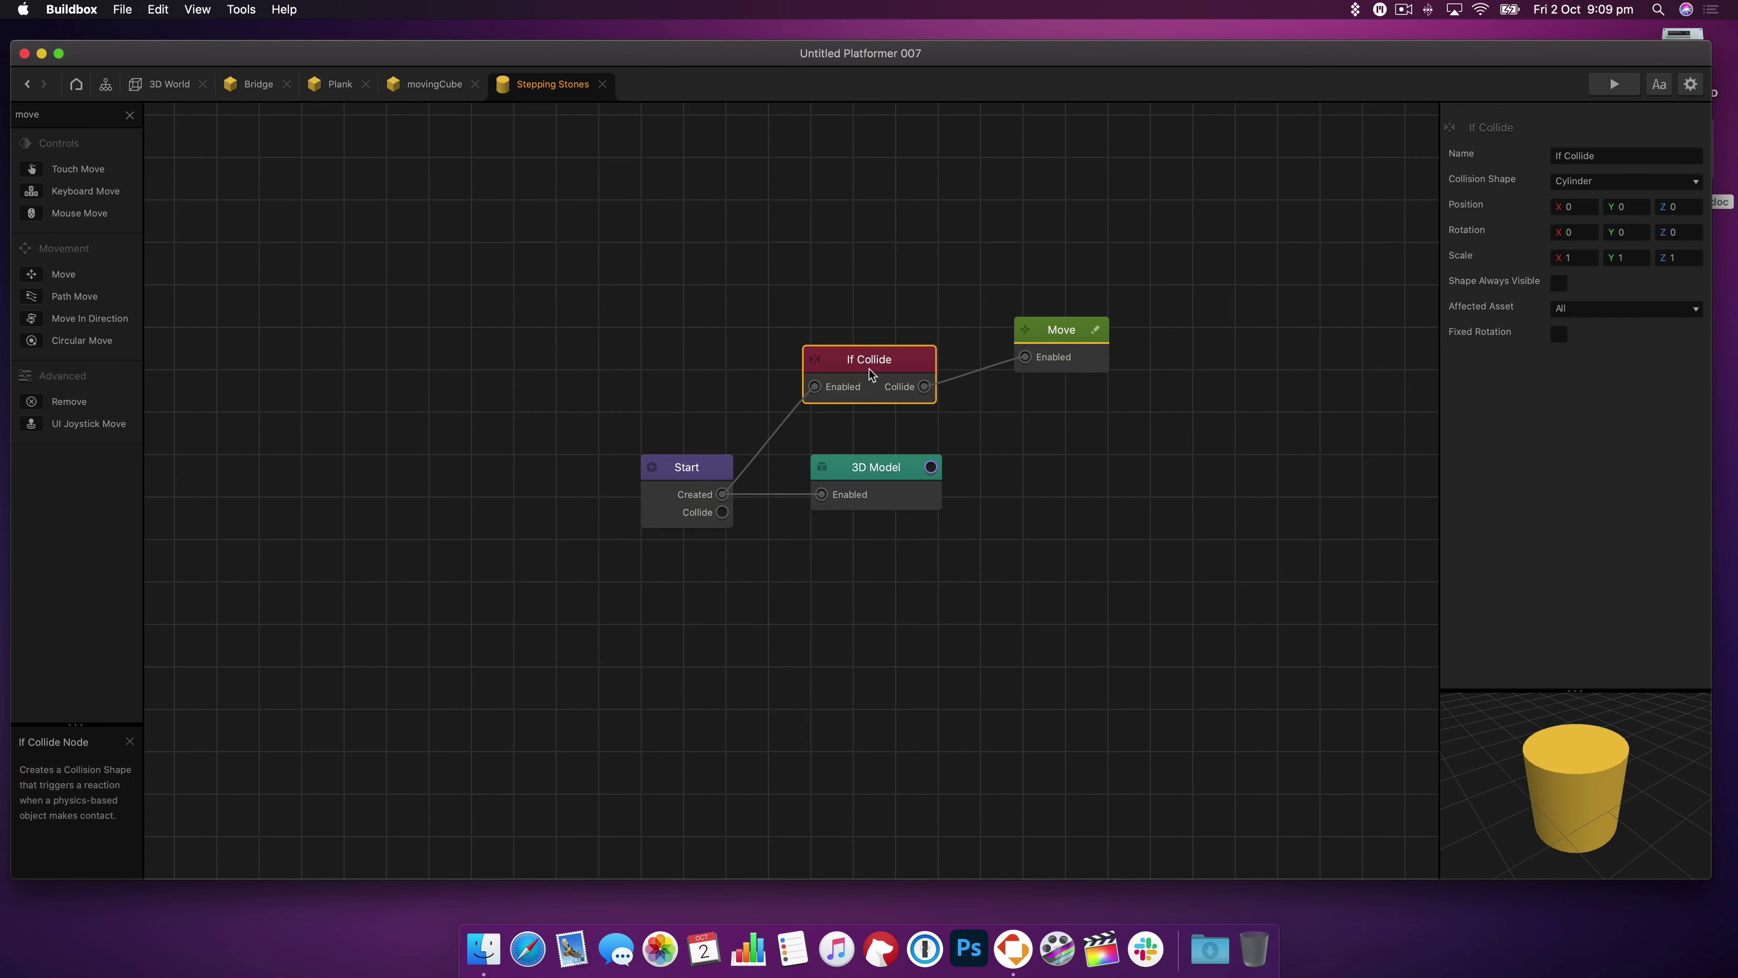
left_click(1618, 306)
left_click(1608, 348)
- Place a Stepping Stones object after the first block in level section 2 at about Z -6.05, centred at X 0
left_click(170, 89)
left_click(79, 469)
left_click(1611, 272)
left_click(1609, 303)
left_click_drag(78, 470, 655, 709)
left_click(1576, 157)
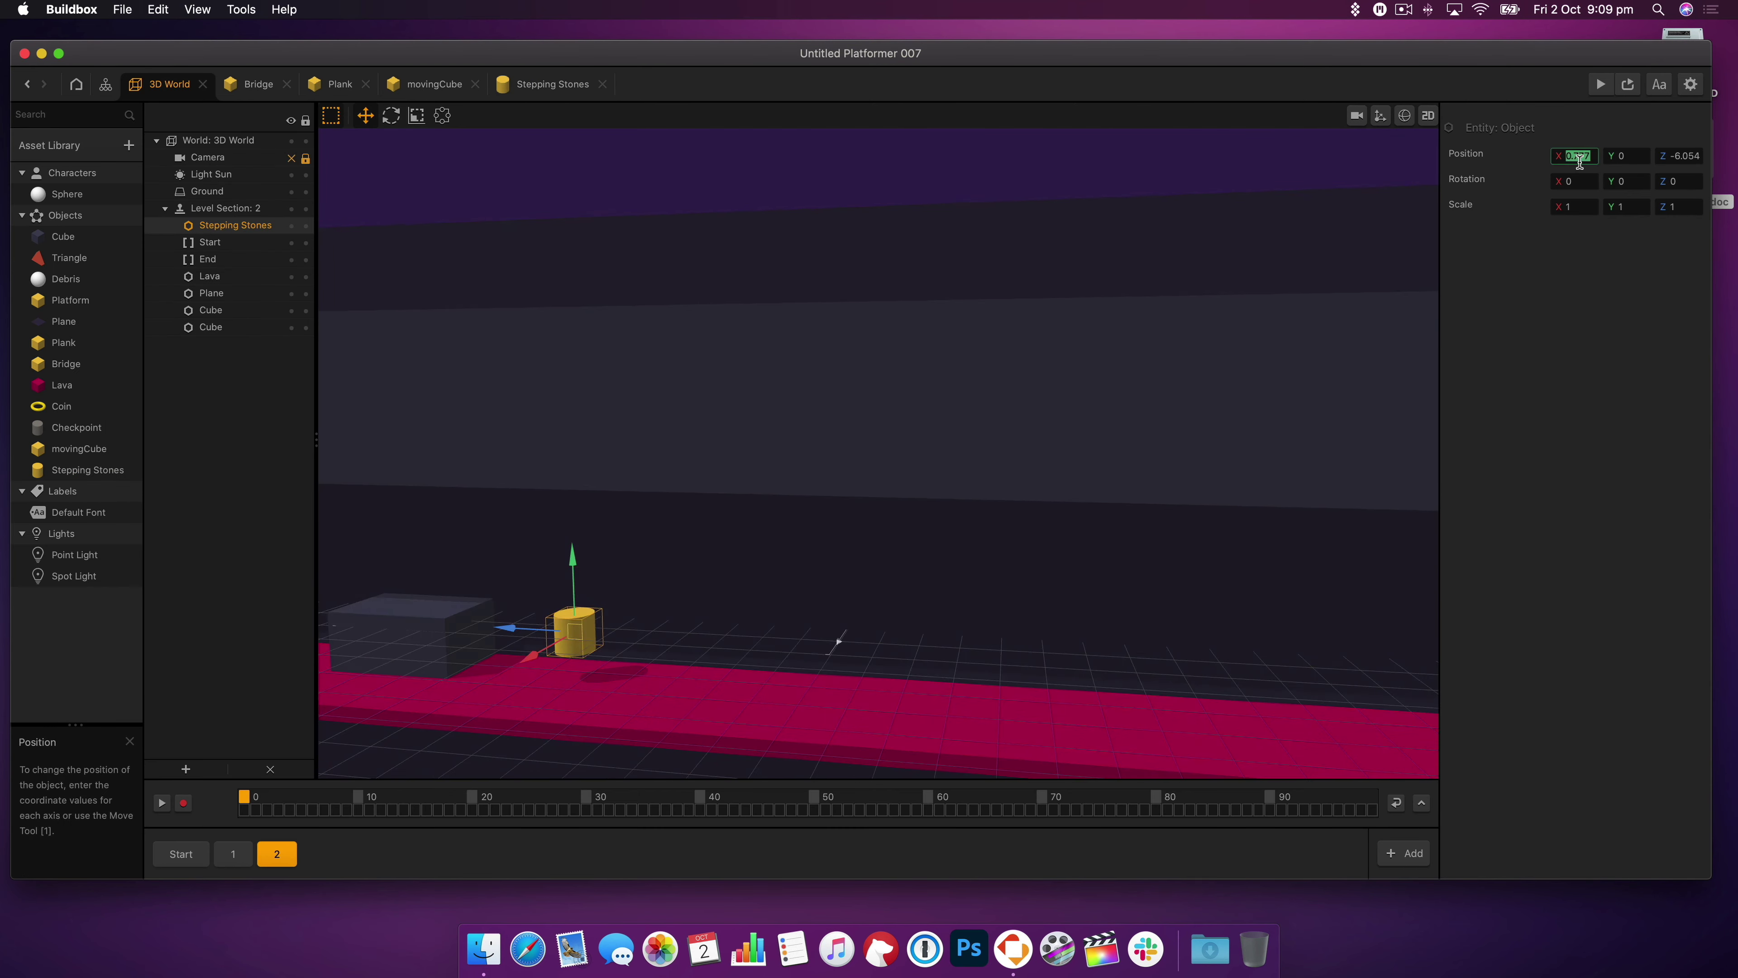
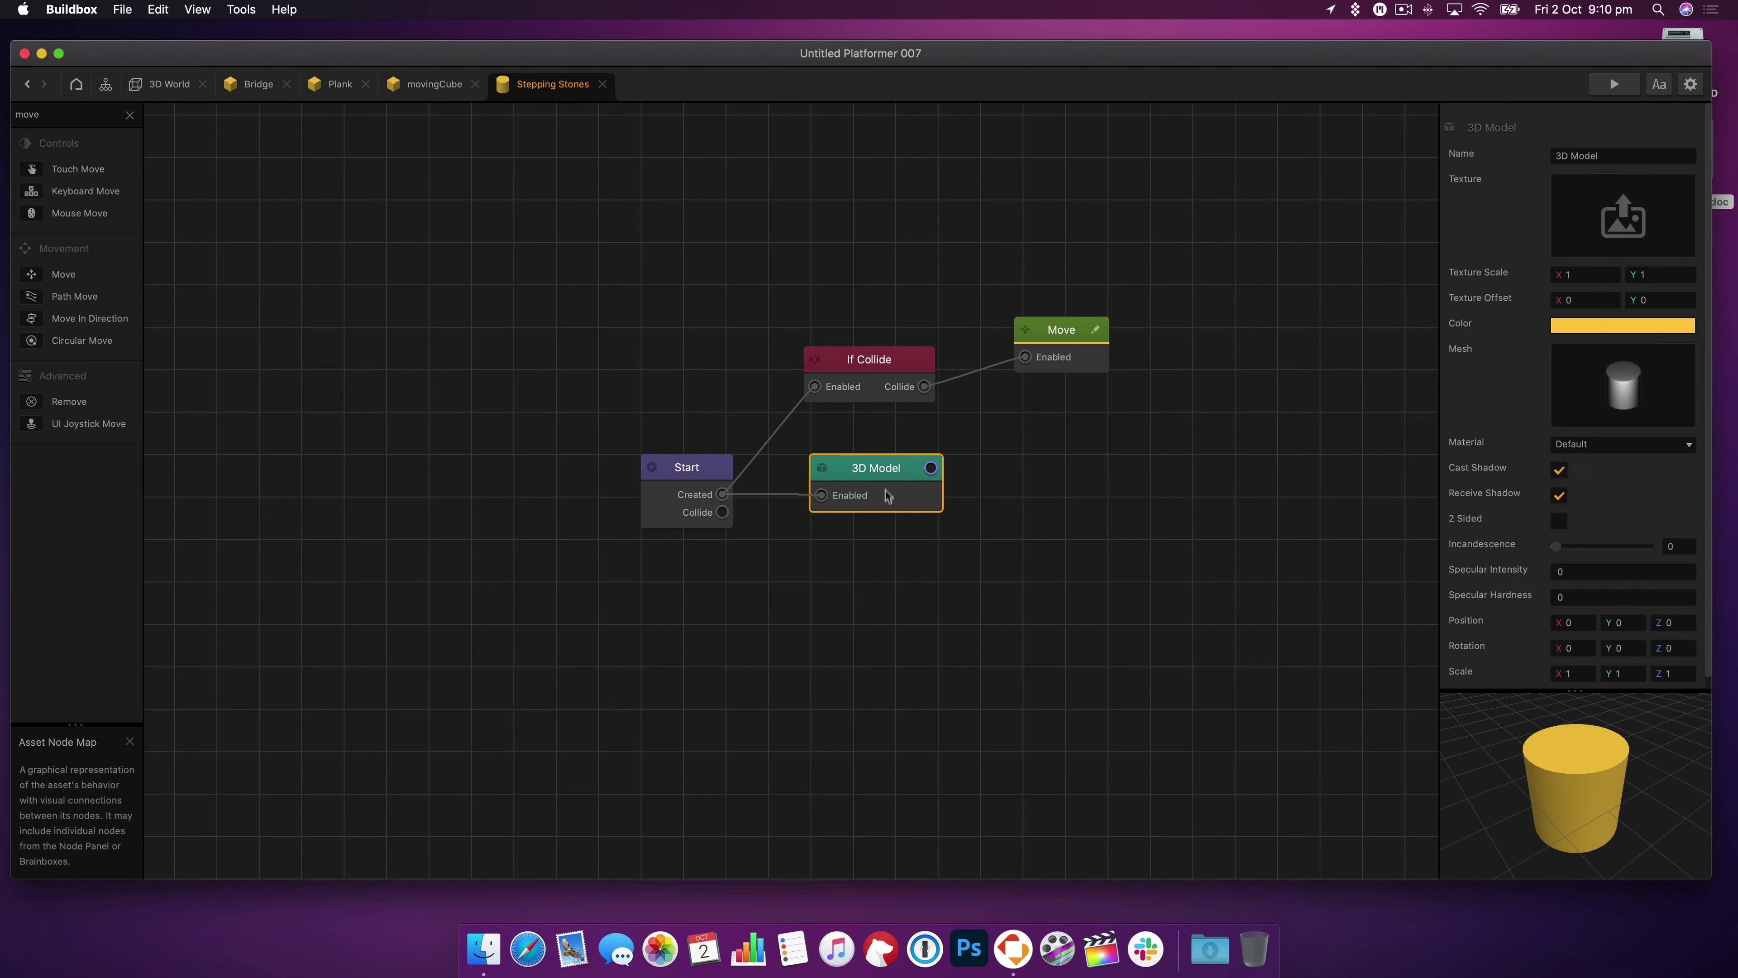
- Check the Stepping Stones collision shapes, play the stones in the preview, and save the project
left_click(862, 370)
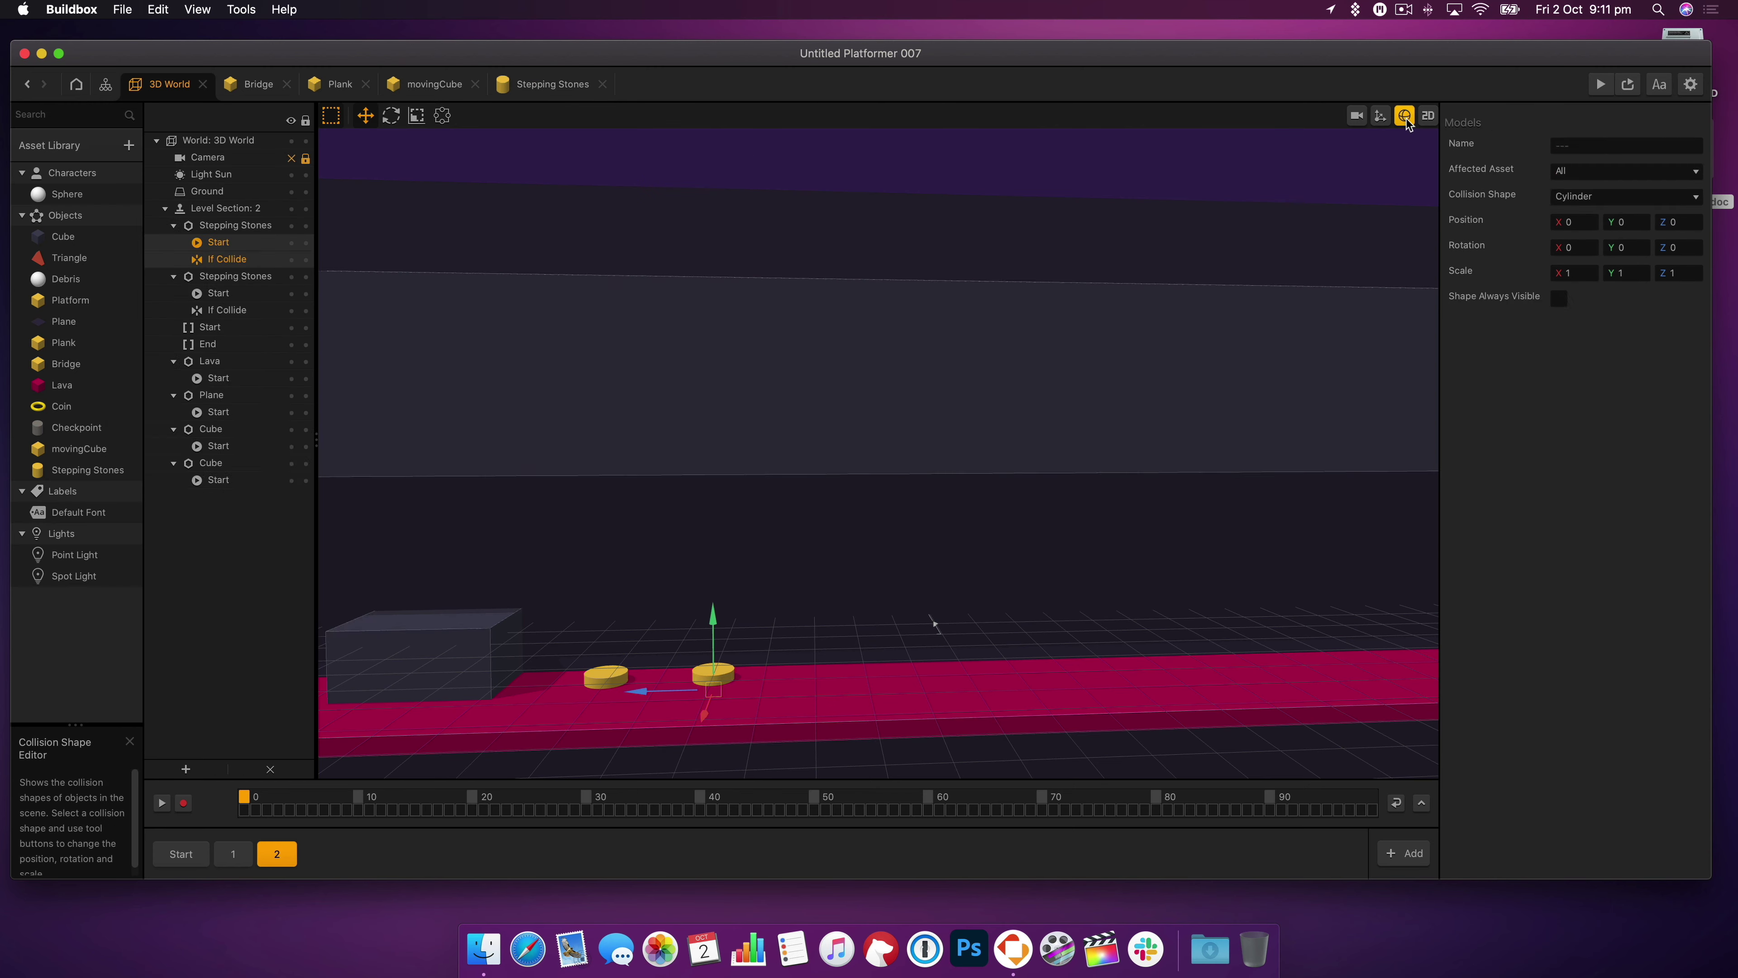
left_click(1602, 84)
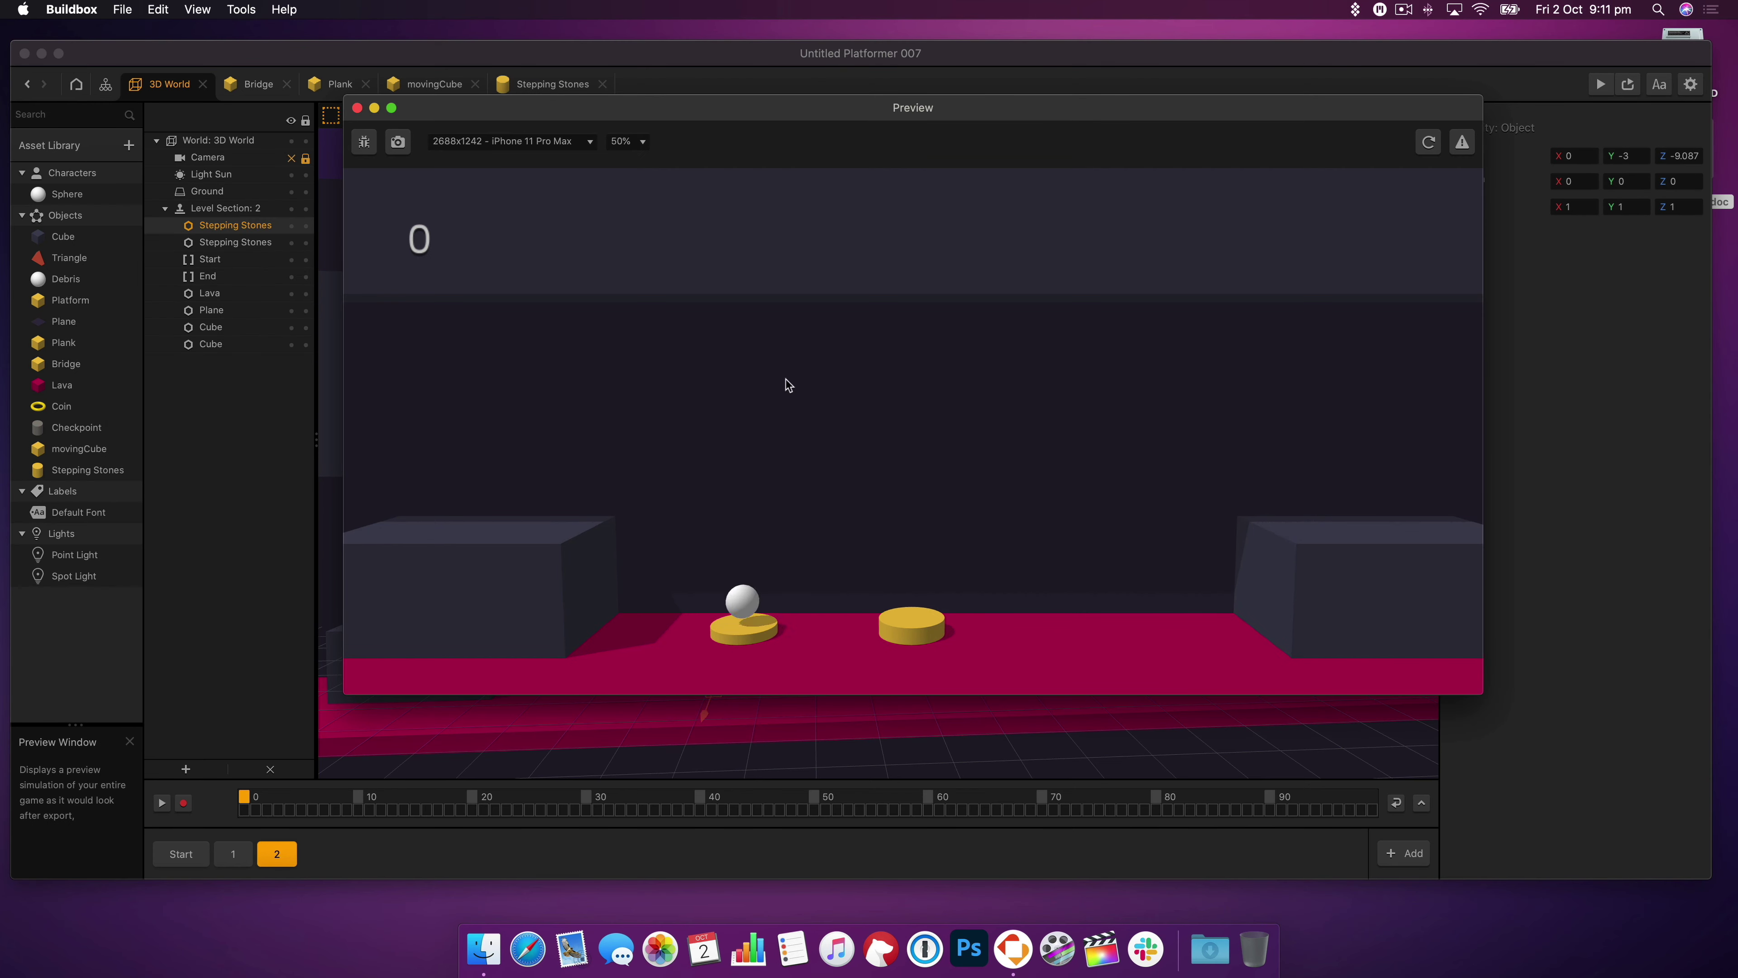
left_click(355, 114)
key("super+s")
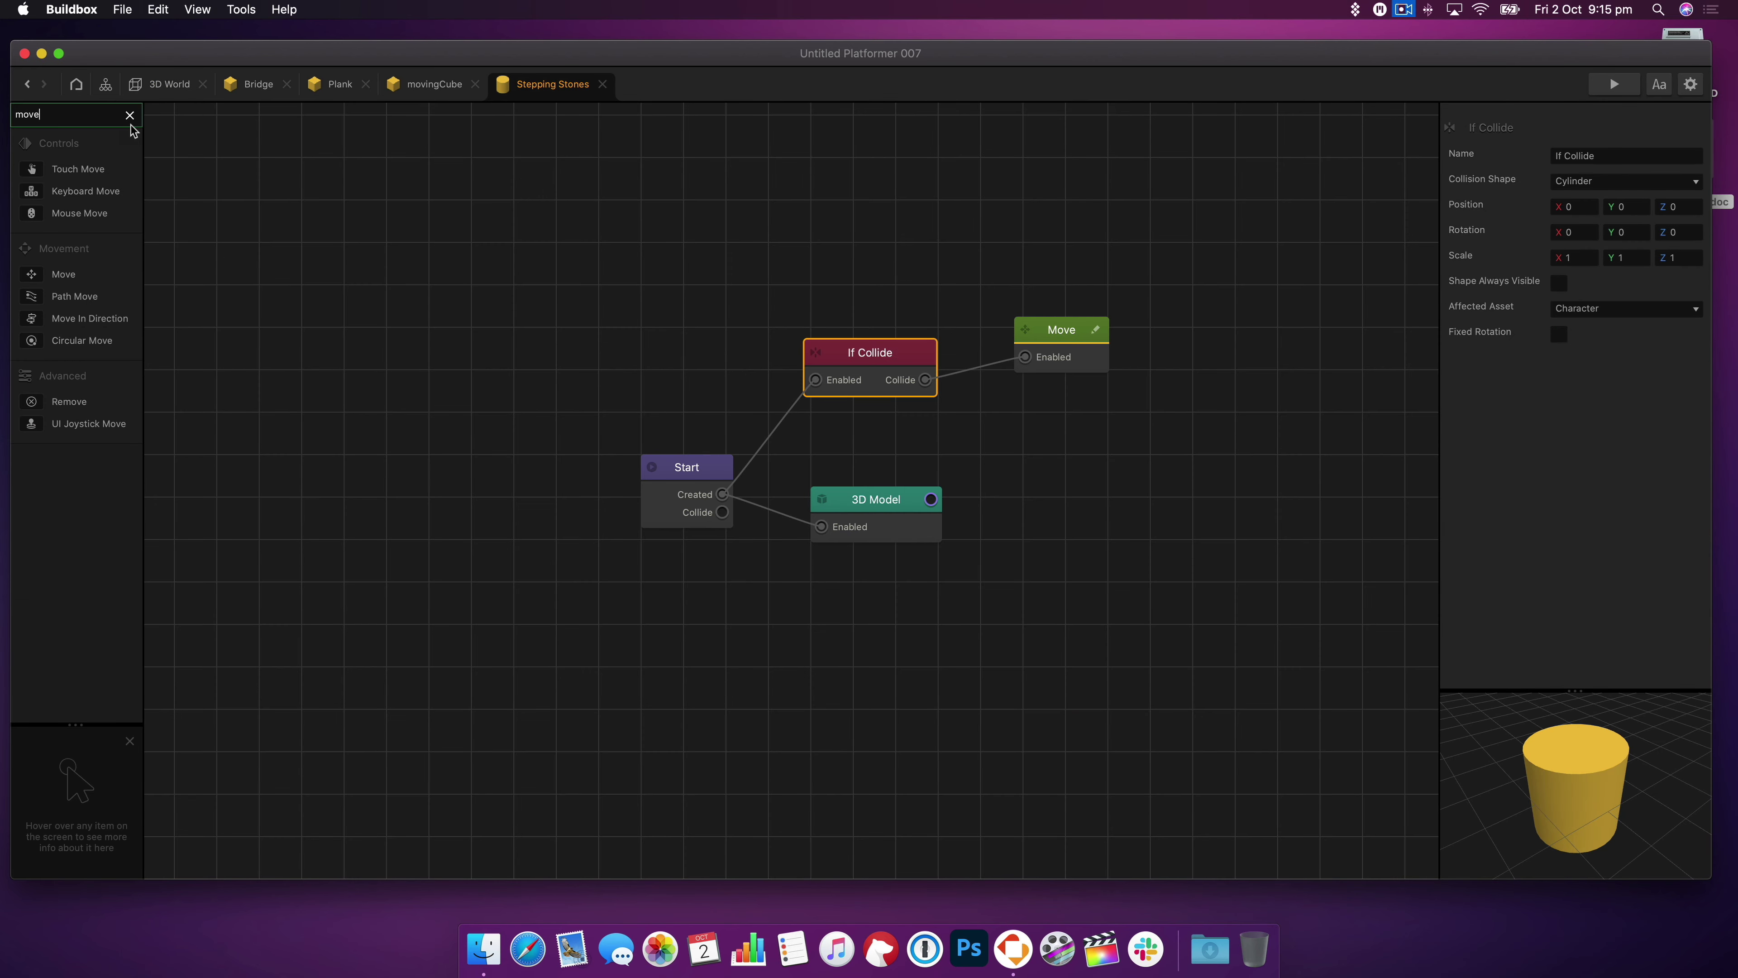
- Replace the Stepping Stones Move node with a Scale Animation linked to If Collide, with a delta of 0.1 on all axes
type("anima")
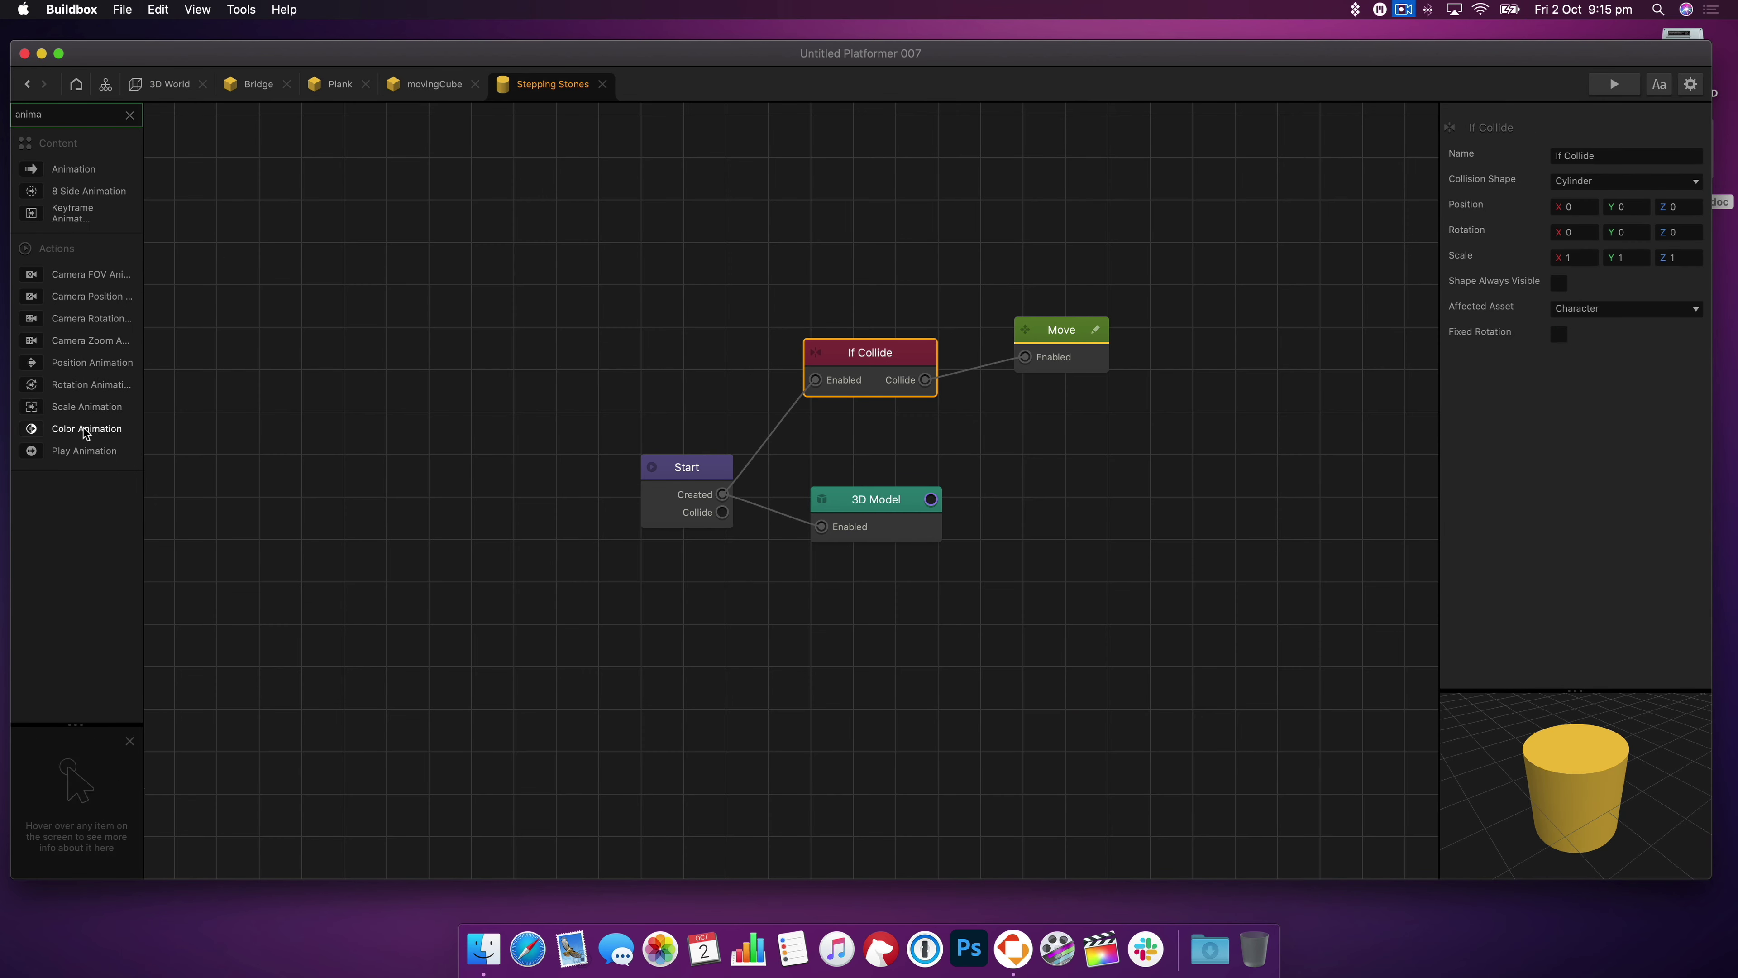
left_click_drag(87, 406, 974, 289)
left_click_drag(924, 379, 815, 379)
left_click_drag(1106, 327, 1106, 403)
left_click_drag(1577, 225, 1558, 226)
type("0")
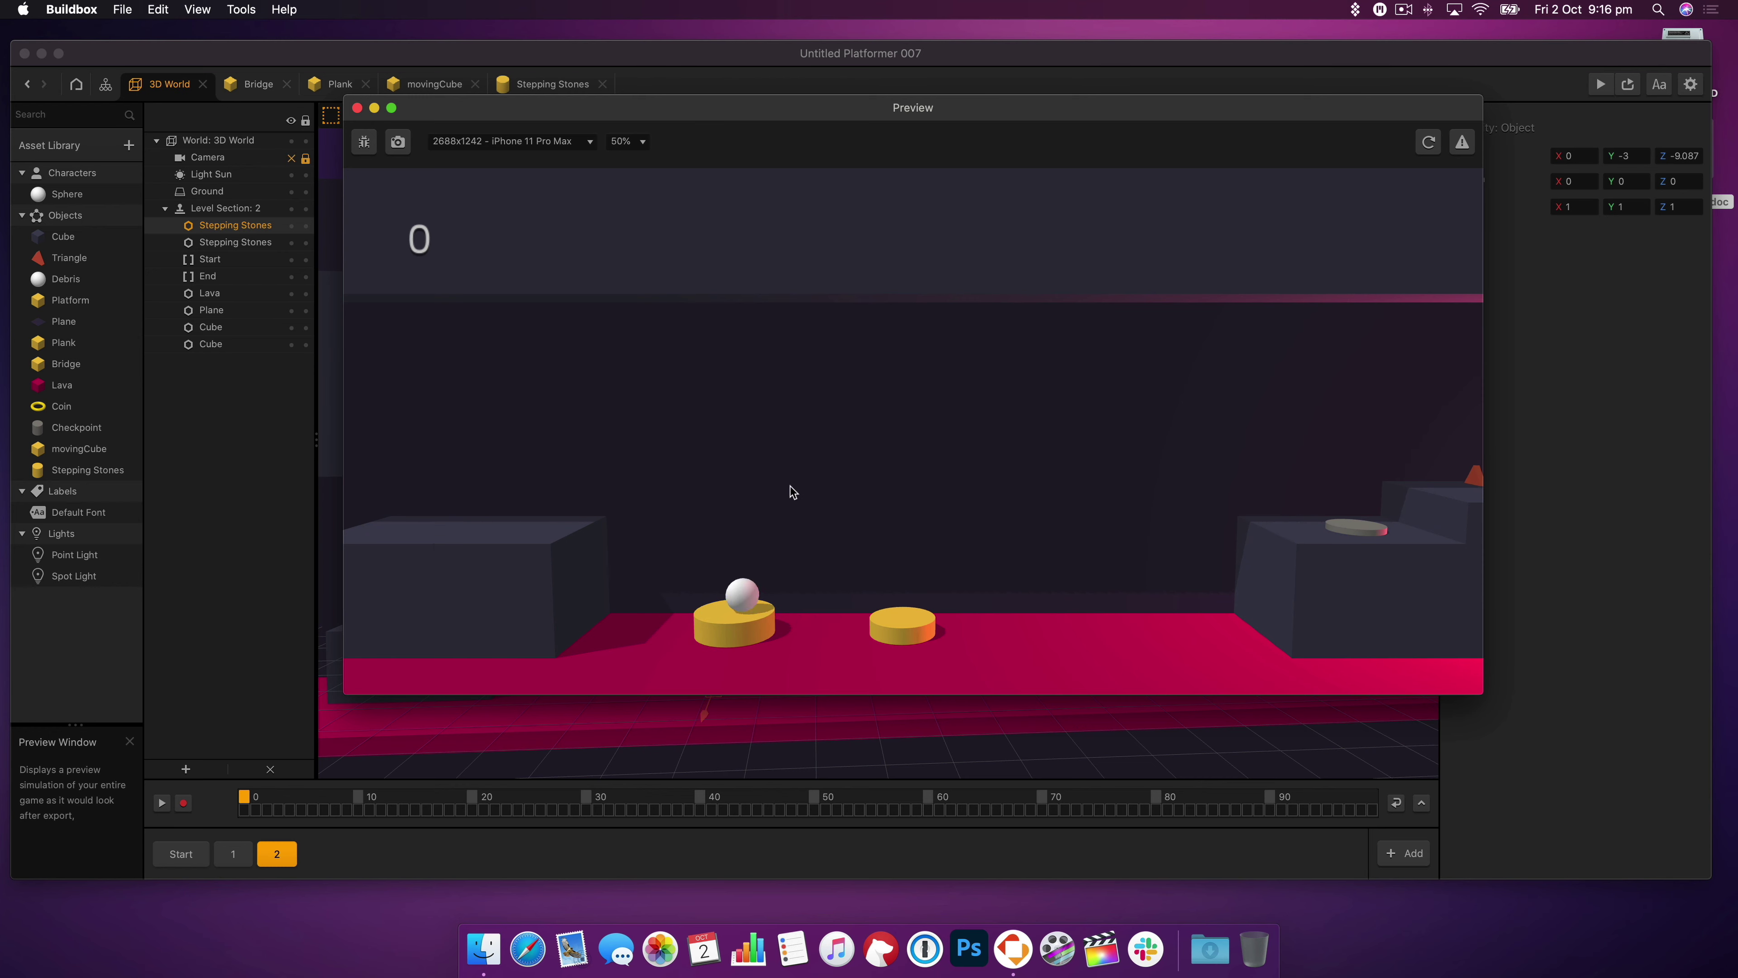
- Review the settings of the Stepping Stones If Collide and Scale Animation nodes and preview level section 2
left_click(790, 486)
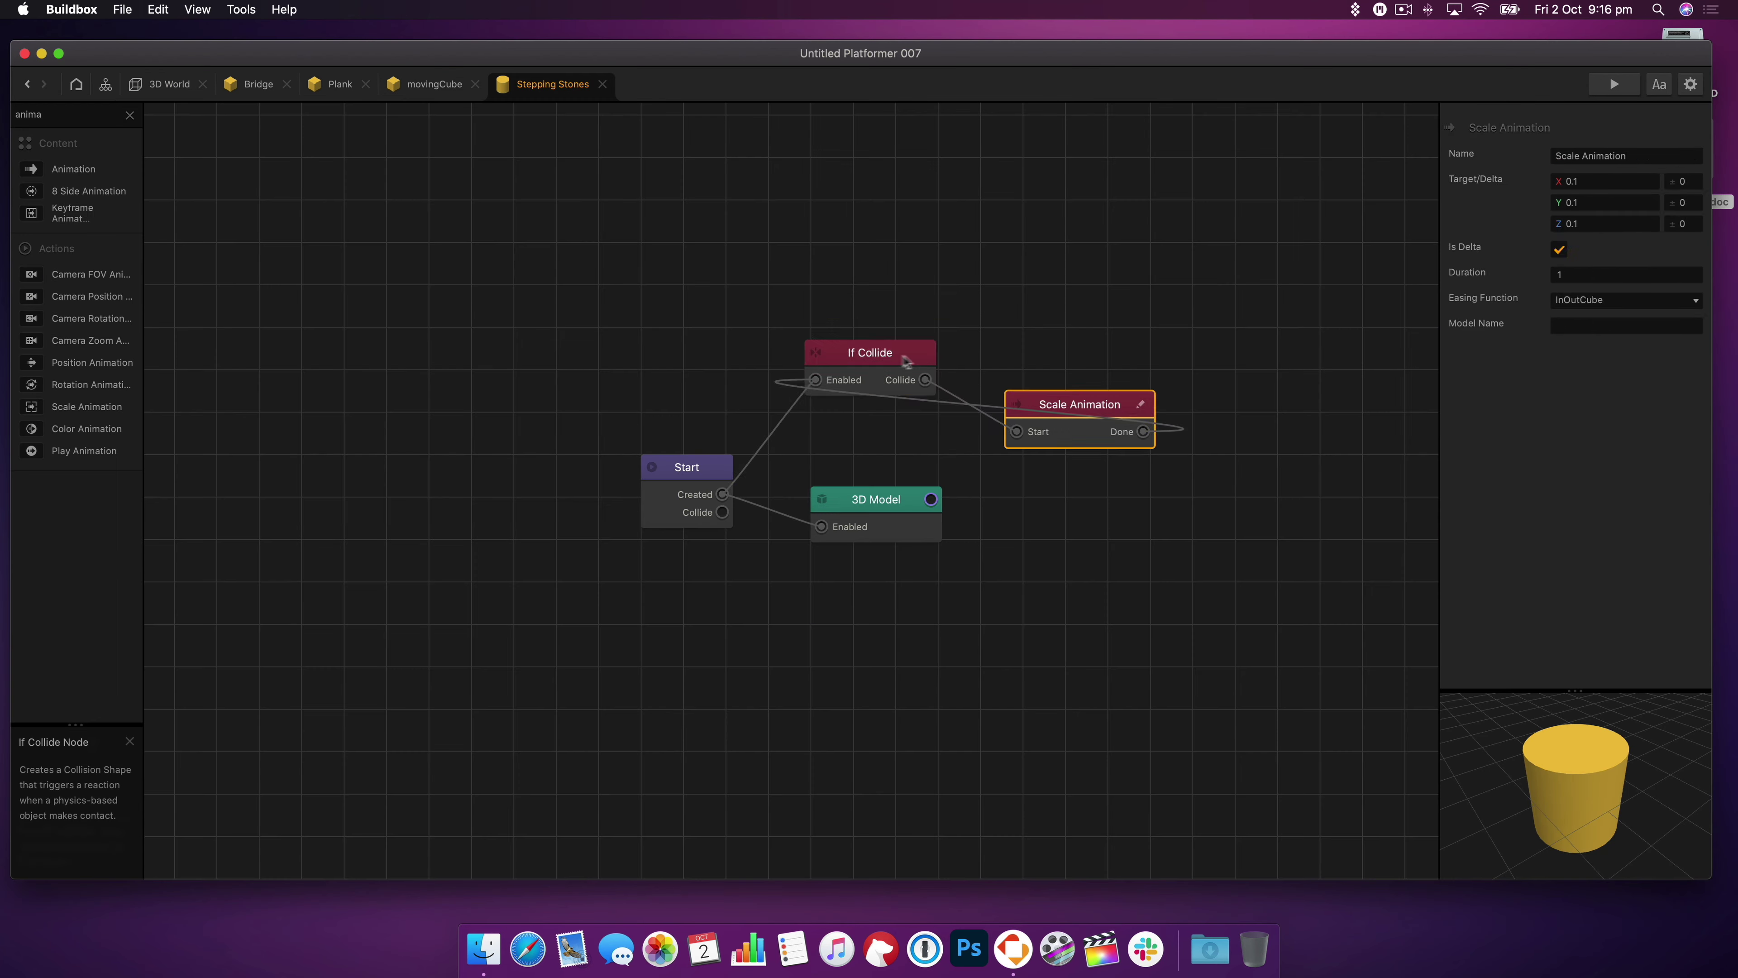
left_click(906, 361)
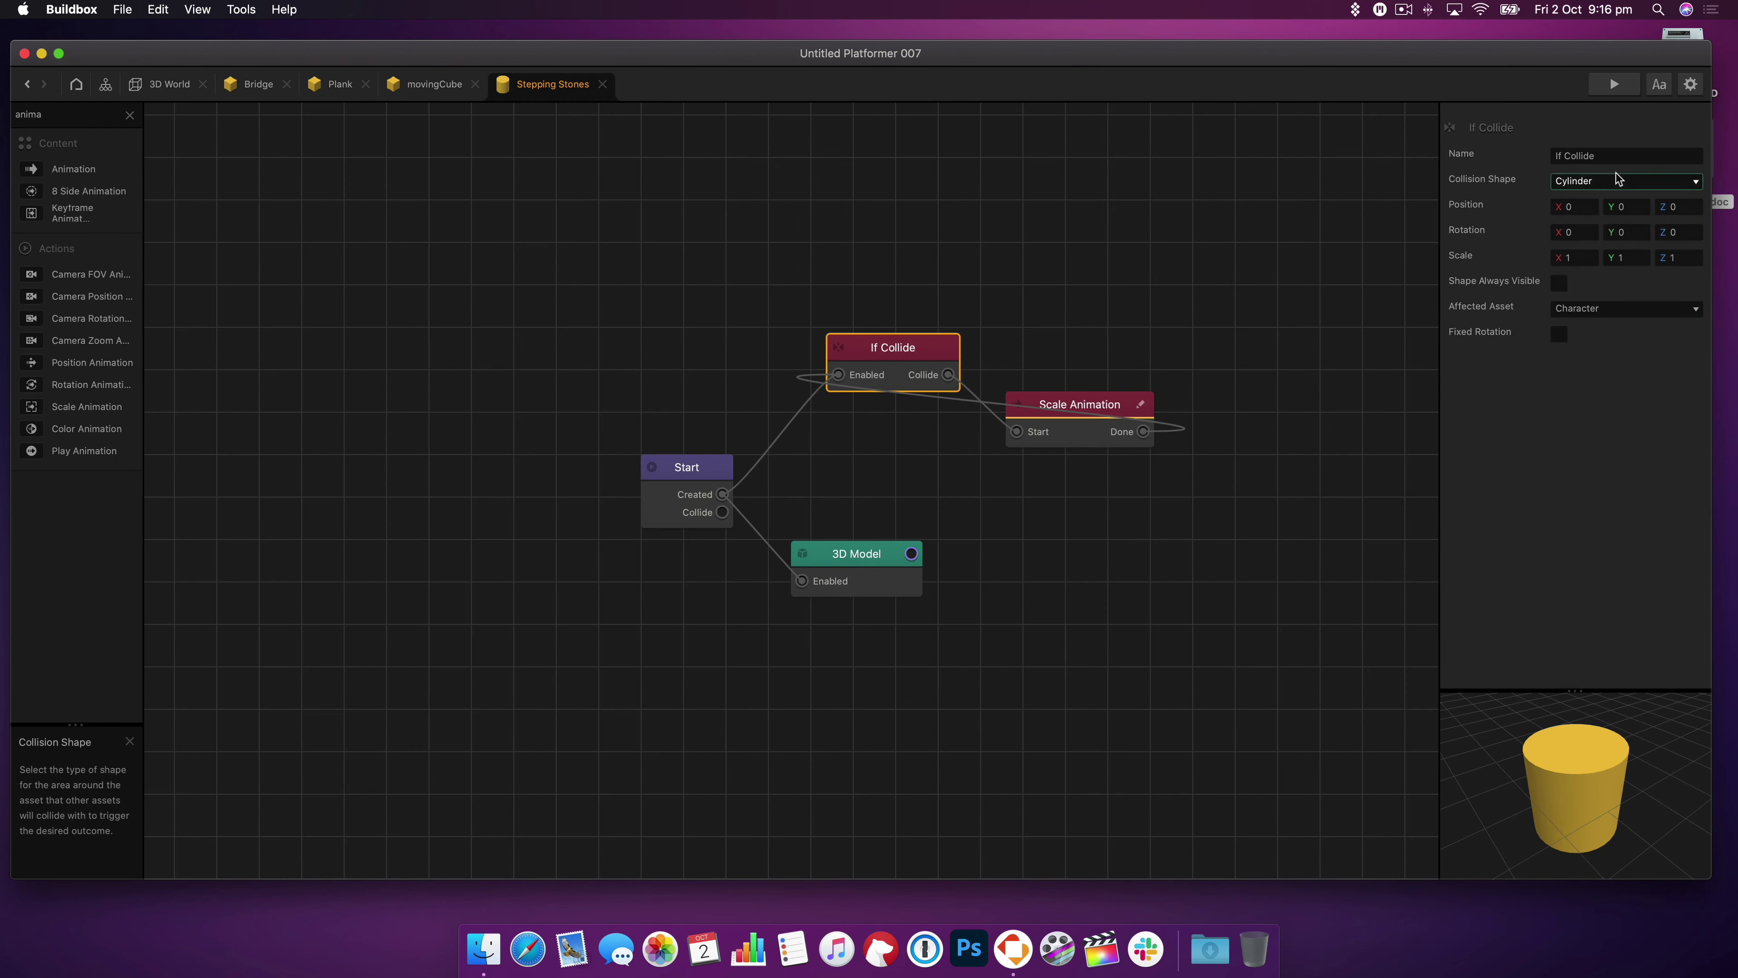
left_click(1080, 405)
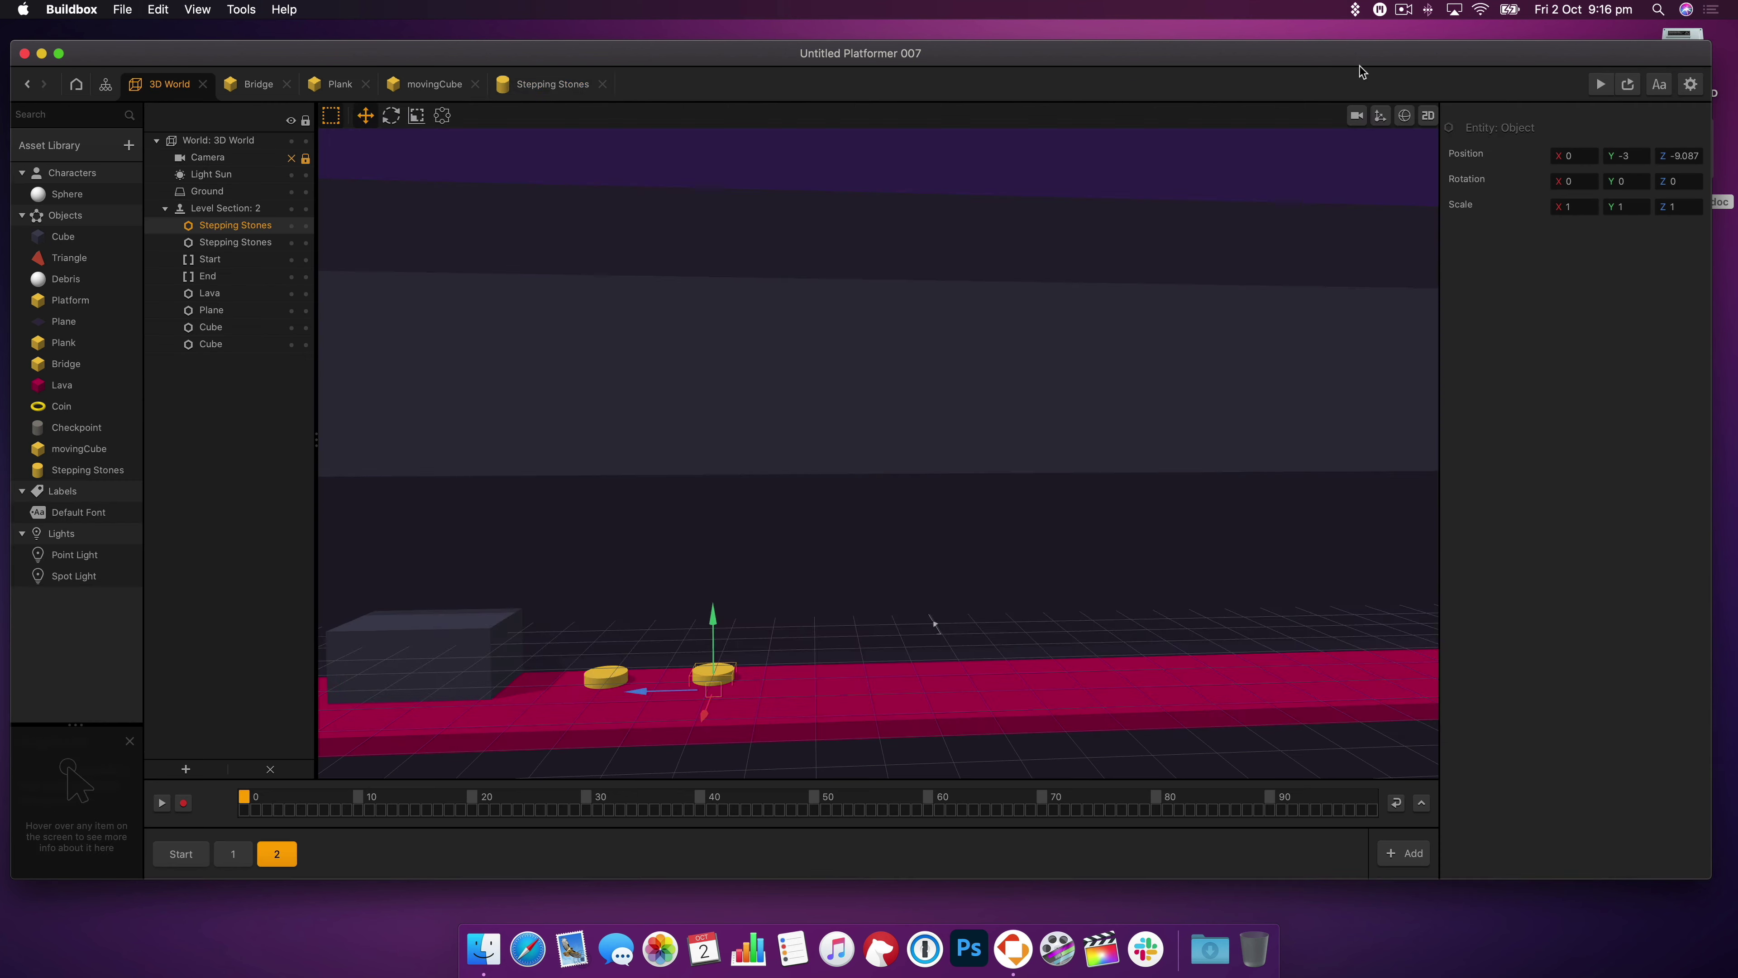
left_click(1633, 85)
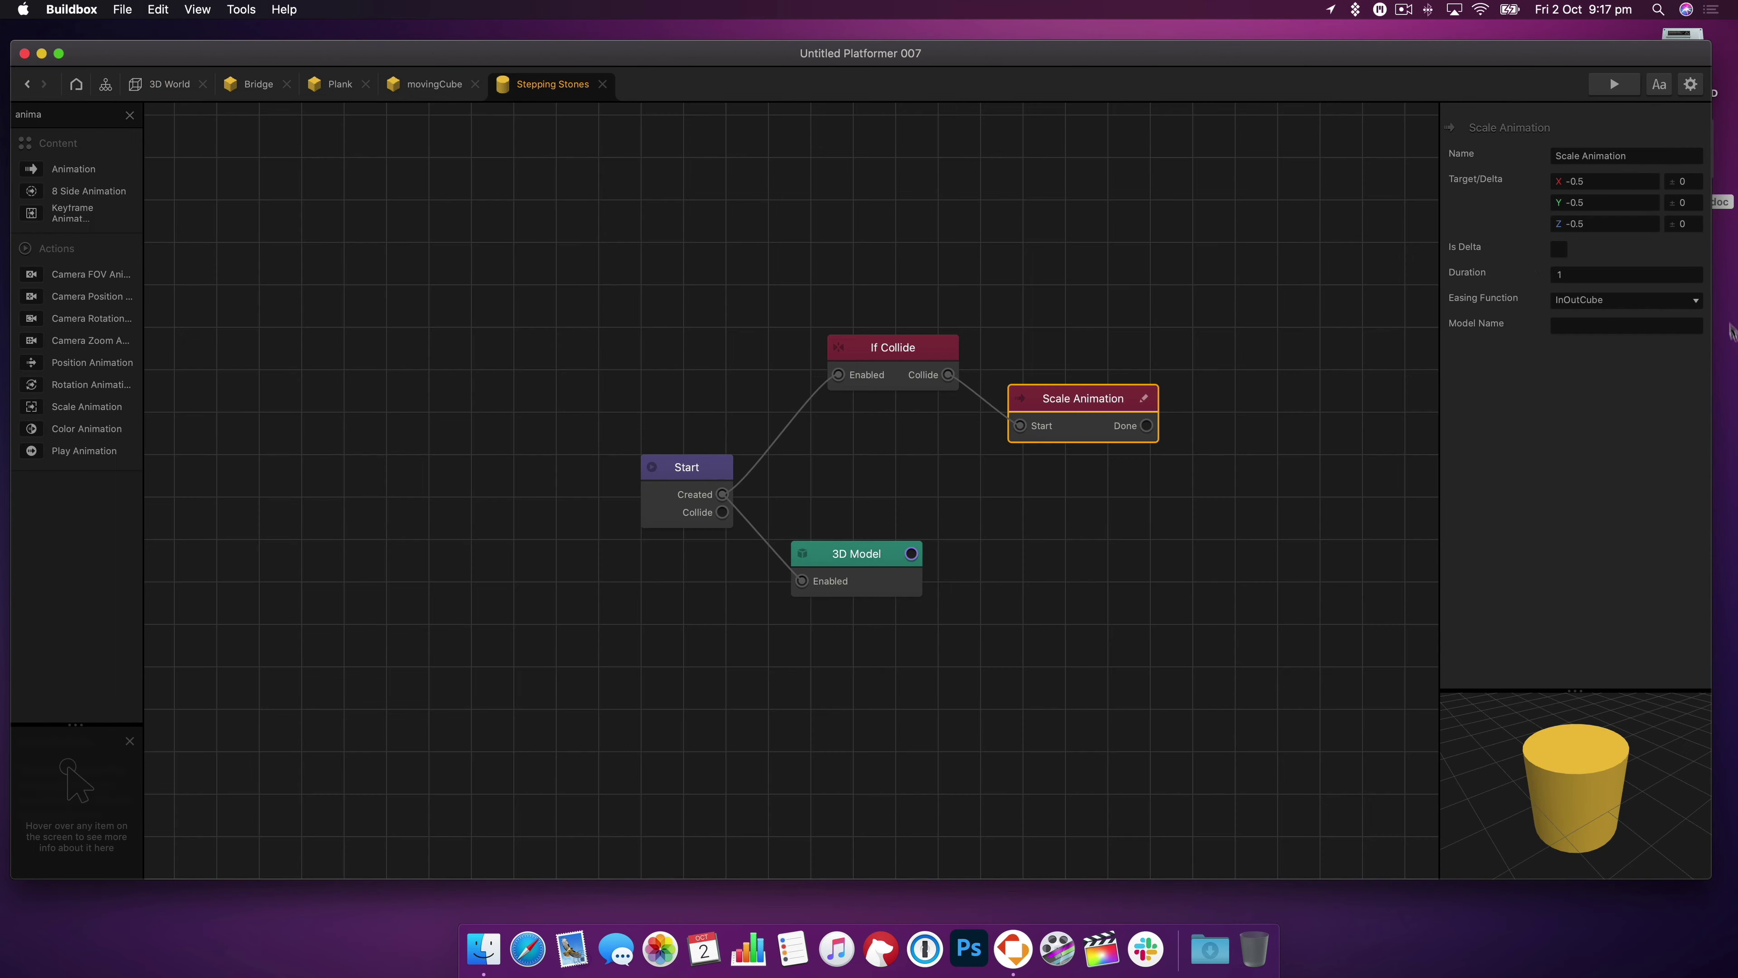
- Try Scale Animation targets of X 1, Y 1 and Z -0.1 on the Stepping Stones and preview the level section
type("-0.1")
key("Return")
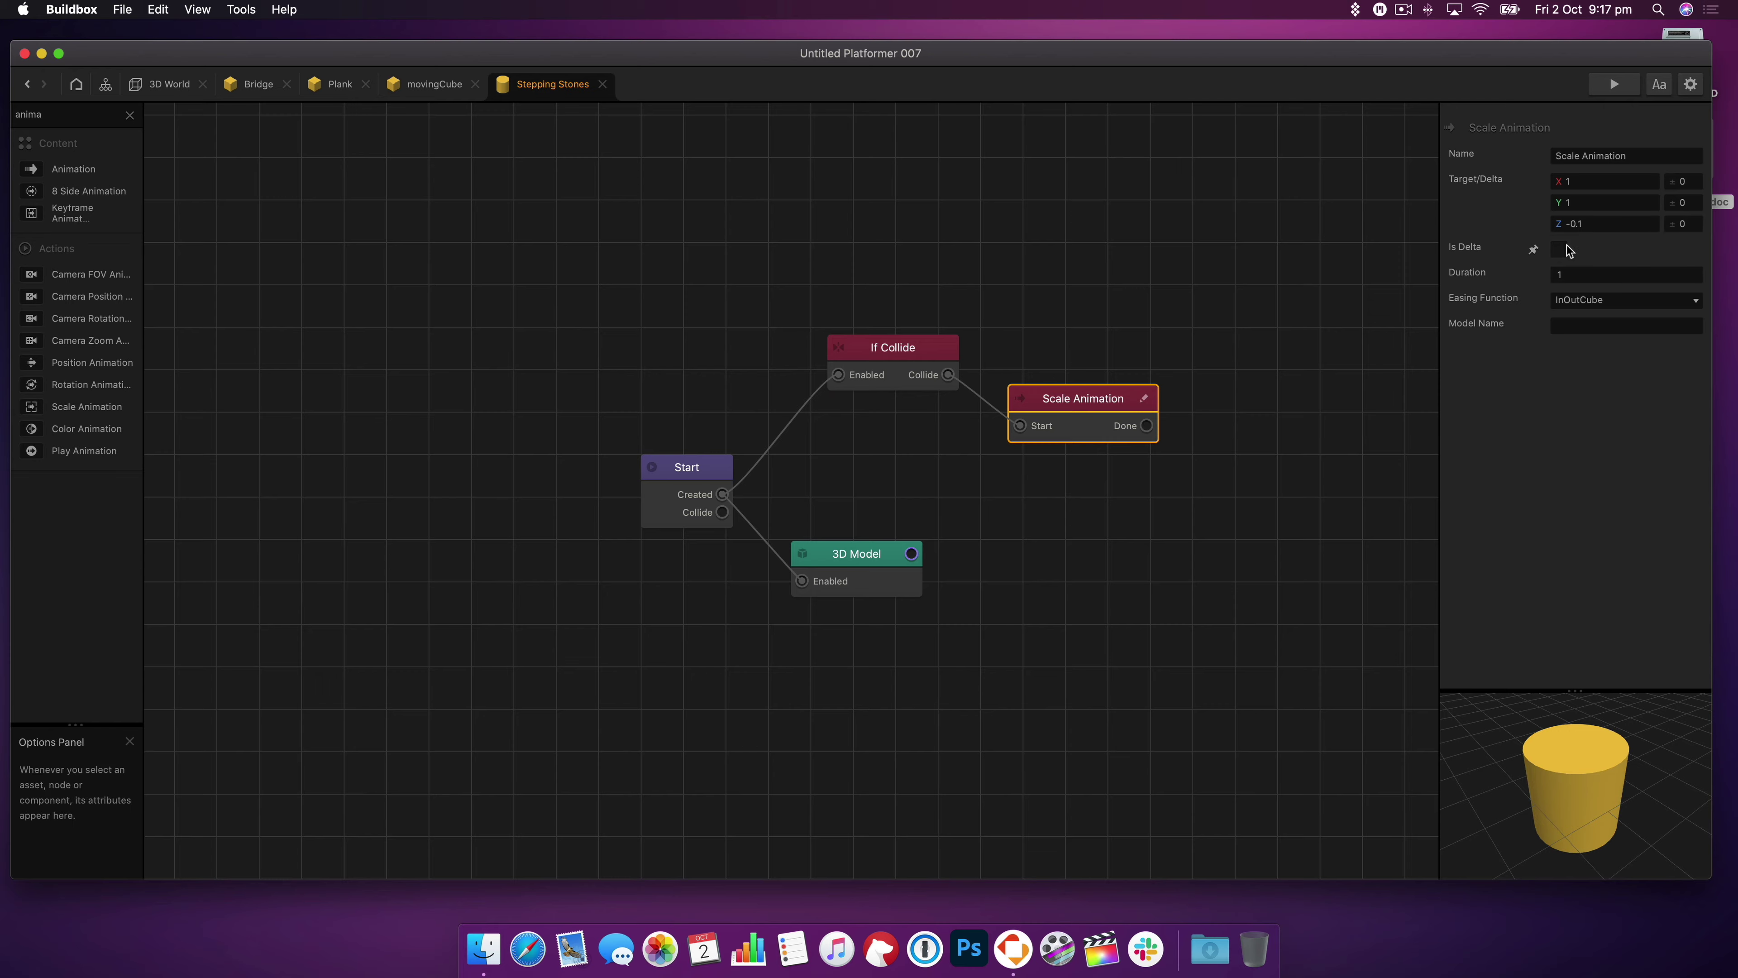
left_click(1625, 84)
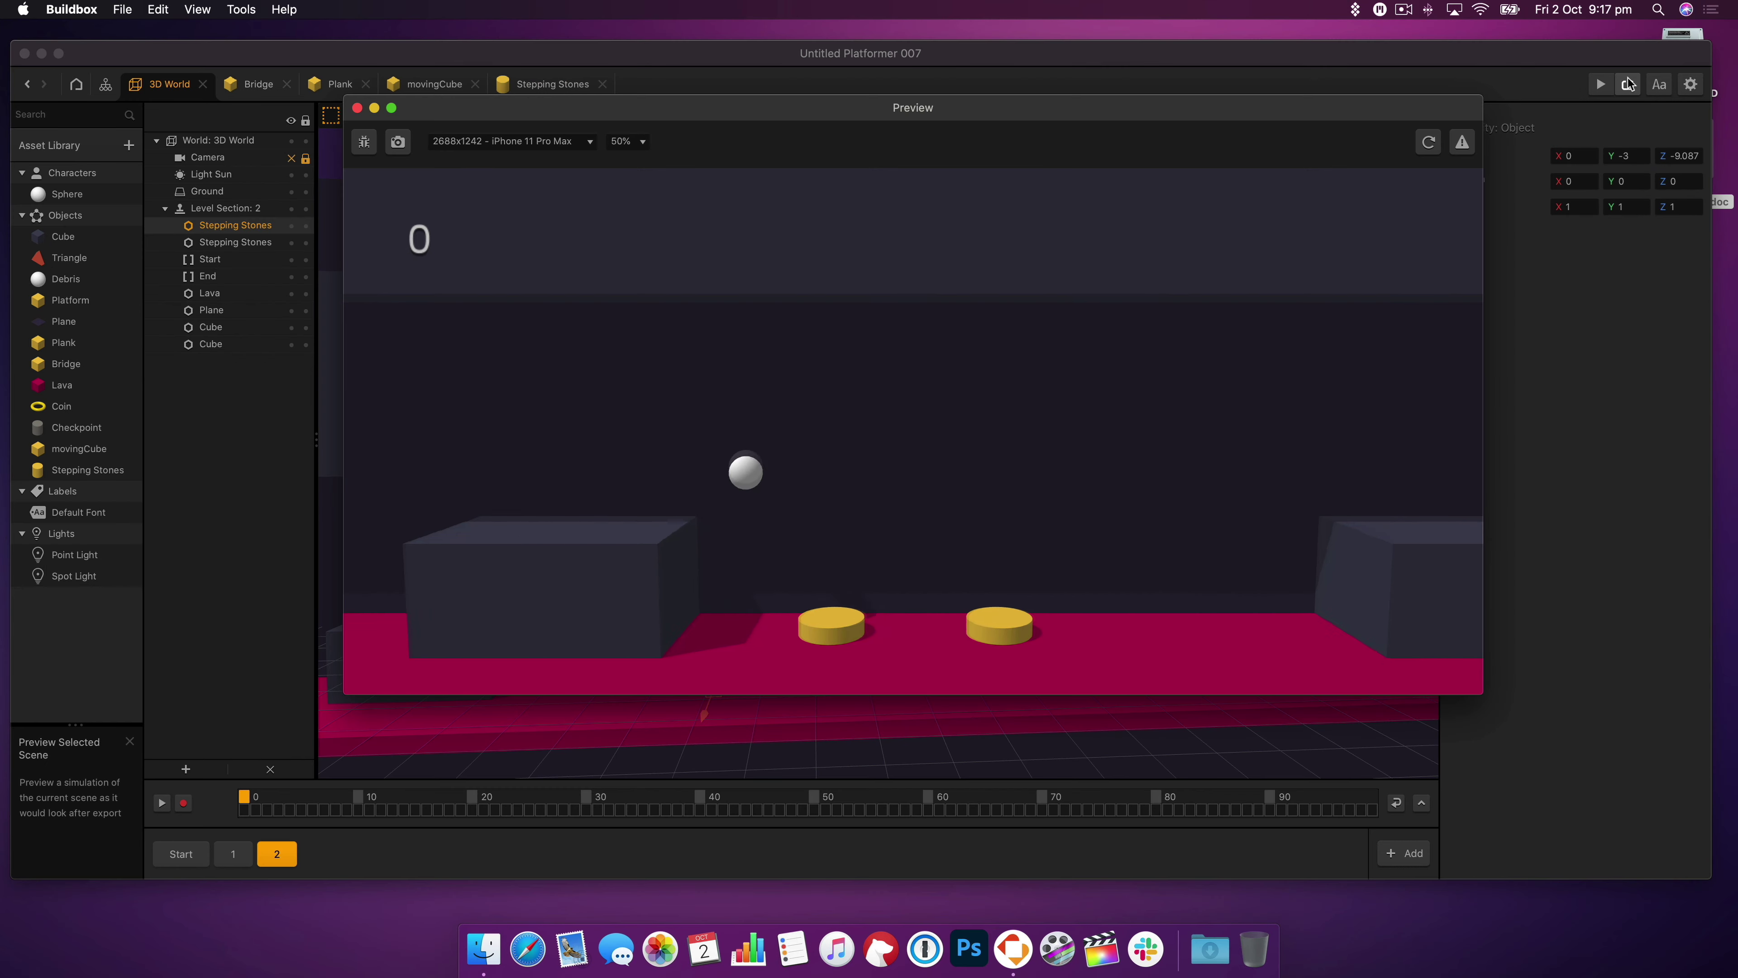
left_click(1628, 84)
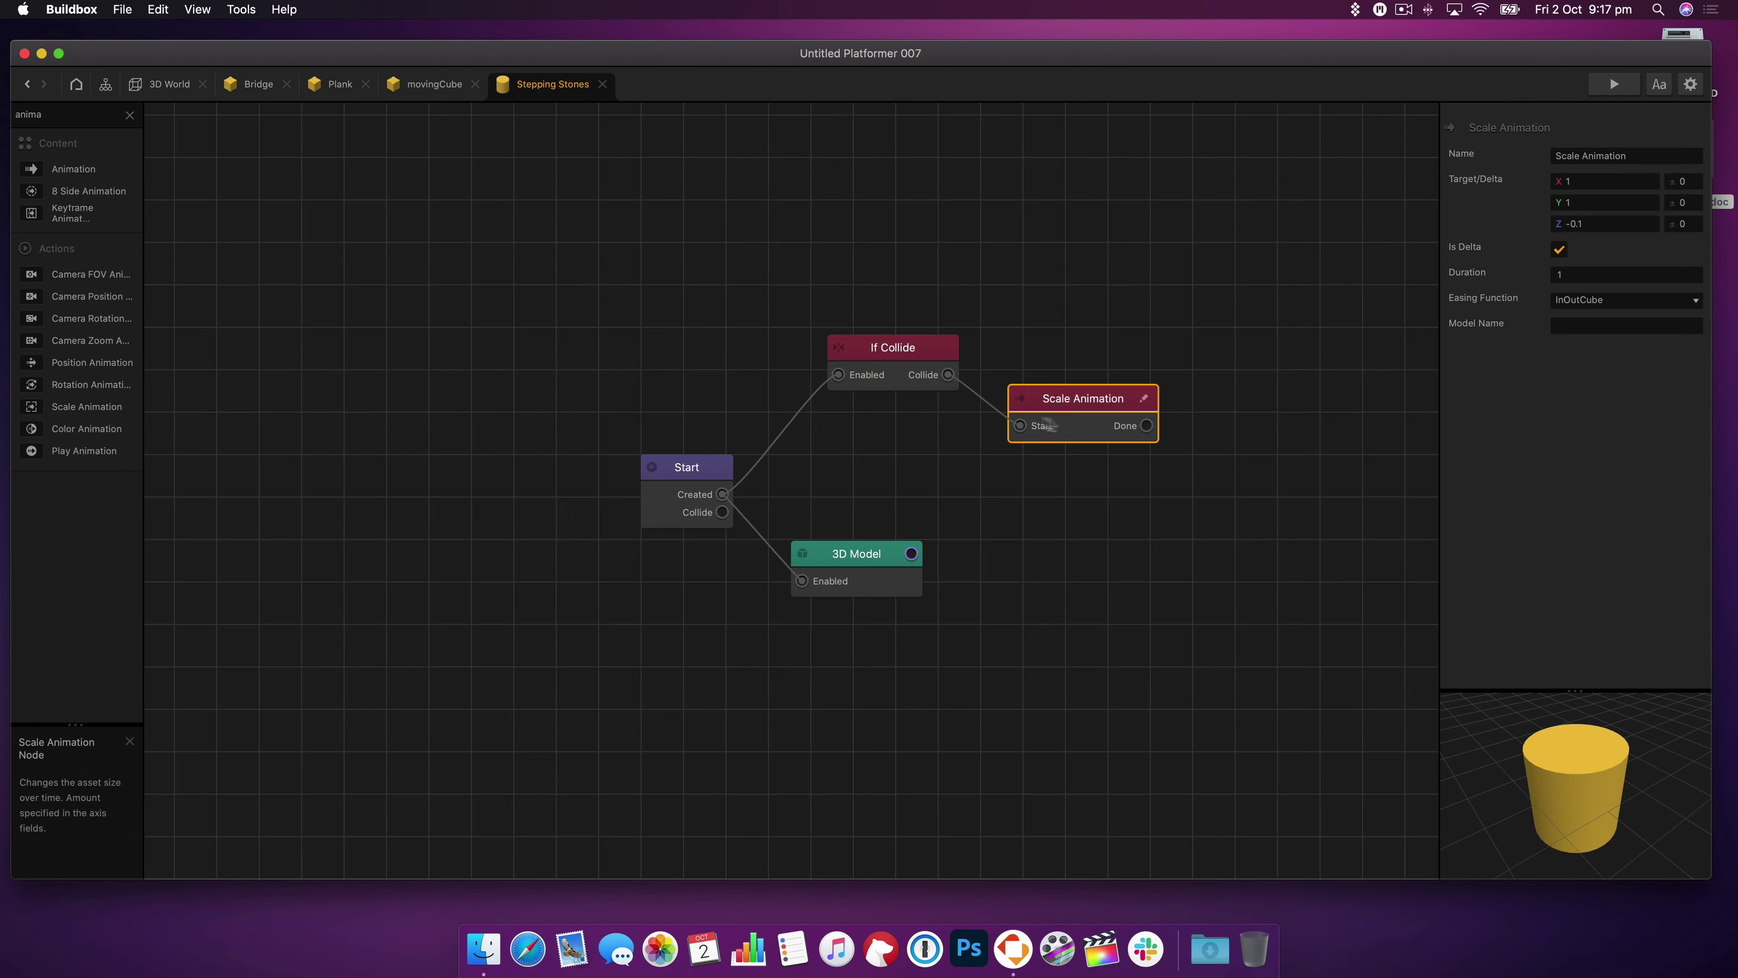
- Link Scale Animation Done back to If Collide Enabled, set its delta to X 0, Y -0.1, Z 0, and preview the section
left_click_drag(1147, 425, 834, 382)
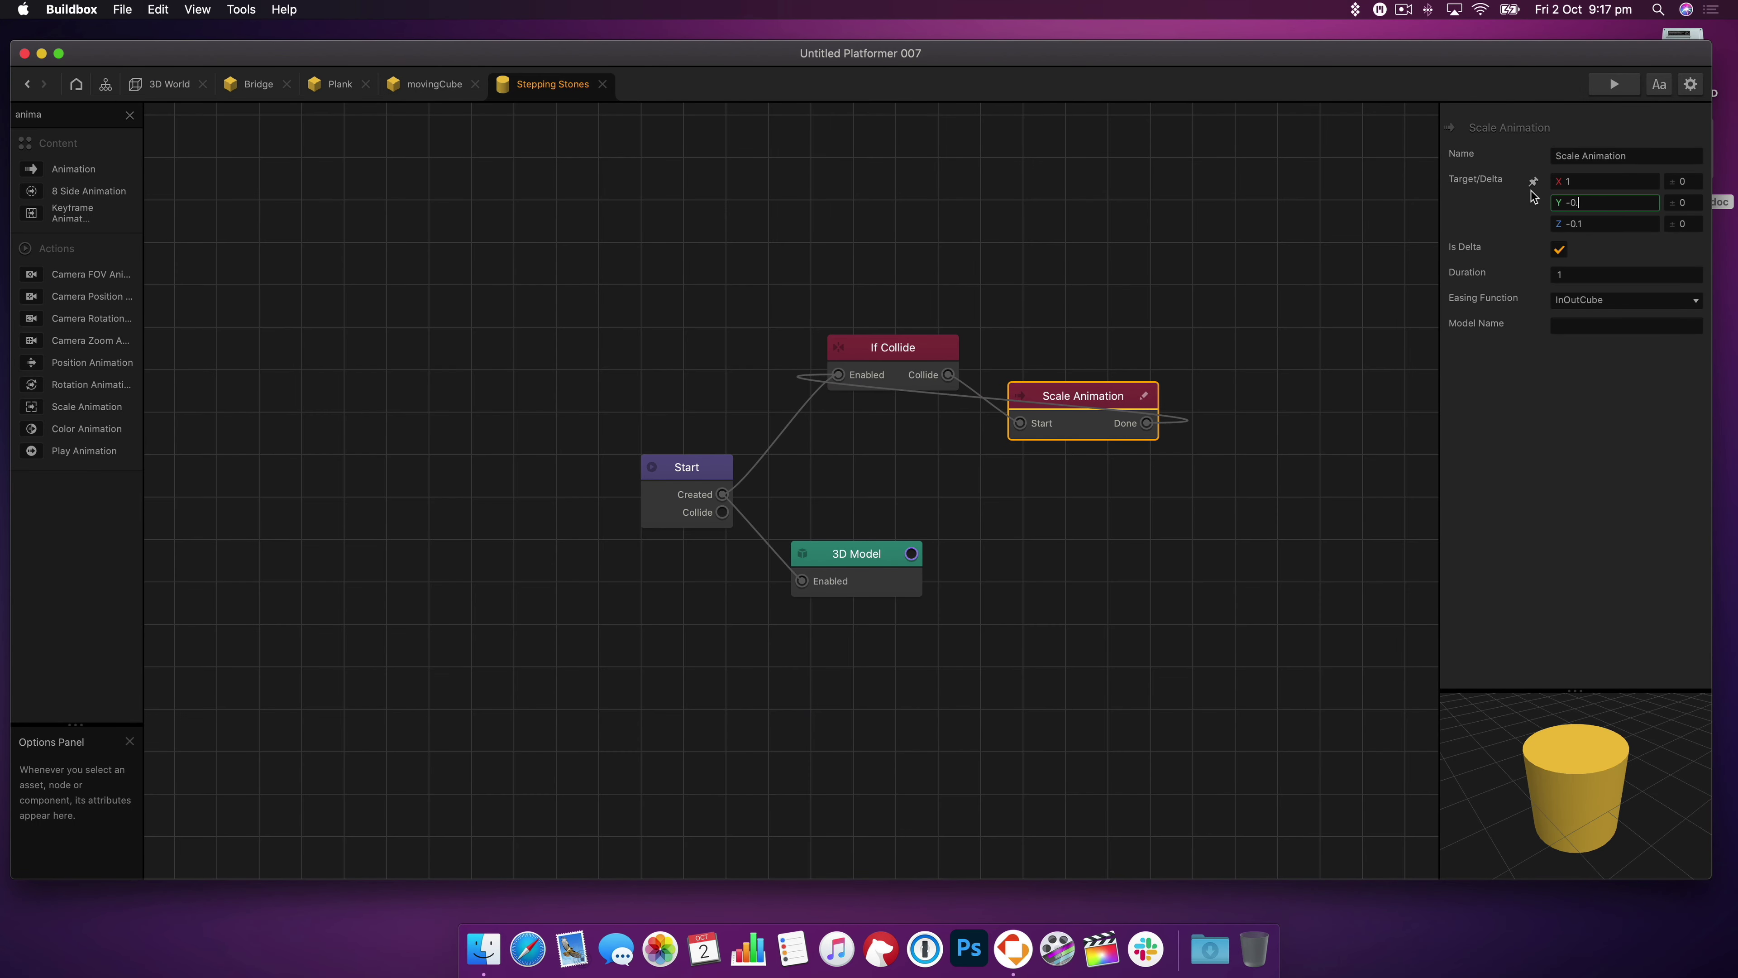
key("super+p")
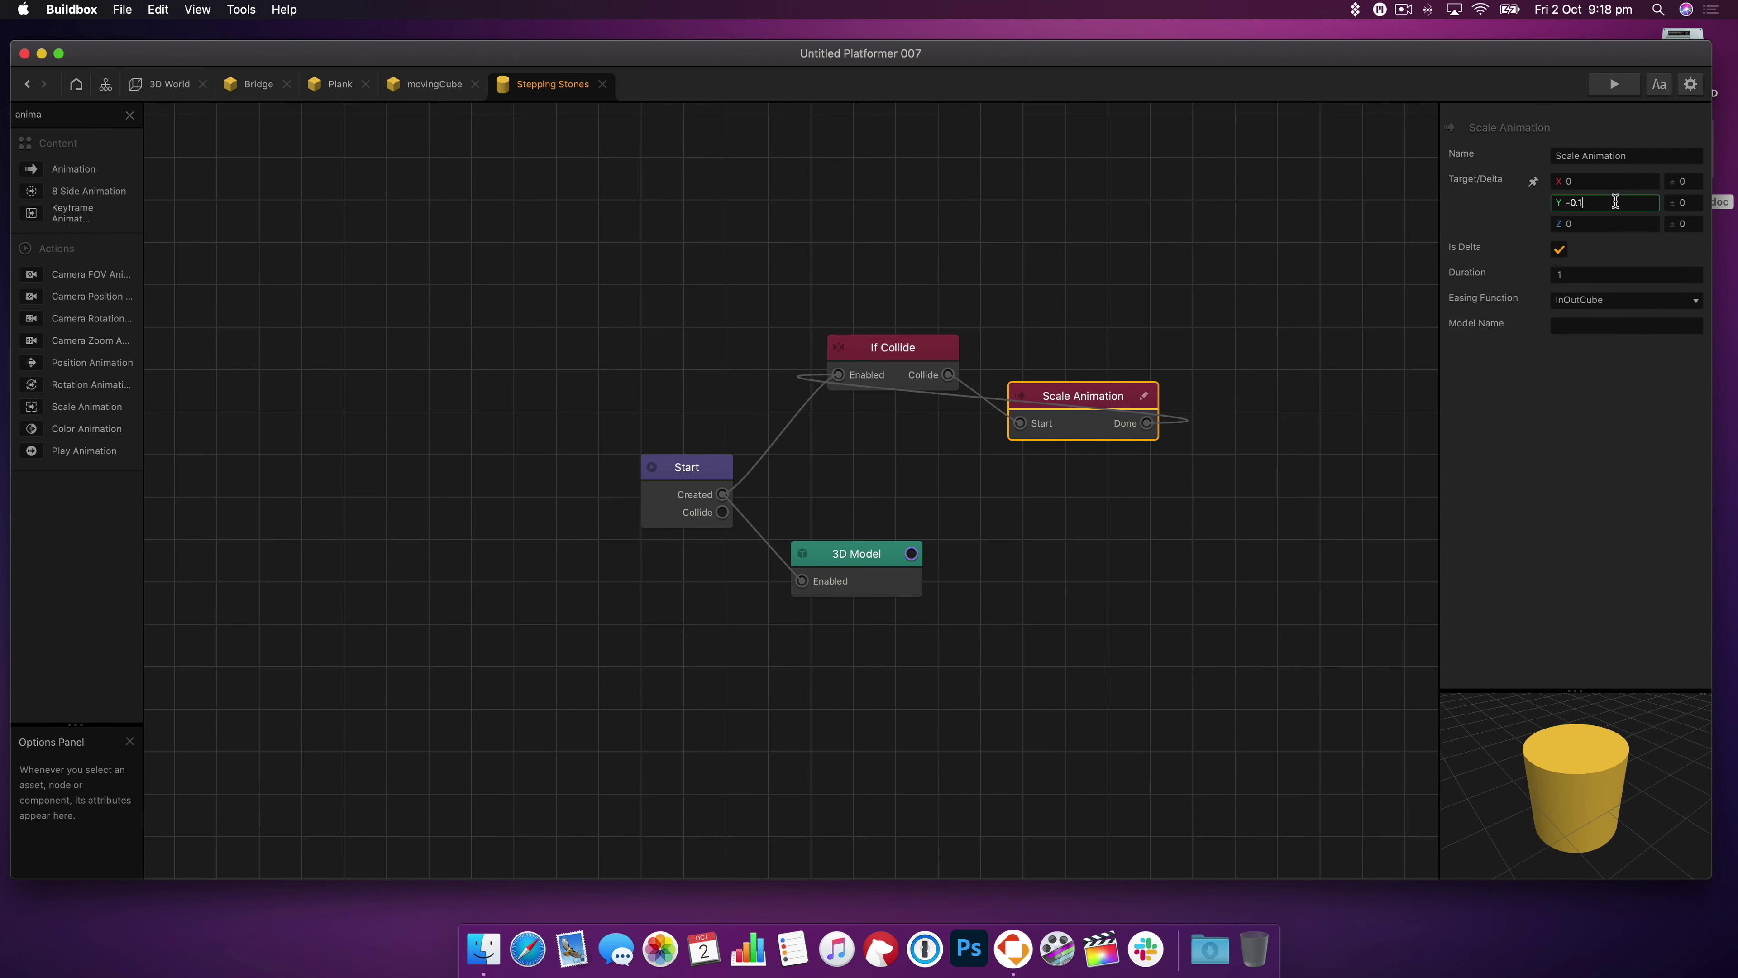
key("Tab")
left_click(169, 84)
left_click(1629, 85)
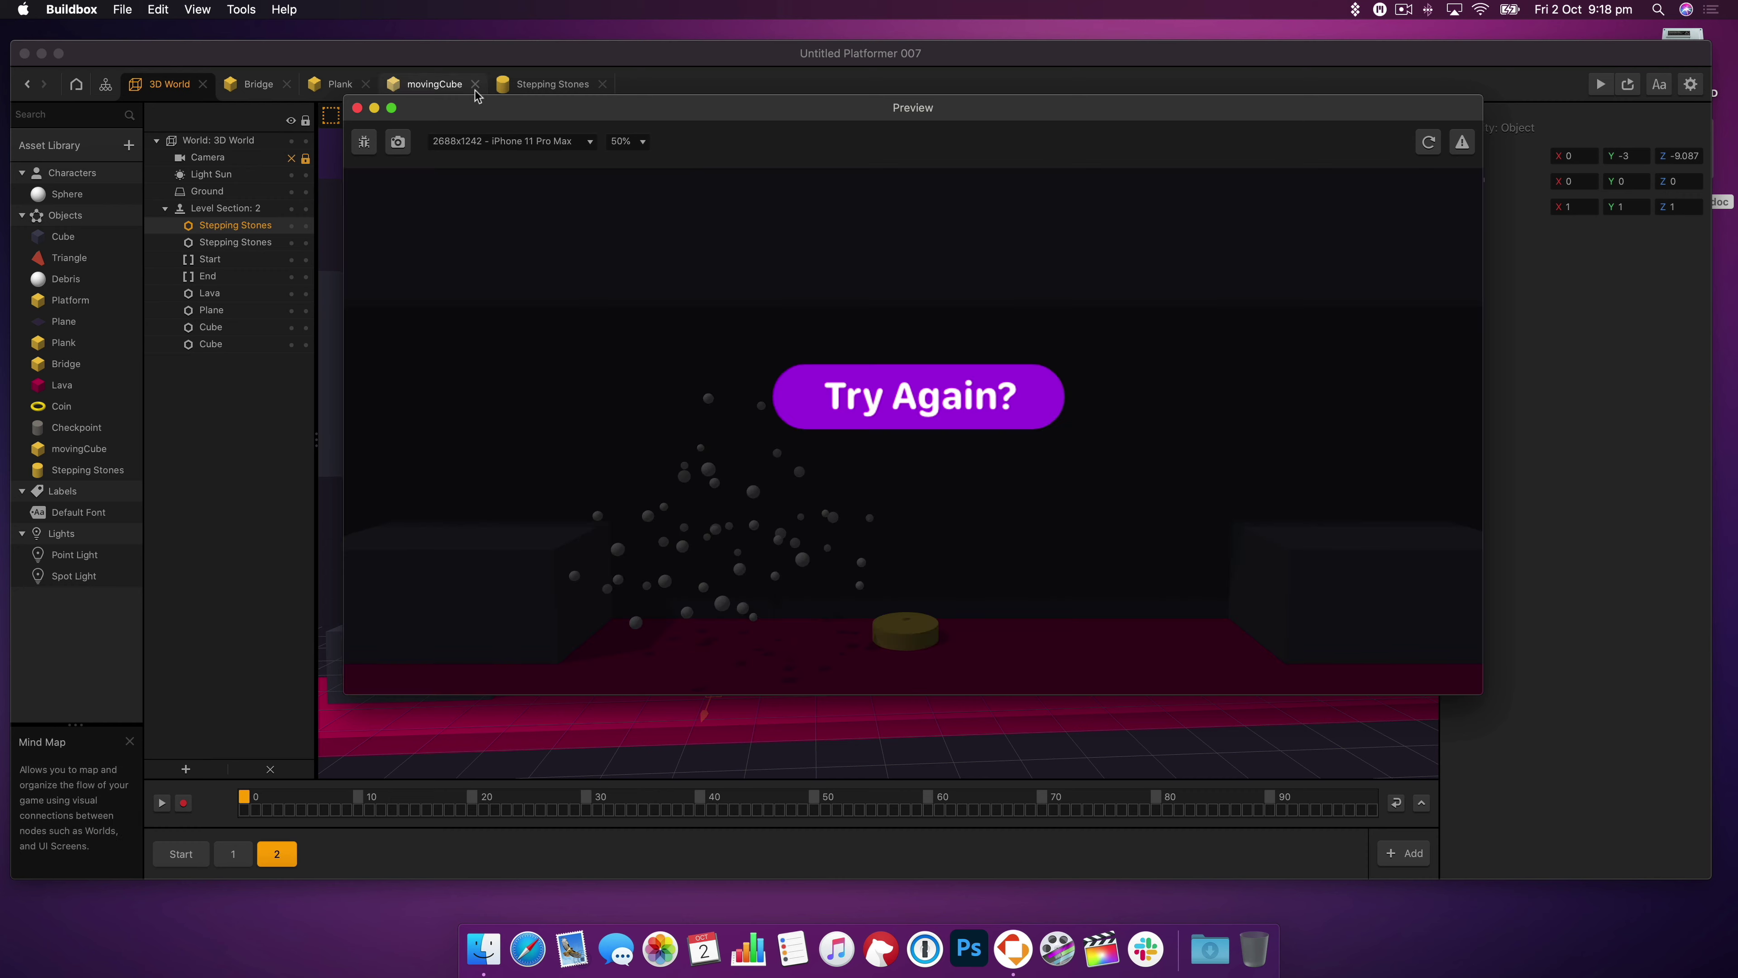
- Set the Y scale of the first stepping stone to 2
left_click(357, 107)
left_click(602, 677)
left_click_drag(606, 616, 606, 594)
left_click(725, 672)
left_click(598, 664)
left_click(1633, 206)
key("BackSpace")
type("2")
key("Return")
- Set the second stepping stone's Y scale to 1.5 and raise both stones, the first to about Y -1.28
left_click(713, 673)
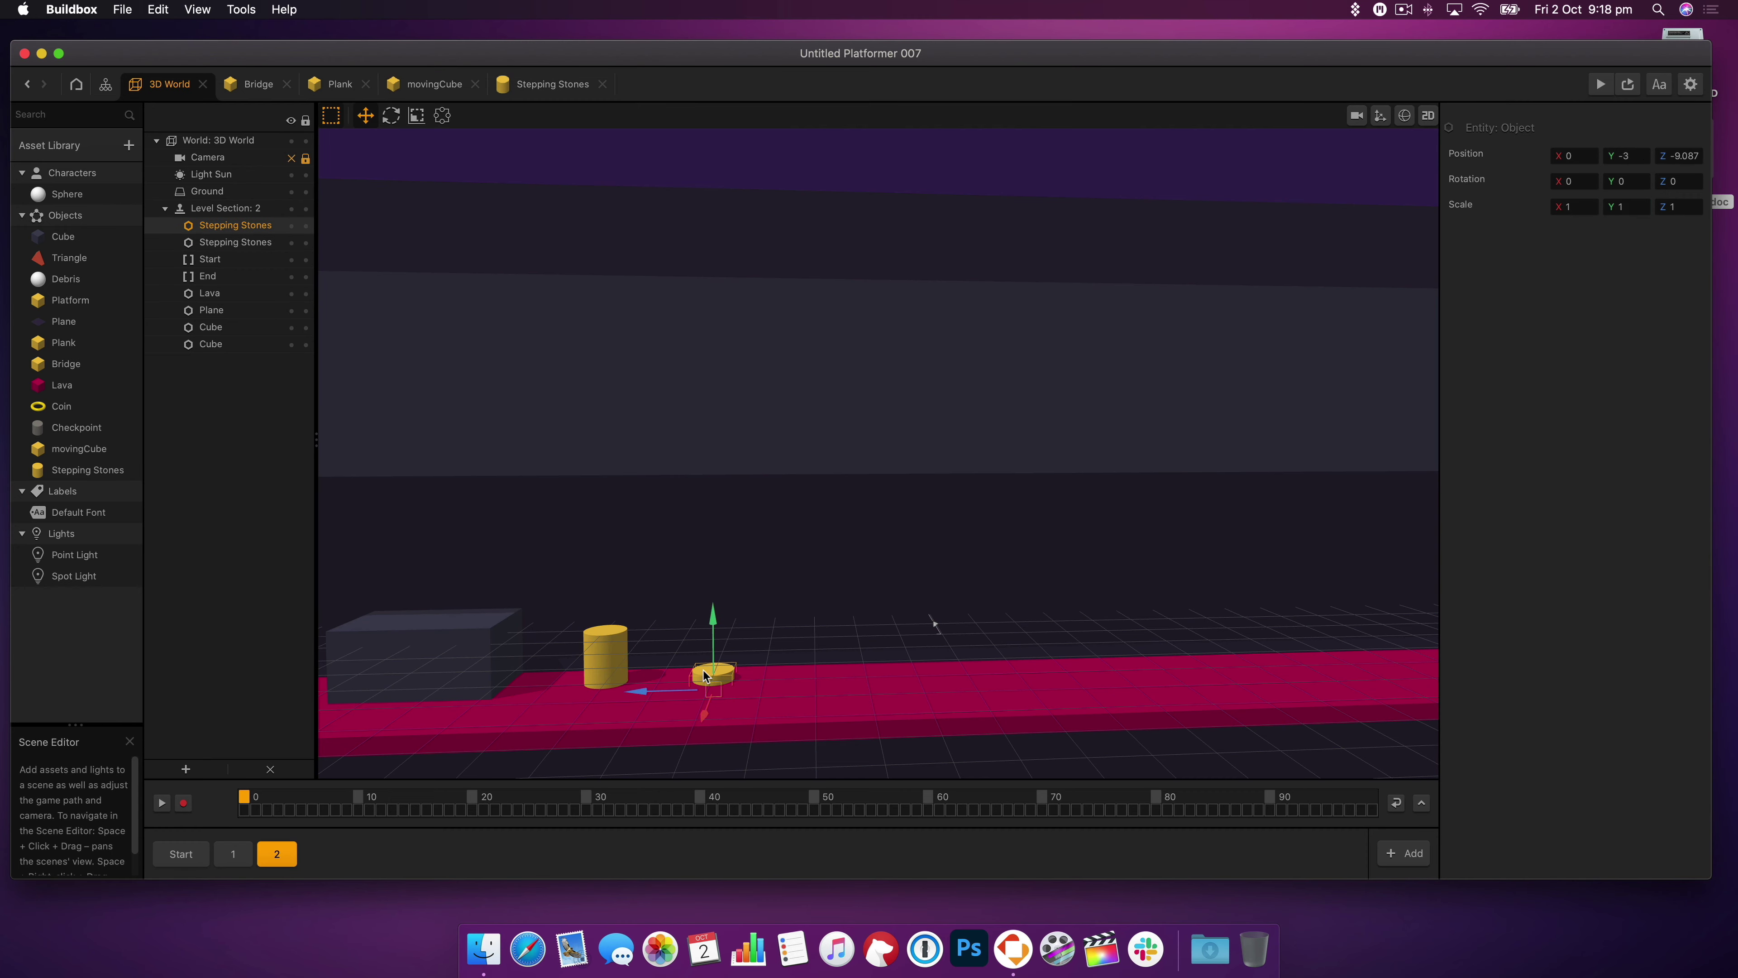
left_click(1632, 206)
type(".5")
left_click_drag(713, 620, 714, 597)
right_click_drag(714, 597, 725, 585)
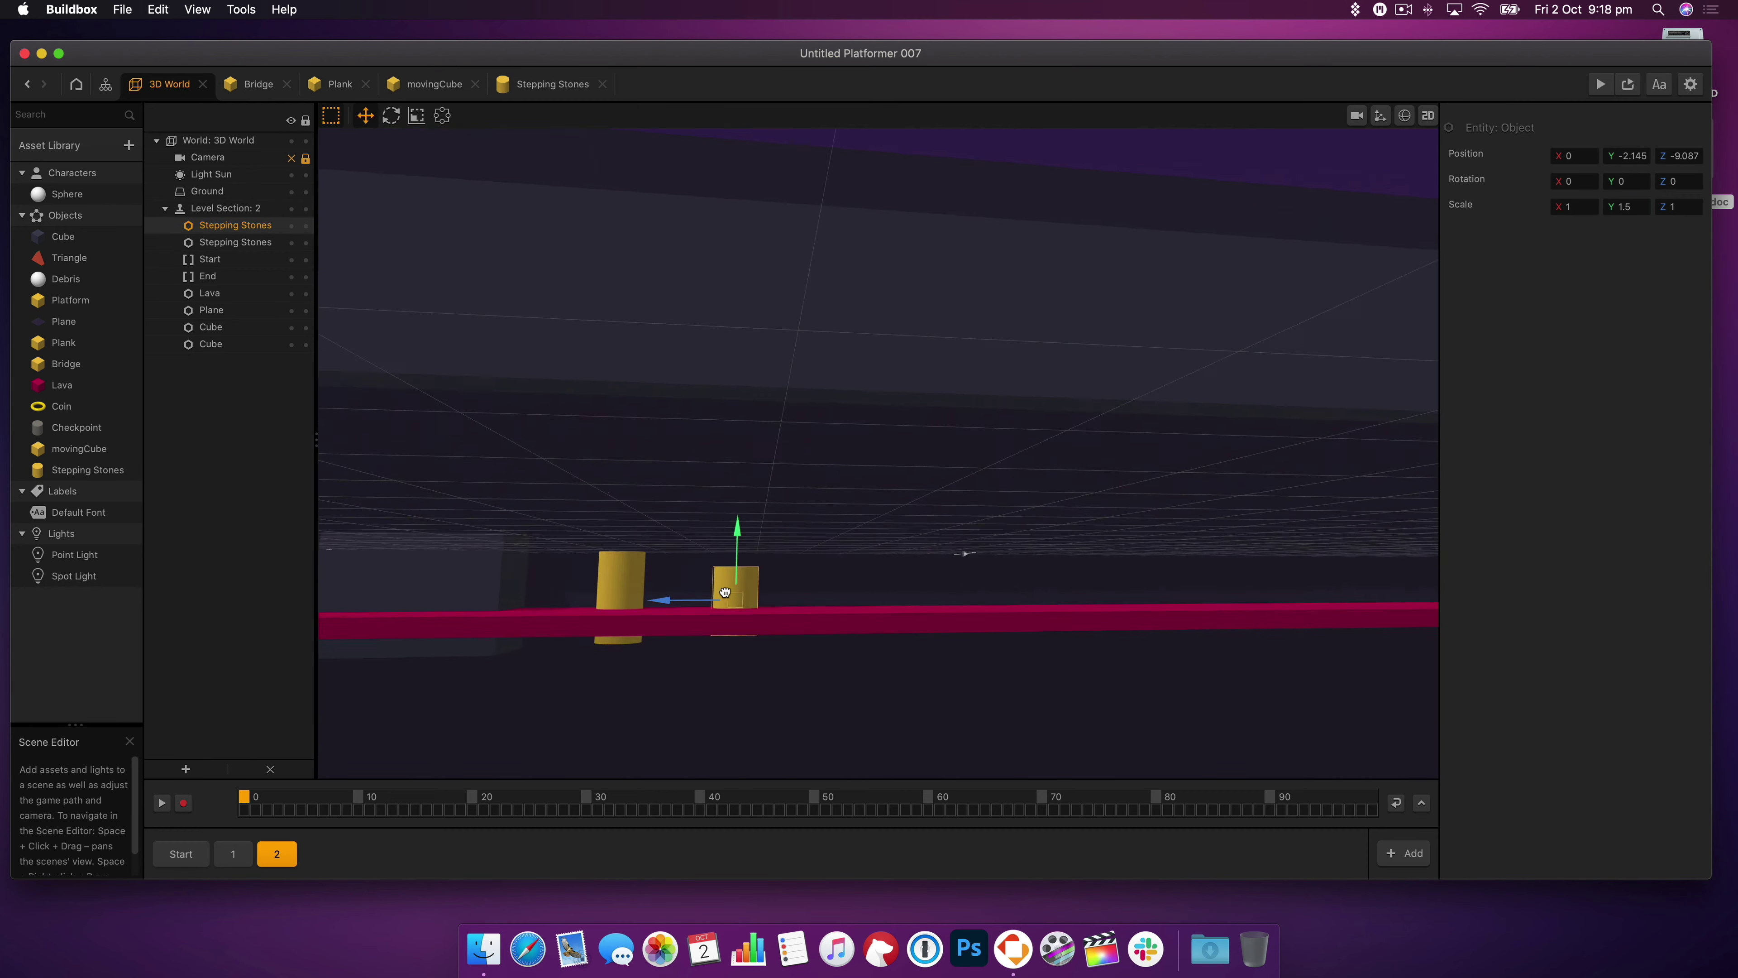
left_click_drag(733, 568, 736, 568)
left_click(620, 568)
left_click_drag(621, 567, 620, 538)
right_click_drag(621, 537, 623, 602)
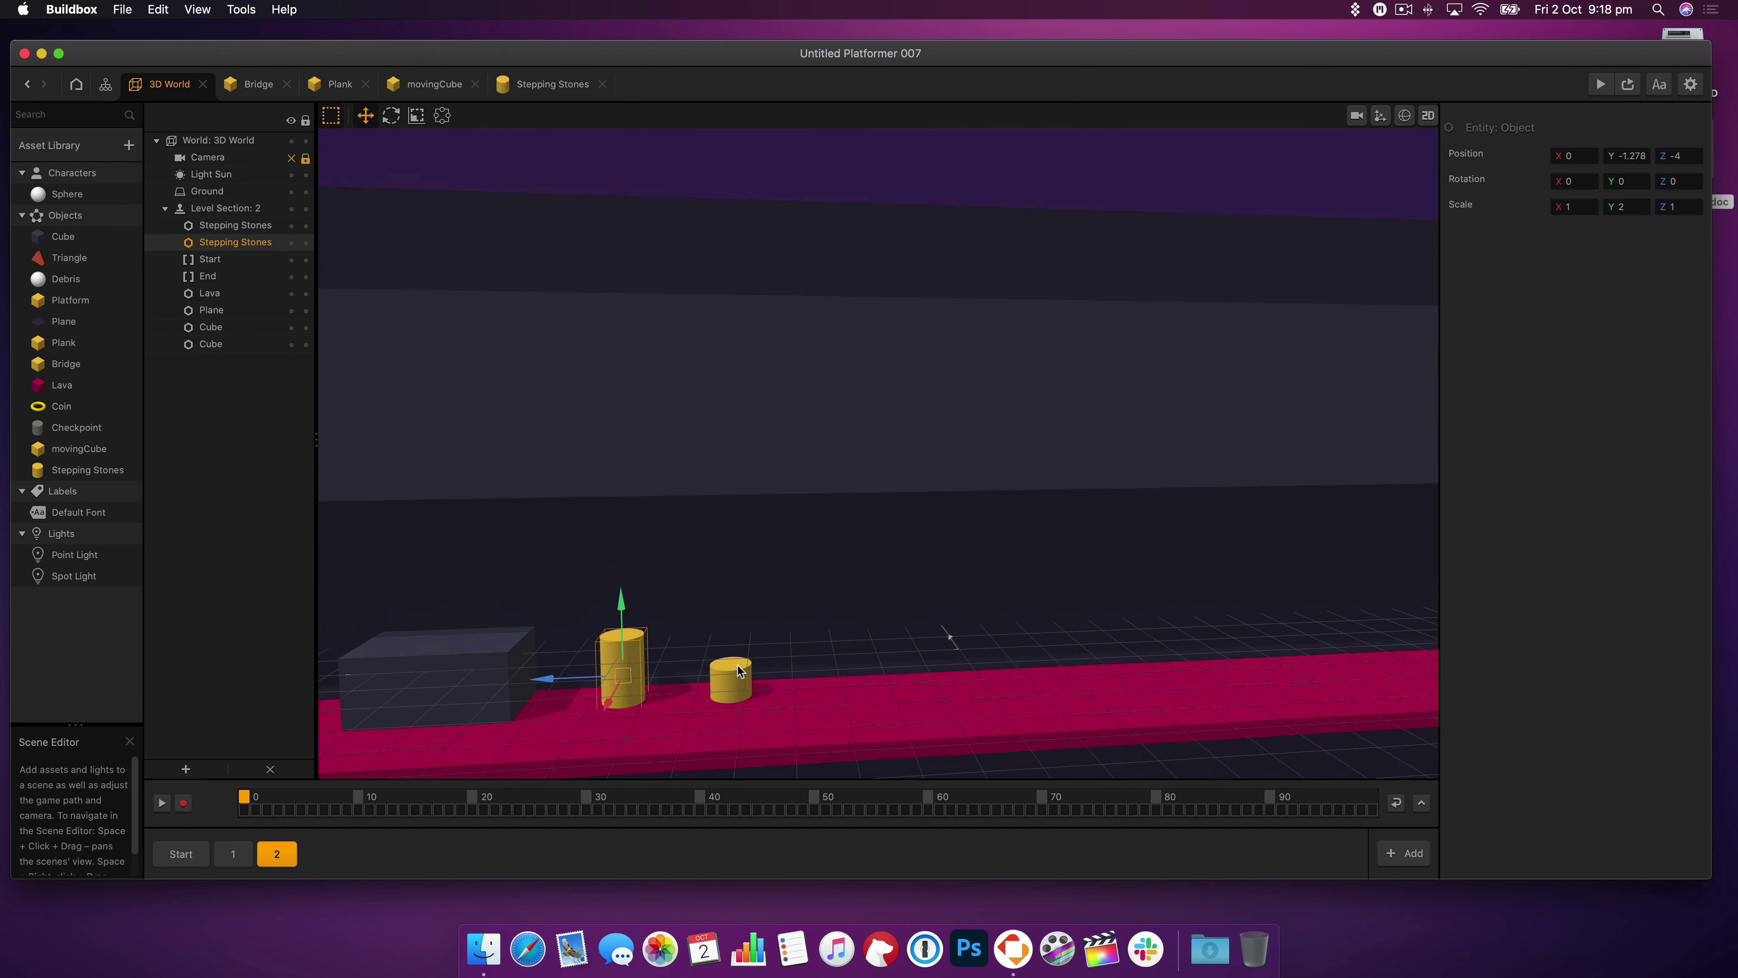
- Duplicate the second stepping stone and place the copy lower, as a third stone further along the lava
left_click(730, 674)
key("super+d")
left_click_drag(729, 657, 776, 691)
left_click(772, 674)
left_click_drag(846, 623, 846, 637)
- Select all three stepping stones and move them together along Z towards the first block
left_click(621, 668)
left_click(729, 674, "shift")
left_click(846, 685, "shift")
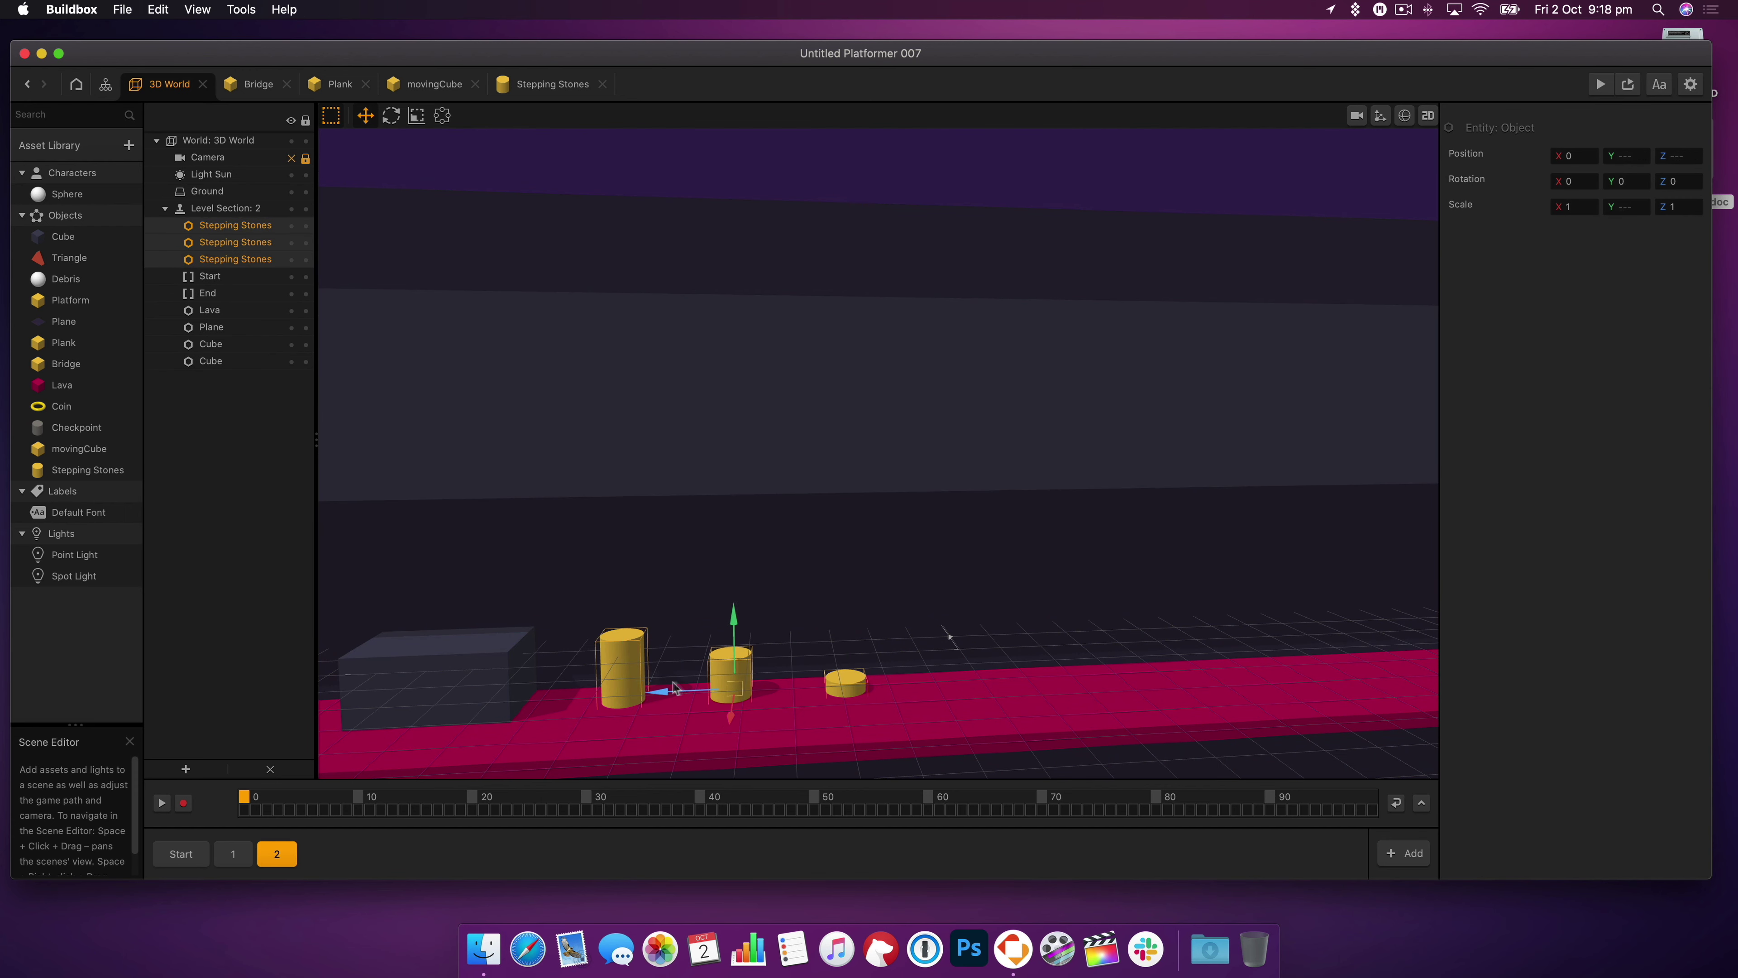
left_click(667, 658)
left_click_drag(667, 691, 641, 695)
- Move the third stepping stone closer to the second and raise it slightly
left_click(701, 669)
left_click(821, 684)
left_click_drag(780, 707, 711, 710)
left_click_drag(753, 650, 753, 640)
- Duplicate the third stepping stone into fourth and fifth stones, the last at about Y -3.41, Z -19.03, and preview the section
key("super+d")
left_click_drag(715, 701, 808, 698)
left_click_drag(848, 644, 932, 681)
key("super+d")
left_click(831, 687)
left_click(917, 682)
left_click(1630, 84)
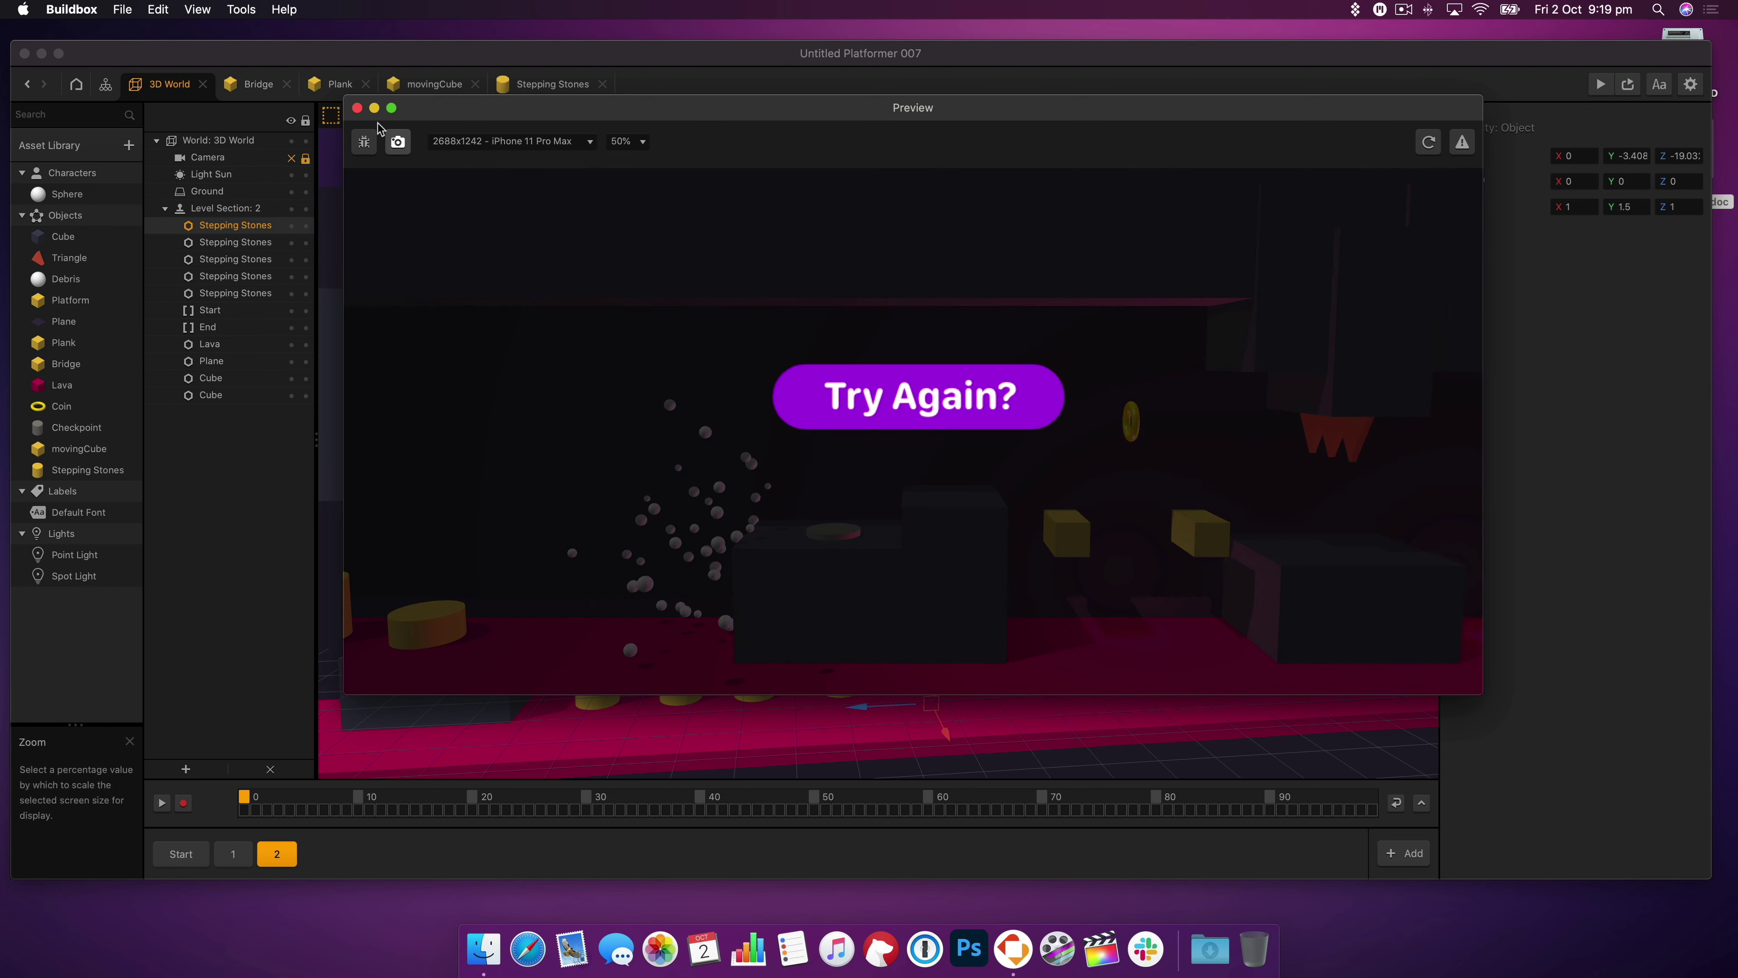
- Lengthen the first stepping stone to a Y scale of 3 and lower the second stone to about Y -2.195
left_click(358, 108)
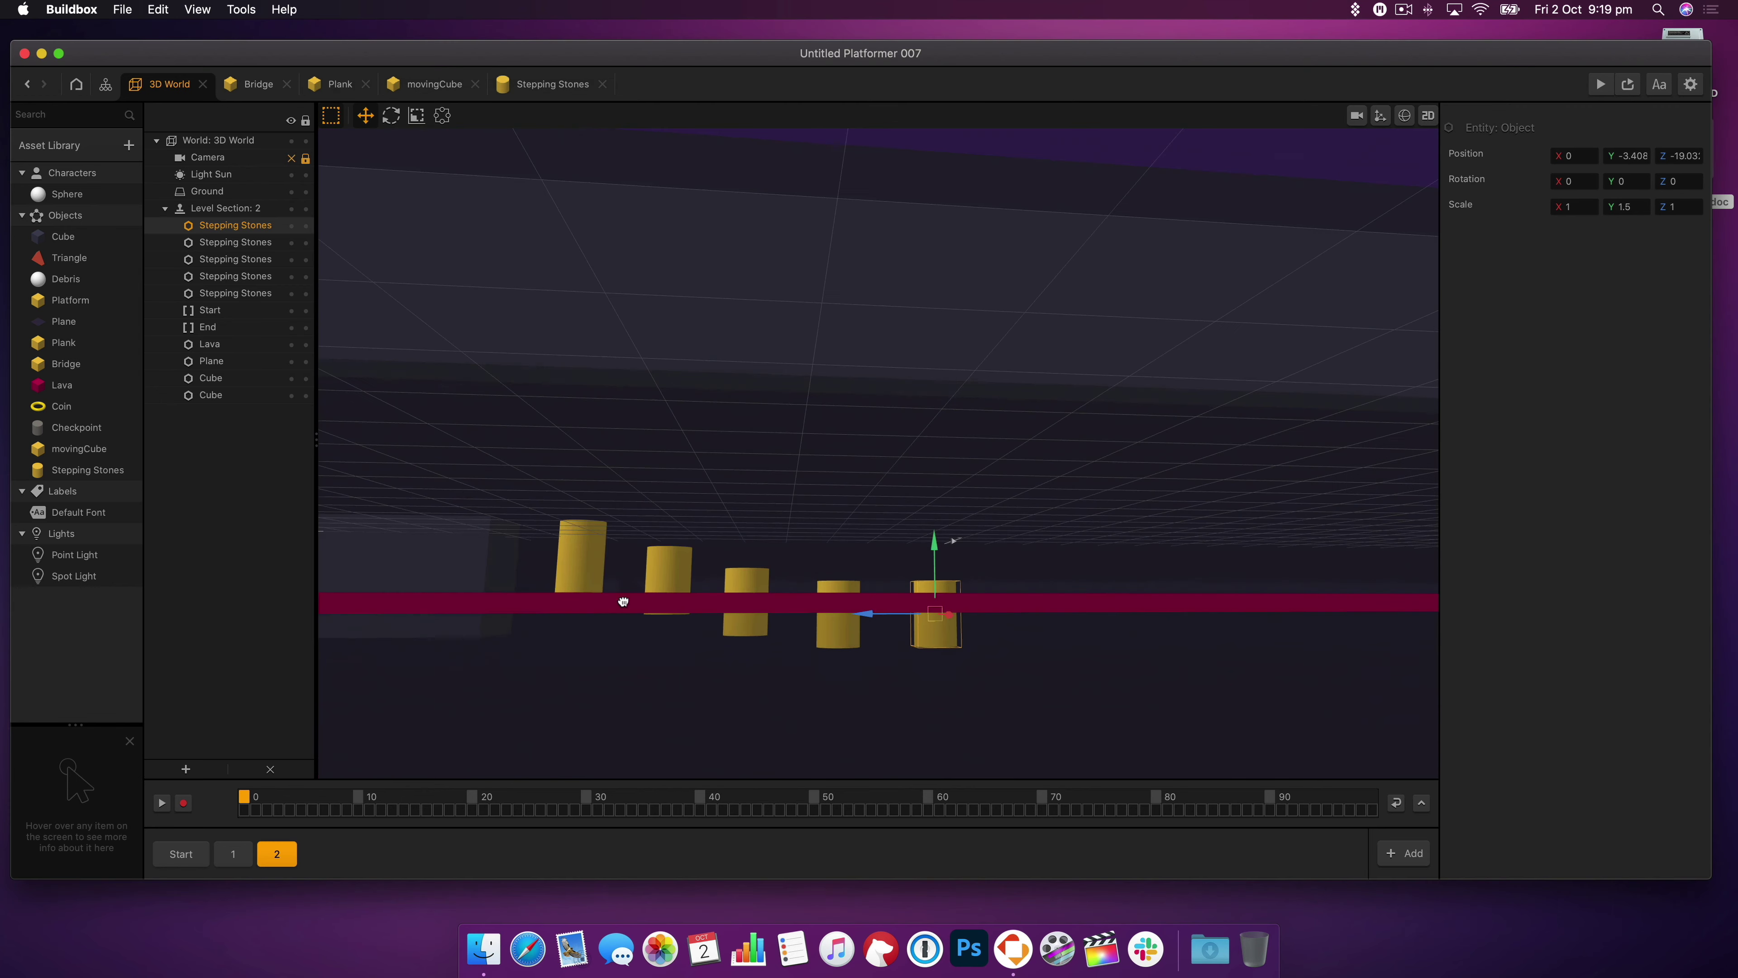
left_click(582, 559)
left_click_drag(583, 530, 582, 555)
left_click(681, 645)
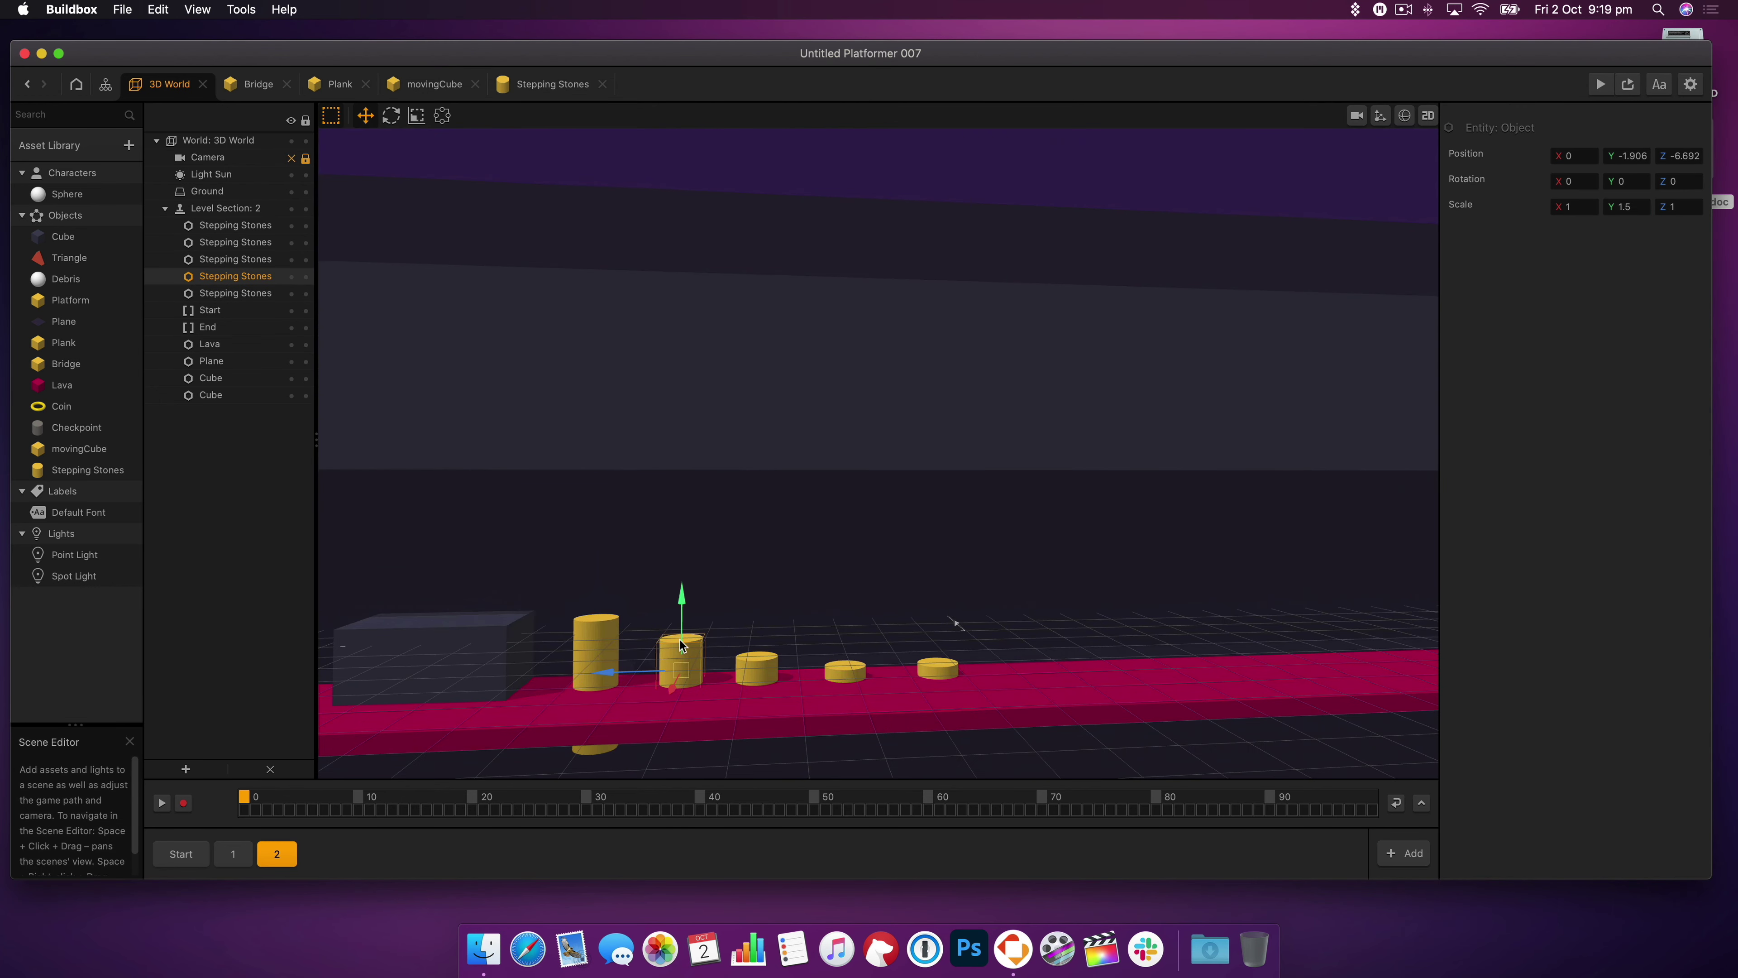
- Set the Stepping Stones Scale Animation to a Y delta of -0.4 and a duration of 0.2, and preview the section
left_click(1600, 84)
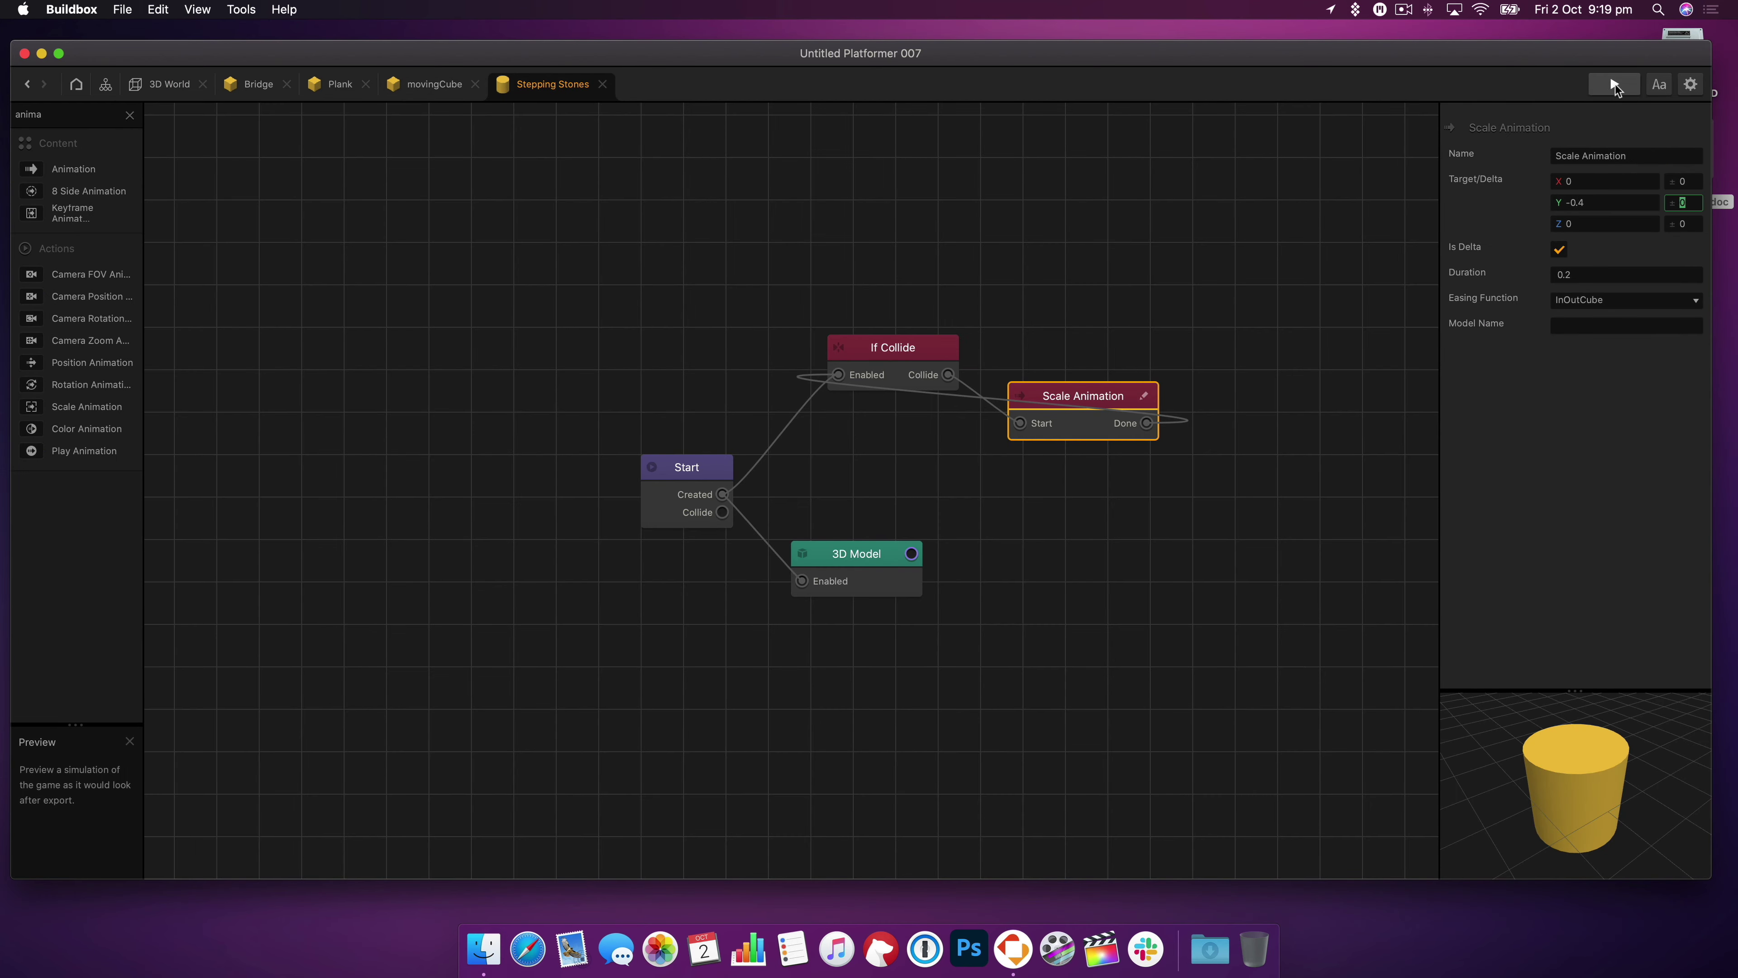
left_click(1614, 84)
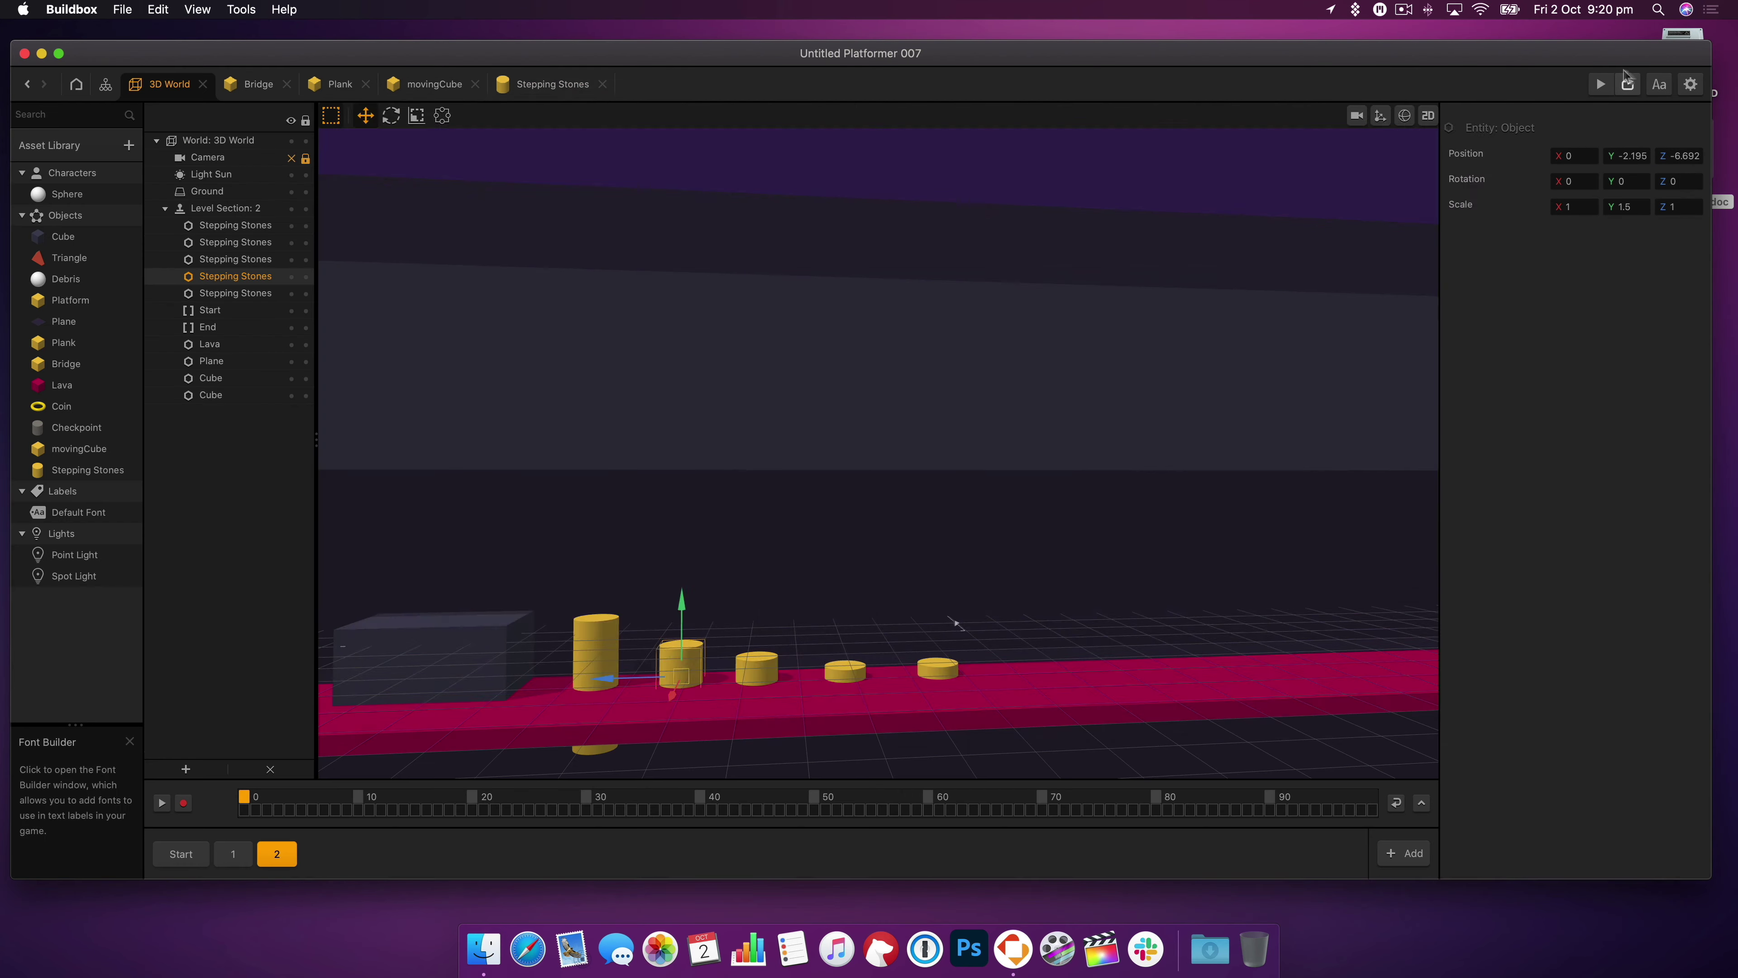
left_click(1627, 83)
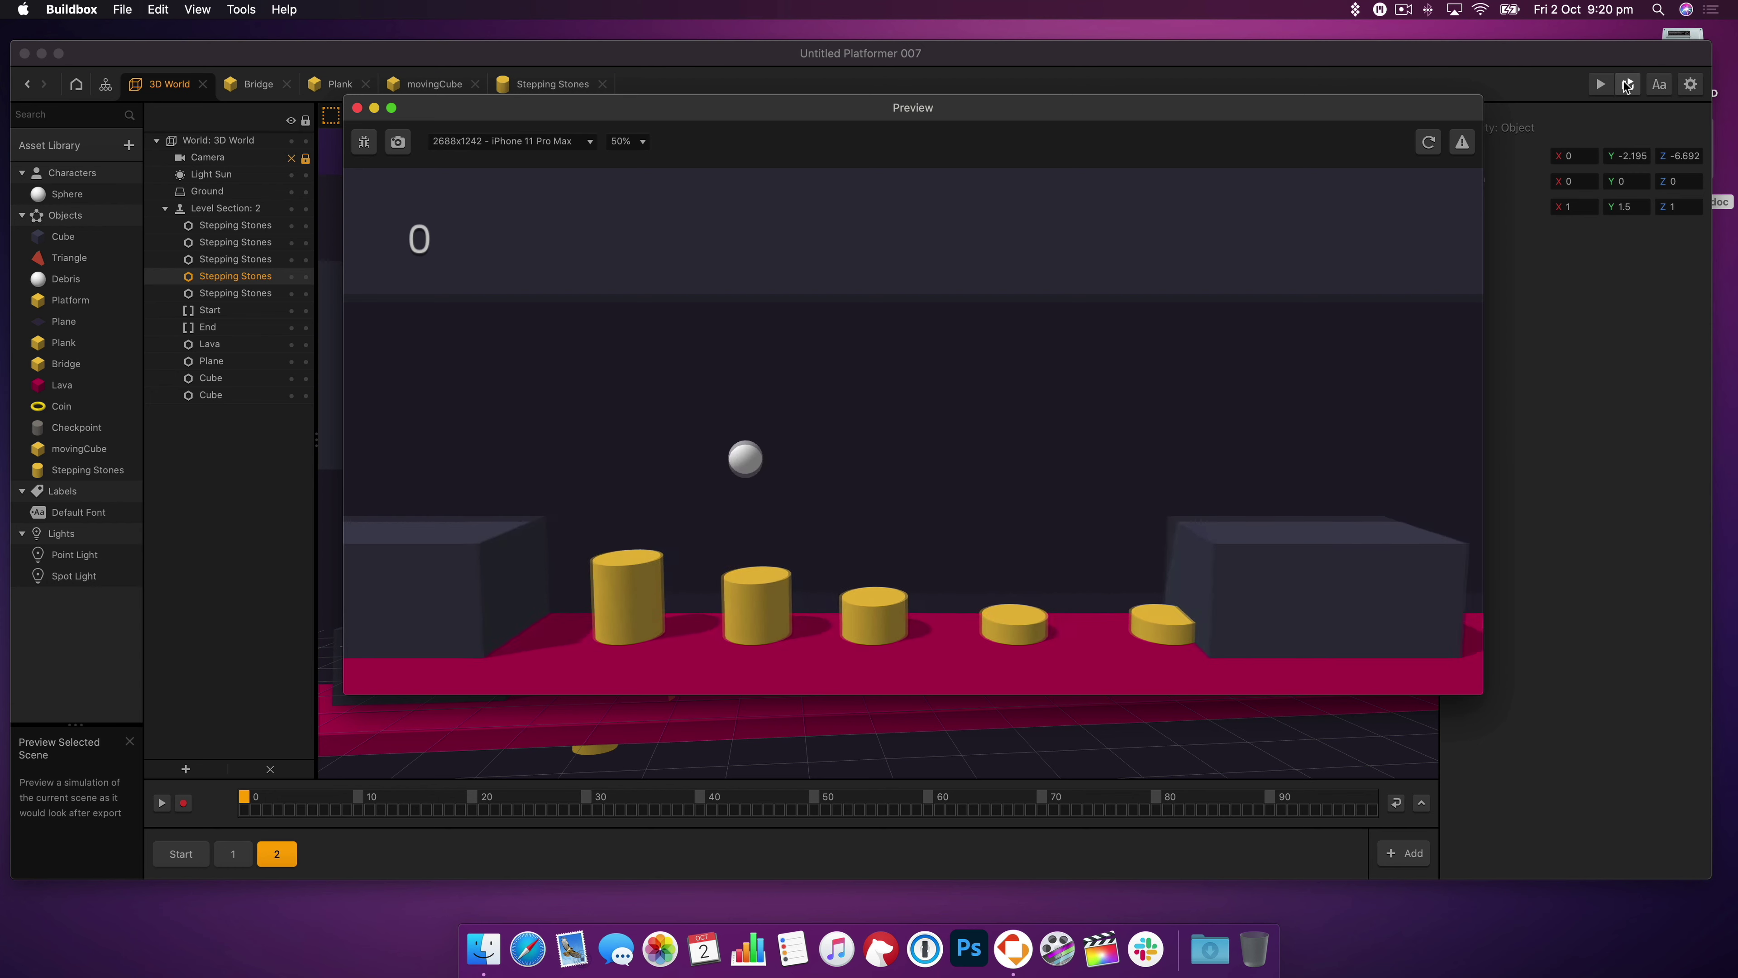
left_click(1628, 84)
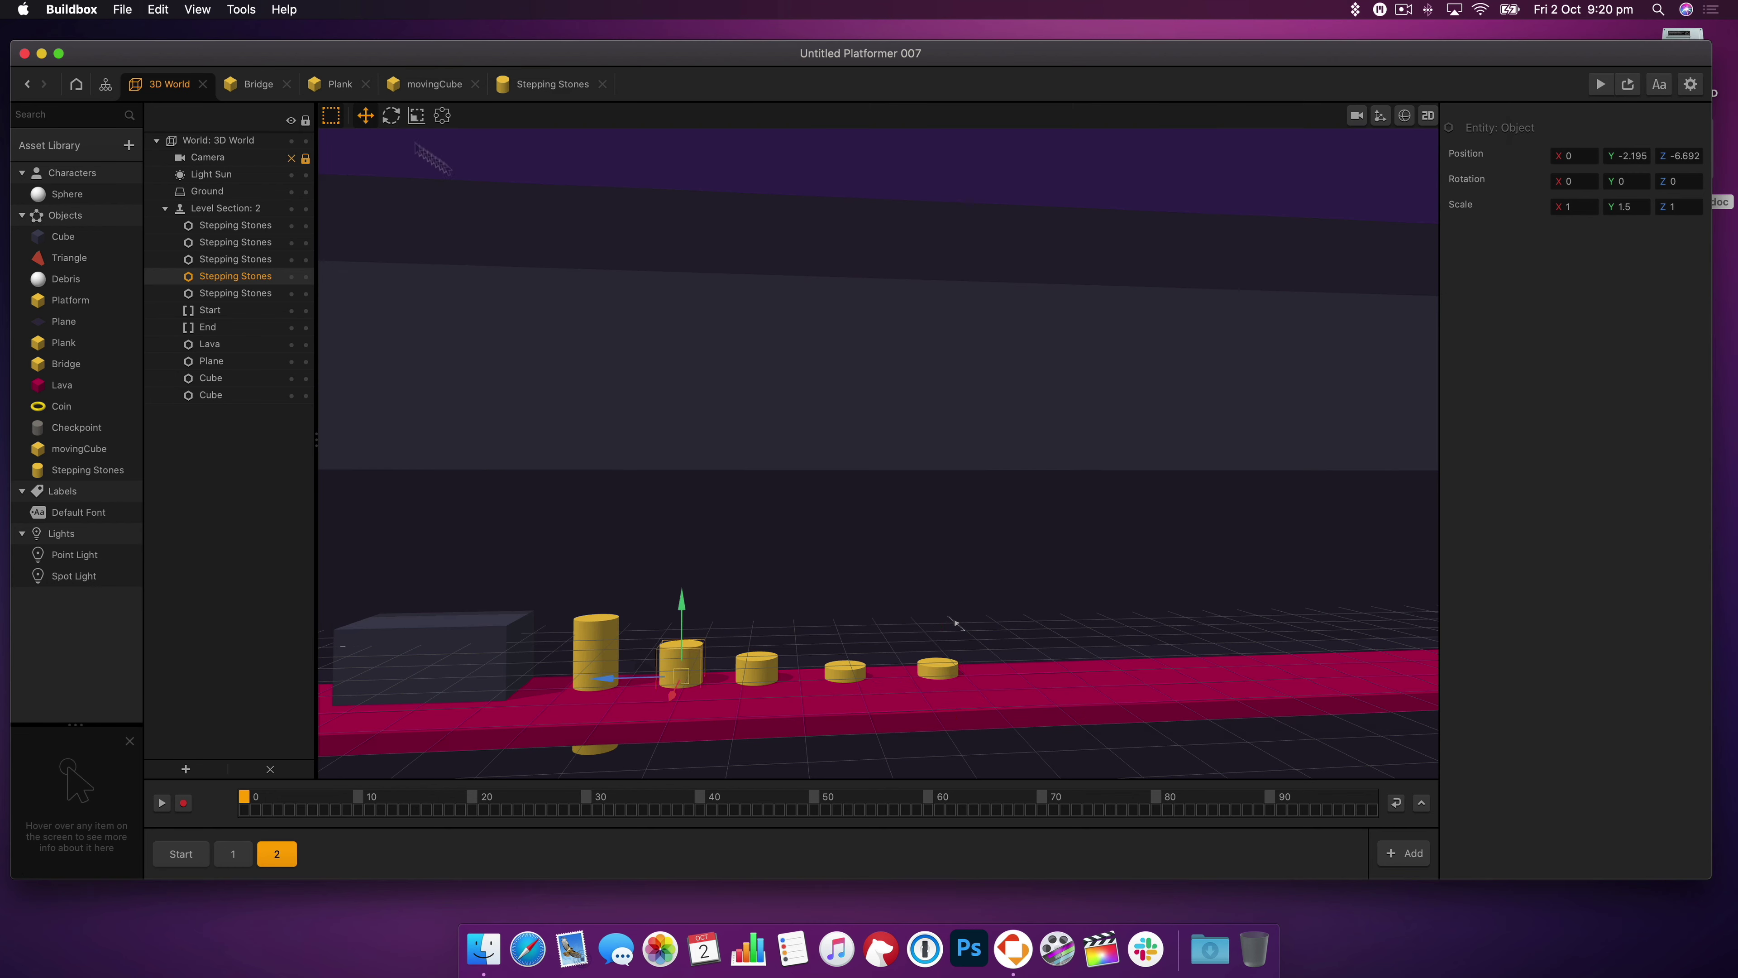
- Copy a low stepping stone to the end of the row at about Z -21.04 and preview the section
left_click(935, 671)
left_click(832, 675)
left_click_drag(815, 696, 980, 689, "alt")
right_click_drag(980, 689, 882, 640)
left_click(948, 630)
left_click(962, 636)
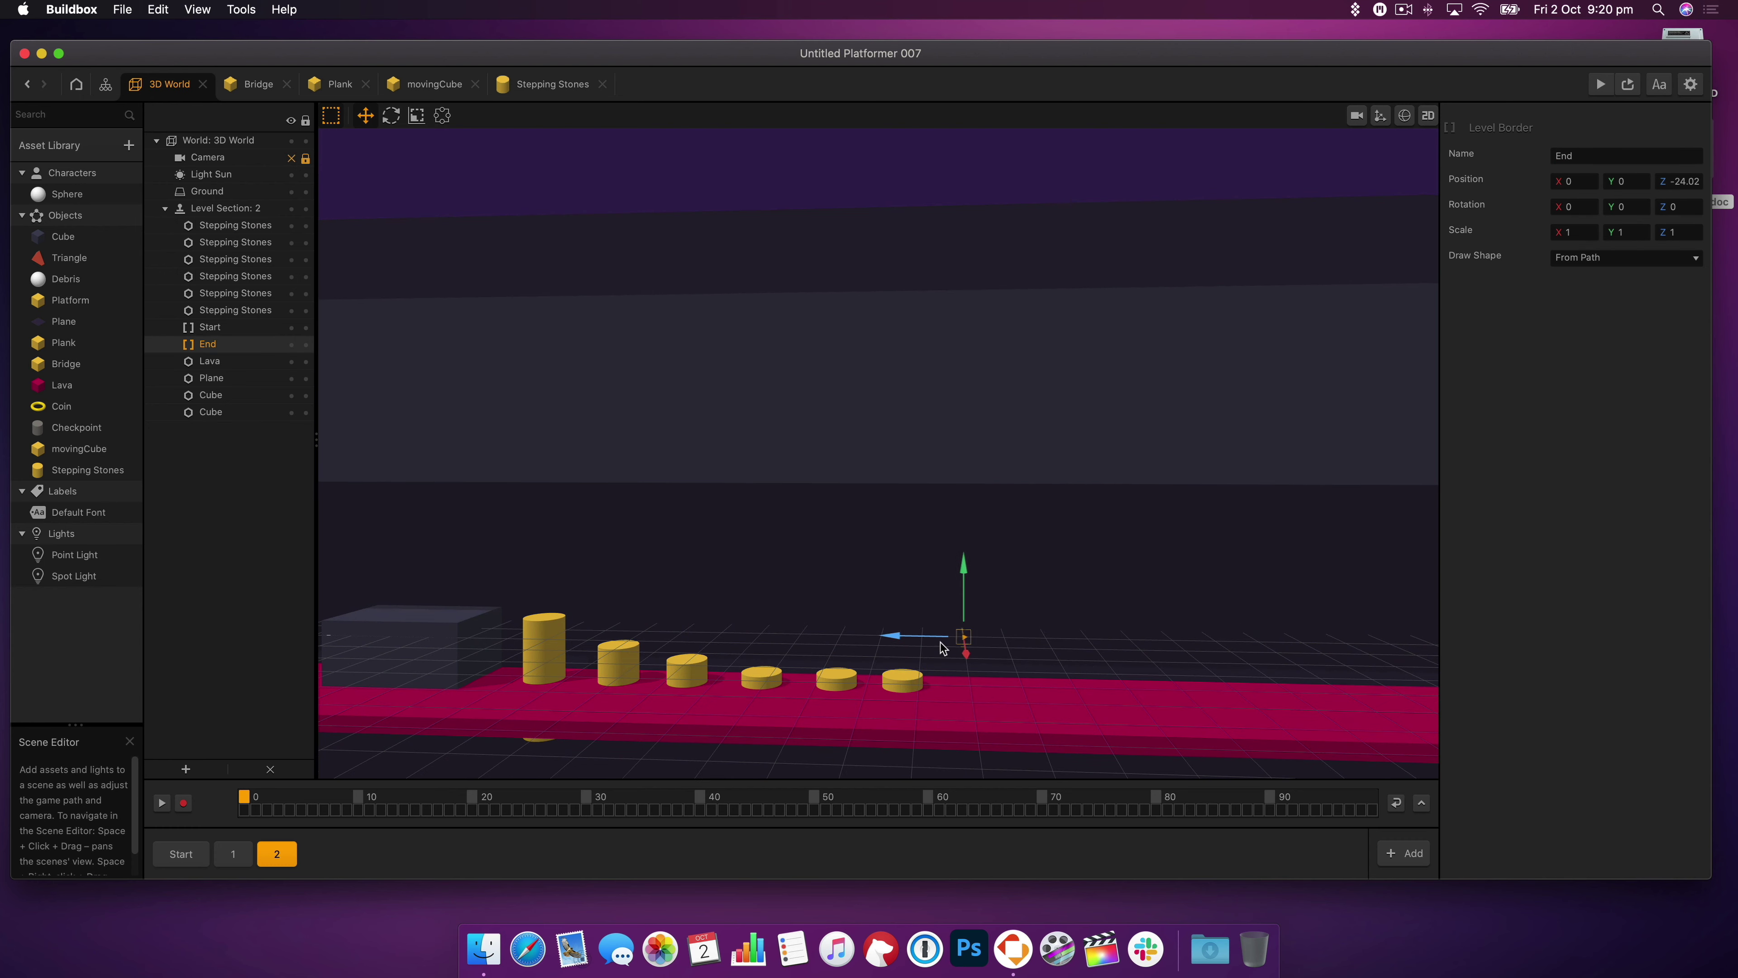
left_click(896, 685)
left_click(1628, 84)
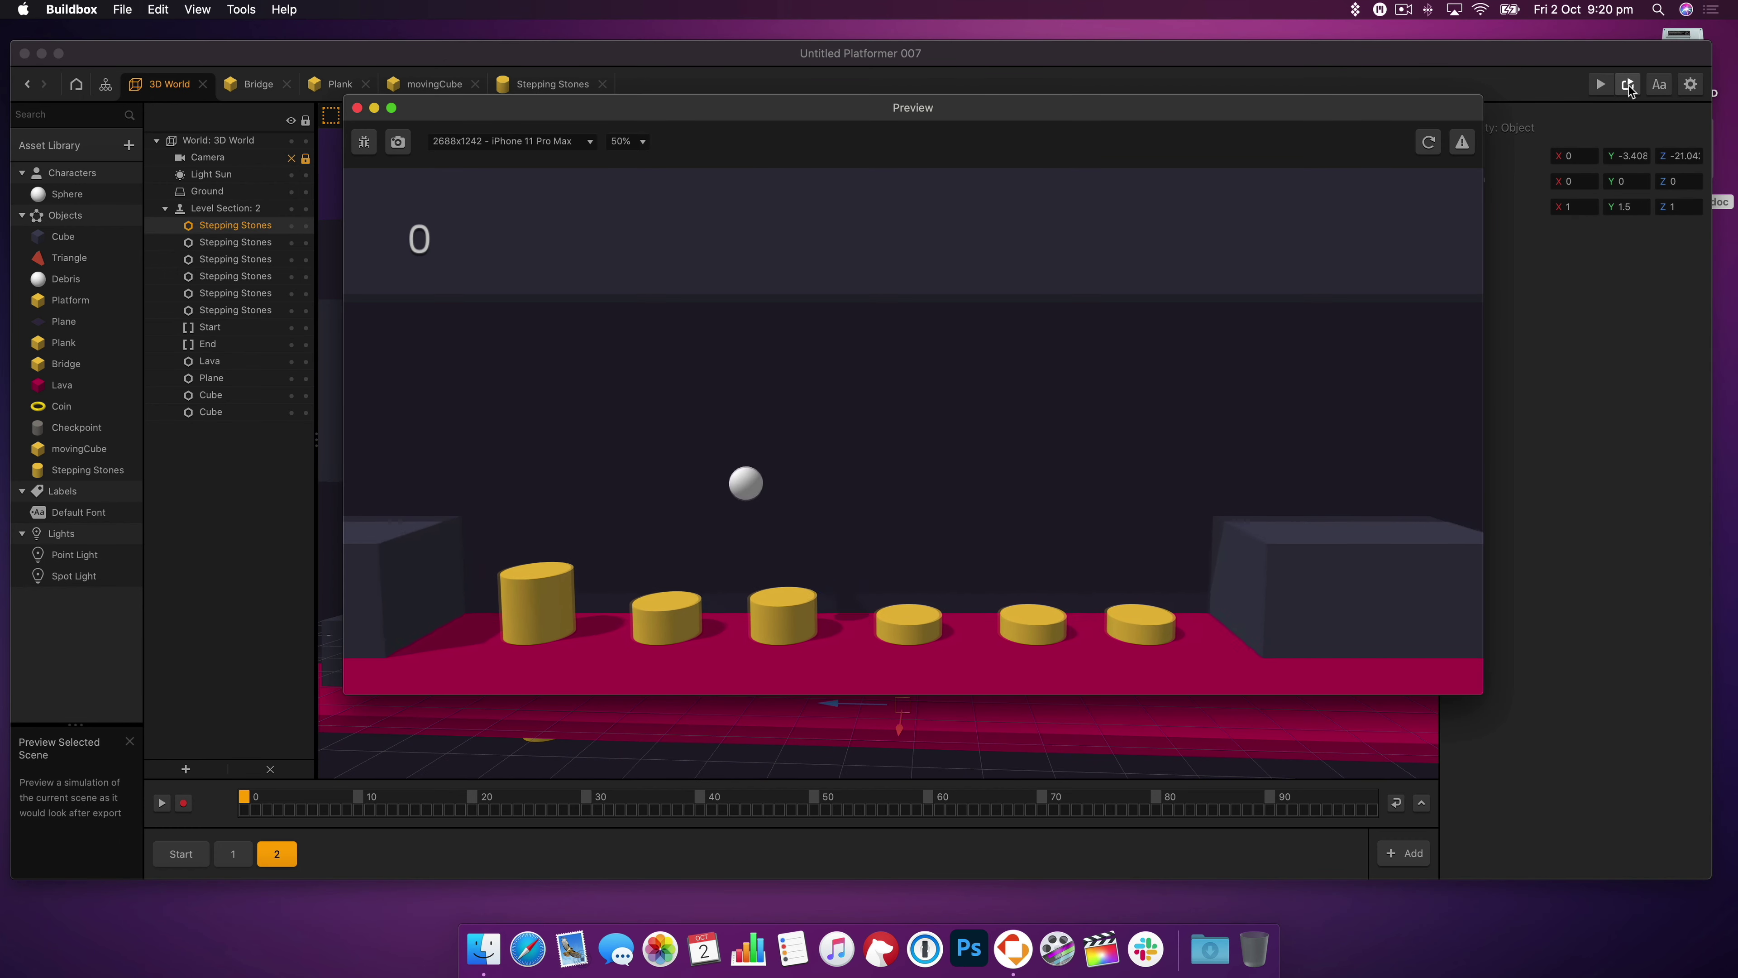
- Replace the last stepping stone with a copy of the third stone at about Y -2.85, Z -21.8
left_click(357, 107)
left_click(690, 672)
left_click_drag(665, 688, 883, 689, "alt")
left_click(898, 683)
key("Delete")
left_click(943, 676)
left_click(947, 651)
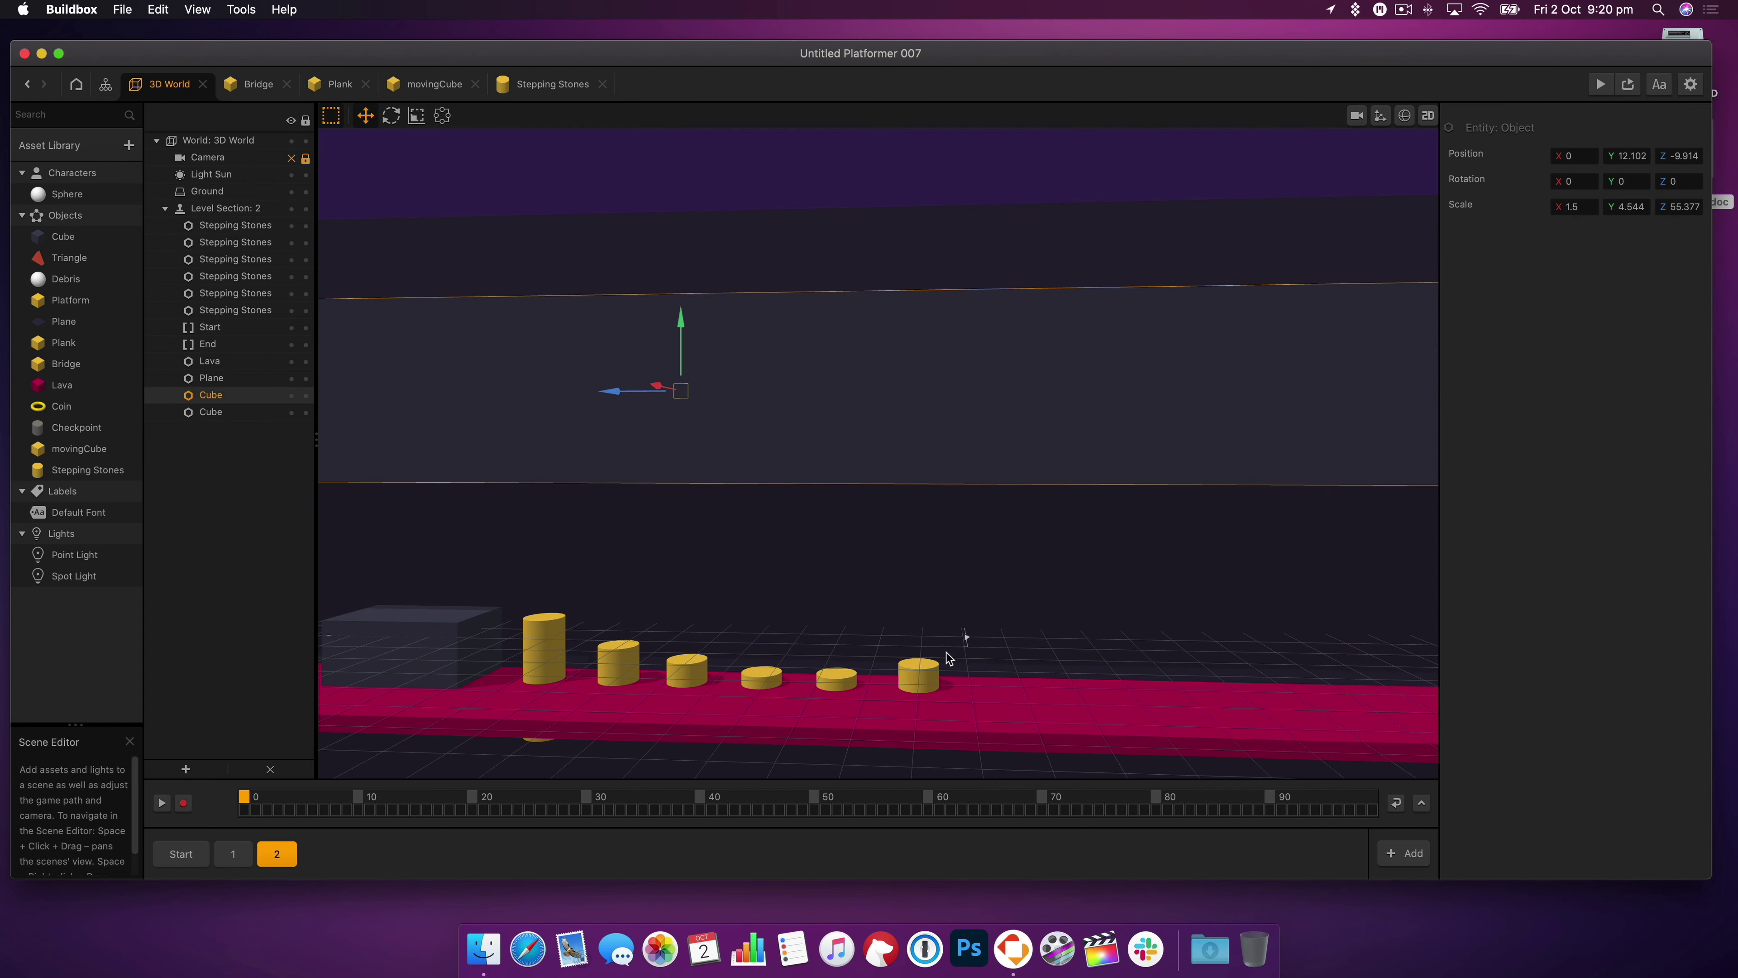
left_click(930, 662)
- Inspect the stepping stone row, preview level section 2, and save the project
right_click_drag(905, 623, 928, 627)
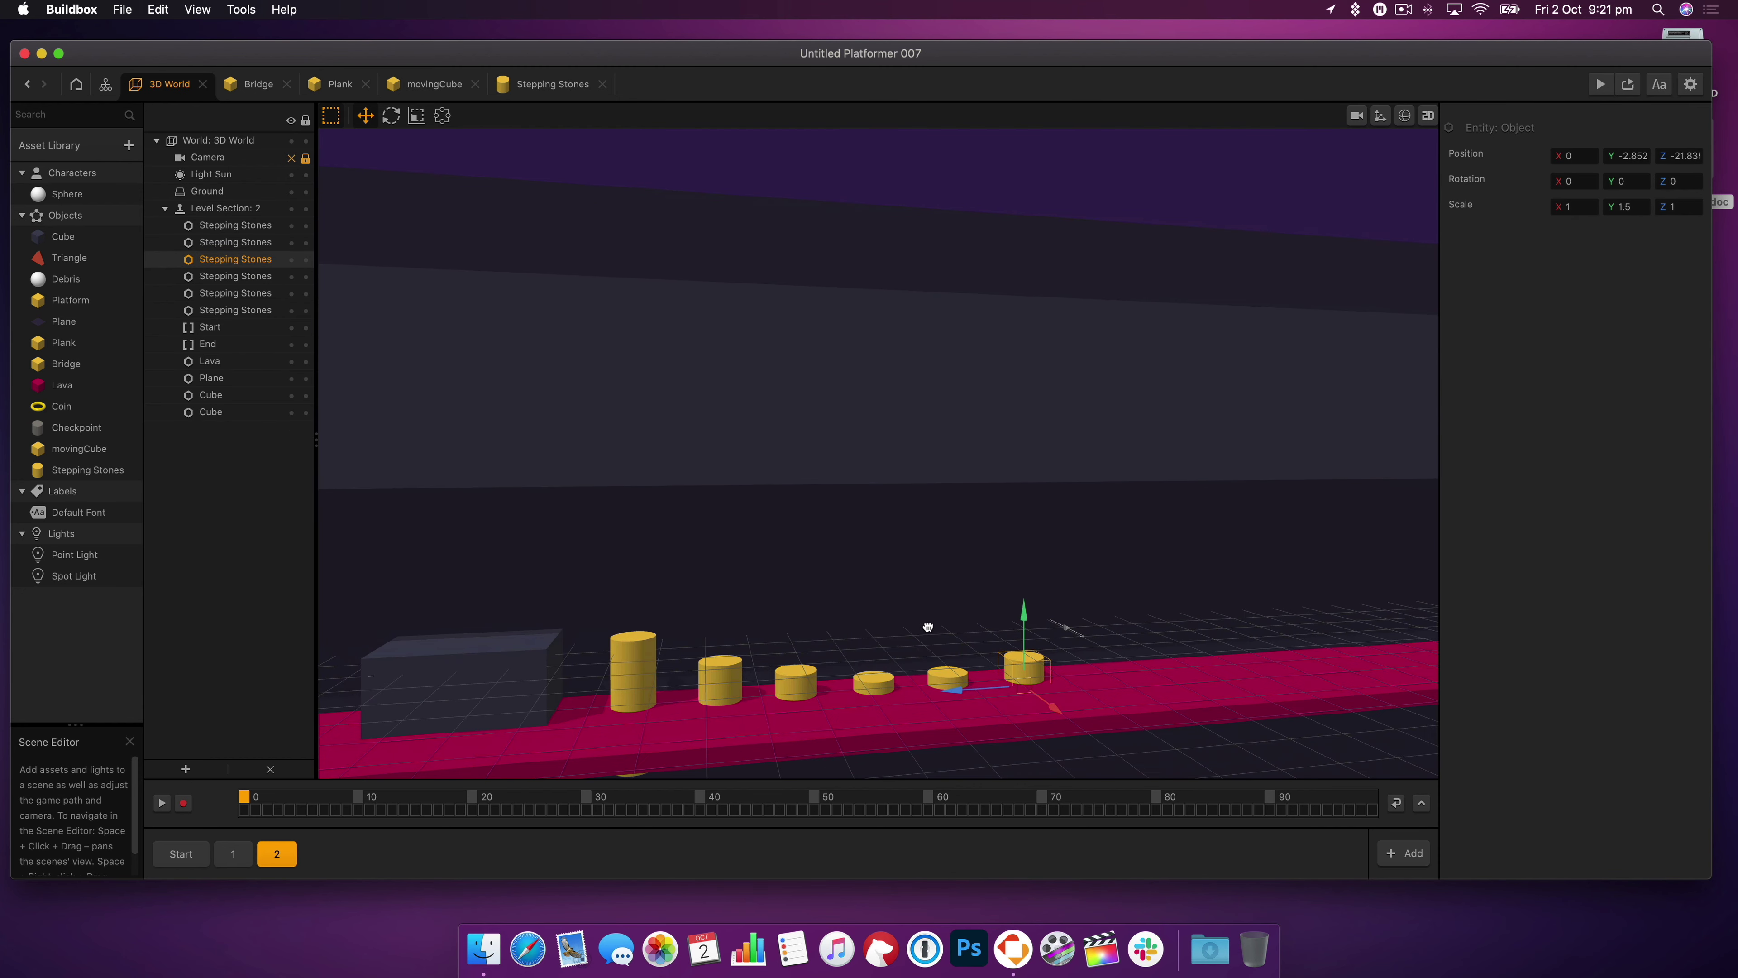
left_click_drag(928, 630, 913, 624)
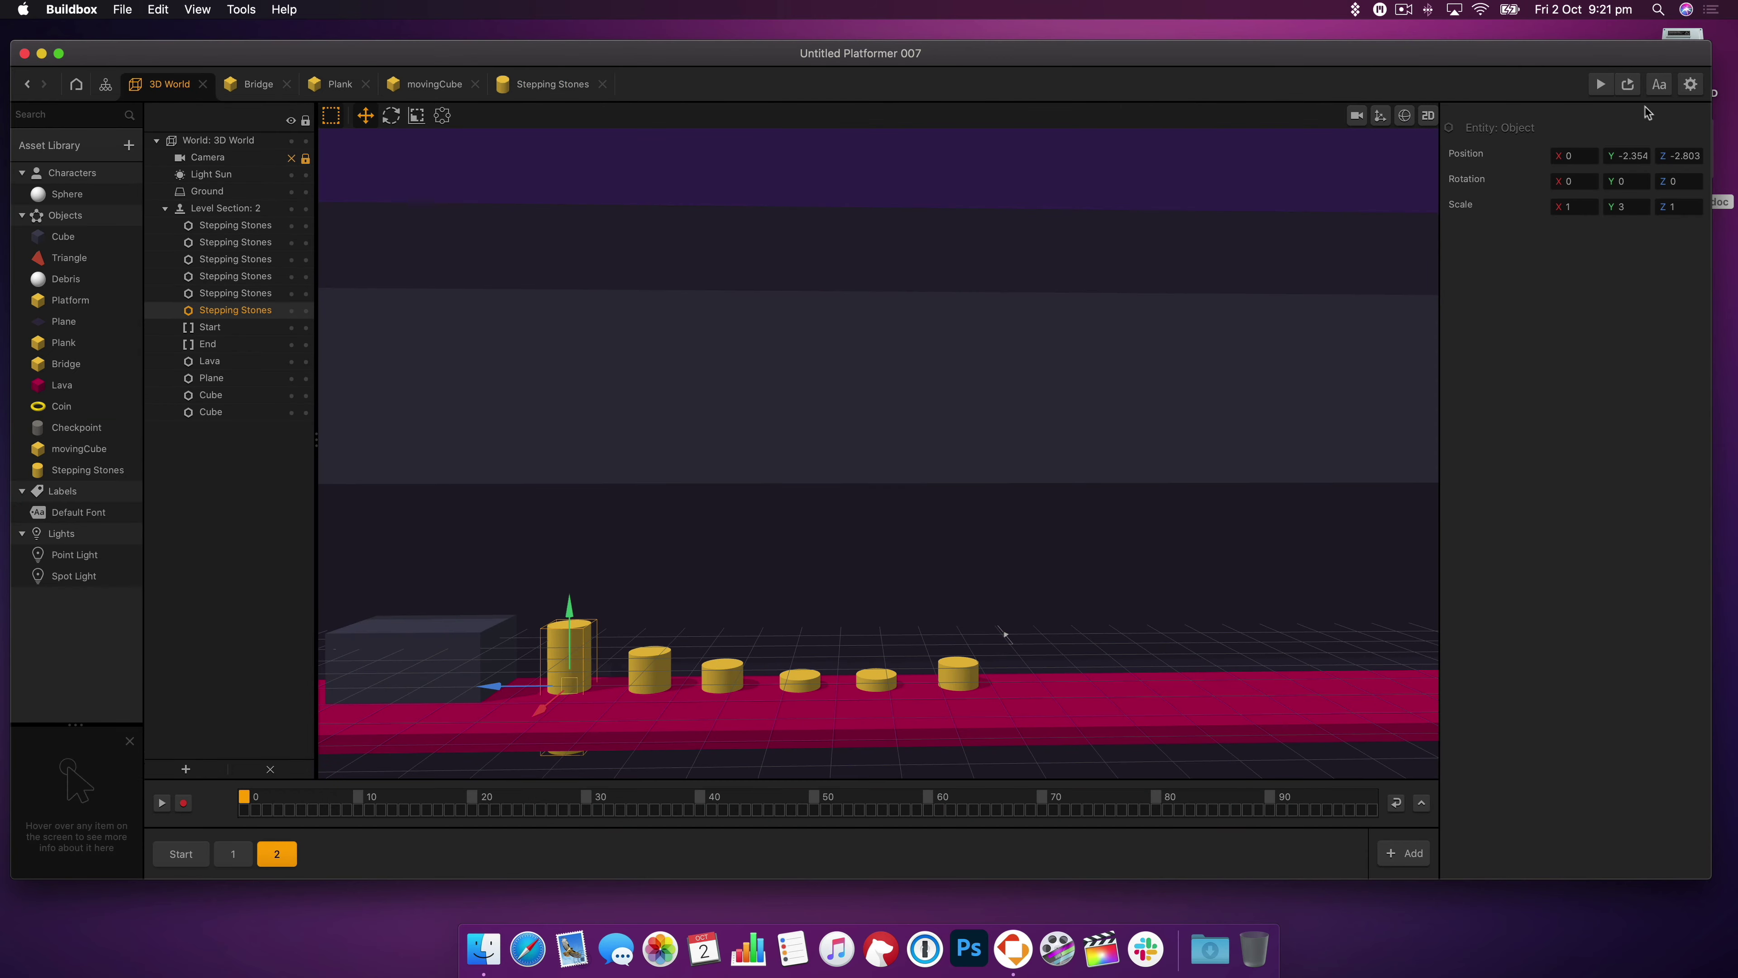
left_click(1629, 85)
key("super+s")
- Connect the Start node's Load output to the 3D World Start node in the mind map
left_click(107, 87)
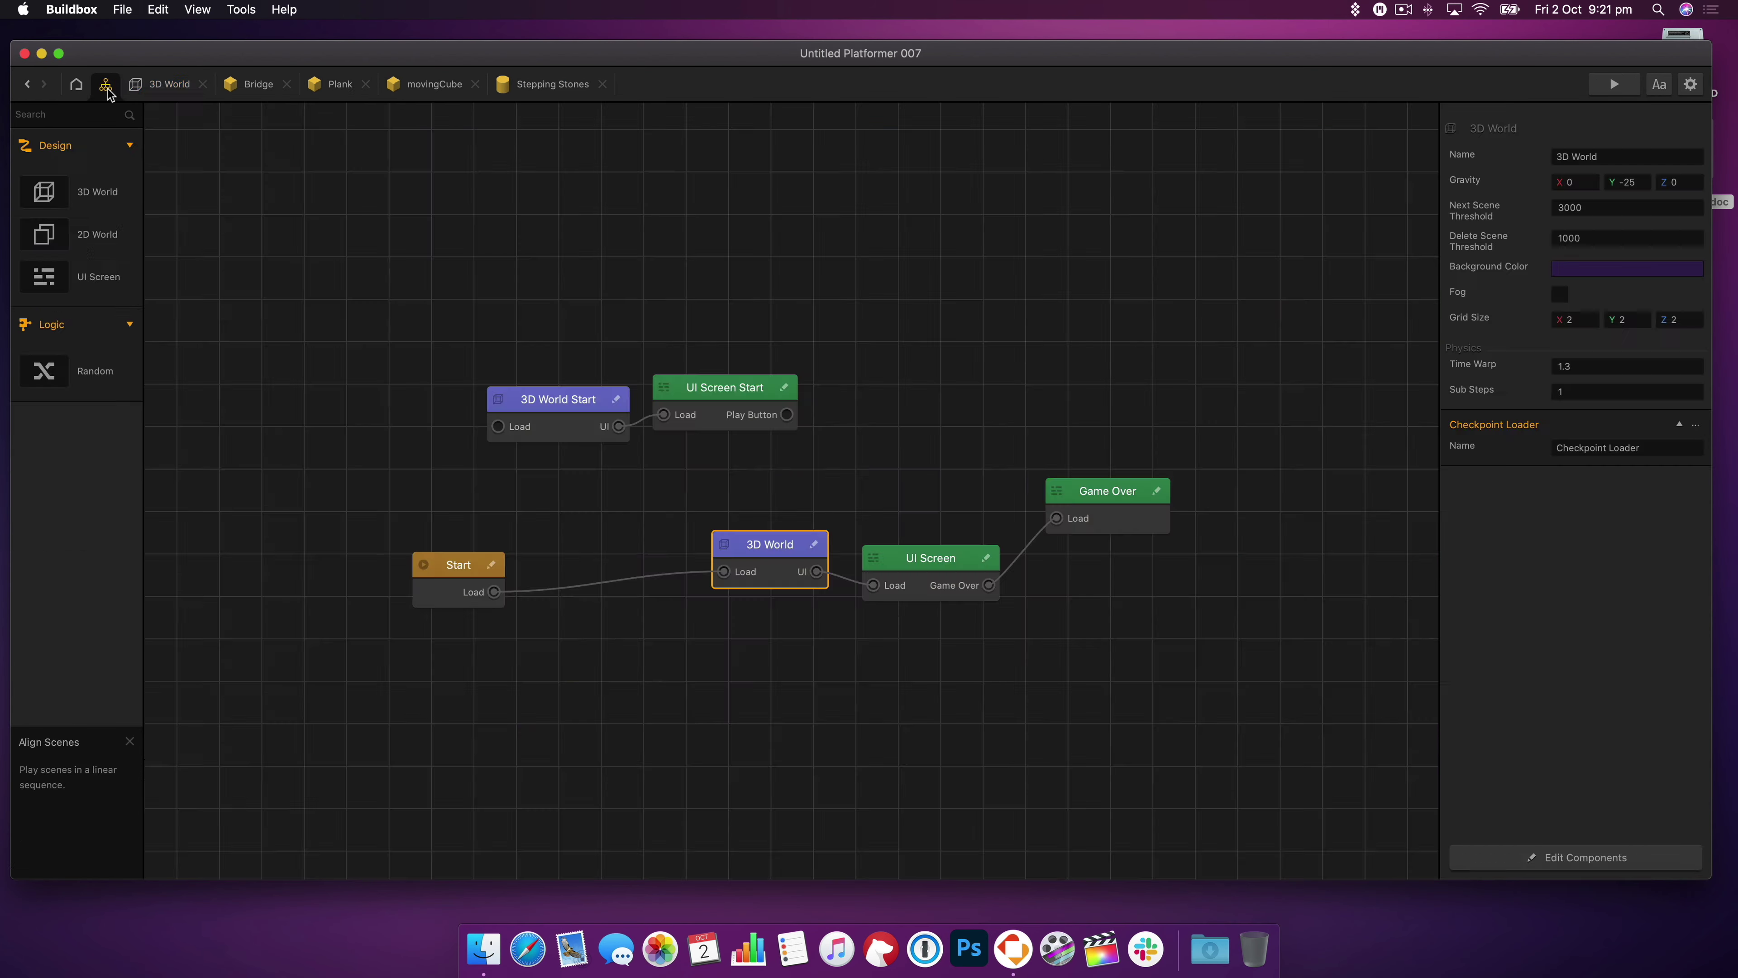
left_click(494, 593)
left_click_drag(494, 591, 497, 426)
left_click(790, 421)
- Play the game from the beginning in the preview, moving and jumping the ball through level section 1
left_click(1614, 84)
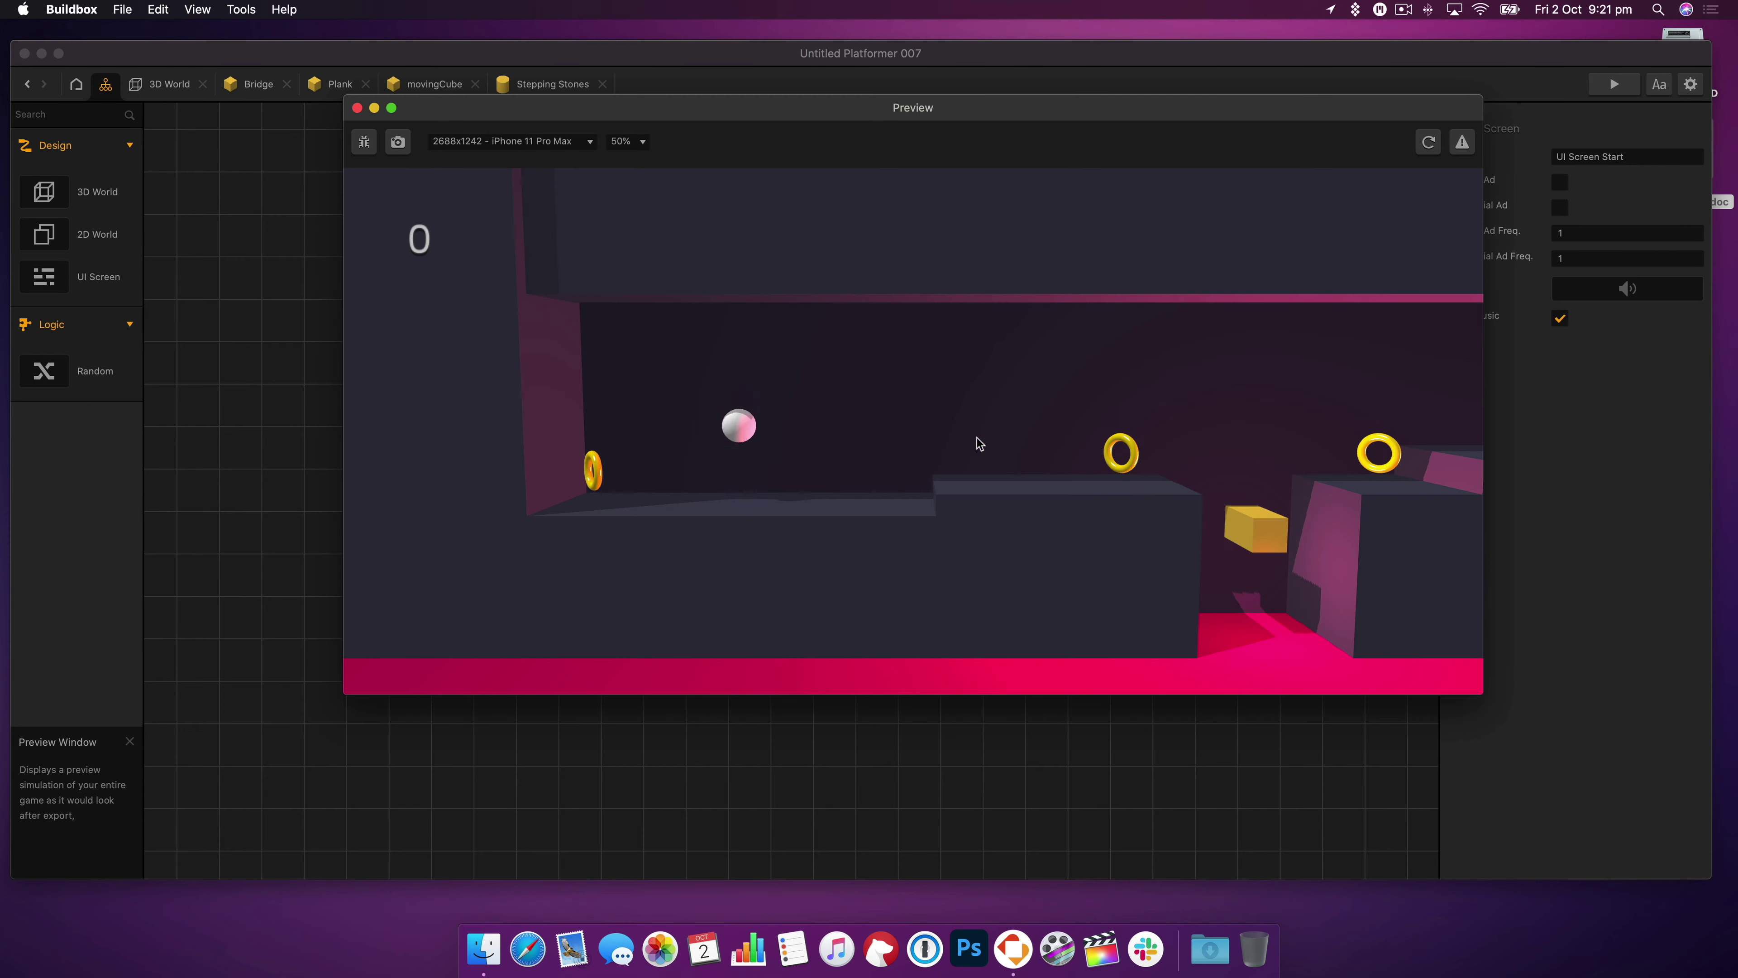
key("Right")
key("Up")
key("Up")
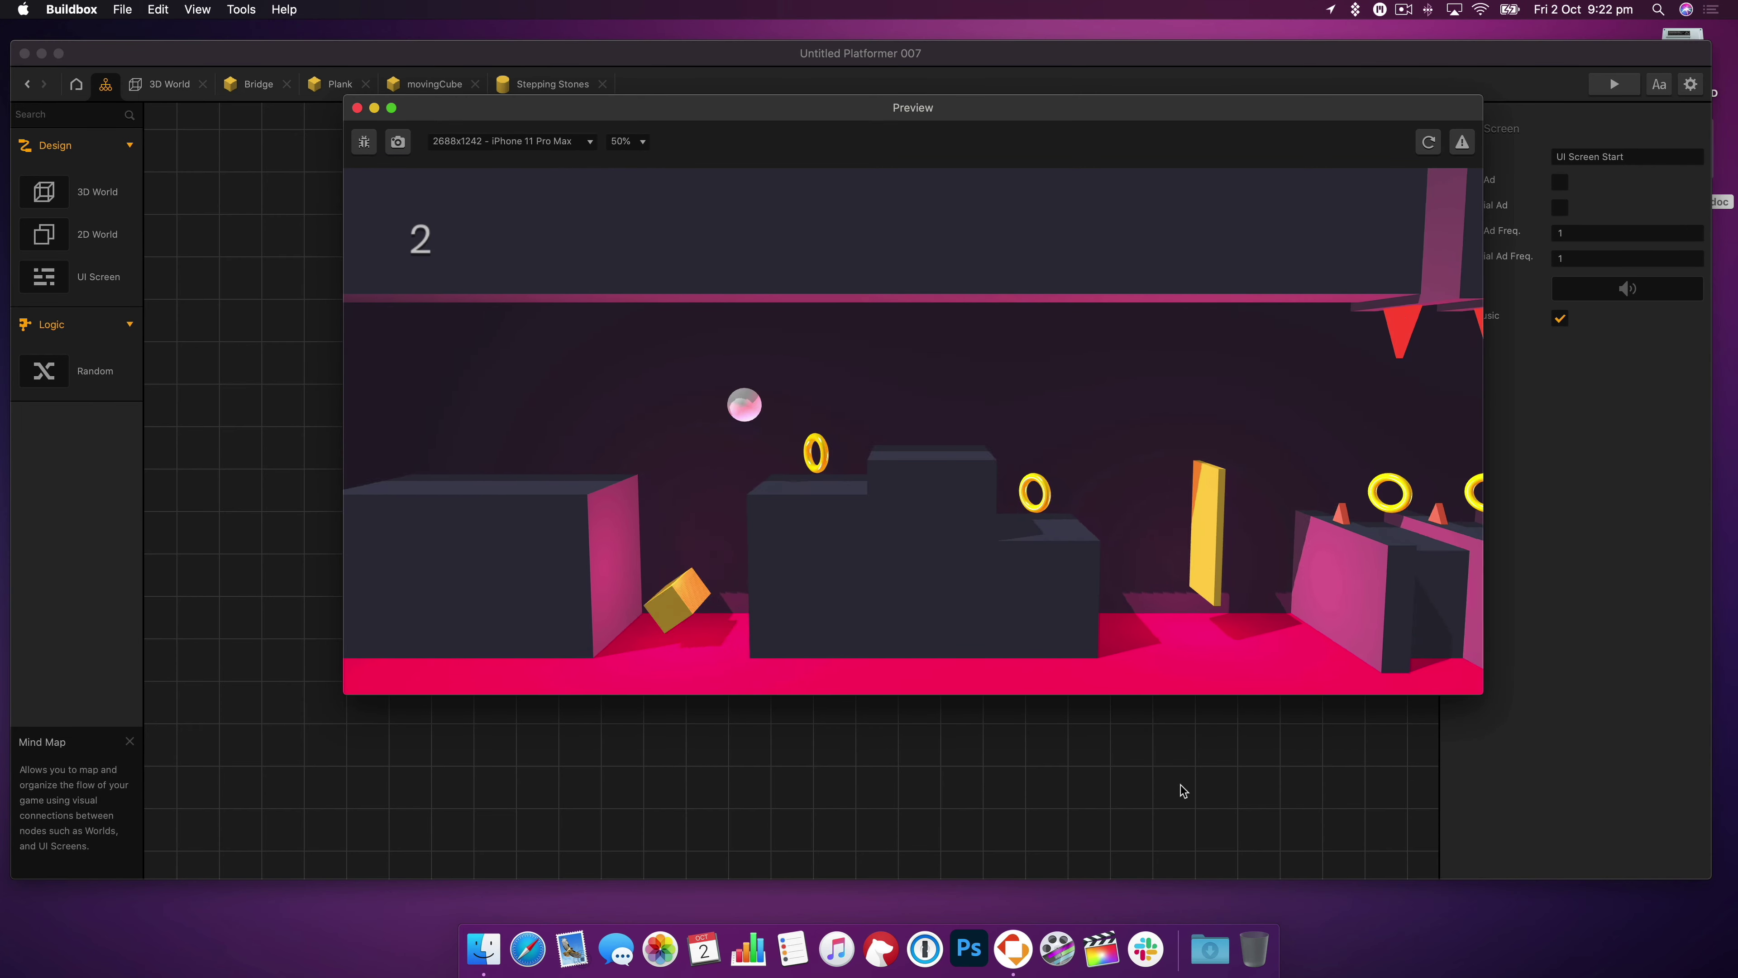